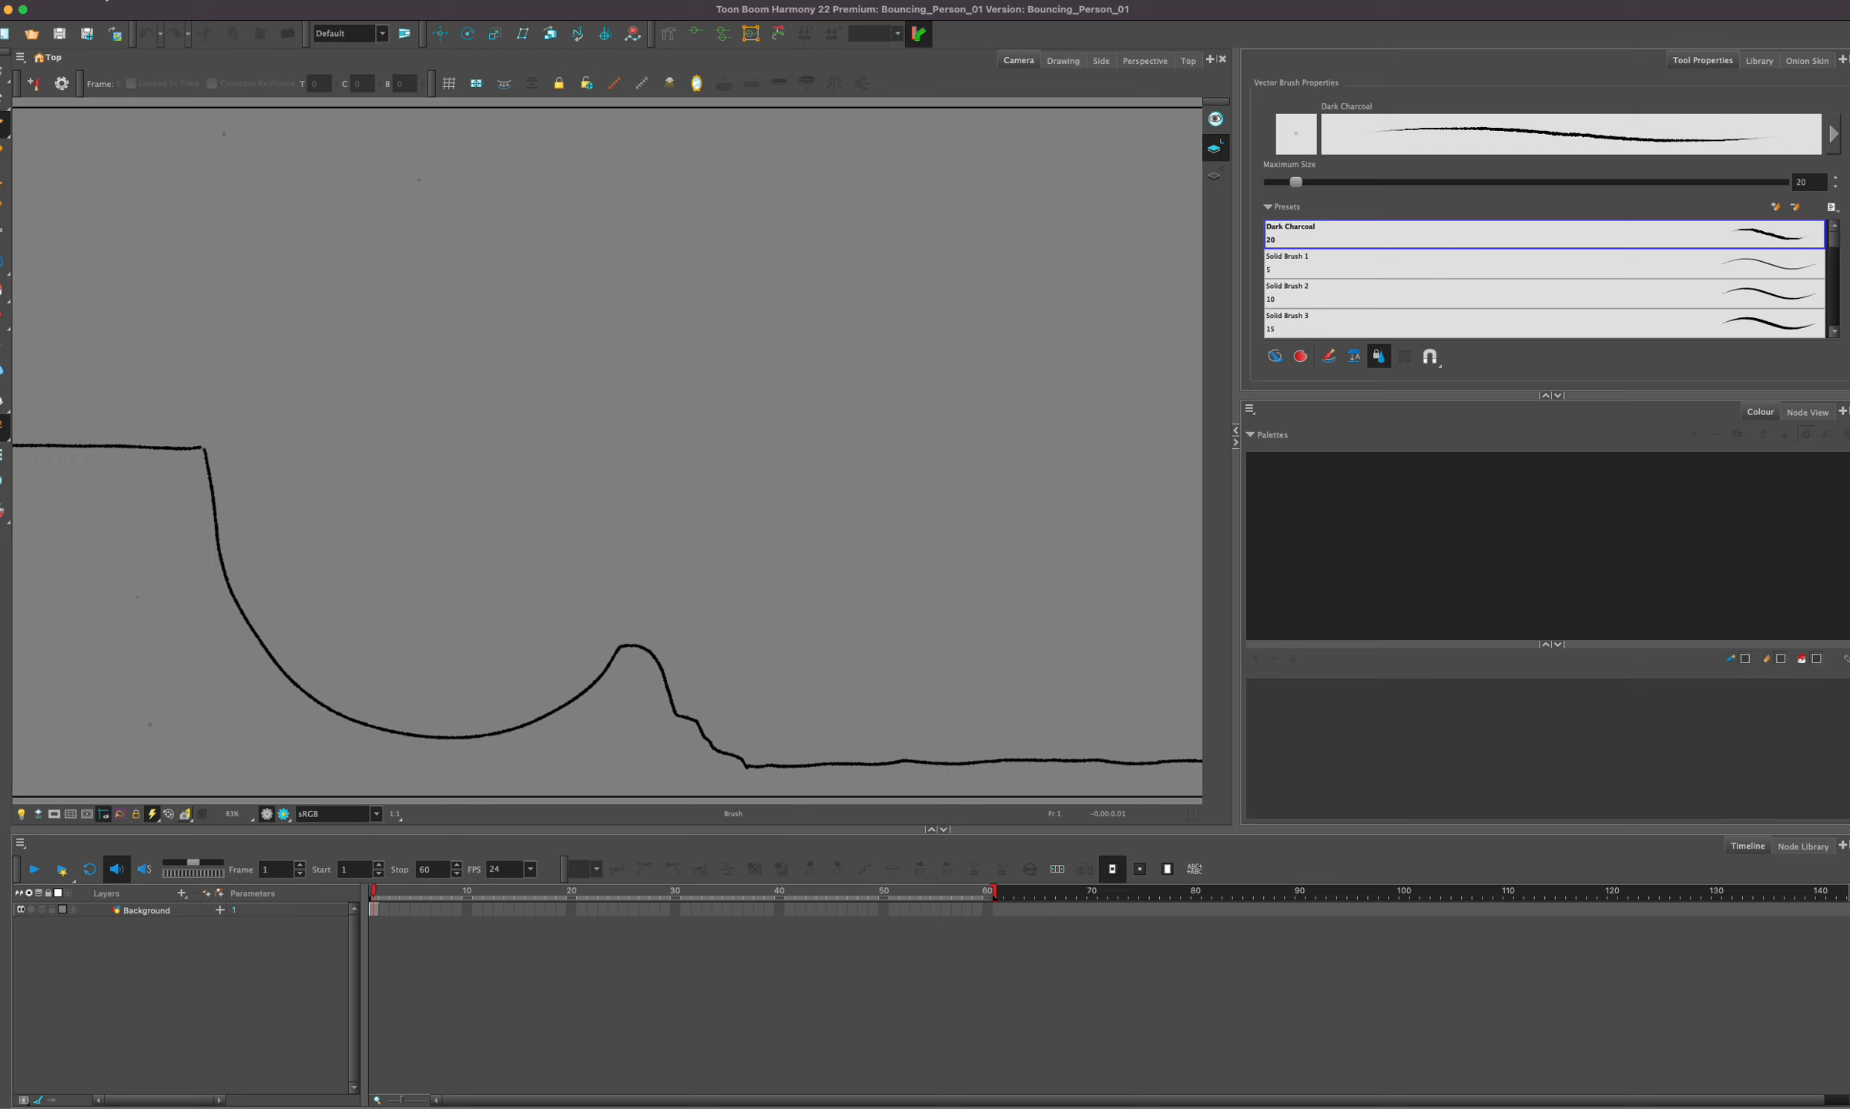
- Check the Focus On Mouse Enter option in the general preferences and accept the settings
left_click(88, 3)
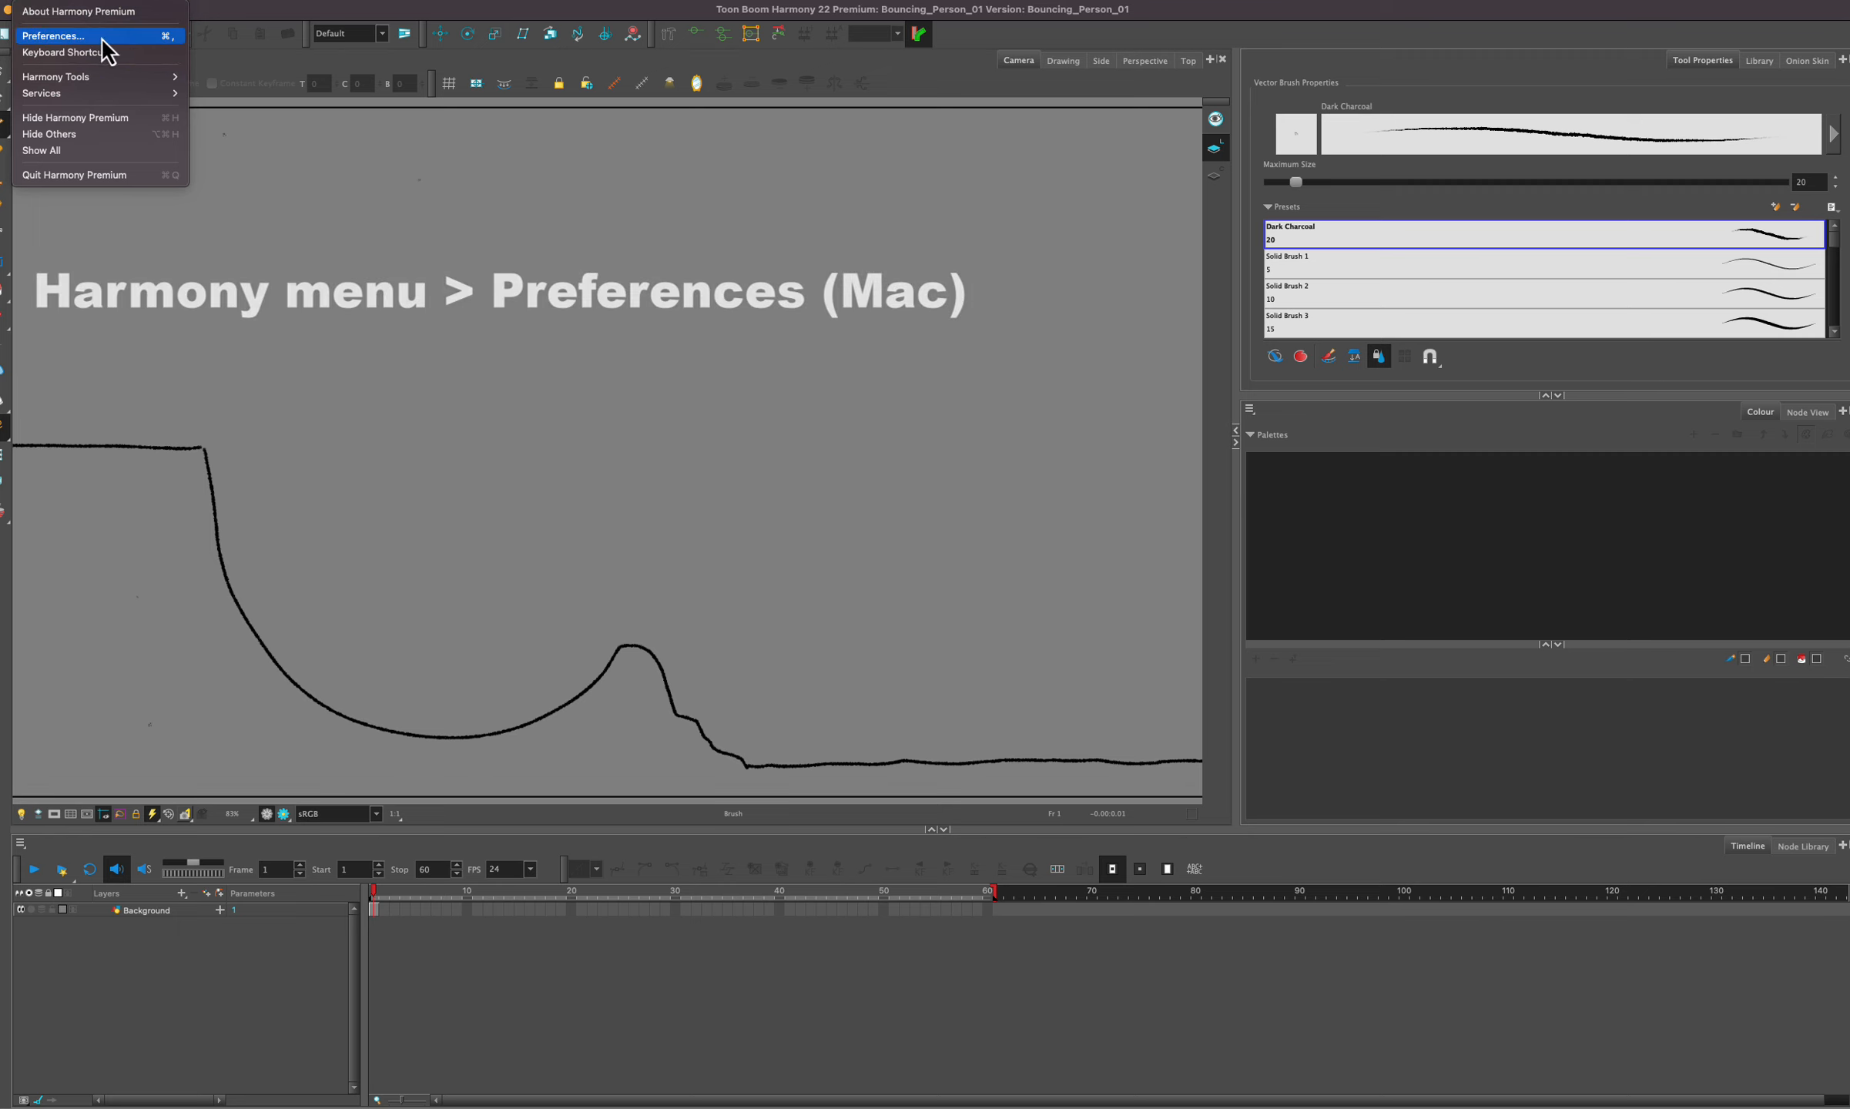
mouse_move(136, 2)
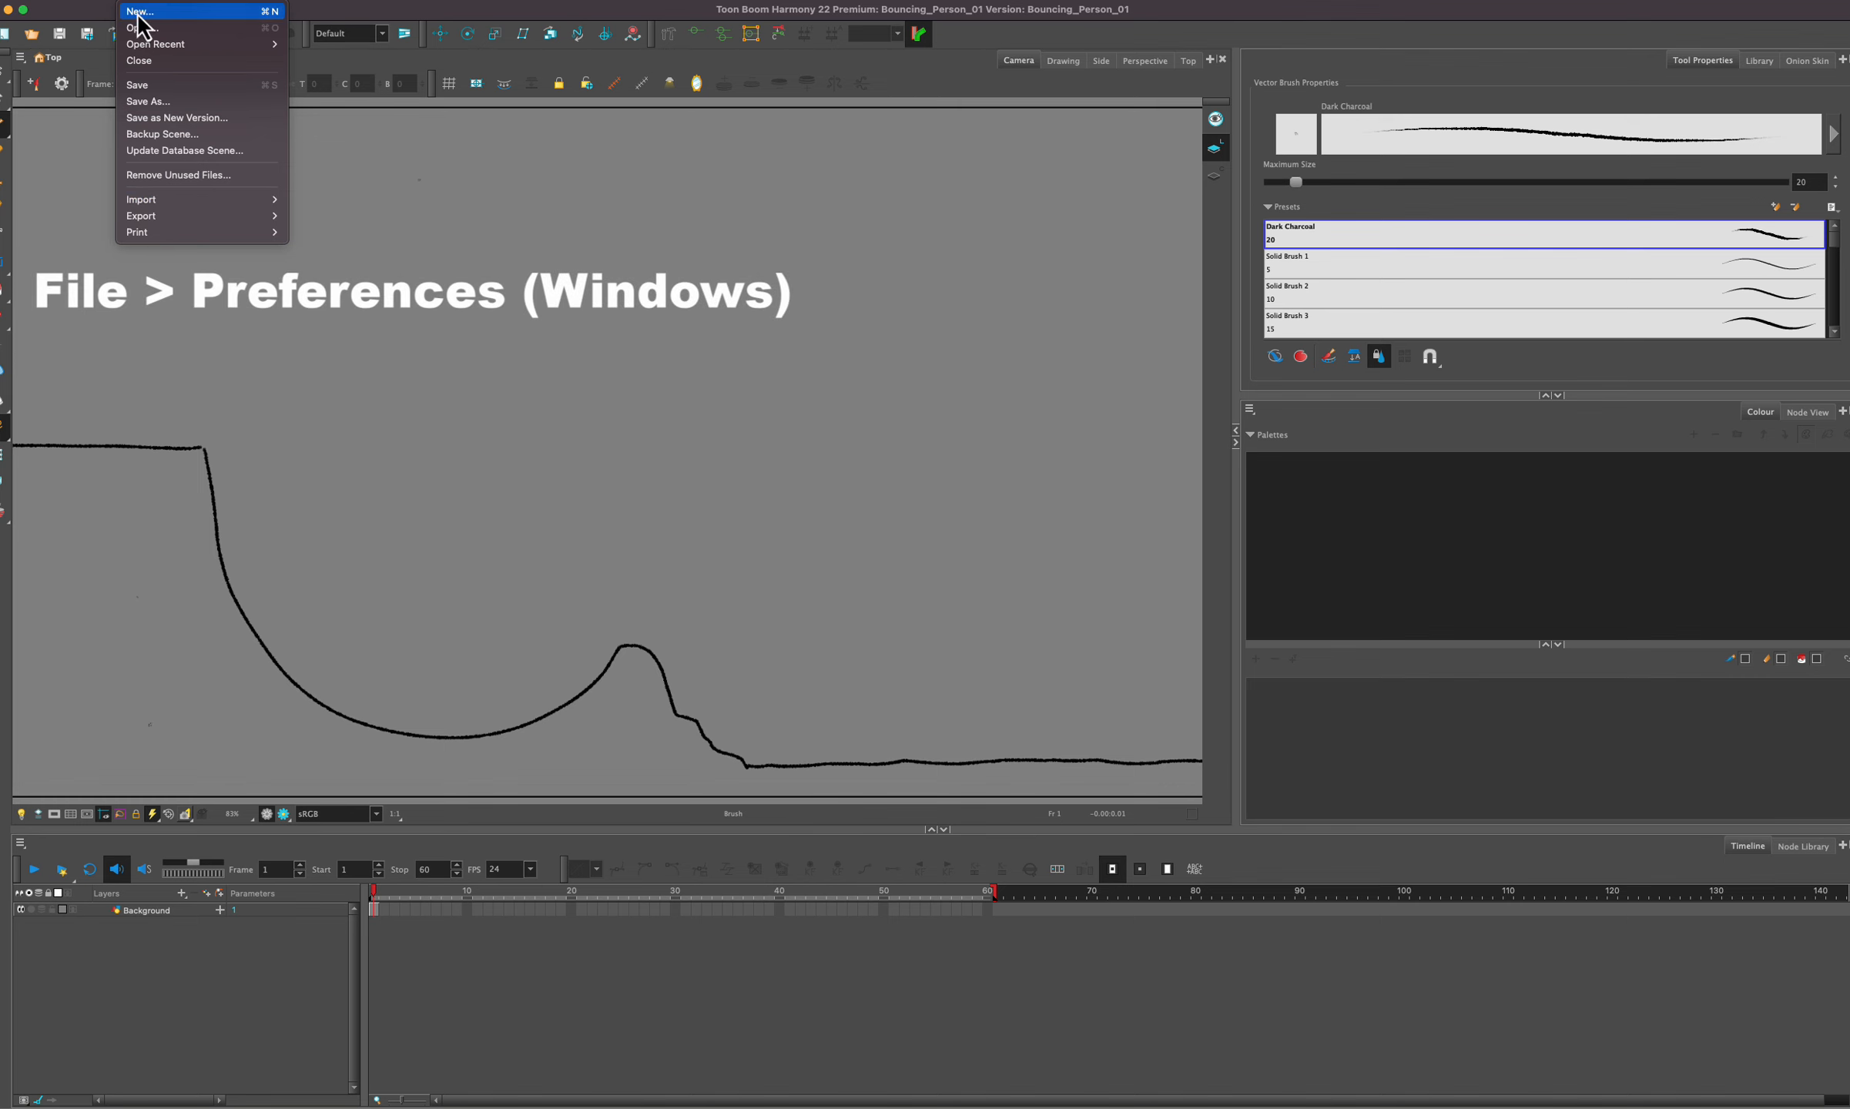
left_click(67, 35)
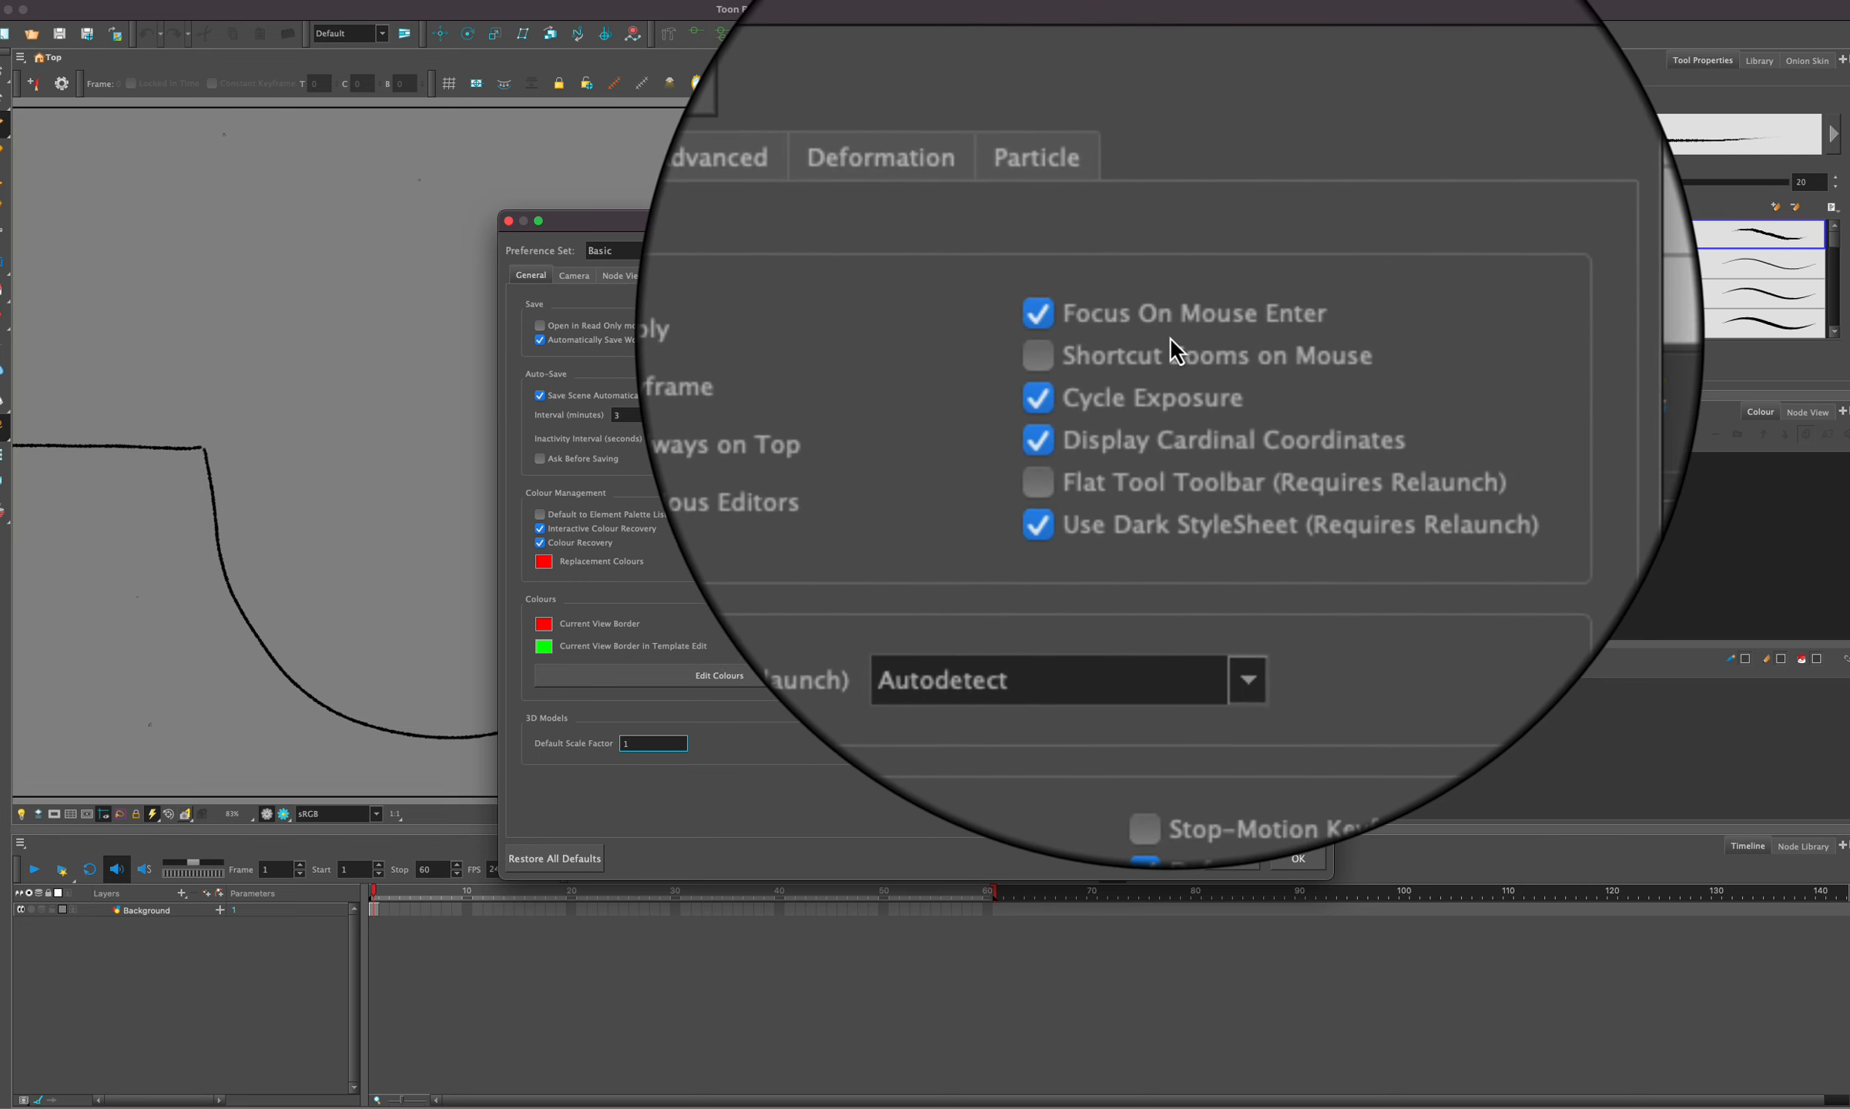
mouse_move(1170, 337)
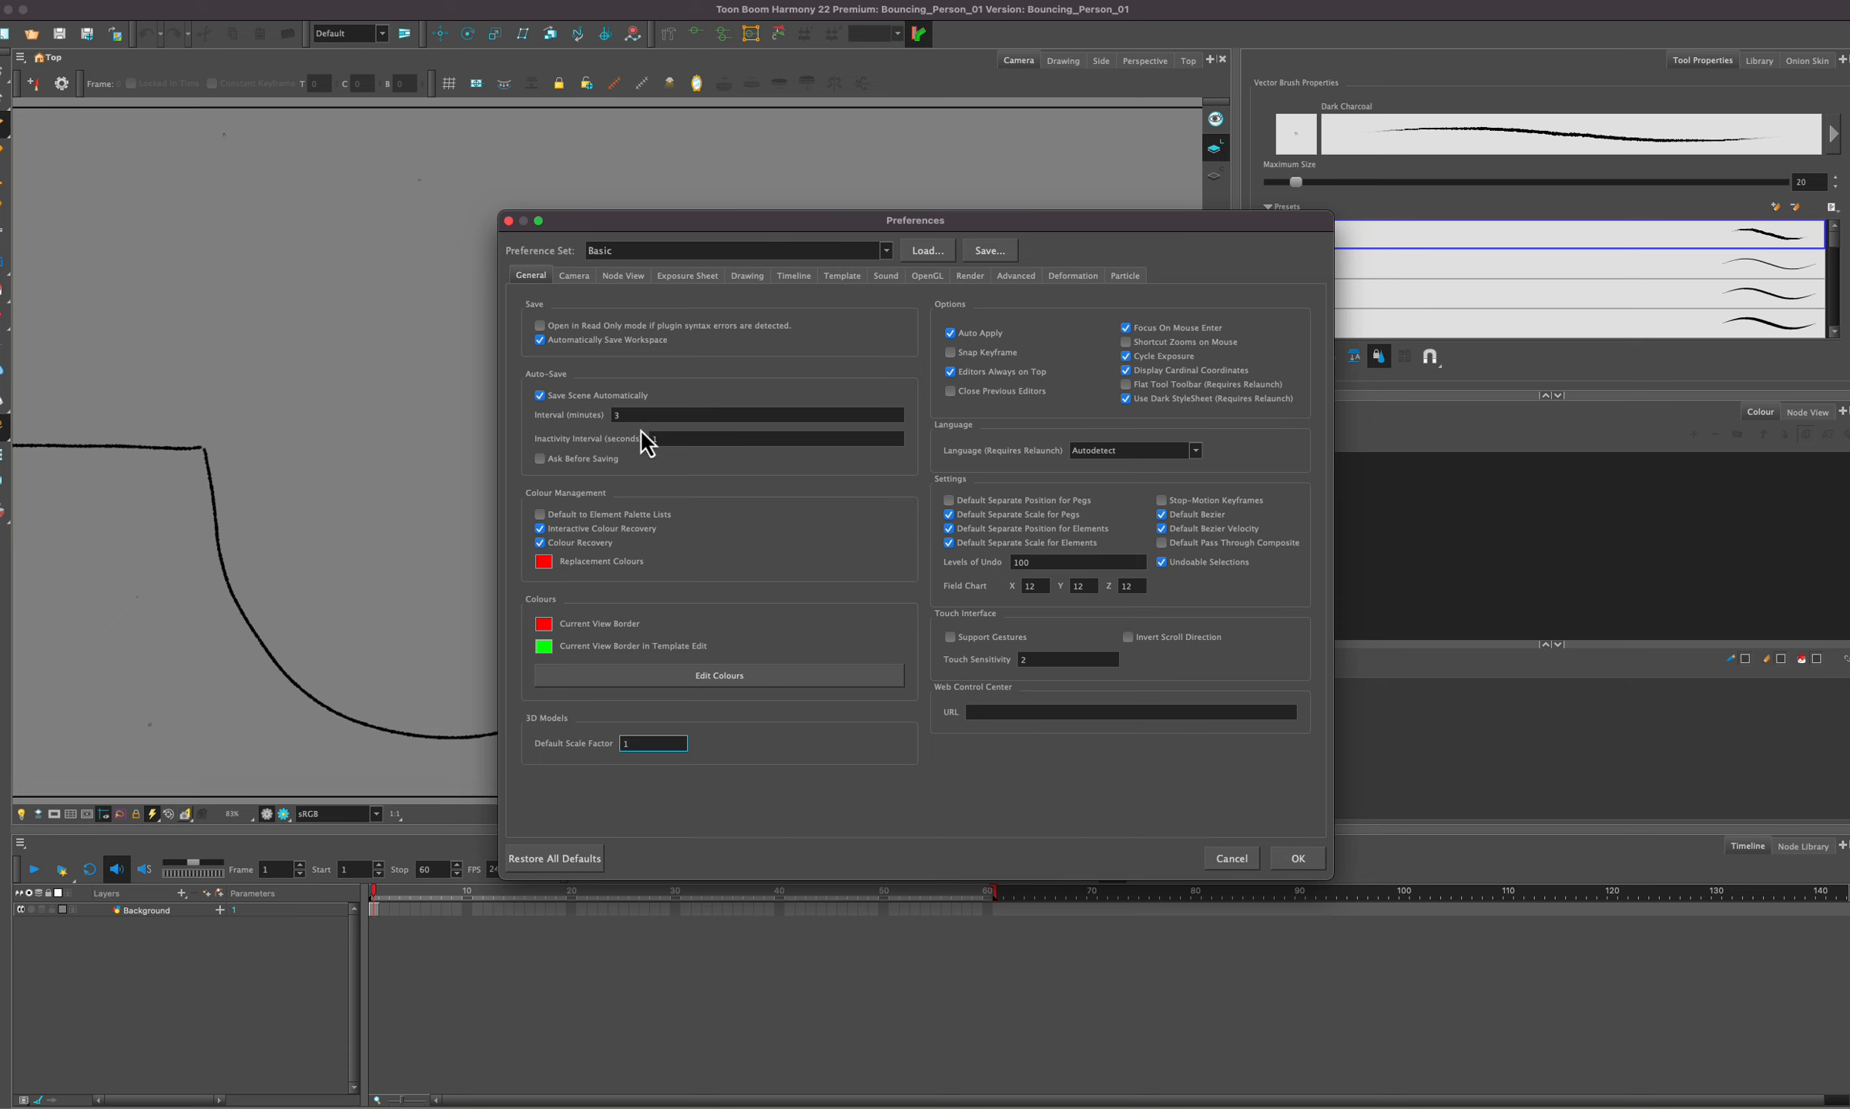
left_click(1301, 862)
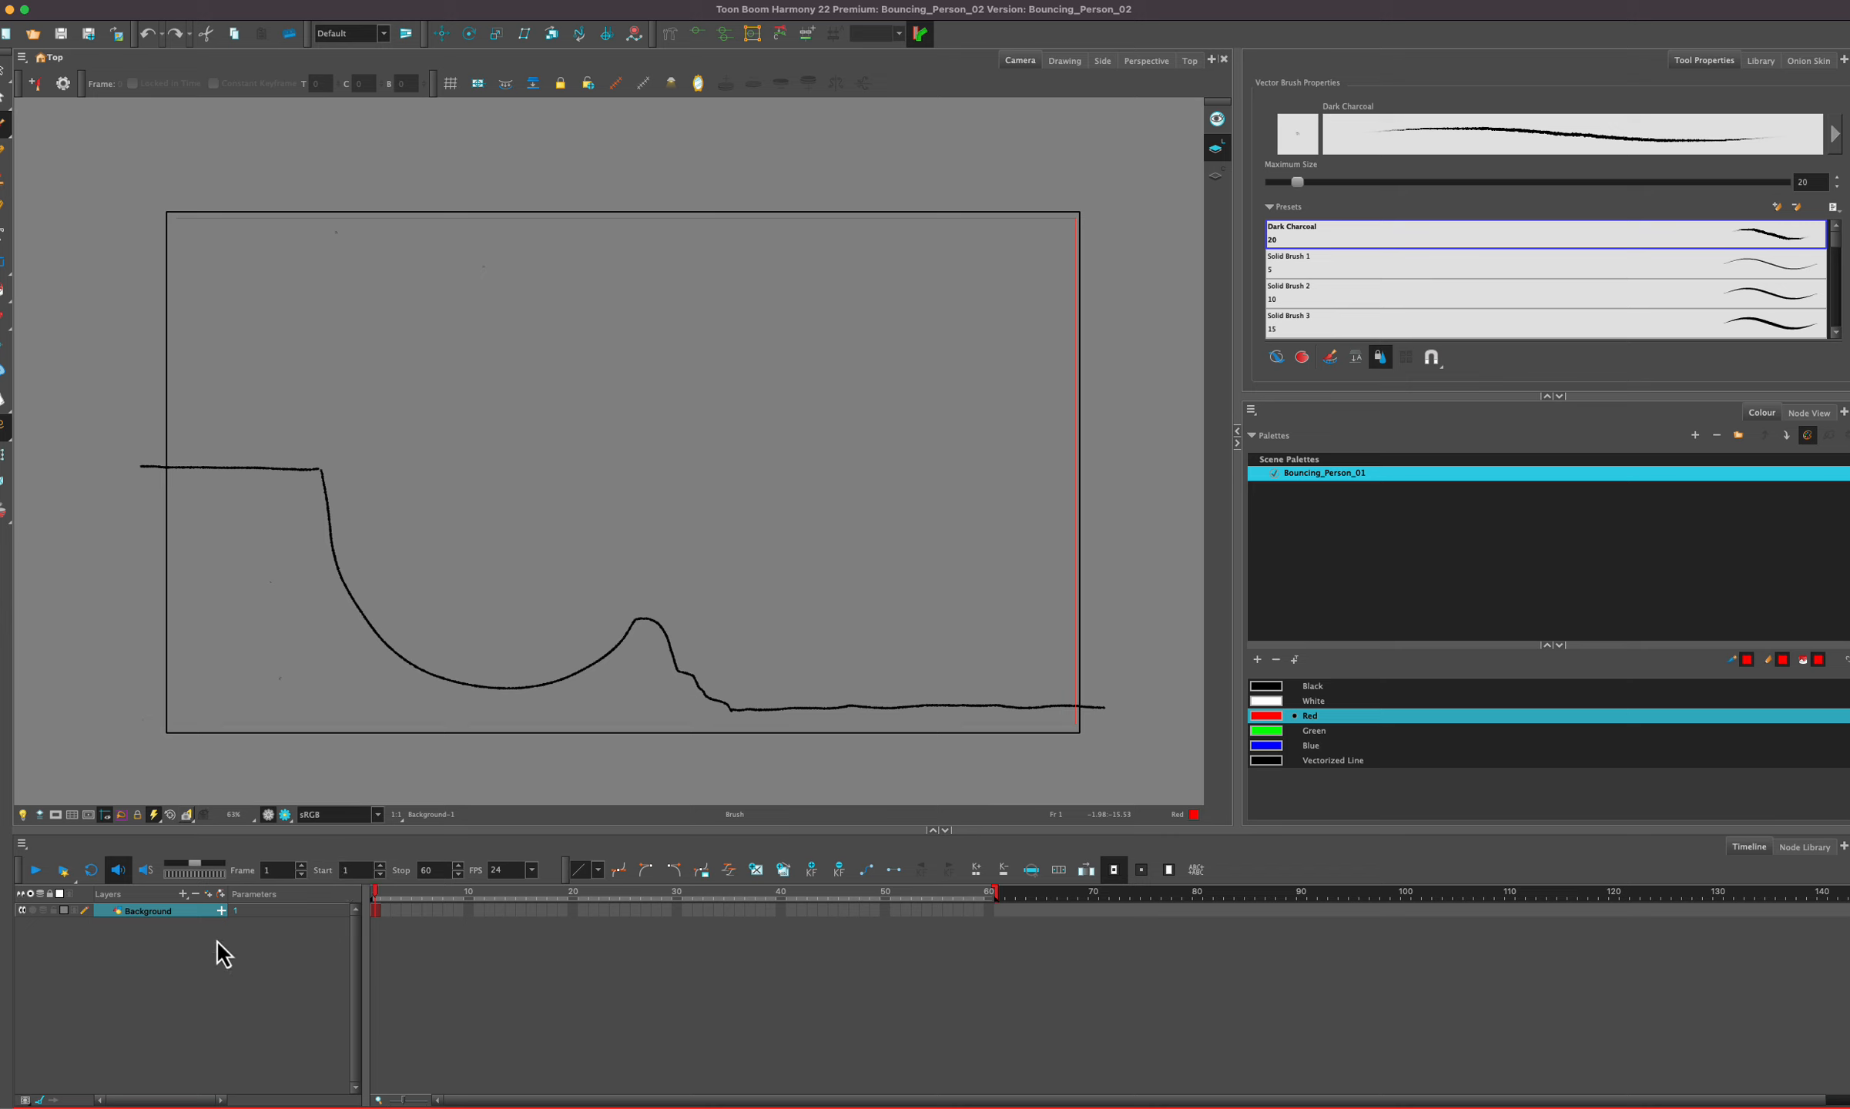
- Add a vector drawing layer named Layout and keep it above the Background layer in the timeline
left_click(183, 893)
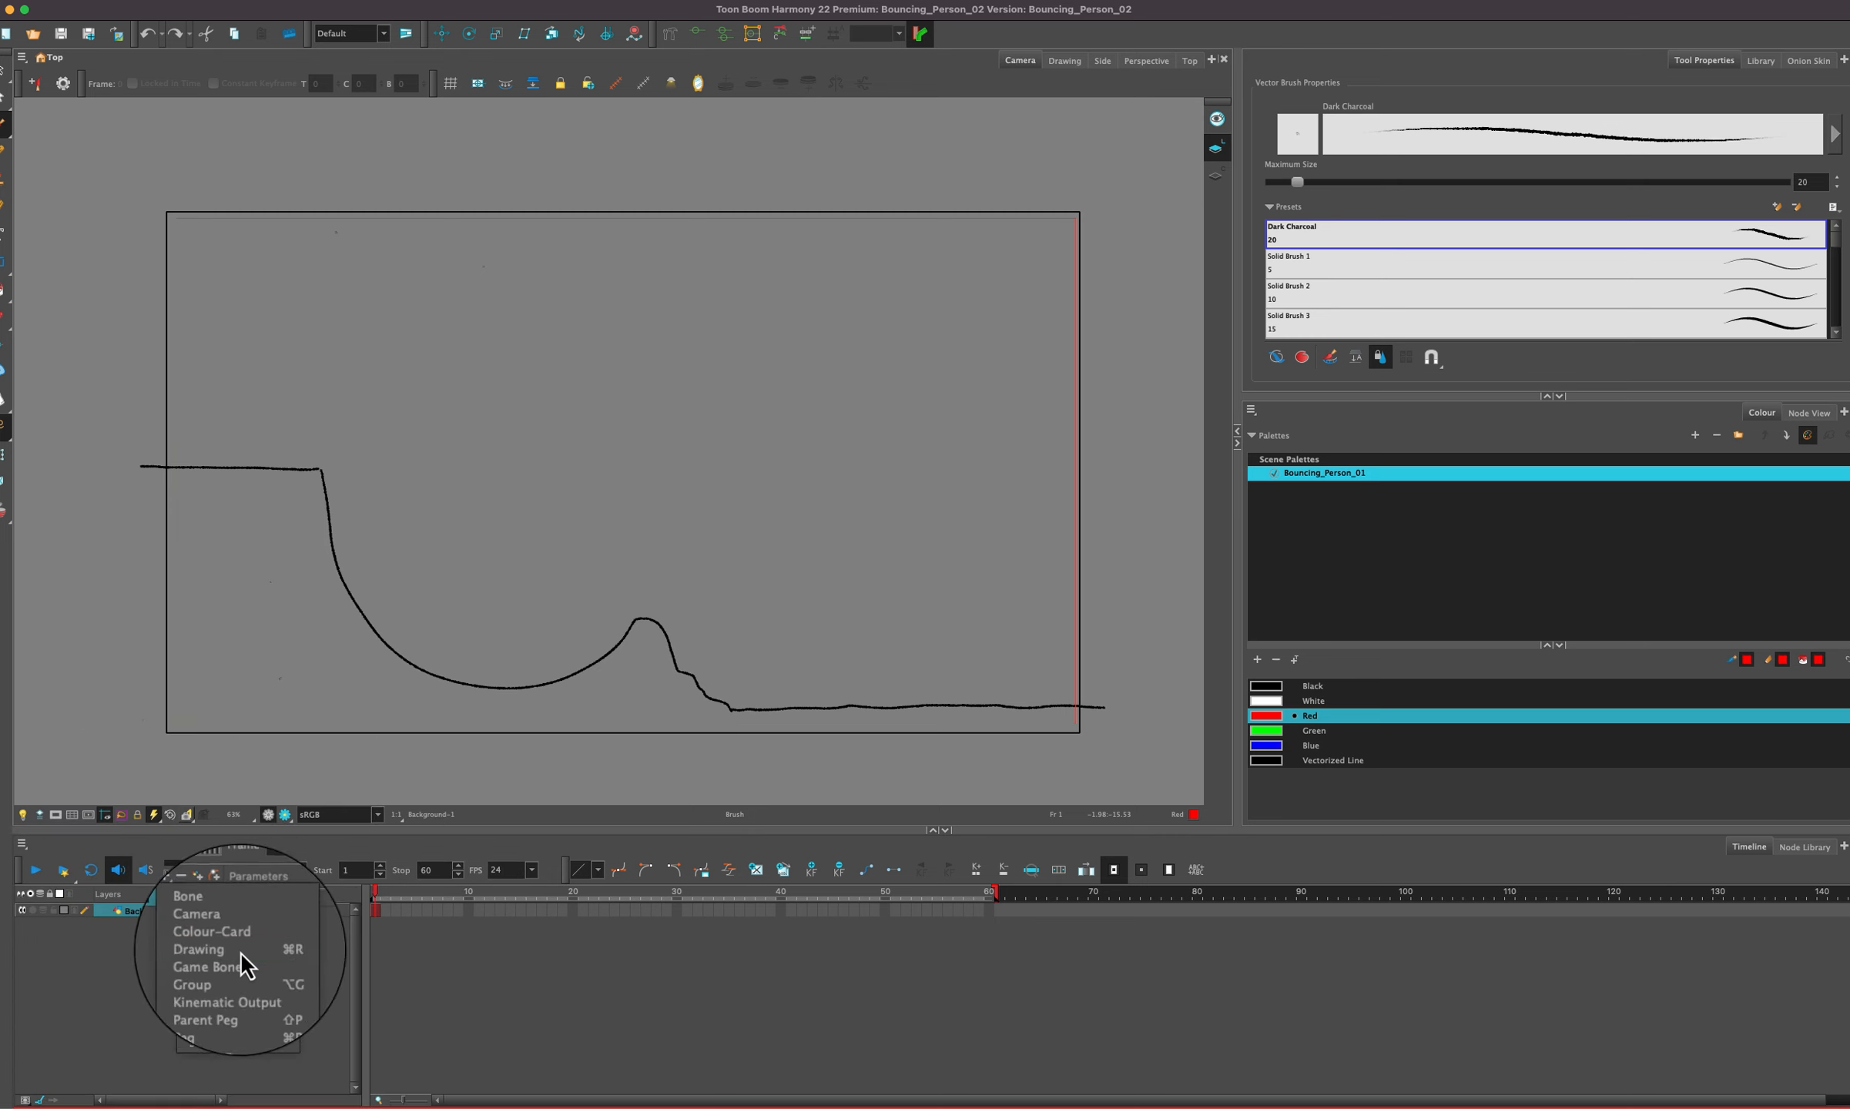
left_click(240, 951)
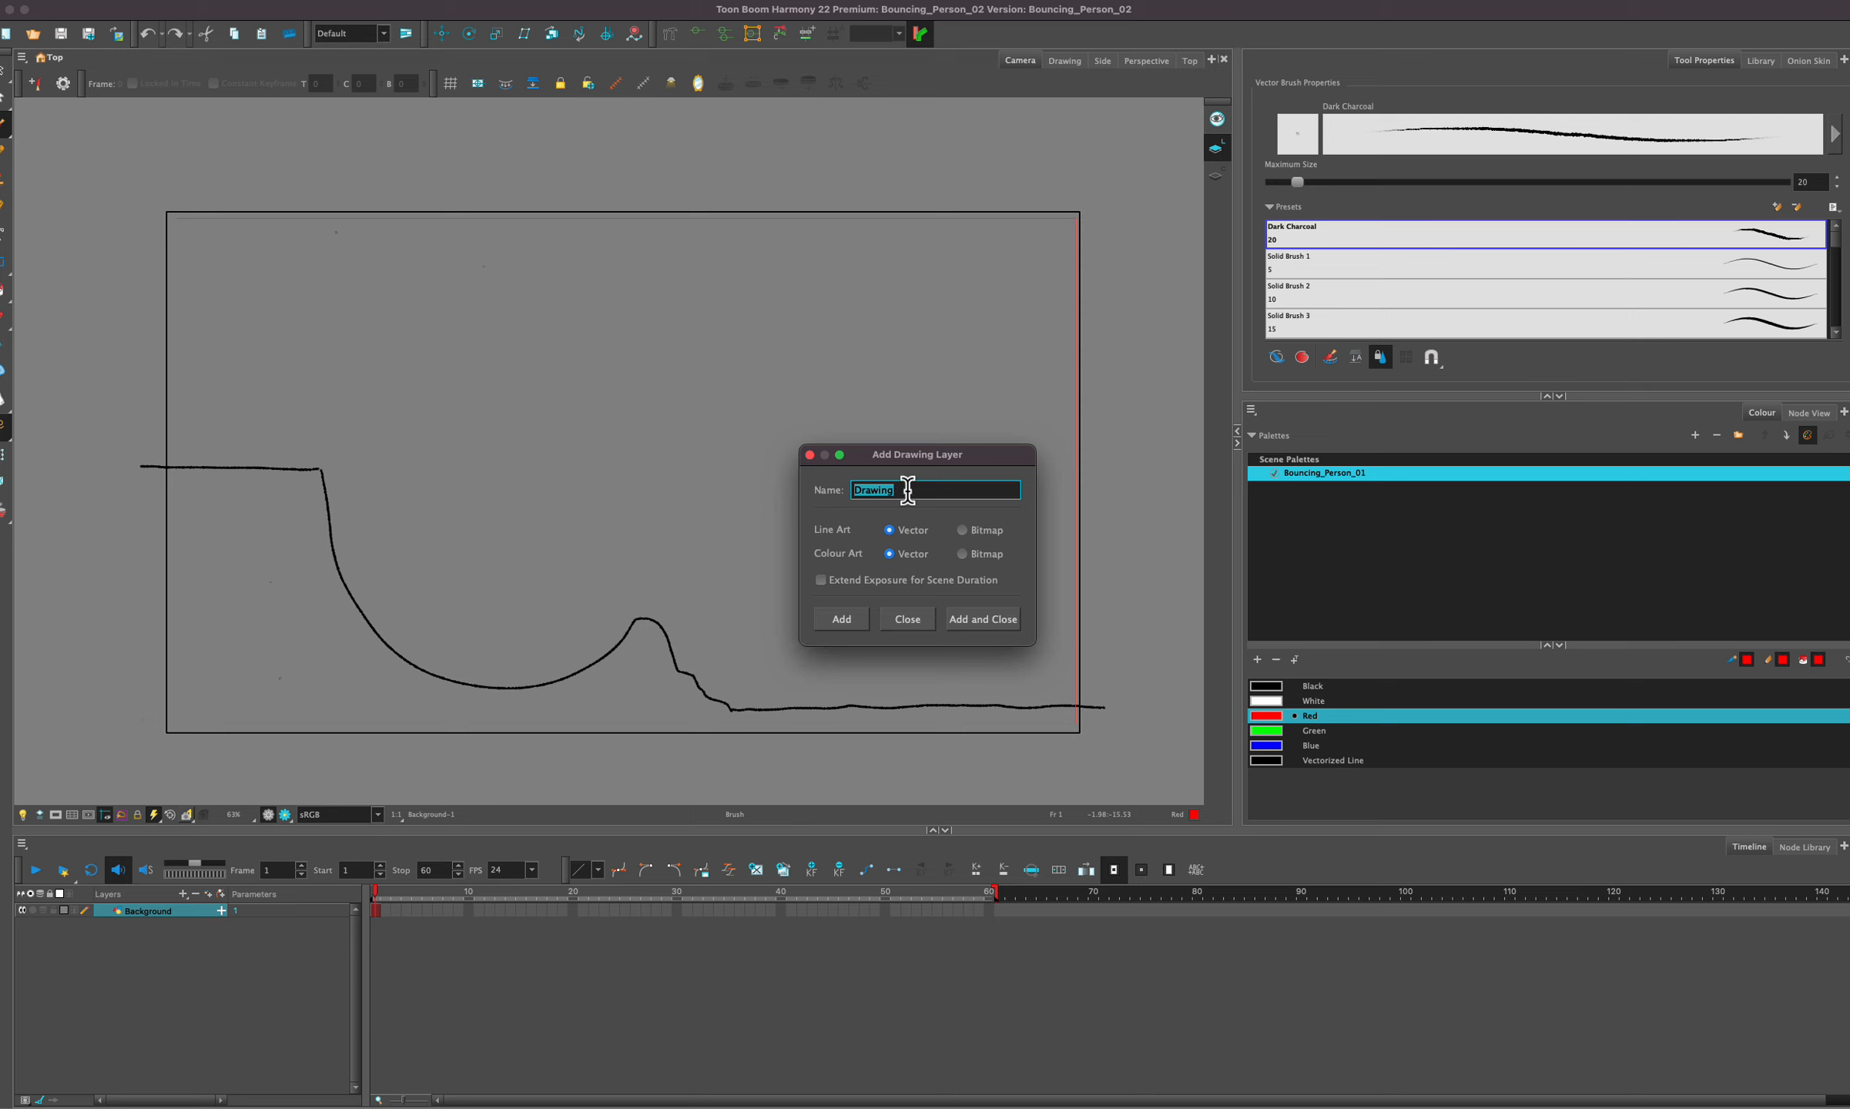
type("Layout")
left_click(978, 620)
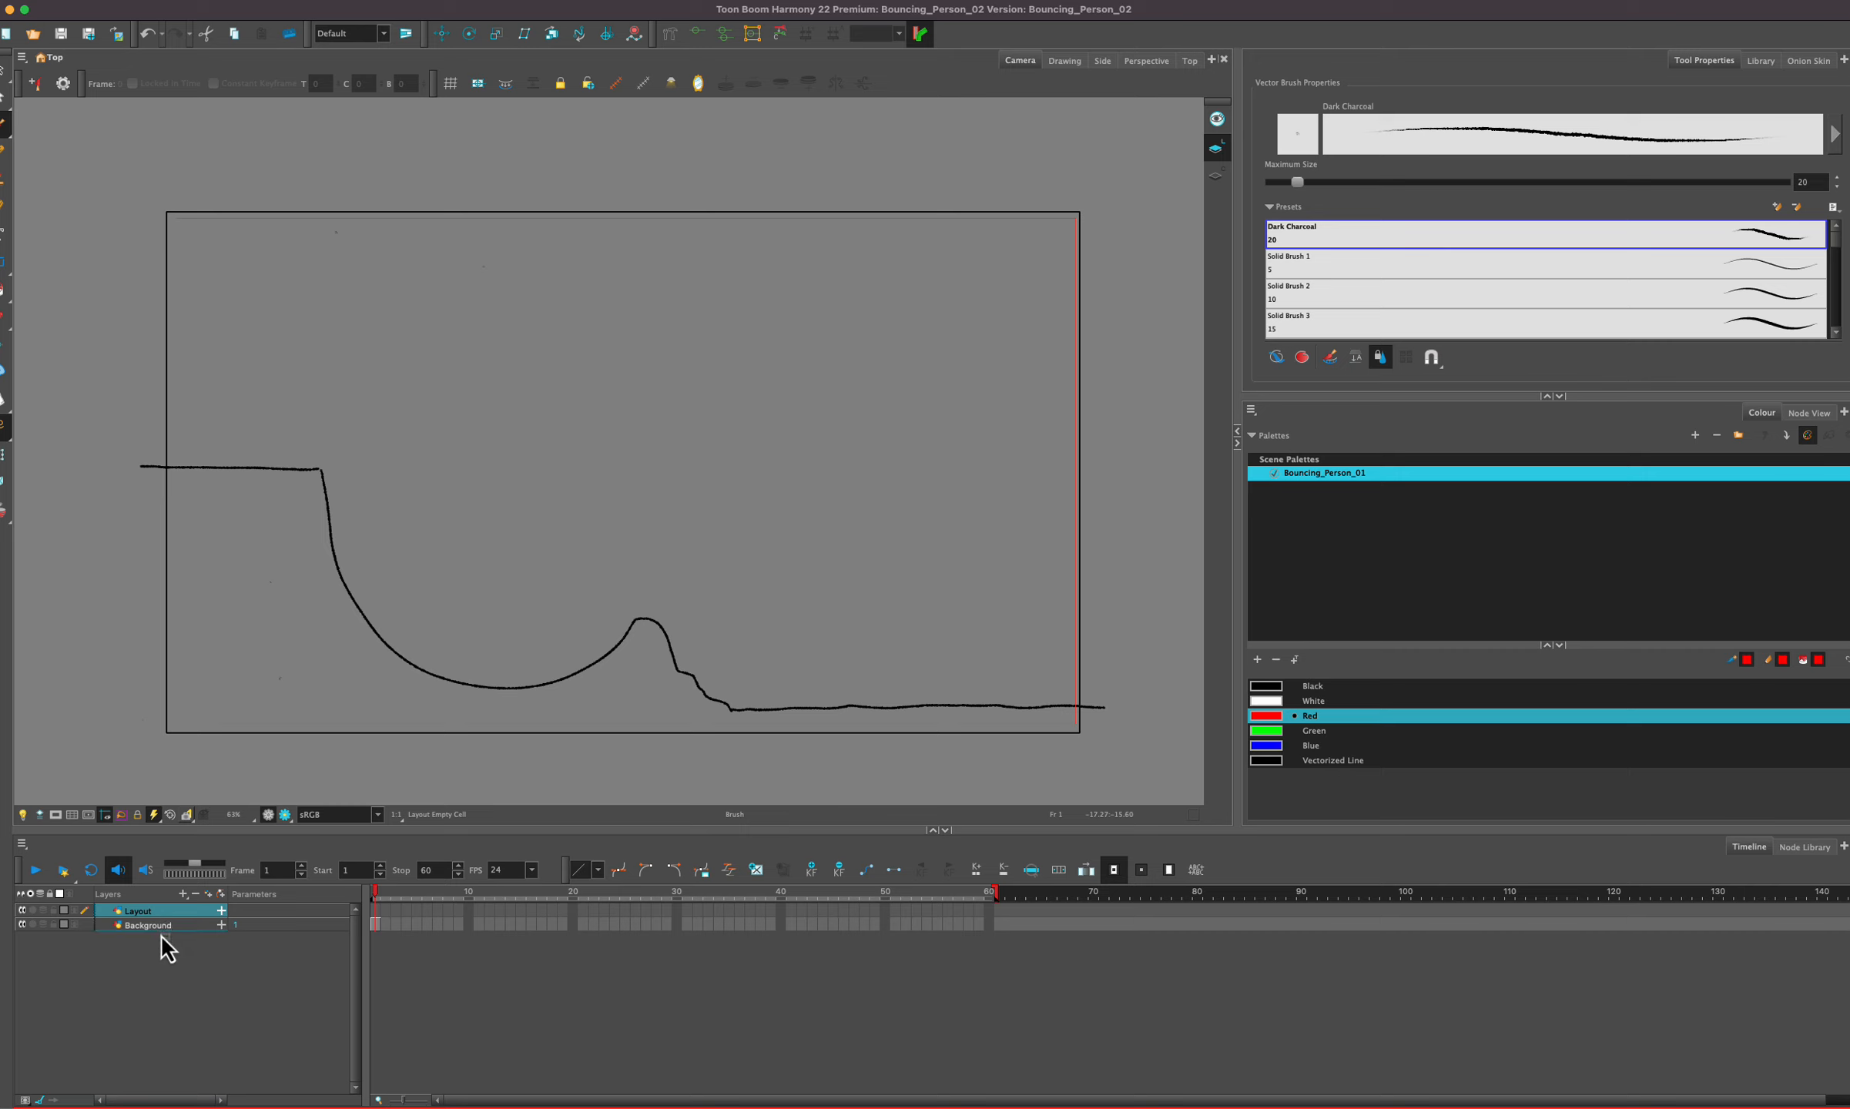
left_click_drag(160, 934, 159, 935)
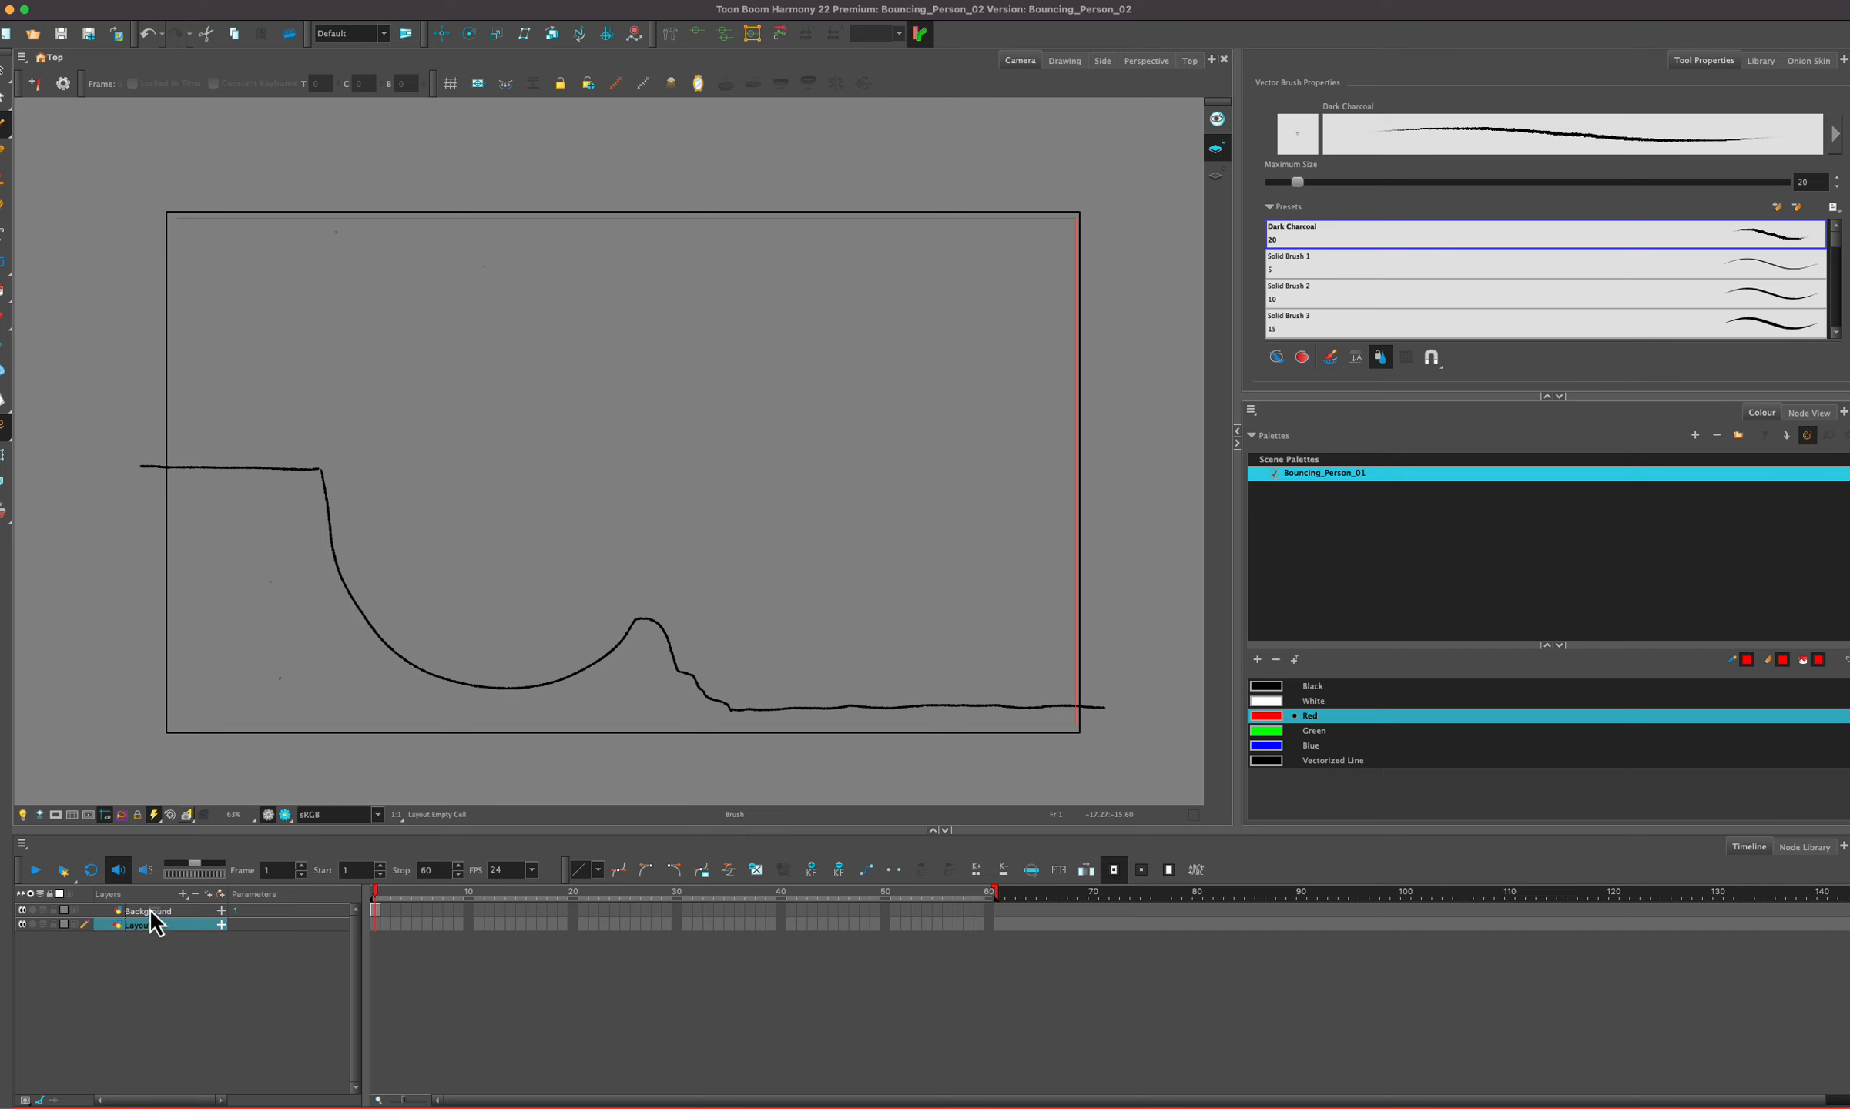
left_click_drag(150, 907, 150, 908)
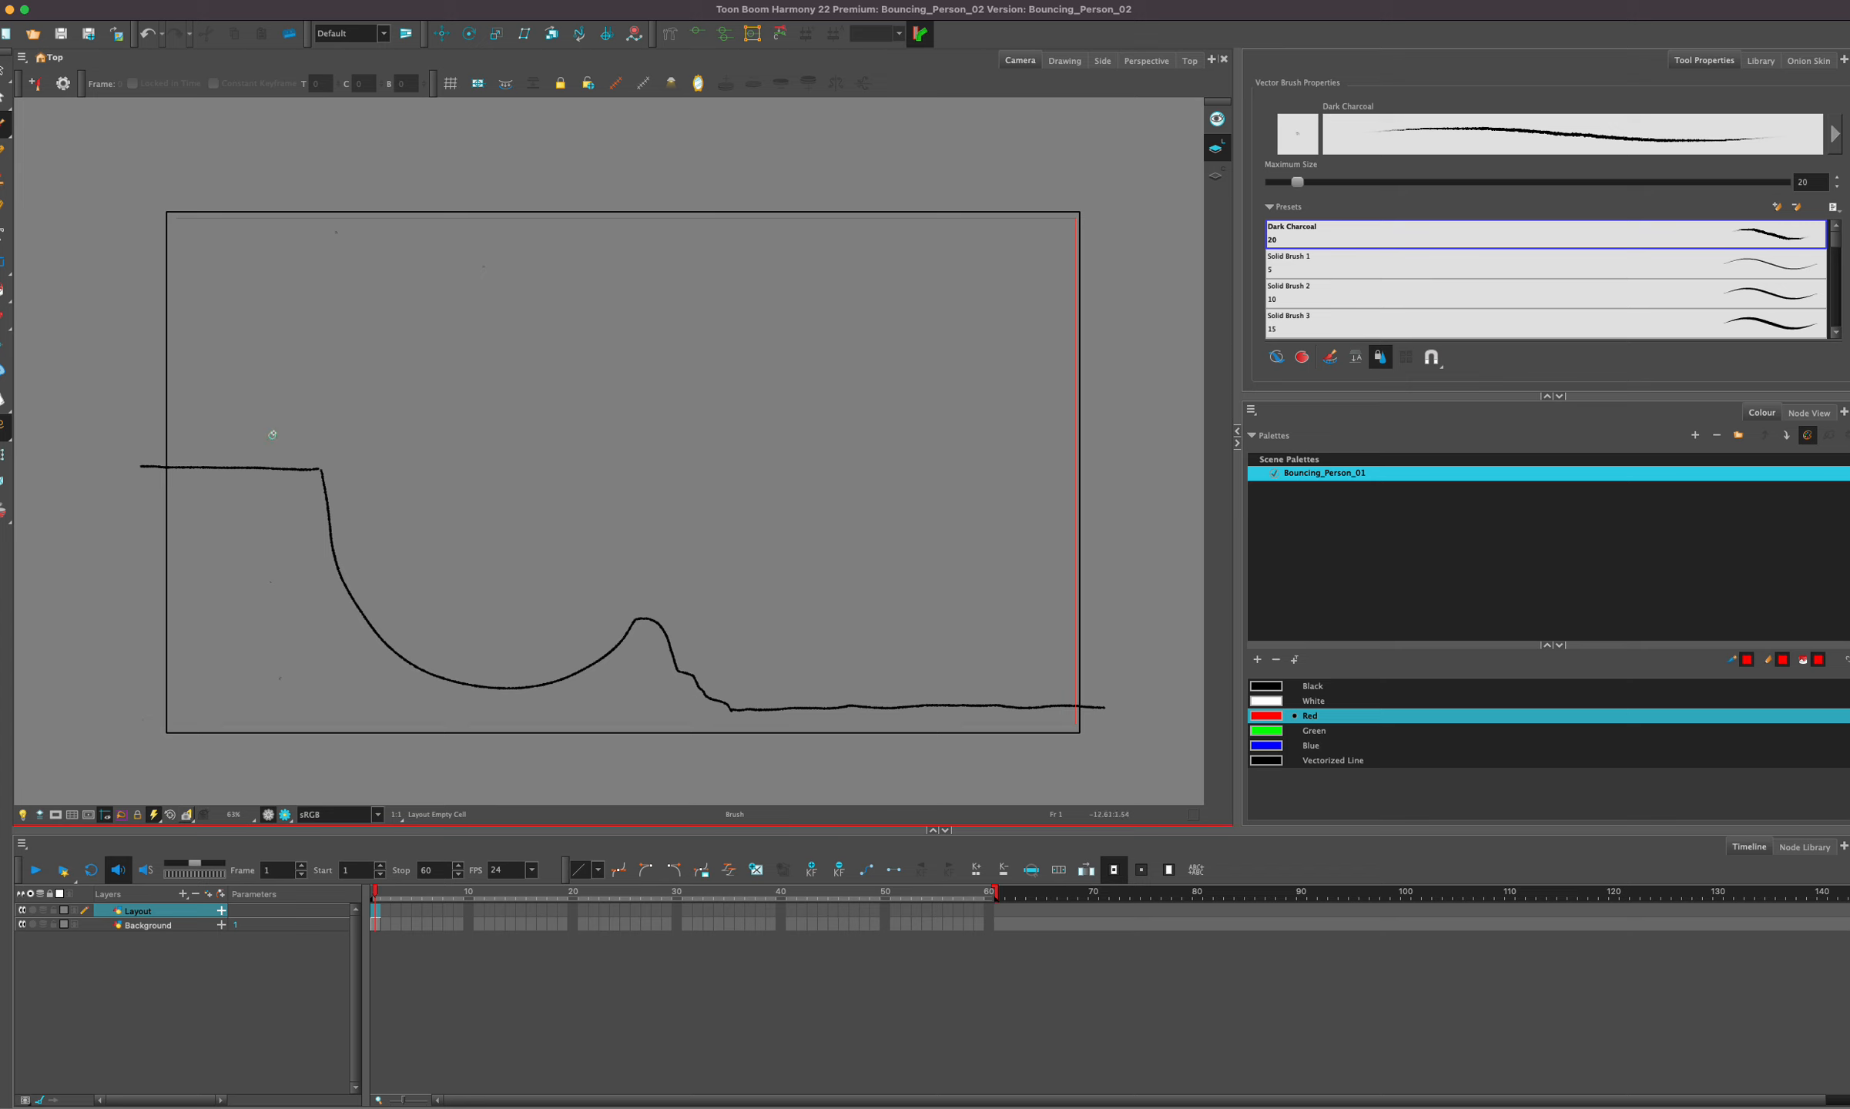
- Draw a red motion path from the ledge through the dip and over the bump, with an arrowhead at the ground and a rotation arrow at the peak
mouse_move(268, 426)
left_mouse_down()
mouse_move(317, 369)
mouse_move(341, 382)
mouse_move(379, 582)
mouse_move(462, 656)
mouse_move(564, 645)
mouse_move(696, 522)
mouse_move(780, 496)
mouse_move(847, 553)
mouse_move(887, 701)
mouse_move(862, 659)
mouse_move(892, 700)
mouse_move(903, 669)
left_mouse_up()
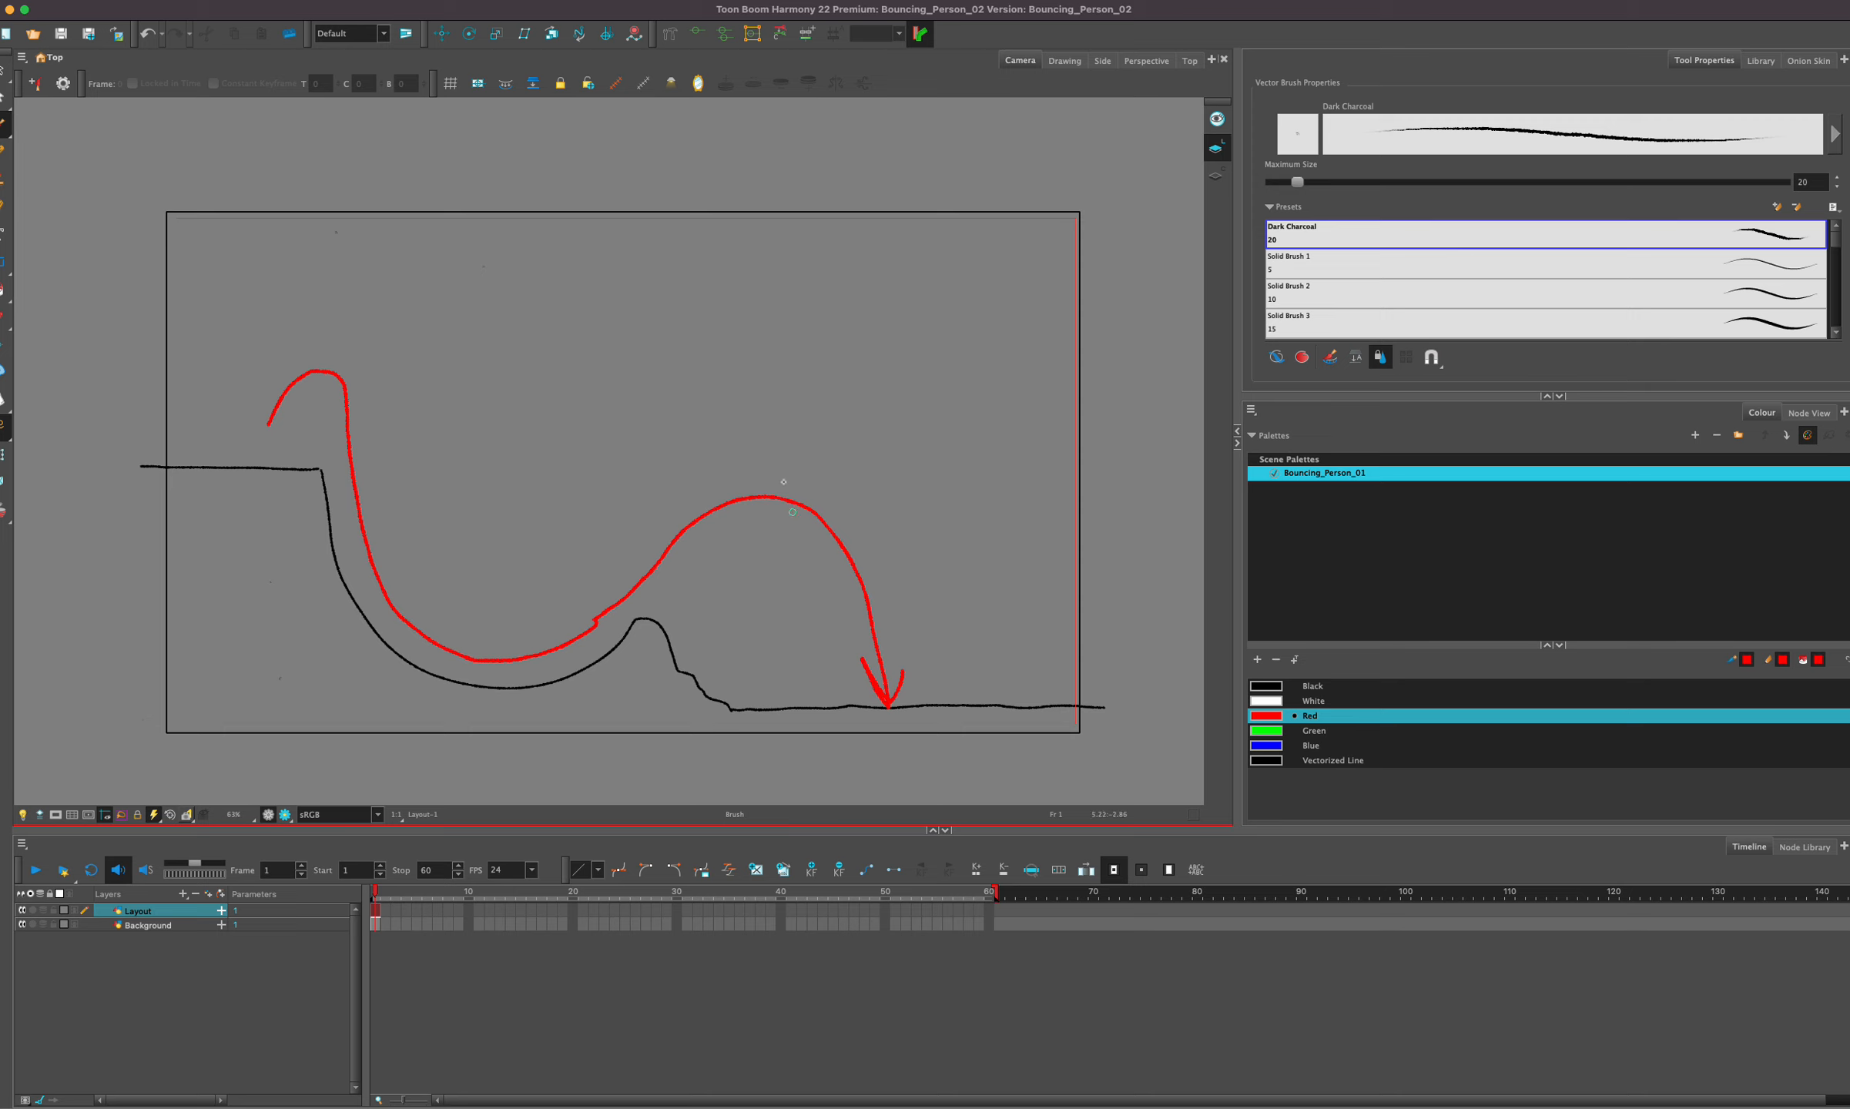
mouse_move(745, 475)
left_mouse_down()
mouse_move(743, 518)
mouse_move(769, 526)
mouse_move(769, 470)
left_mouse_up()
mouse_move(786, 466)
left_mouse_down()
mouse_move(763, 461)
mouse_move(792, 484)
left_mouse_up()
- Hide the Layout layer and show it again
left_click(582, 1041)
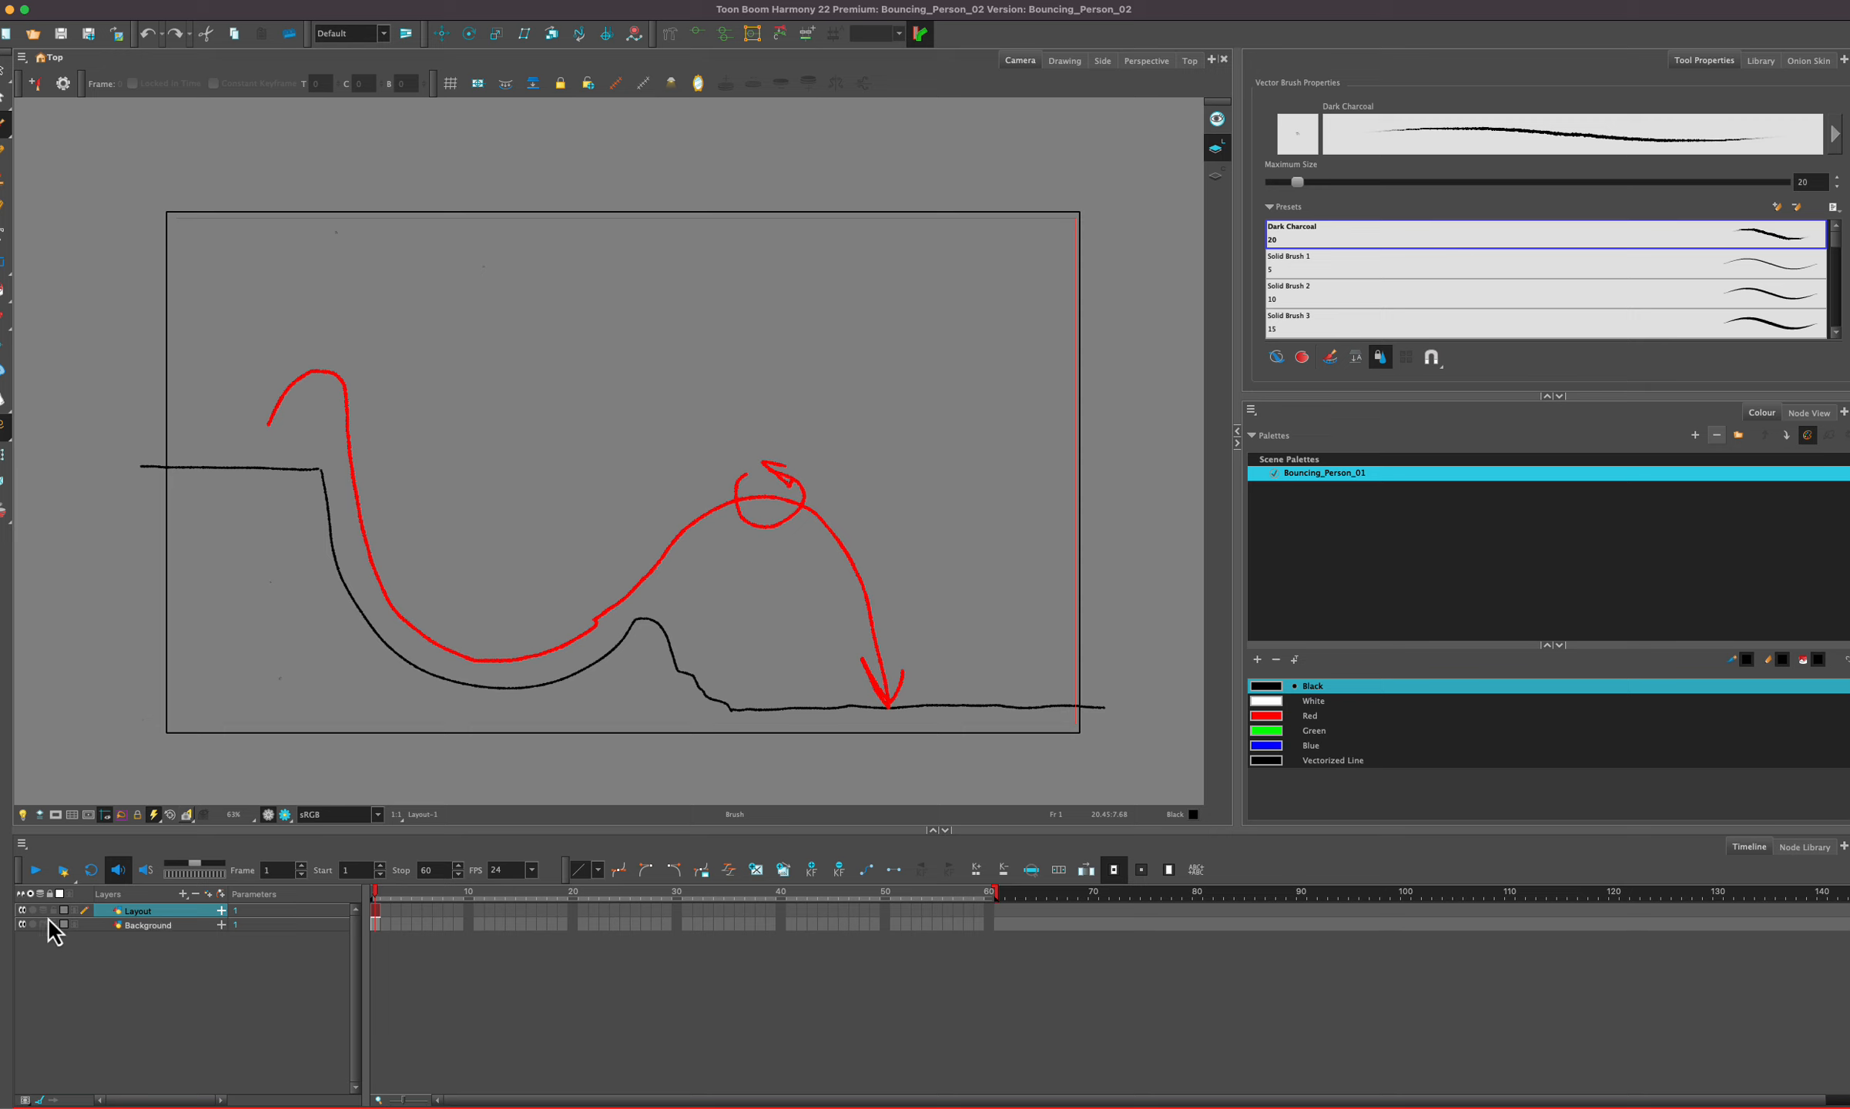
left_click(23, 912)
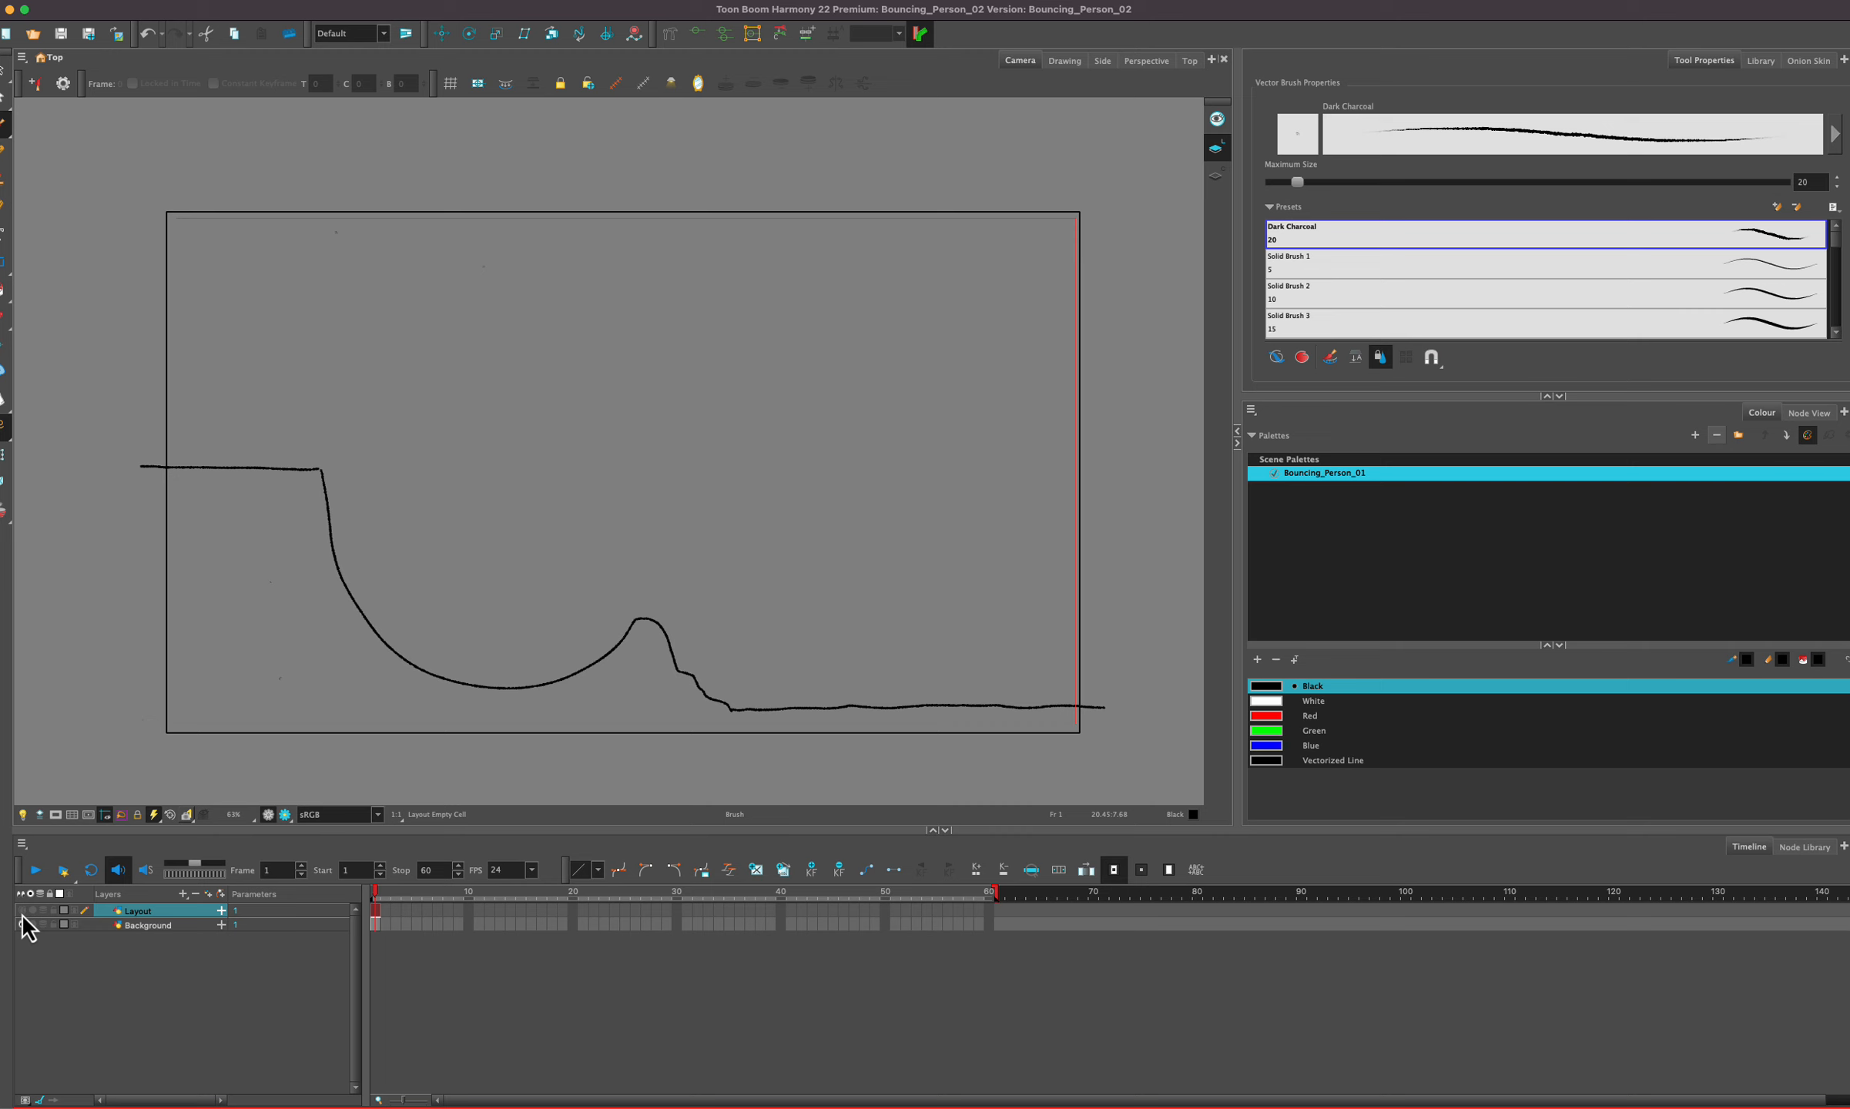
left_click(23, 912)
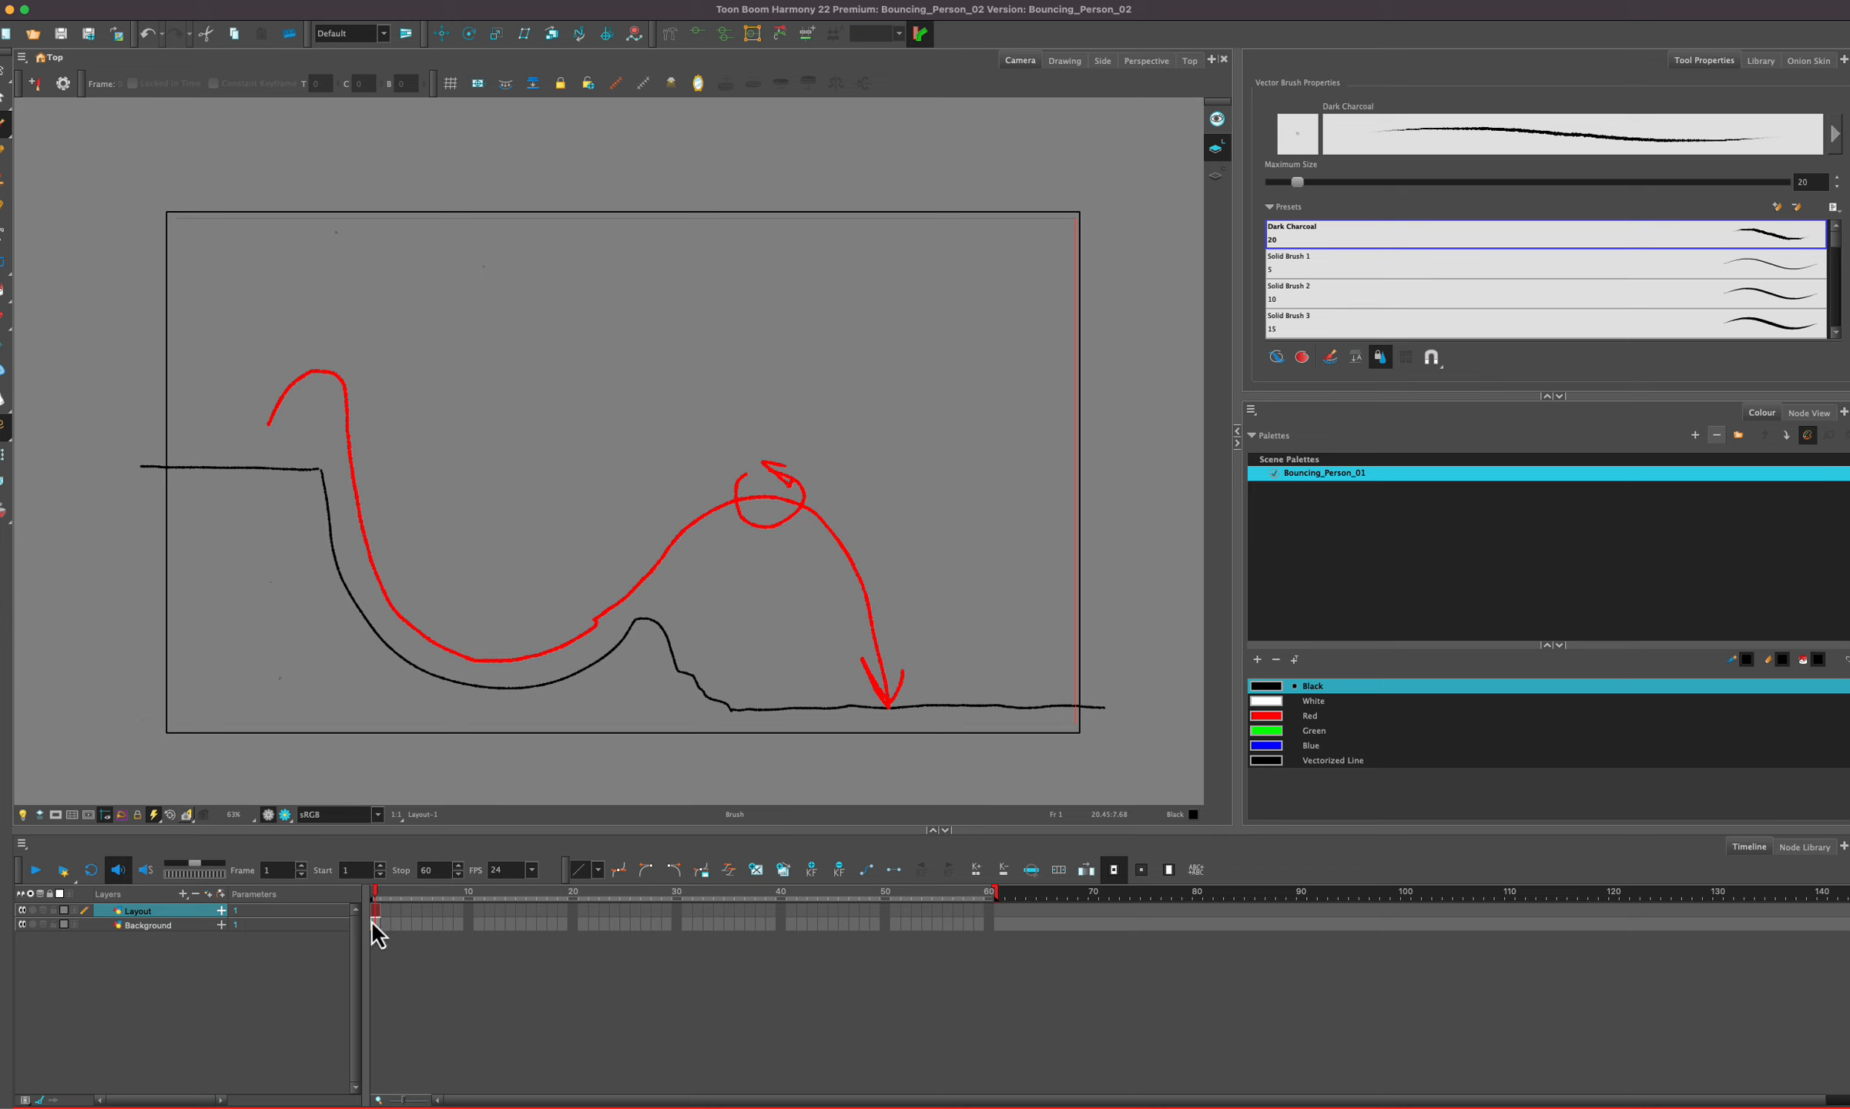
- Extend the exposure of the Layout layer's drawing to frame 60
left_click_drag(378, 894, 375, 896)
left_click_drag(920, 894, 986, 895)
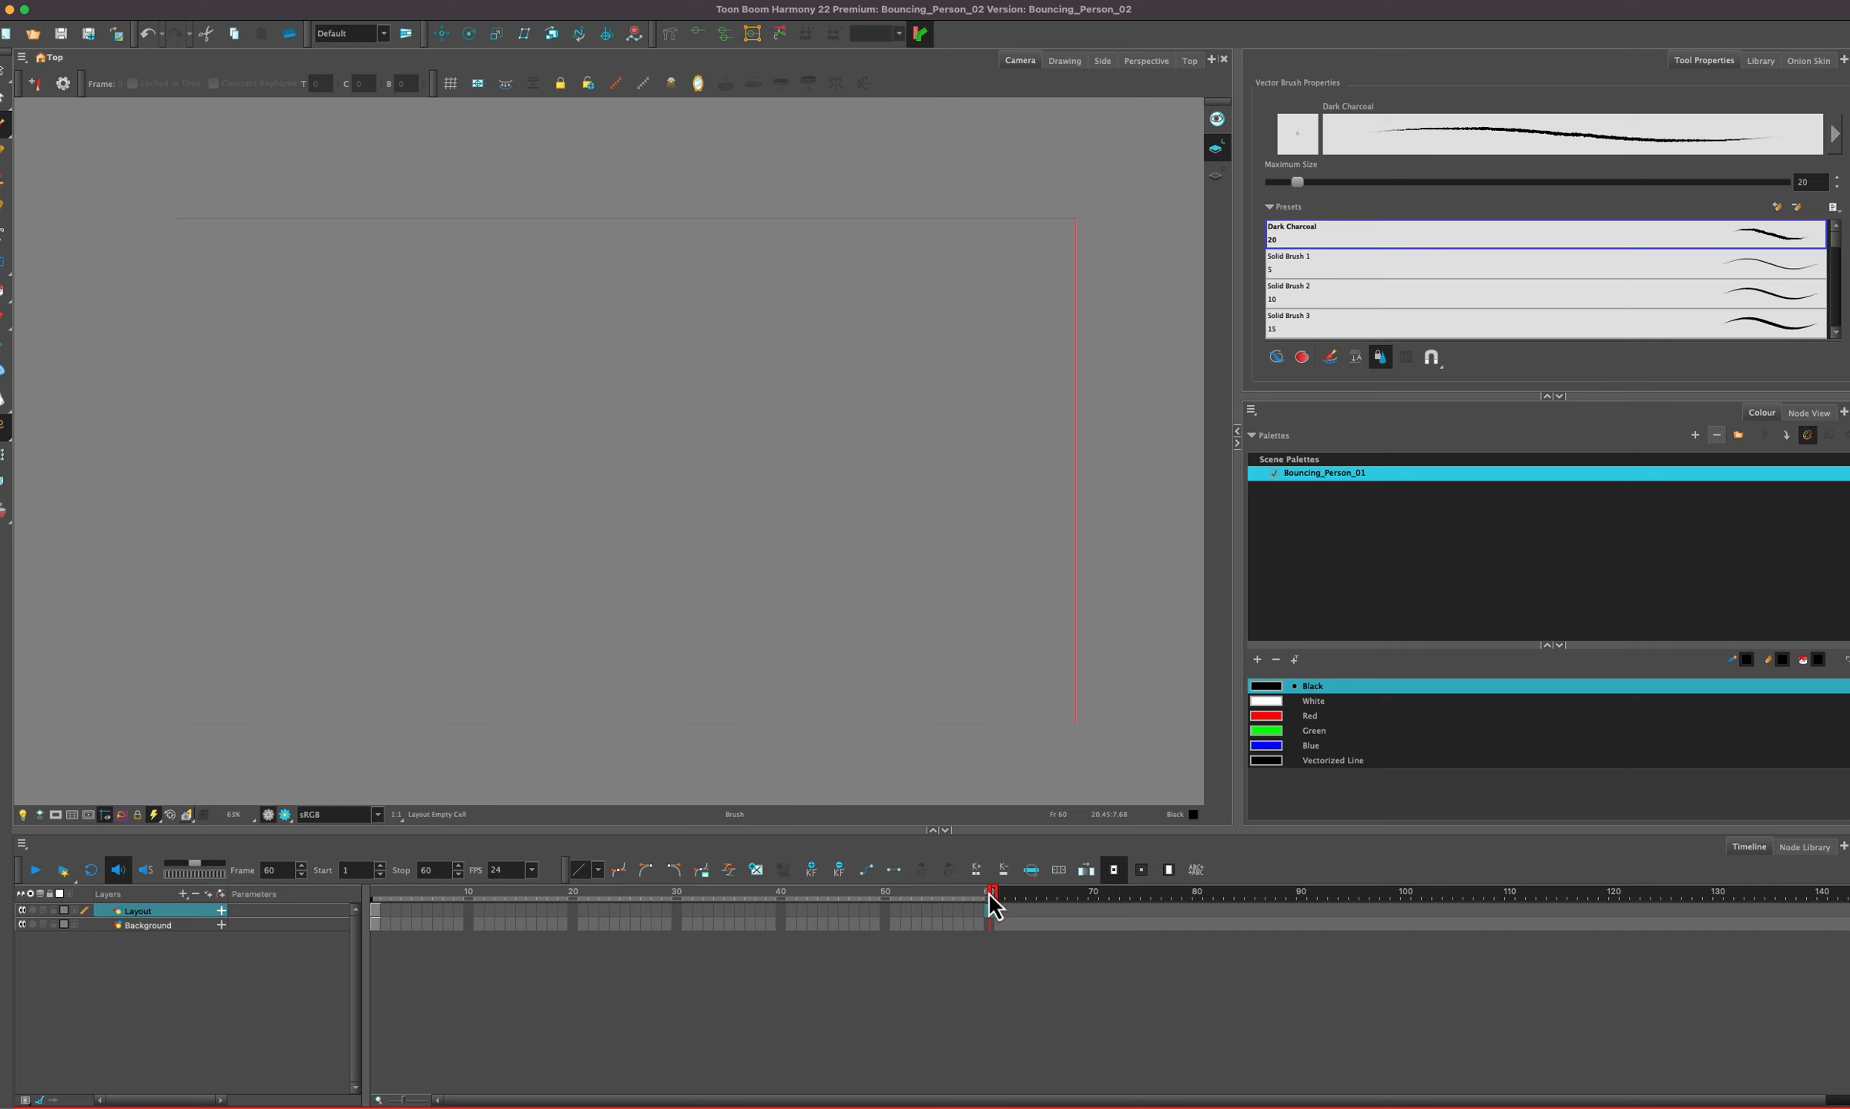
mouse_move(995, 896)
left_mouse_down()
mouse_move(1463, 892)
mouse_move(986, 898)
left_mouse_up()
left_click_drag(991, 894, 995, 894)
left_click_drag(947, 892, 978, 892)
key("F5")
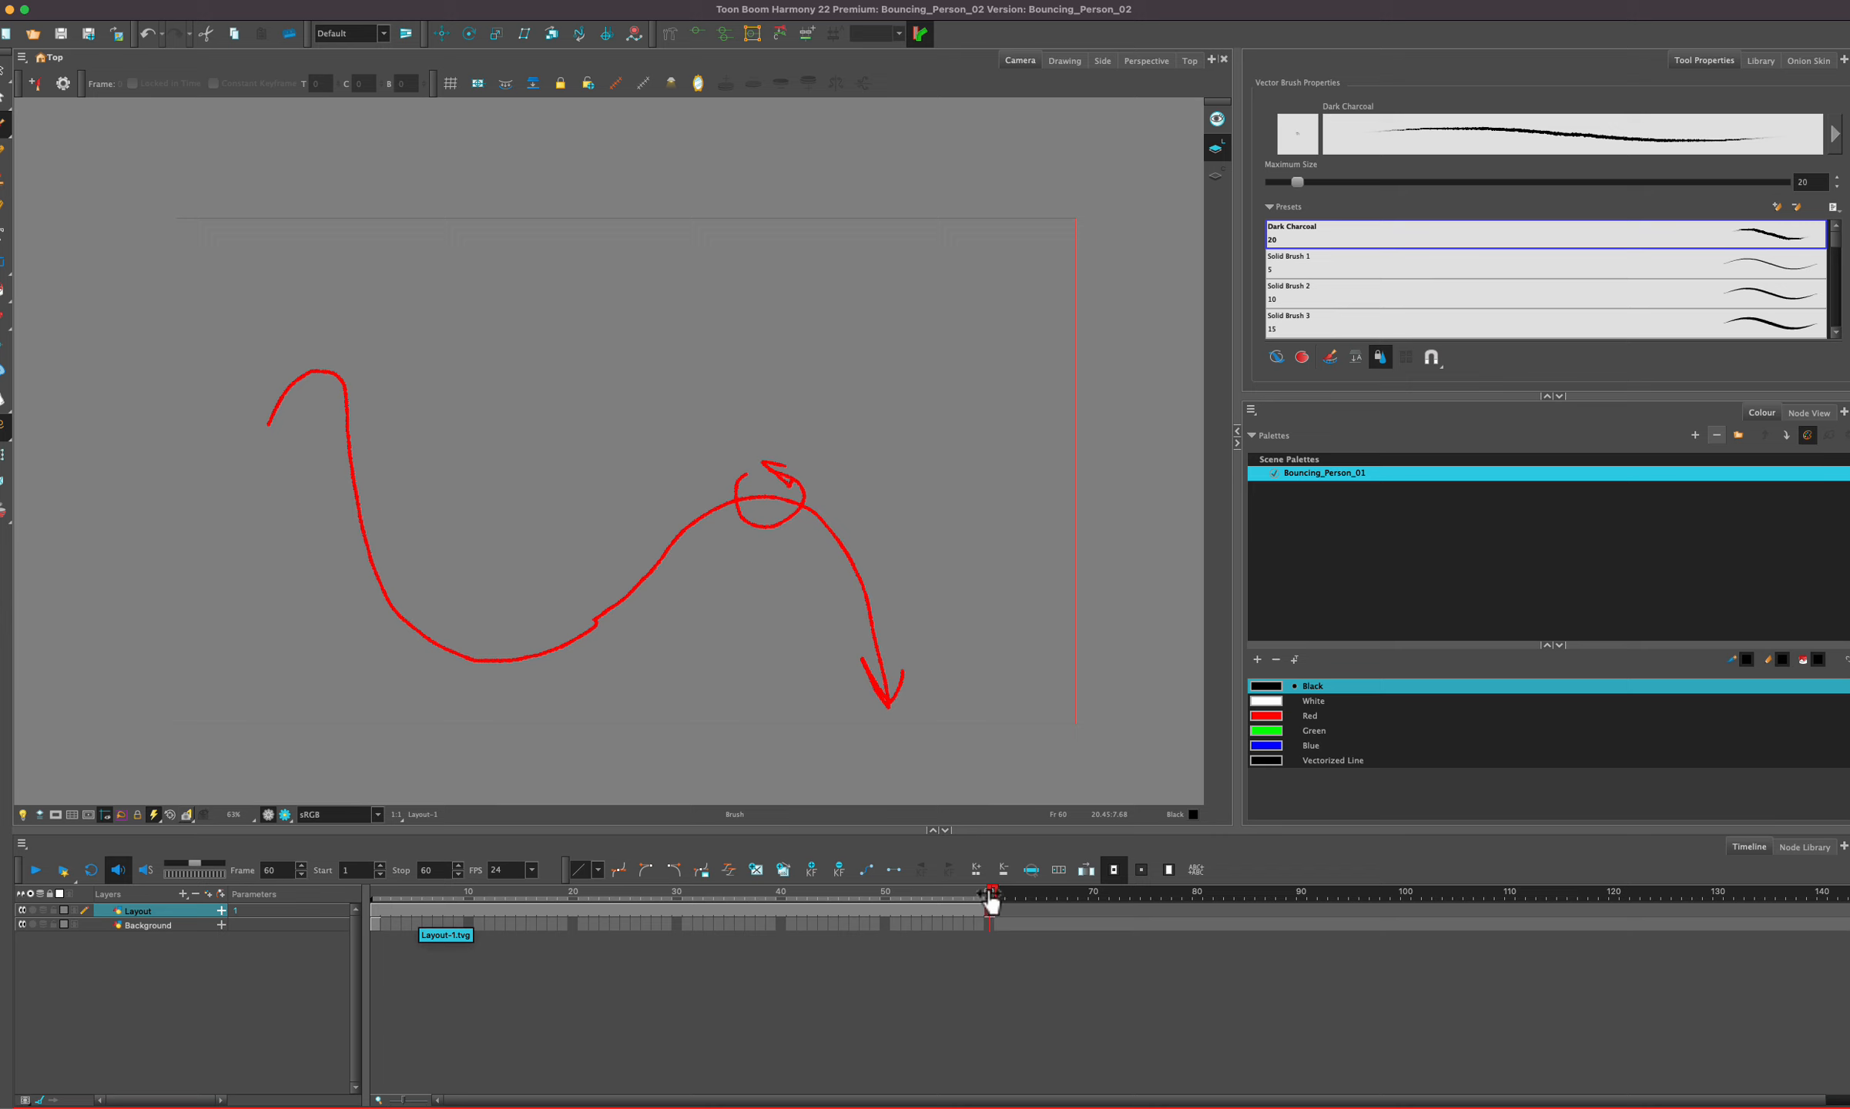
- Extend the Background layer's drawing exposure to frame 60, return to frame 1, and clear the layer selection
mouse_move(993, 898)
left_mouse_down()
mouse_move(934, 893)
mouse_move(991, 898)
left_mouse_up()
left_click(191, 927)
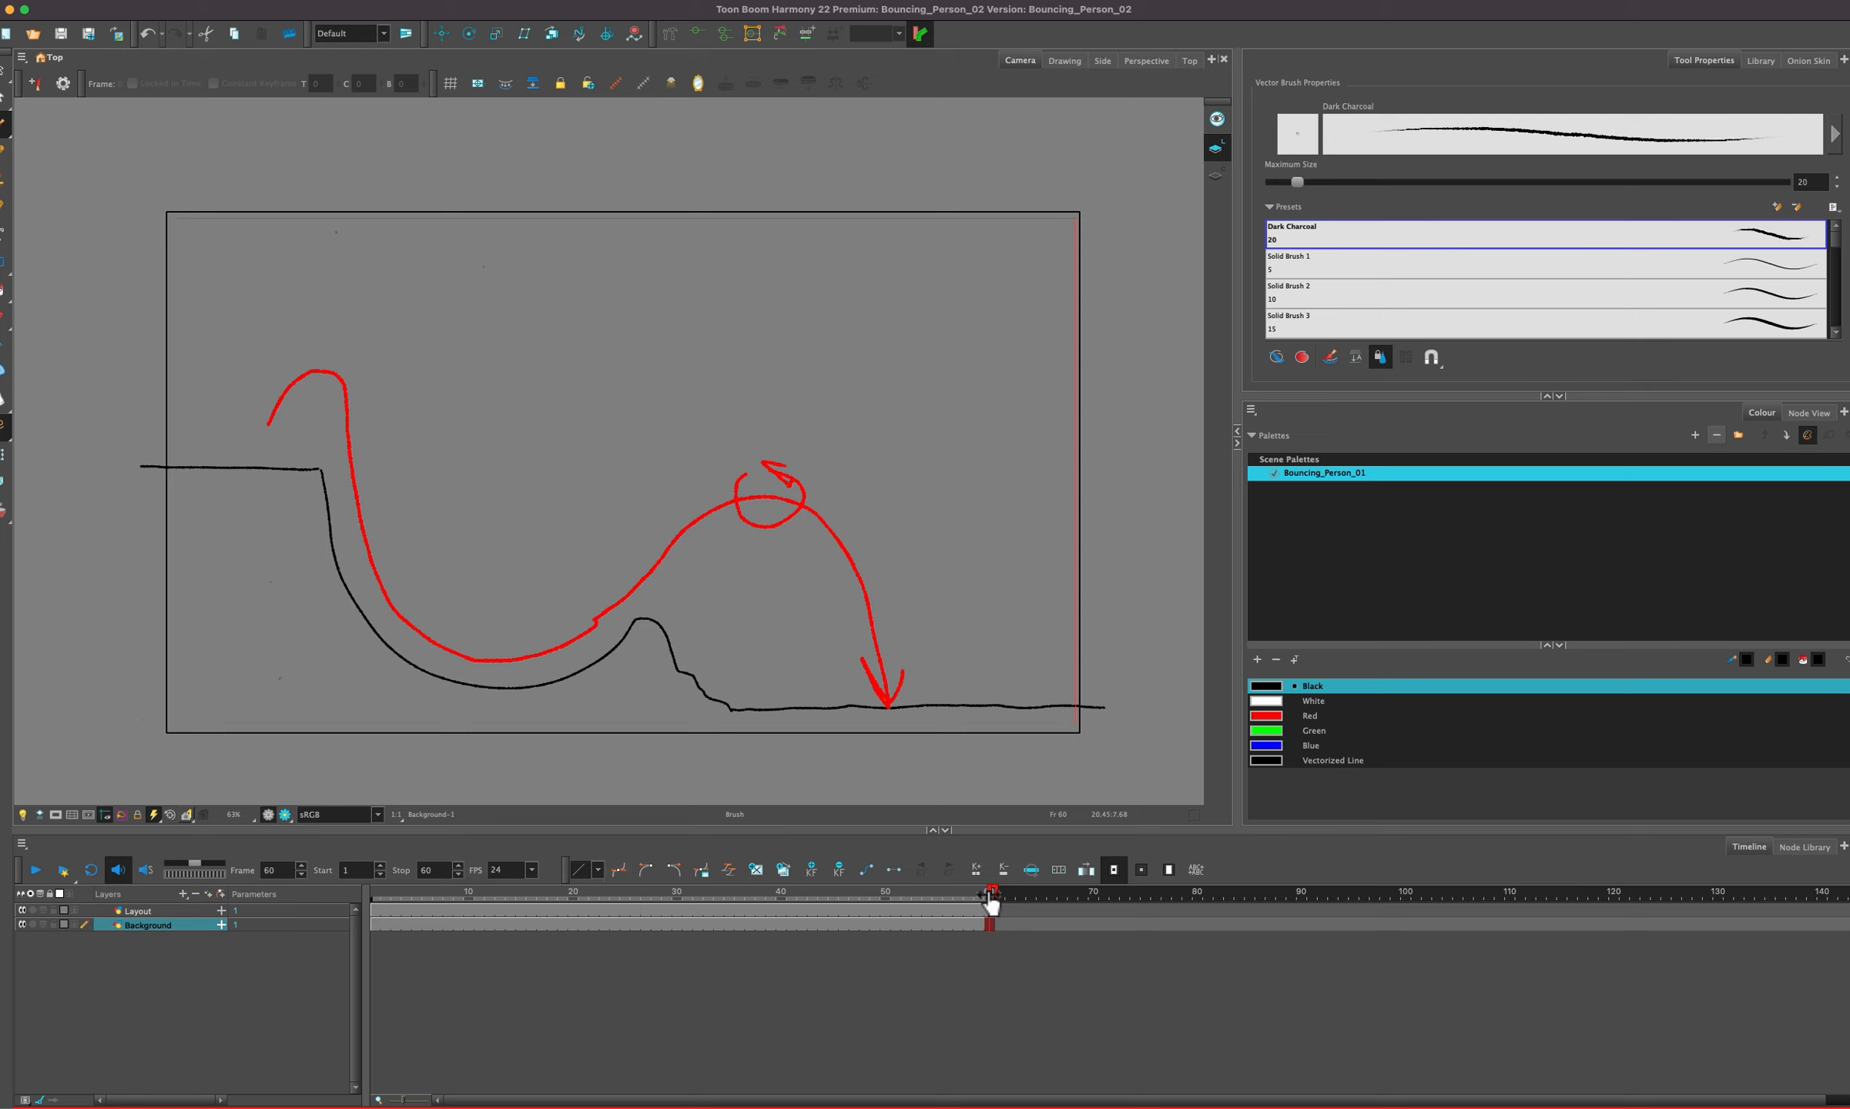
left_click_drag(991, 897, 760, 895)
left_click_drag(562, 897, 385, 896)
left_click(184, 968)
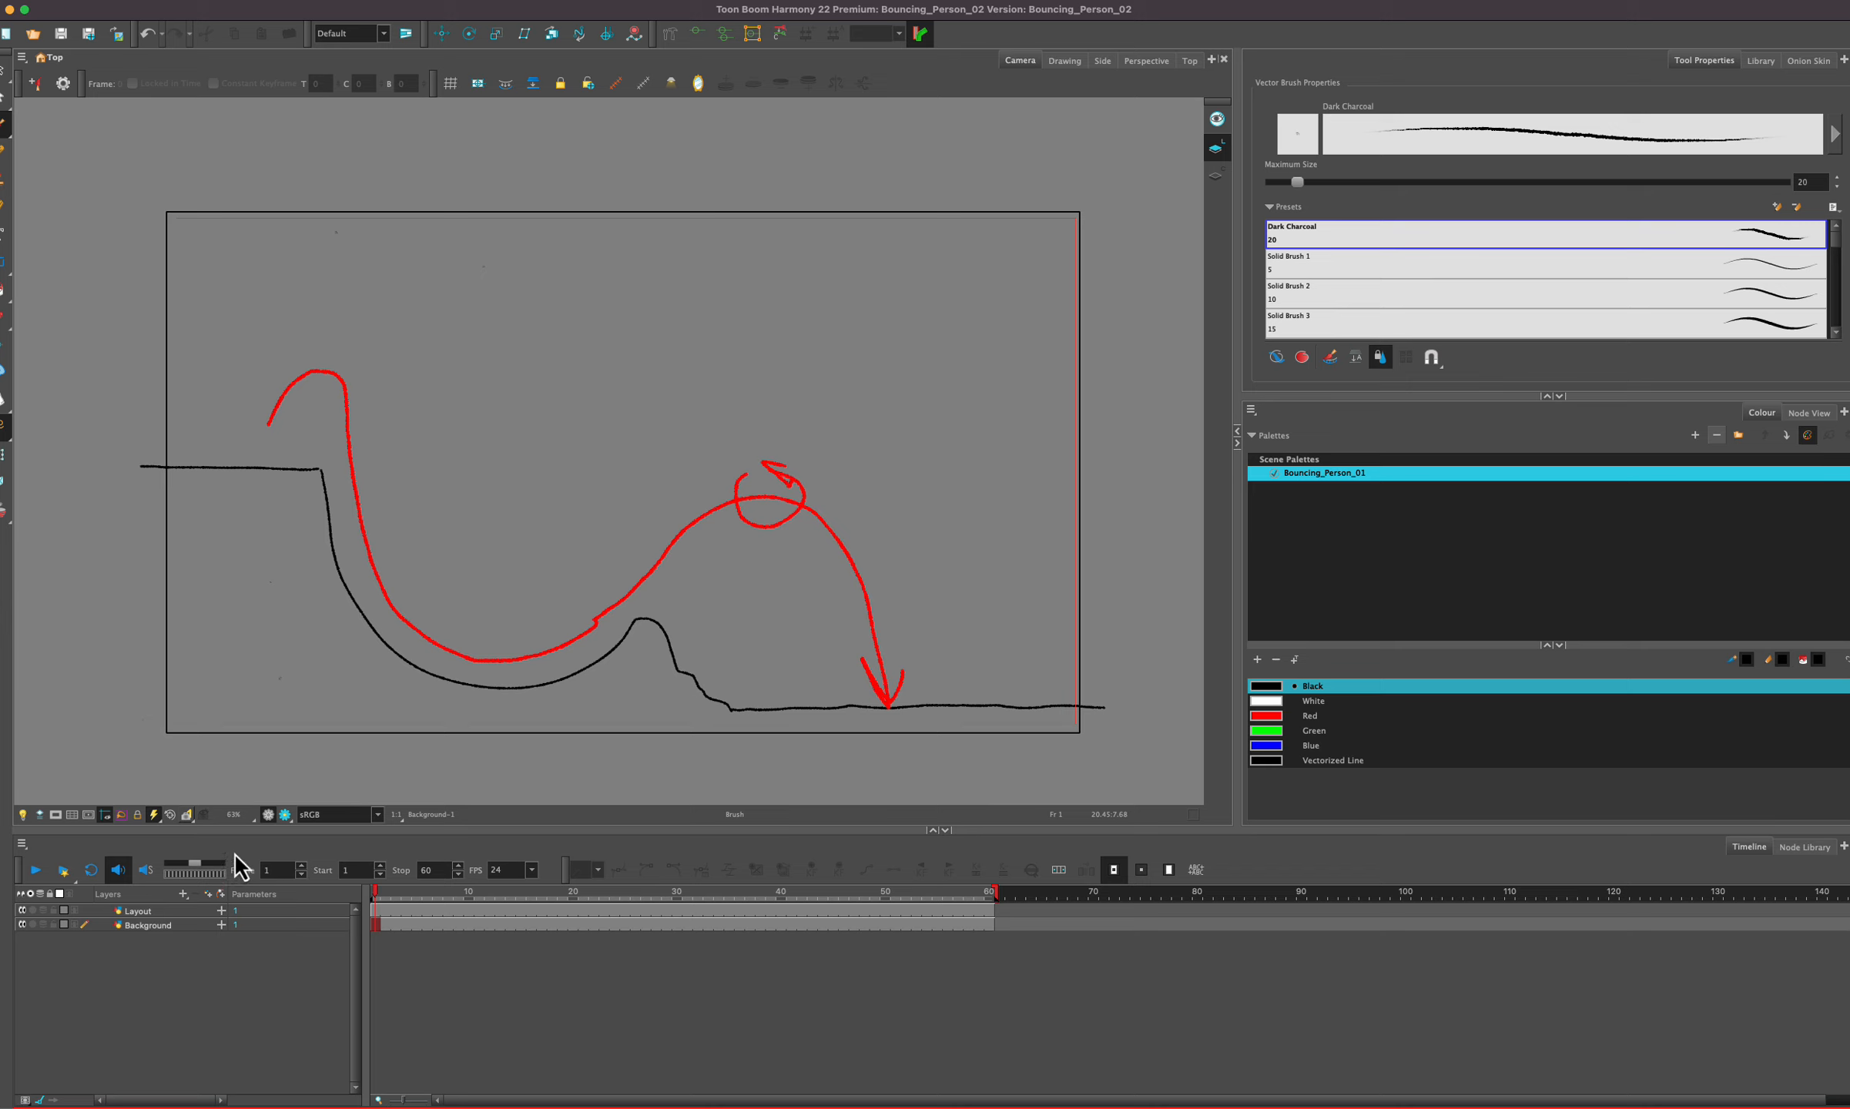
- Add a vector drawing layer named Character above the existing layers
left_click(185, 895)
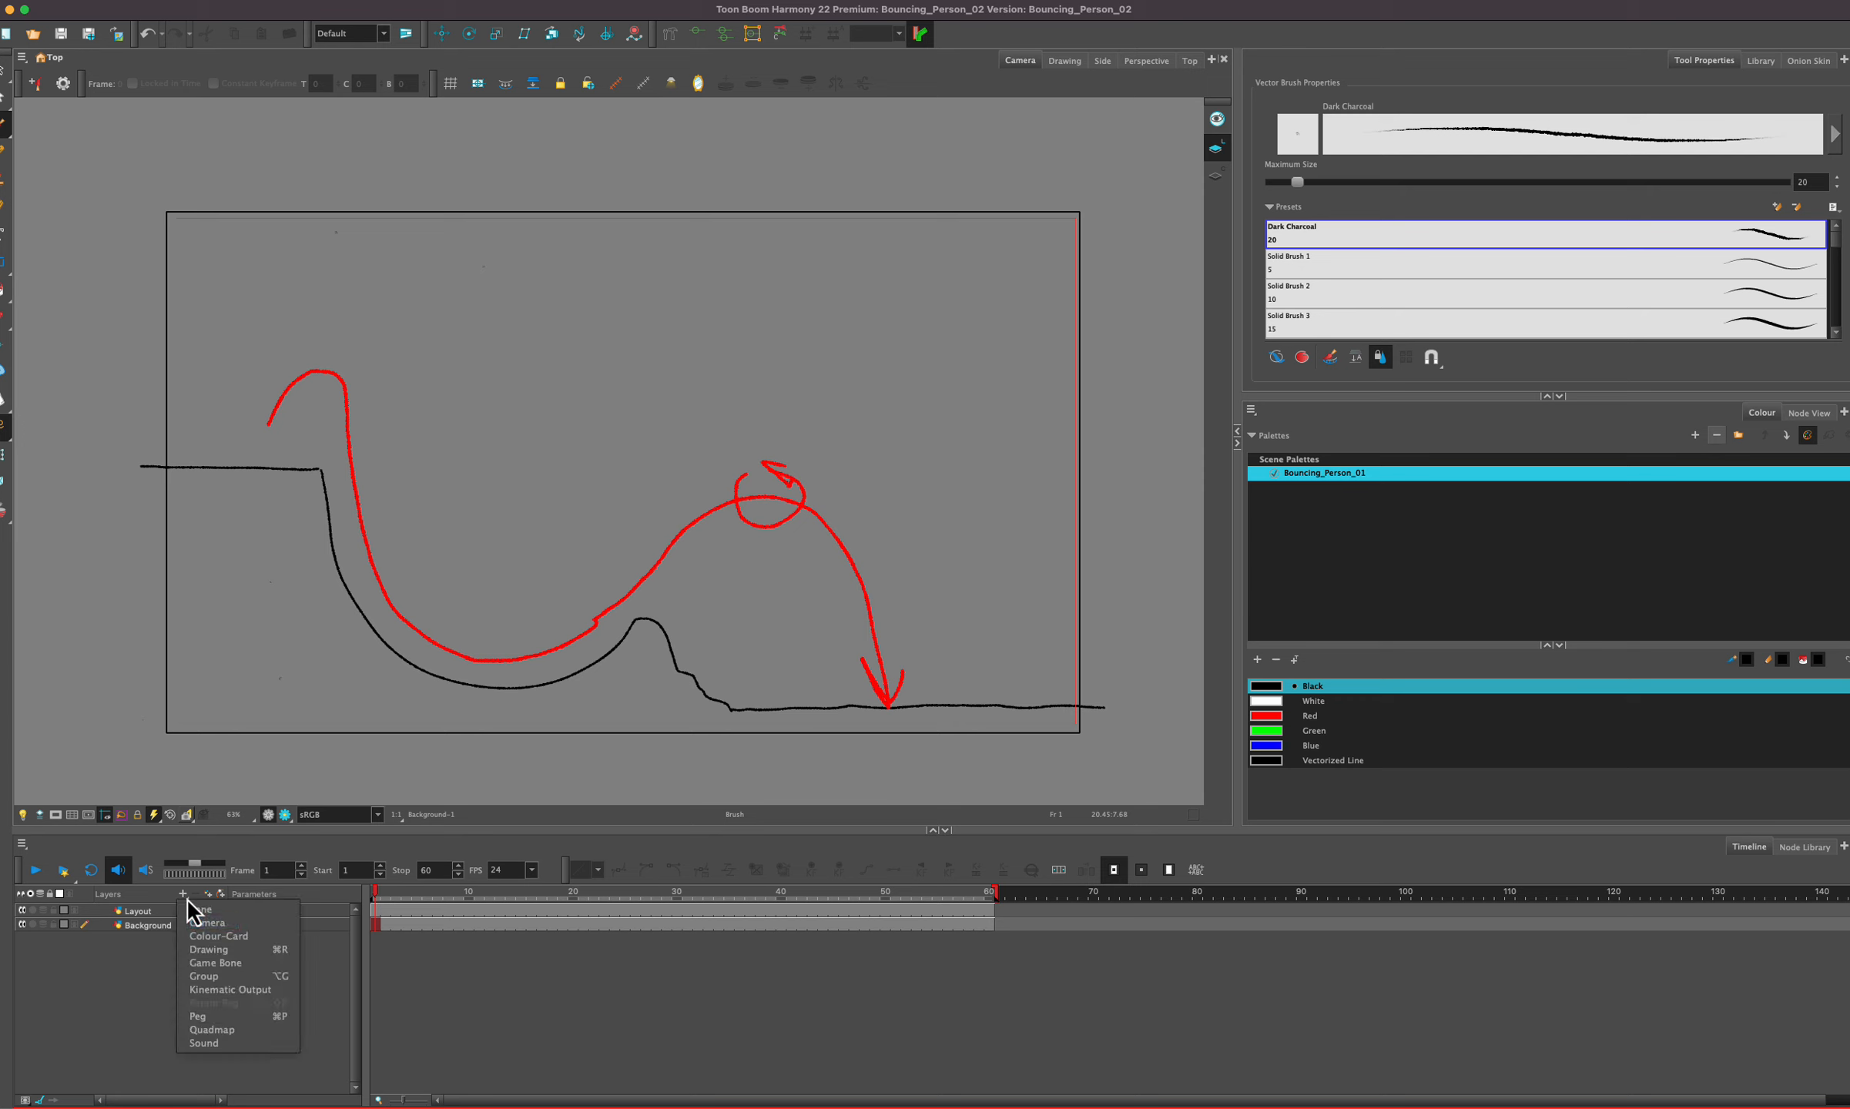
left_click(241, 951)
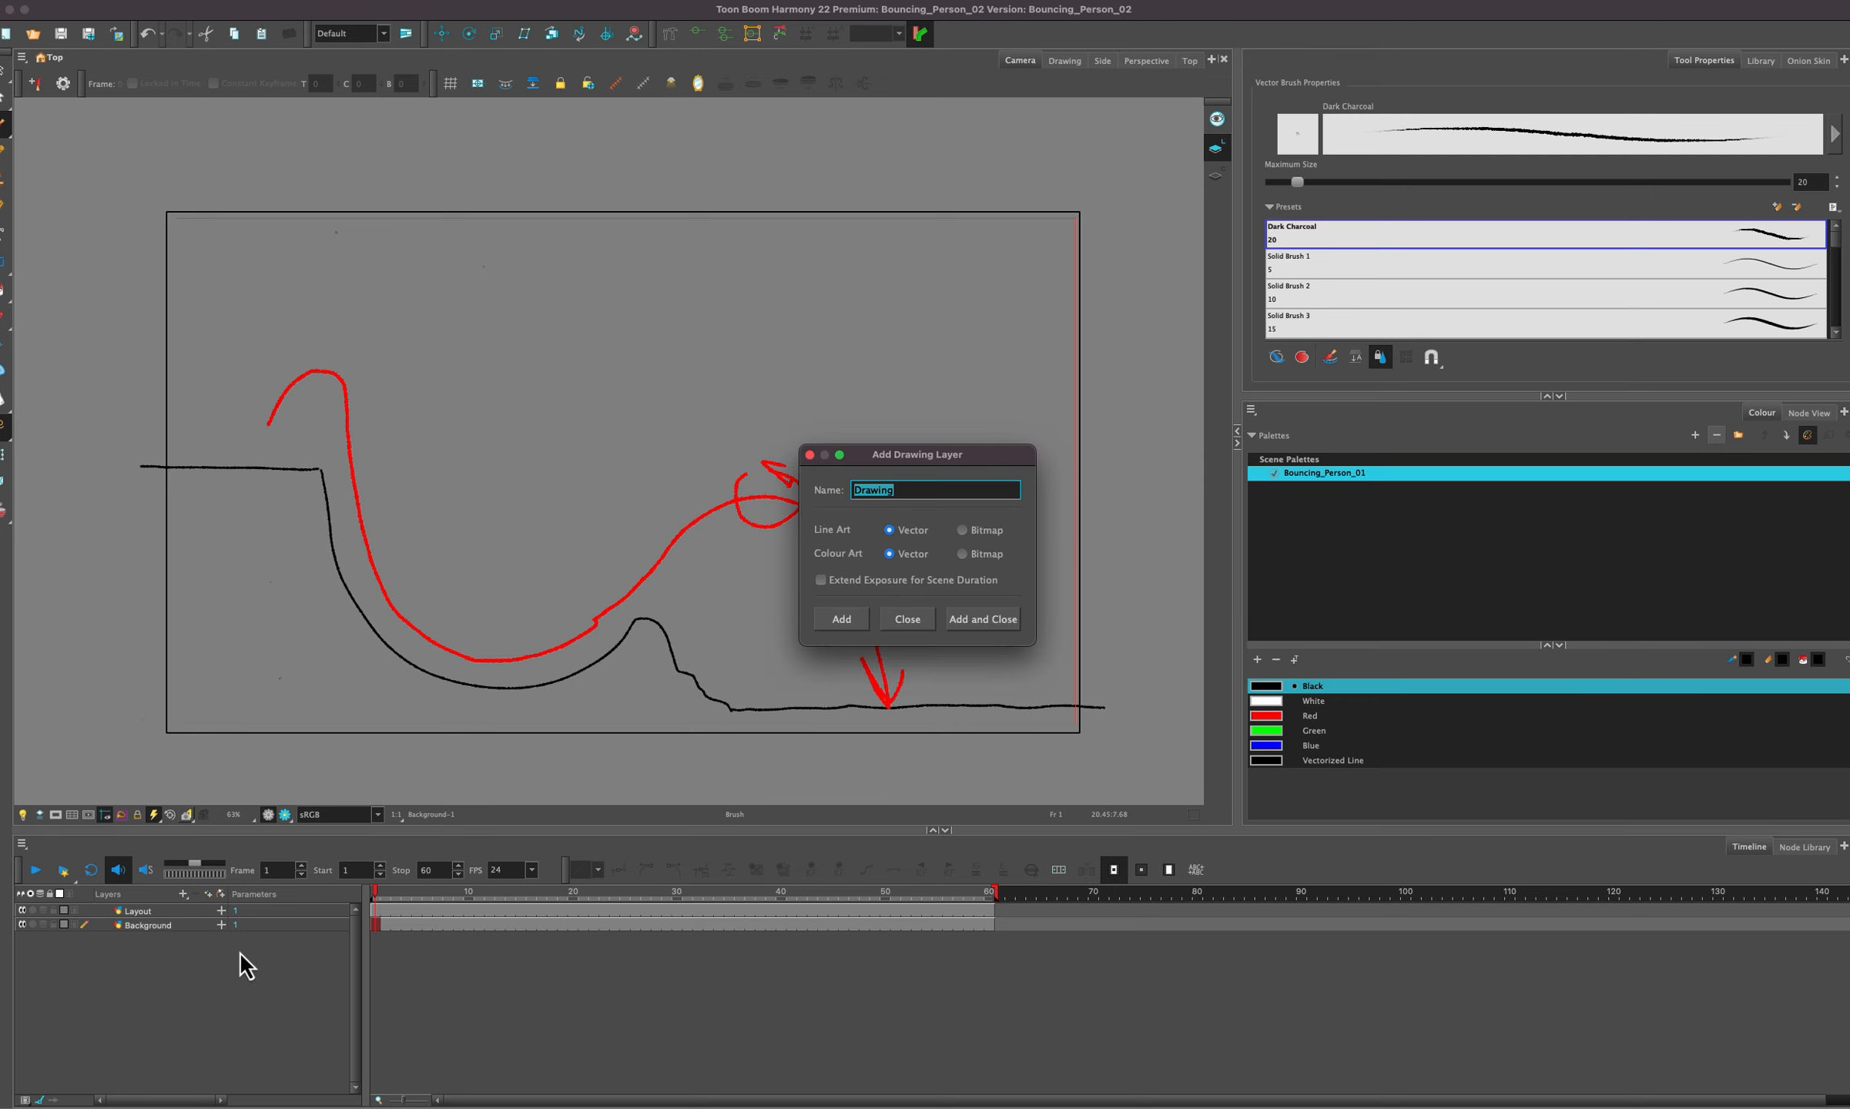
type("Character")
left_click(982, 622)
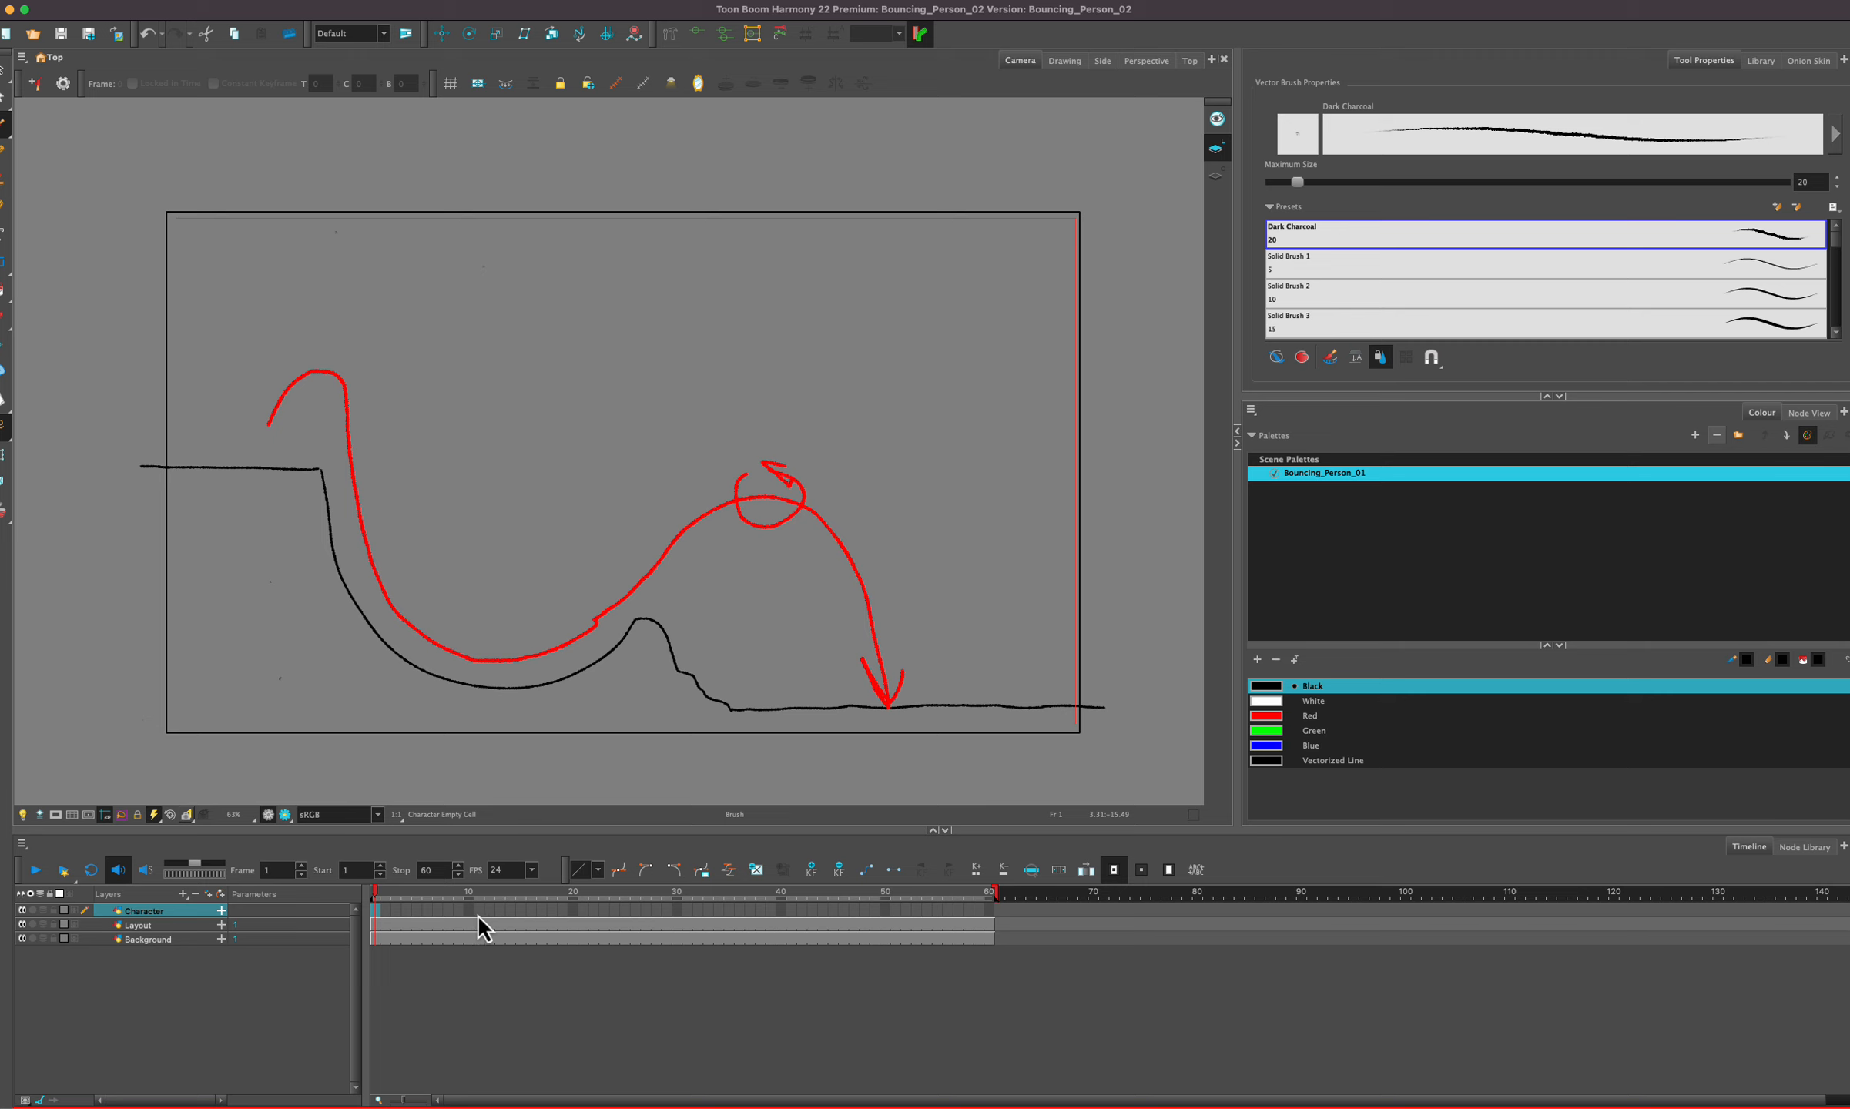
- Create empty drawings on frames 1 to 22 of the Character layer, one drawing per frame
left_click(593, 911, "shift")
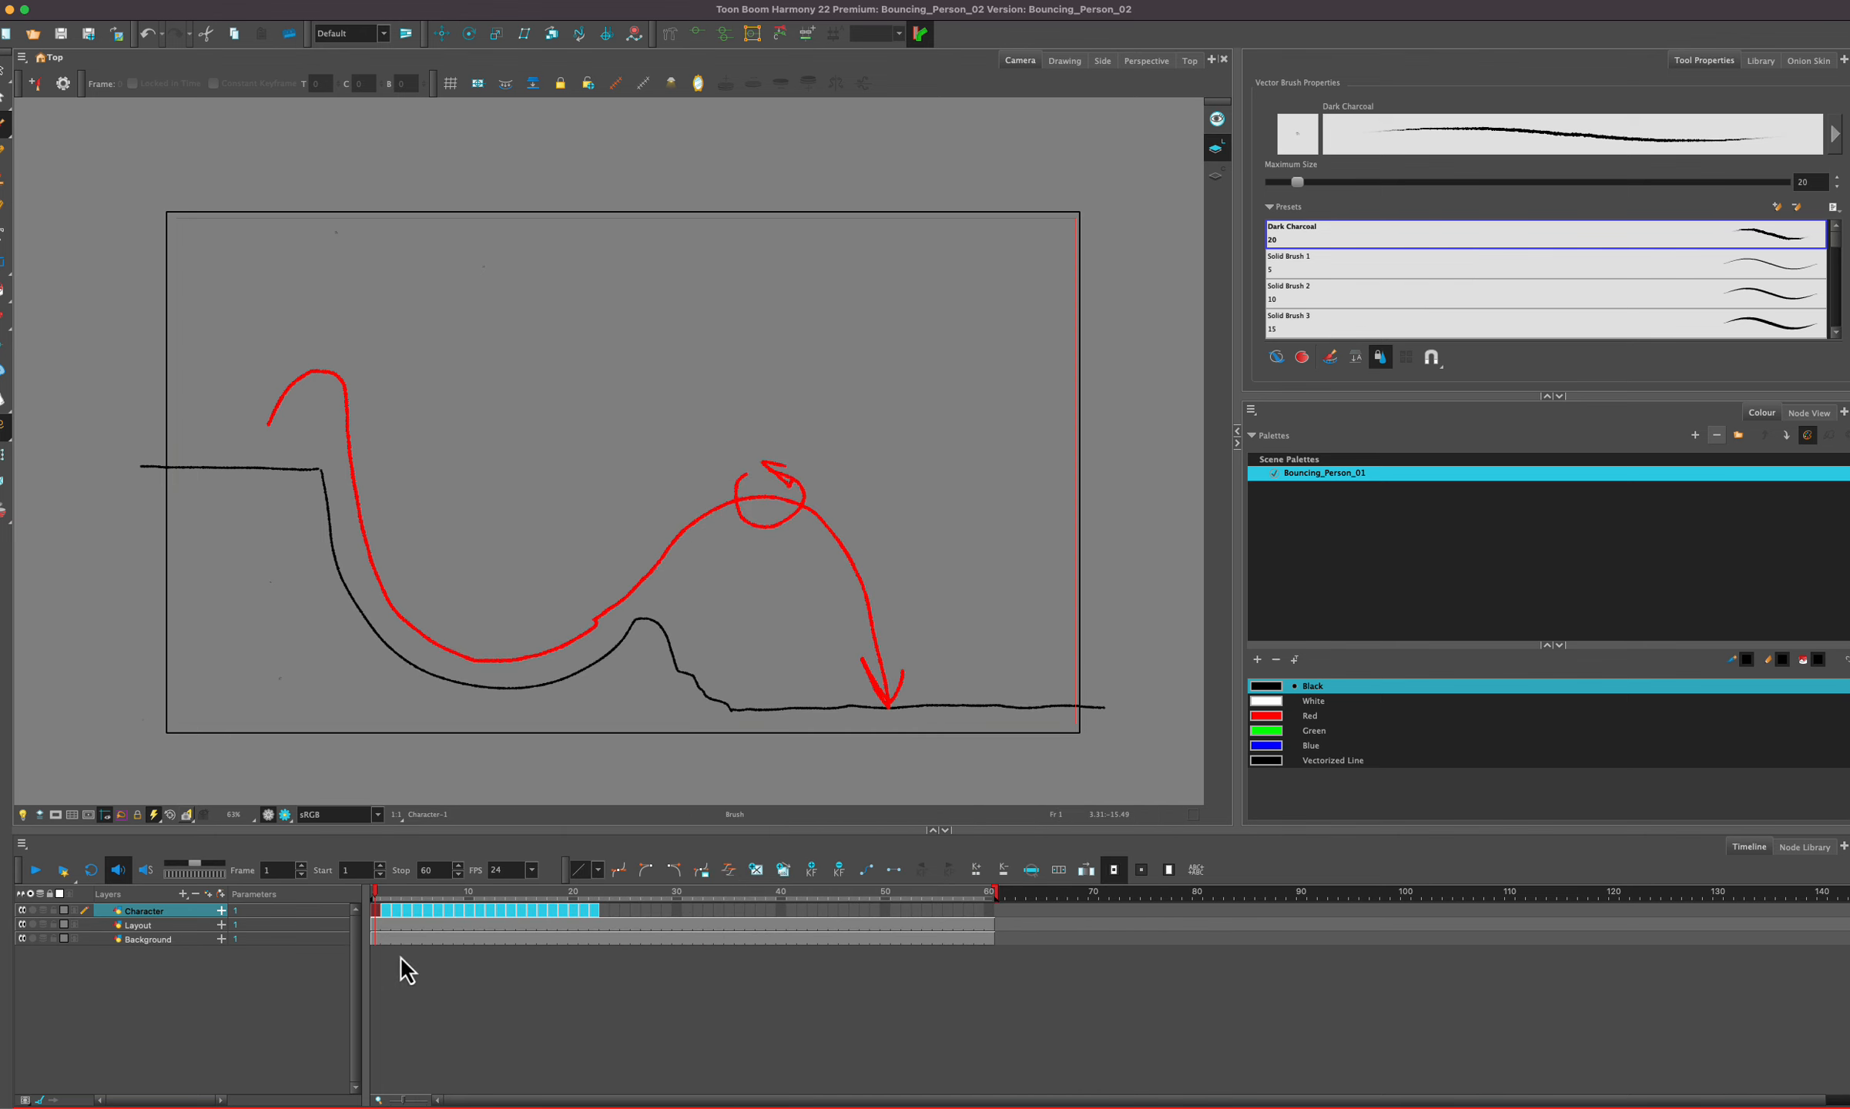
left_click(594, 910)
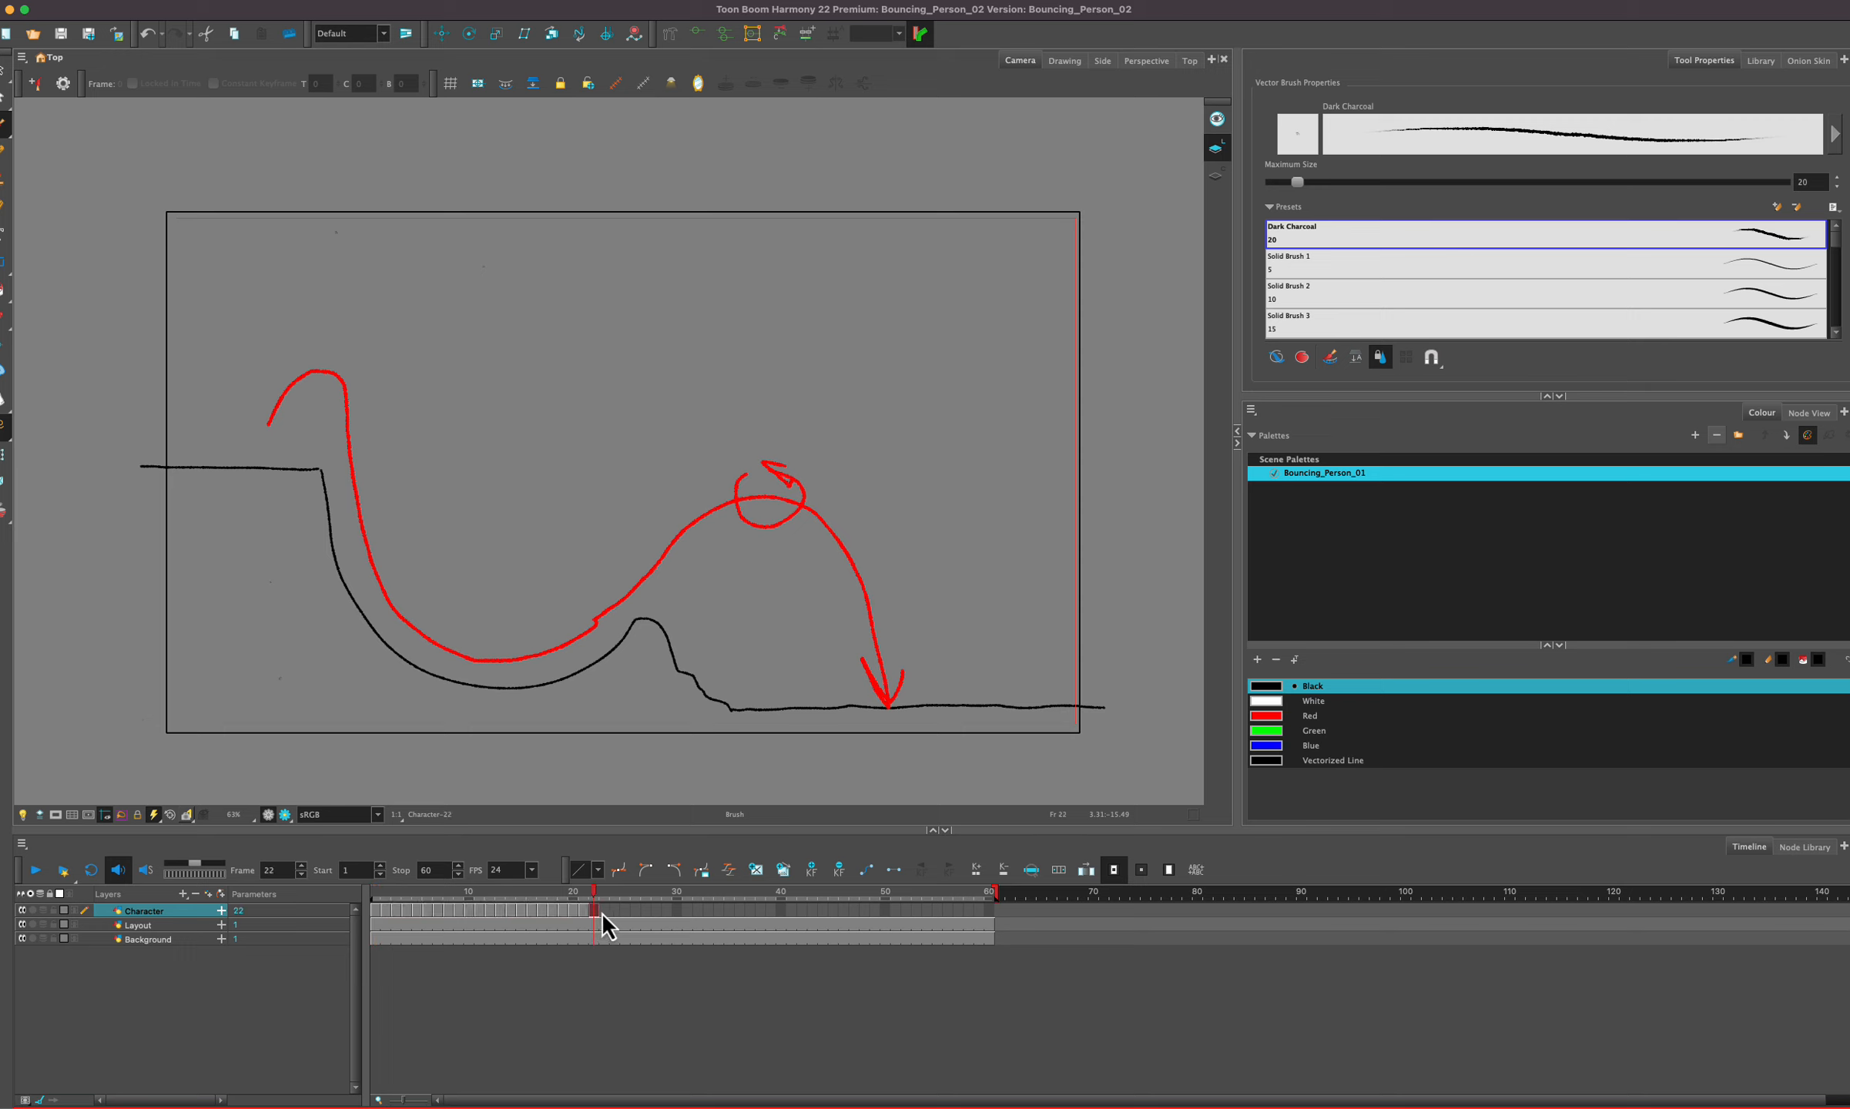
left_click(605, 912)
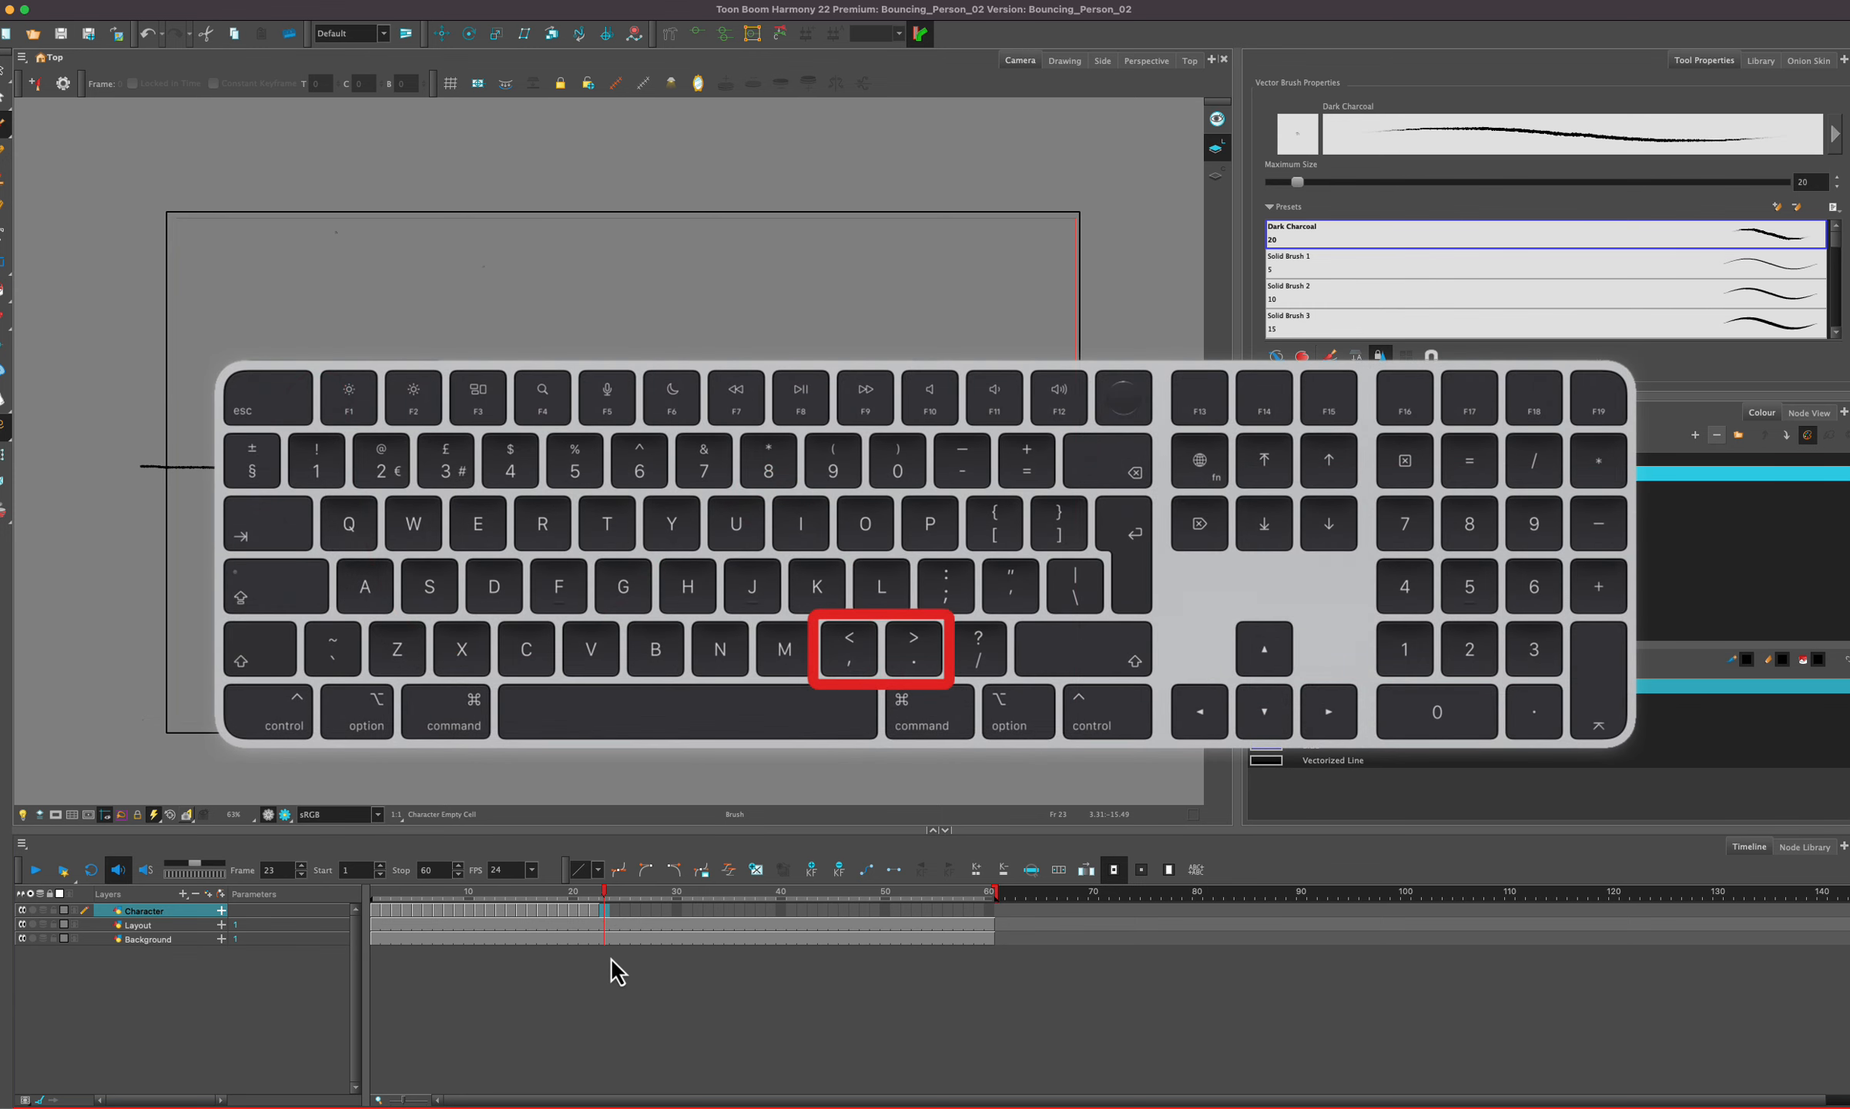
- Step the playhead forward and back frame by frame around the end of the Character drawings
key("period")
key("period")
key("period")
key("period")
key("period")
key("period")
key("period")
key("comma")
key("comma")
key("comma")
key("comma")
key("comma")
key("comma")
key("comma")
key("comma")
key("comma")
key("comma")
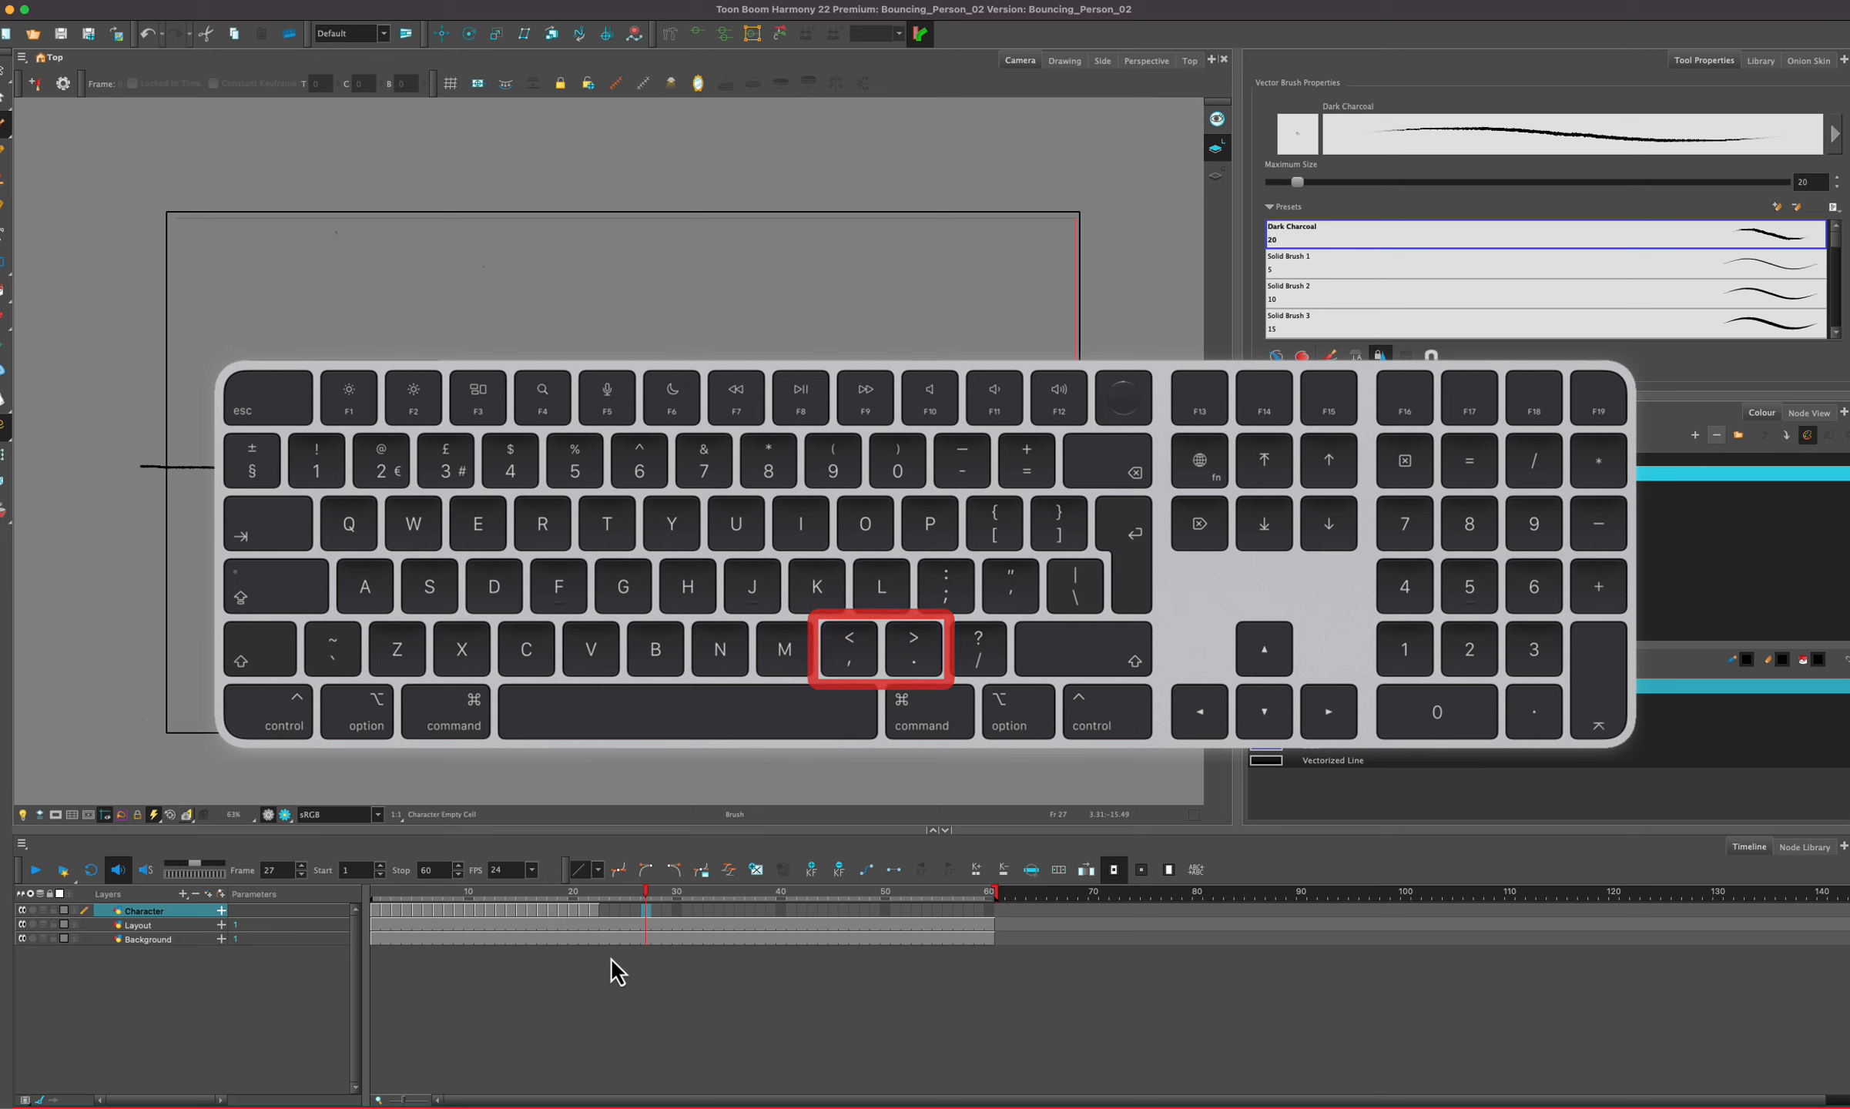
key("comma")
key("comma")
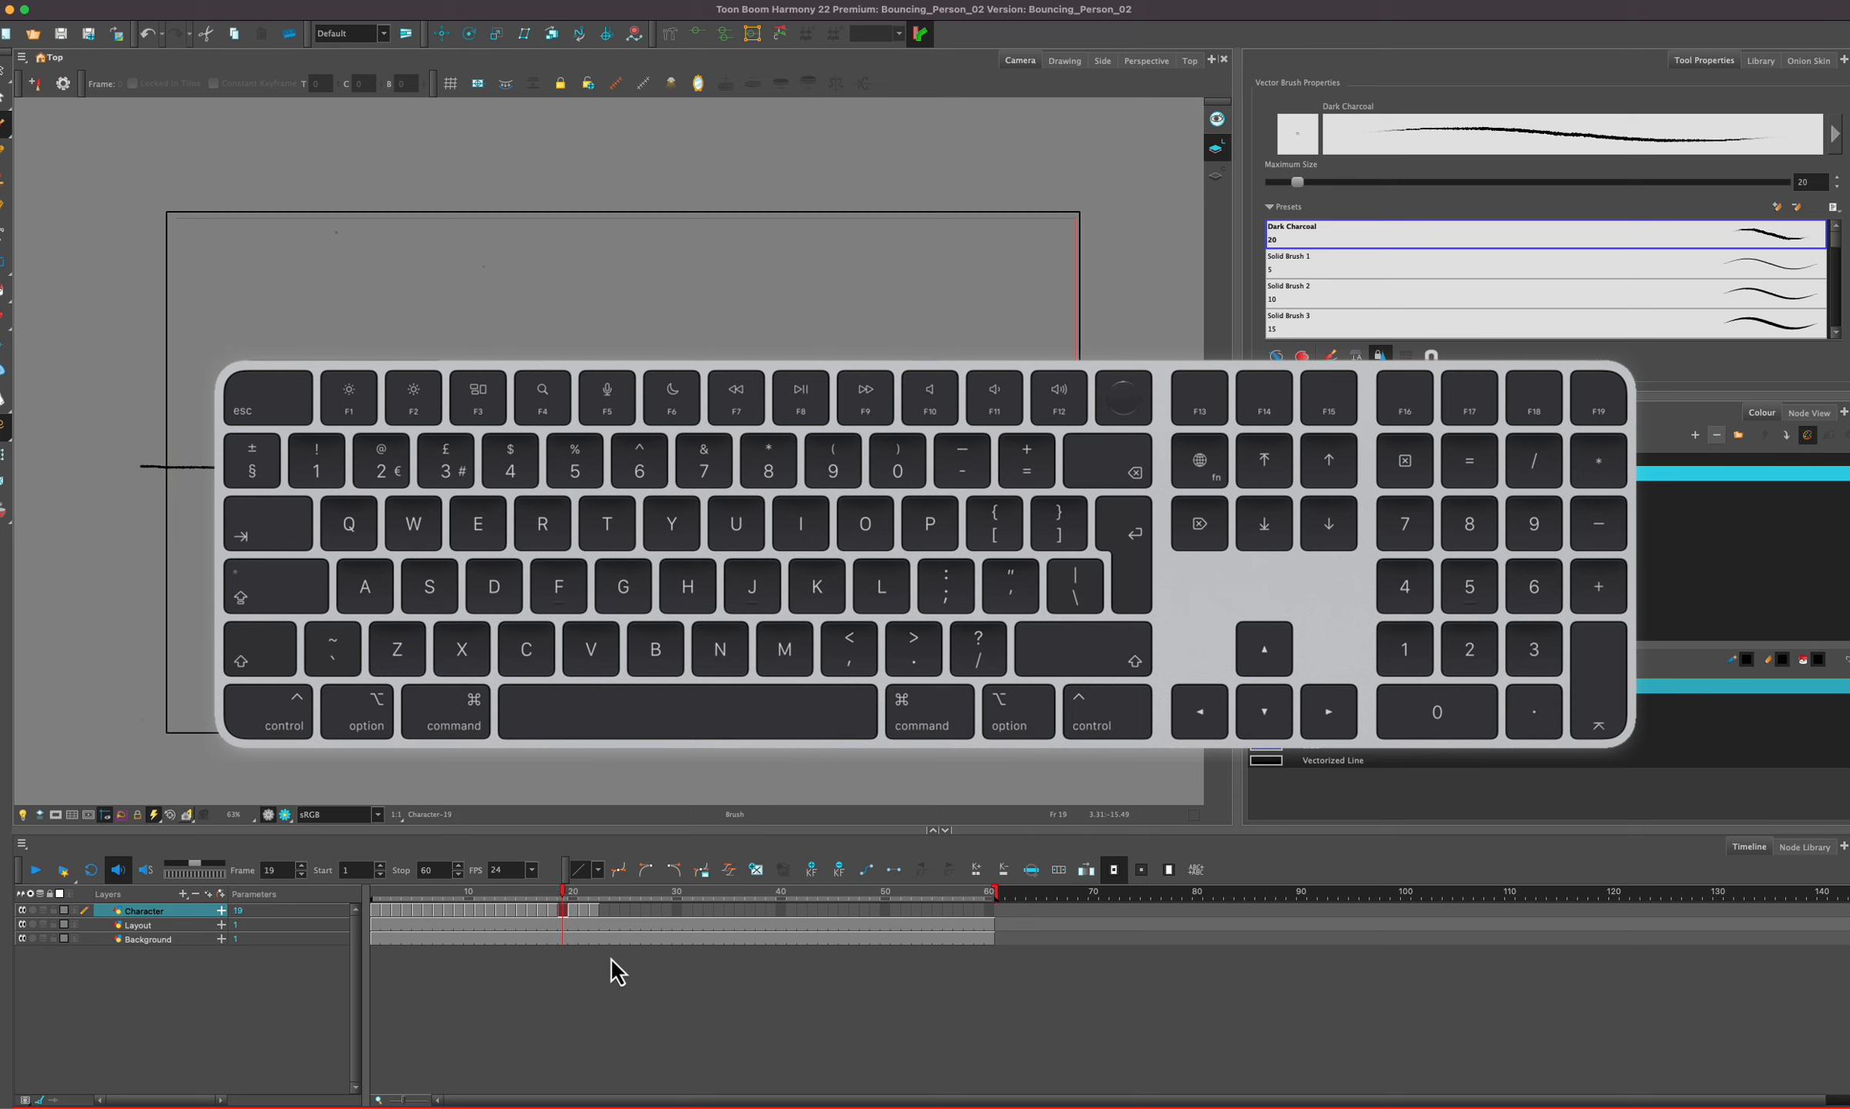
key("period")
key("period")
key("comma")
key("comma")
key("comma")
key("comma")
key("comma")
key("comma")
key("comma")
key("period")
key("period")
key("period")
key("period")
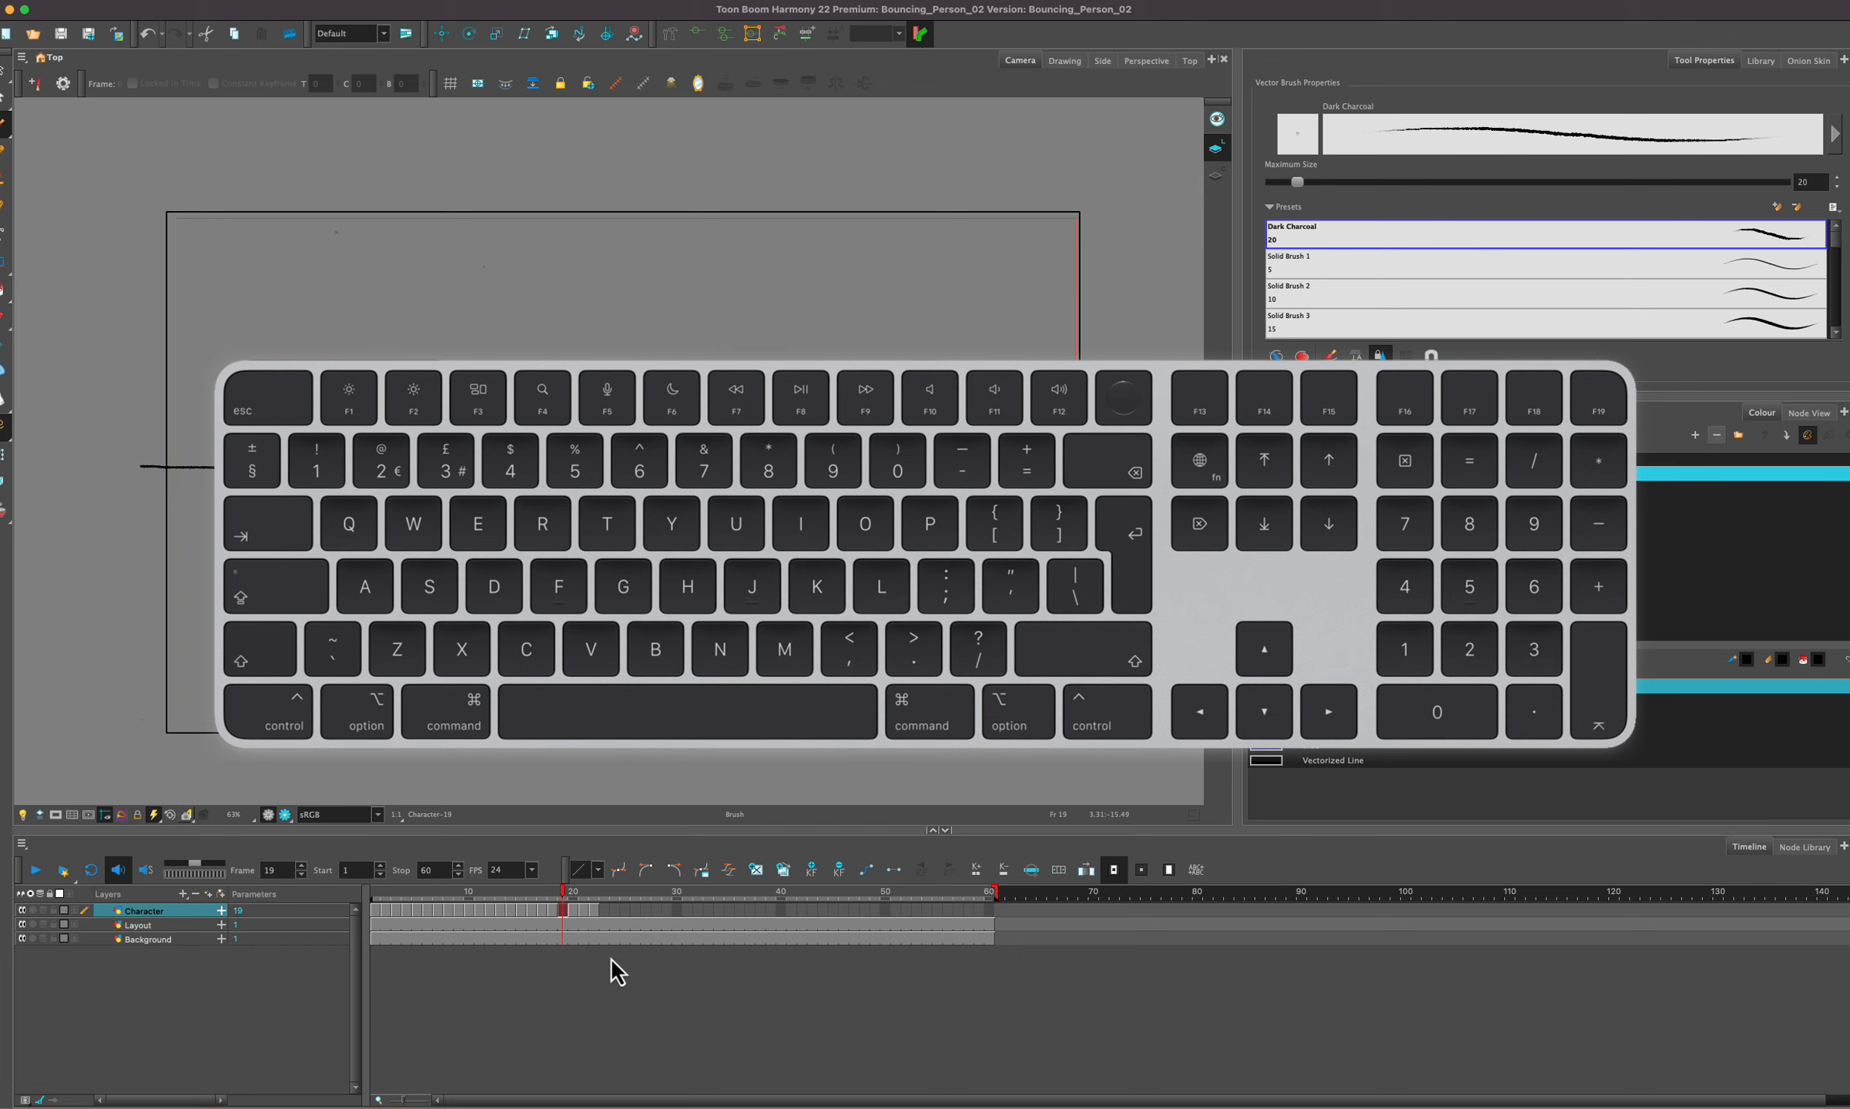
key("period")
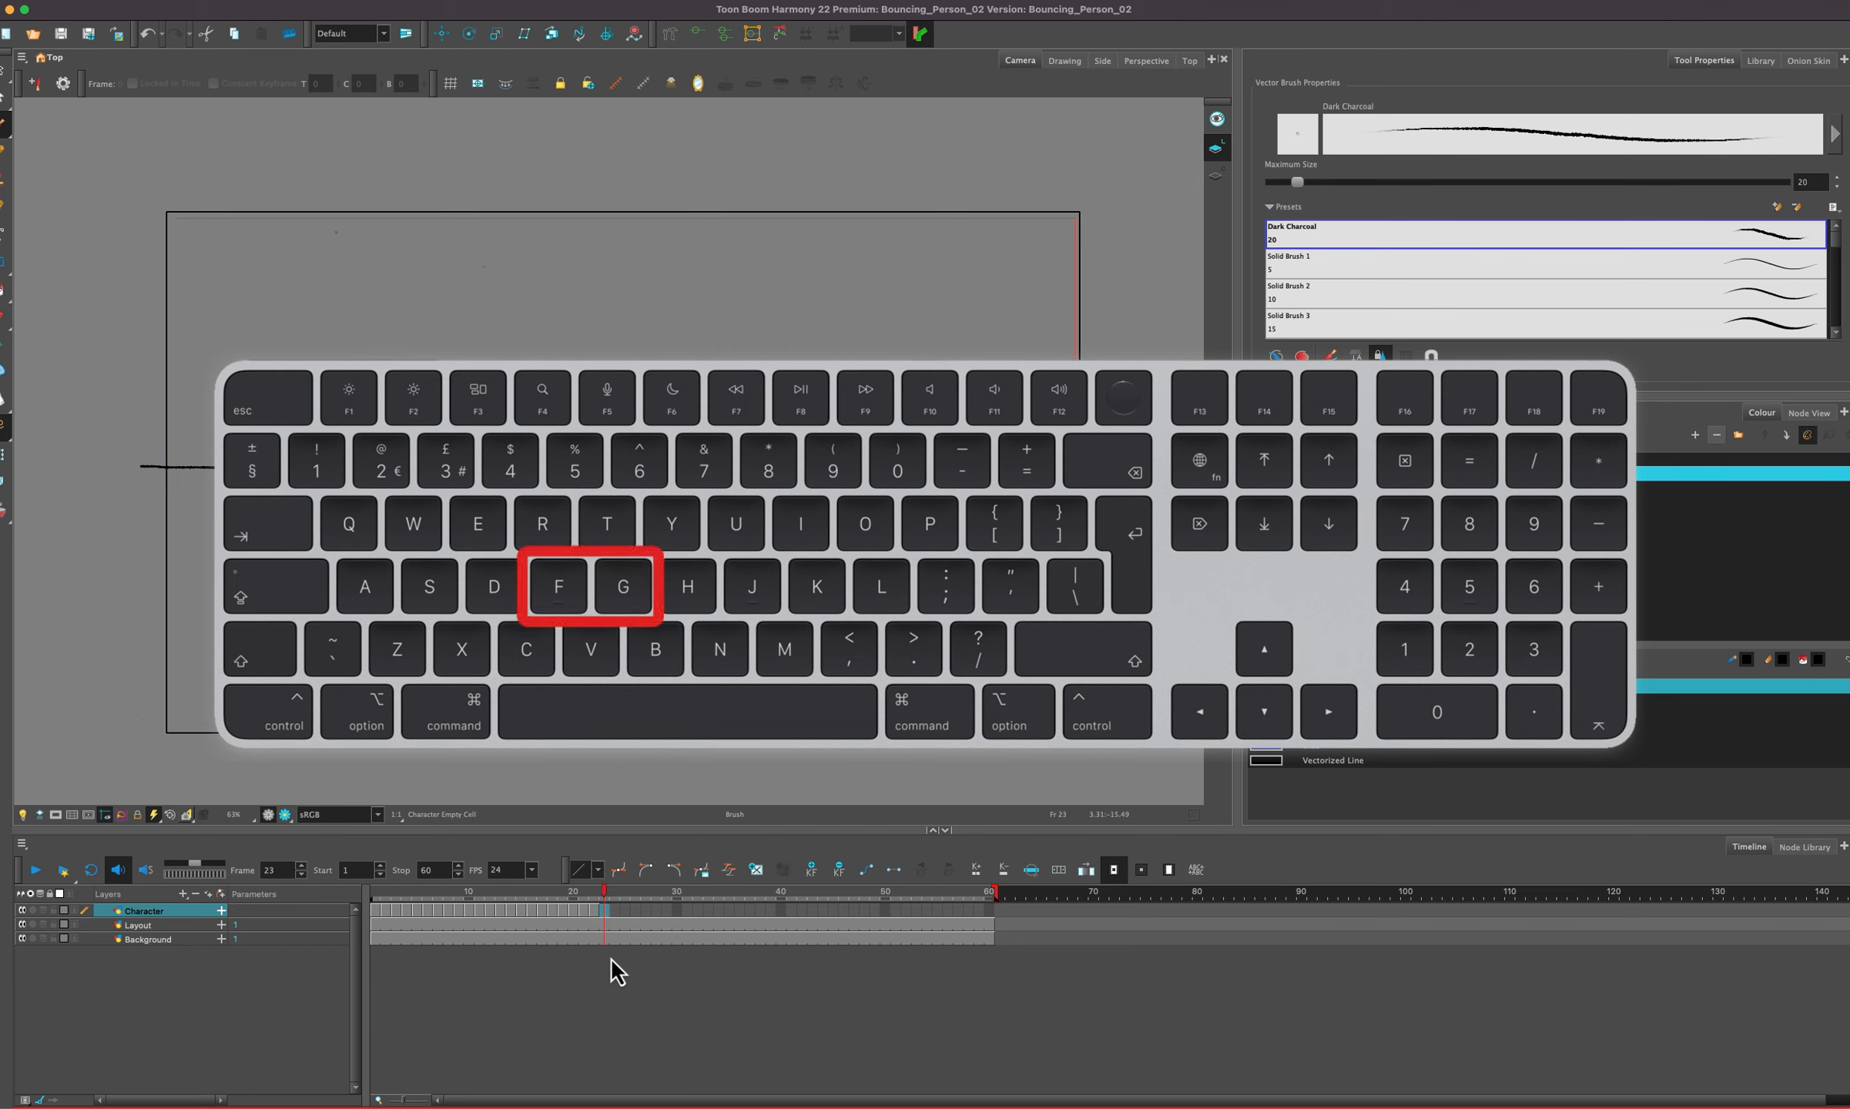
- Flip back and forth through the Character layer's drawings and finish on frame 1
key("f")
key("f")
key("f")
key("f")
key("f")
key("f")
key("f")
key("g")
key("g")
key("g")
key("g")
key("g")
key("g")
key("f")
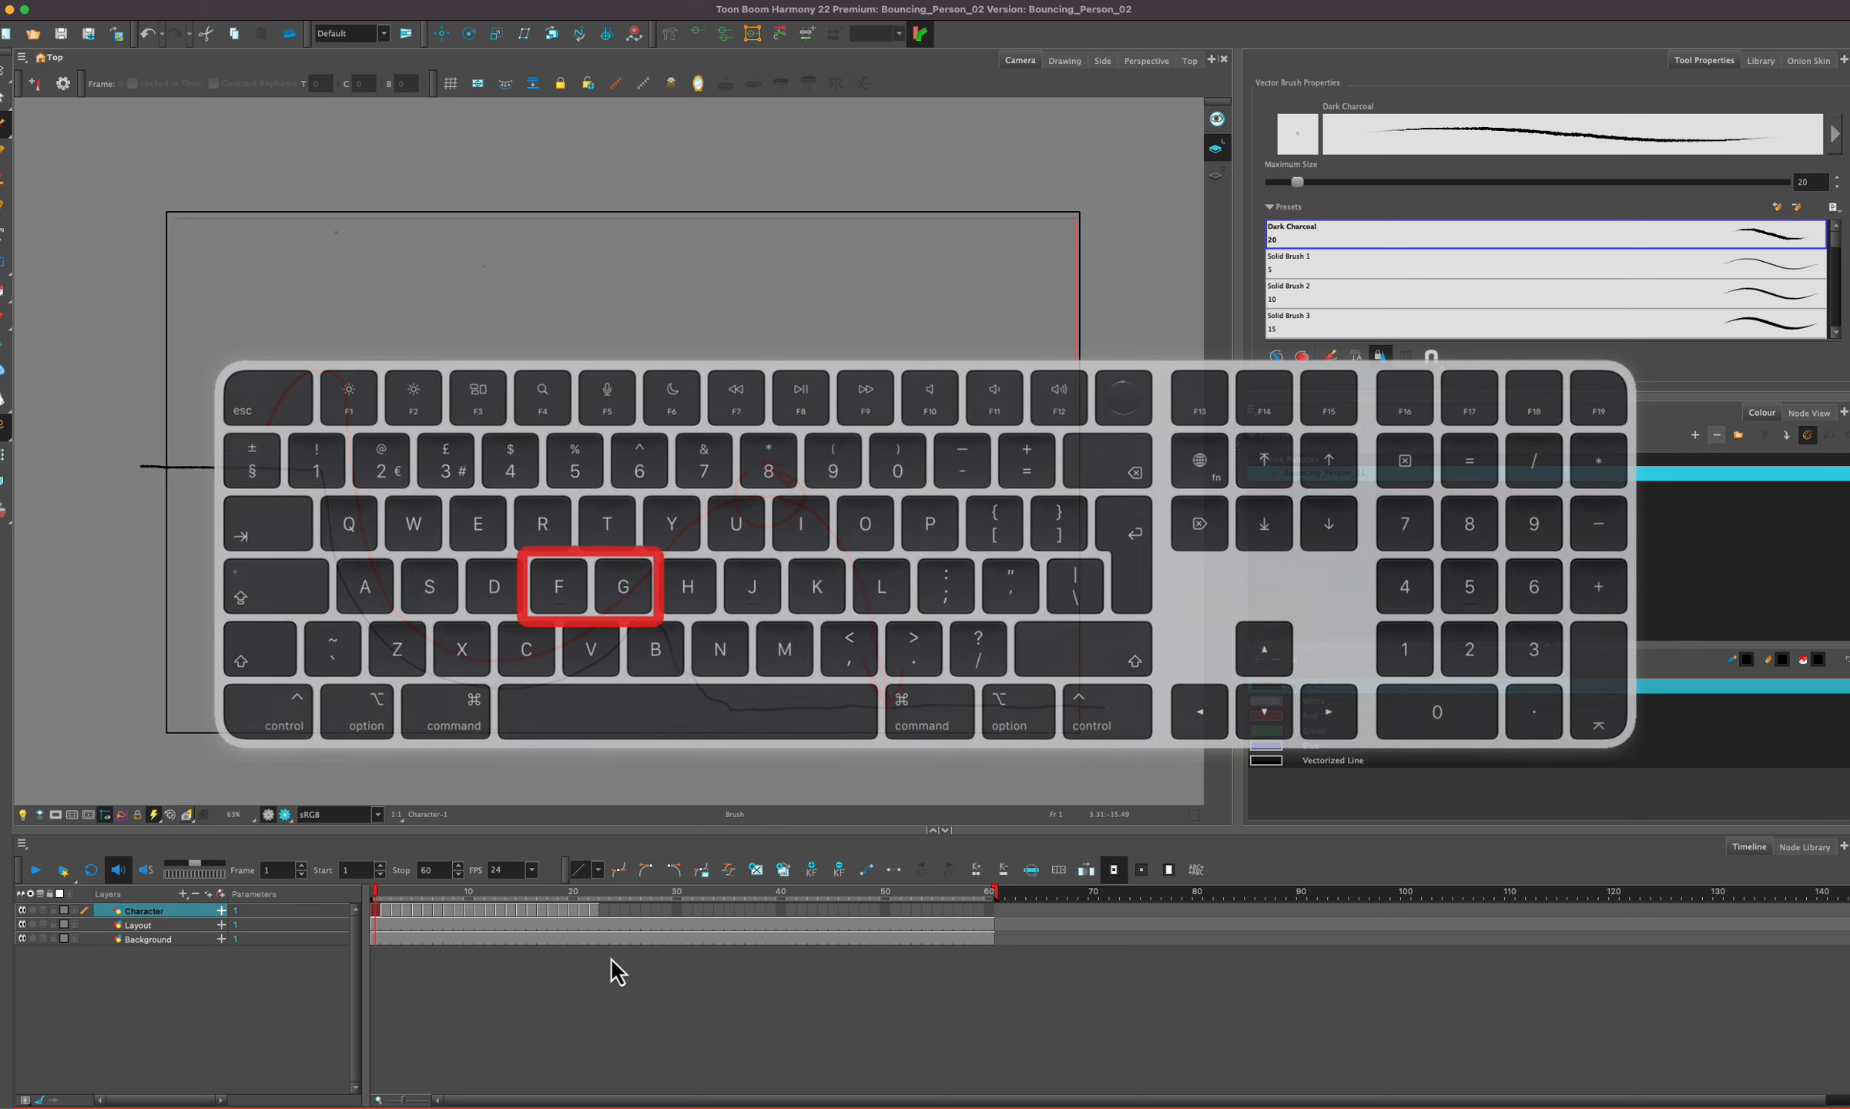
key("g")
key("g")
key("g")
key("g")
key("g")
key("g")
key("g")
key("g")
key("g")
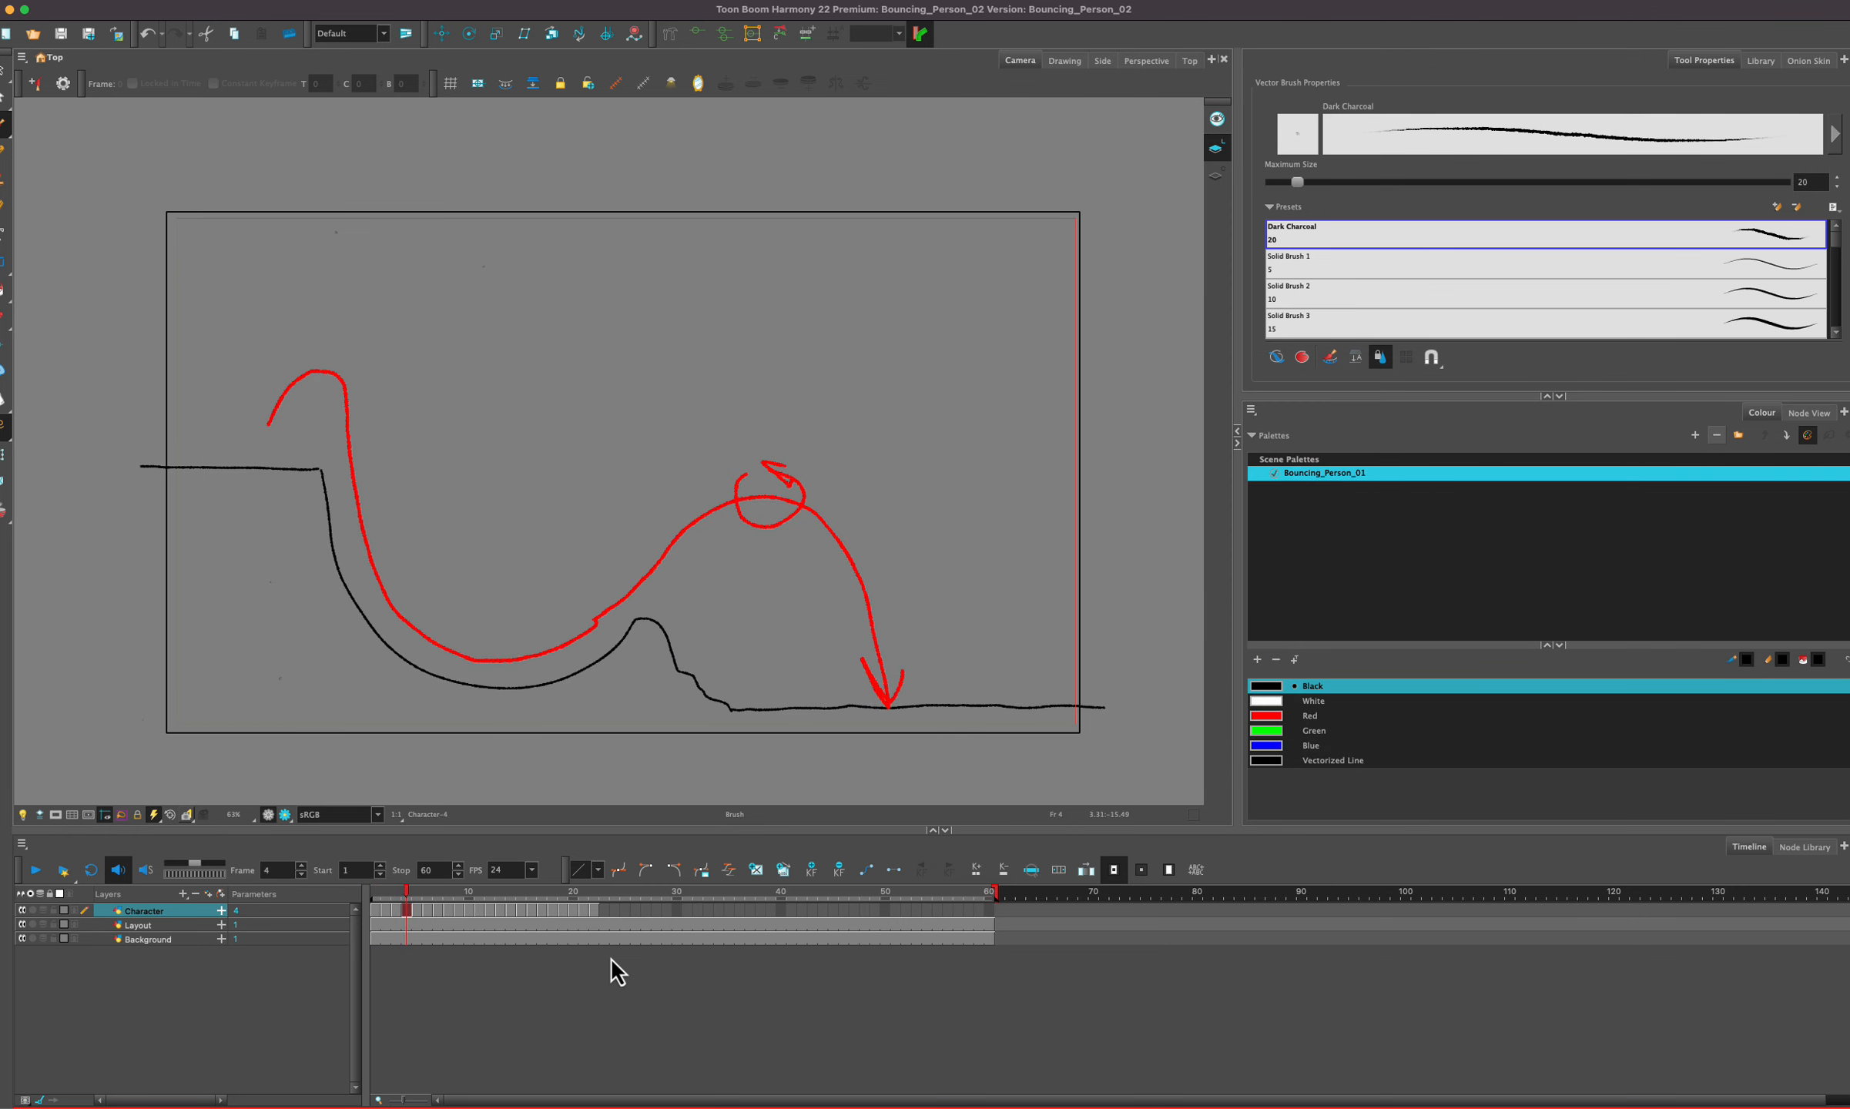
key("g")
key("g")
key("g")
key("g")
key("g")
key("g")
key("g")
key("g")
key("g")
key("f")
key("f")
key("f")
key("f")
key("f")
key("f")
key("g")
key("g")
key("g")
key("g")
key("g")
key("f")
key("f")
key("f")
key("f")
key("f")
key("f")
key("f")
key("f")
key("f")
key("f")
key("f")
key("f")
key("f")
key("f")
key("f")
key("f")
key("f")
key("f")
key("f")
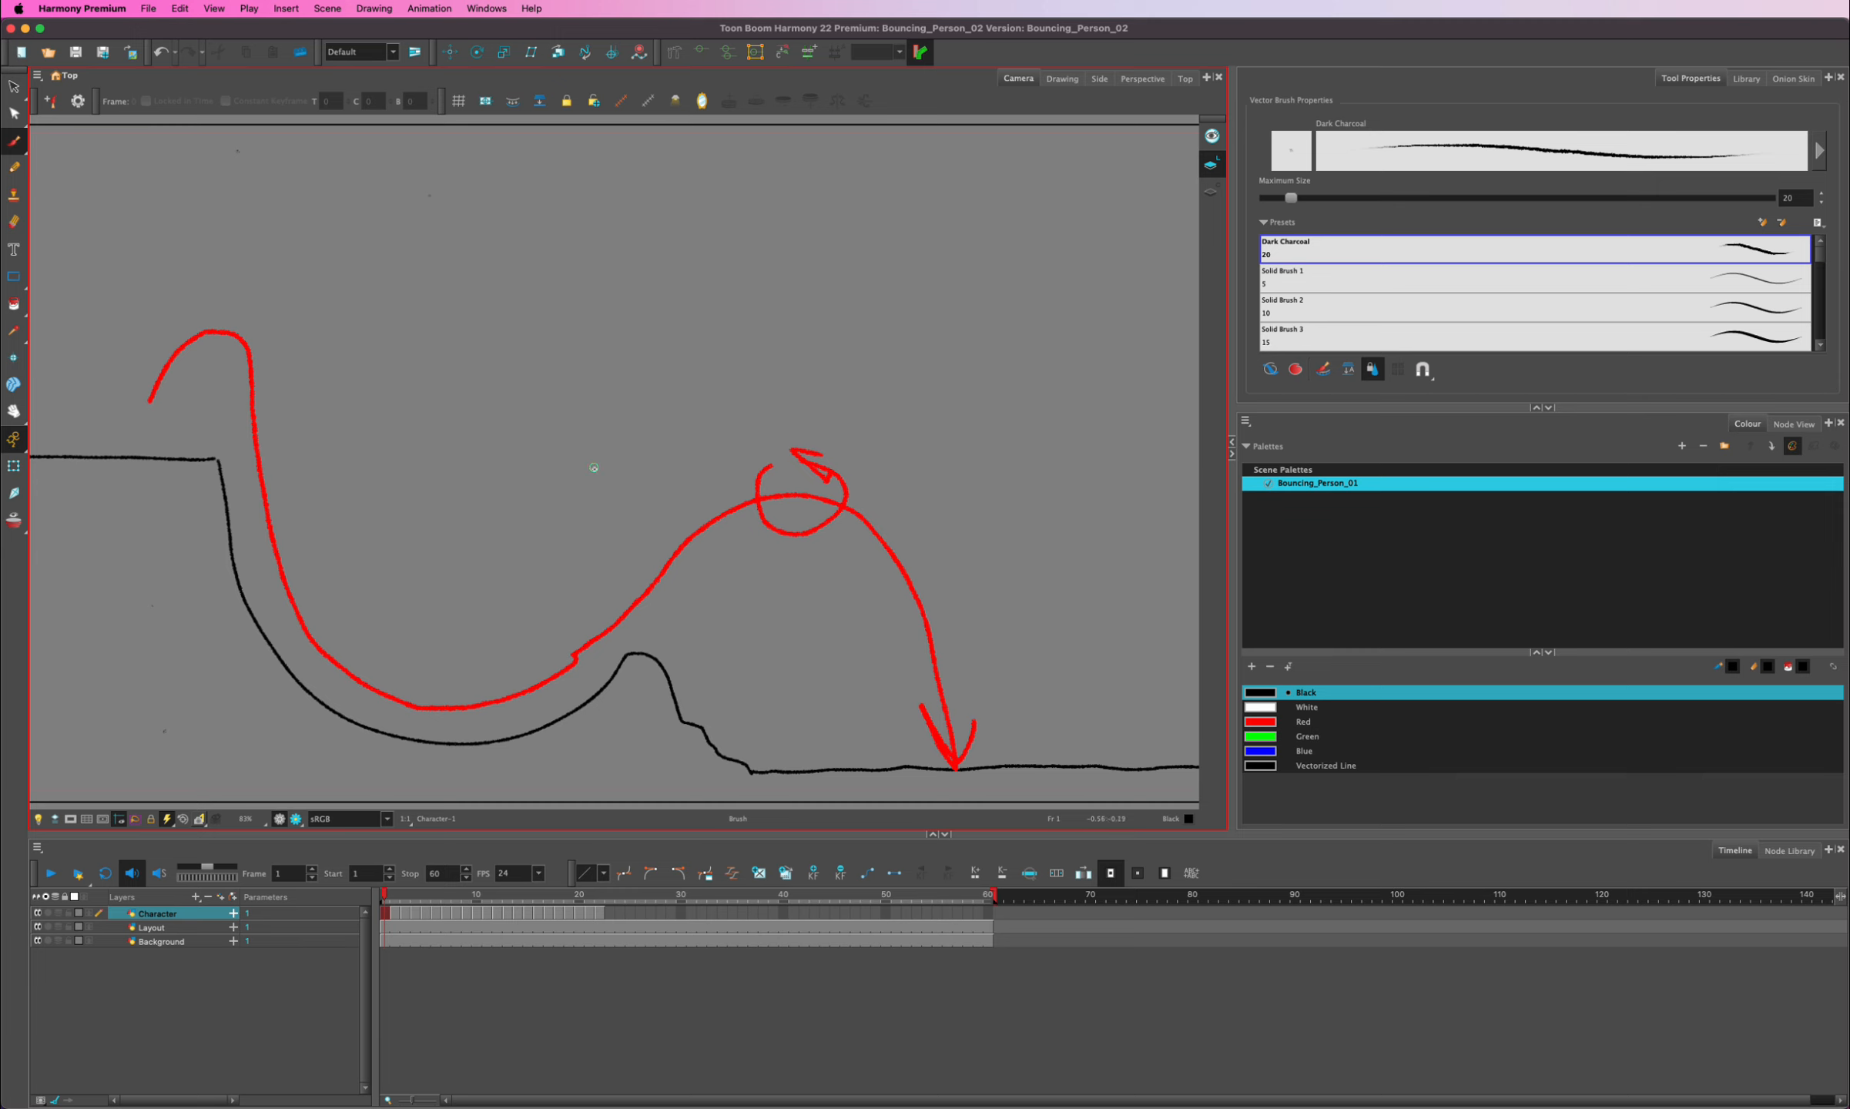
- Pan the camera view across the motion path and zoom in on the red rotation arrow at its peak
key("space")
mouse_move(595, 468)
left_mouse_down()
mouse_move(603, 503)
mouse_move(859, 437)
mouse_move(608, 328)
mouse_move(413, 495)
mouse_move(810, 488)
mouse_move(934, 351)
mouse_move(767, 460)
mouse_move(636, 500)
mouse_move(525, 479)
mouse_move(619, 455)
mouse_move(681, 479)
left_mouse_up()
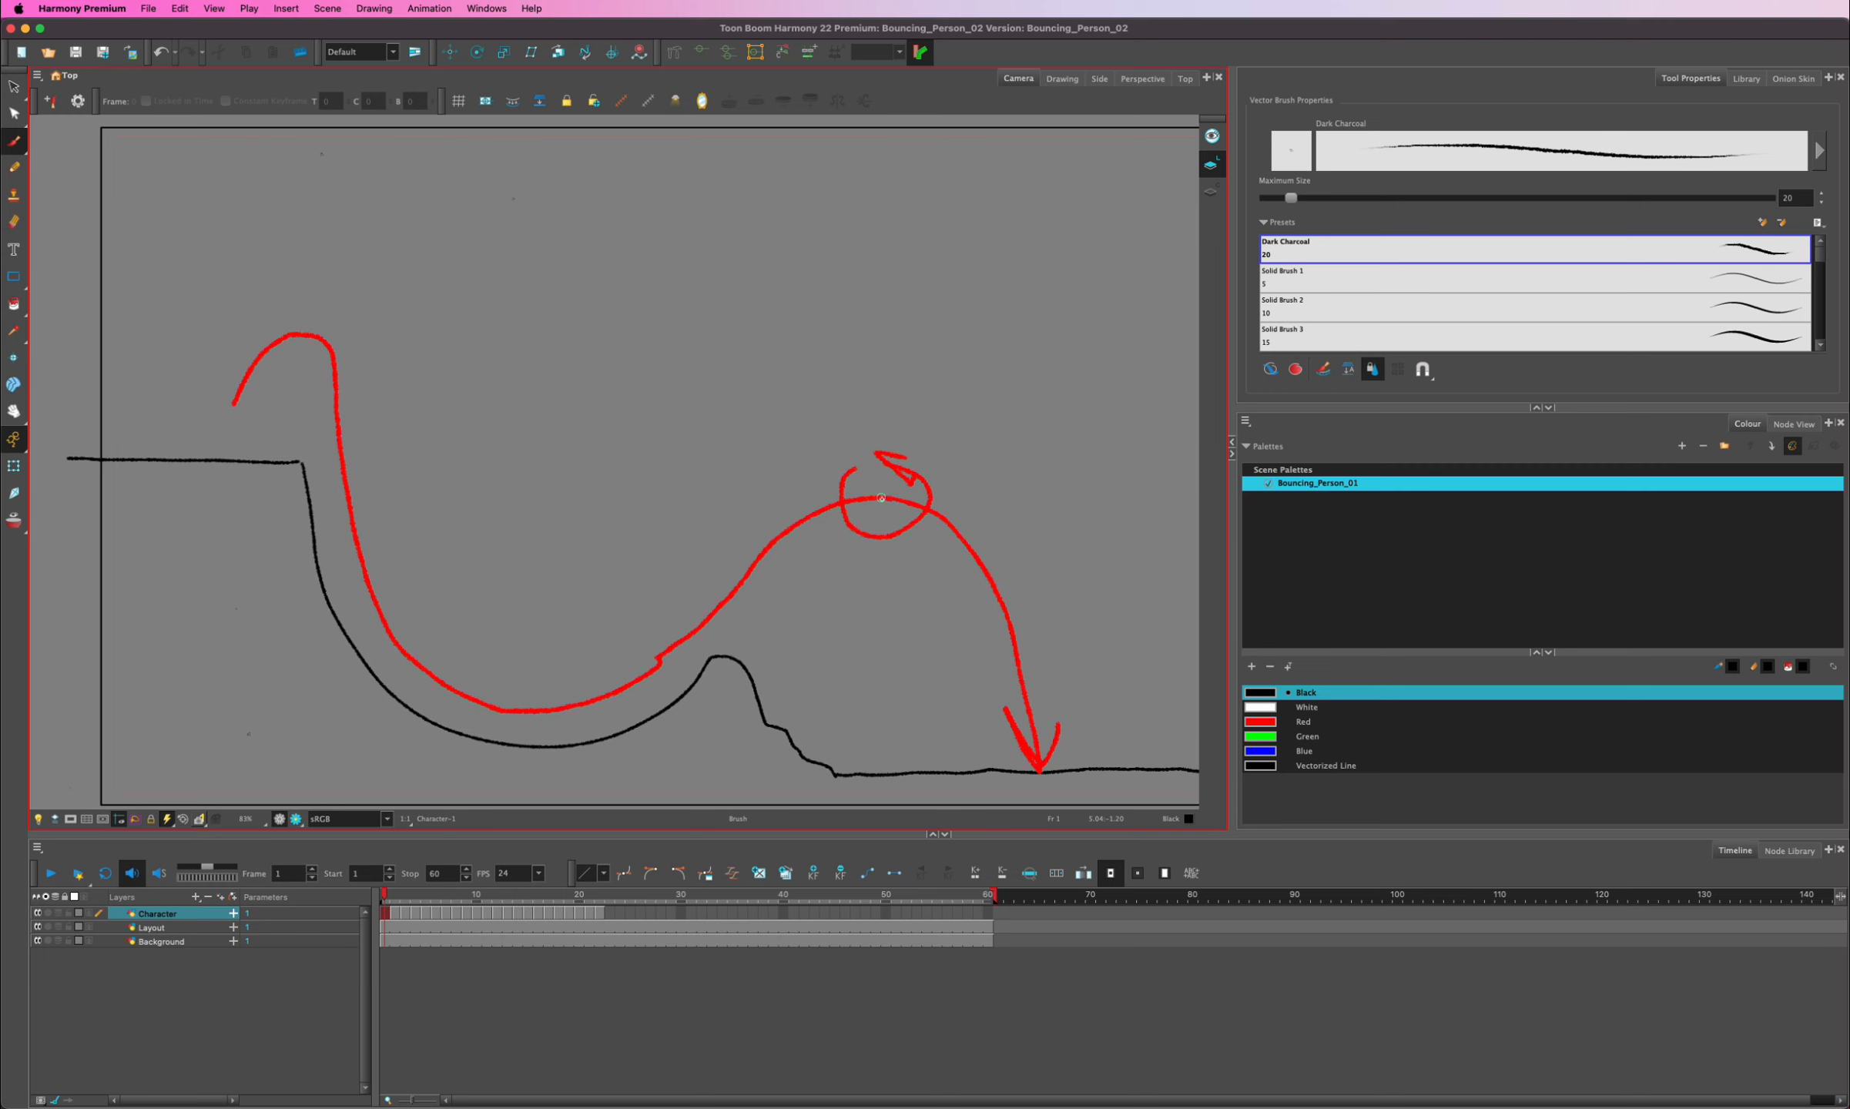
key("space")
left_click_drag(881, 498, 615, 462)
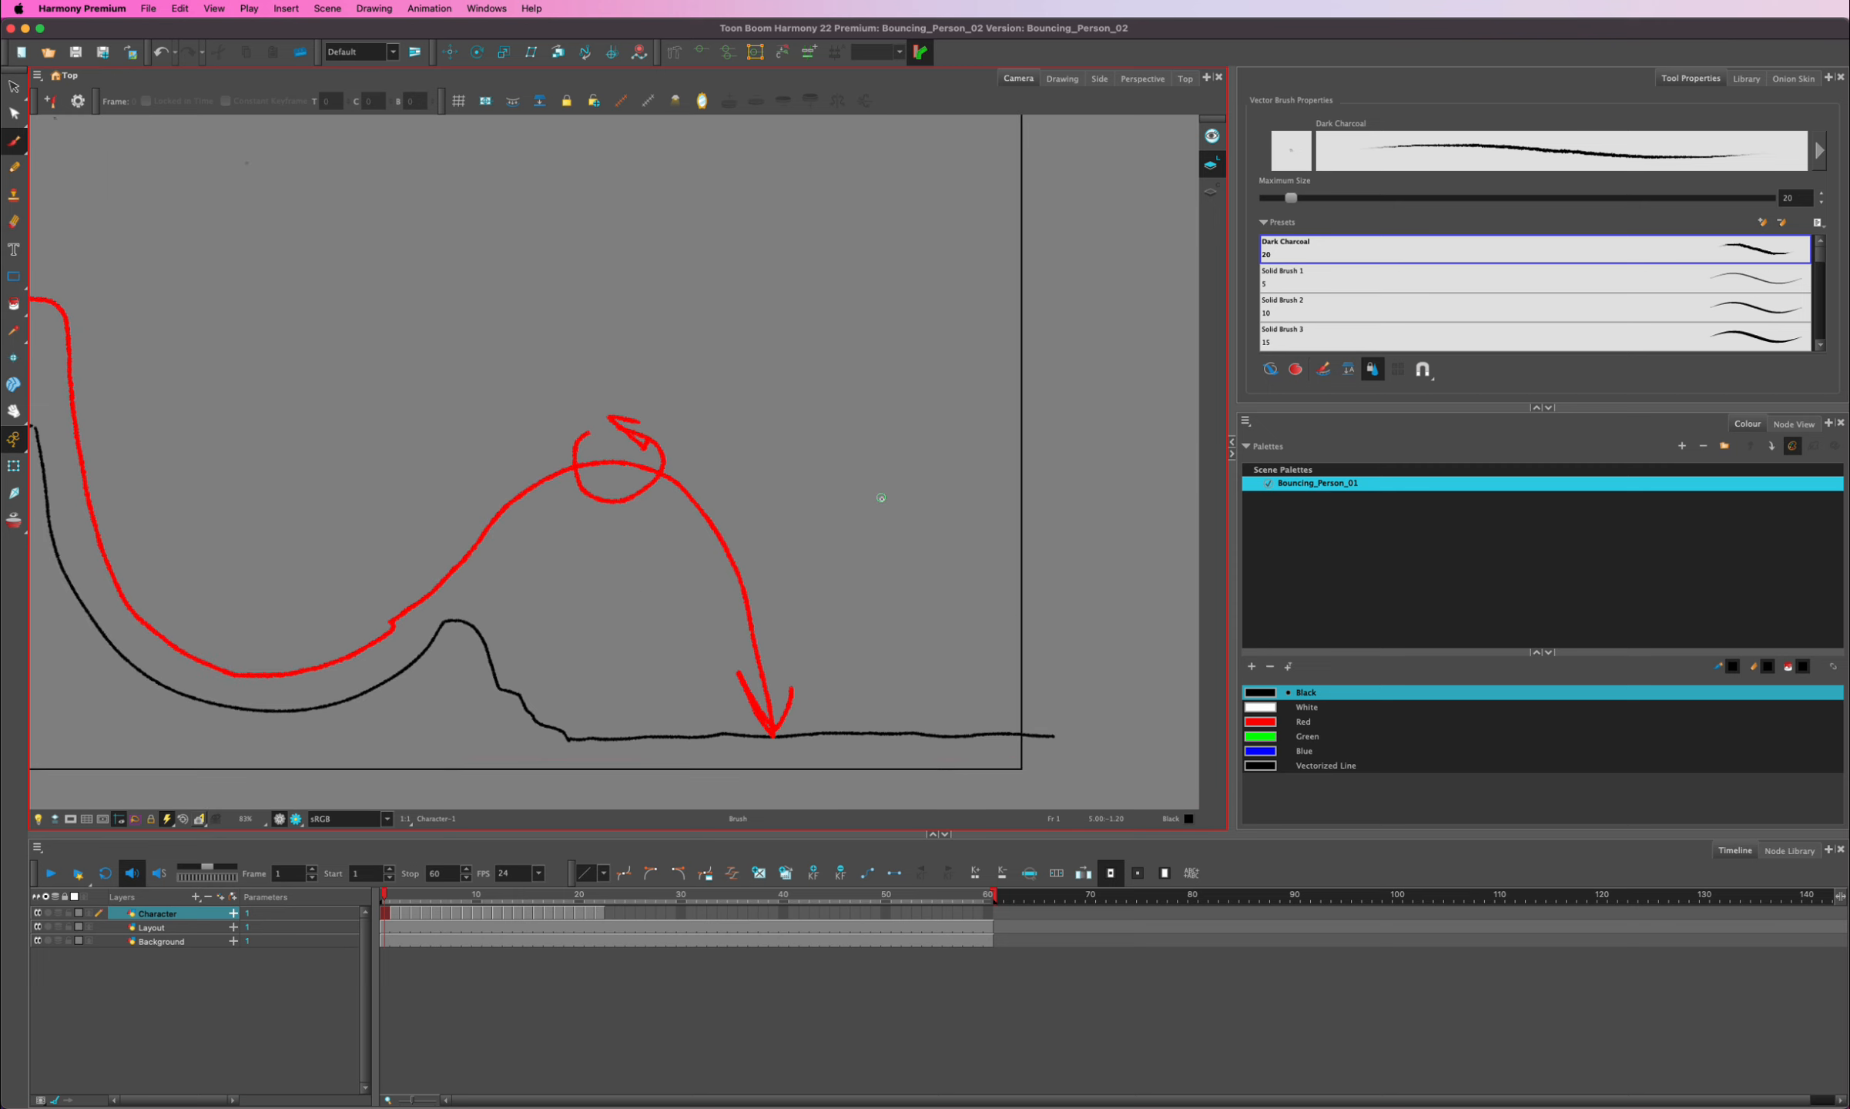
key("2")
key("2")
key("2")
key("2")
key("2")
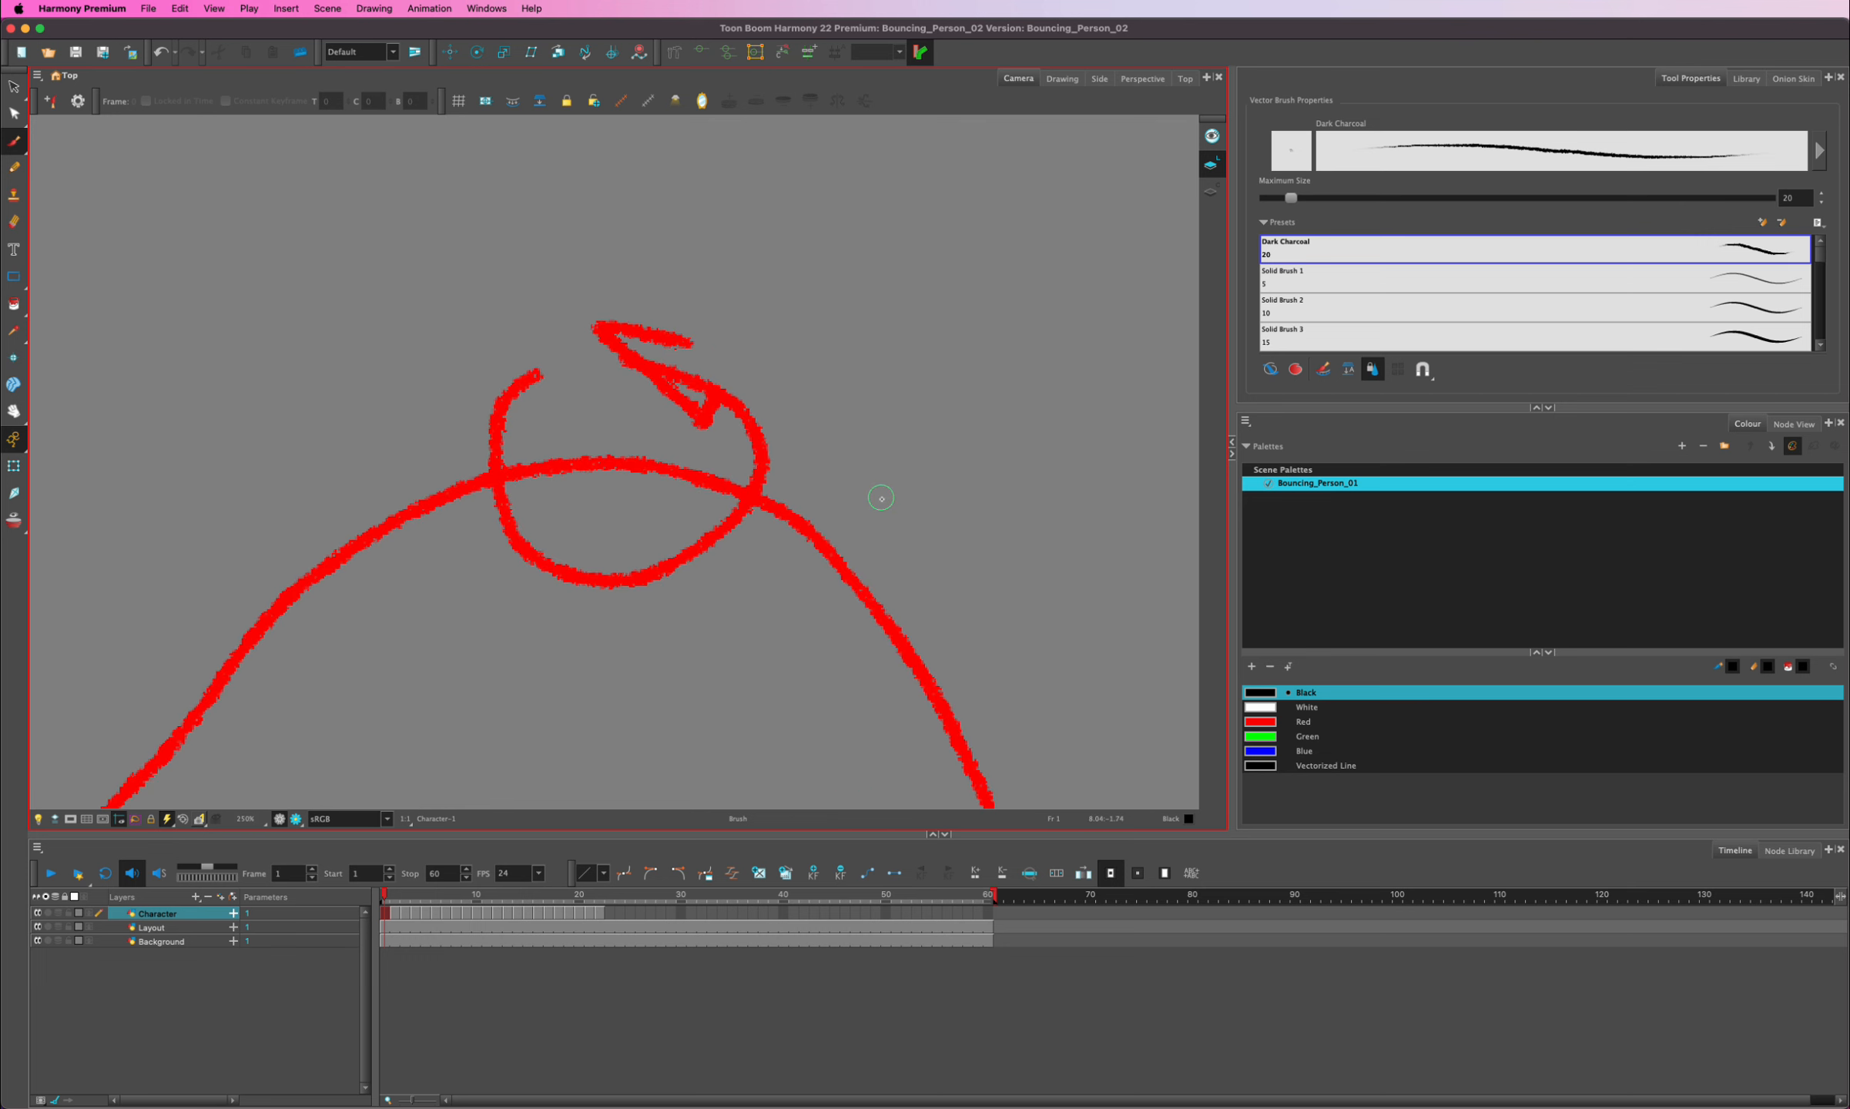
key("2")
key("2")
key("2")
key("2")
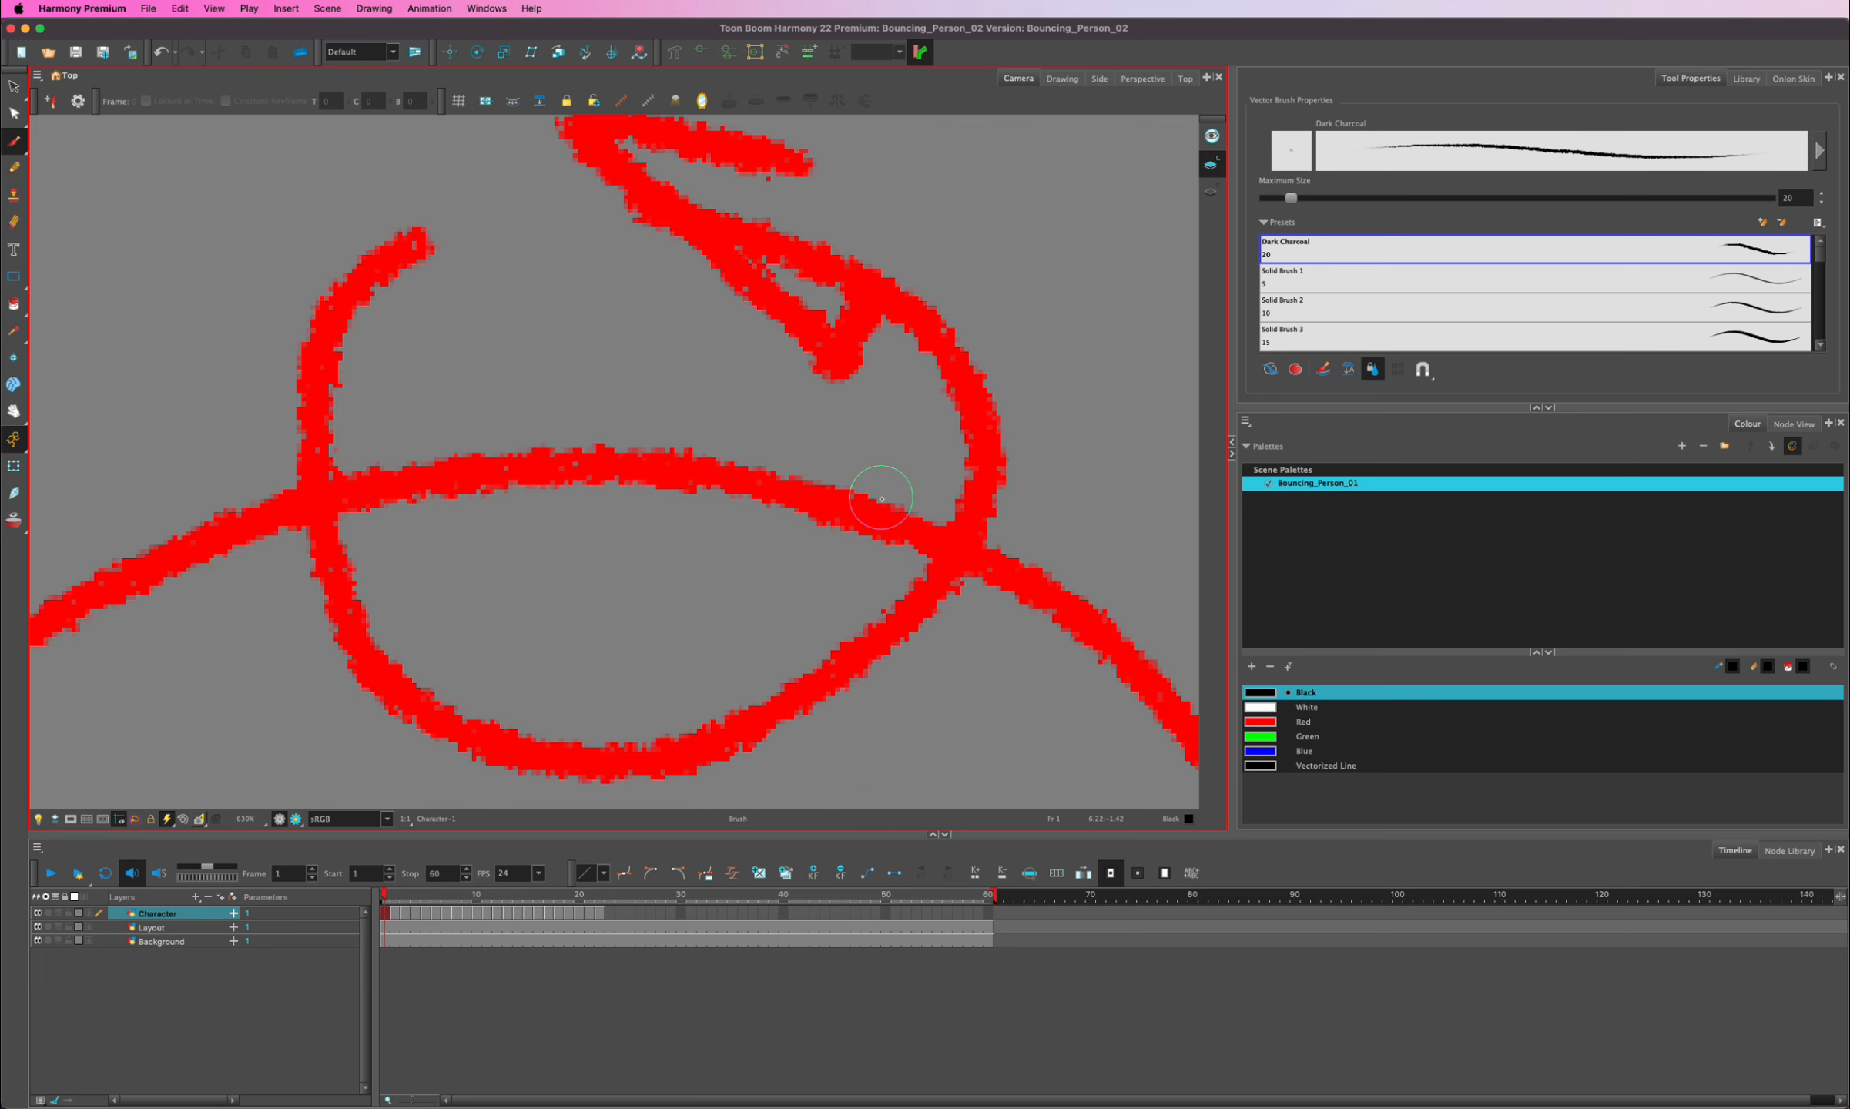
- Zoom the camera view out to the whole scene and back in on the peak of the motion path
key("1")
key("1")
key("1")
key("1")
key("1")
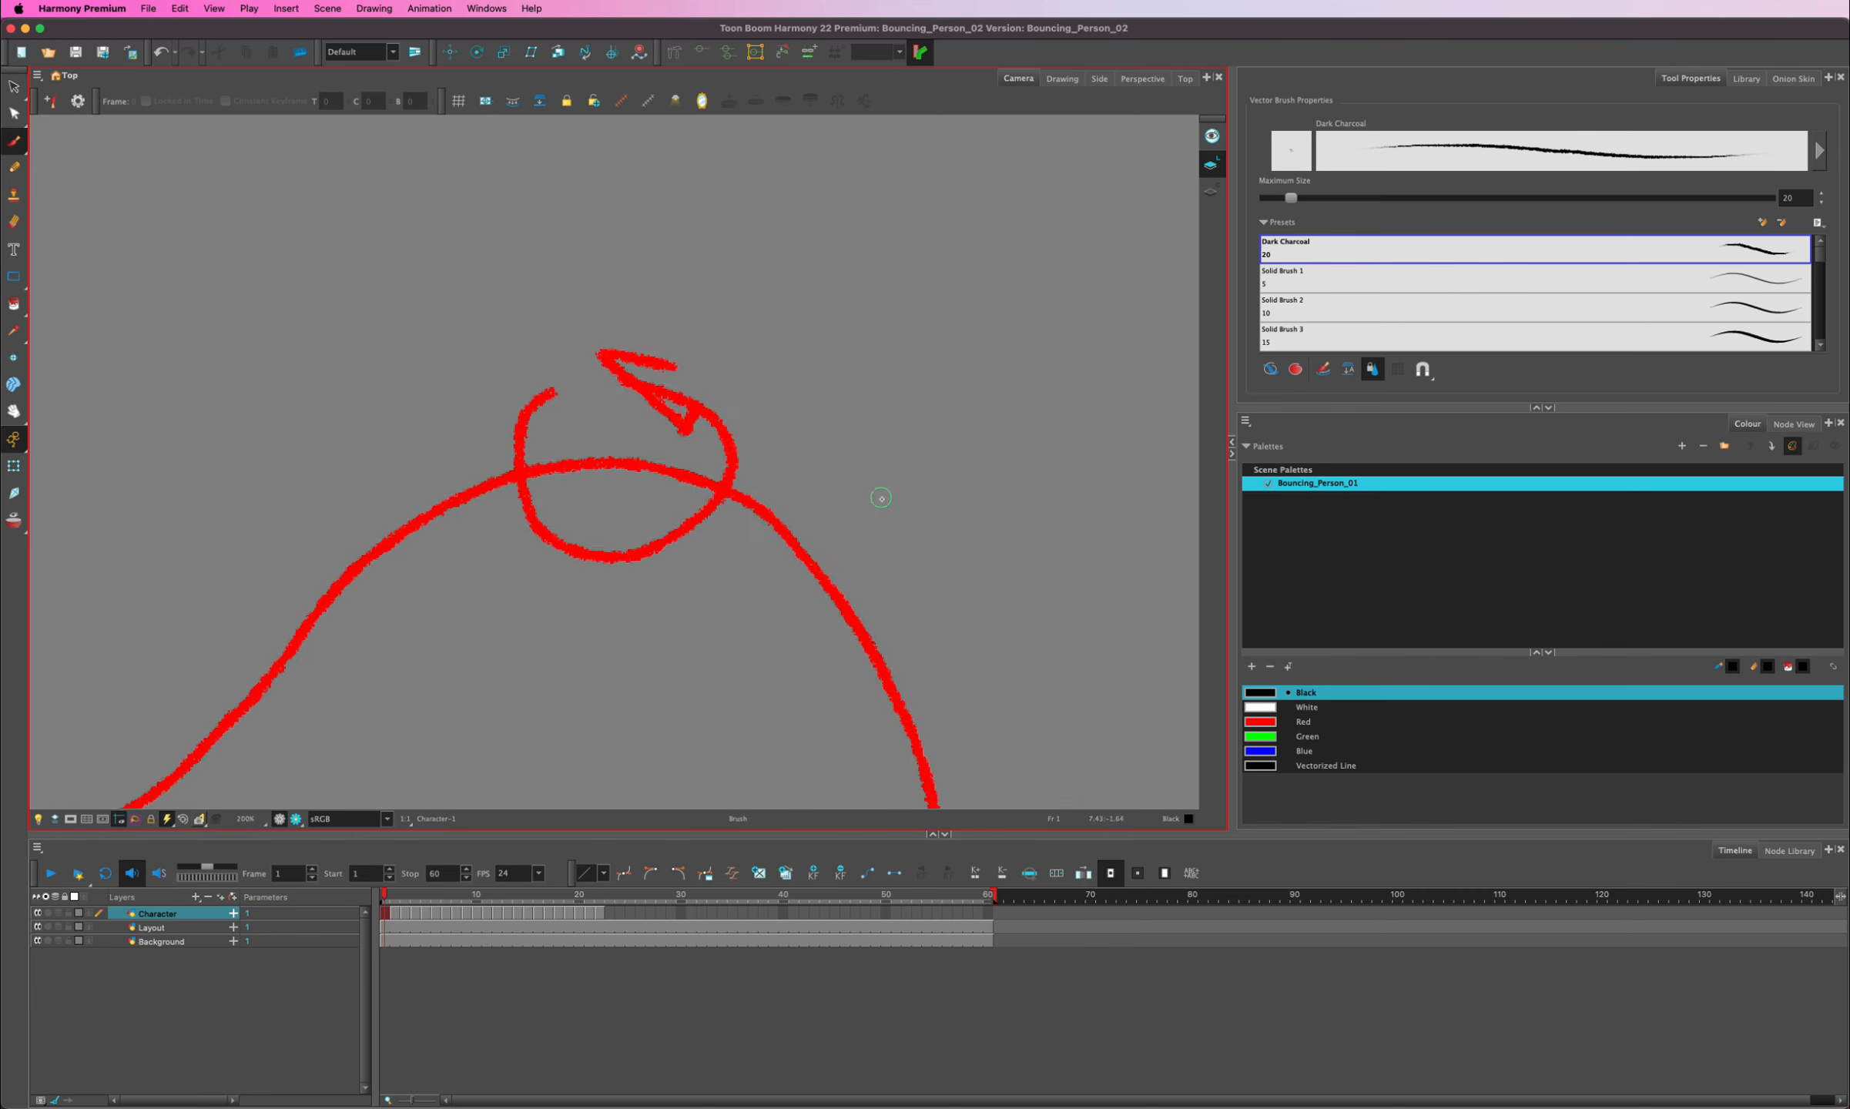
key("1")
key("1")
key("1")
key("1")
key("1")
key("1")
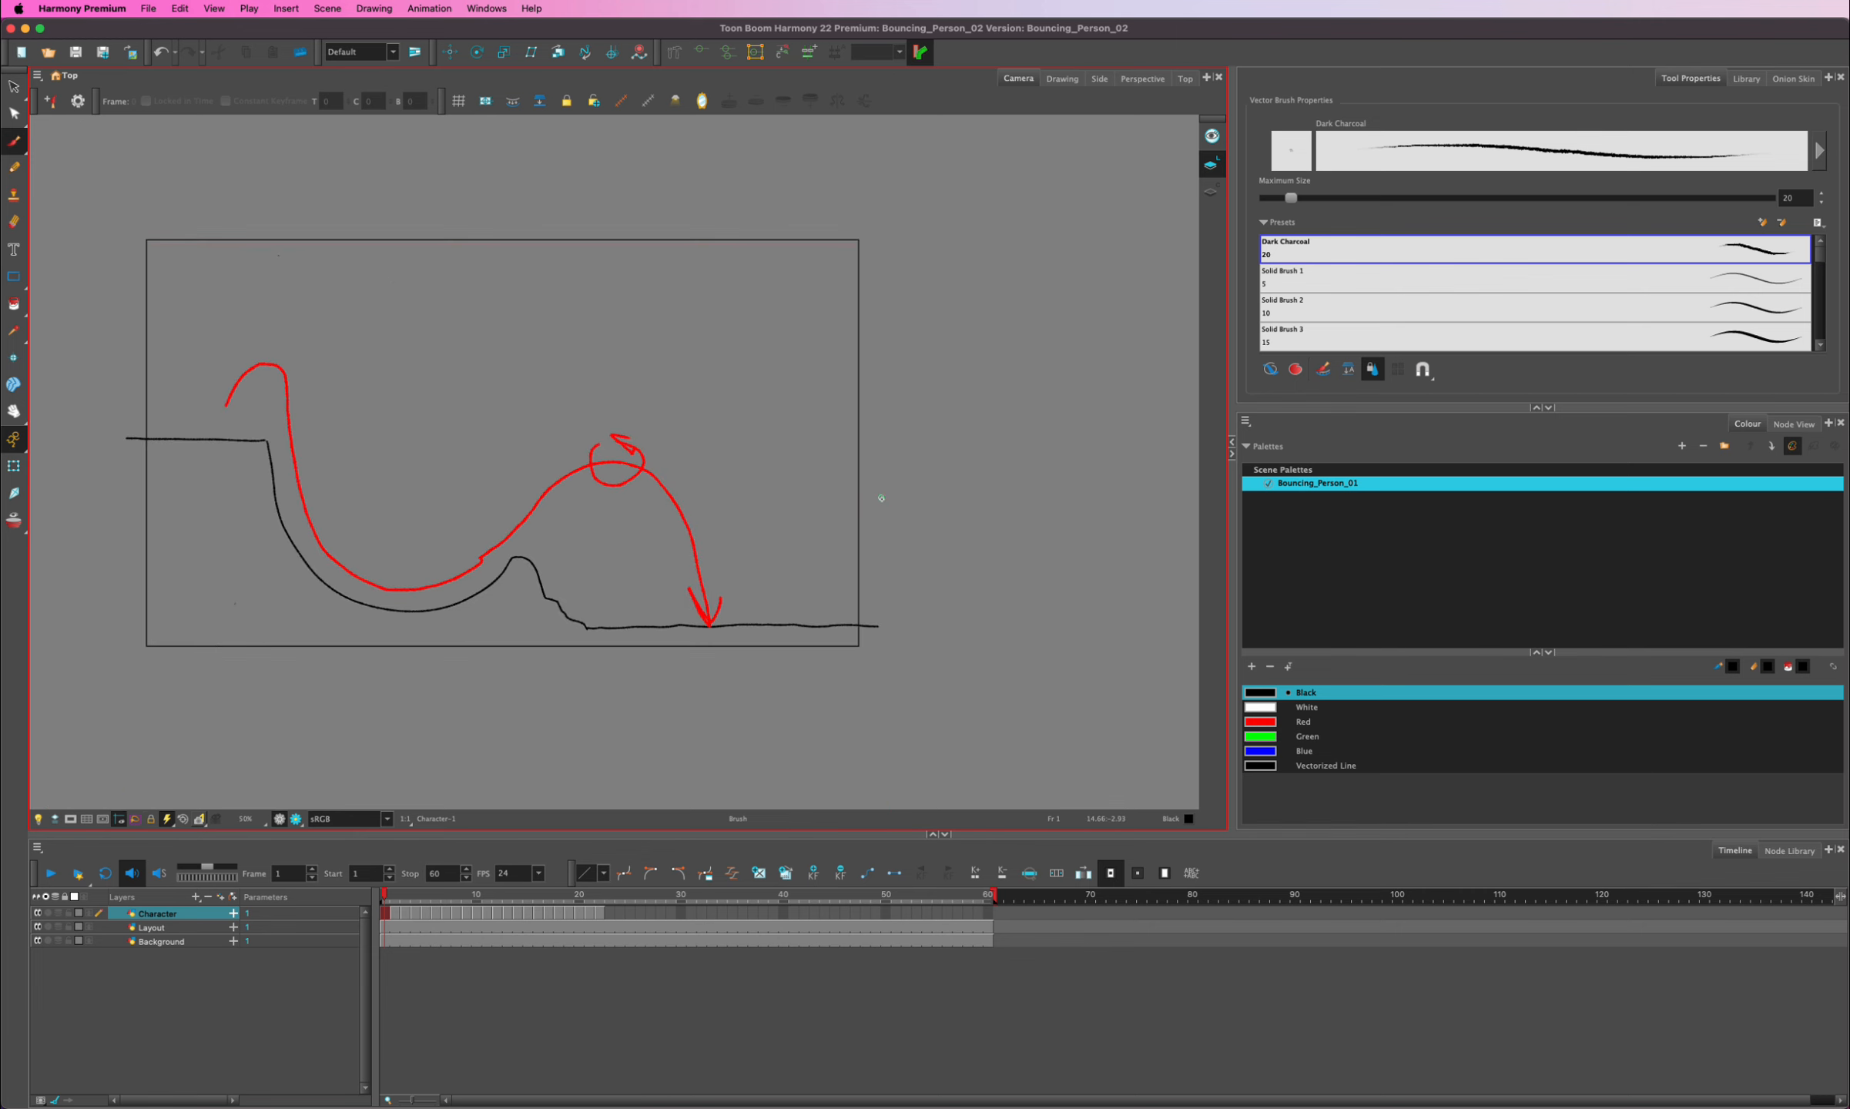
key("2")
key("2")
key("2")
key("2")
key("2")
key("2")
key("2")
key("2")
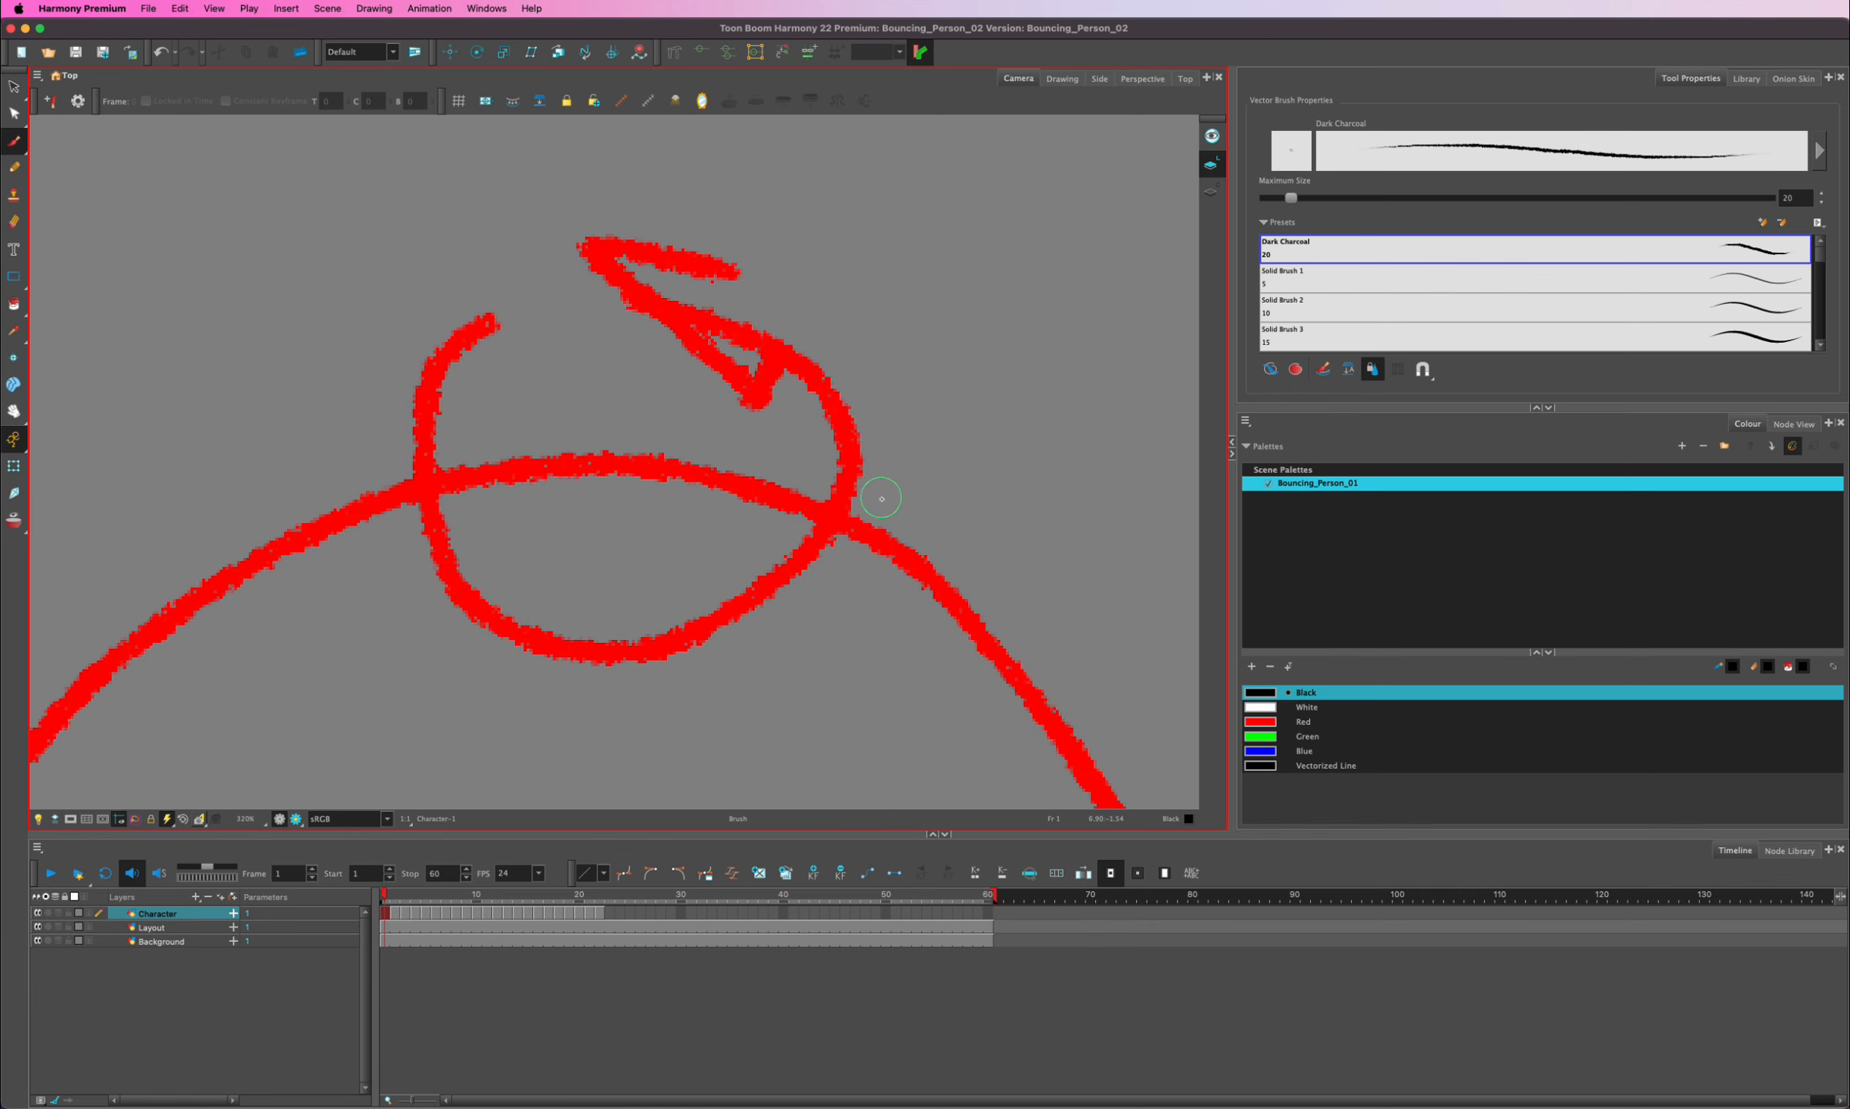
key("2")
key("1")
- Pan across the red rotation arrow, zoom in and out around it, and reset the camera view
key("space")
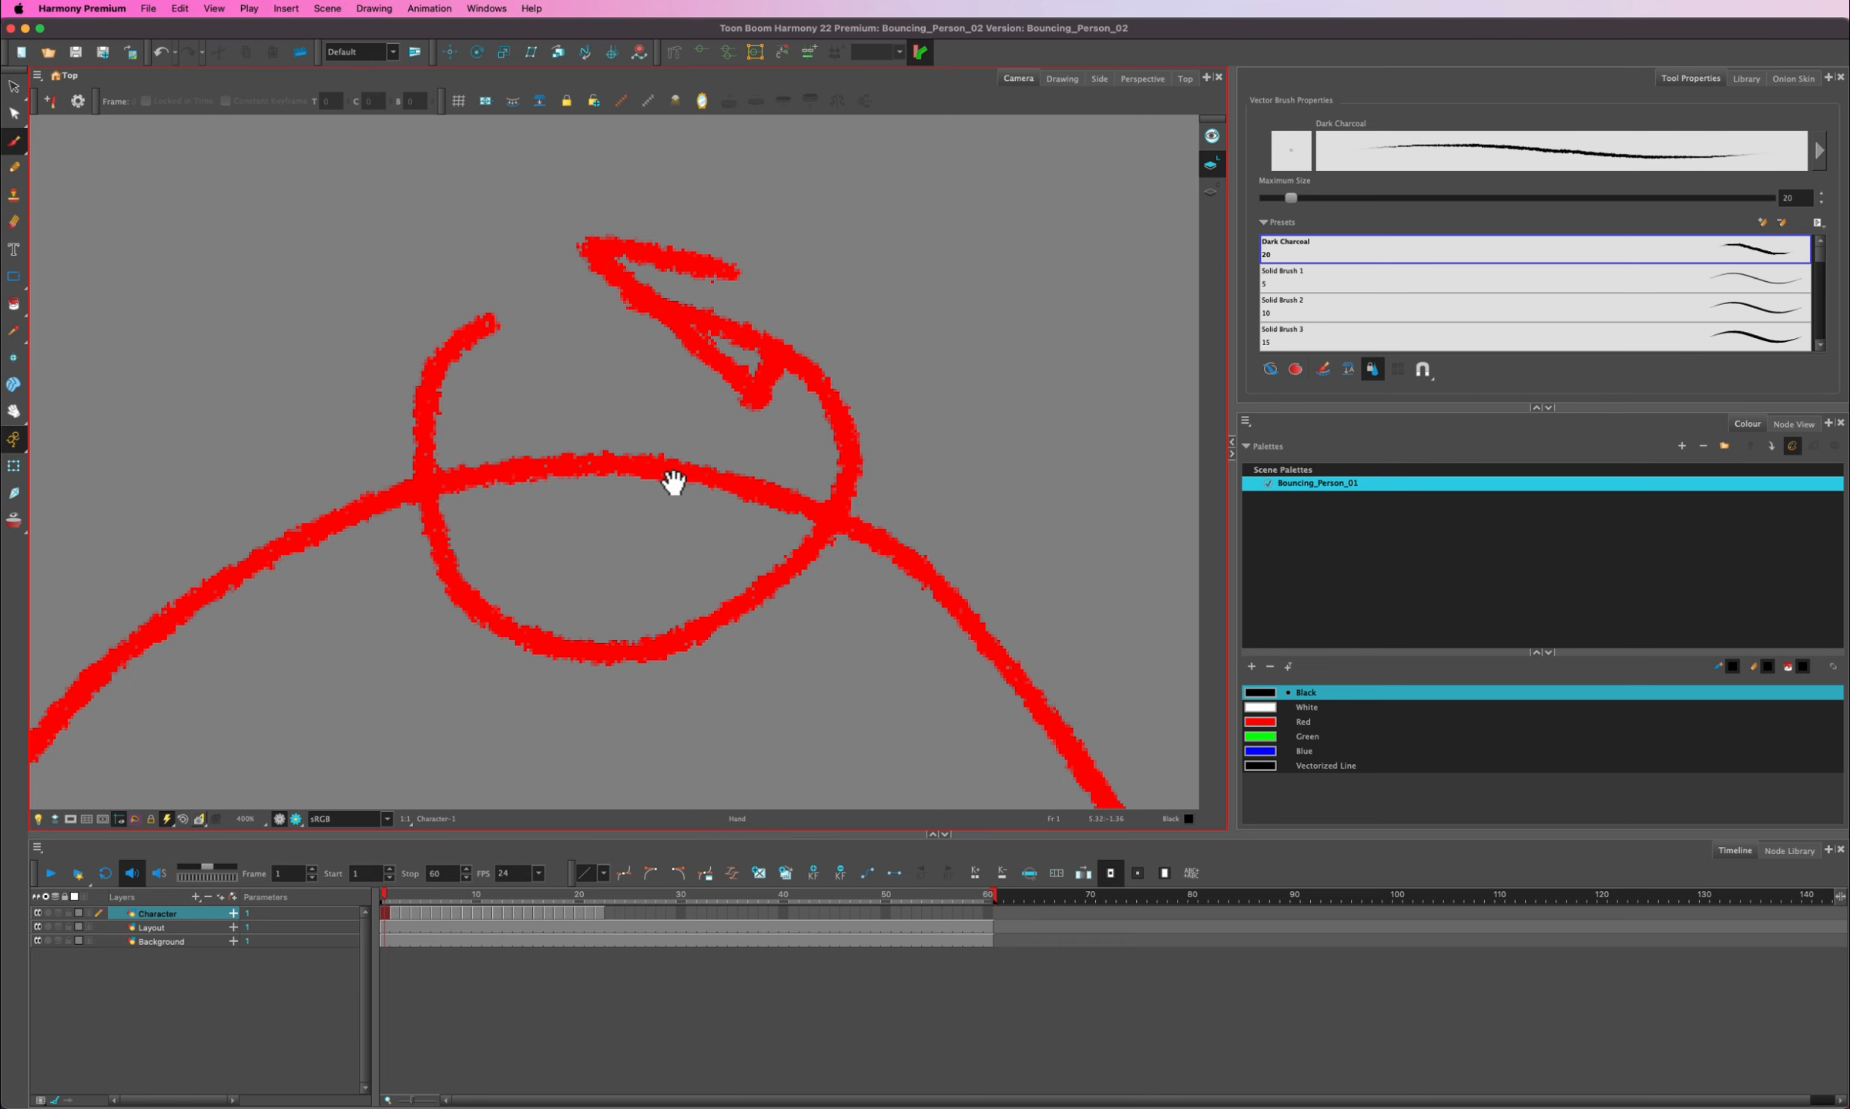
mouse_move(674, 481)
left_mouse_down()
mouse_move(996, 355)
mouse_move(830, 455)
mouse_move(801, 537)
left_mouse_up()
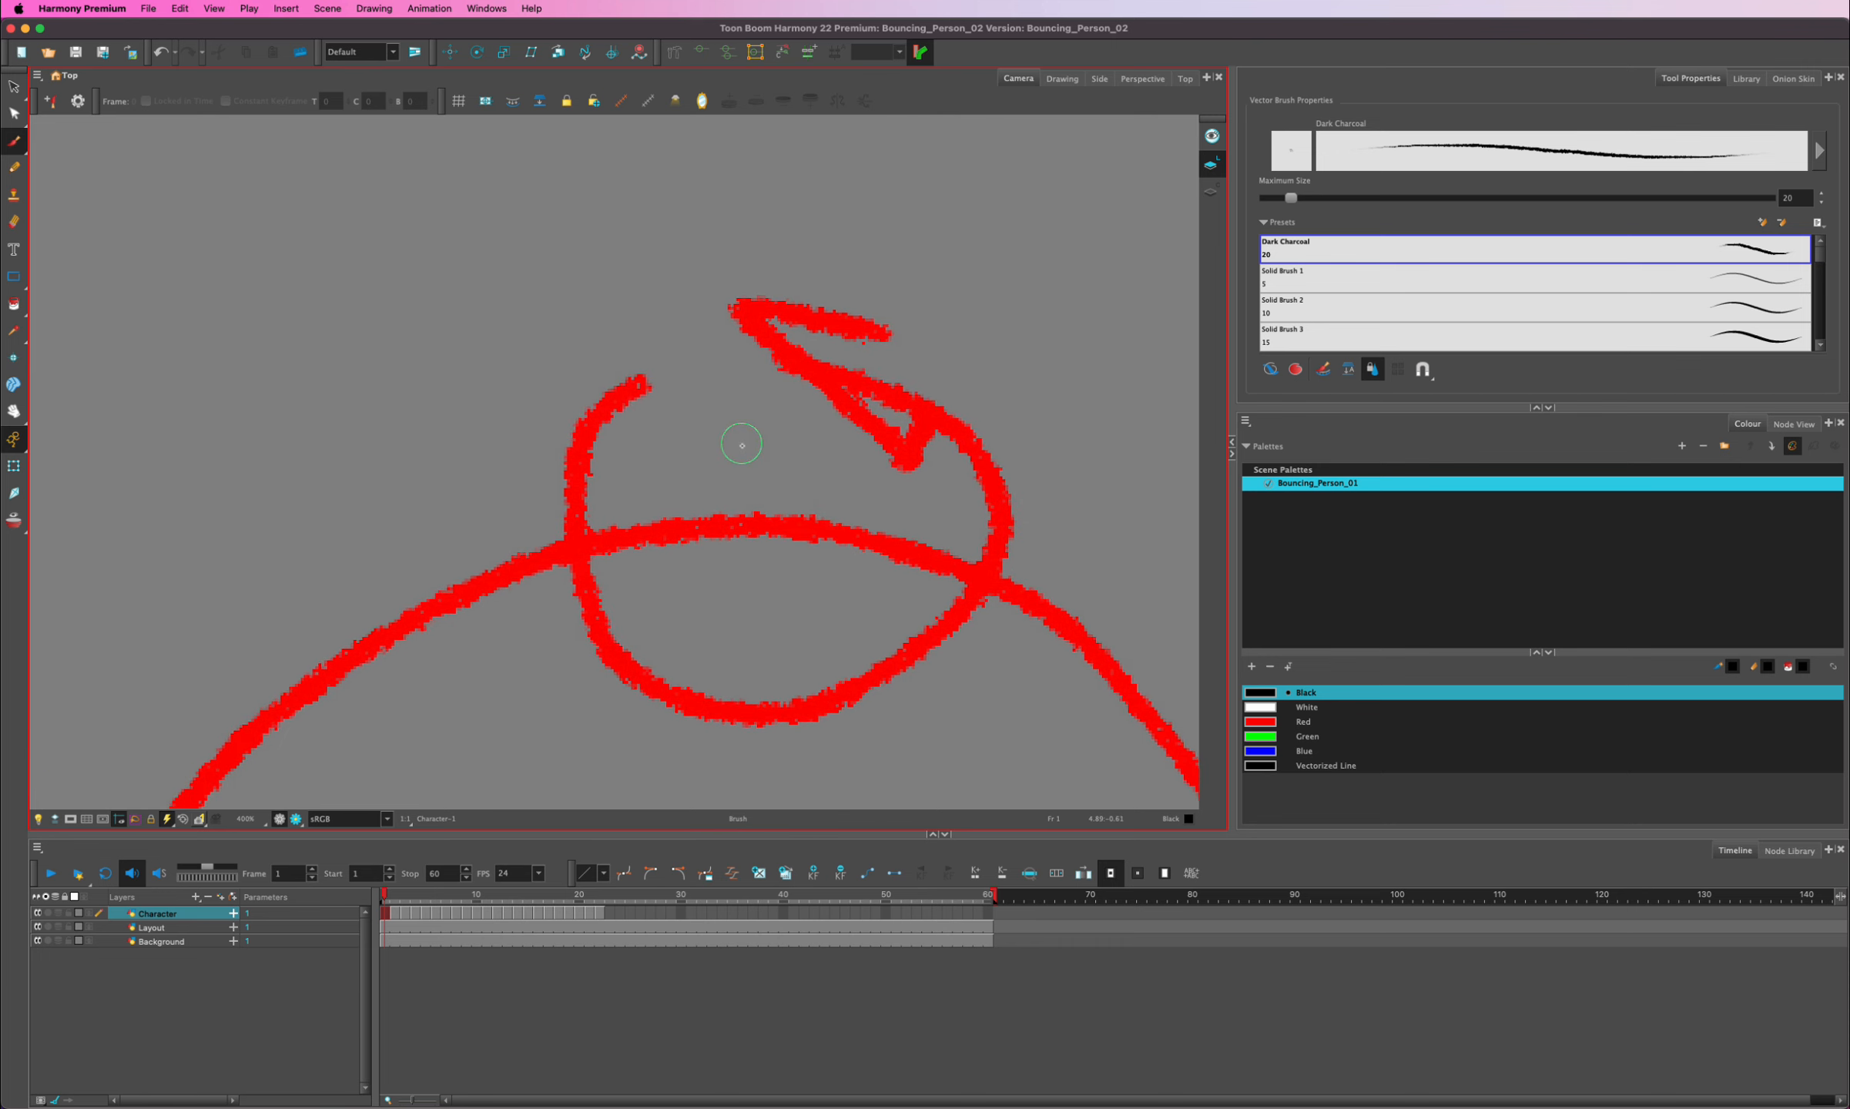
scroll(748, 445, "down", 6)
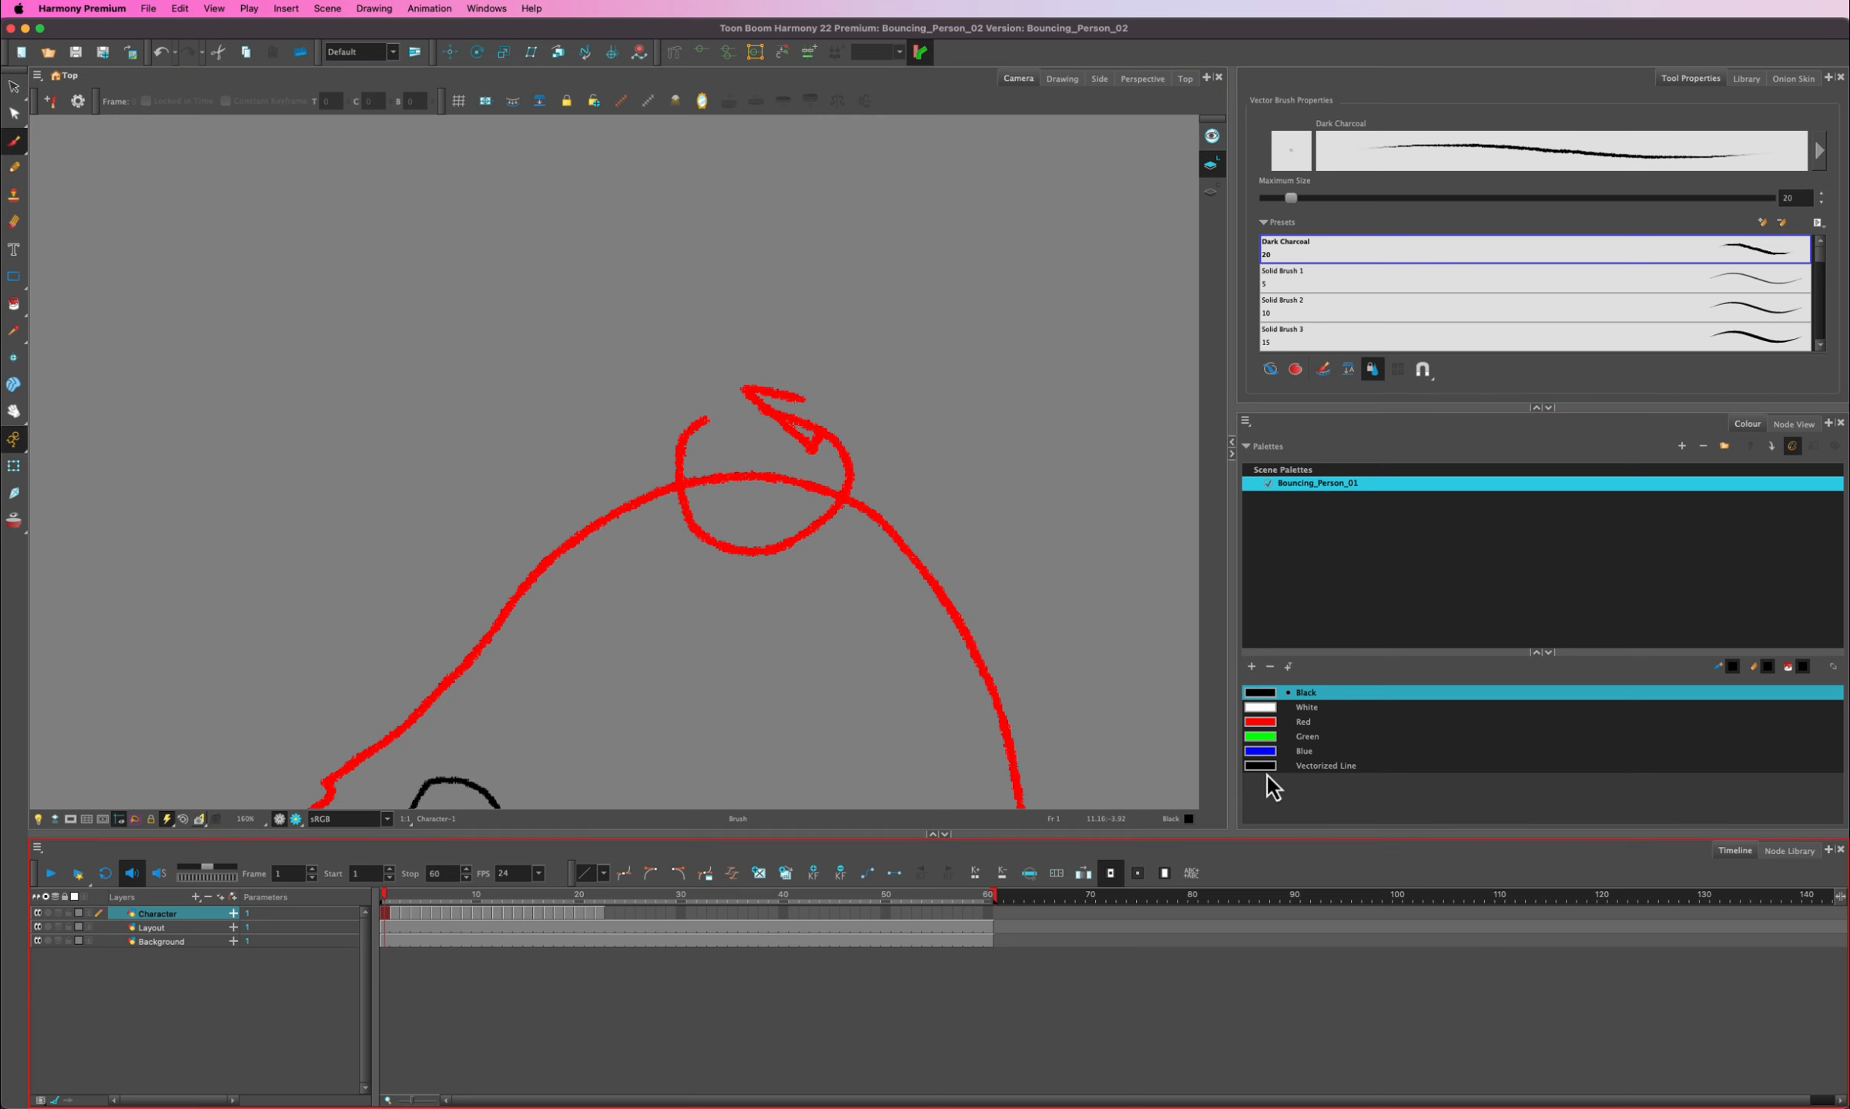
scroll(779, 461, "down", 2)
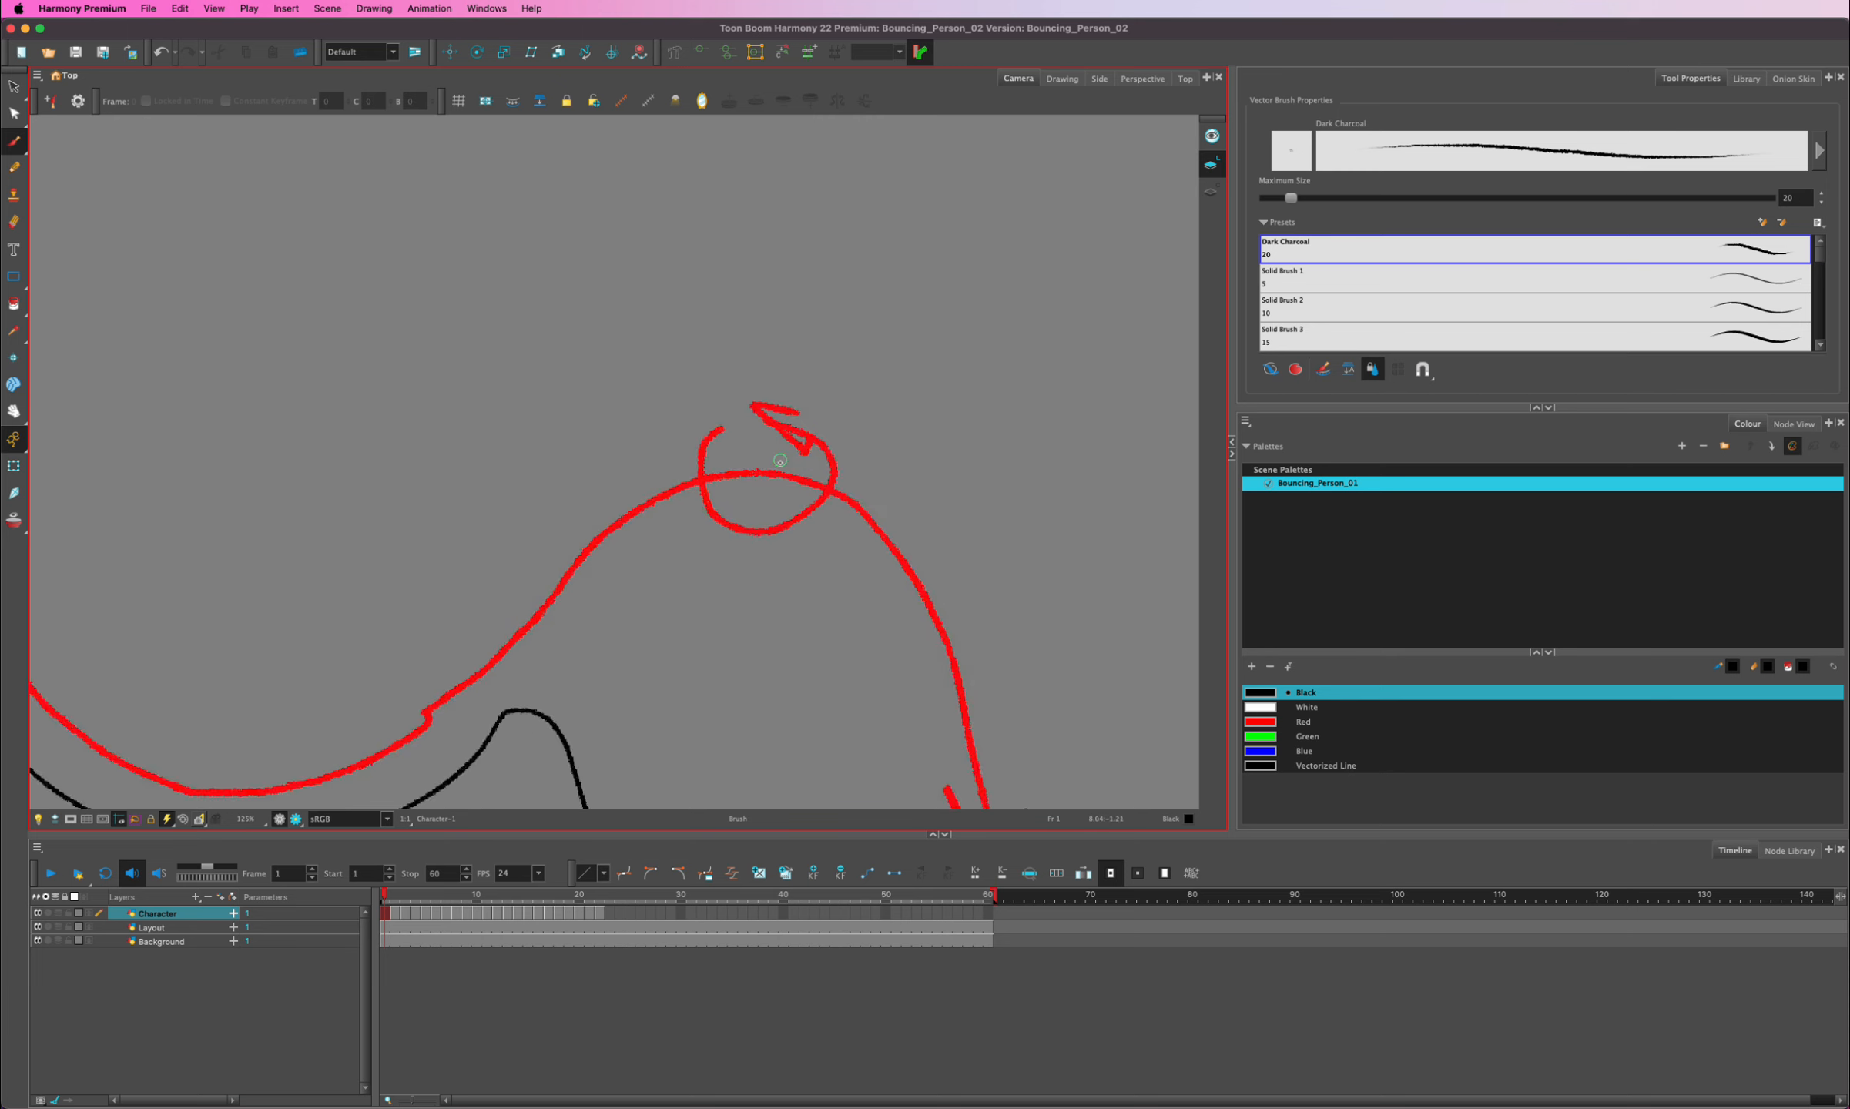
scroll(779, 460, "up", 10)
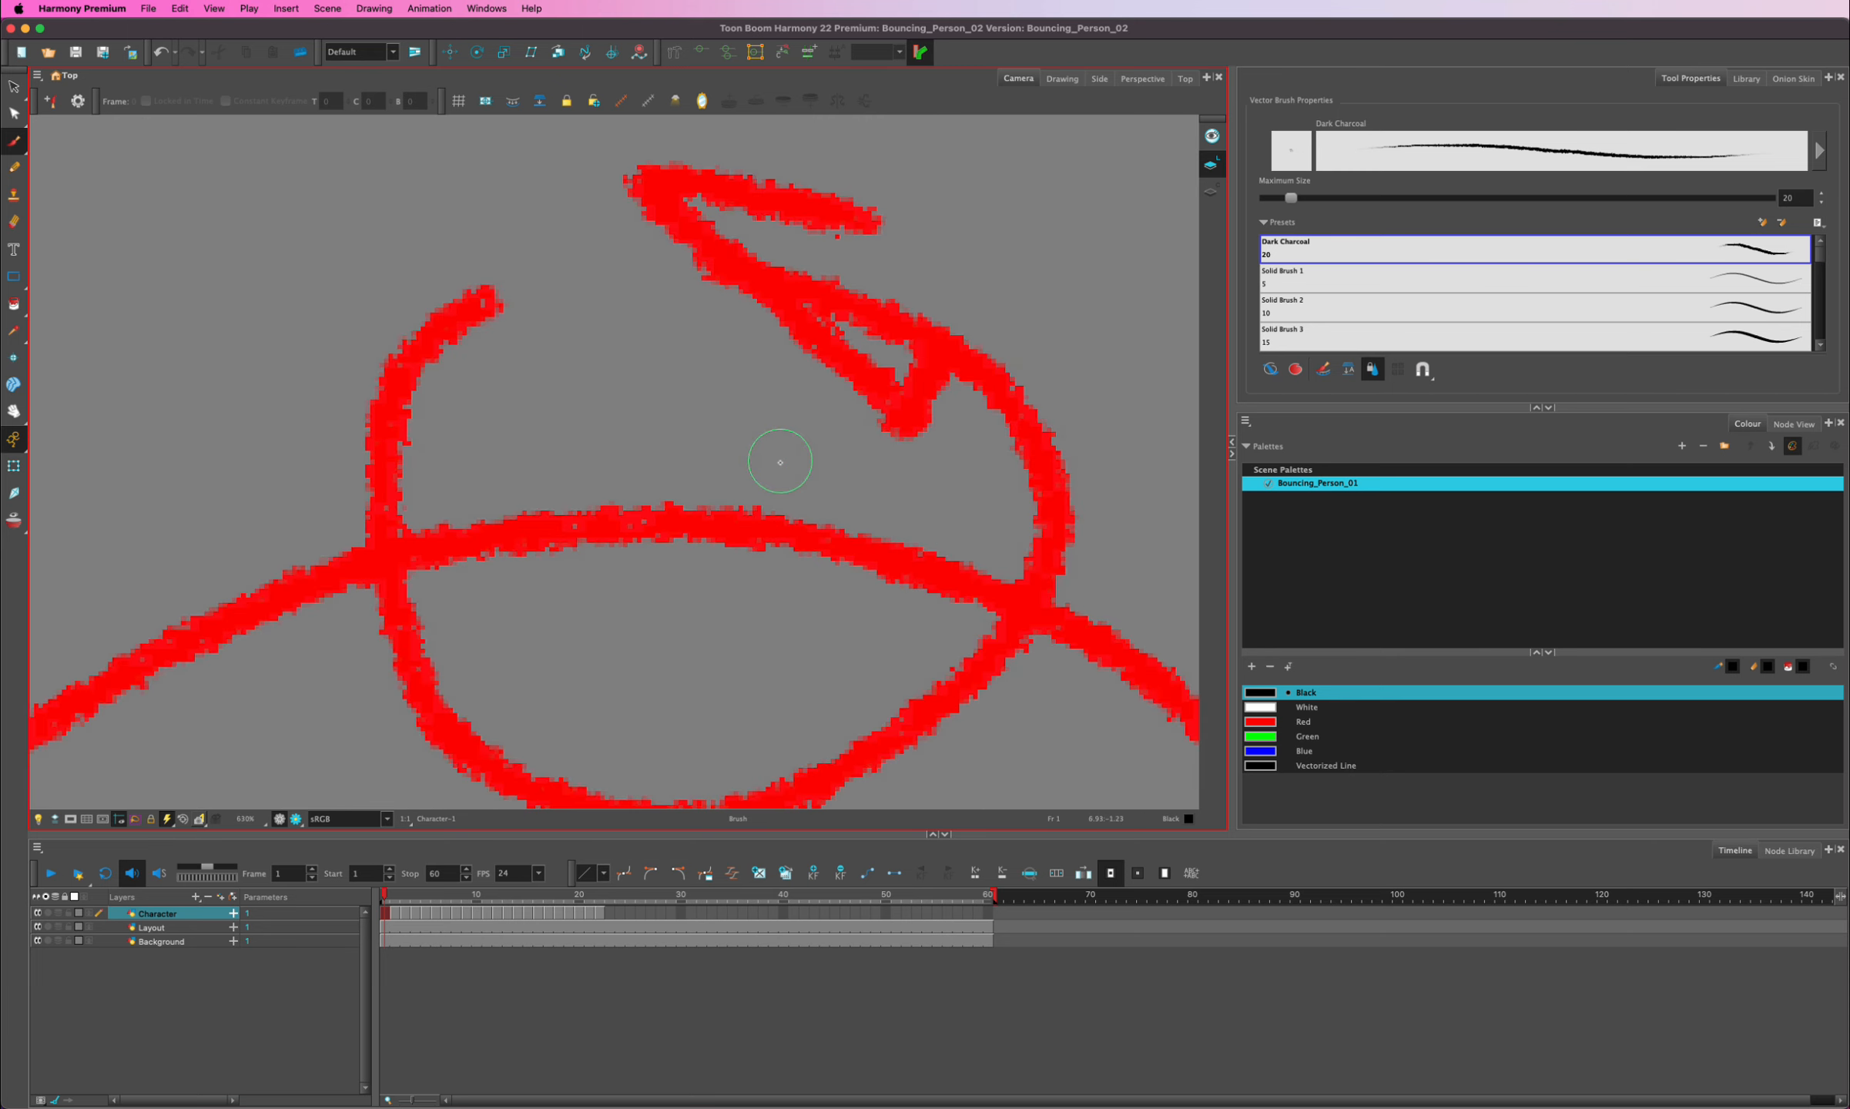
scroll(779, 461, "down", 15)
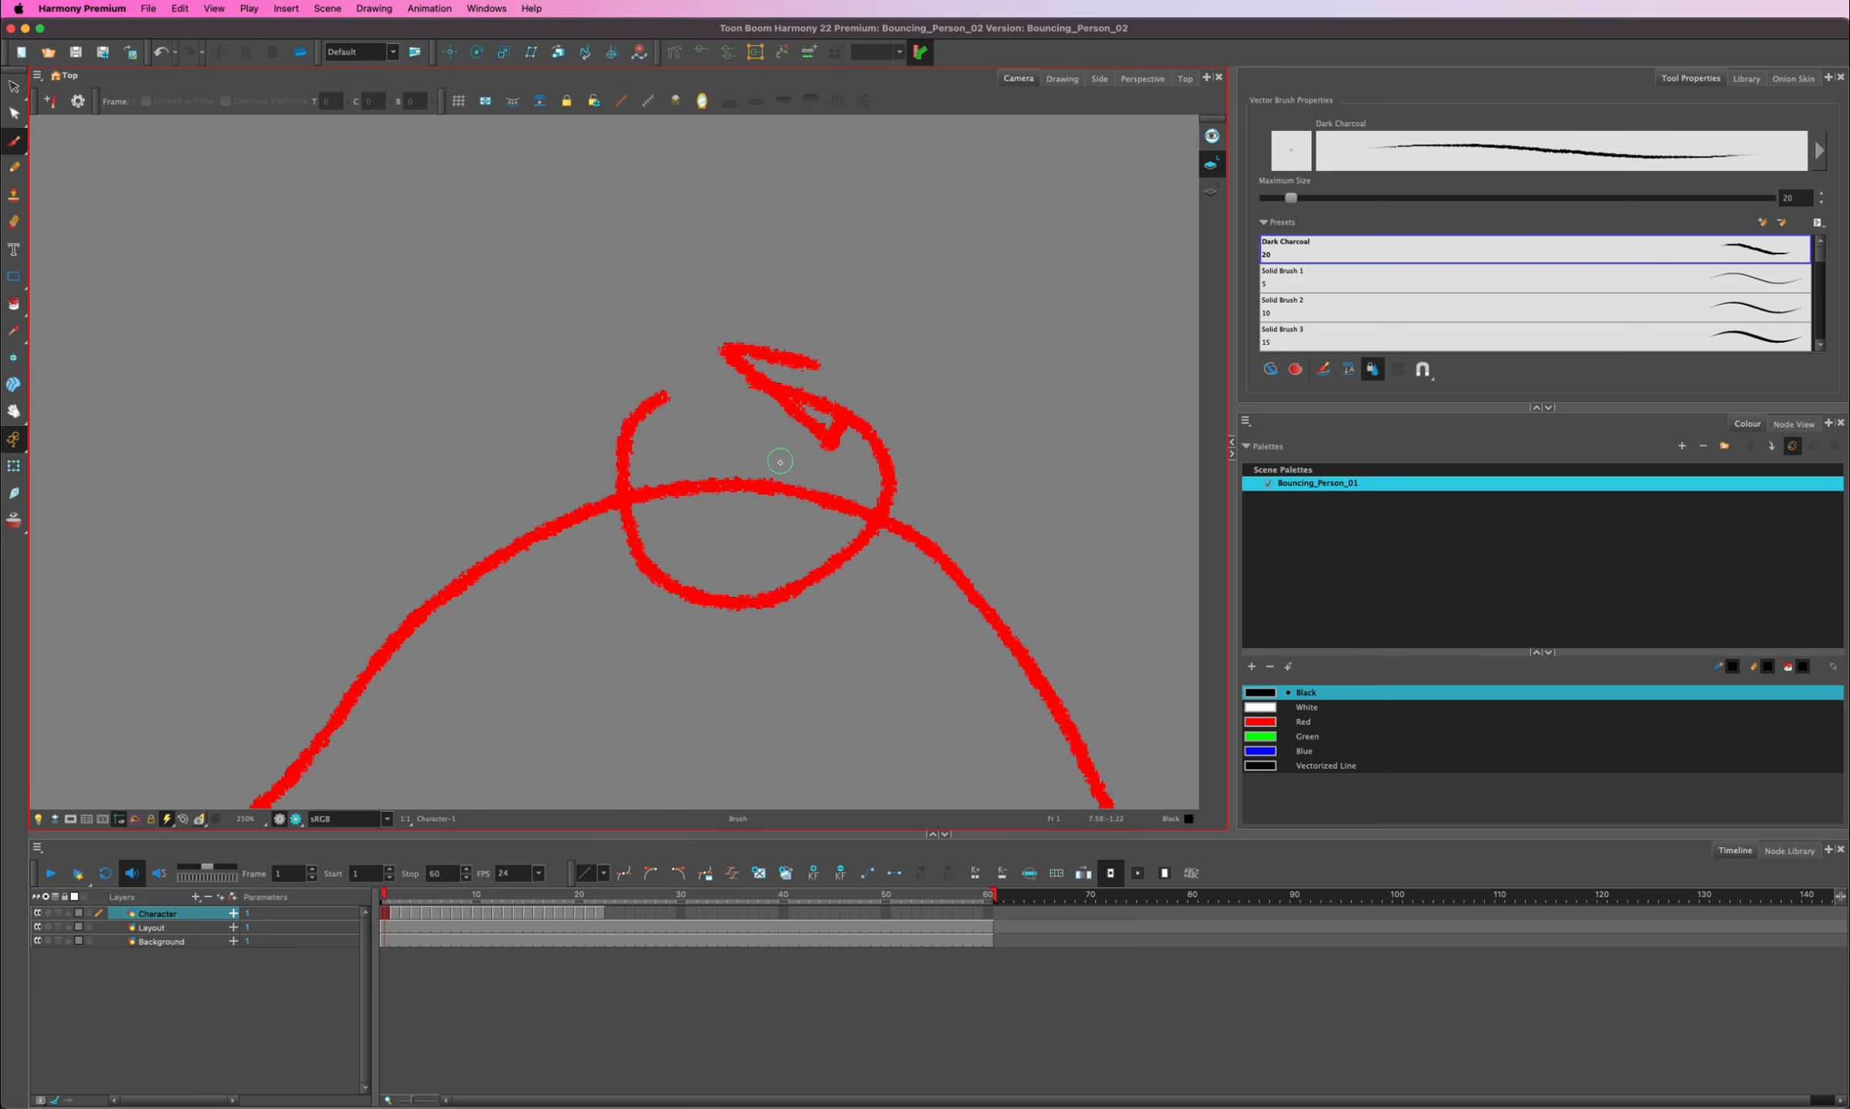
scroll(779, 460, "up", 8)
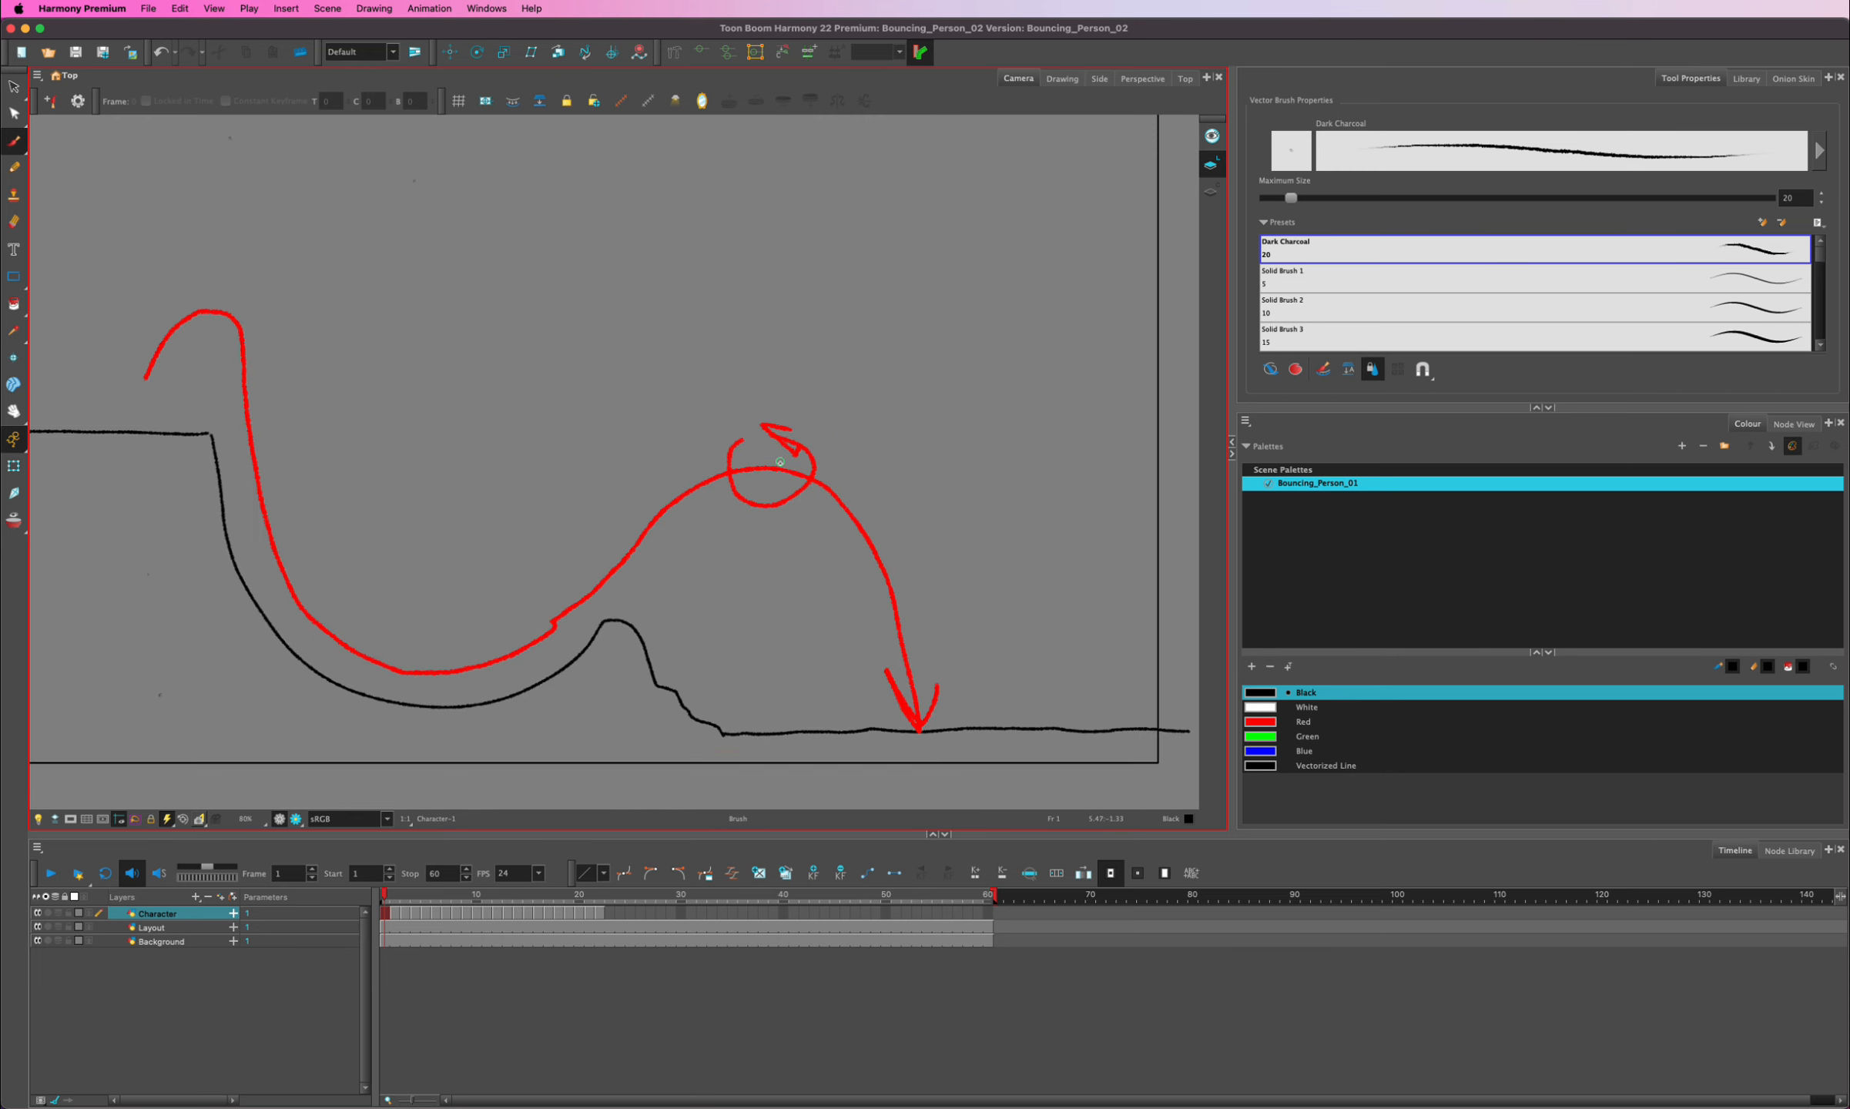
scroll(780, 461, "up", 12)
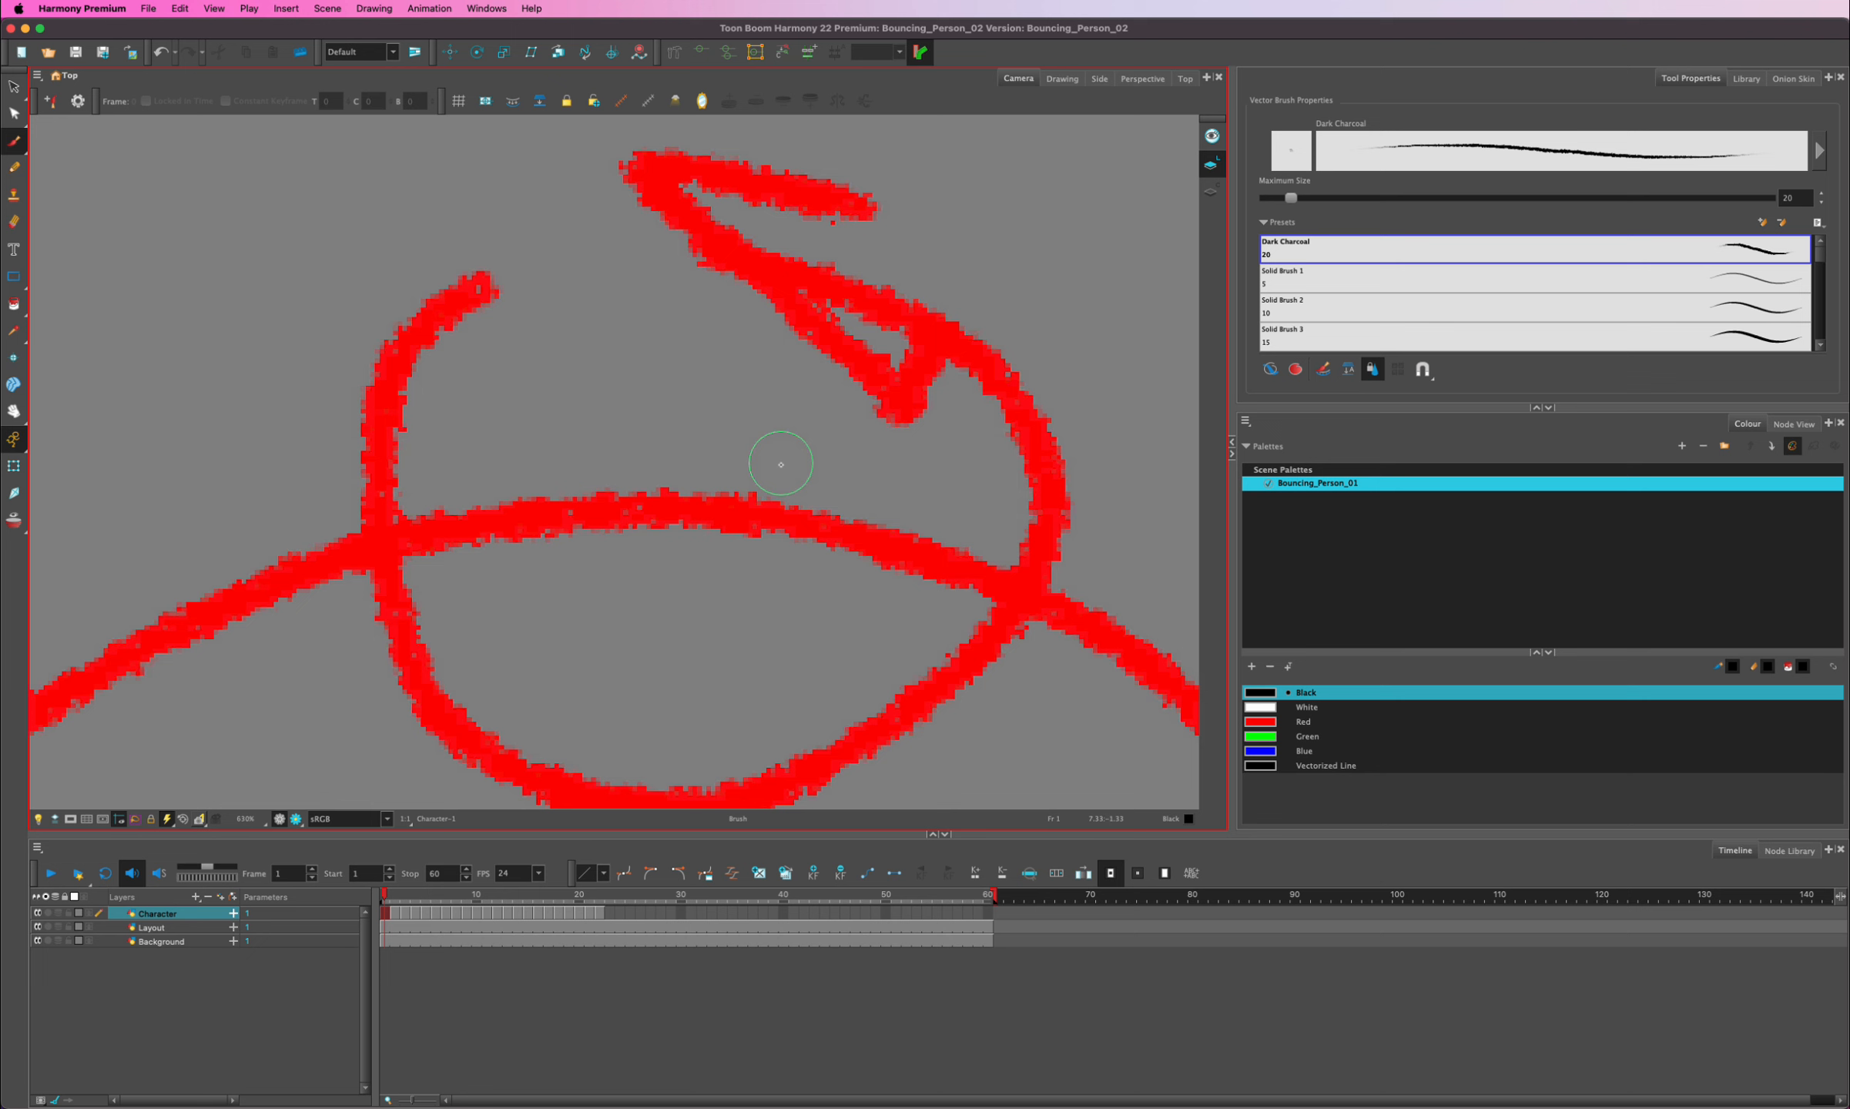
scroll(781, 464, "down", 1)
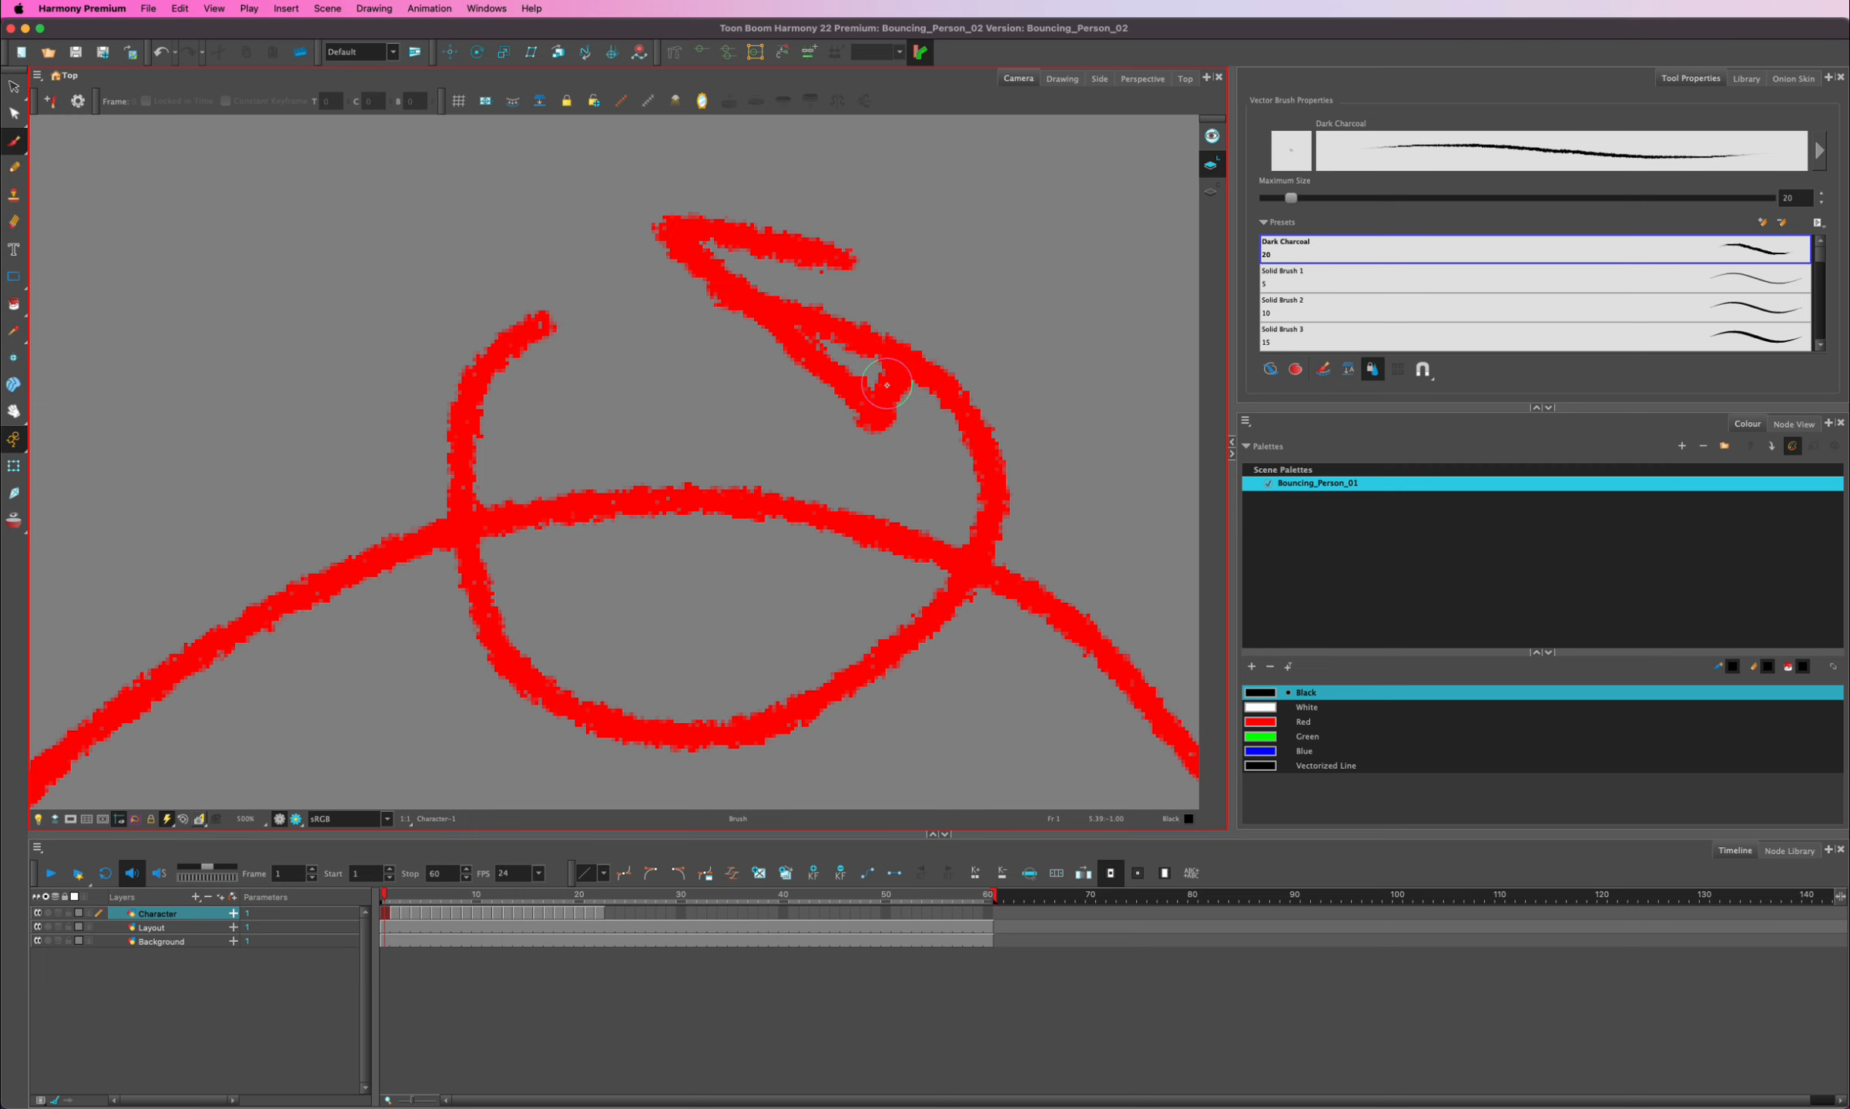
key("shift+m")
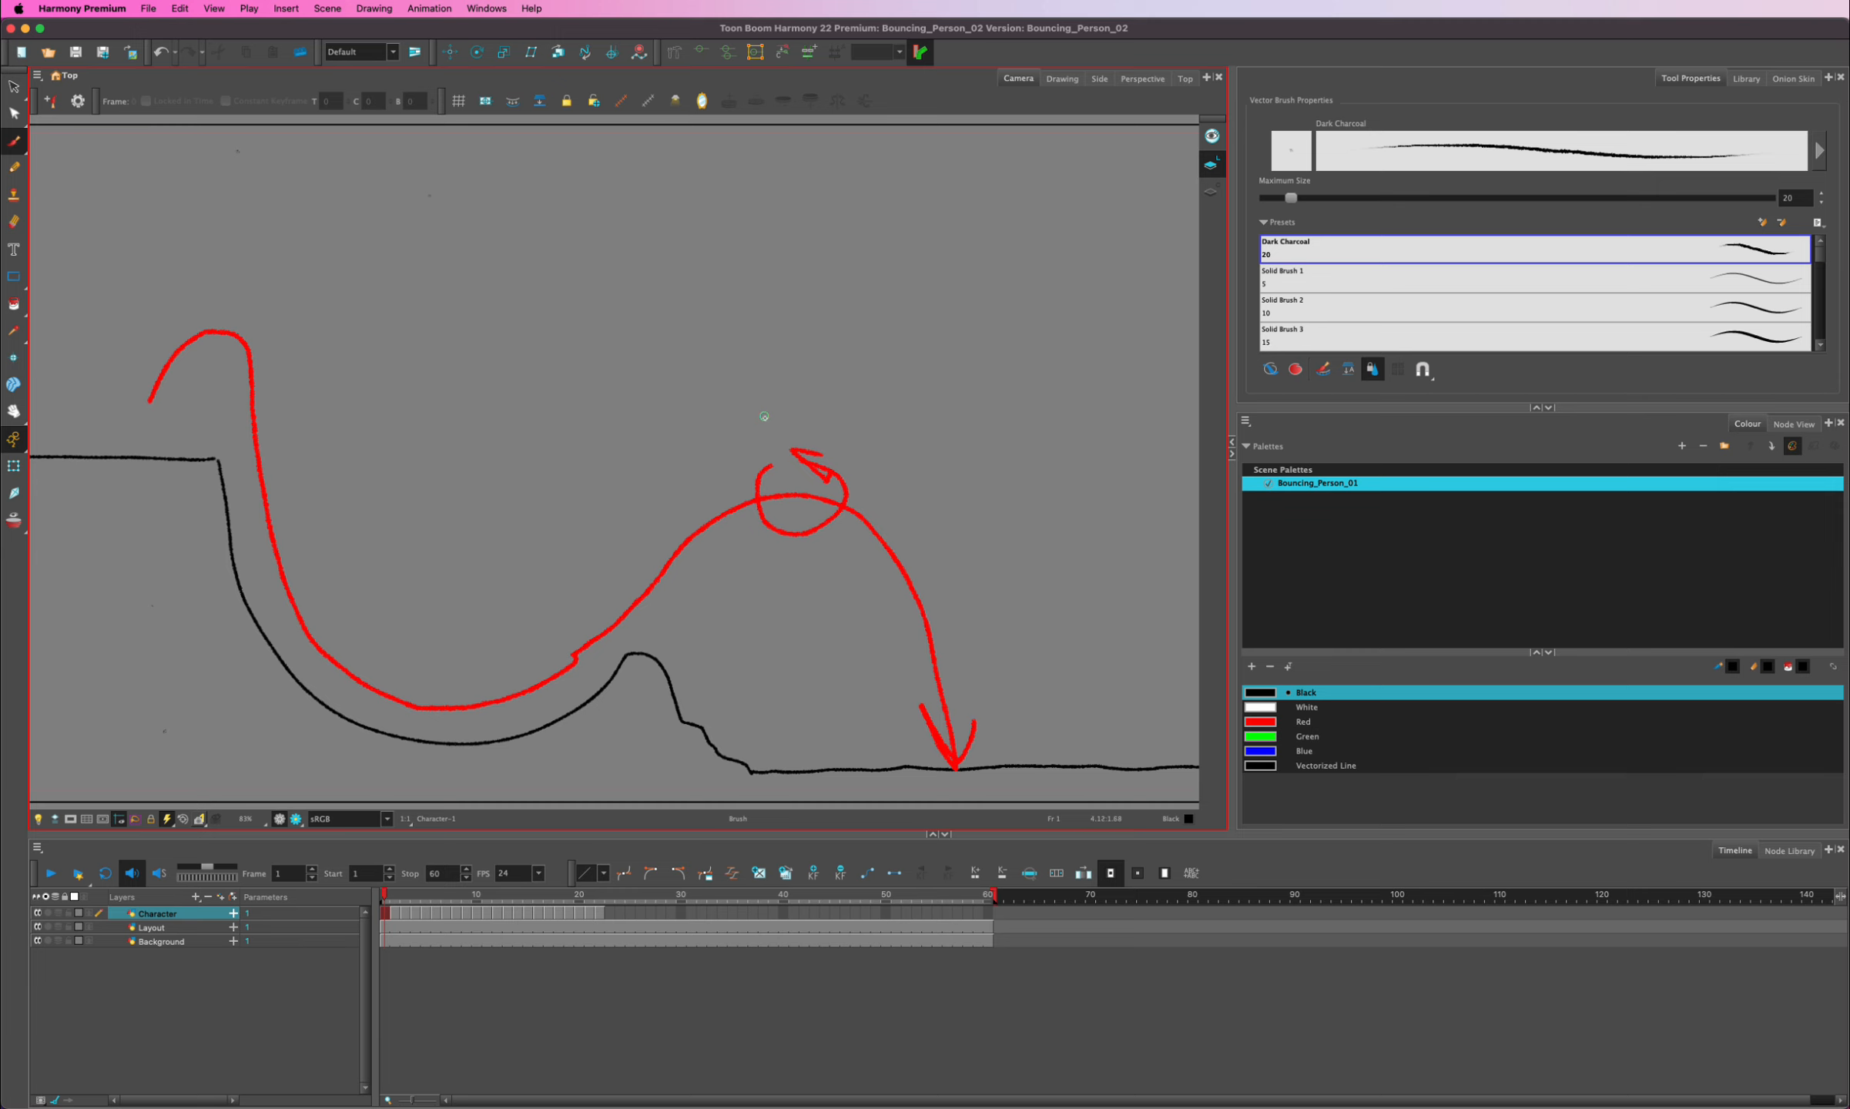
- Rotate the camera view counter-clockwise around the scene and reset its rotation
key("super+alt")
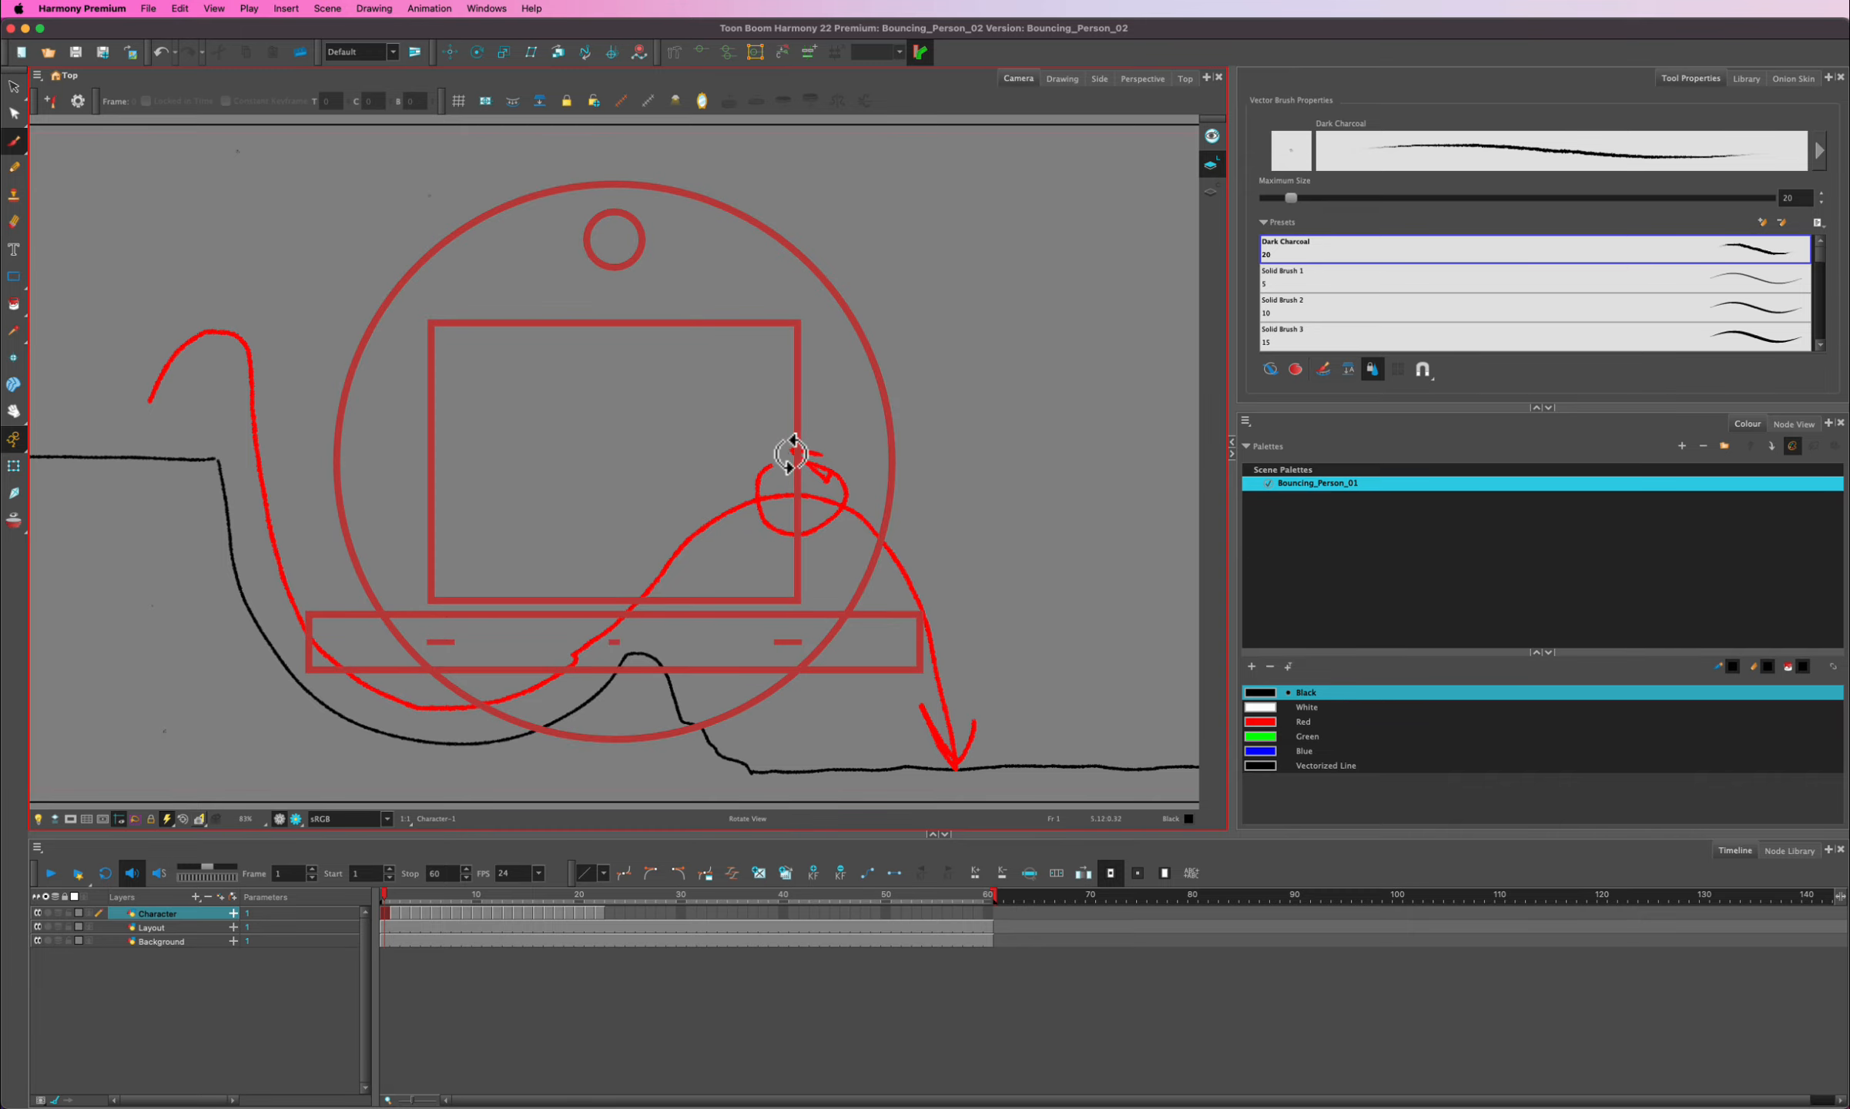
mouse_move(833, 440)
left_mouse_down()
mouse_move(796, 584)
mouse_move(686, 706)
mouse_move(801, 524)
mouse_move(669, 301)
mouse_move(462, 335)
mouse_move(632, 492)
mouse_move(740, 443)
mouse_move(689, 372)
mouse_move(662, 372)
mouse_move(773, 433)
mouse_move(780, 500)
mouse_move(756, 524)
mouse_move(823, 463)
mouse_move(834, 397)
mouse_move(829, 425)
left_mouse_up()
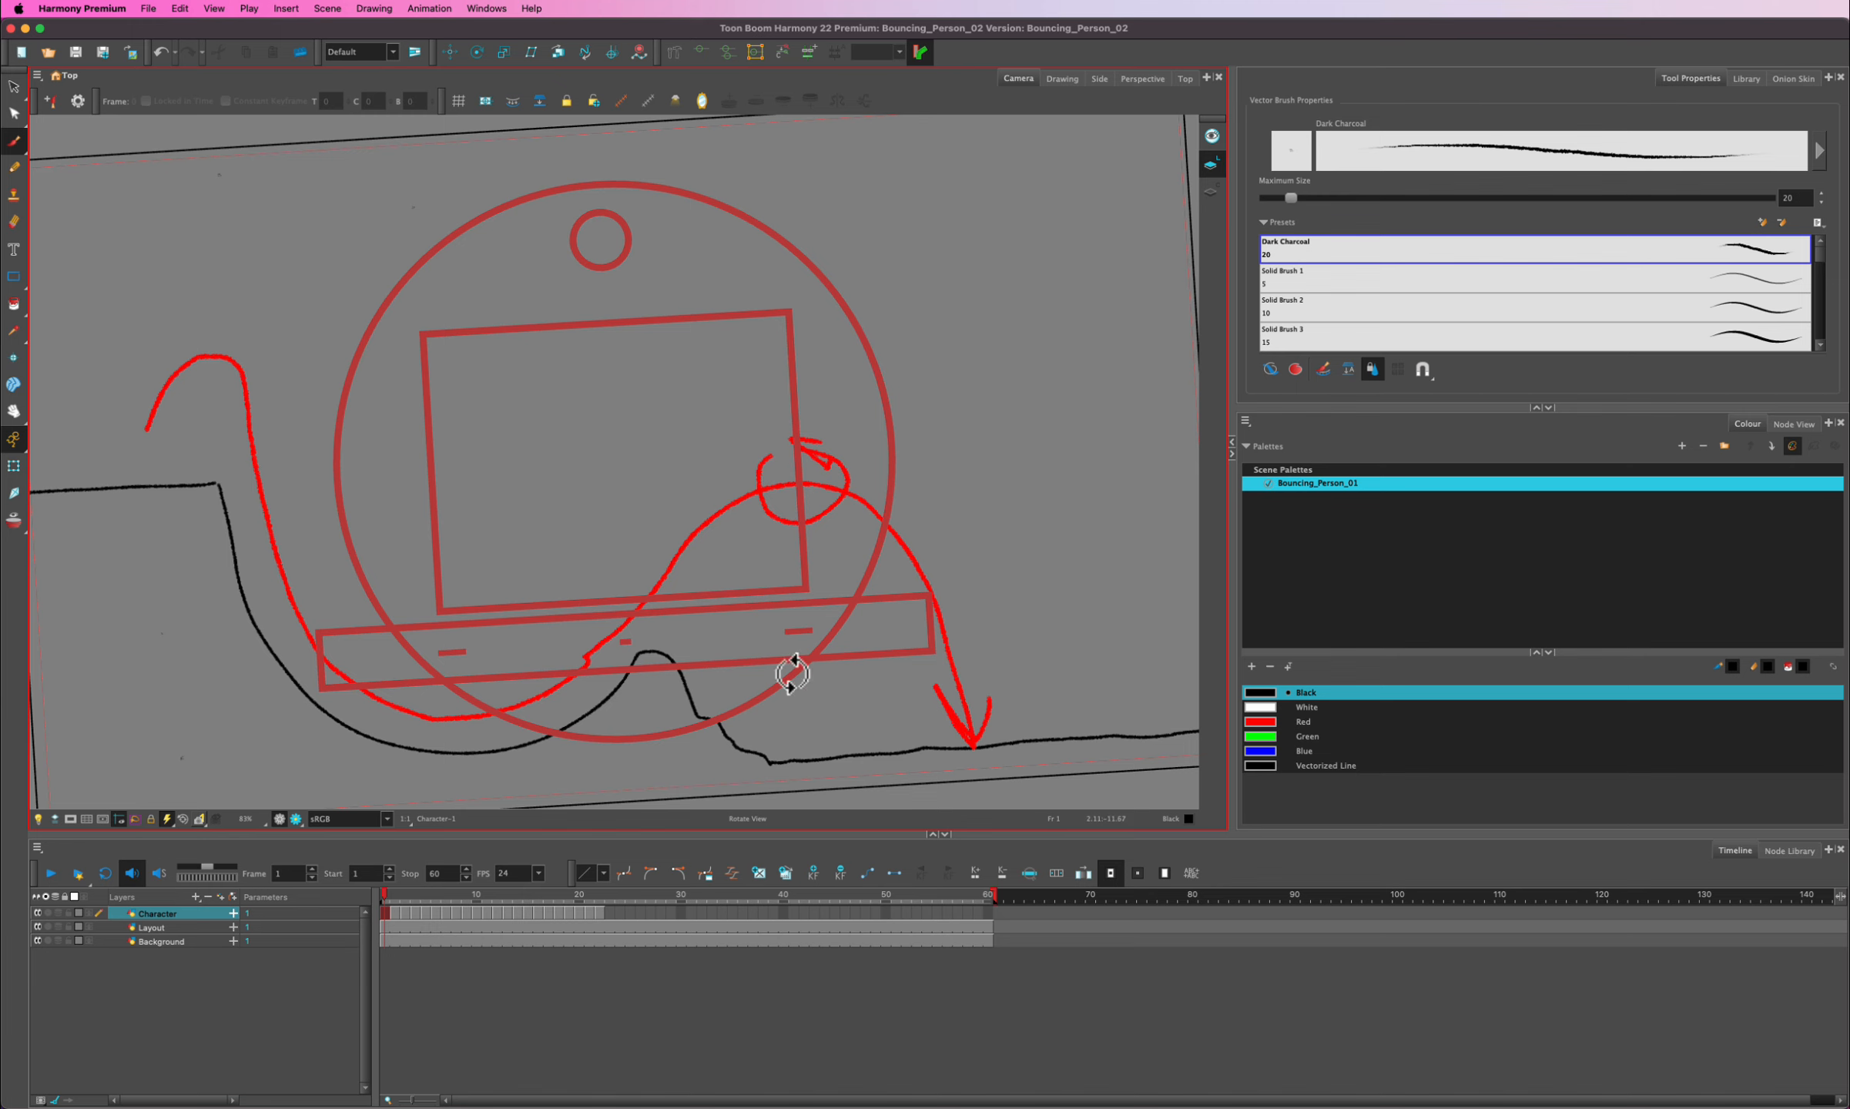
mouse_move(864, 302)
left_mouse_down()
mouse_move(859, 389)
mouse_move(809, 529)
mouse_move(846, 355)
mouse_move(785, 235)
mouse_move(894, 437)
left_mouse_up()
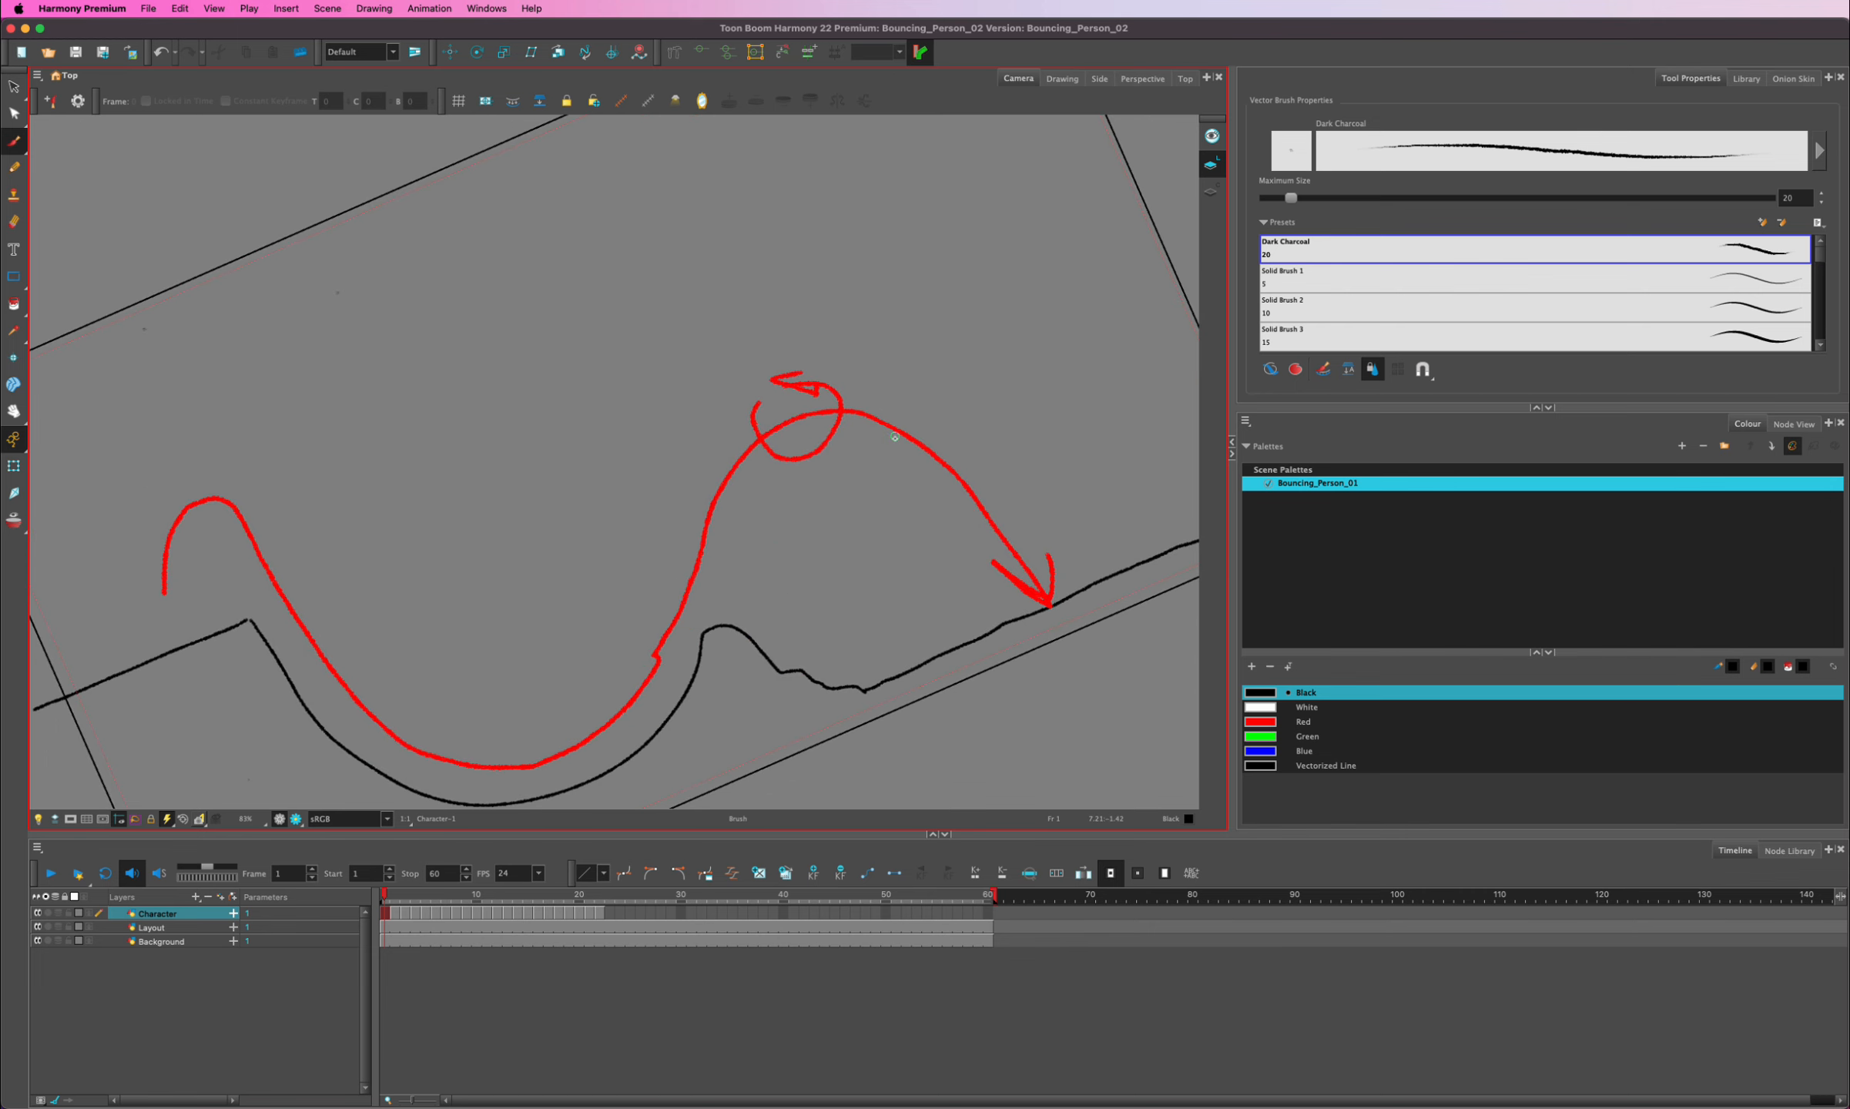
key("shift+x")
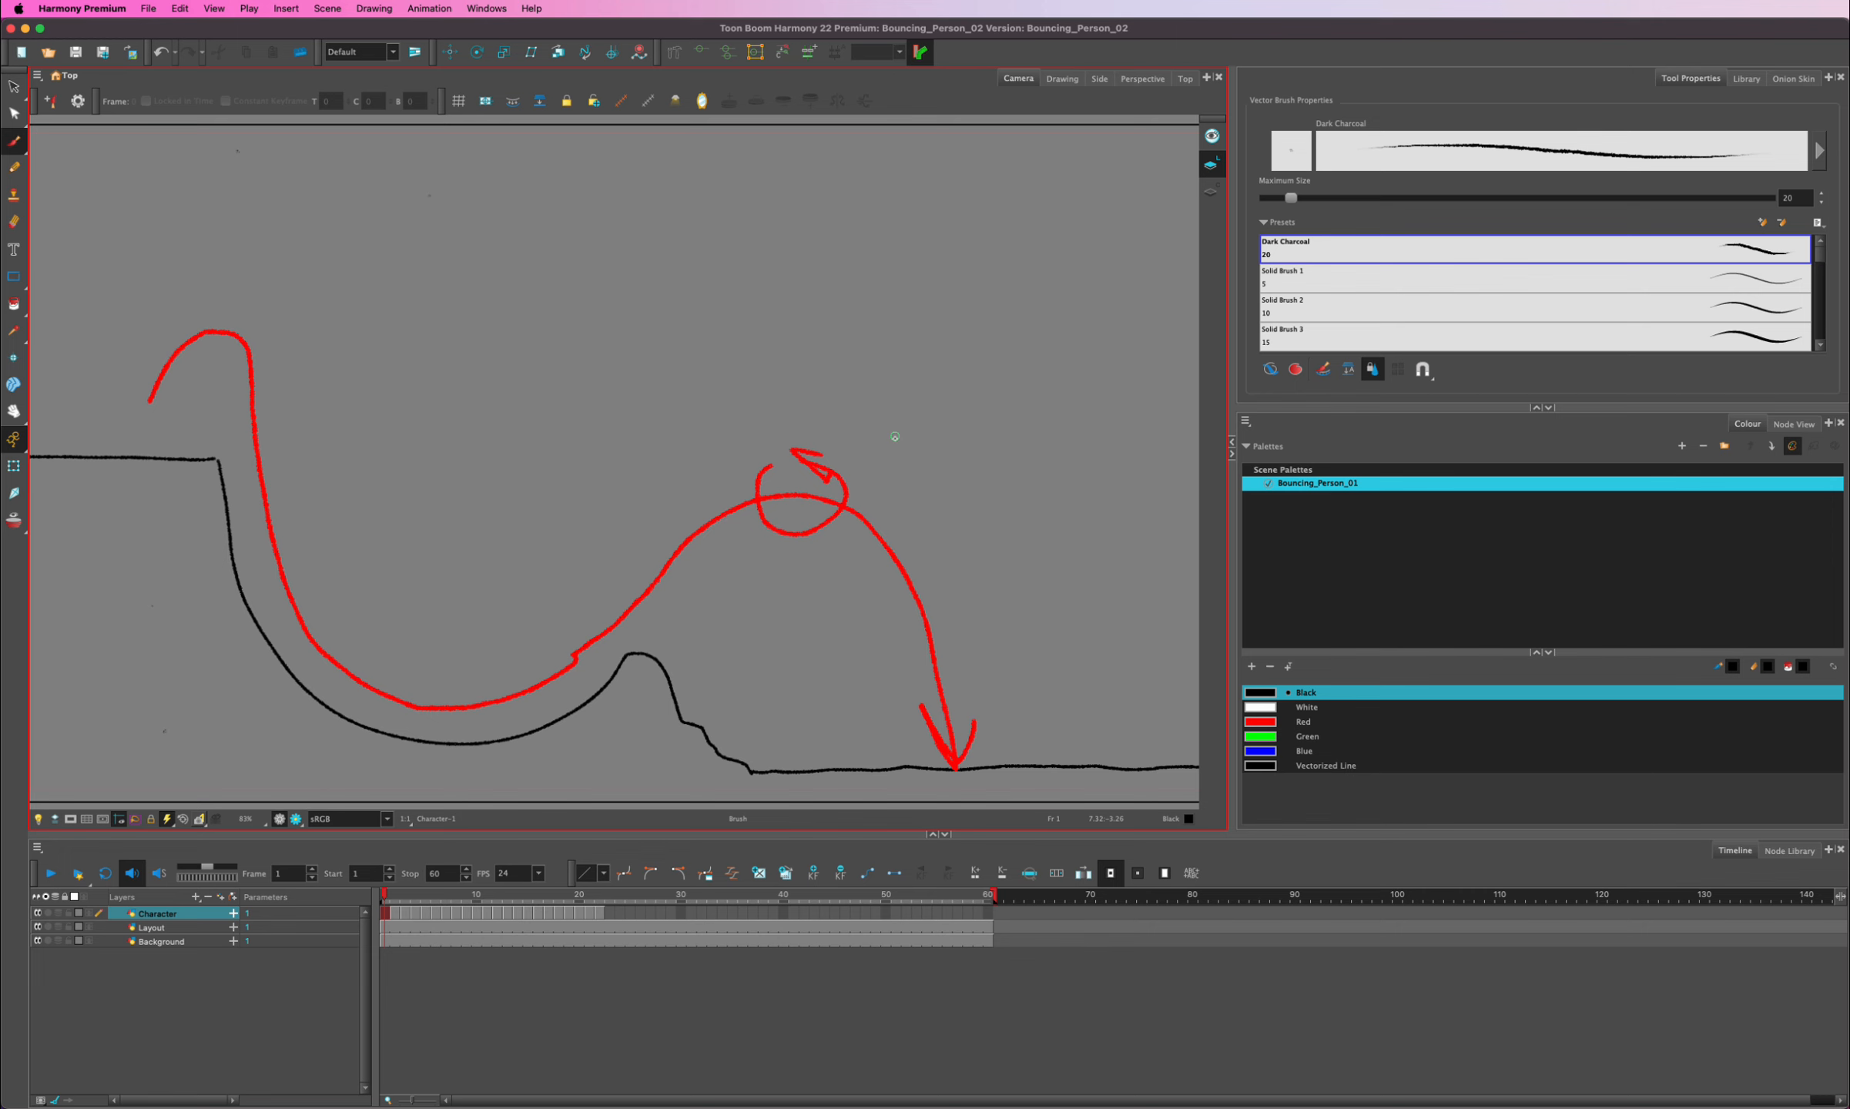
left_click(1495, 980)
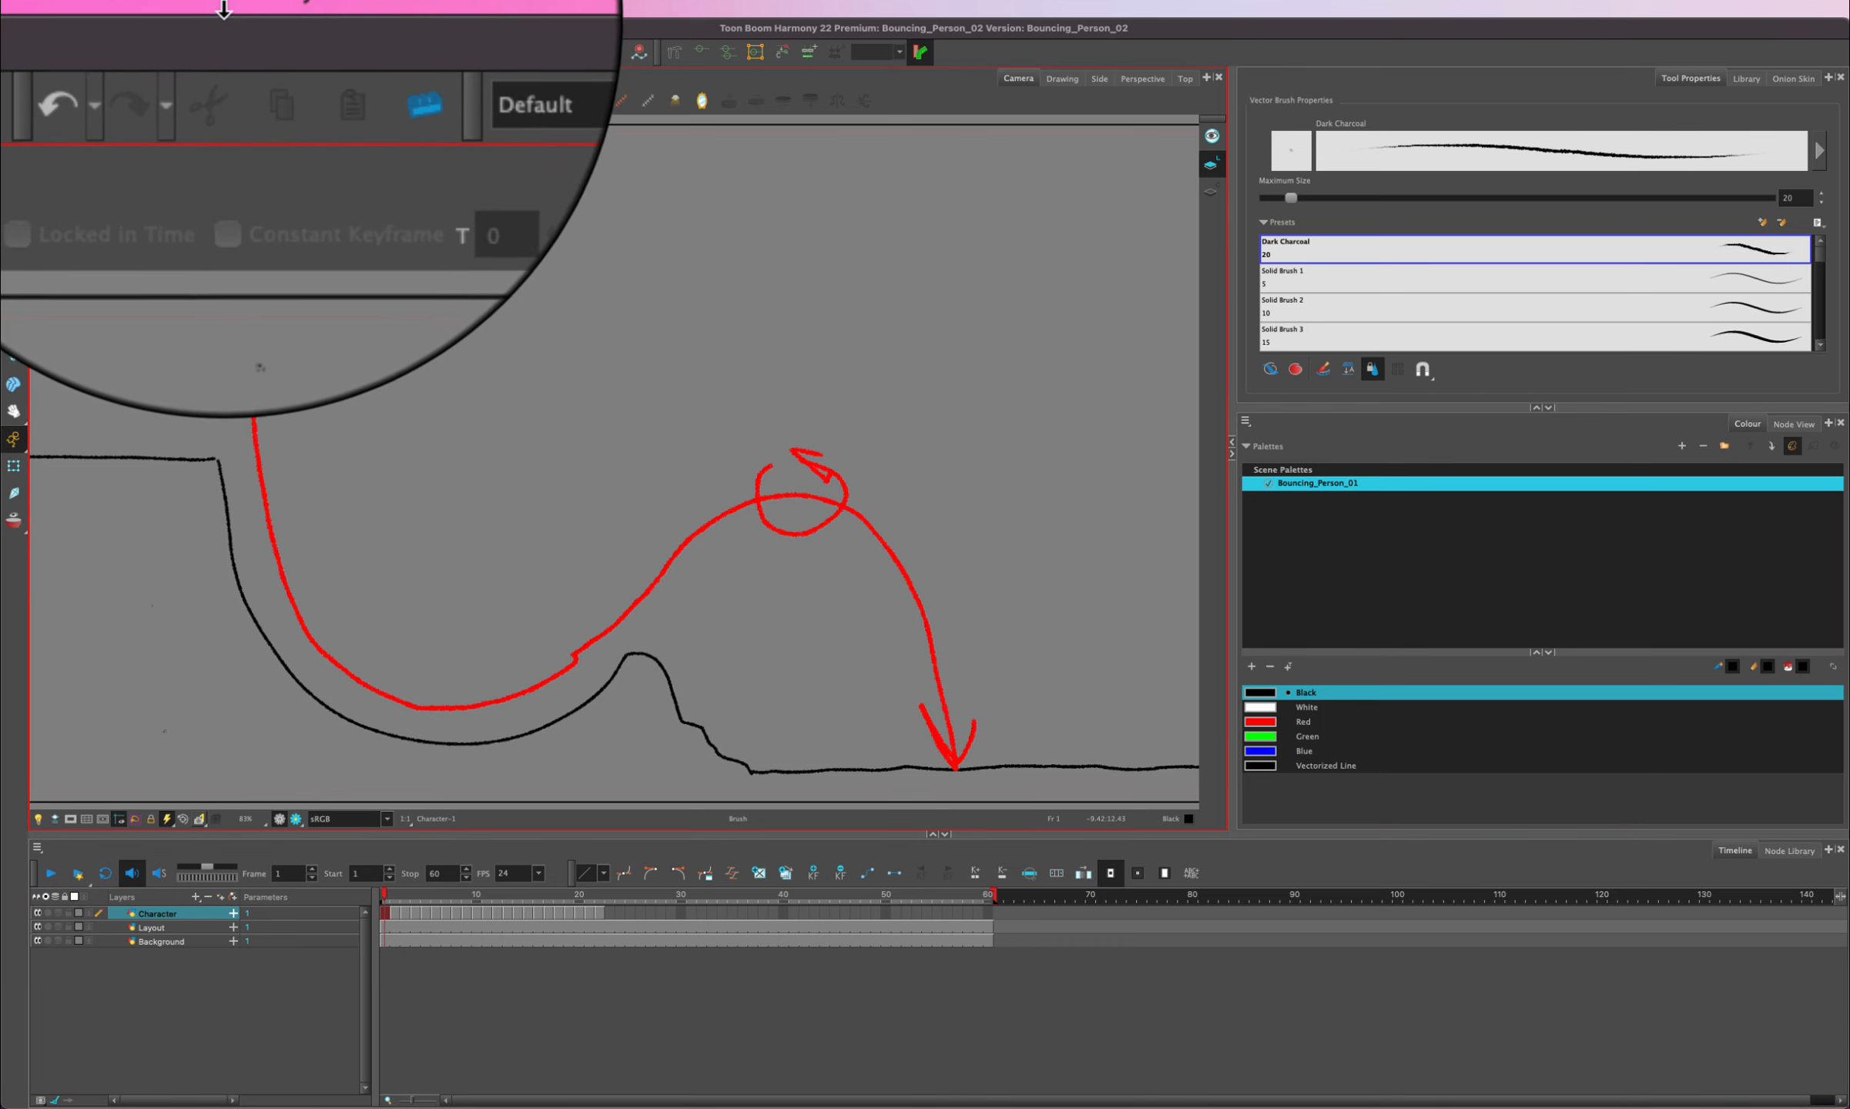
left_click(218, 10)
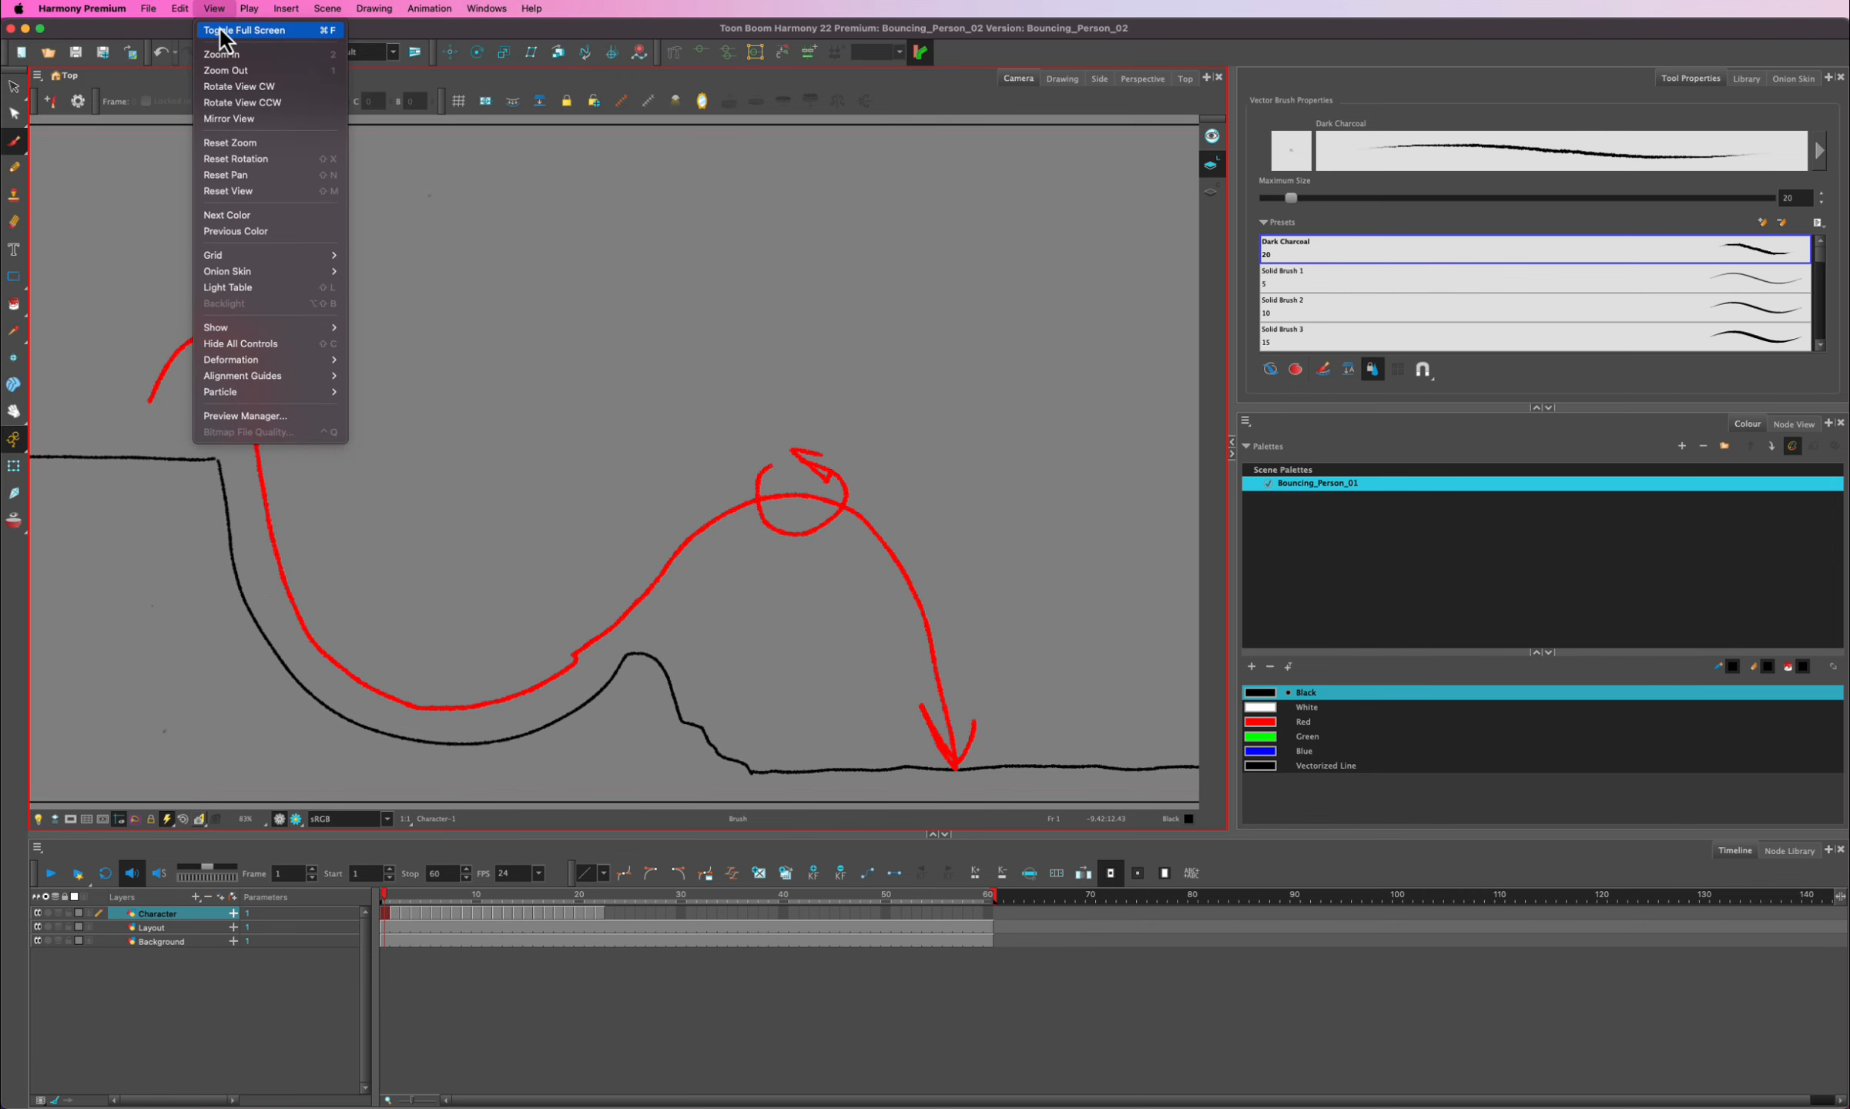
left_click(214, 10)
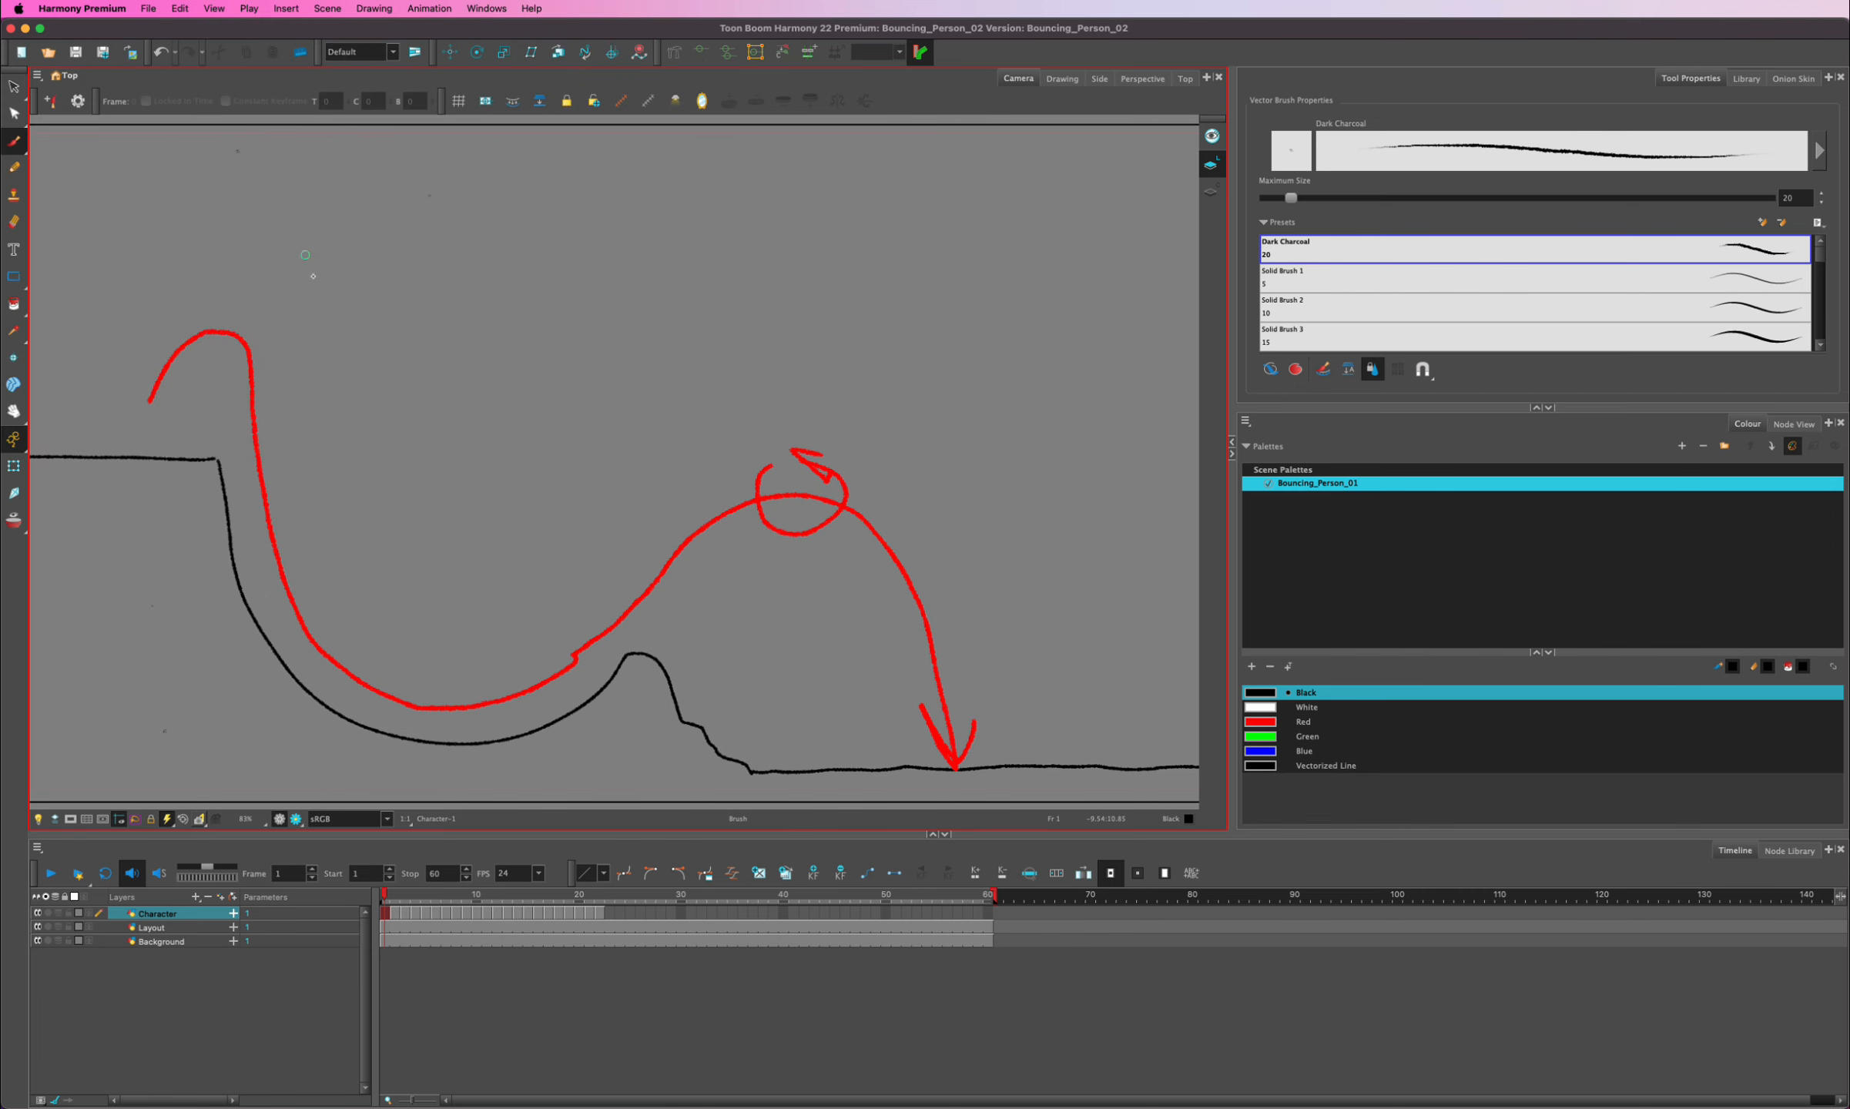
- Extend the exposure of the Character layer's first drawing by five frames
key("alt+s")
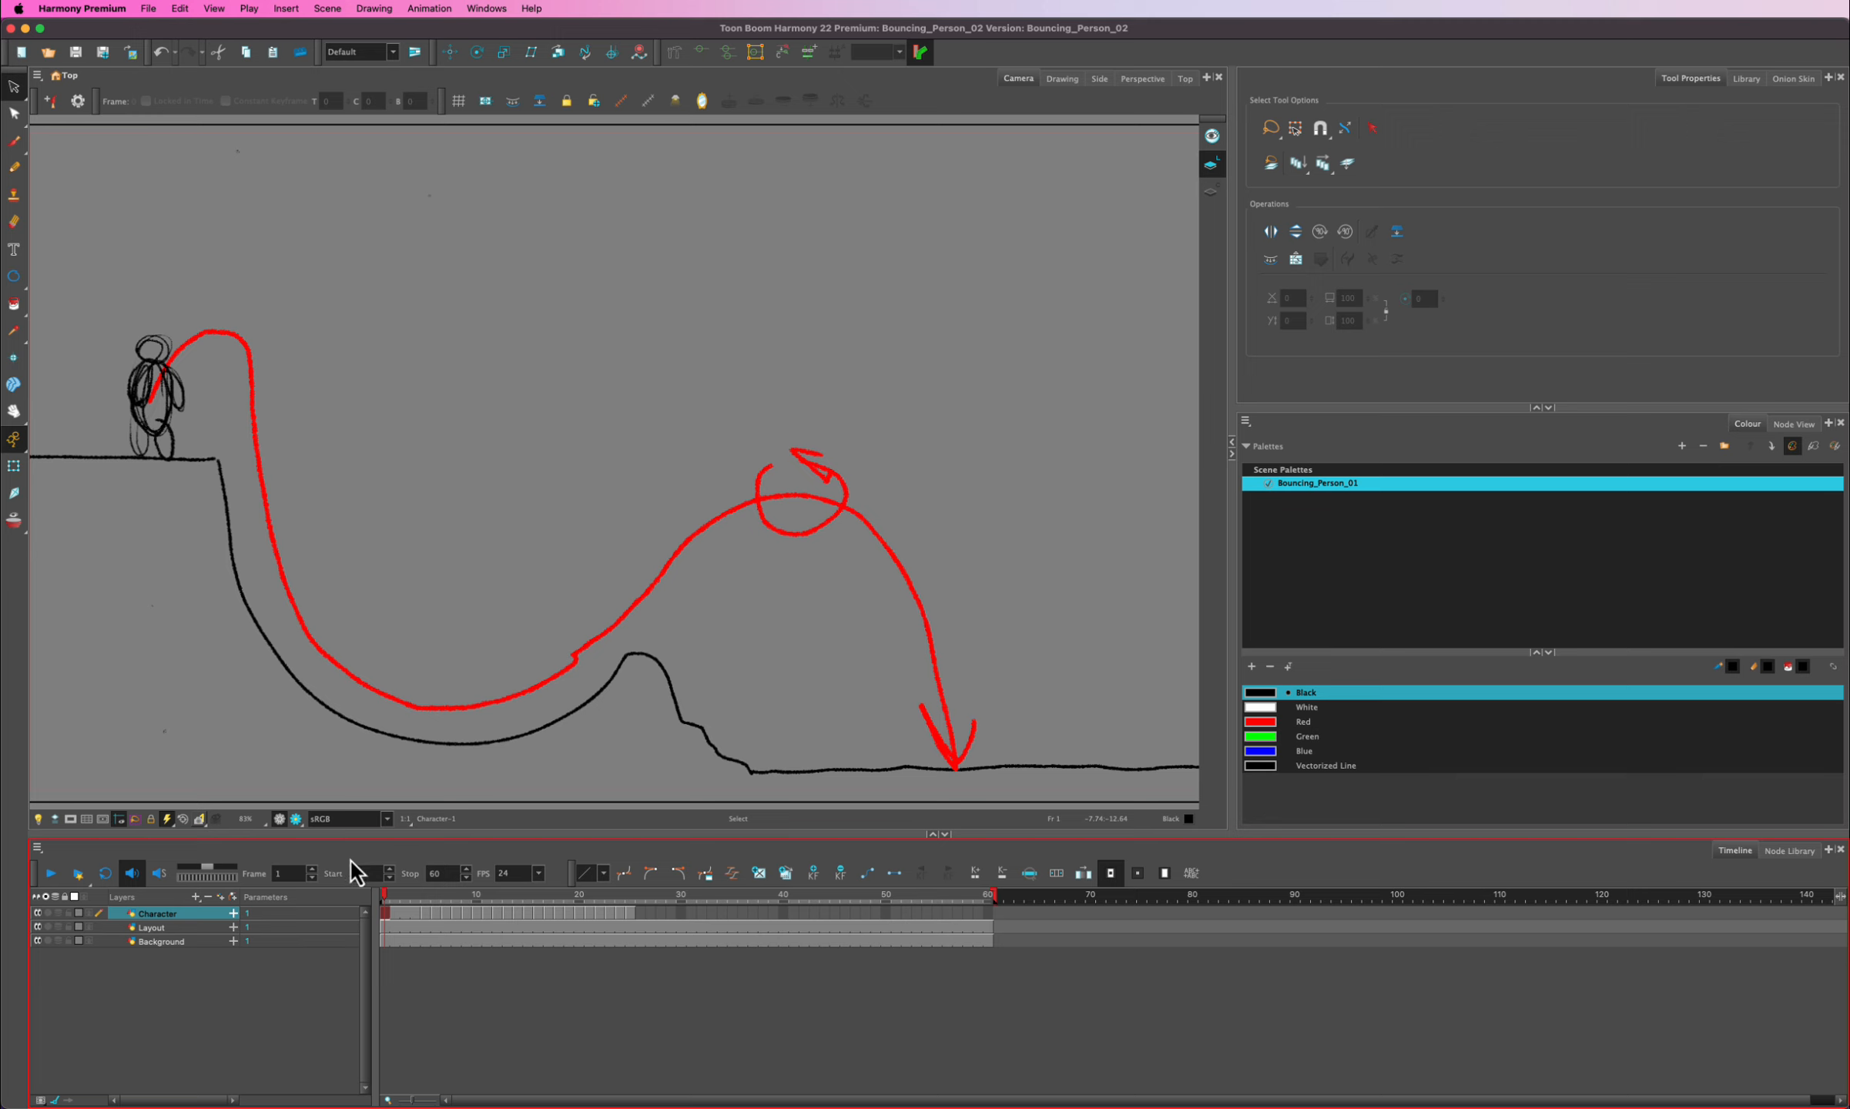
left_click(392, 914)
left_click(417, 912)
left_click(388, 913)
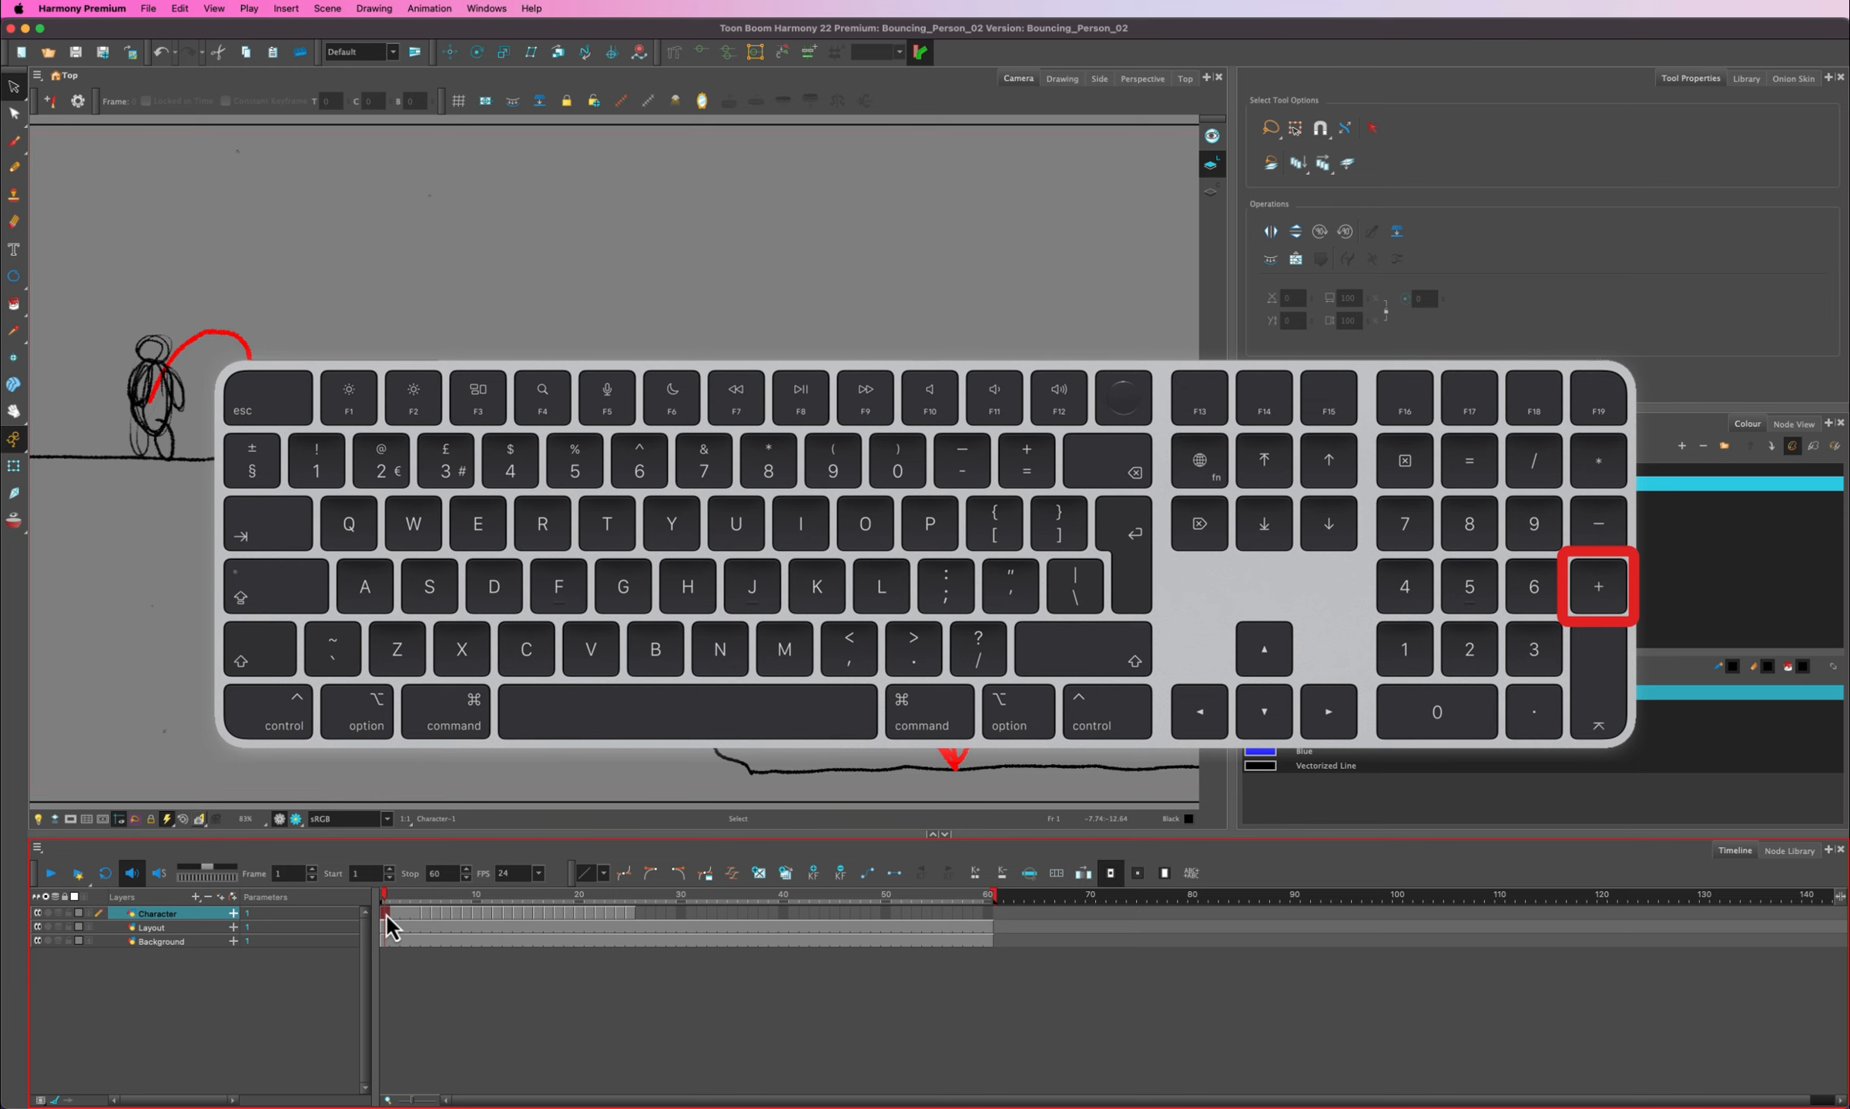
key("KP_Add")
key("KP_Add")
key("KP_Add")
key("KP_Add")
key("KP_Add")
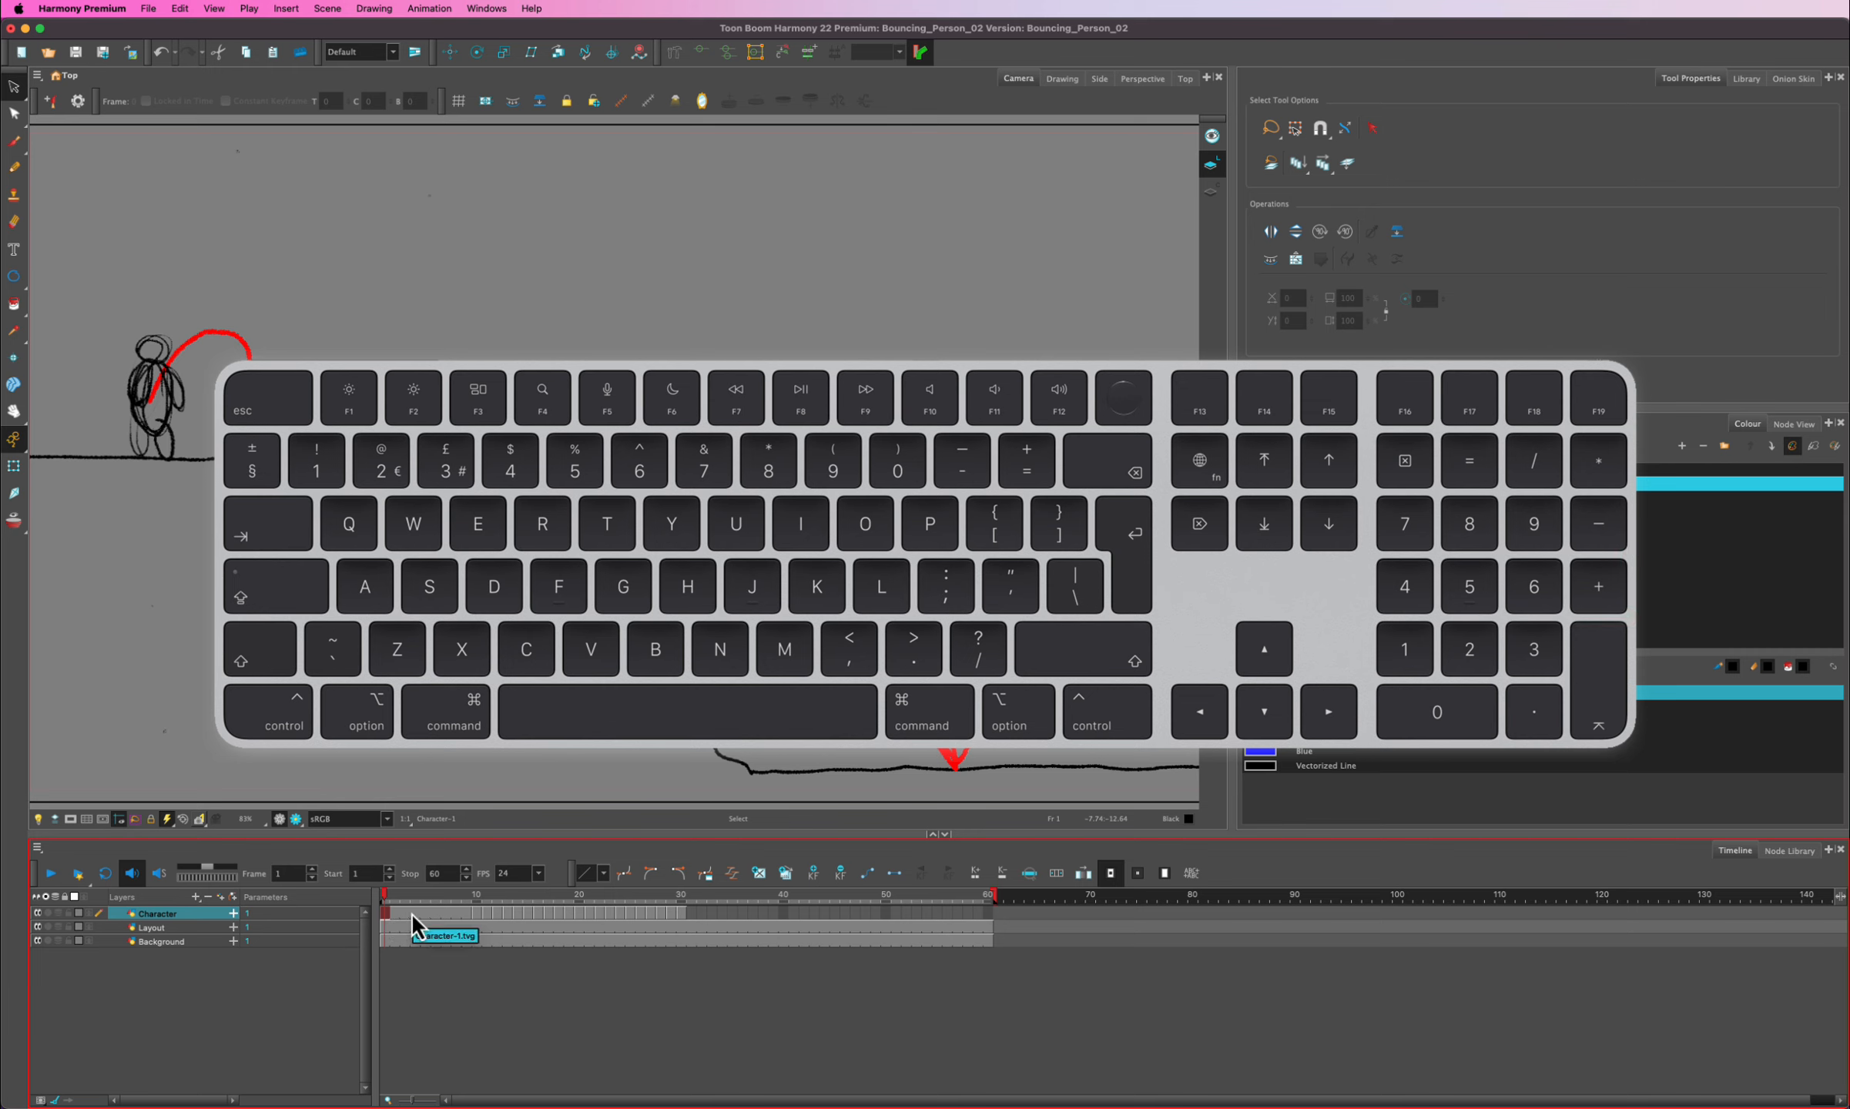
- Shorten the exposure of the Character layer's first drawing by four frames
key("KP_Subtract")
key("KP_Subtract")
key("KP_Subtract")
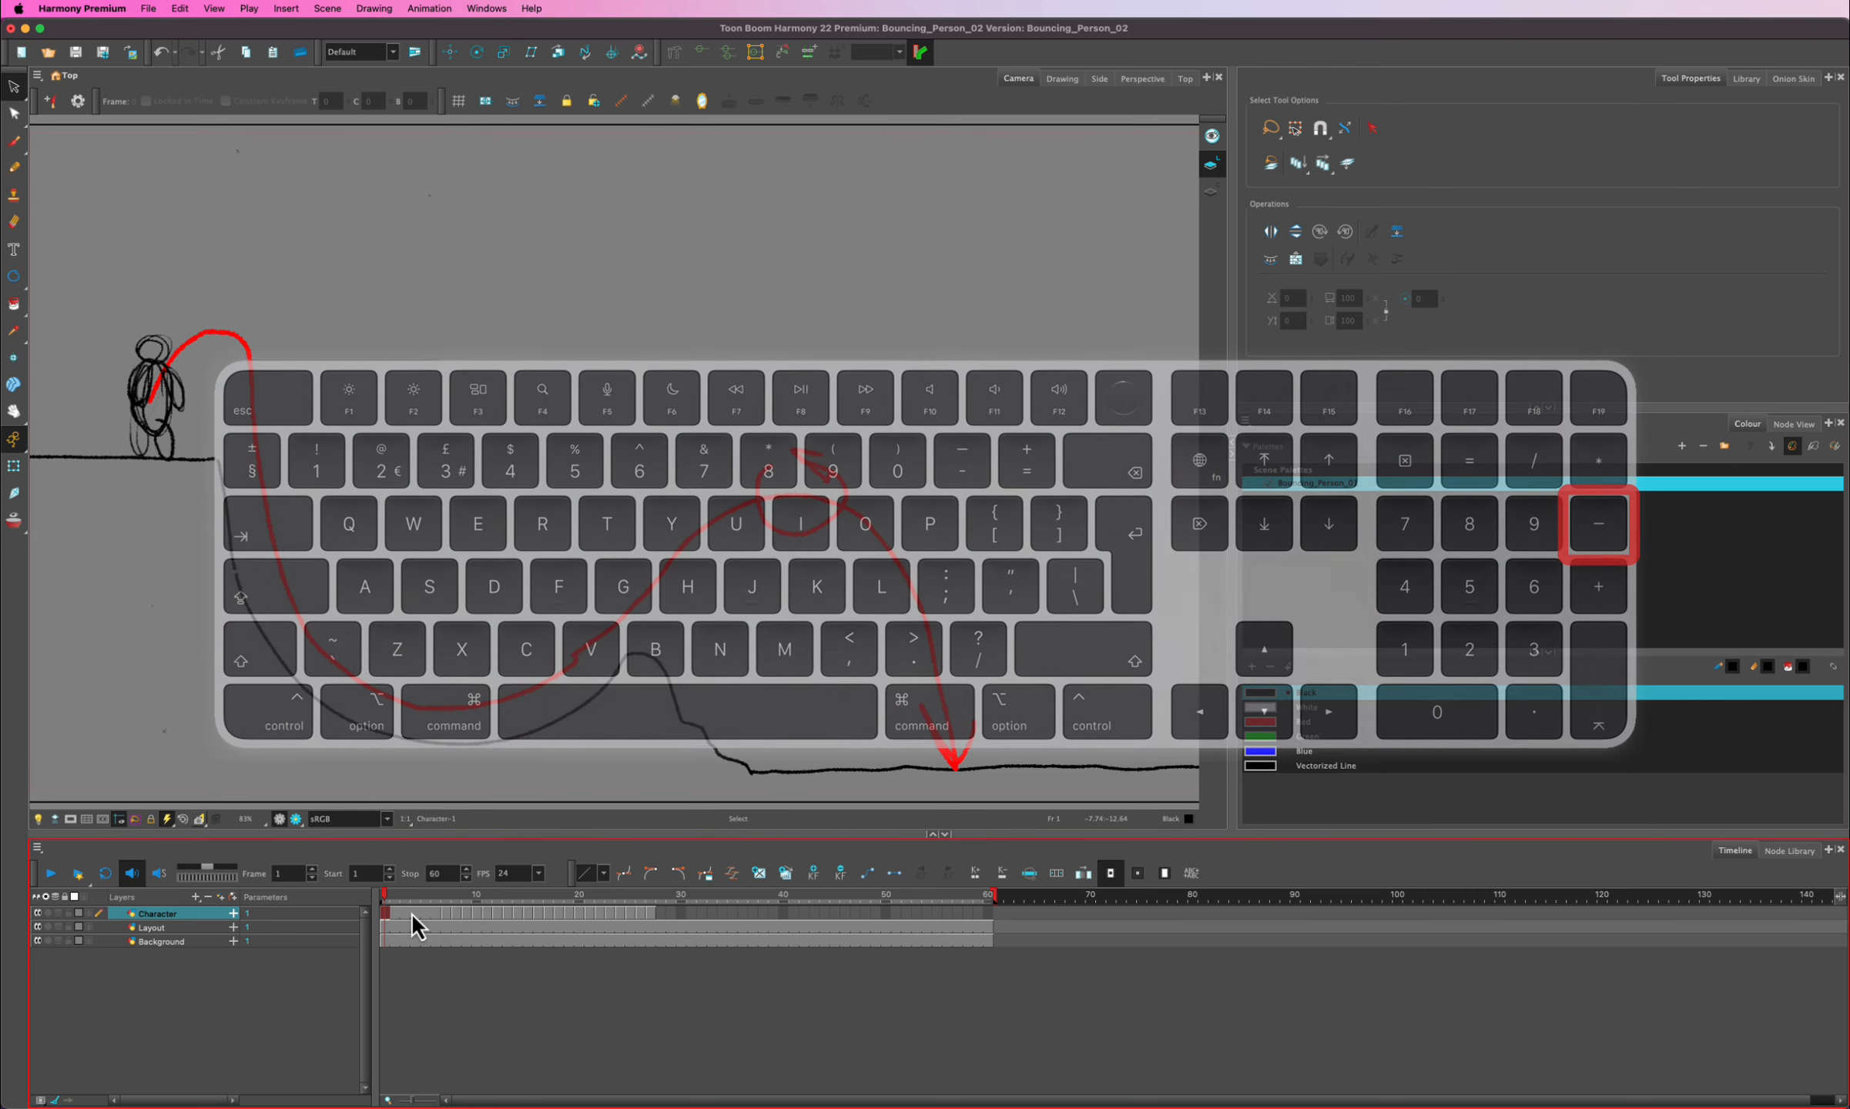
key("KP_Subtract")
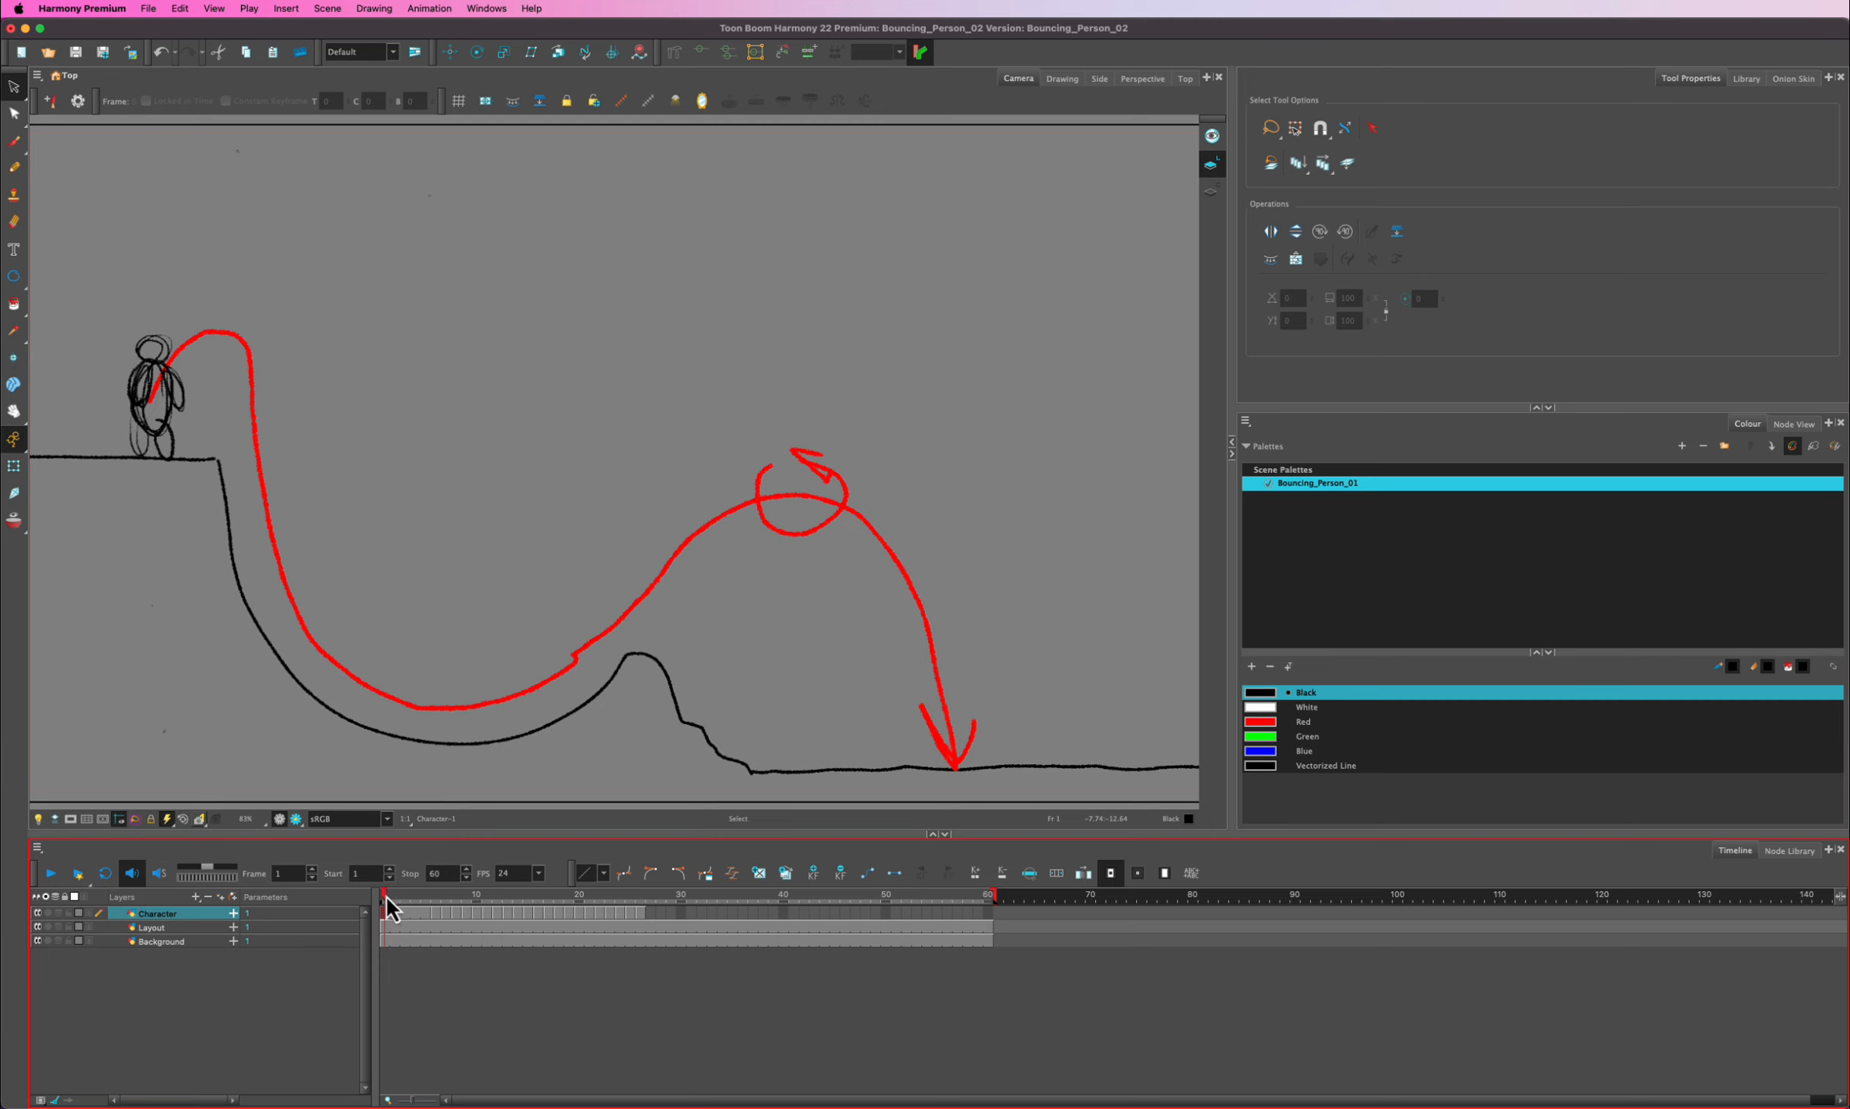
- From frame 11, shift all Character drawings slightly to the left together using Reposition All Drawings, and deselect the layer
mouse_move(422, 899)
left_mouse_down()
mouse_move(387, 901)
mouse_move(504, 899)
mouse_move(424, 895)
mouse_move(490, 910)
mouse_move(487, 895)
left_mouse_up()
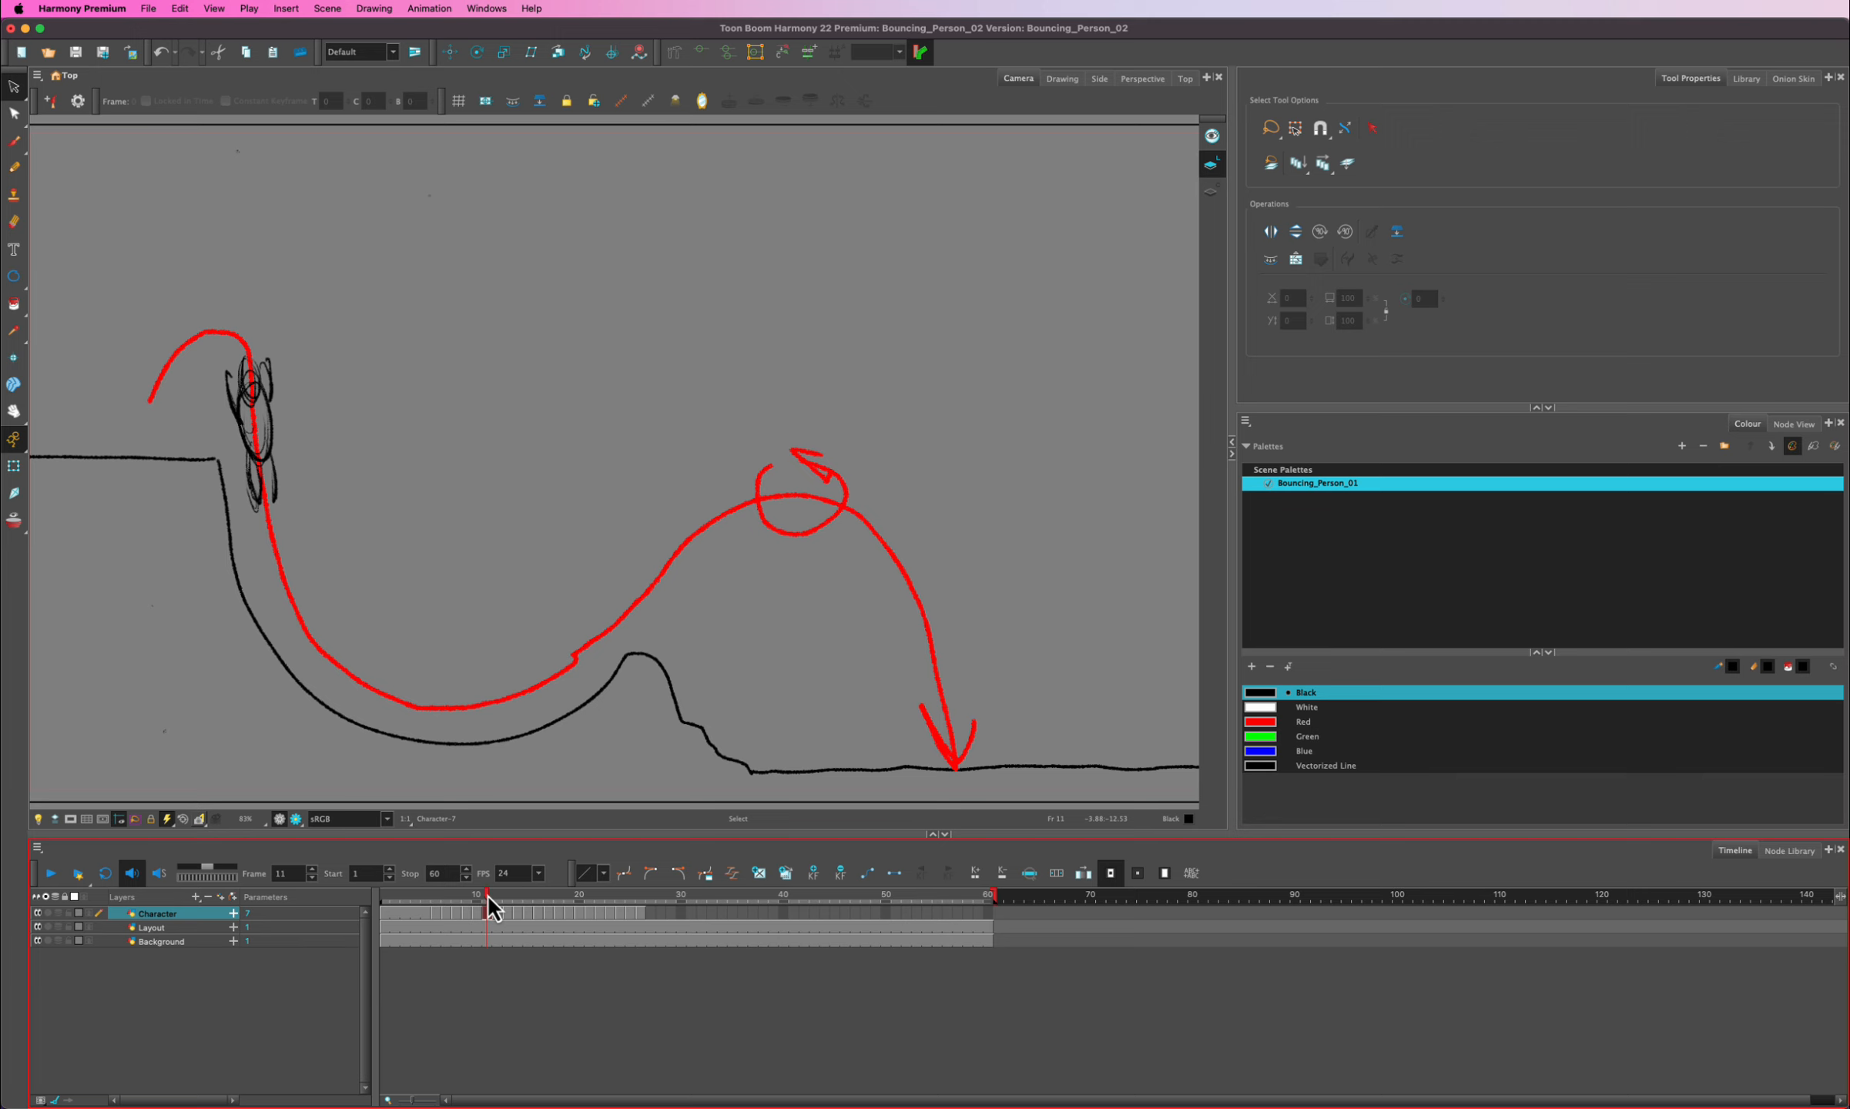
mouse_move(488, 897)
left_mouse_down()
mouse_move(422, 897)
mouse_move(503, 904)
mouse_move(489, 899)
left_mouse_up()
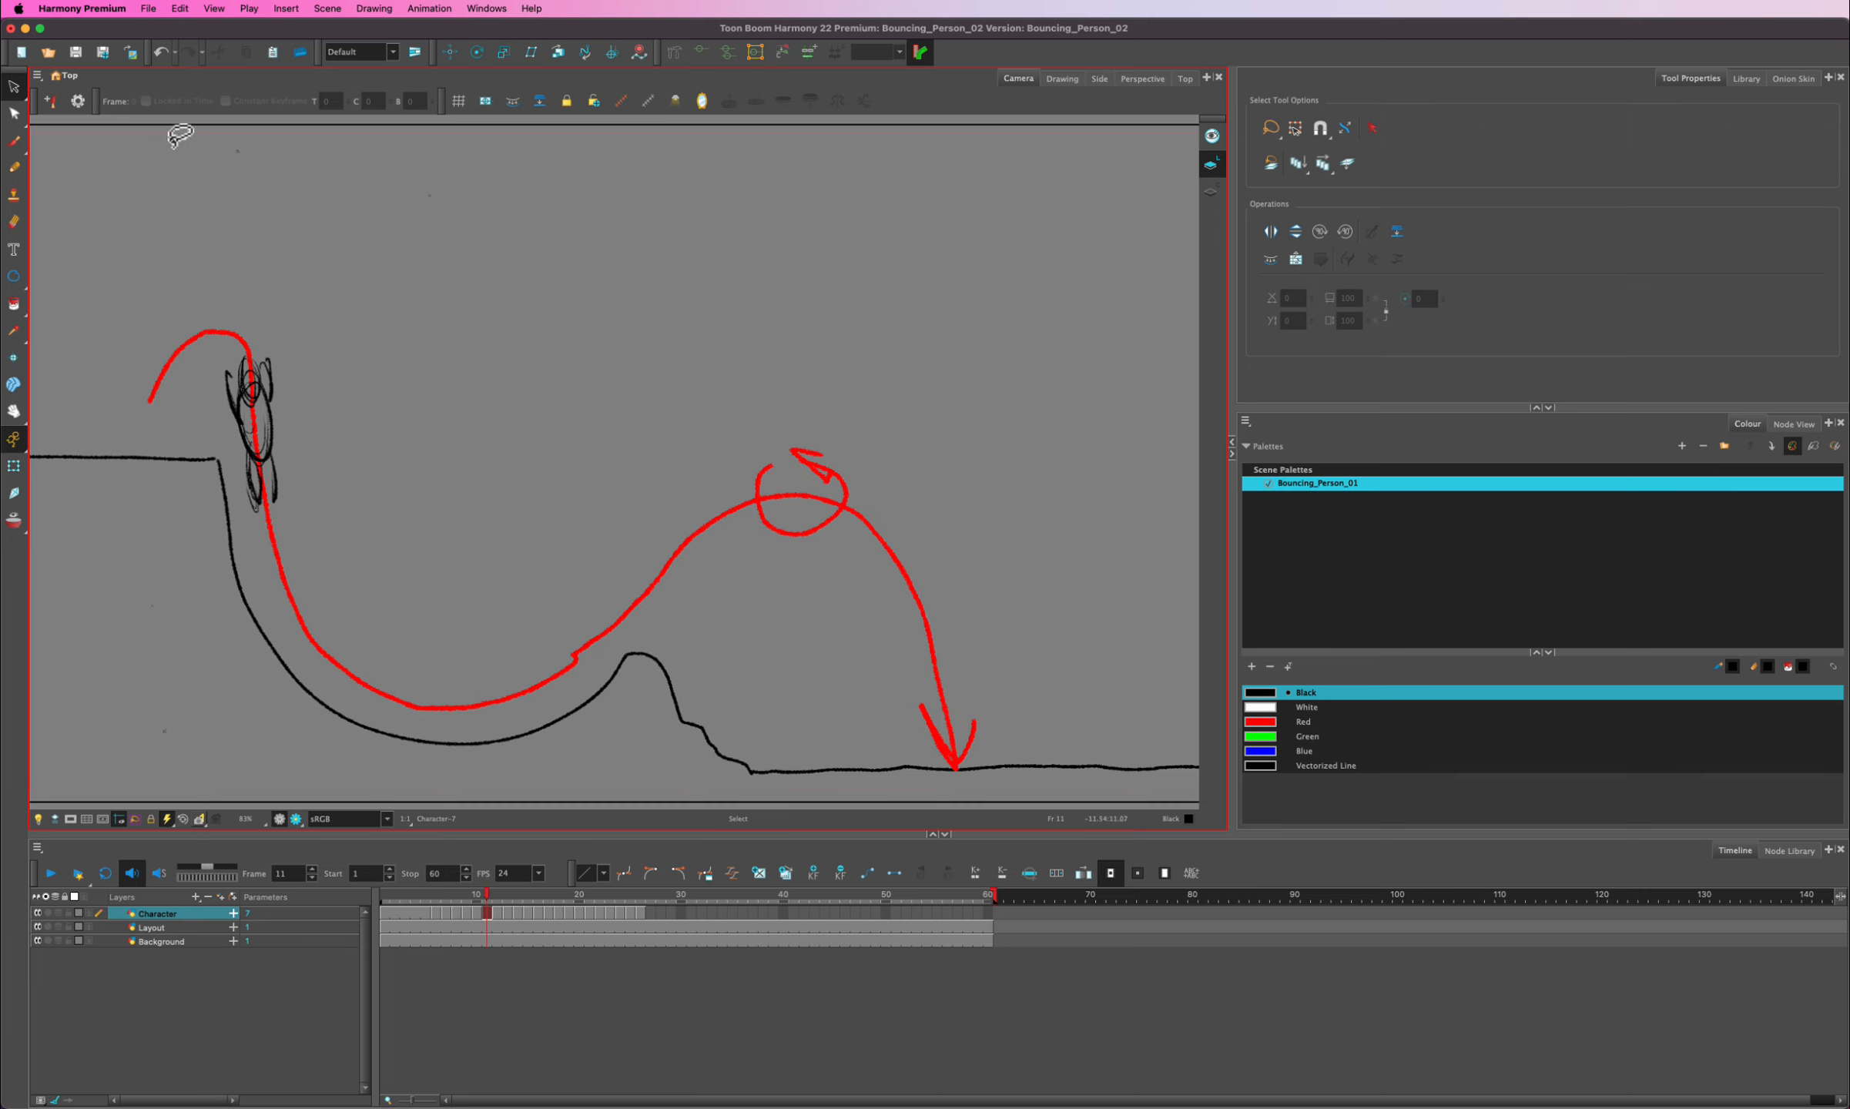
left_click(15, 96)
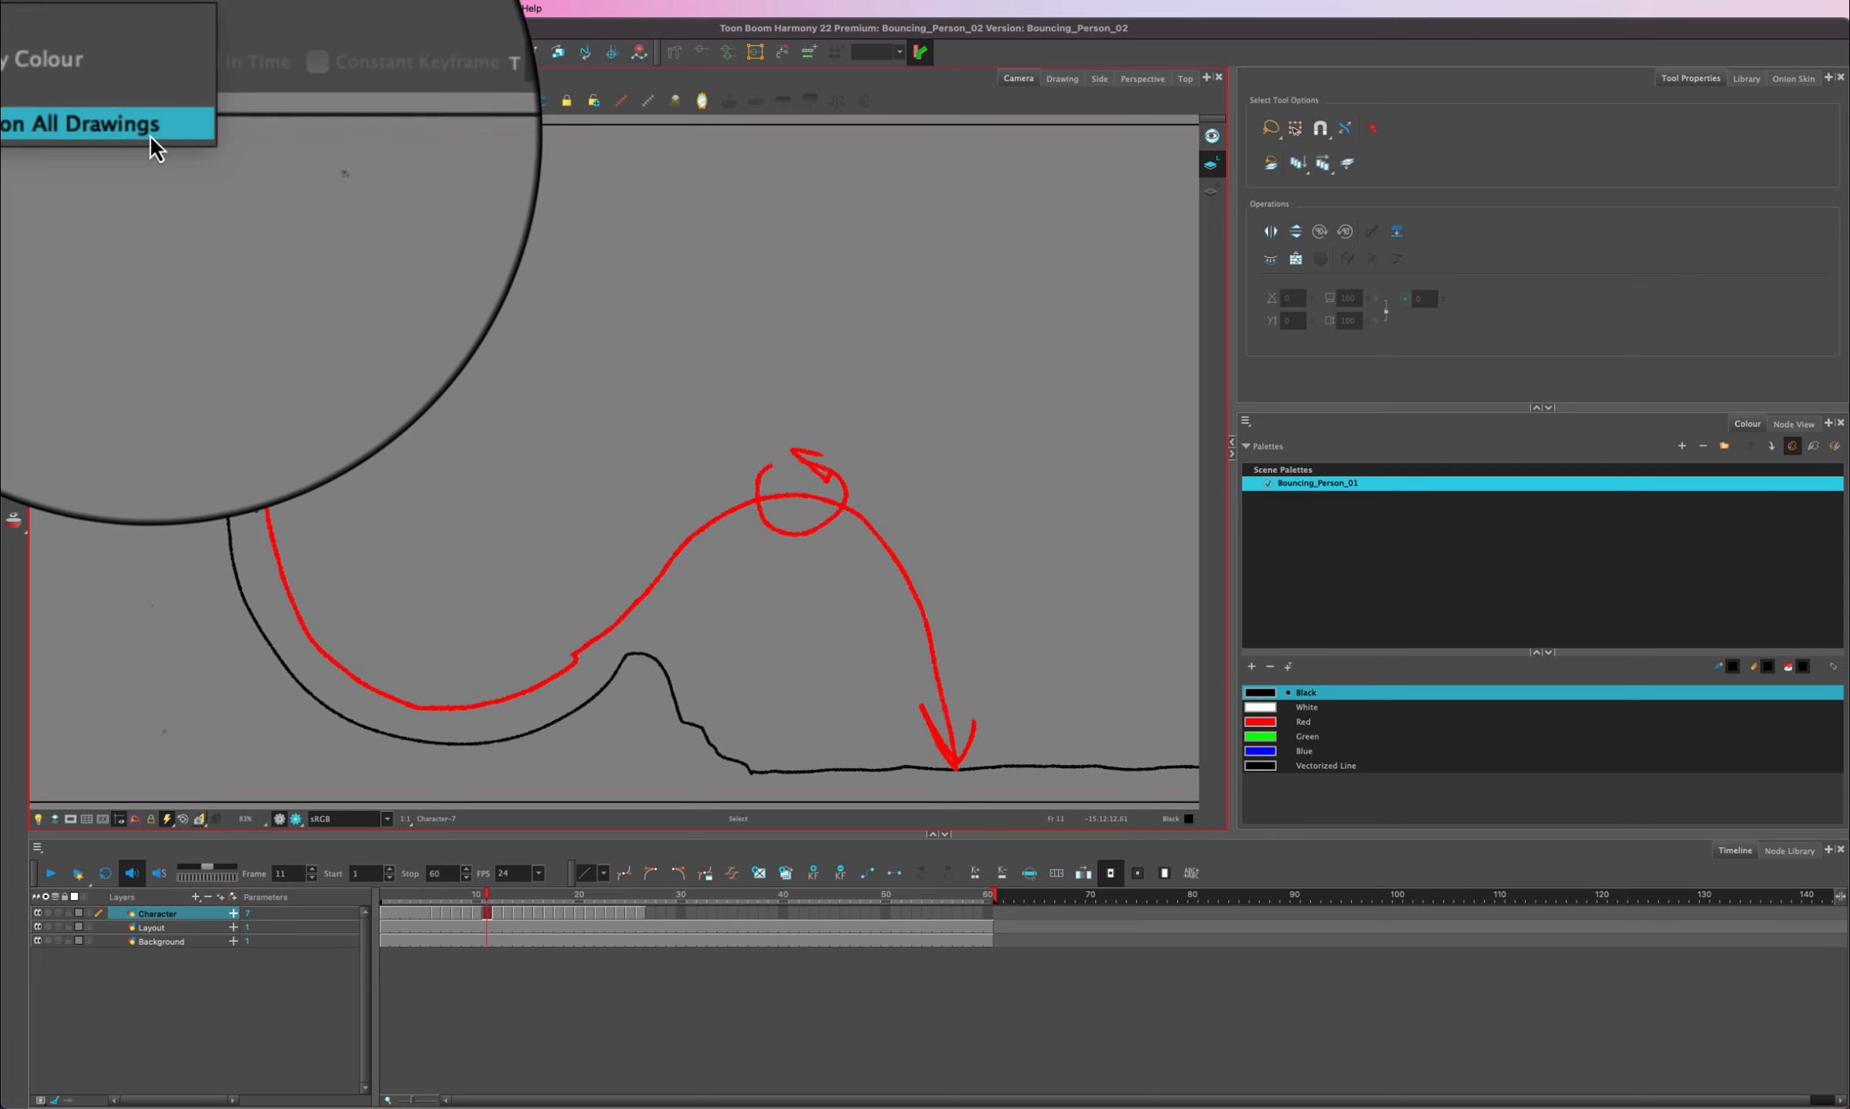
left_click(70, 127)
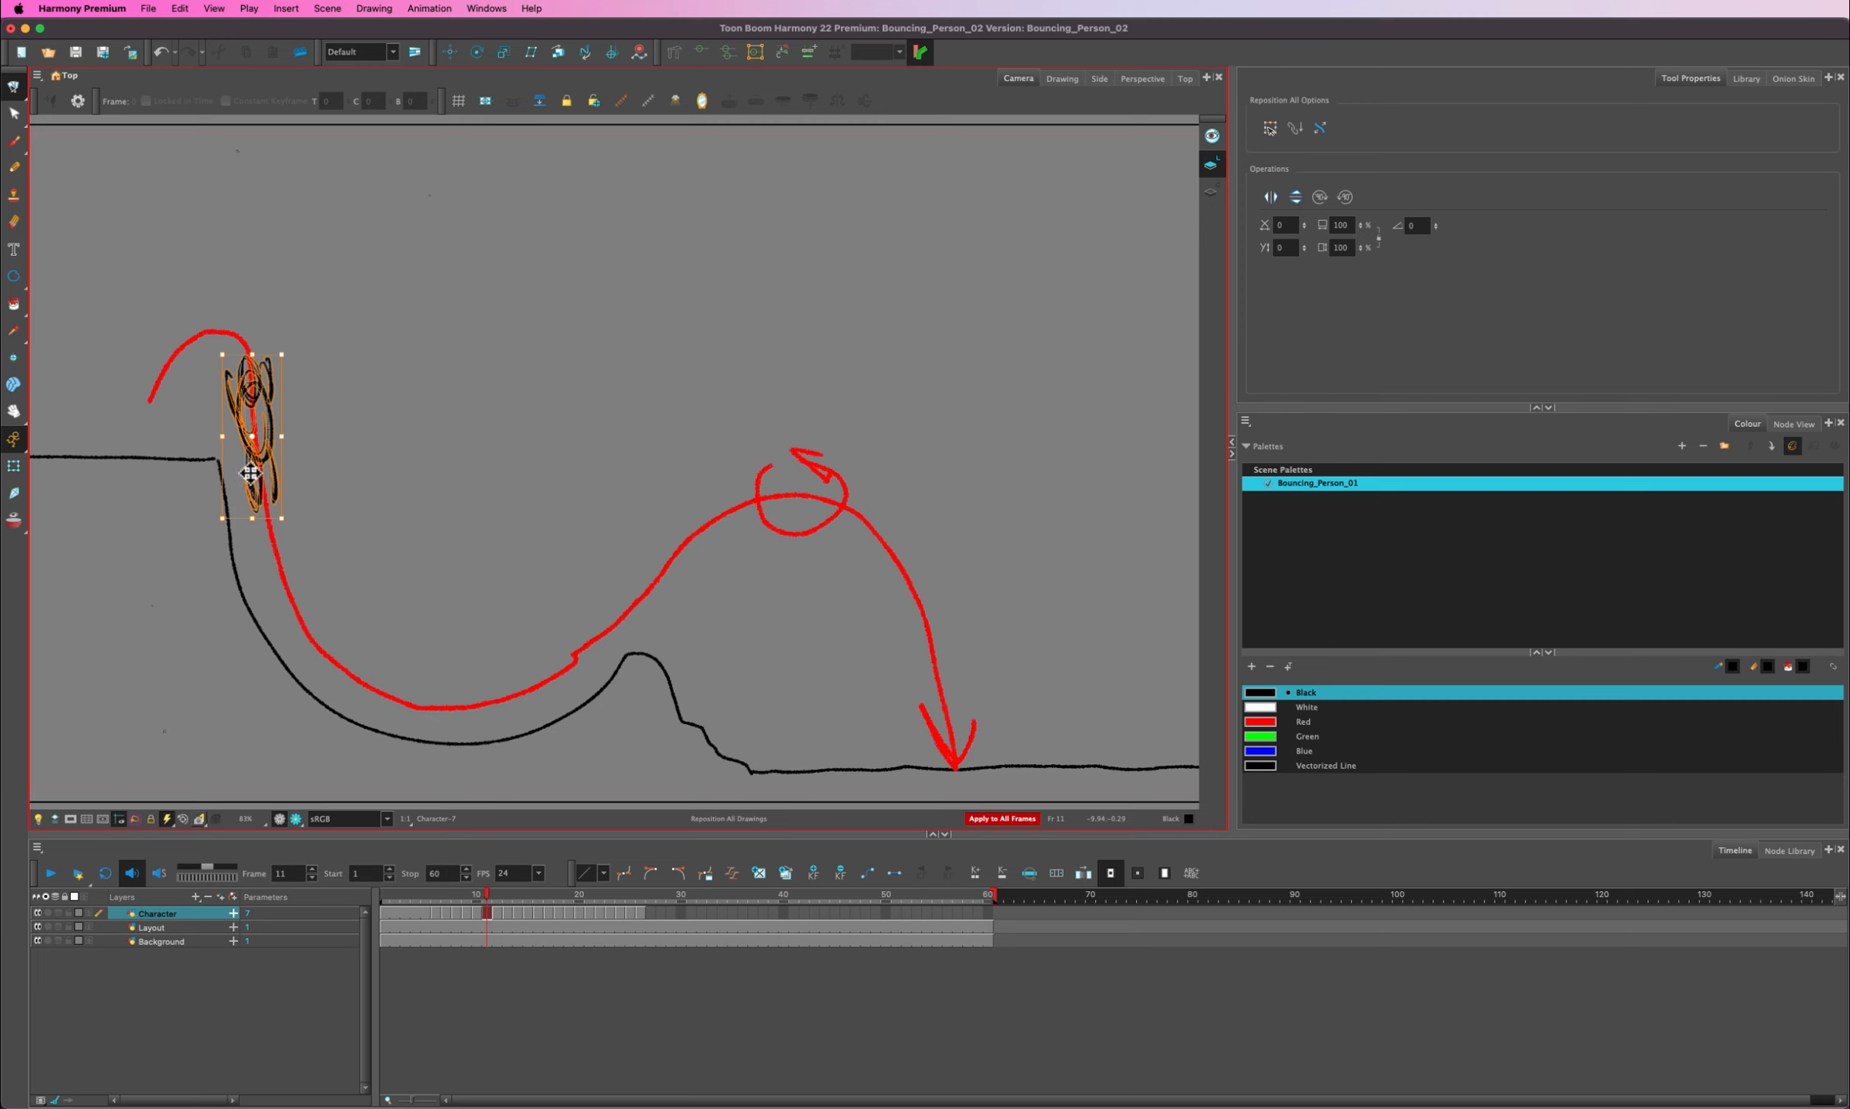
left_click_drag(249, 470, 229, 470)
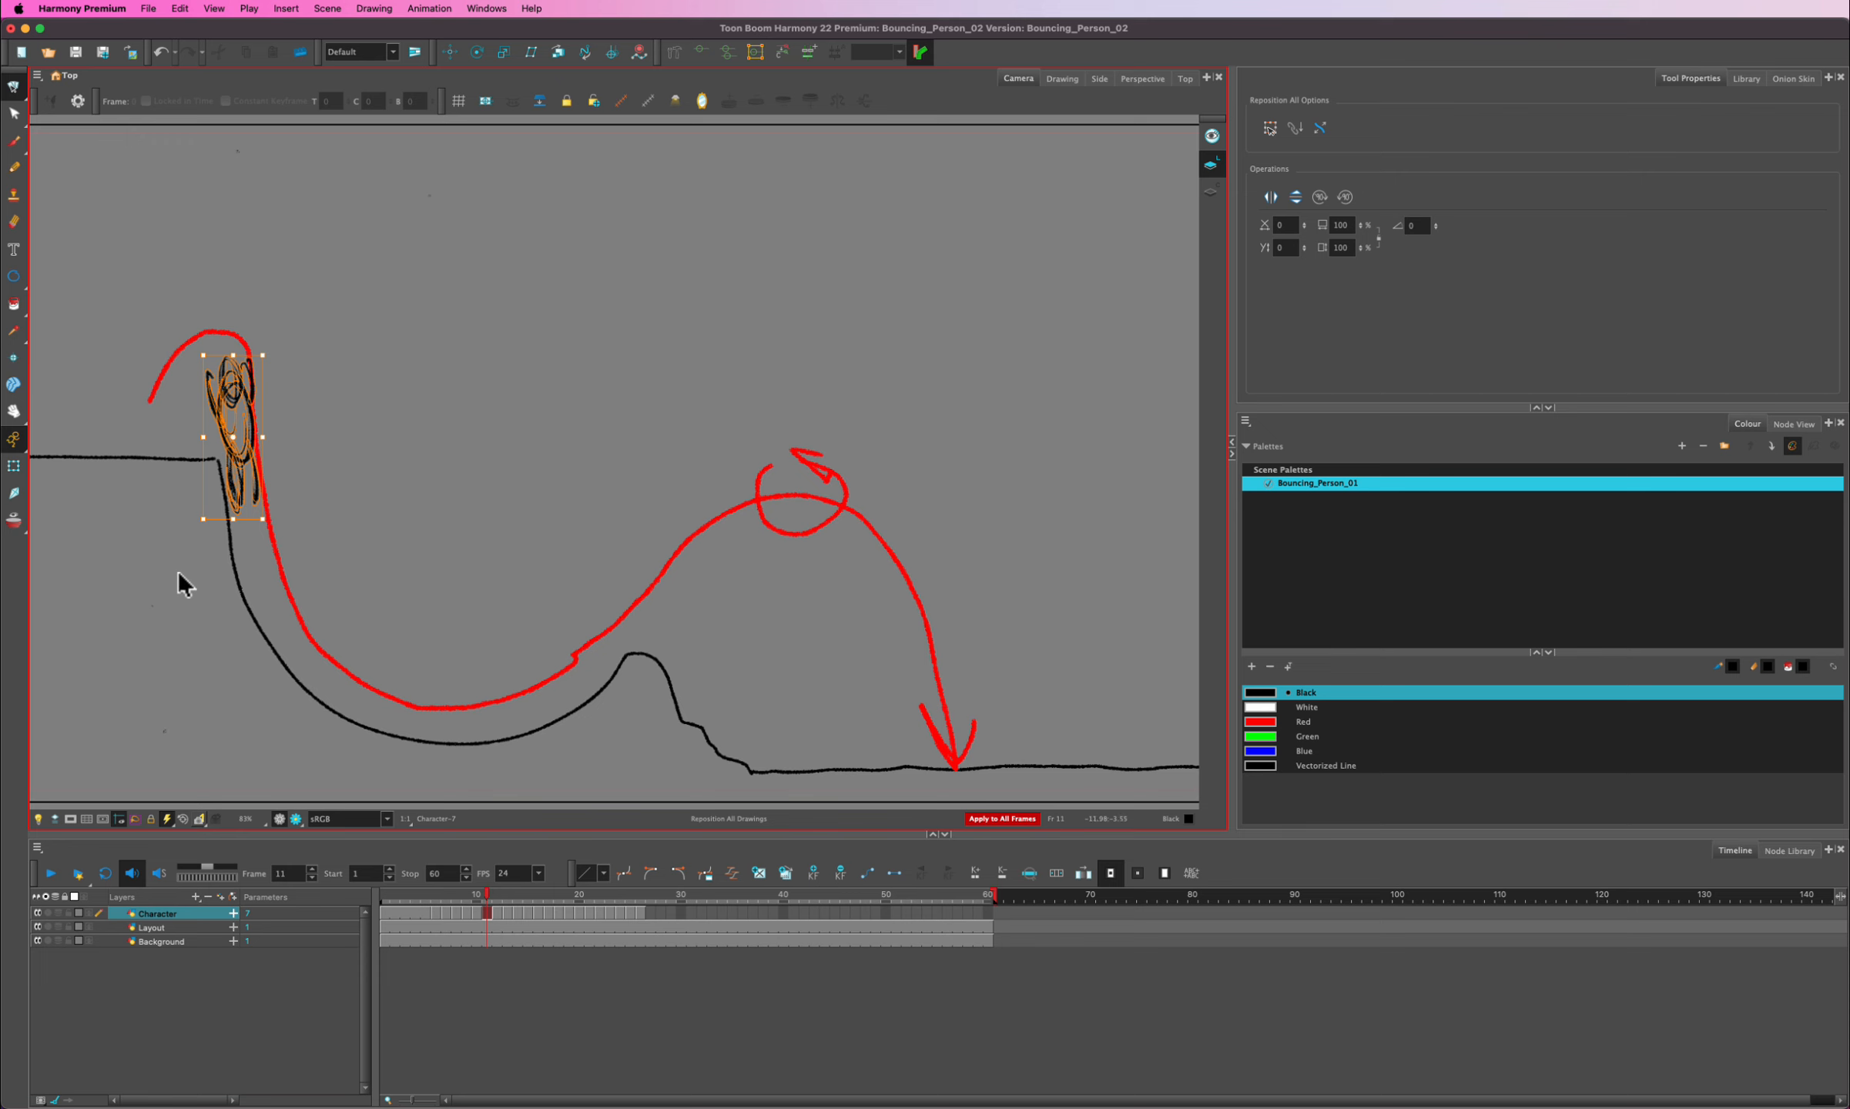
left_click(301, 979)
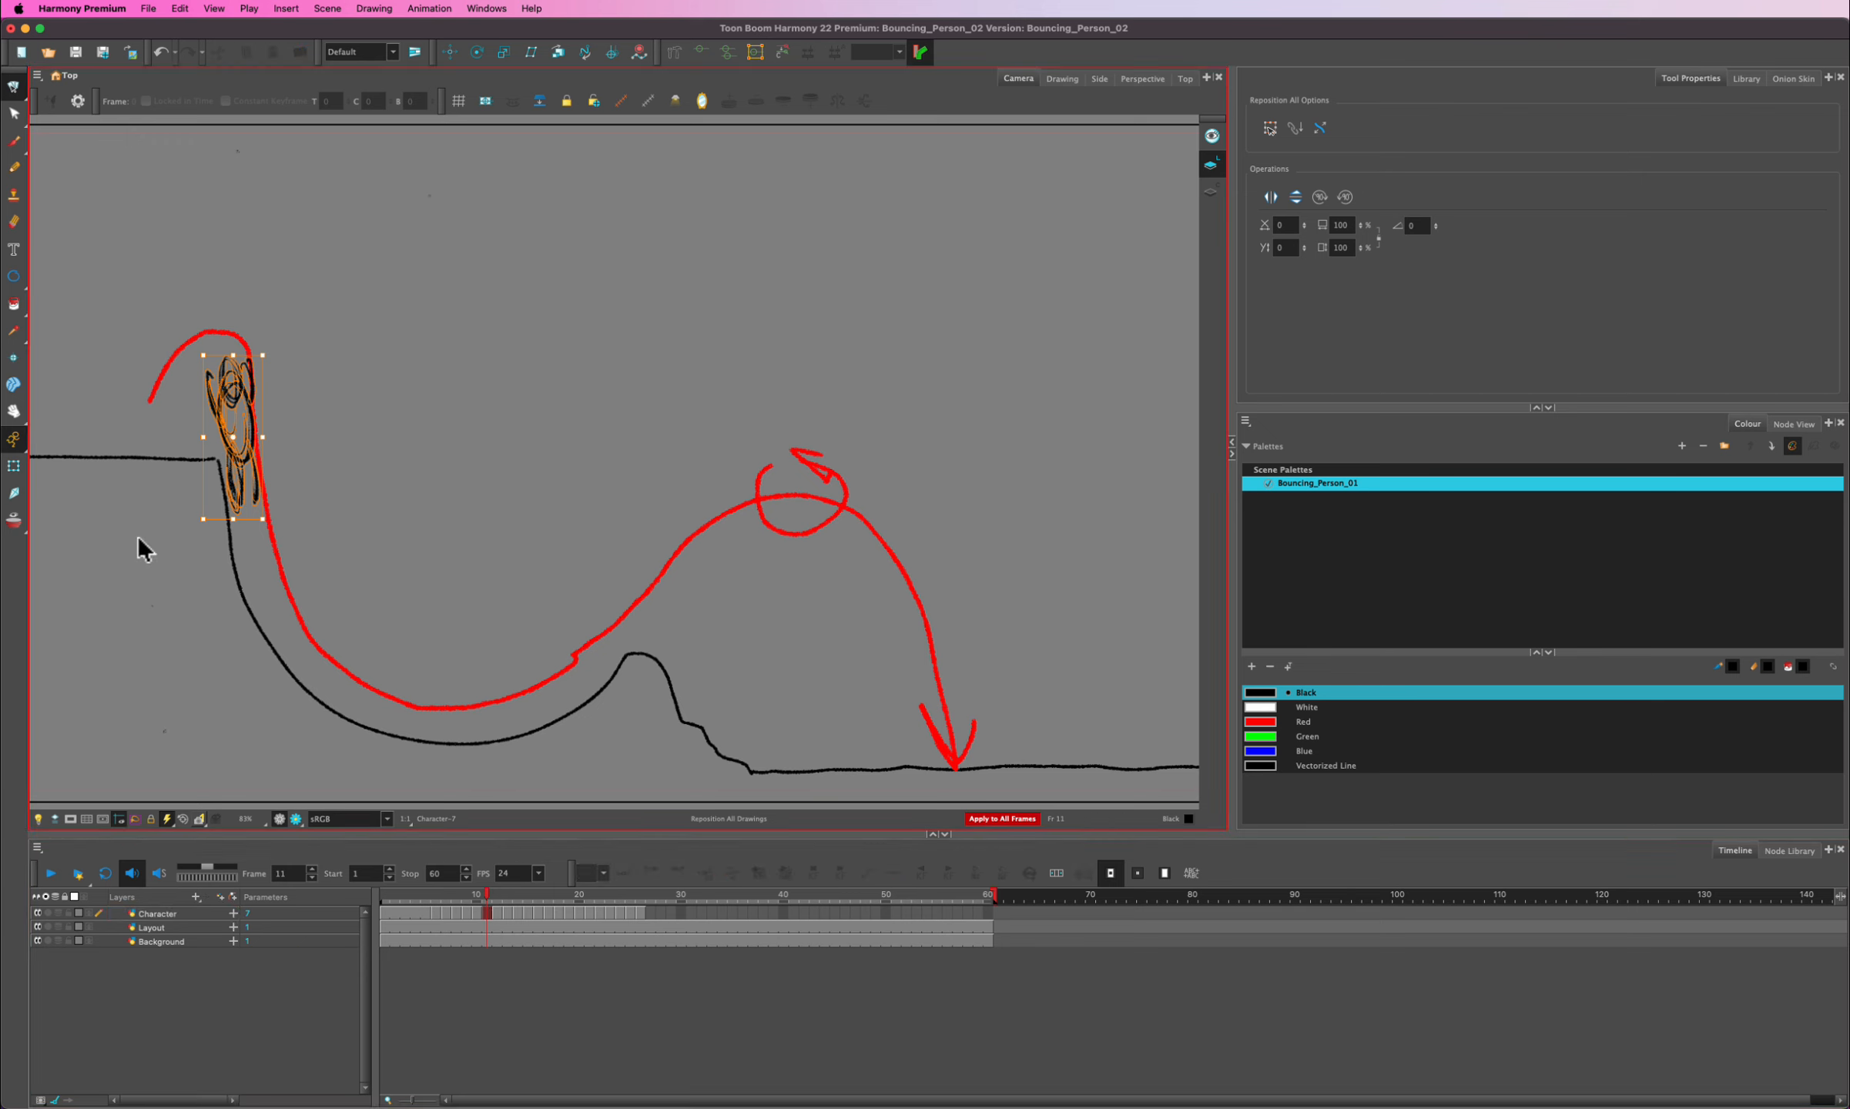
- Switch back to the Select tool and hide the Layout layer with the red motion path
left_click(11, 89)
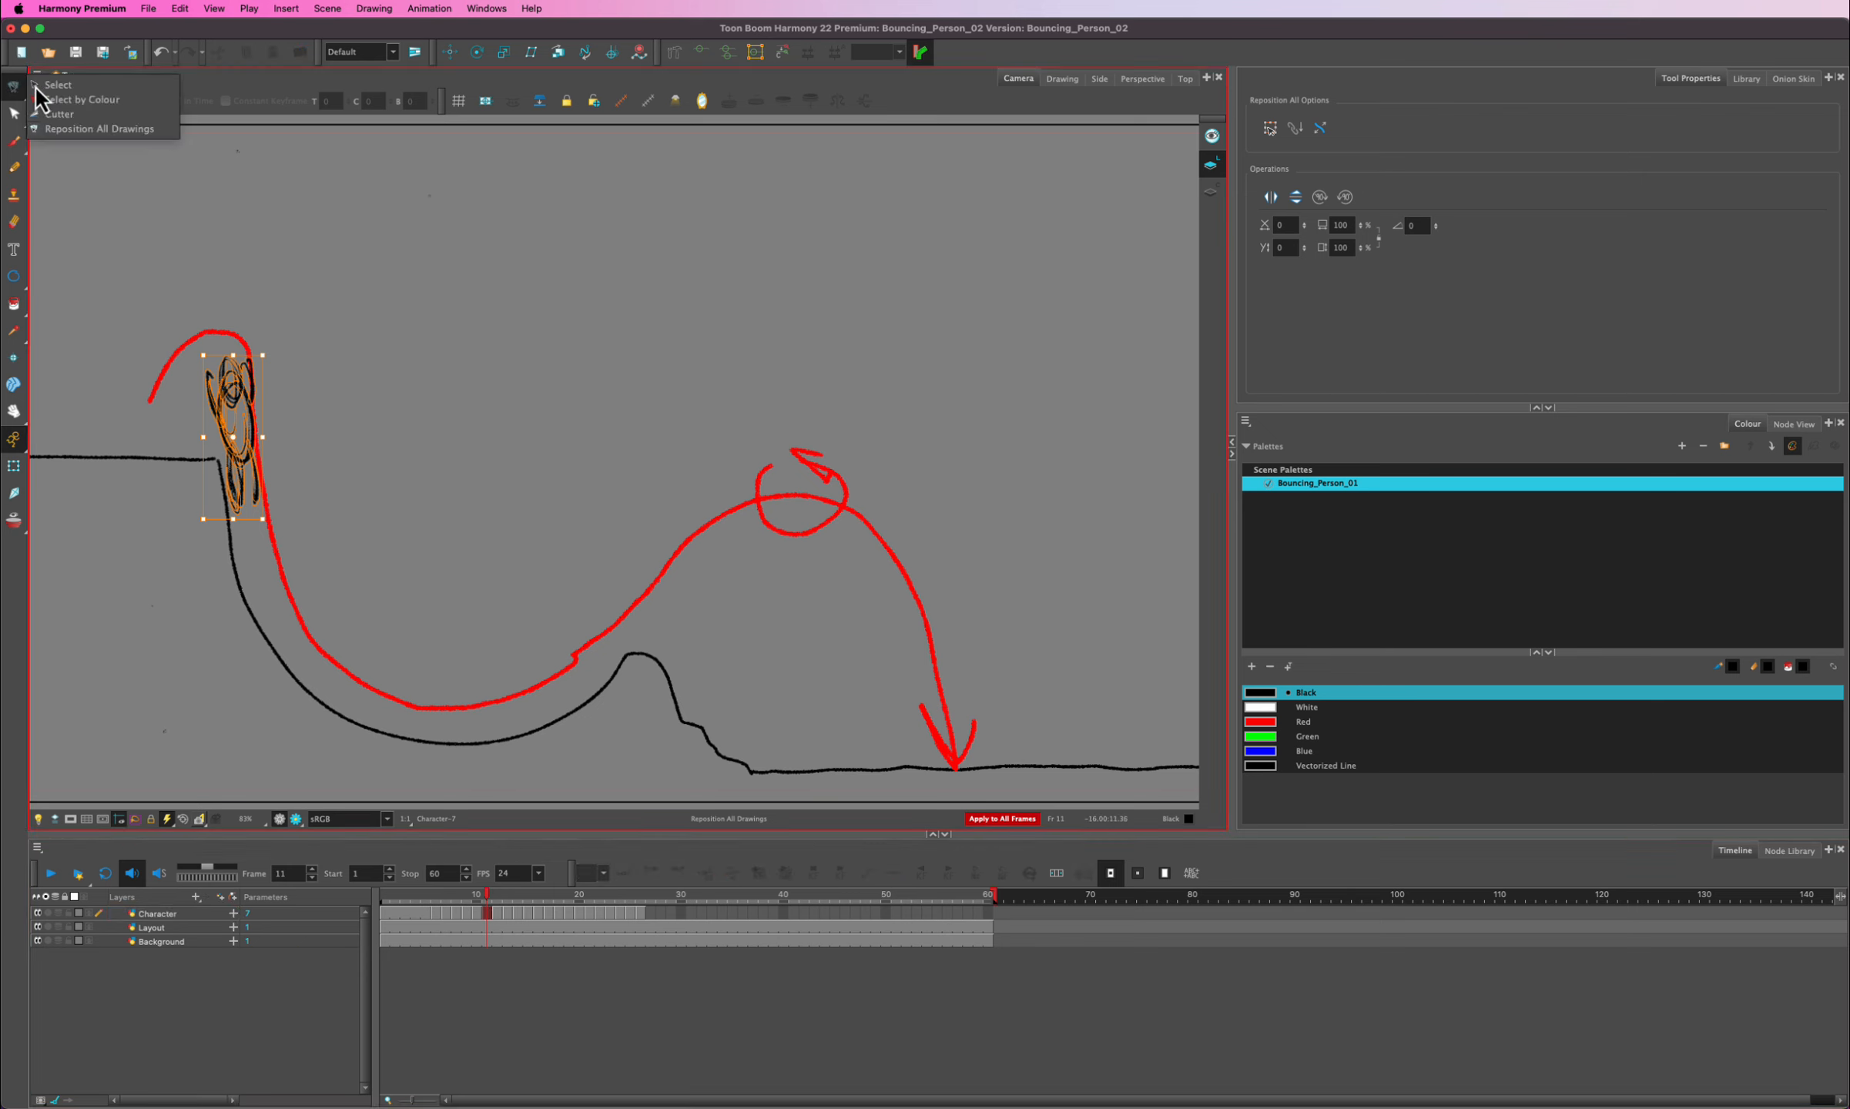
left_click(65, 115)
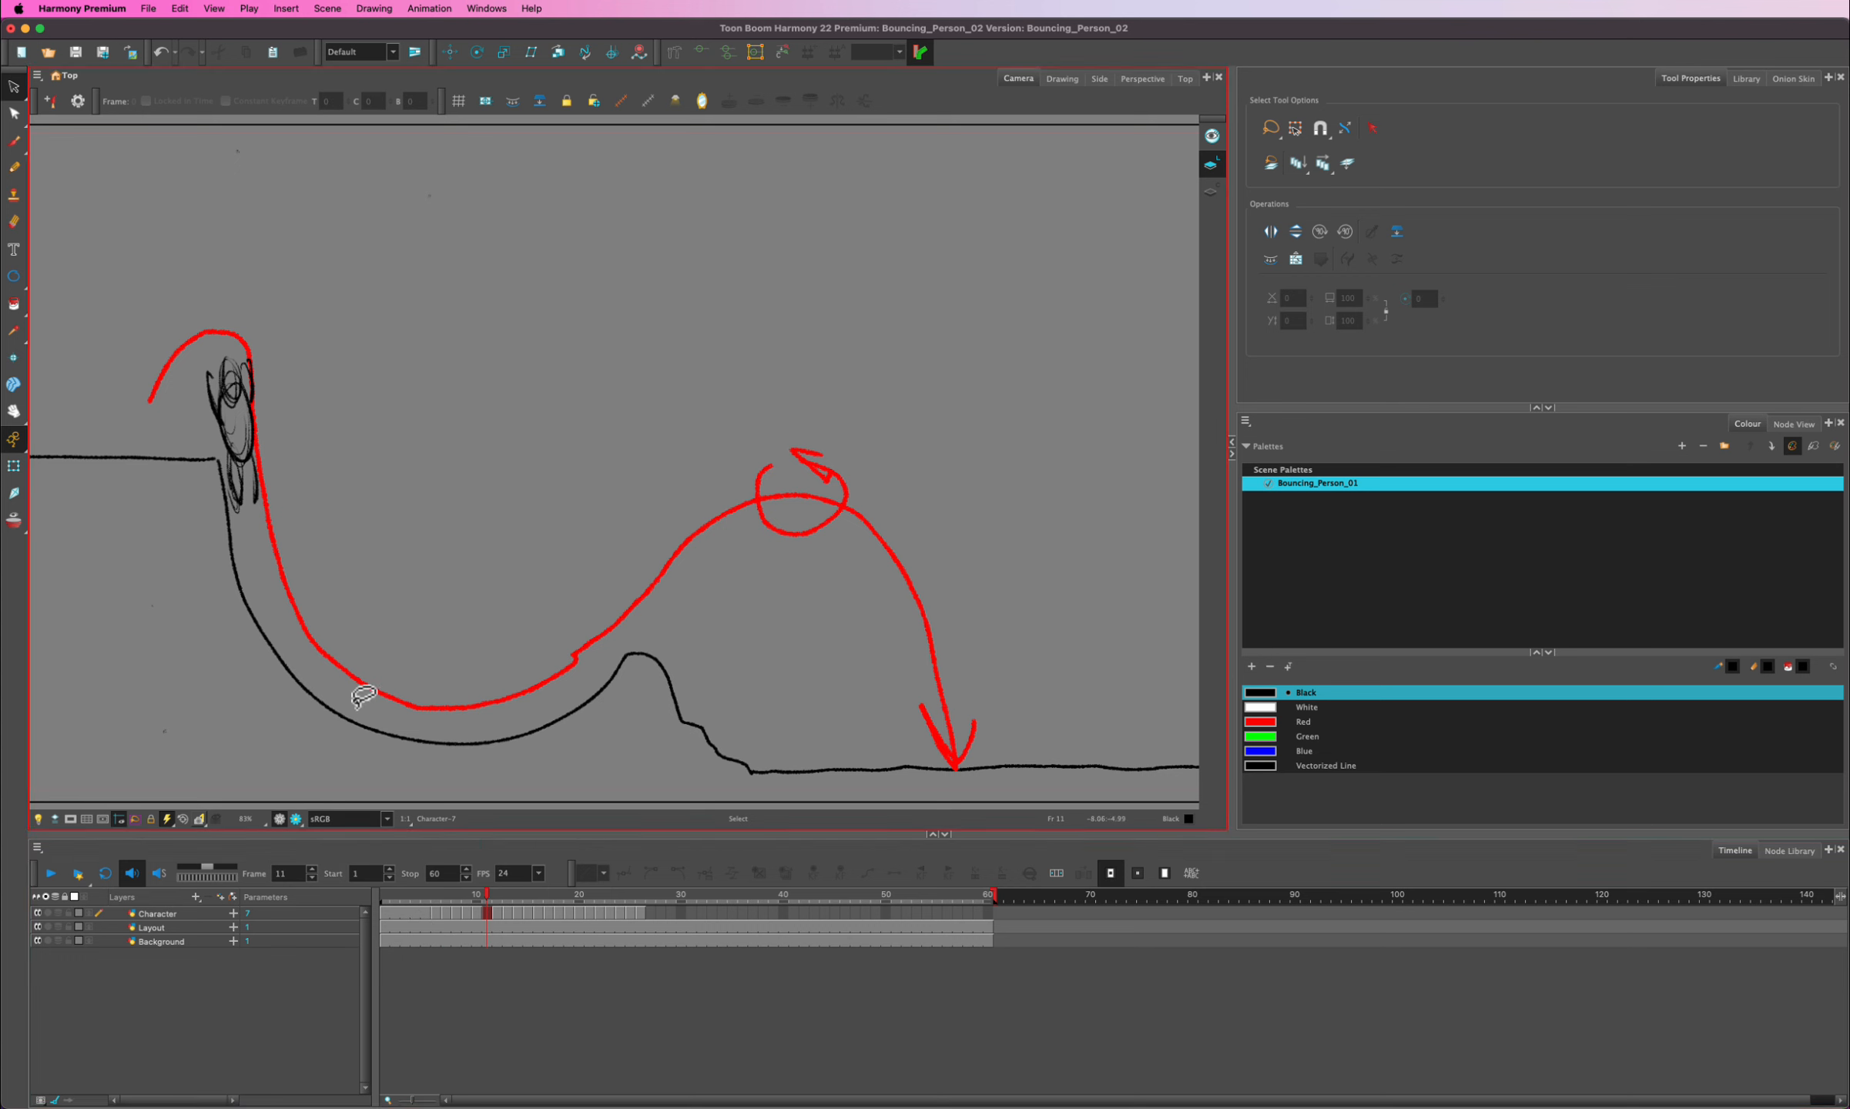
mouse_move(486, 895)
left_mouse_down()
mouse_move(428, 895)
mouse_move(486, 896)
left_mouse_up()
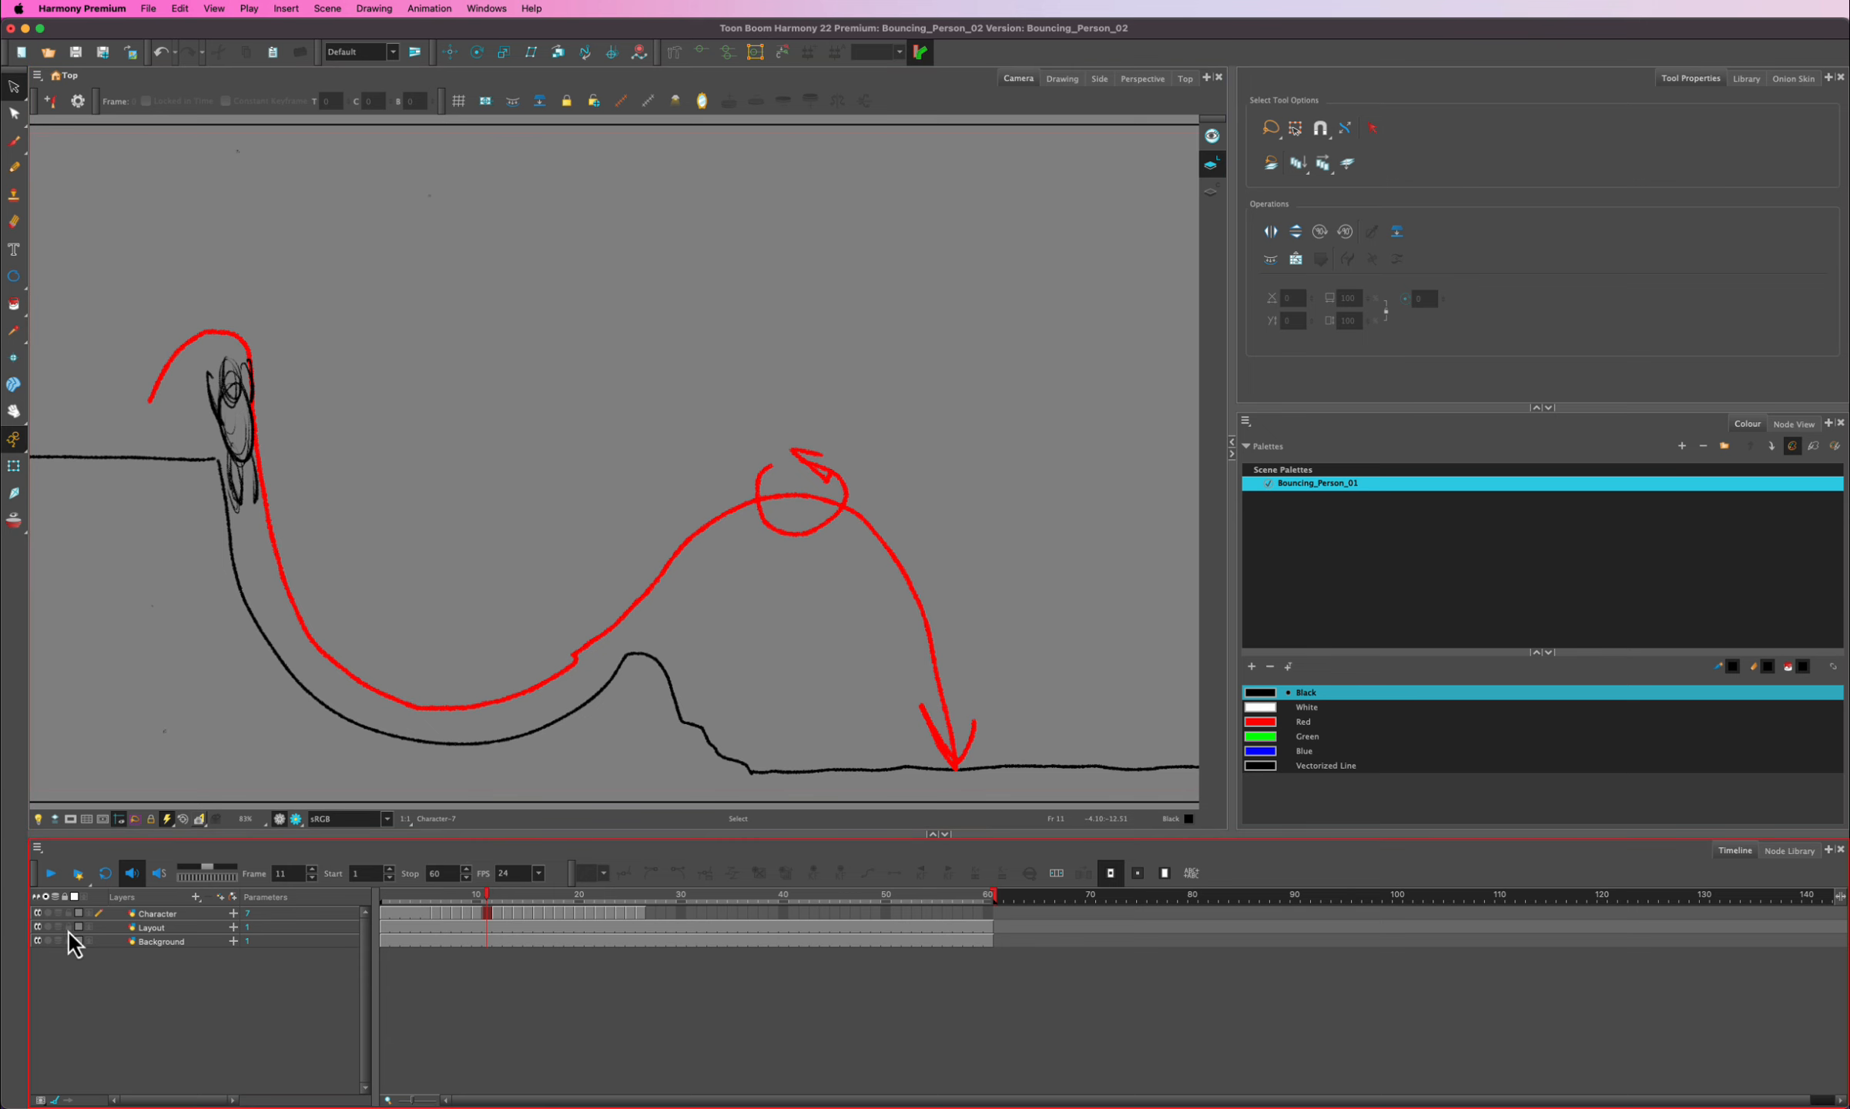
left_click(37, 928)
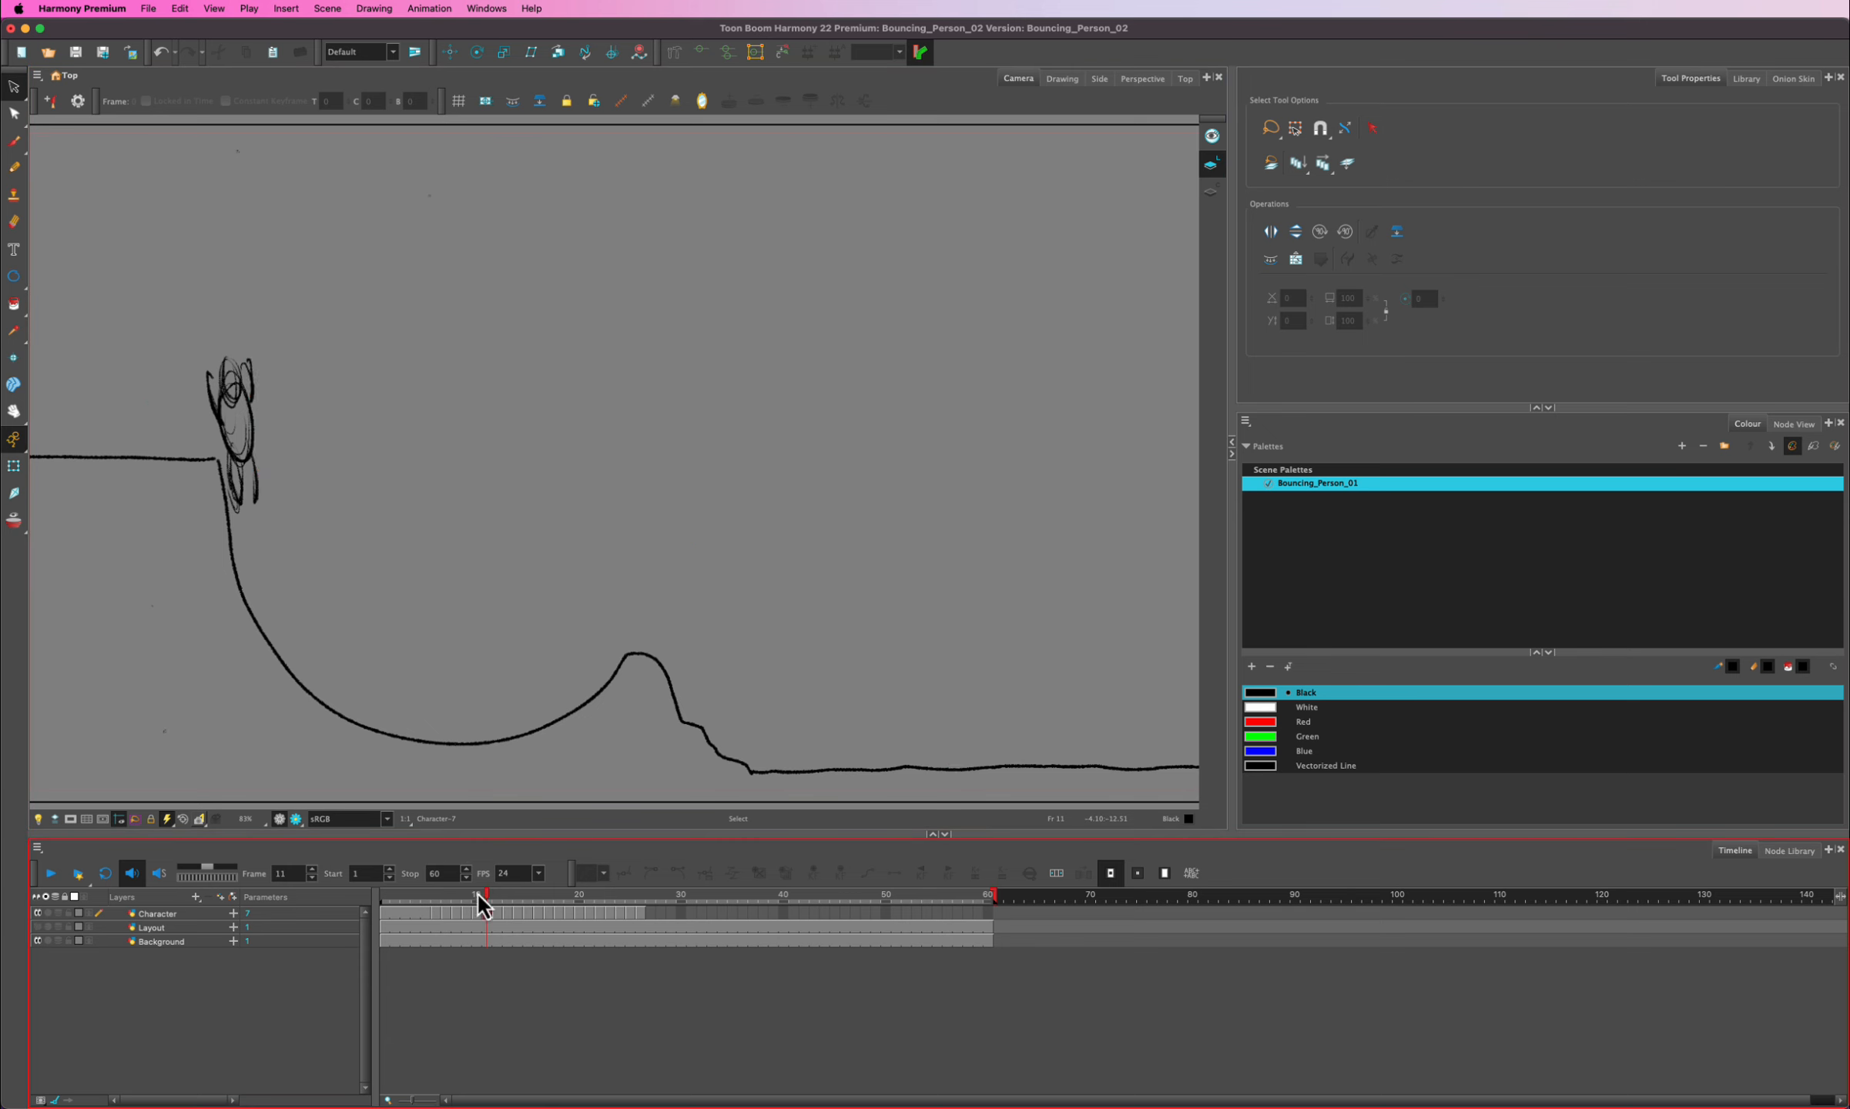
- Return to frame 1 and view the tool variants grouped with the Select tool, including Reposition All Drawings
left_click_drag(486, 894, 399, 906)
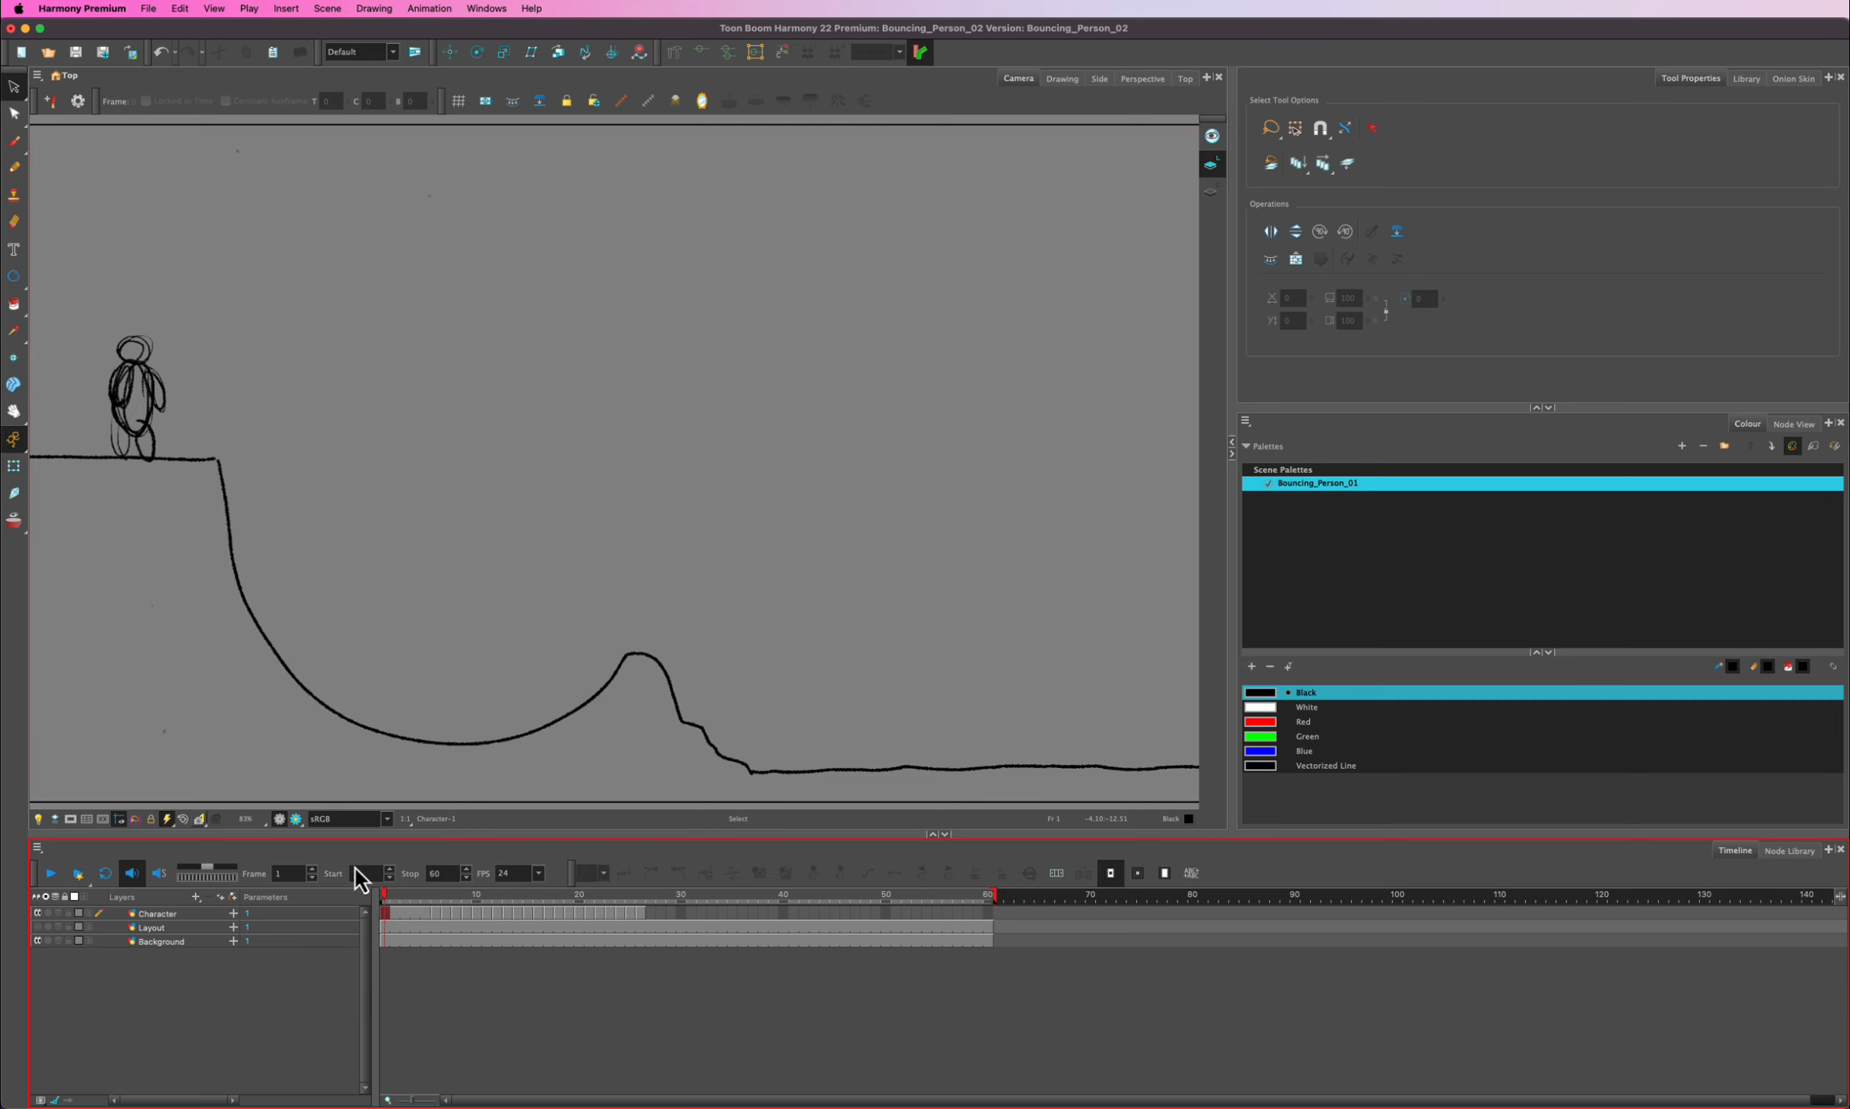
left_click(14, 86)
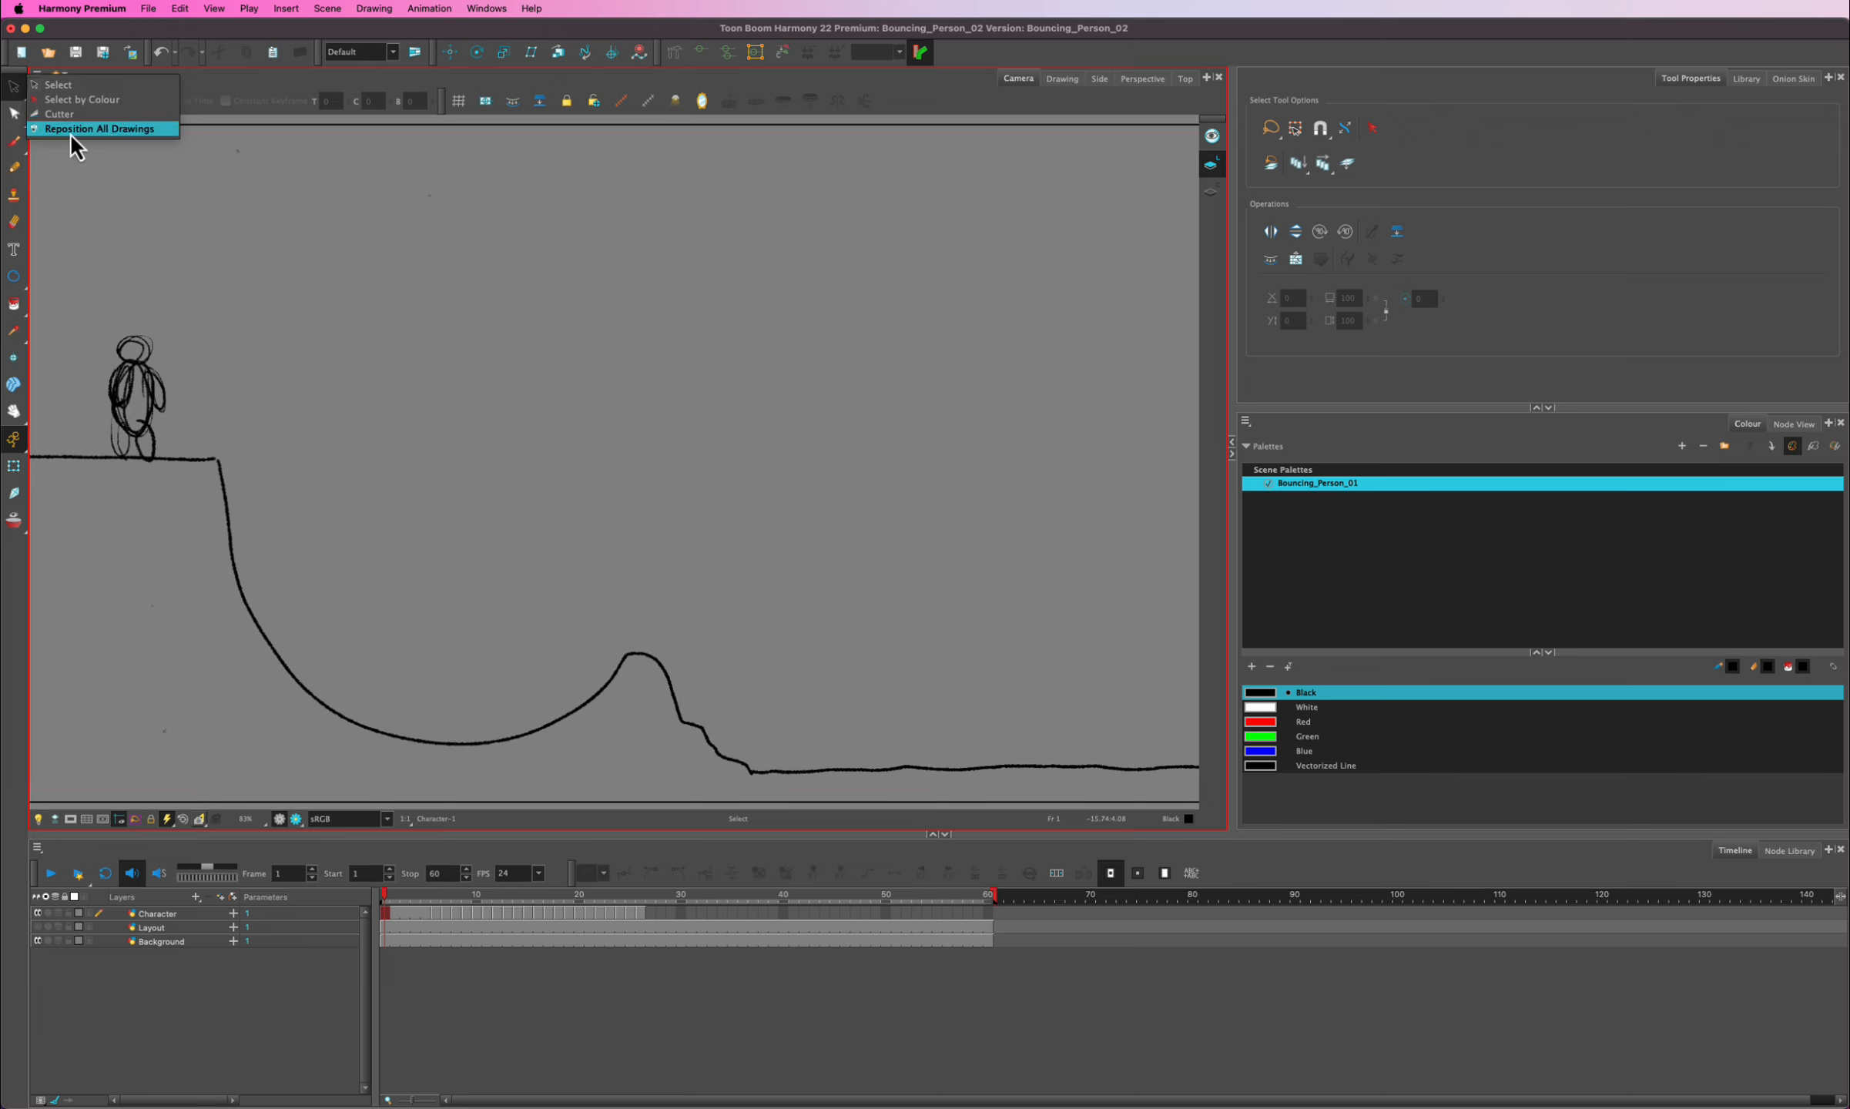
left_click(14, 85)
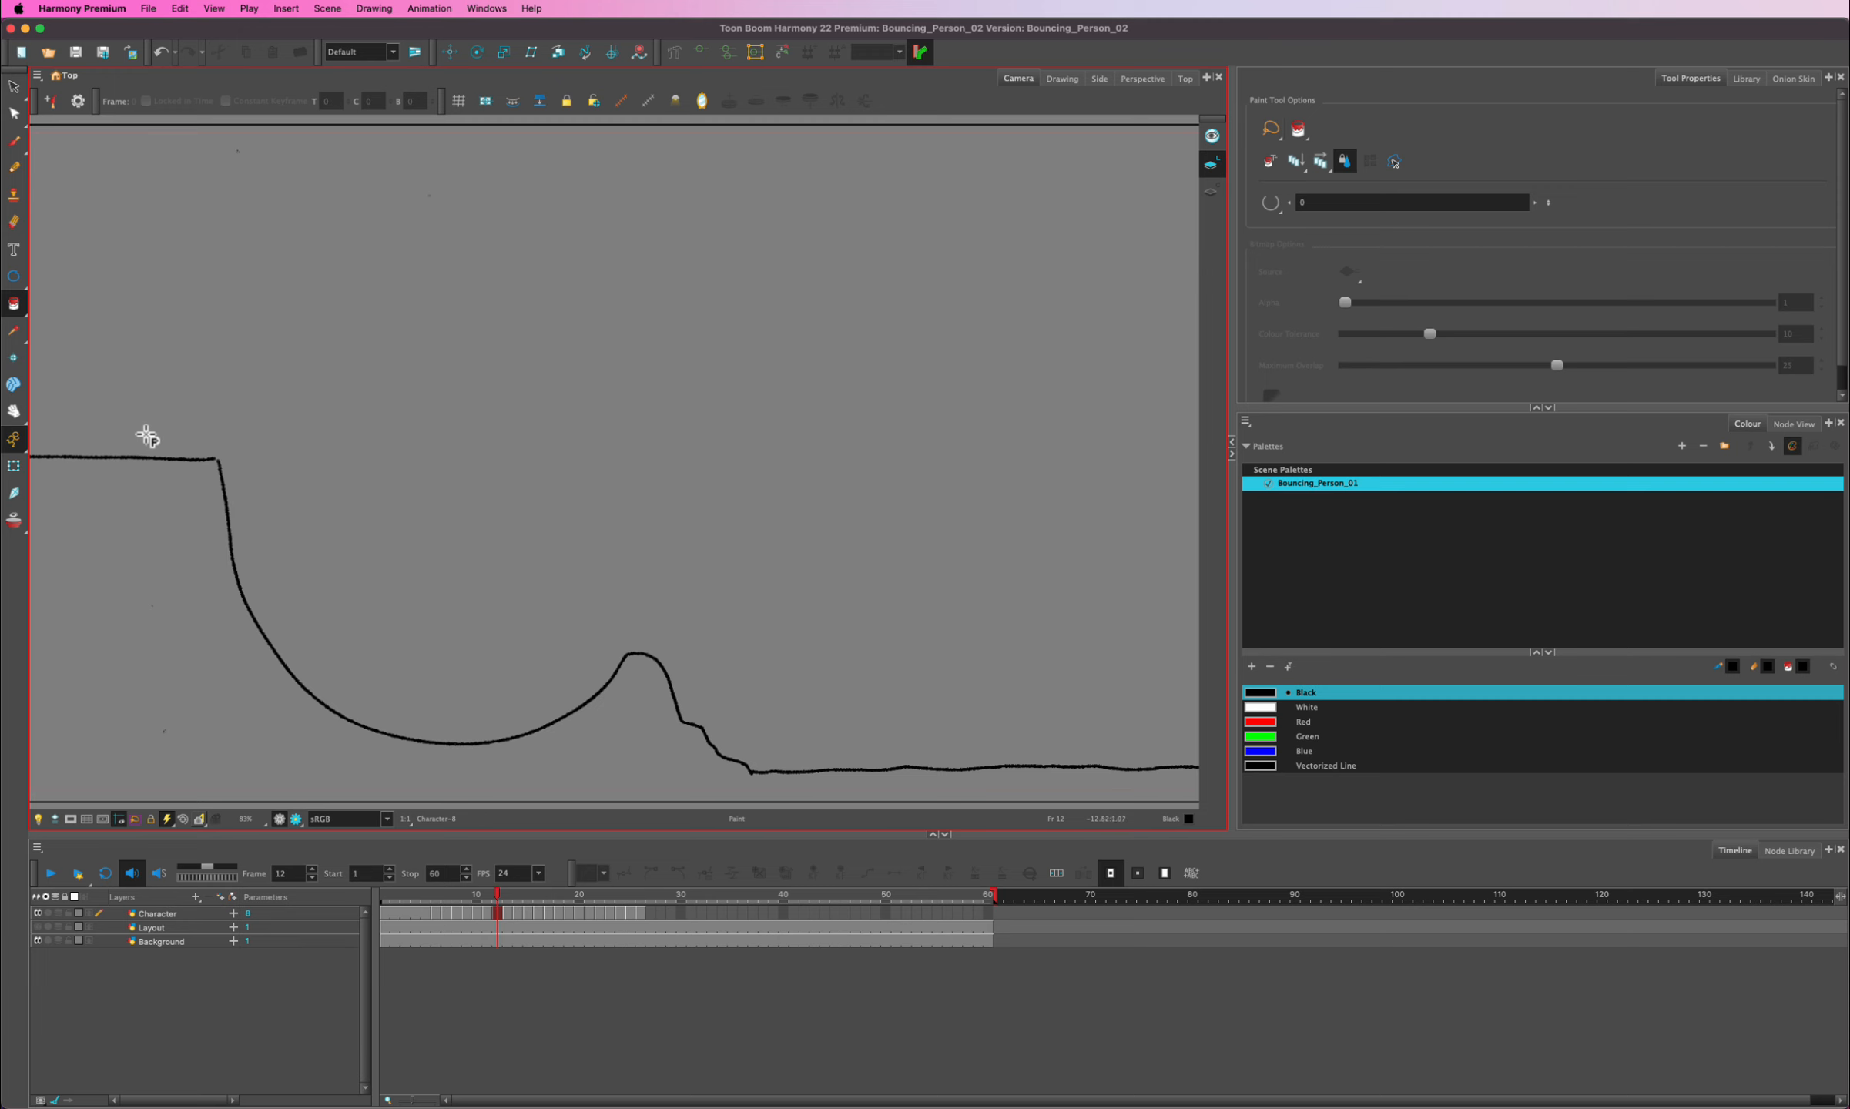
- Turn on onion skin for the Character layer and set its range to three previous drawings
left_click(14, 520)
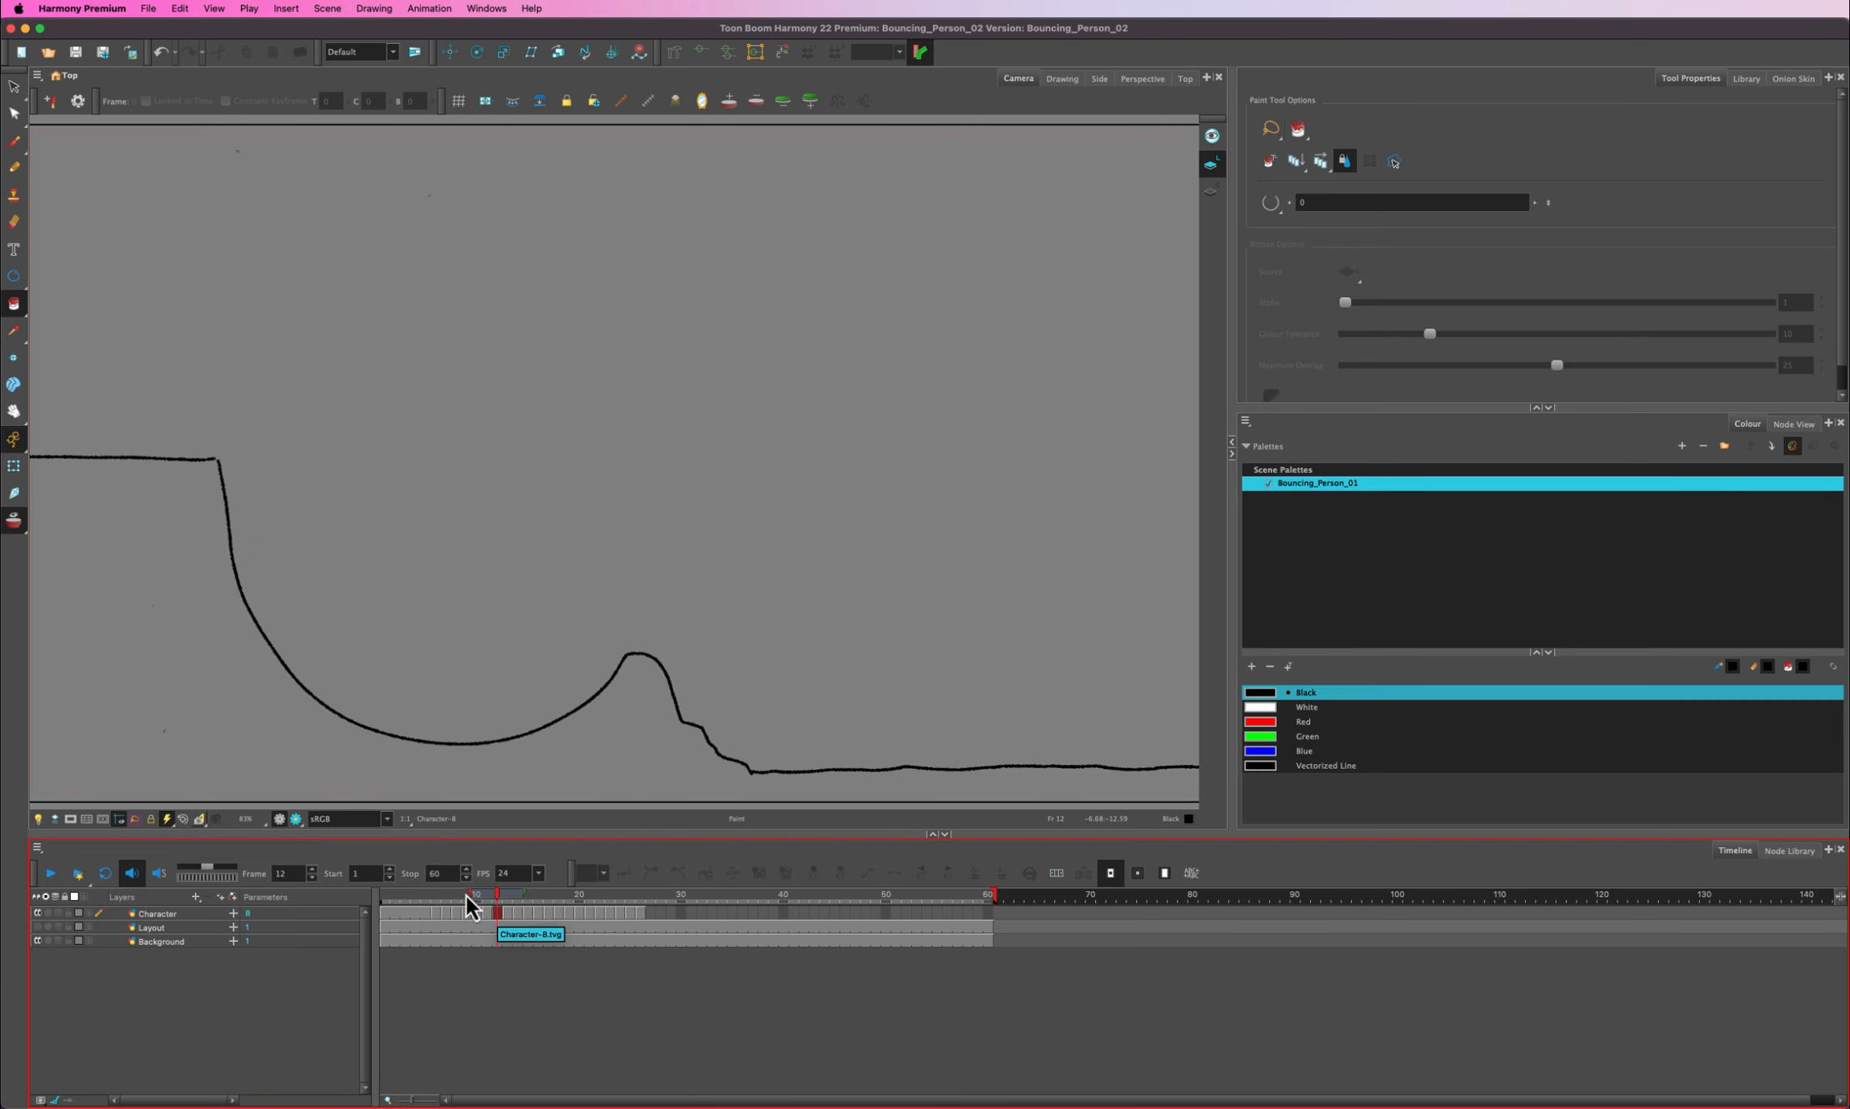
left_click(199, 914)
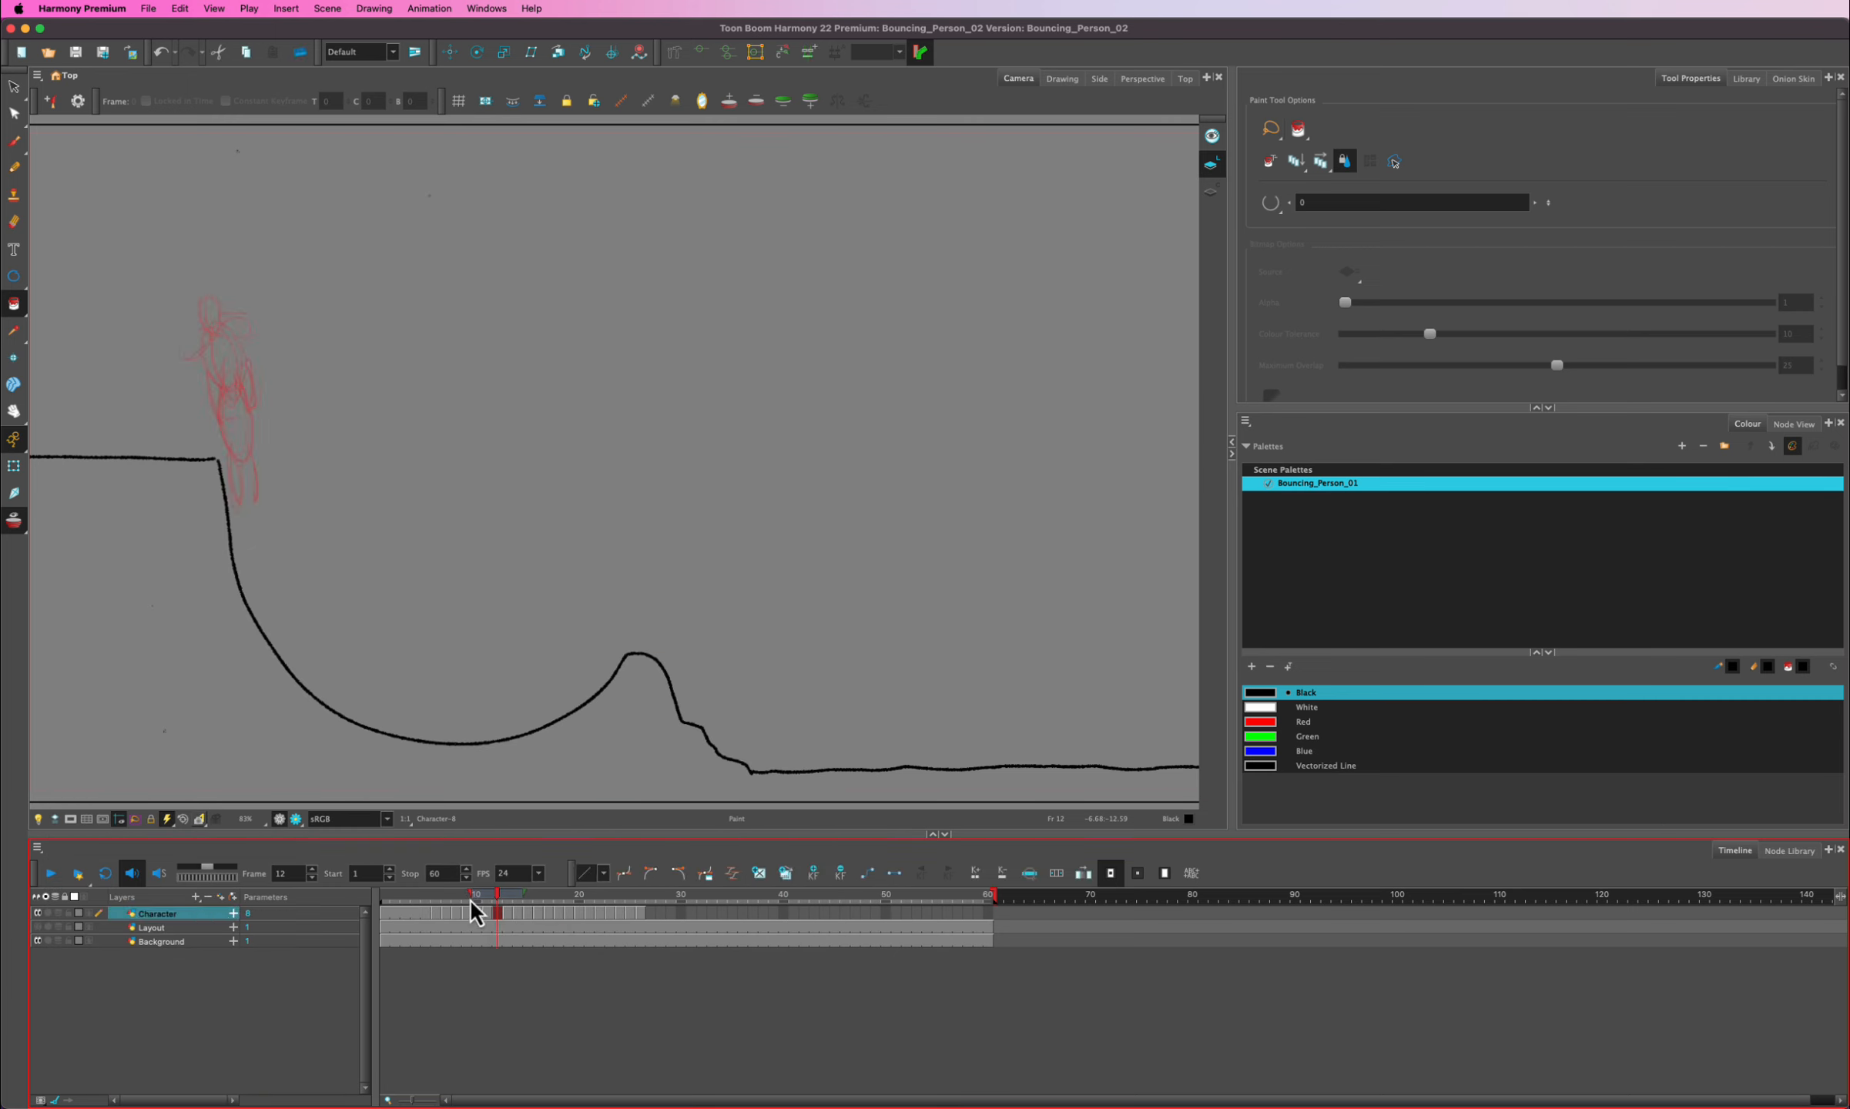
left_click_drag(482, 903, 441, 894)
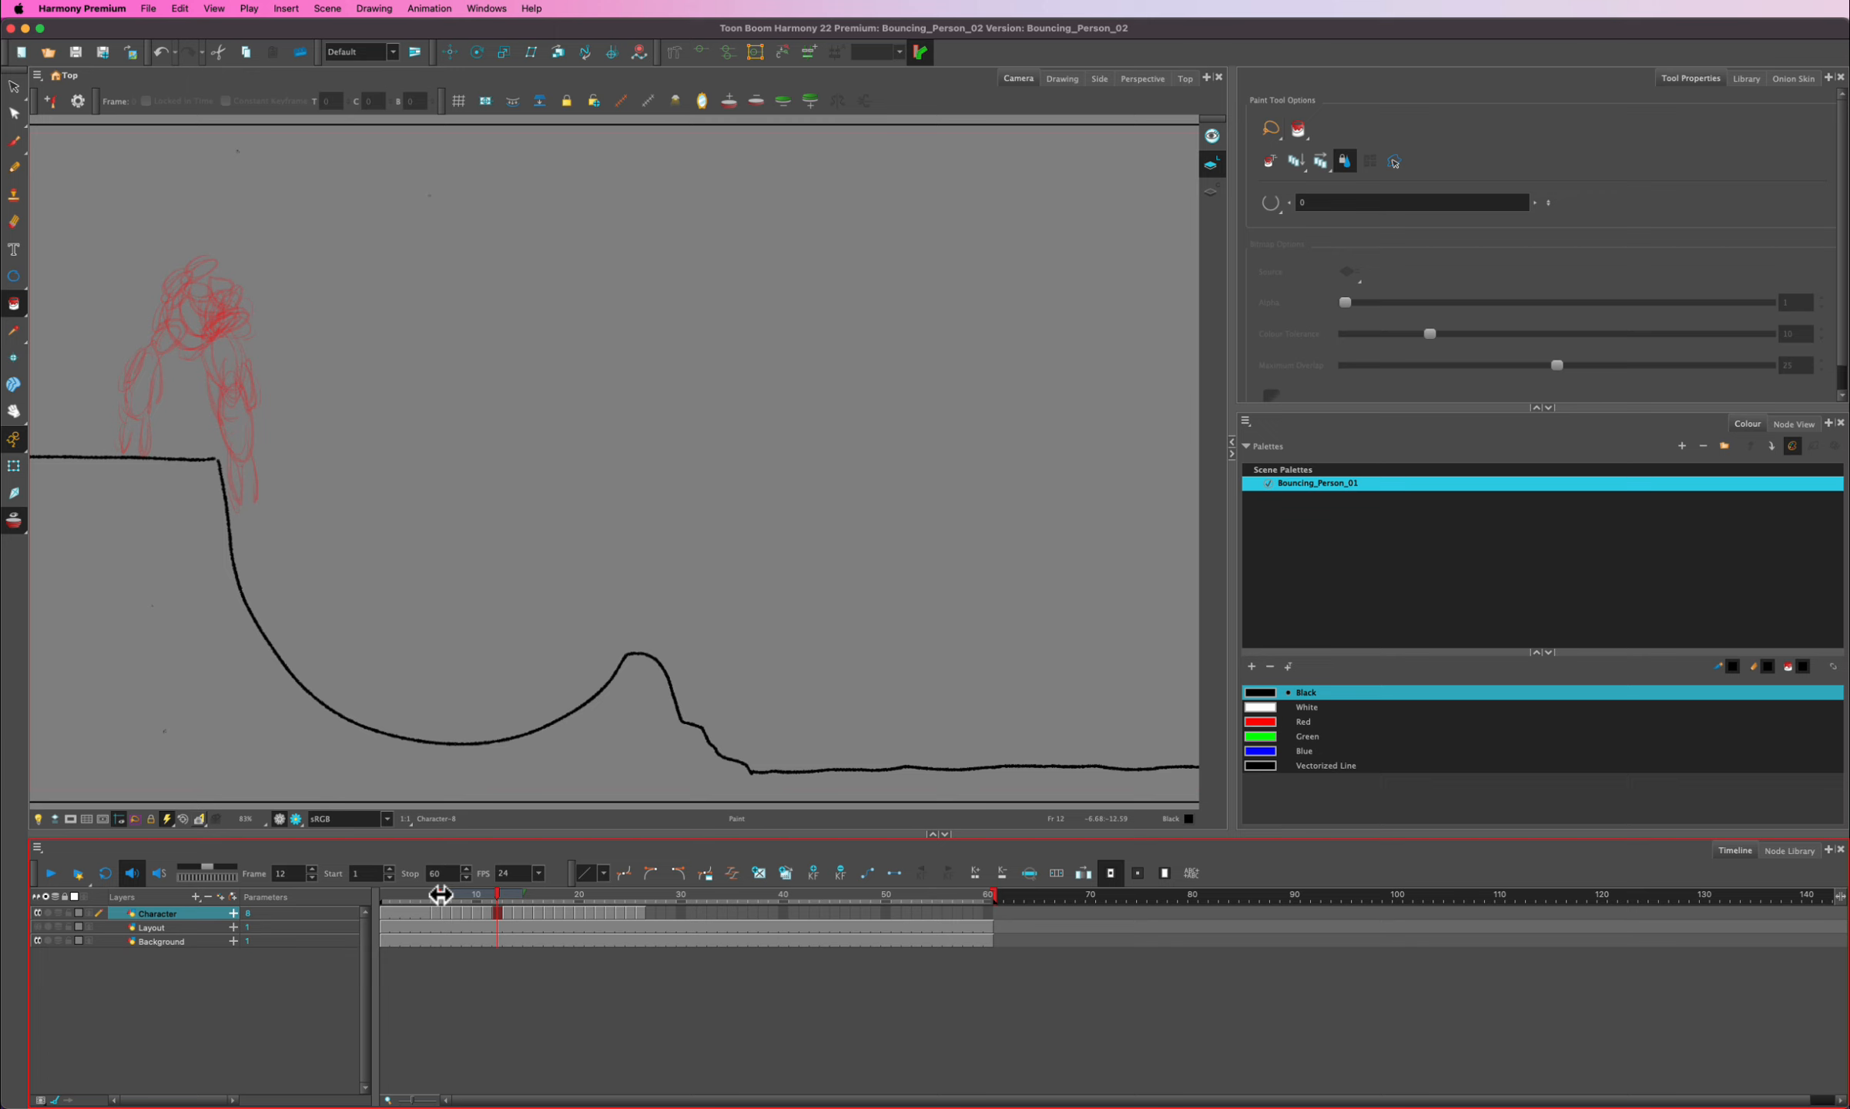
left_click_drag(440, 893, 462, 895)
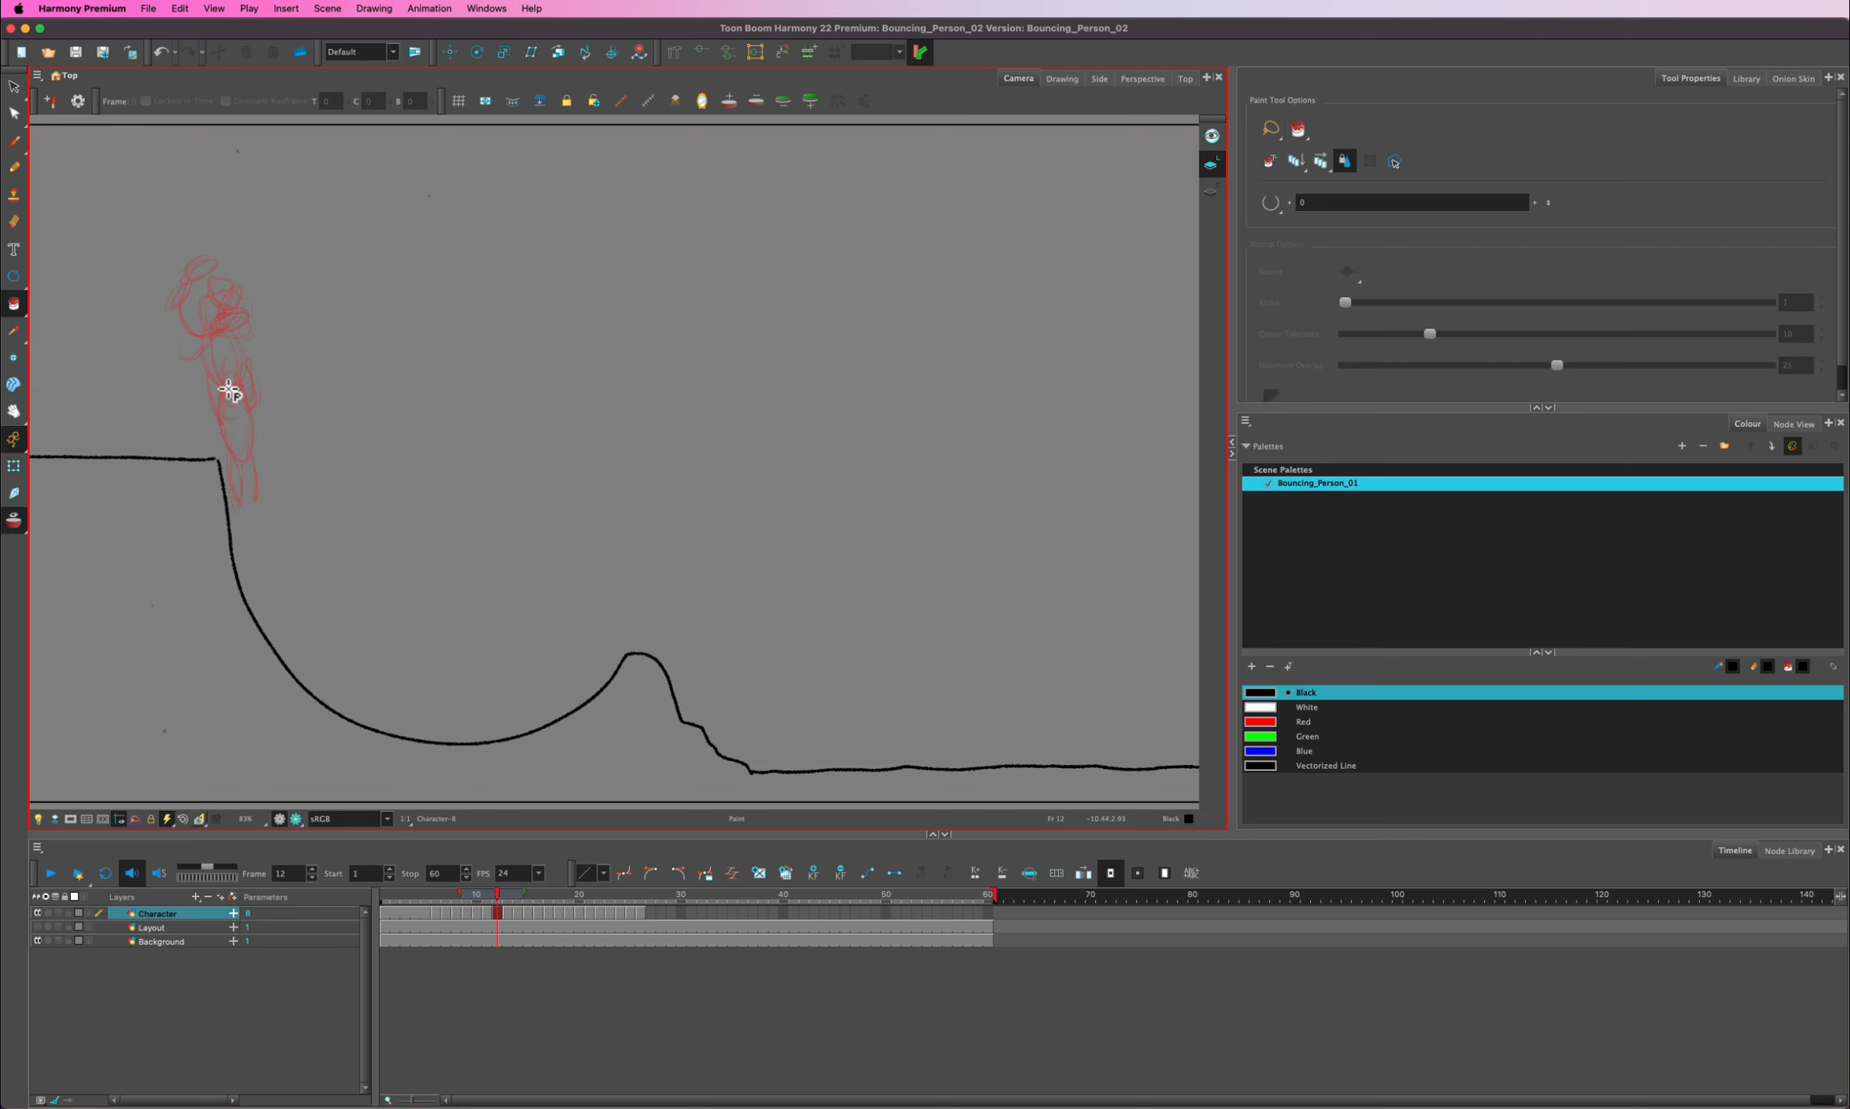
- Scrub the Character layer between frames 11 and 8 to compare the onion-skinned previous and next drawings
left_click(531, 894)
left_click_drag(532, 894, 489, 894)
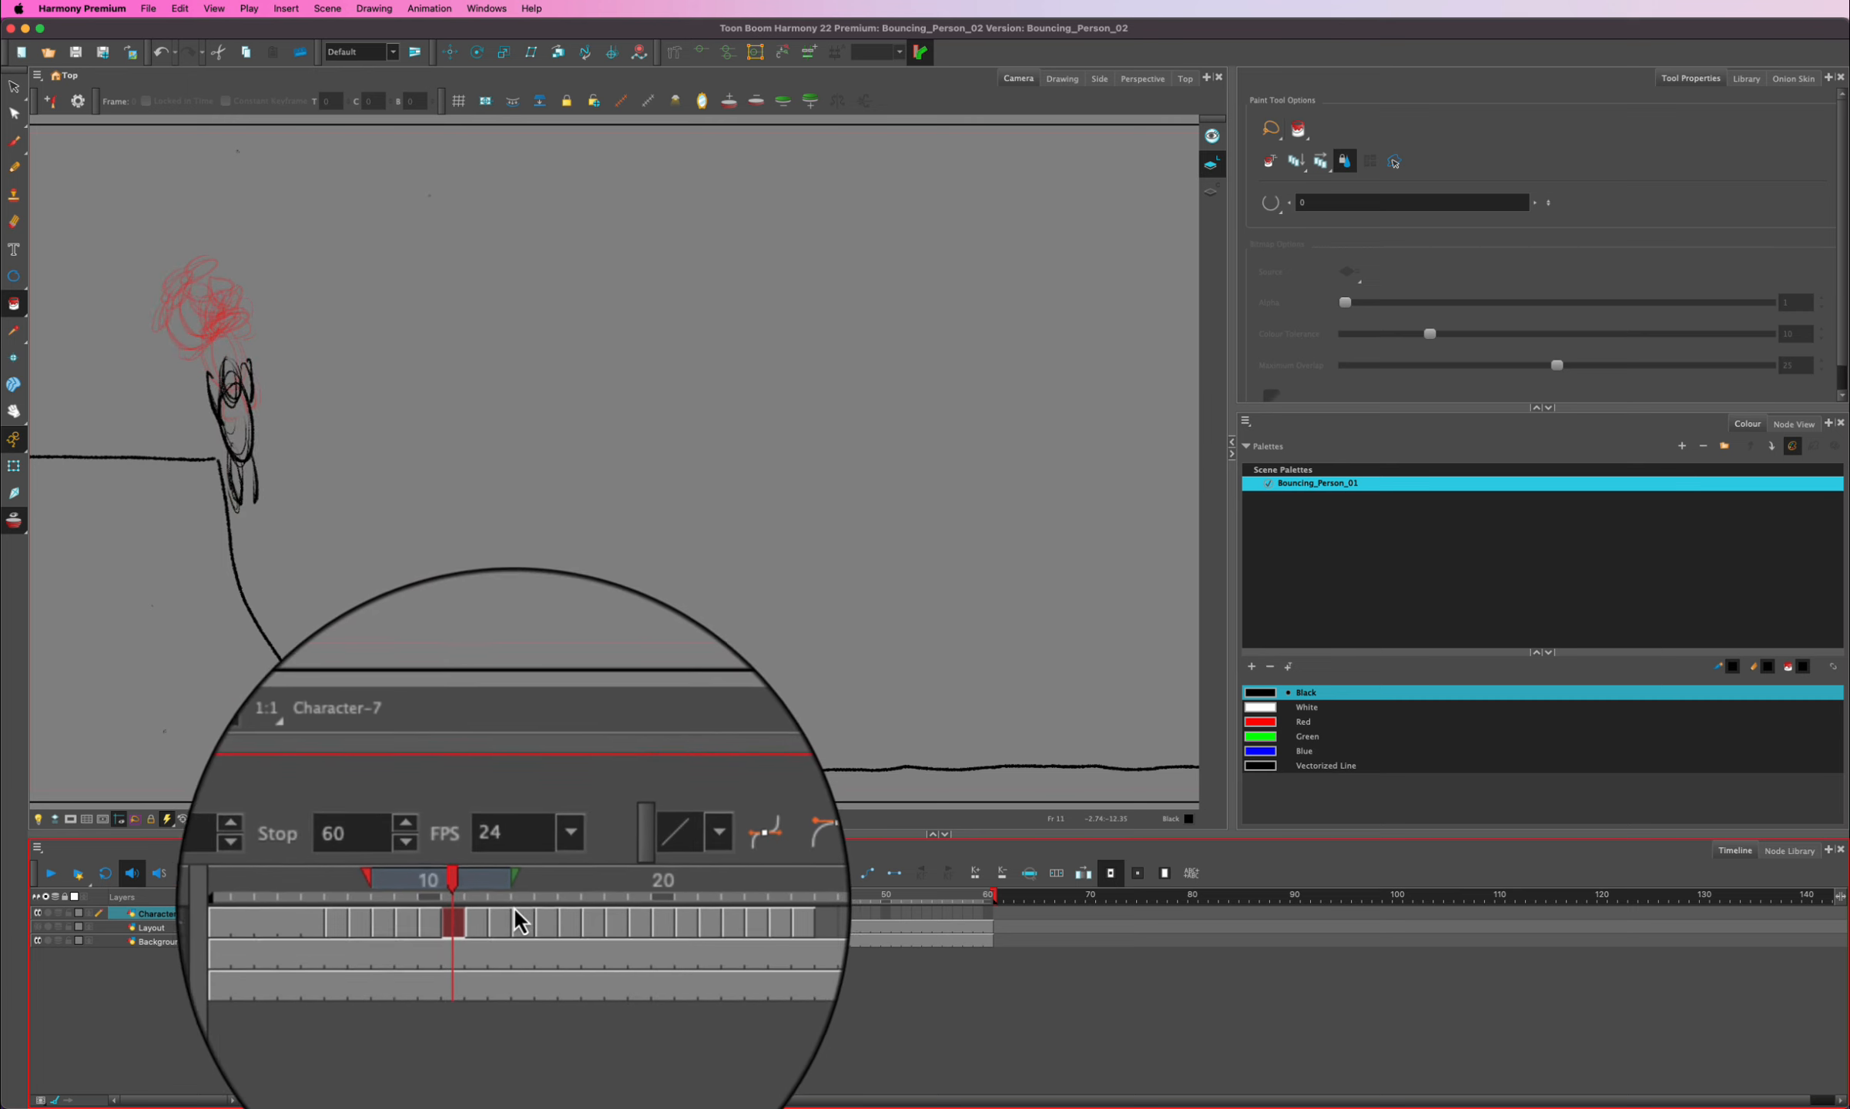
left_click_drag(486, 895, 457, 897)
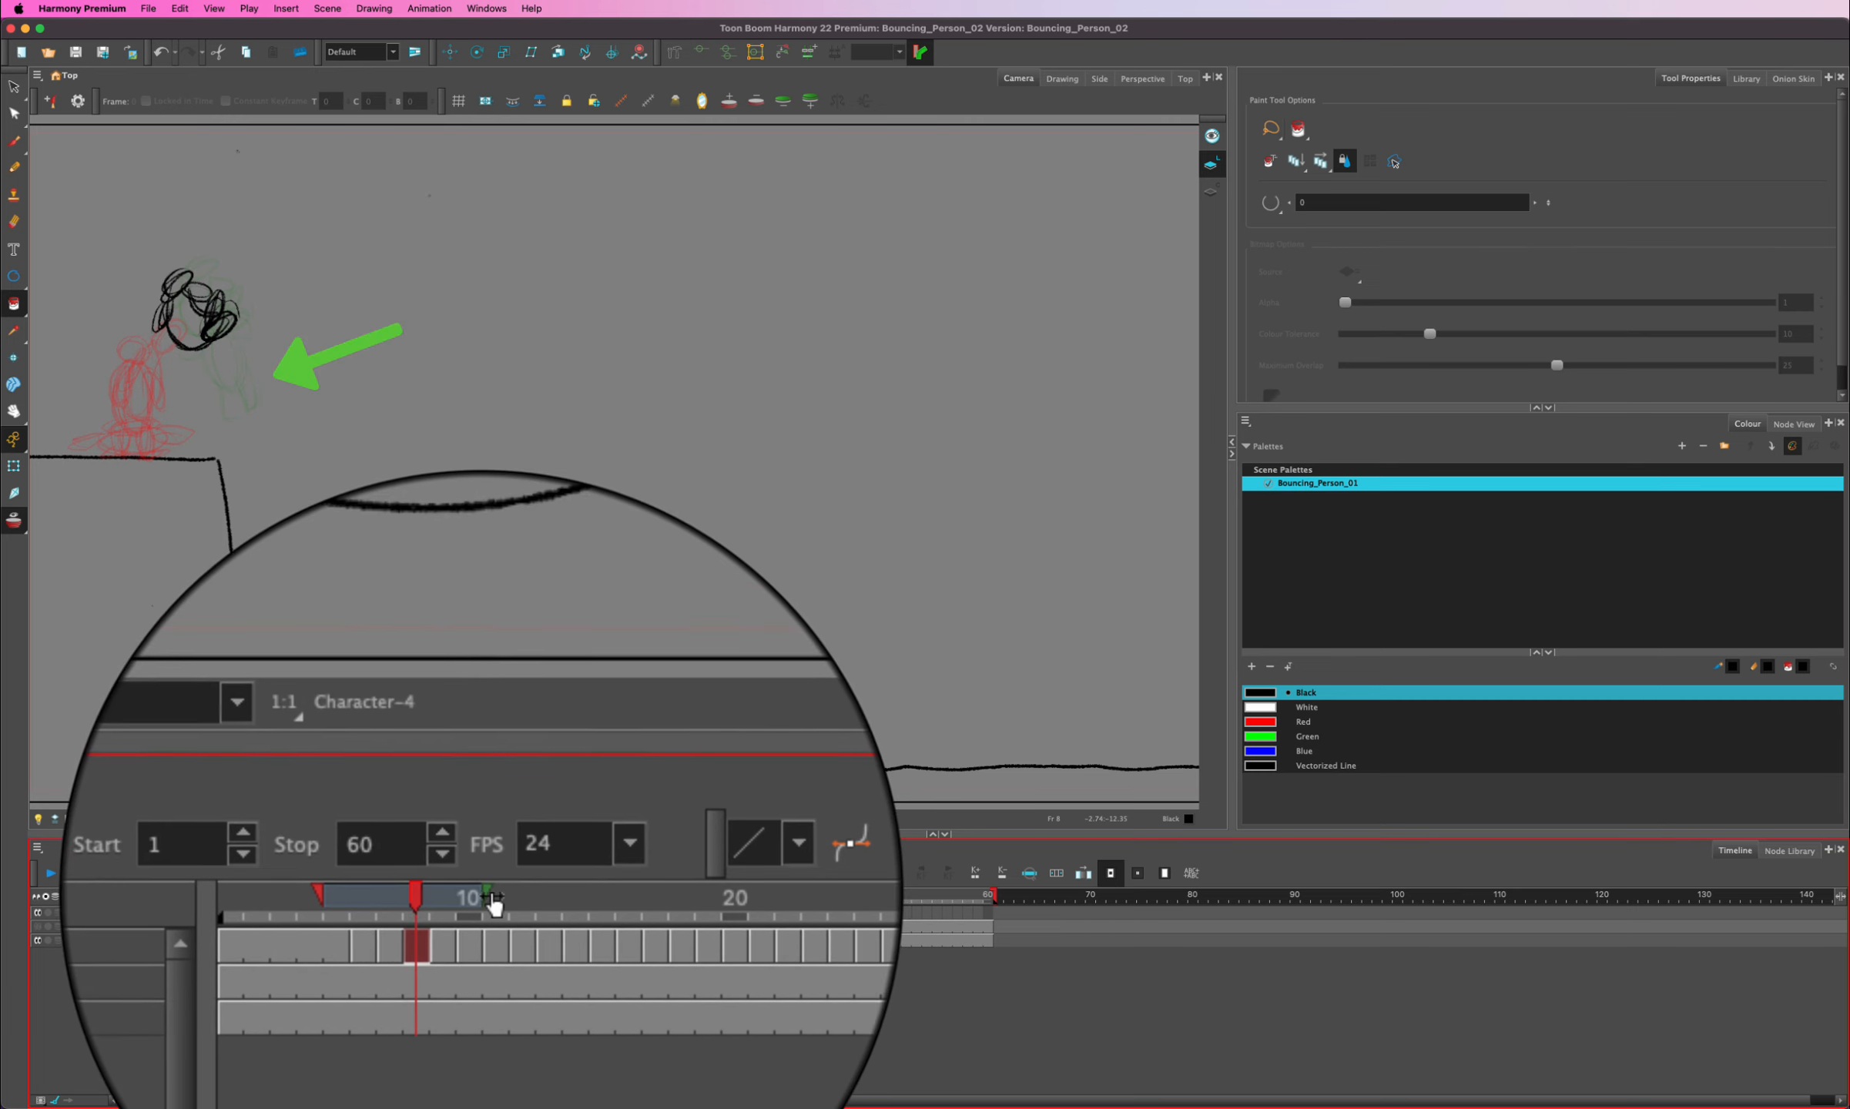
mouse_move(492, 896)
left_mouse_down()
mouse_move(541, 895)
mouse_move(462, 895)
mouse_move(491, 895)
left_mouse_up()
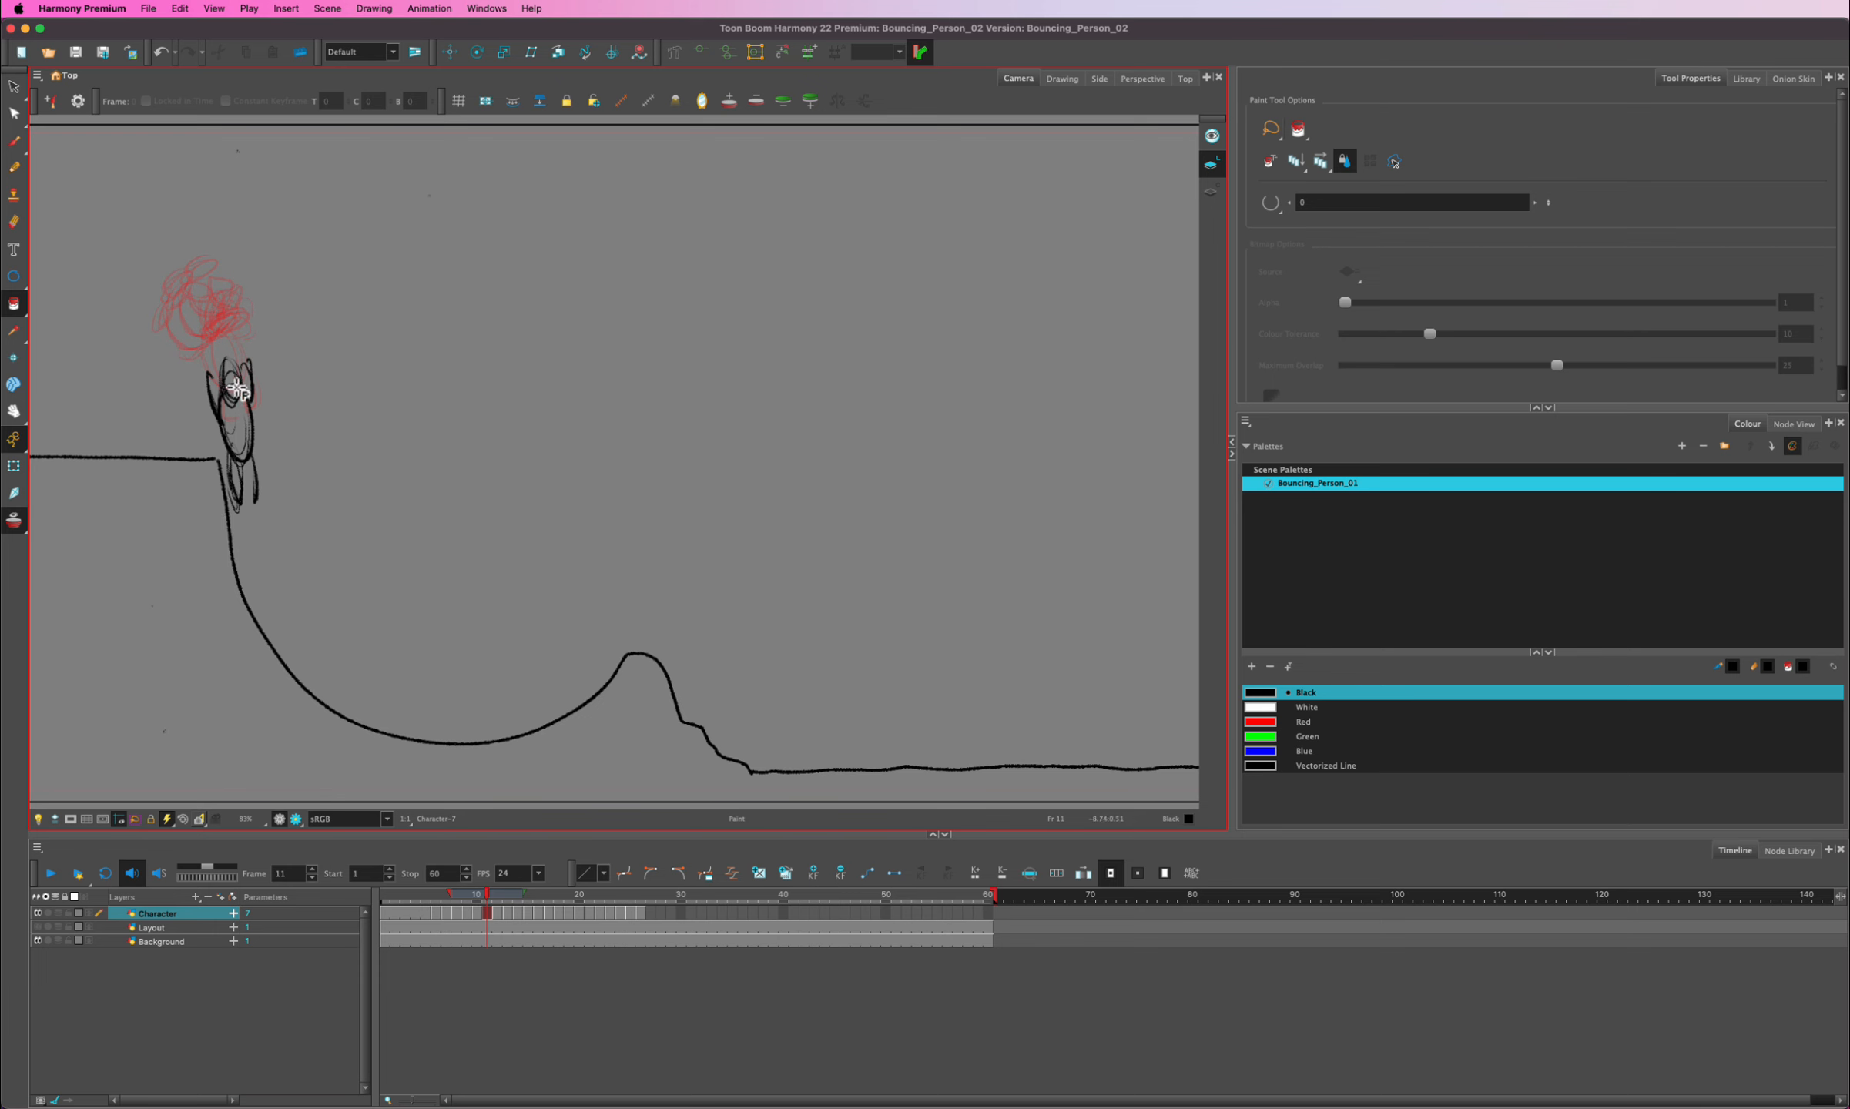
- Copy the character drawing on frame 11 and paste it into the empty drawing on frame 12
left_click(14, 87)
mouse_move(276, 332)
left_mouse_down()
mouse_move(189, 341)
mouse_move(160, 451)
mouse_move(208, 555)
mouse_move(279, 549)
mouse_move(315, 462)
left_mouse_up()
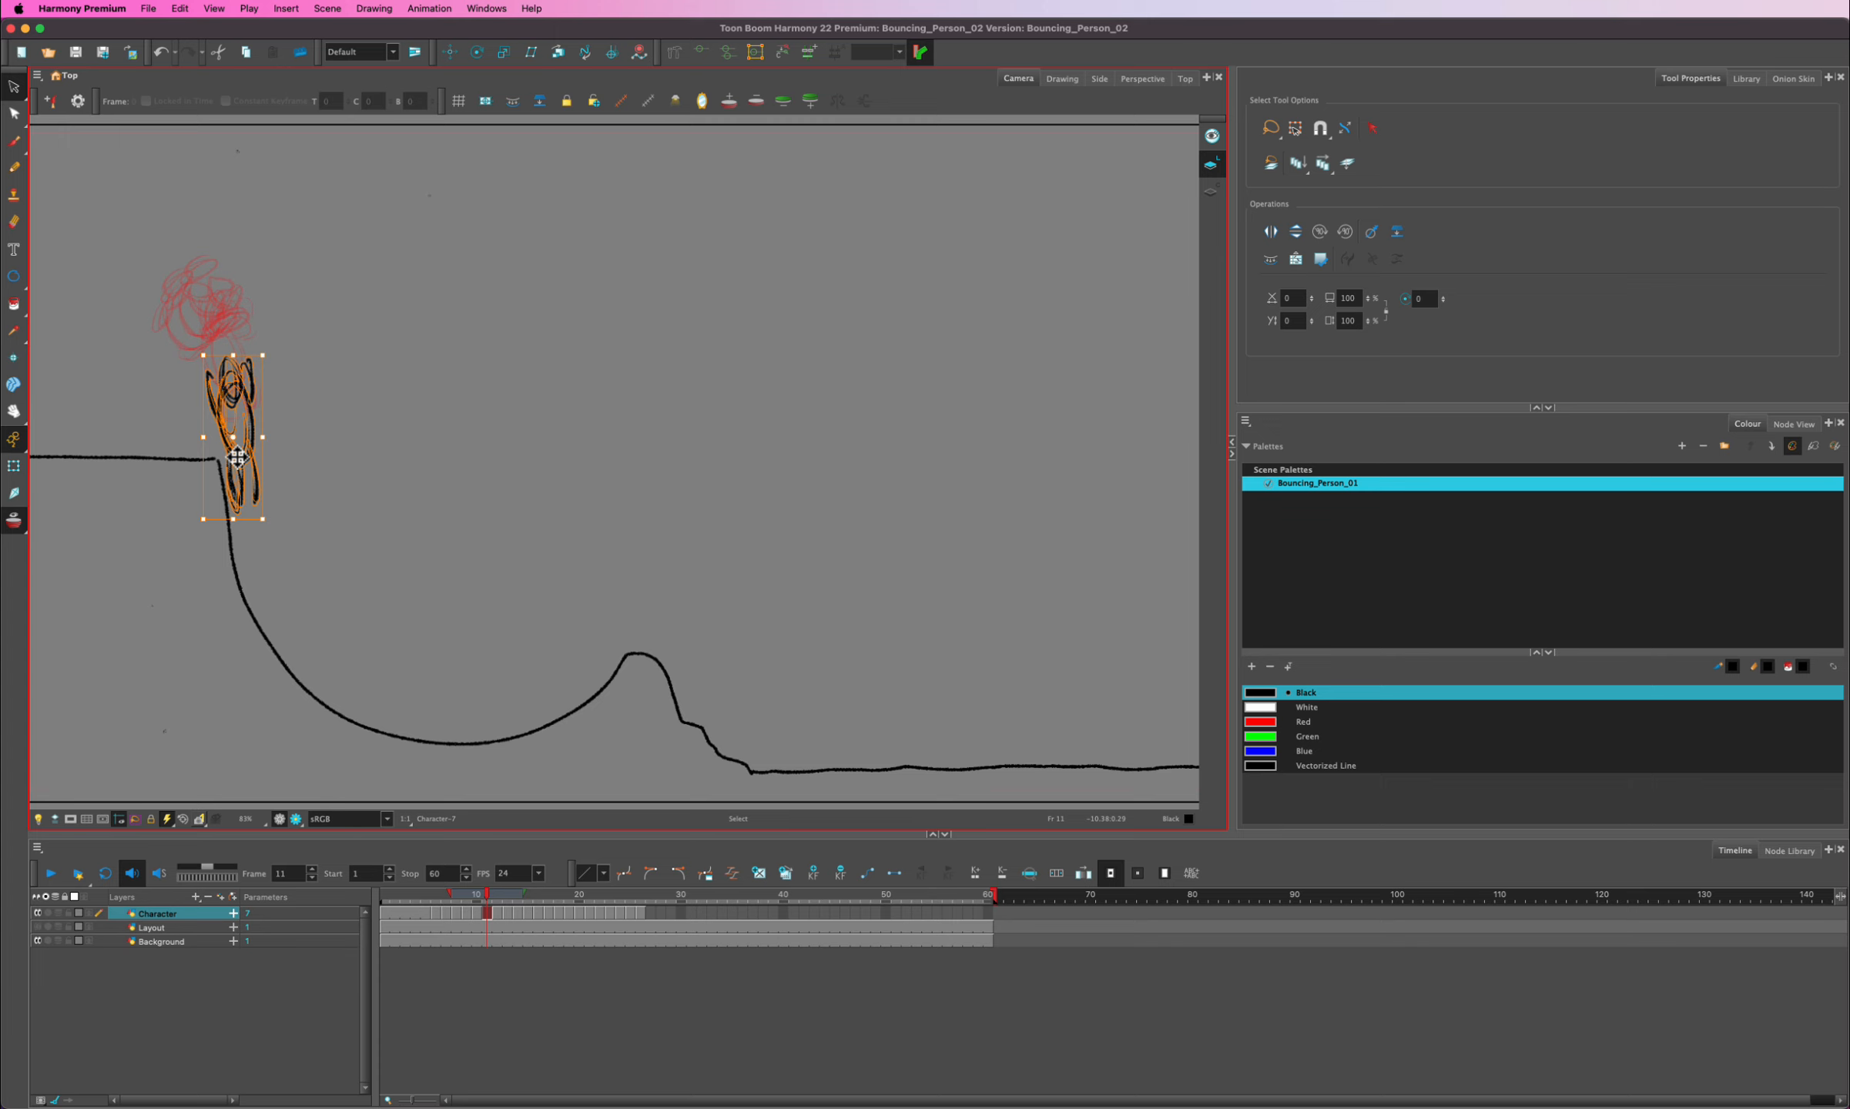
key("super+c")
key("period")
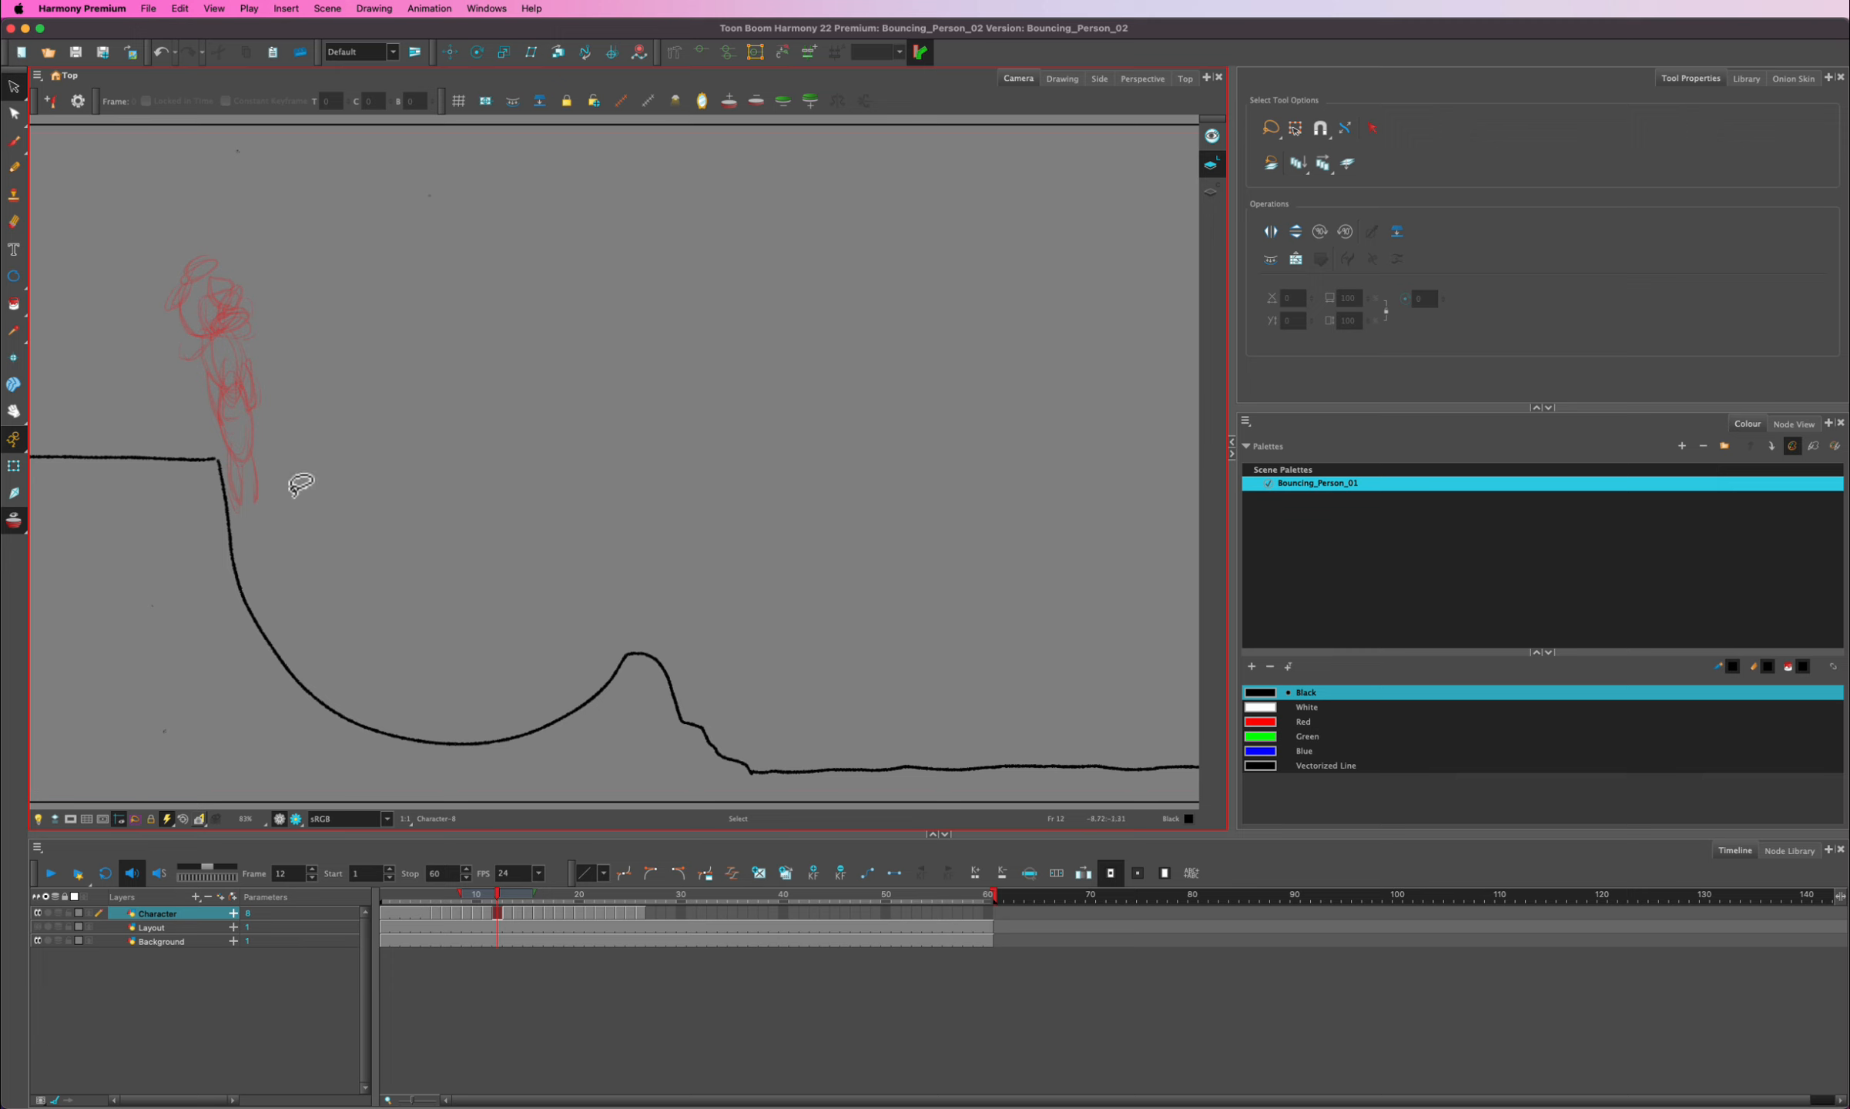
key("super+v")
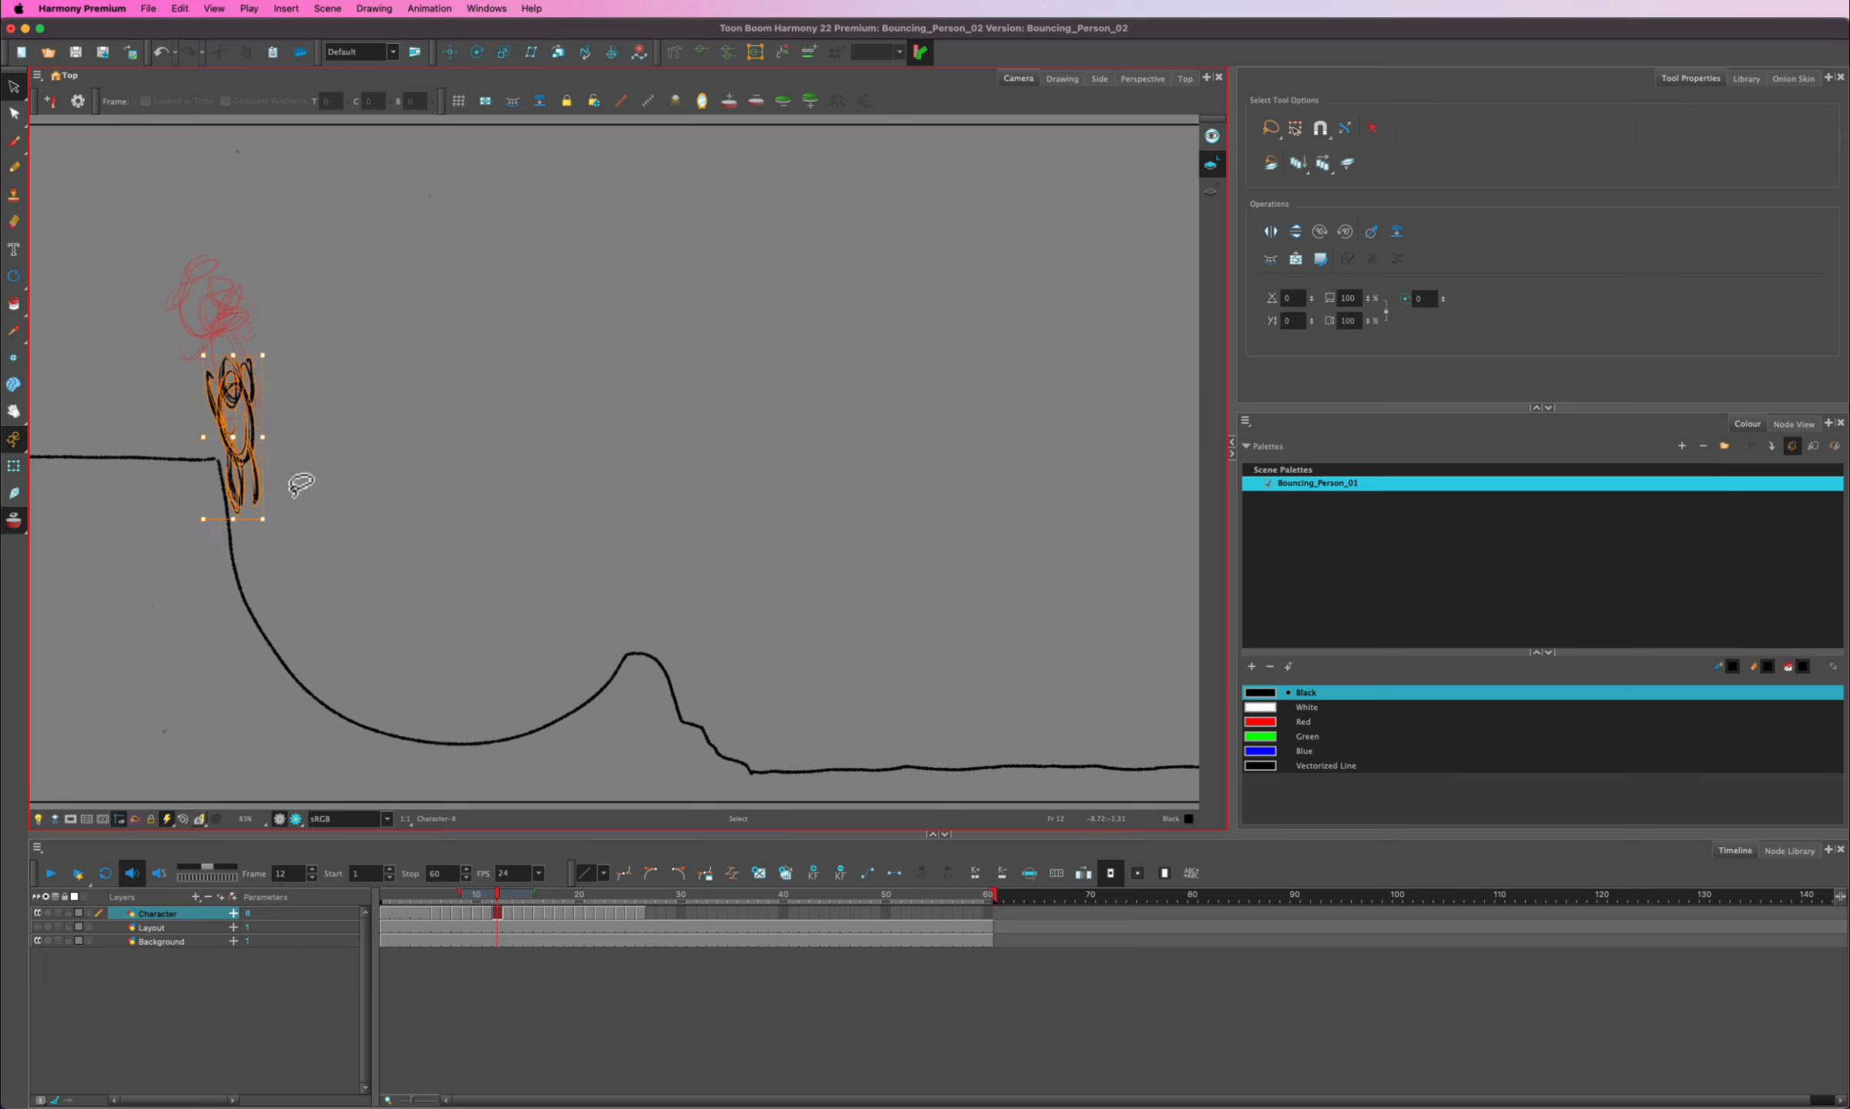
- Move the pasted character down along the cliff, stretch it vertically and rotate it slightly to follow the slope, and deselect it
left_click_drag(247, 458, 256, 513)
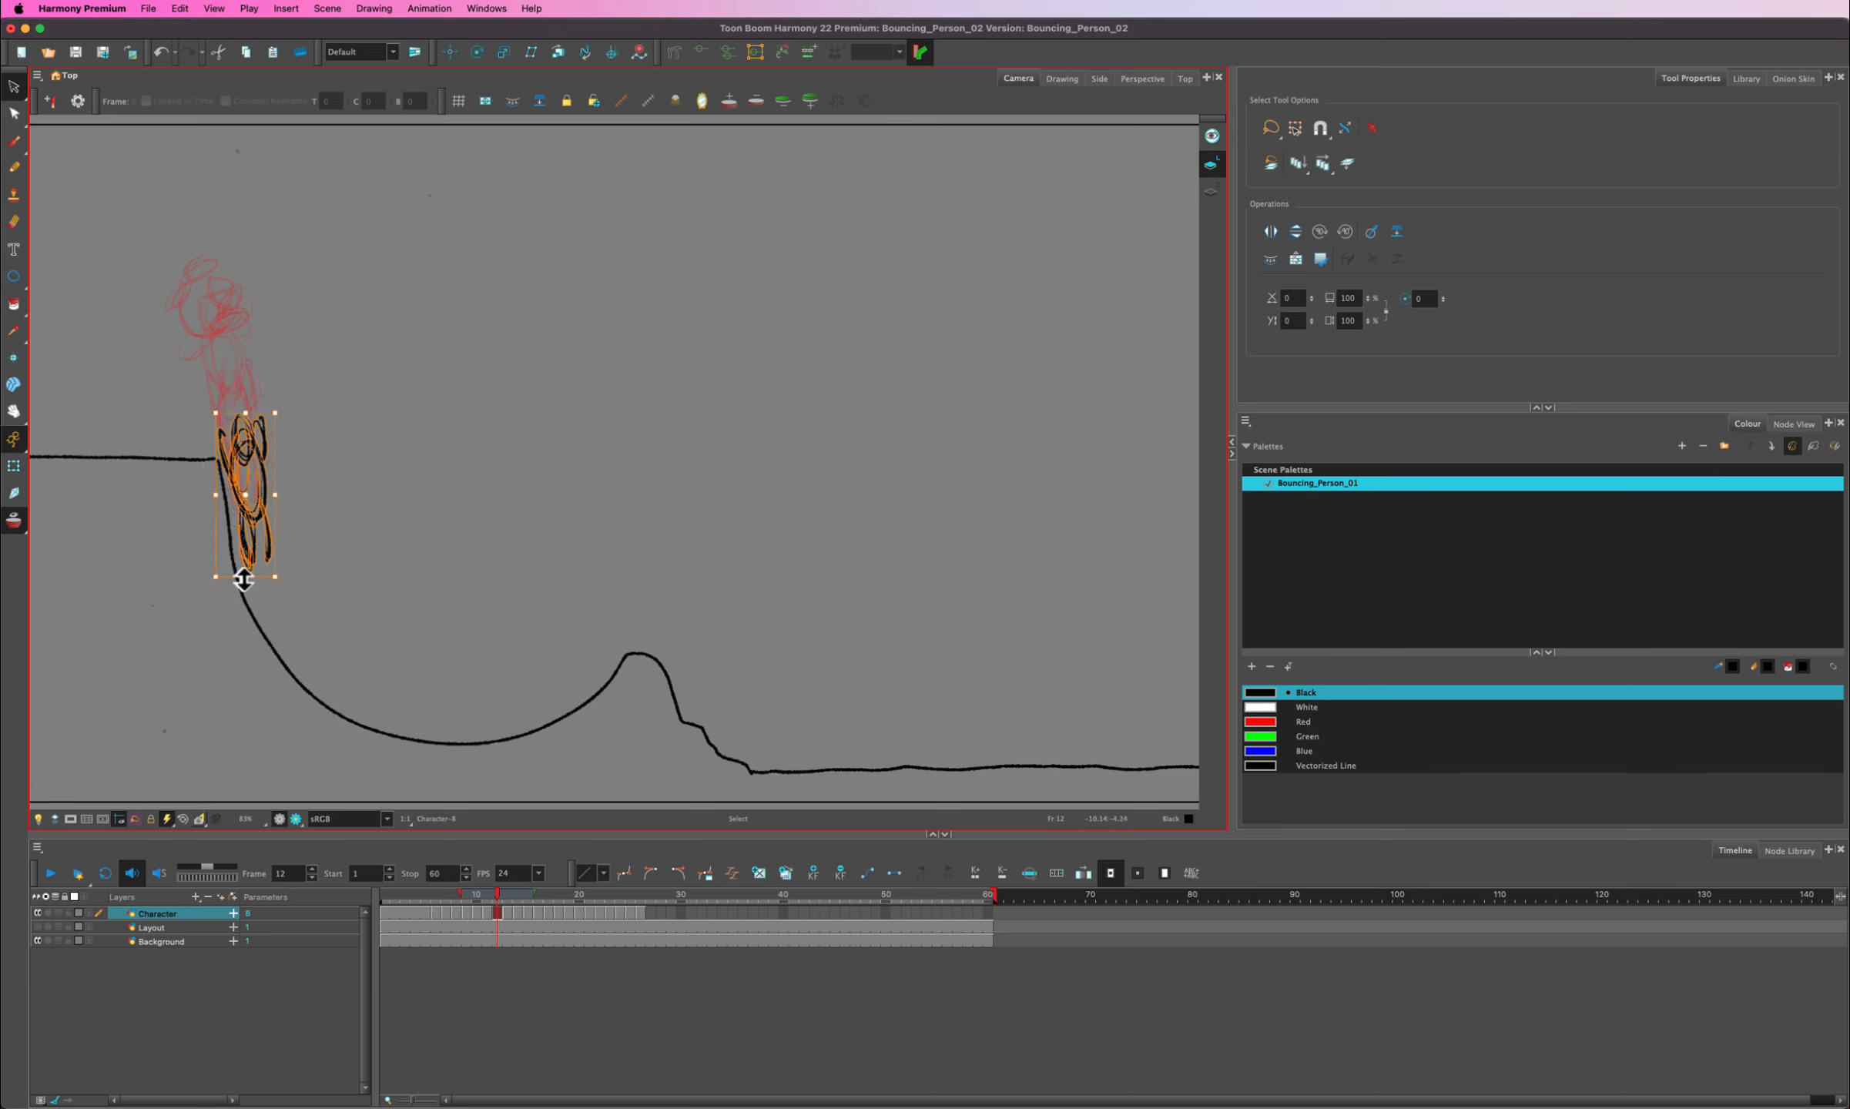
left_click_drag(244, 579, 255, 615)
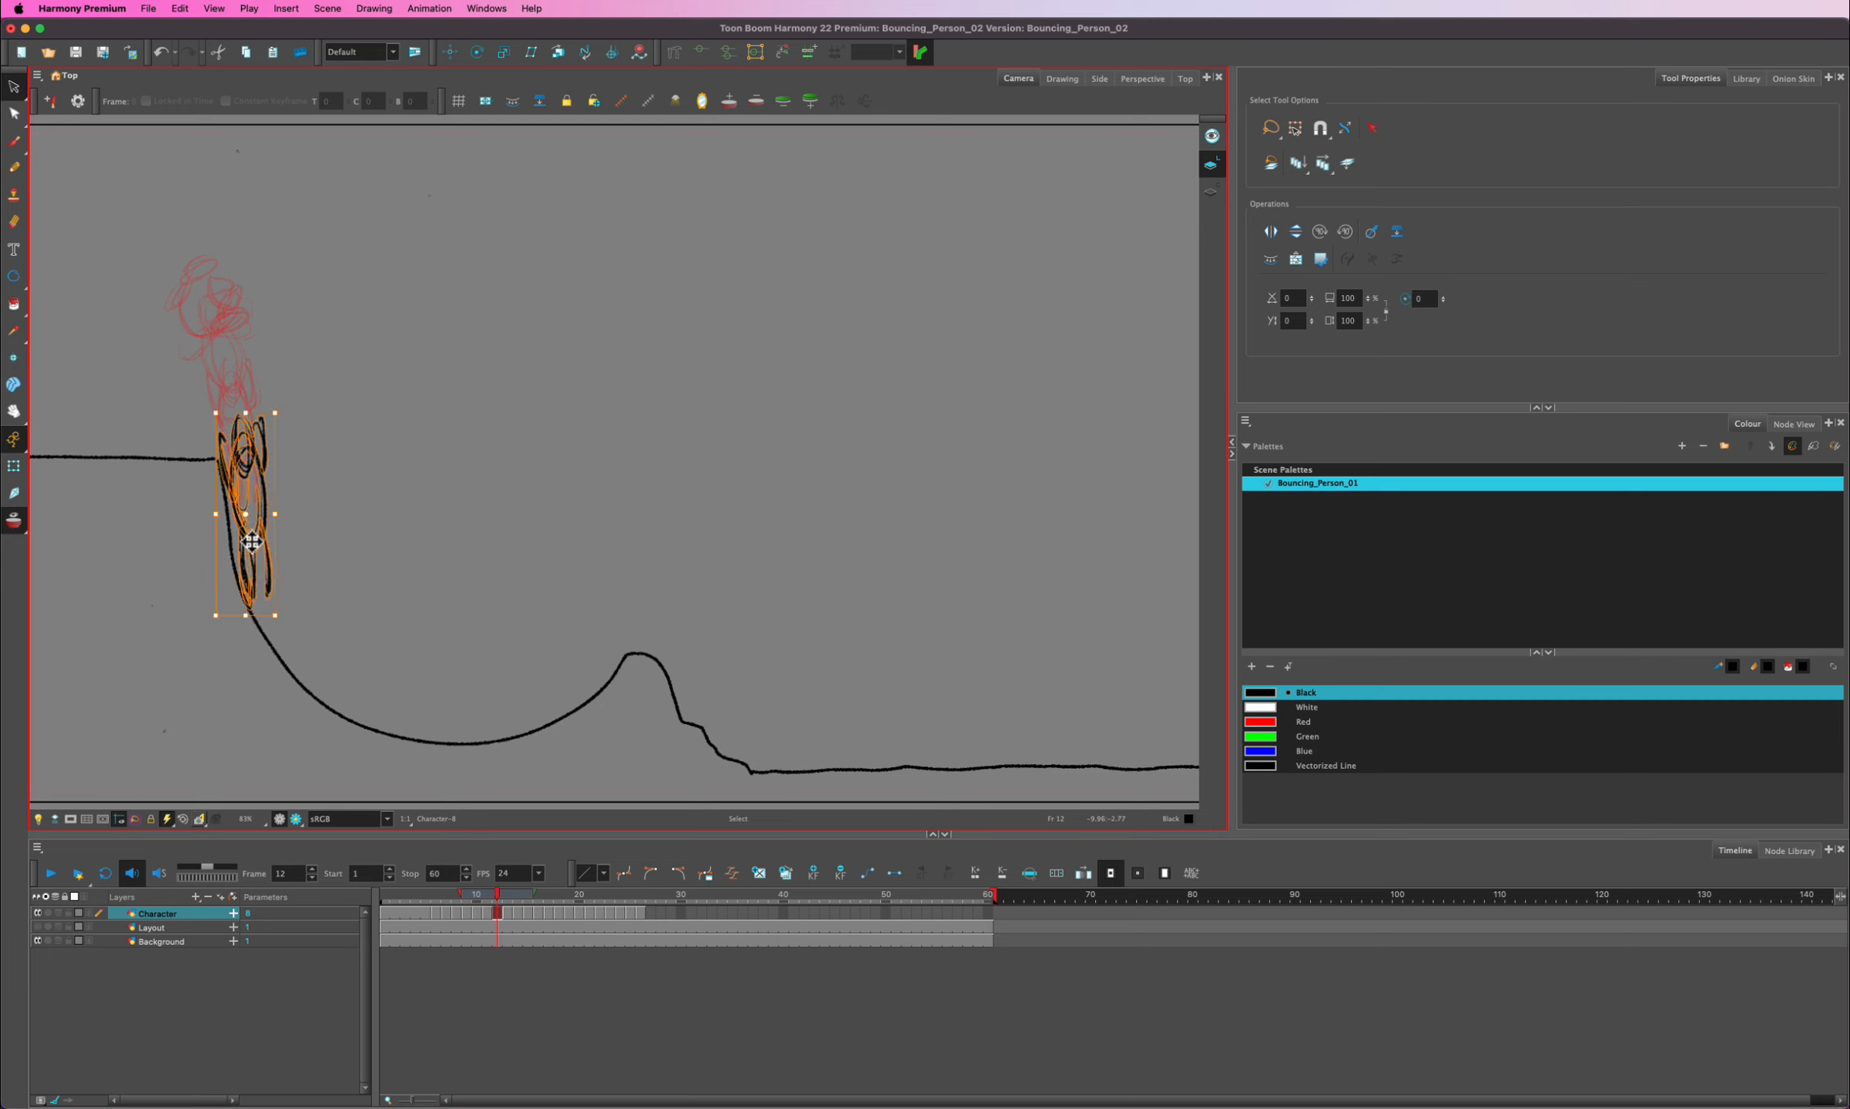
left_click_drag(249, 537, 255, 556)
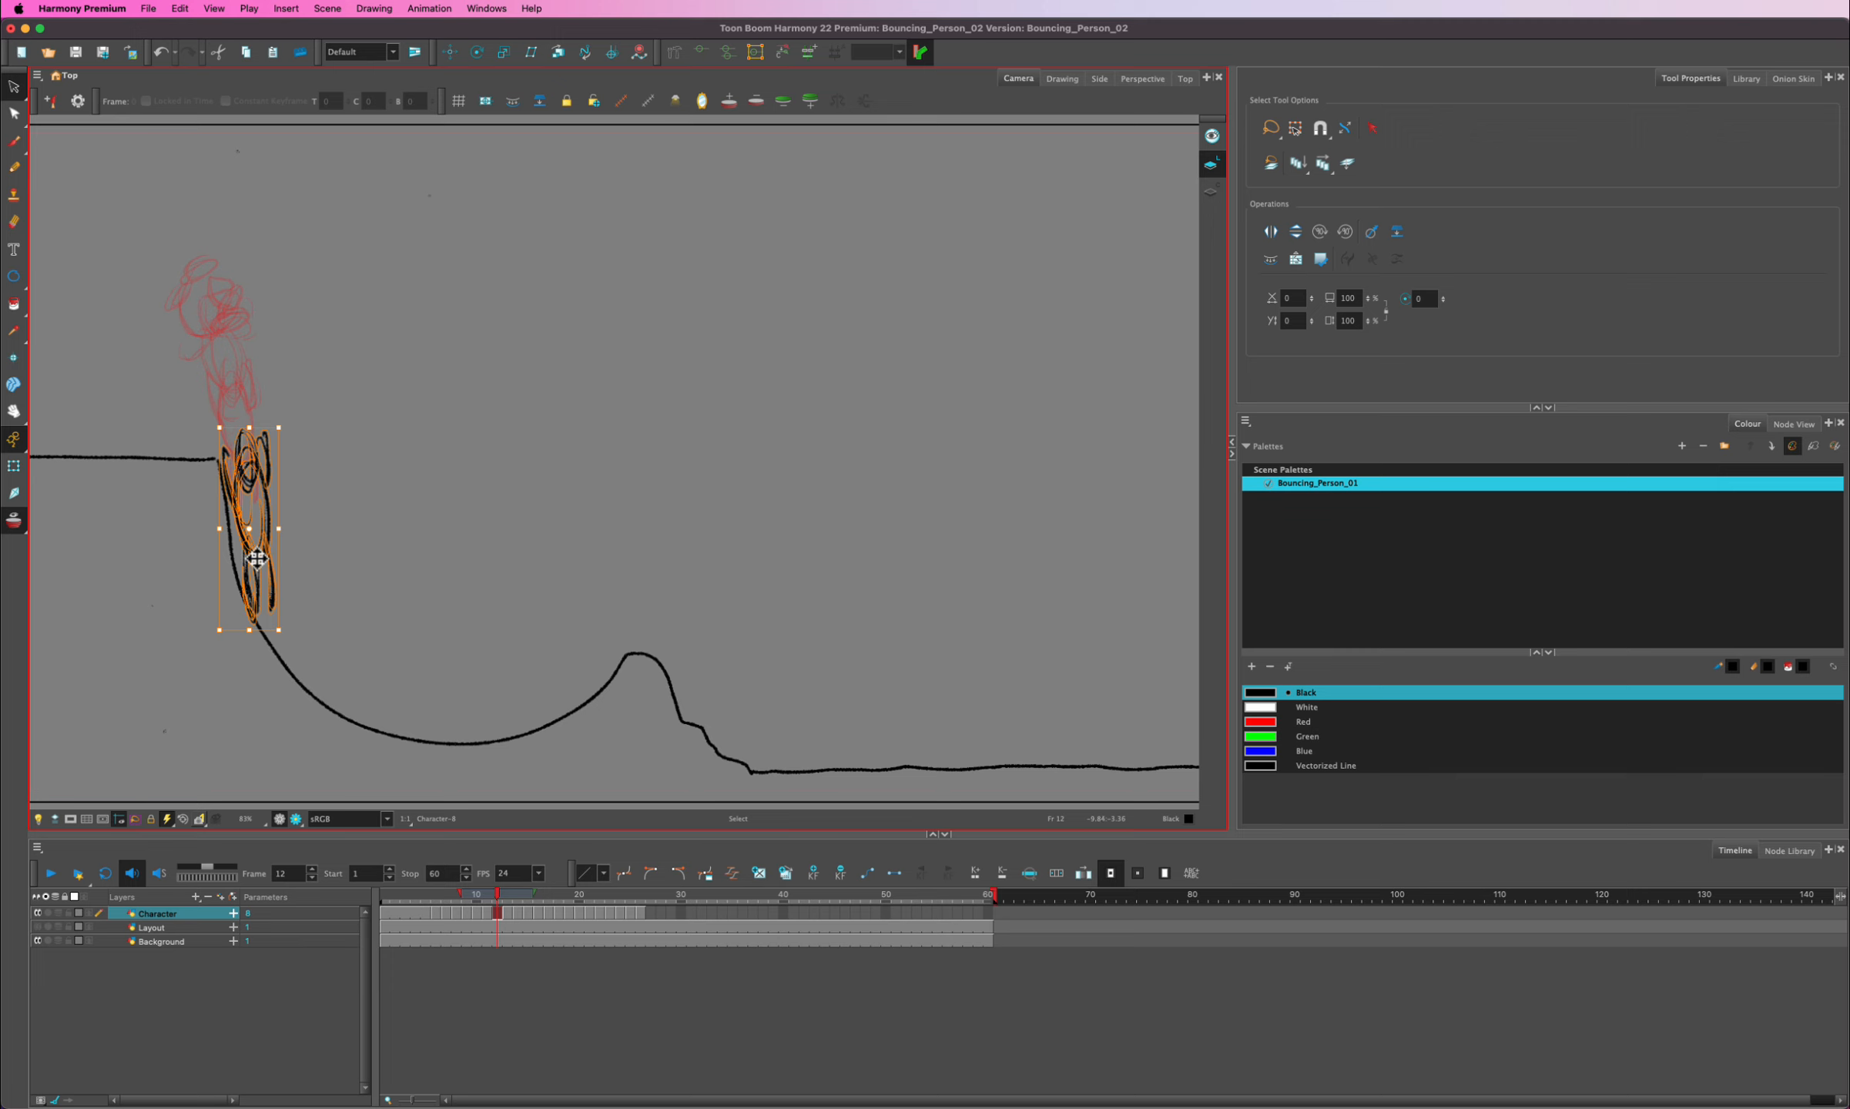
left_click_drag(260, 556, 261, 581)
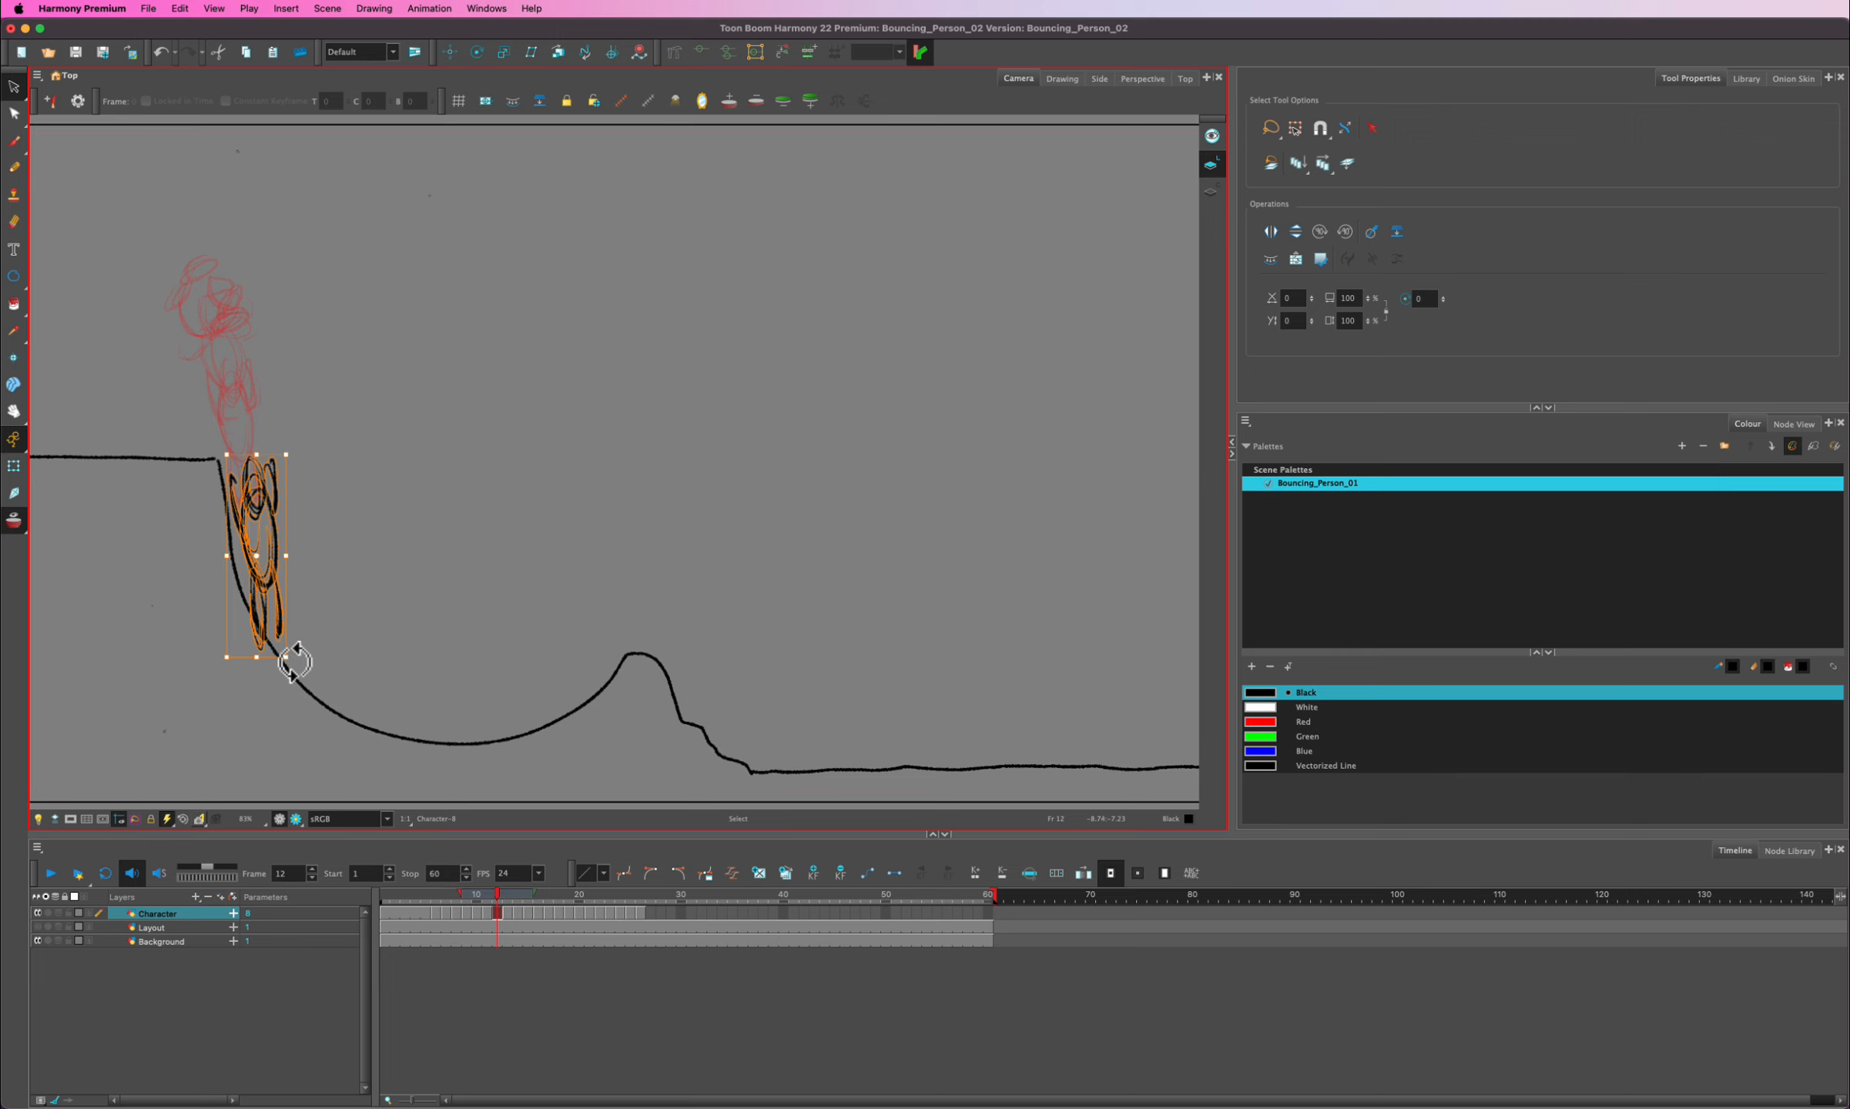
left_click_drag(295, 663, 308, 660)
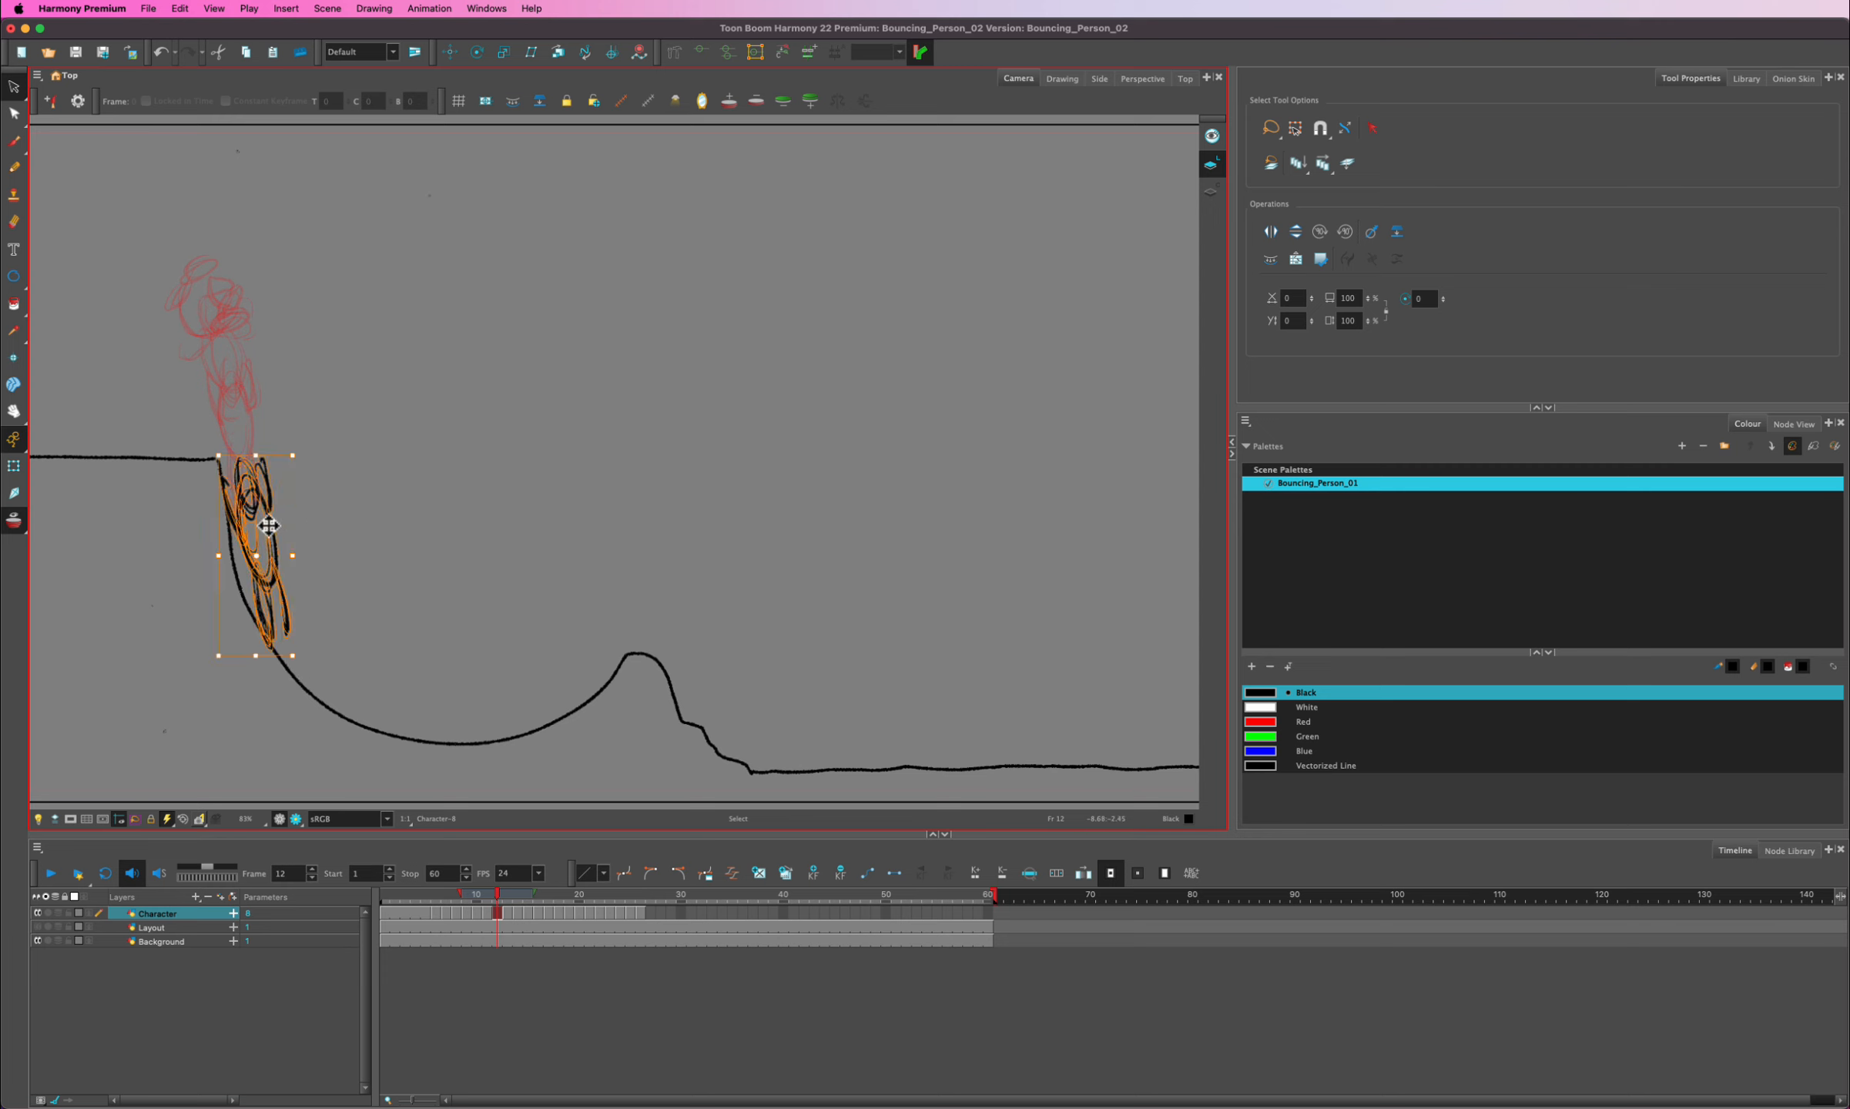
left_click(330, 422)
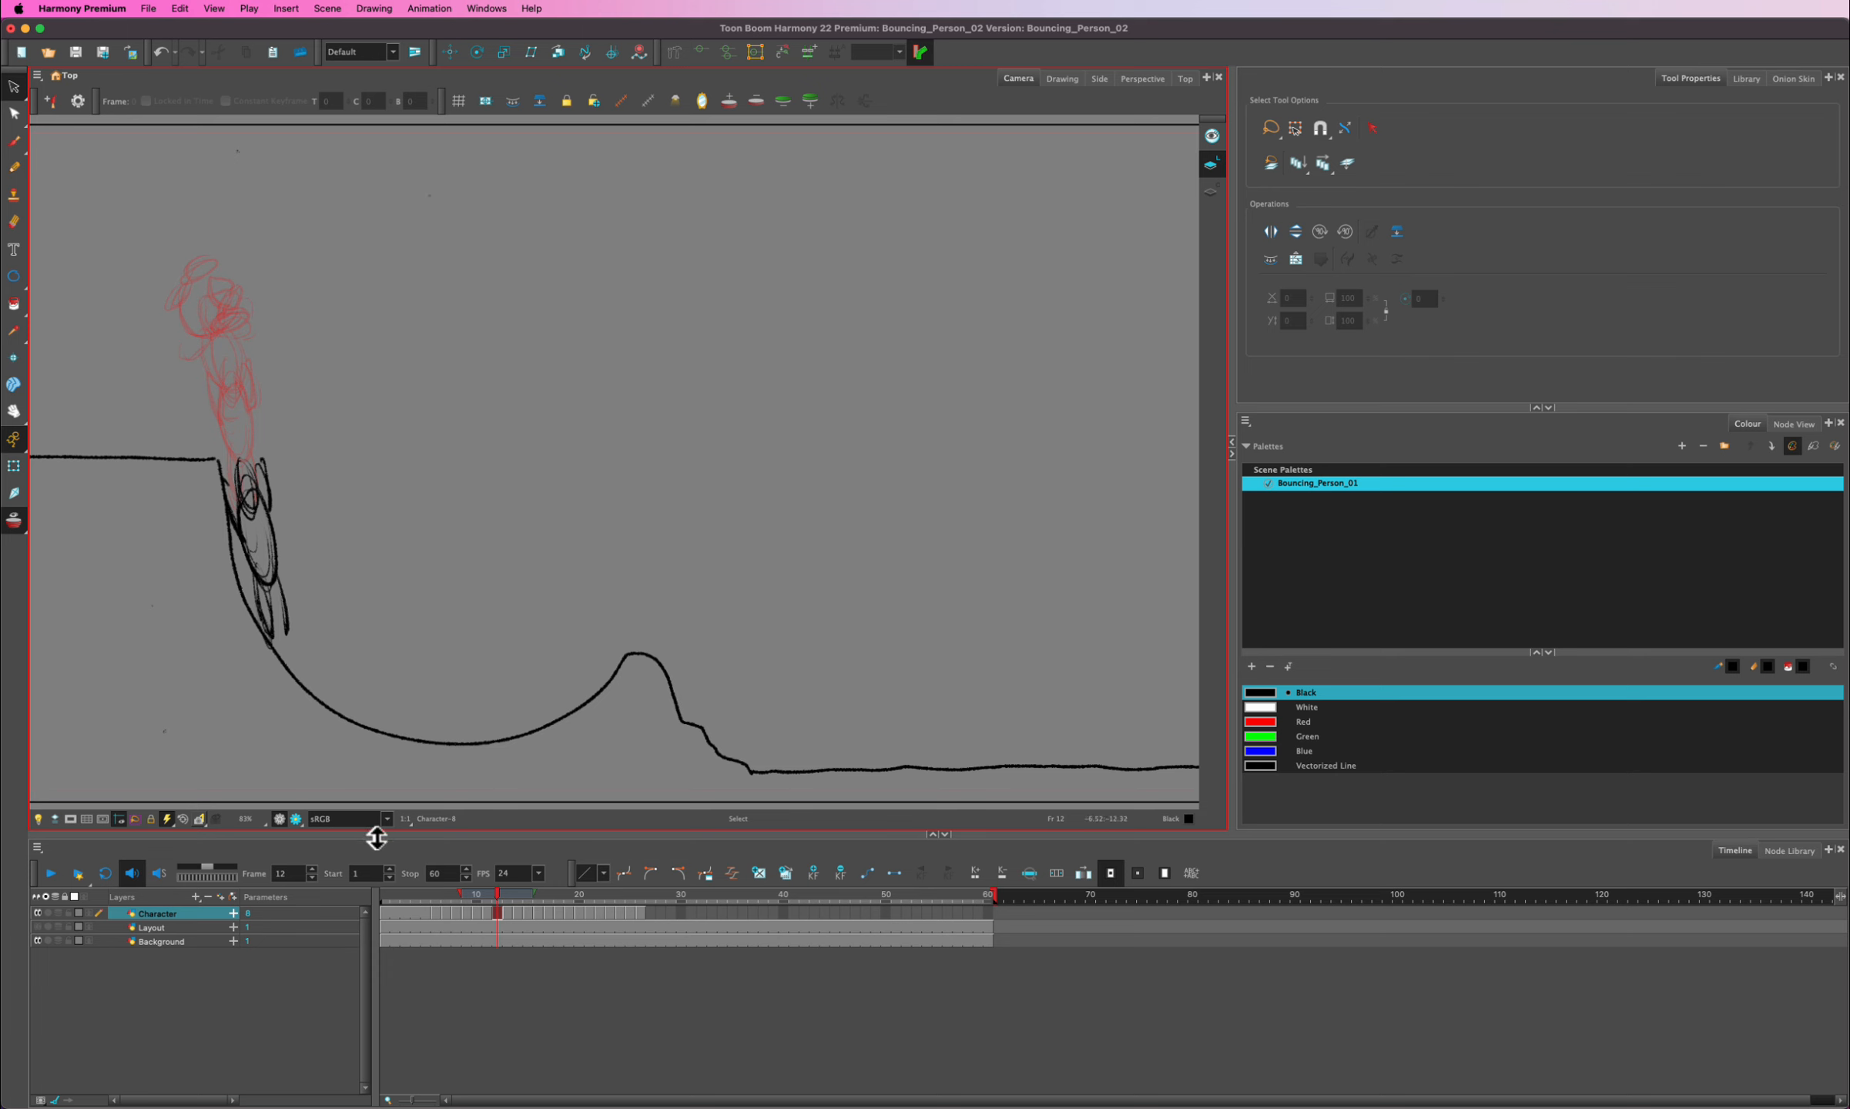
- Turn off onion skin and scrub frames 10 to 12 to check the character's fall
left_click(13, 524)
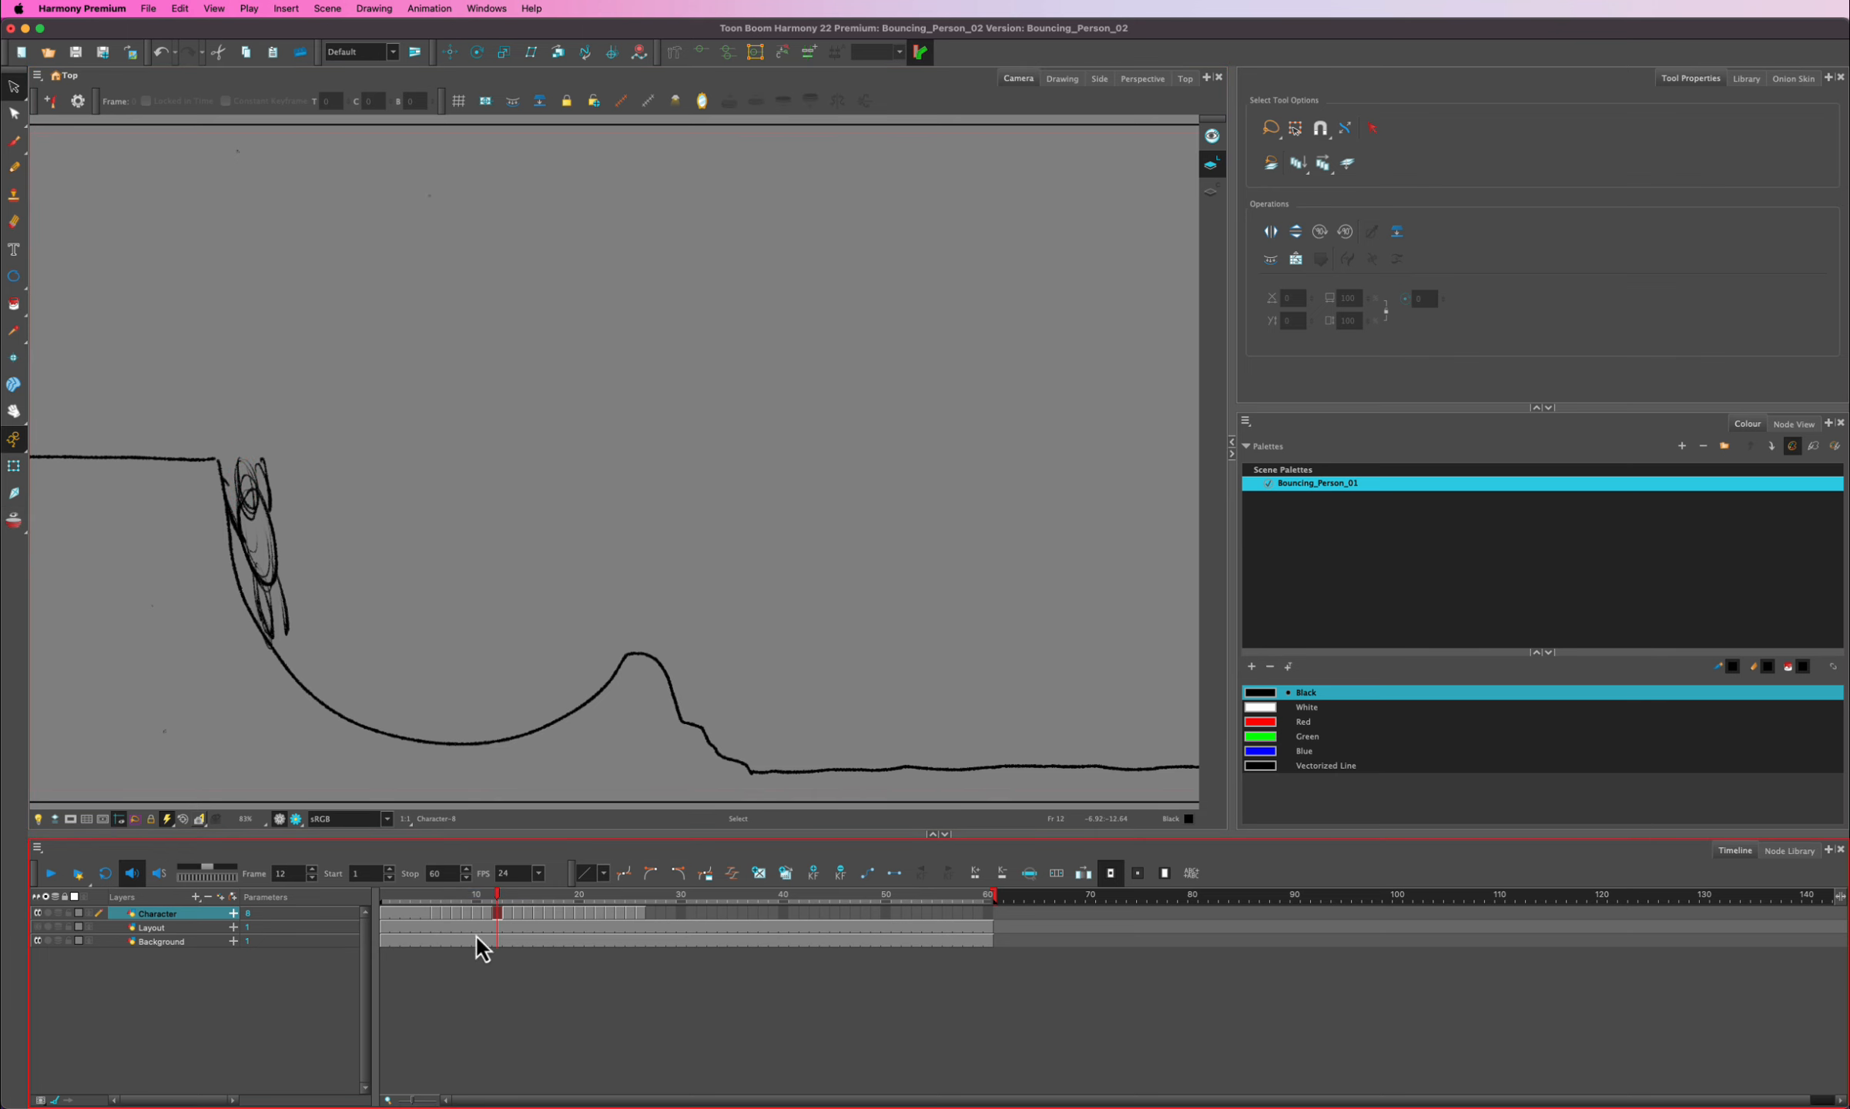
left_click_drag(494, 894, 486, 897)
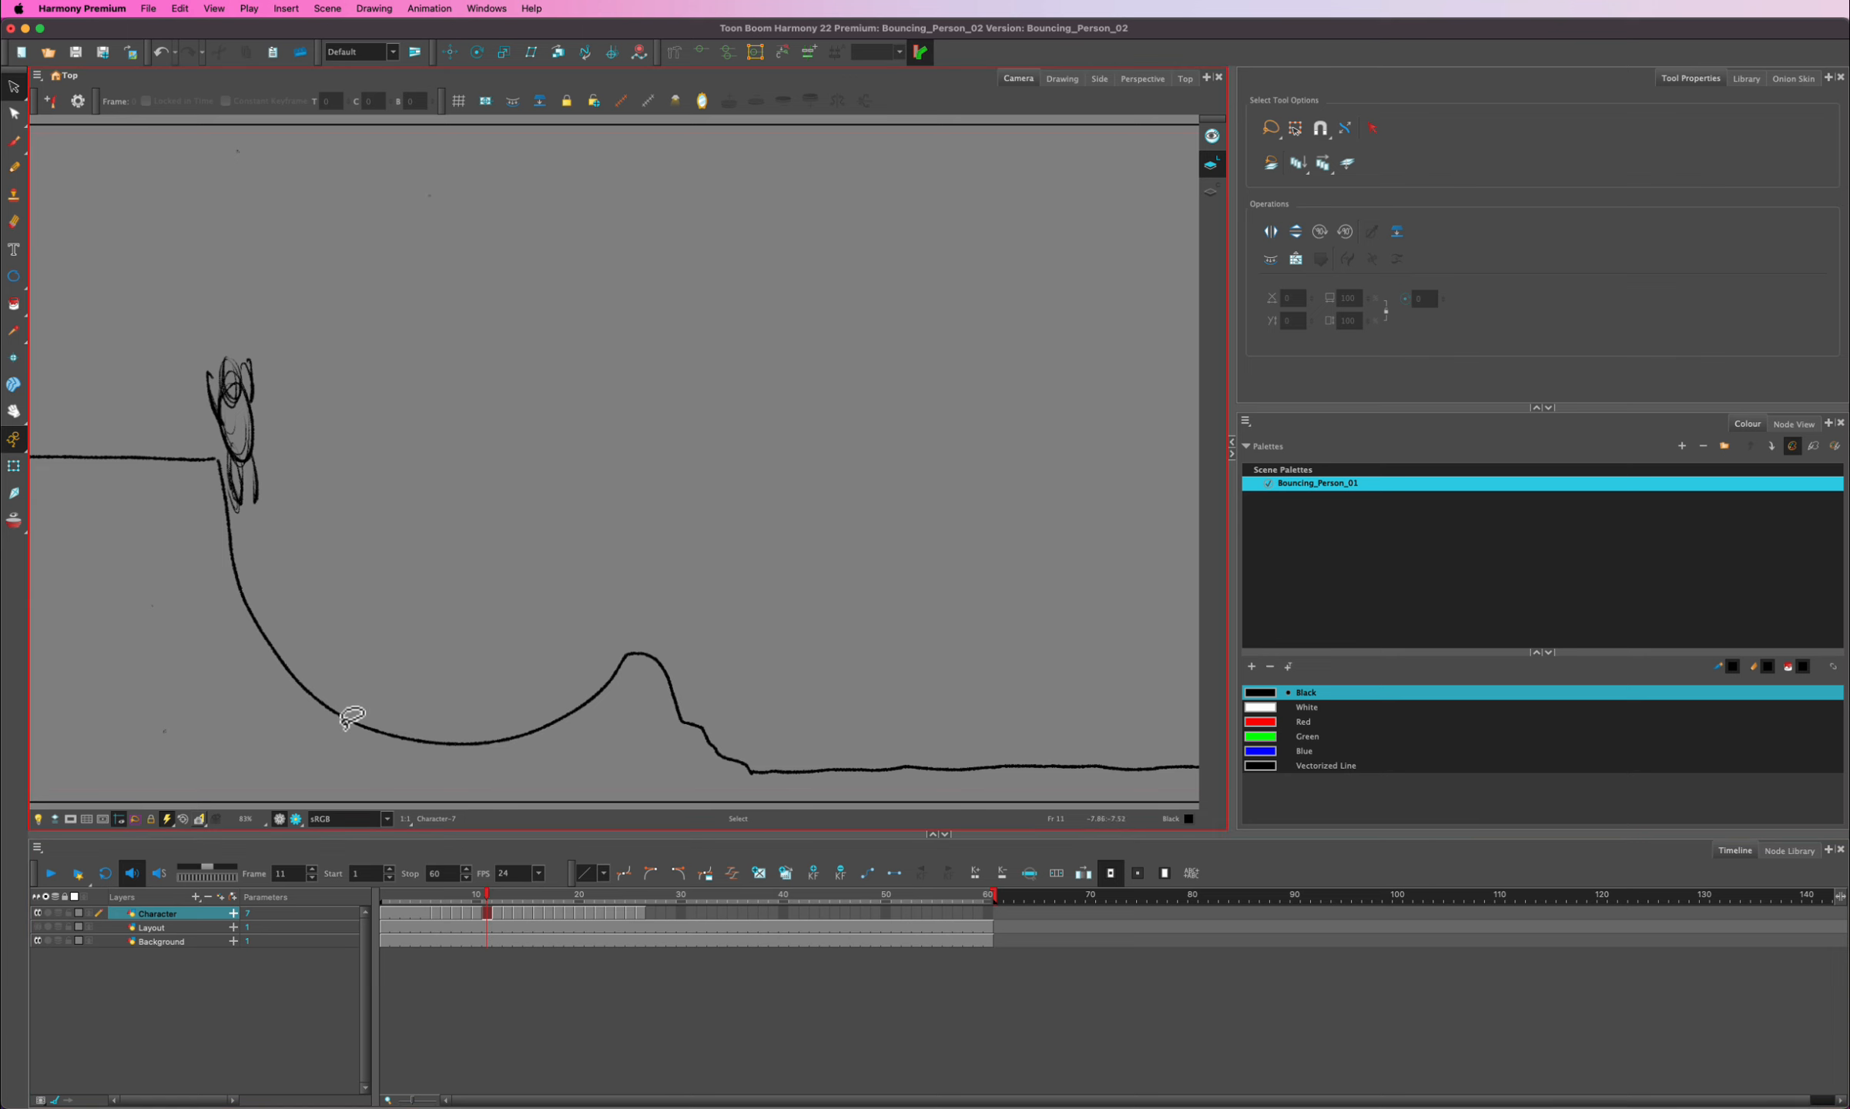
left_click(481, 899)
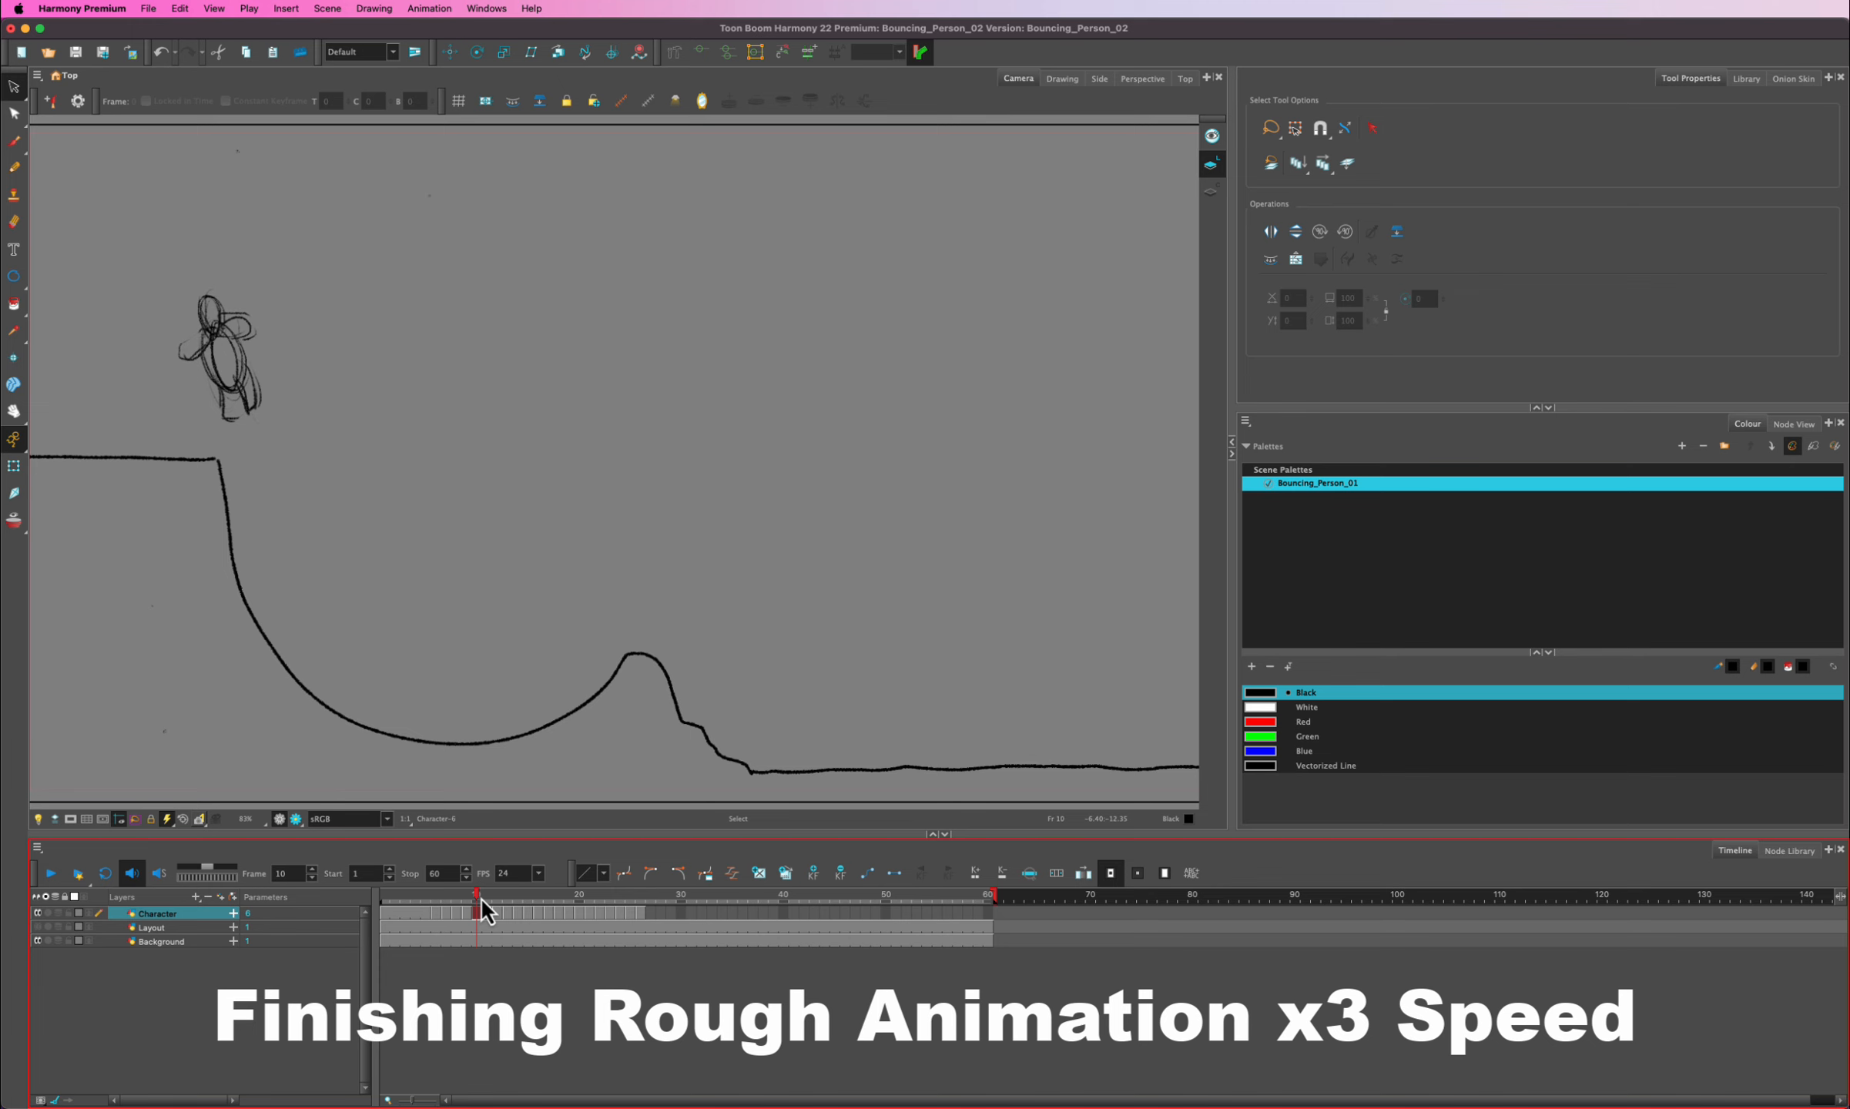
left_click_drag(481, 900, 480, 900)
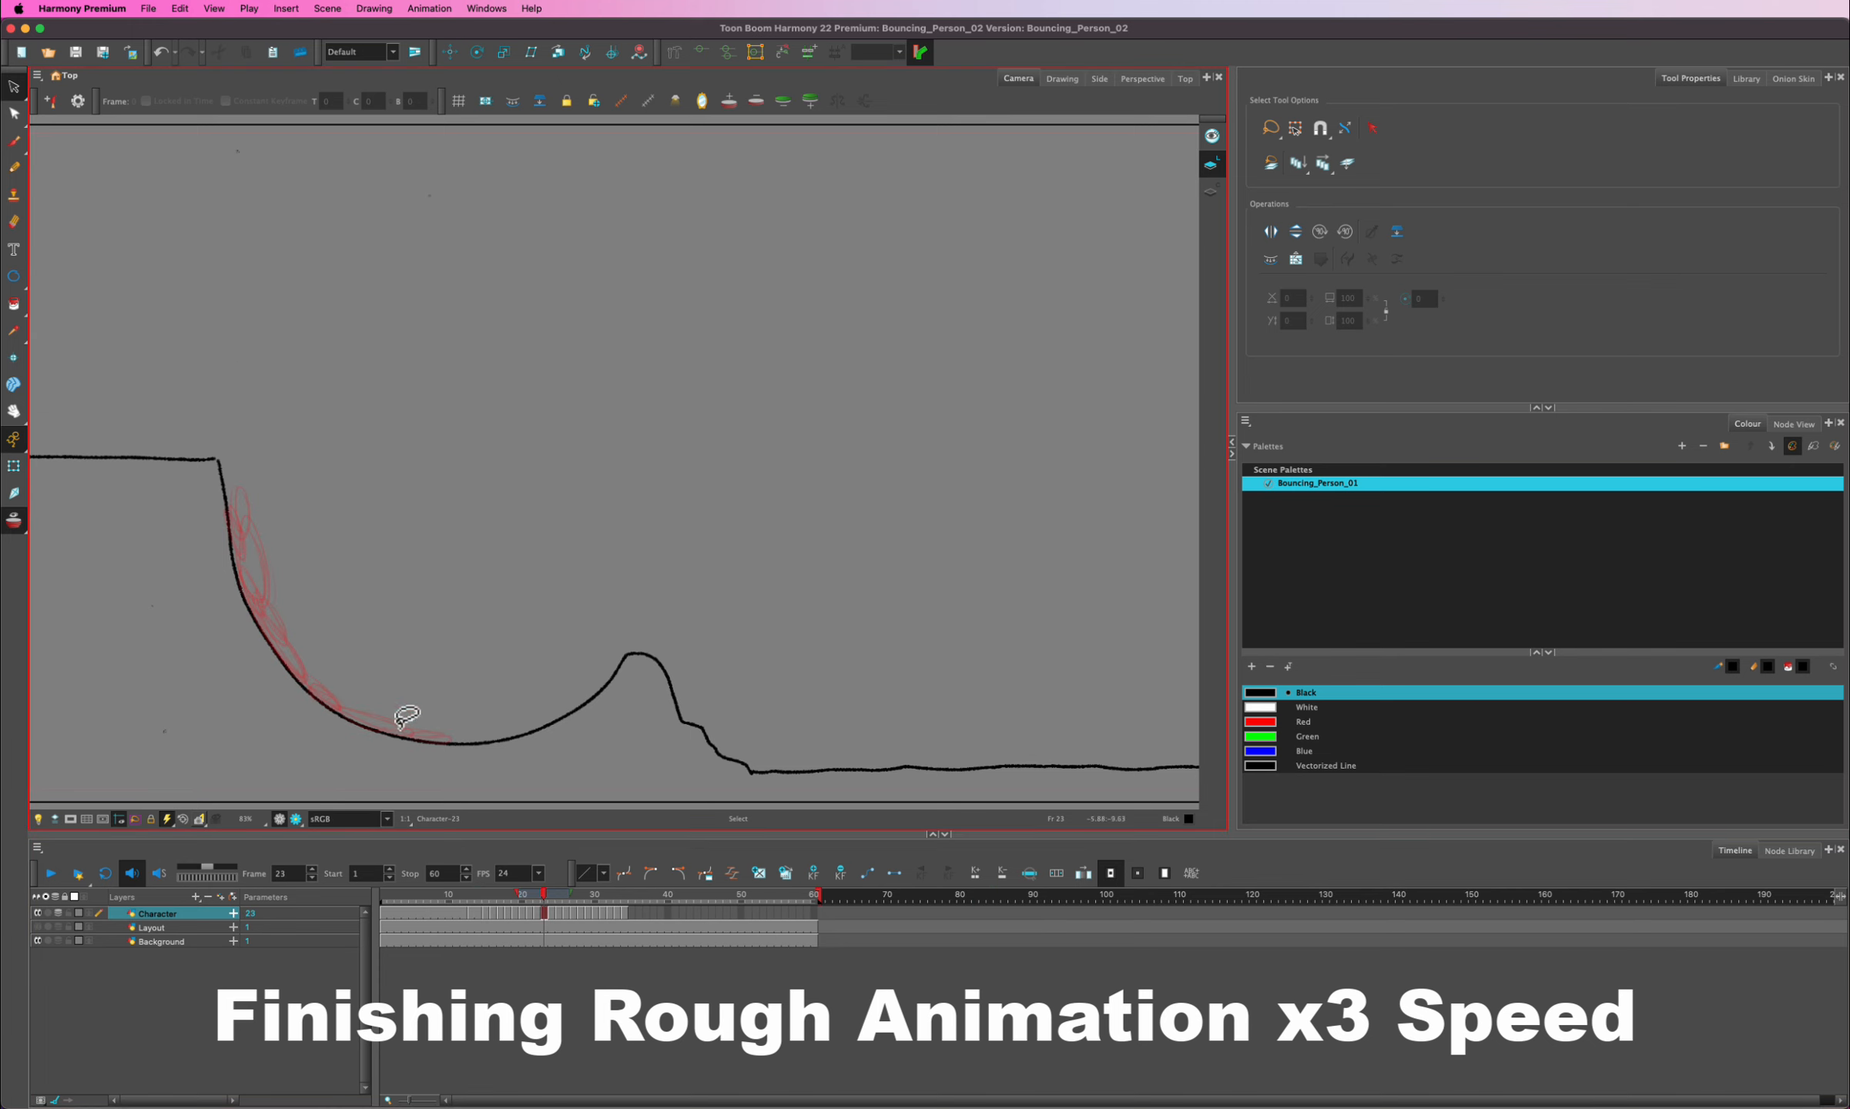
- On frame 23, sketch the stretched character sliding along the bottom of the curve with the Dark Charcoal brush
scroll(406, 717, "down", 5)
scroll(406, 716, "left", 4)
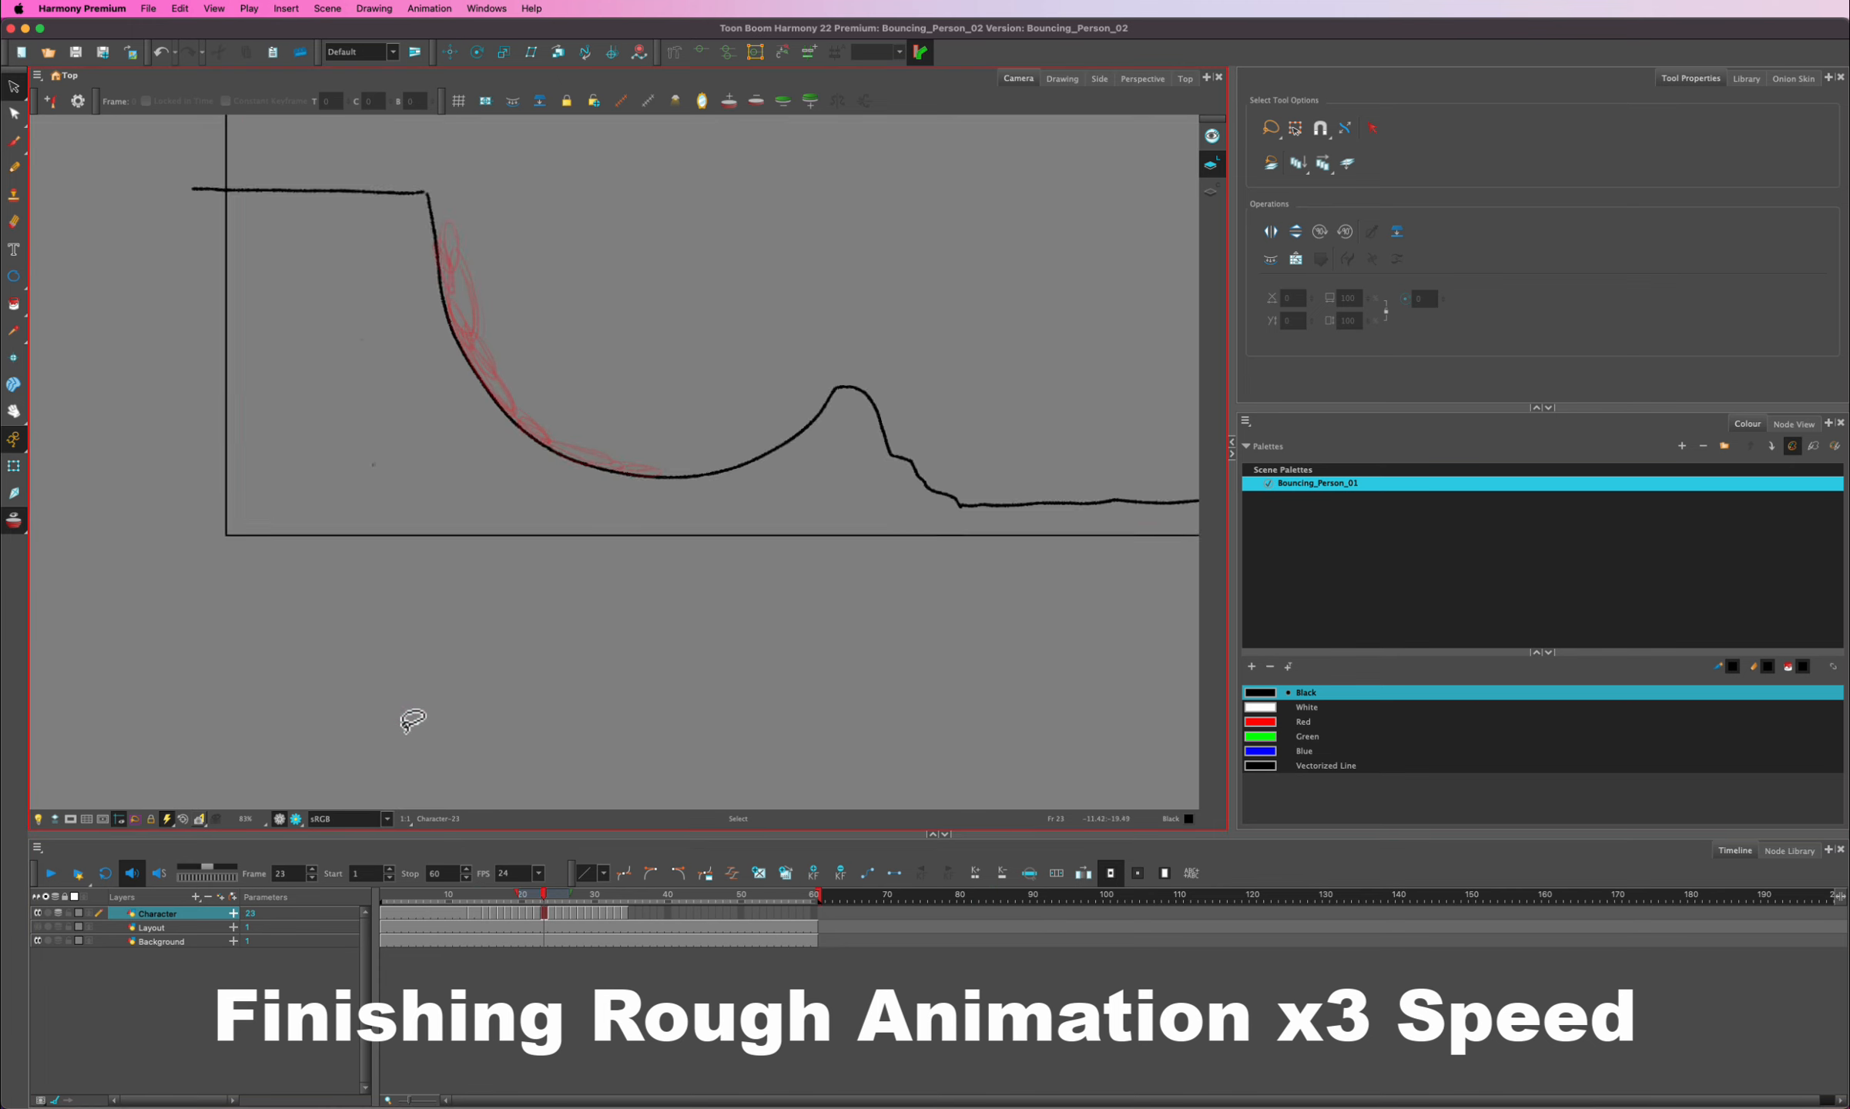
key("2")
key("2")
mouse_move(689, 447)
left_mouse_down()
mouse_move(677, 520)
mouse_move(586, 504)
mouse_move(597, 528)
mouse_move(544, 569)
left_mouse_up()
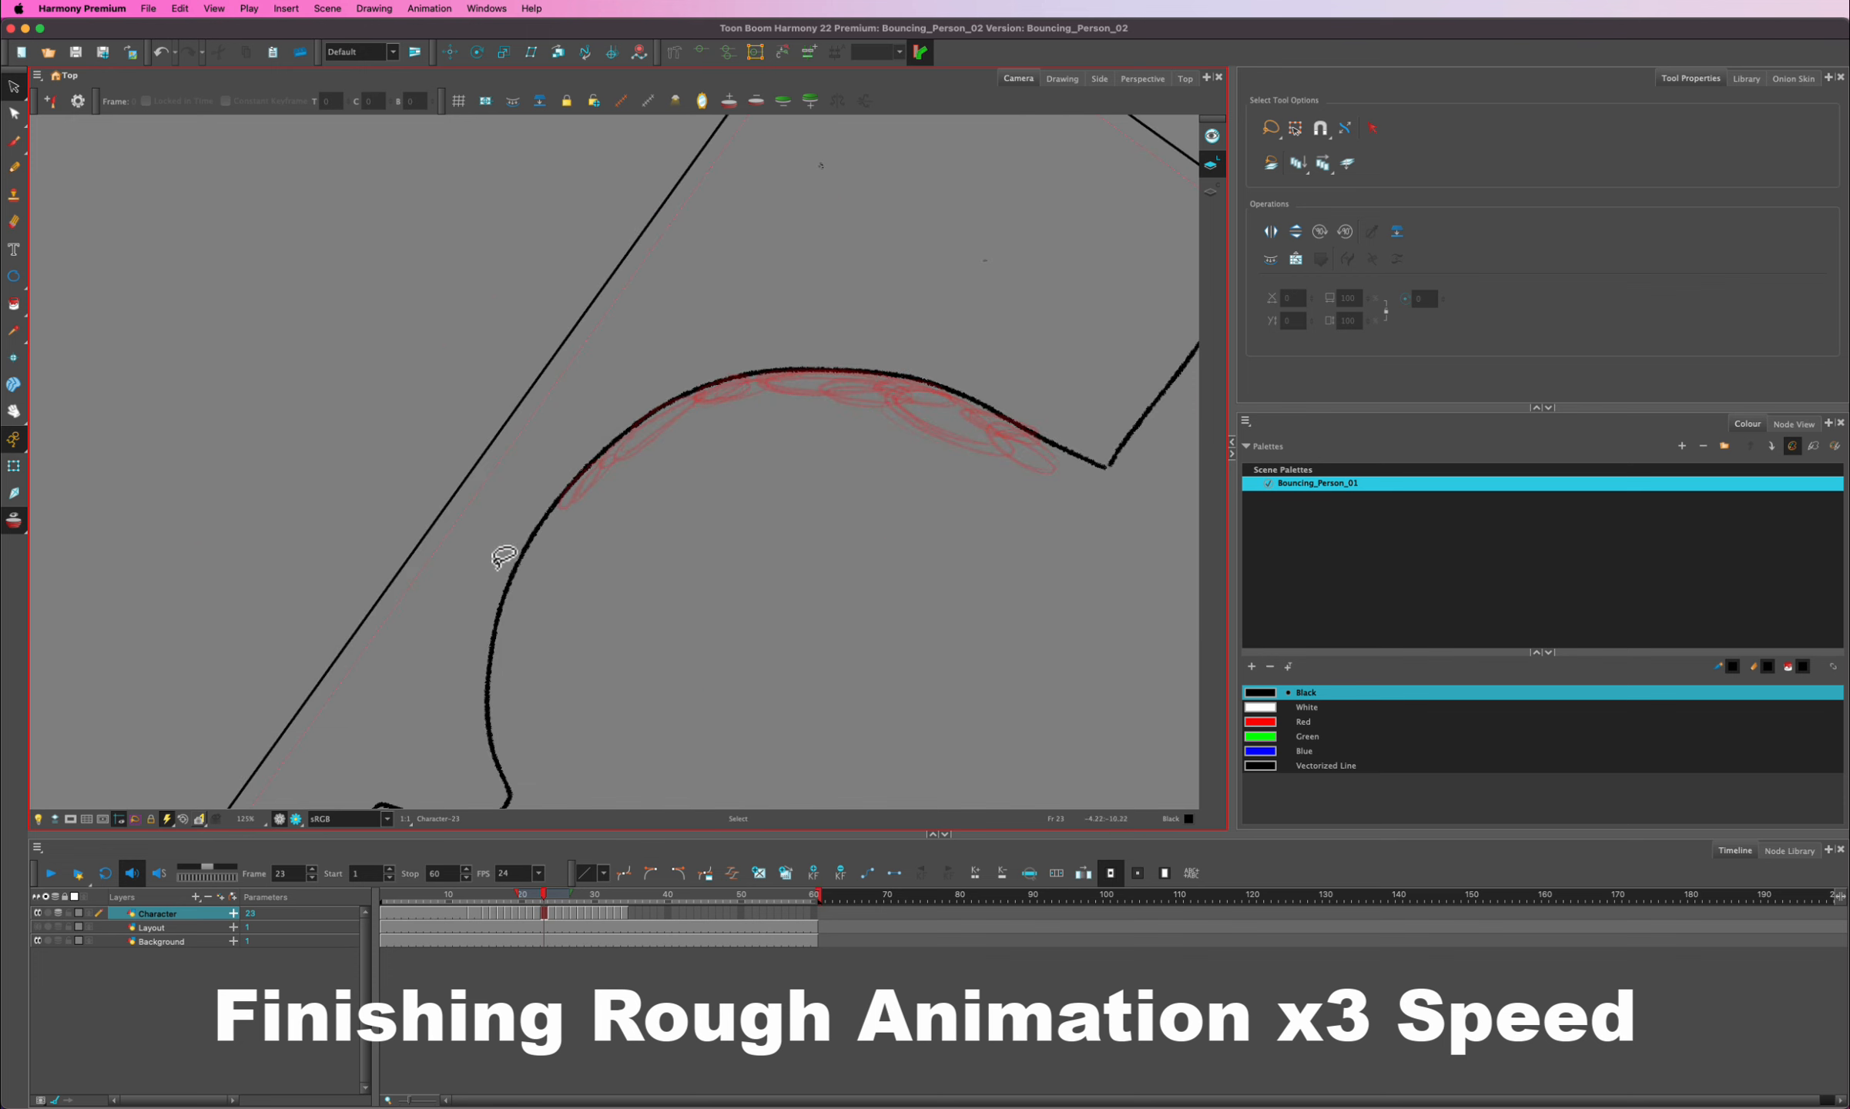
key("alt+b")
left_click_drag(592, 466, 567, 504)
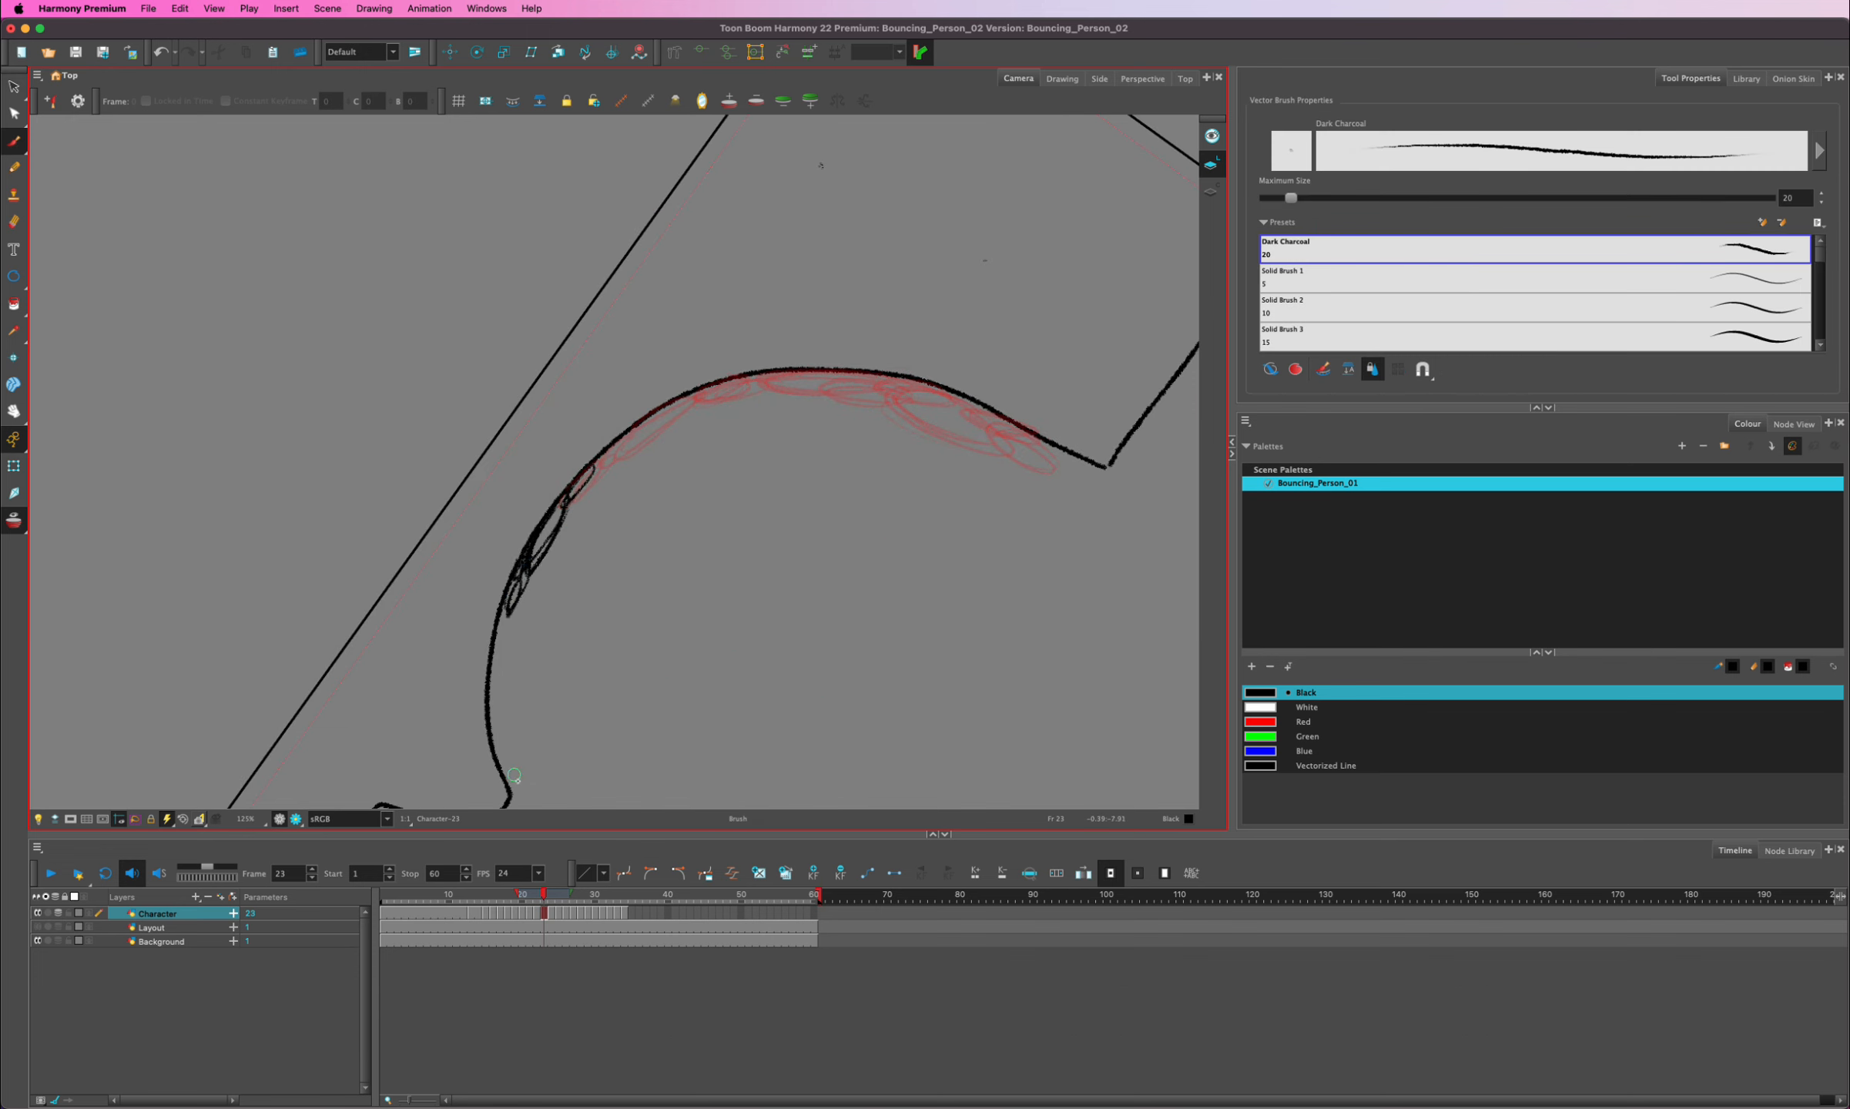
key("super+z")
key("super+z")
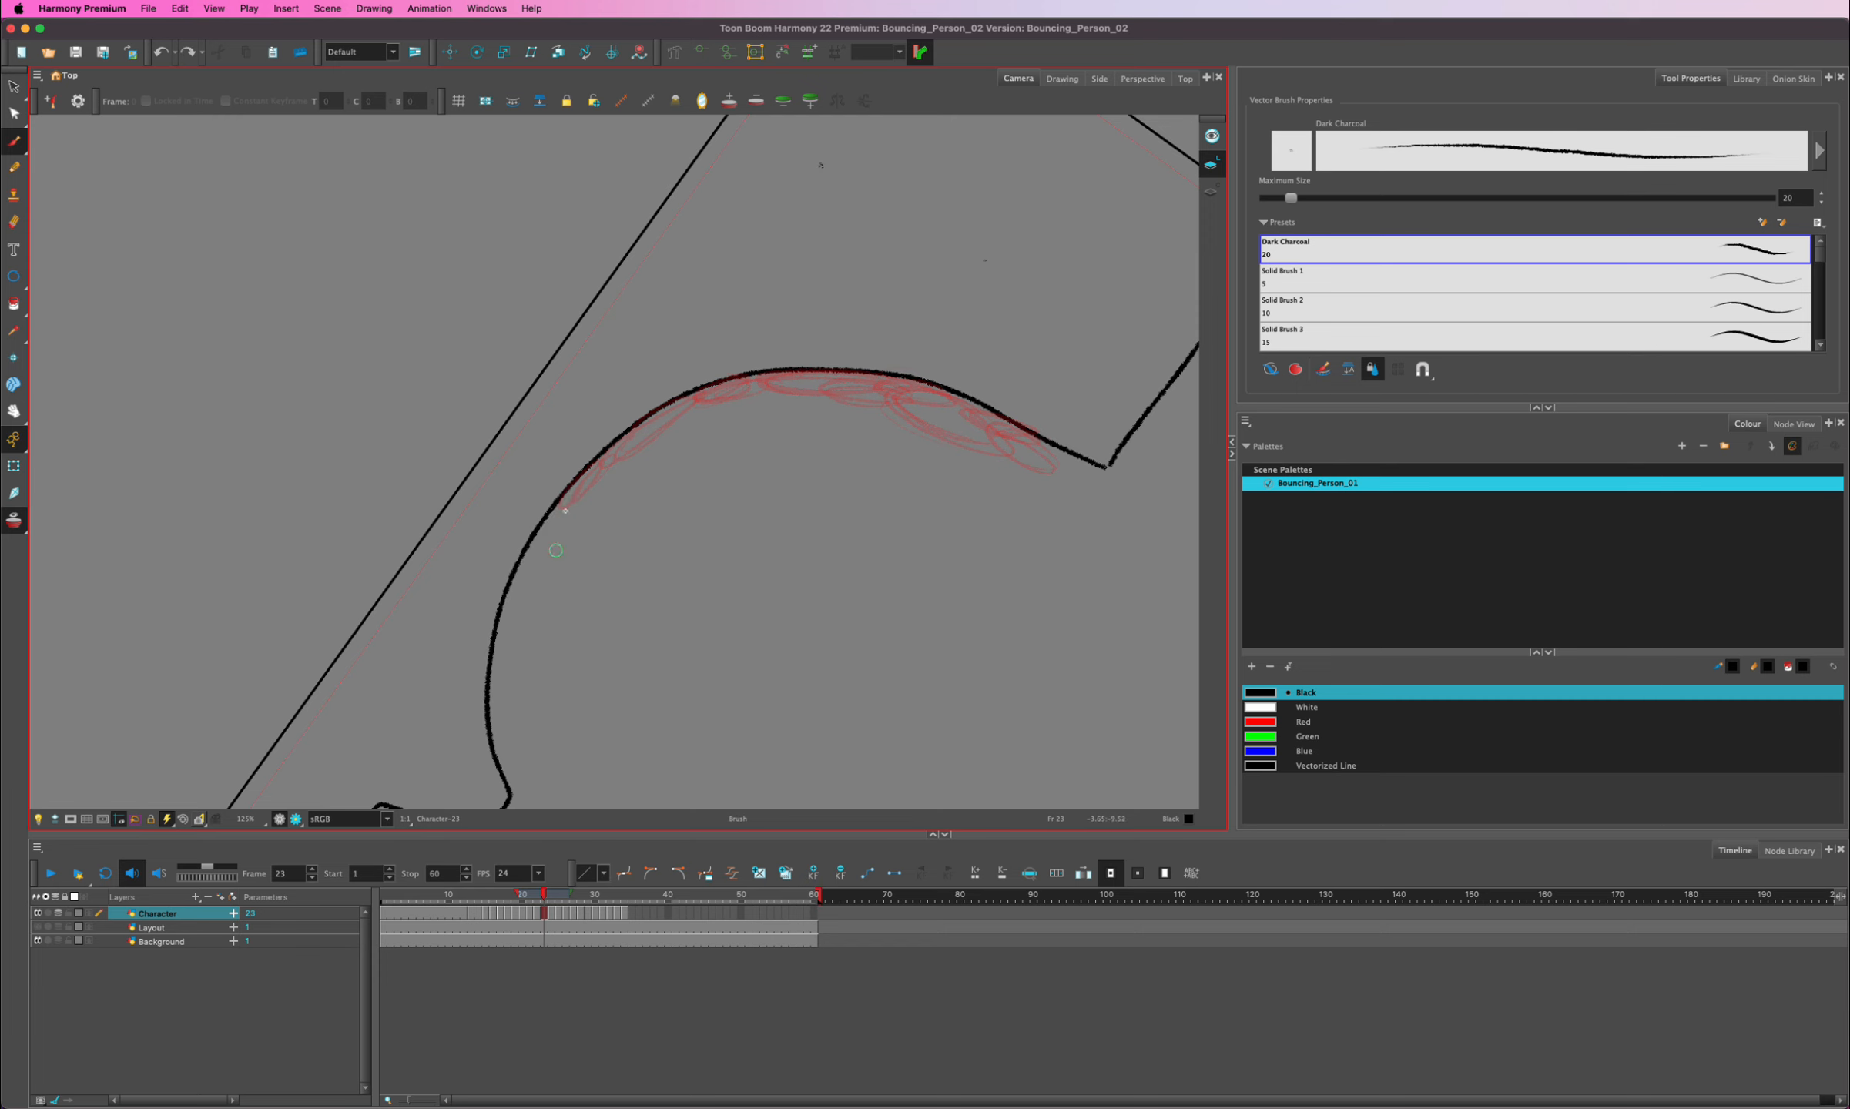
left_click_drag(514, 582, 571, 505)
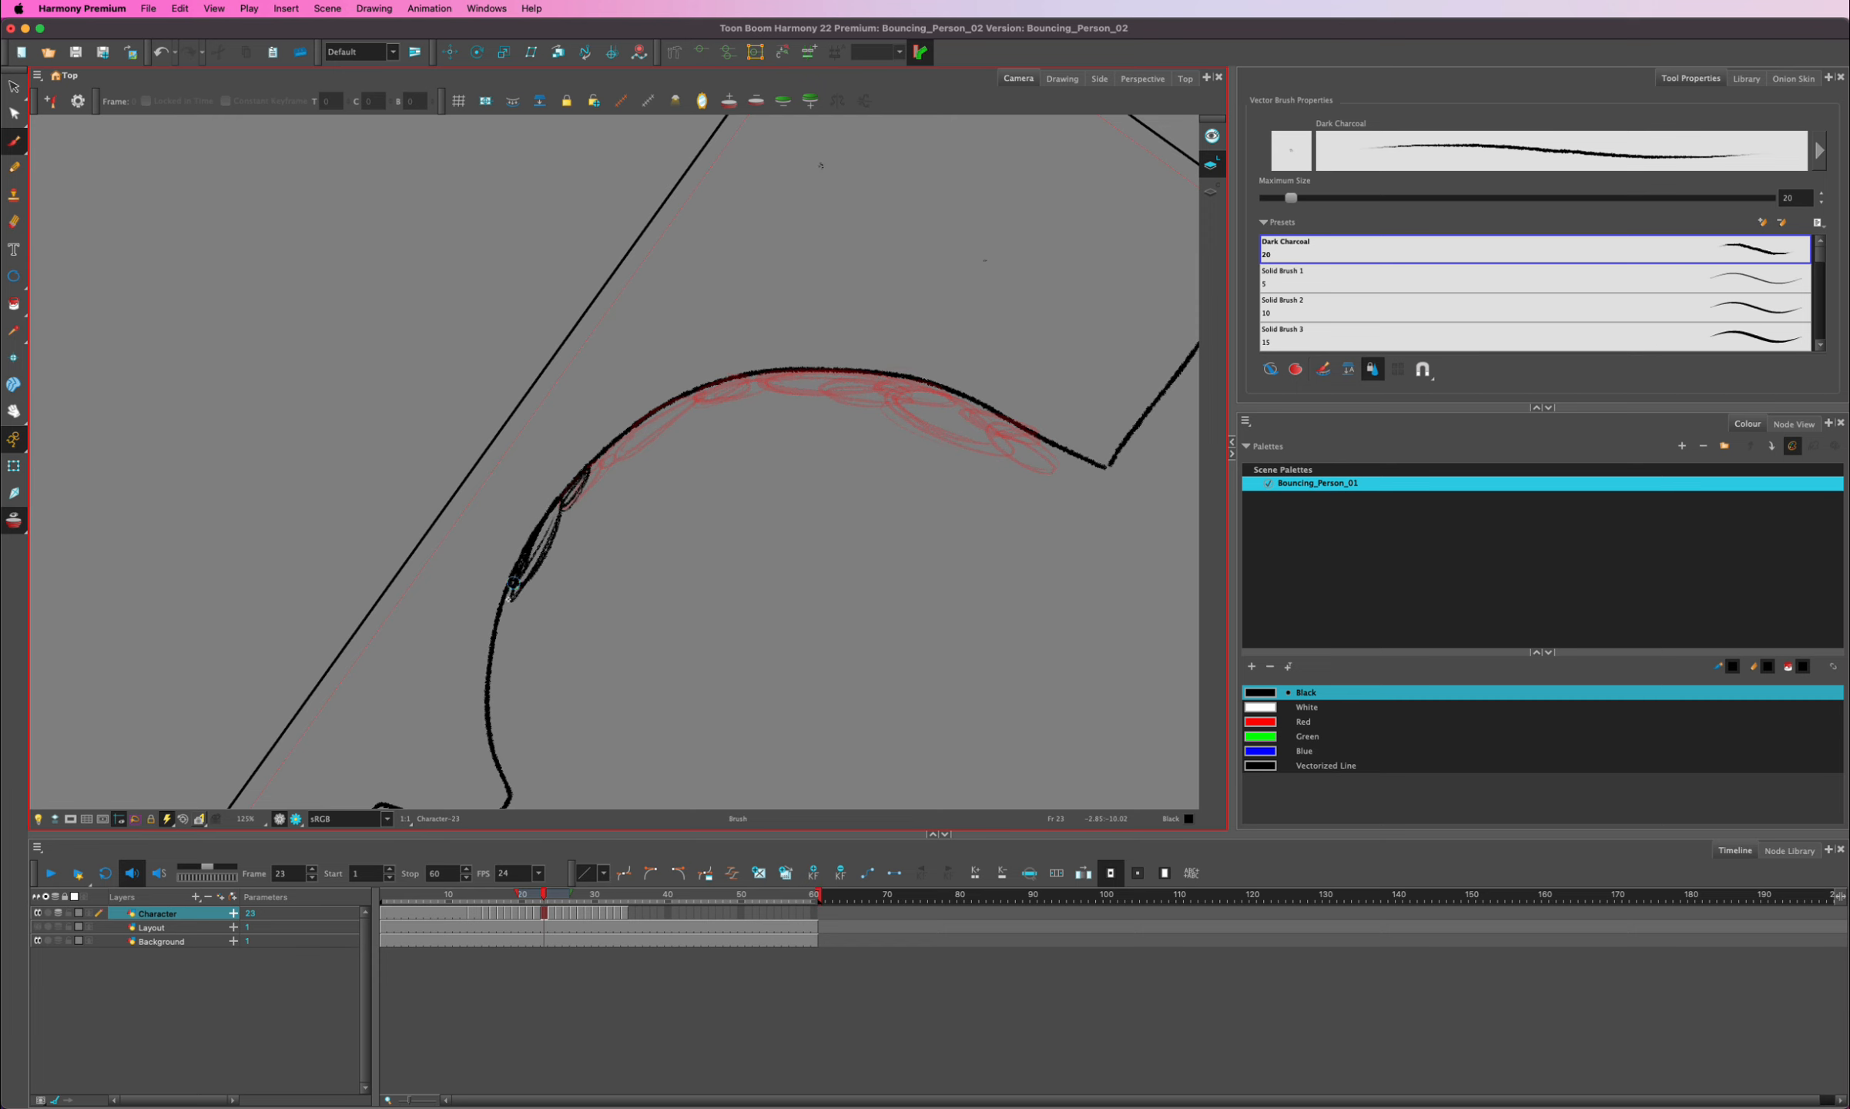
left_click_drag(513, 583, 503, 633)
- Reset the rotated view, select the frame 23 sketch and nudge it slightly upward on the curve
key("shift+m")
mouse_move(543, 895)
left_mouse_down()
mouse_move(525, 892)
mouse_move(543, 895)
left_mouse_up()
key("alt+s")
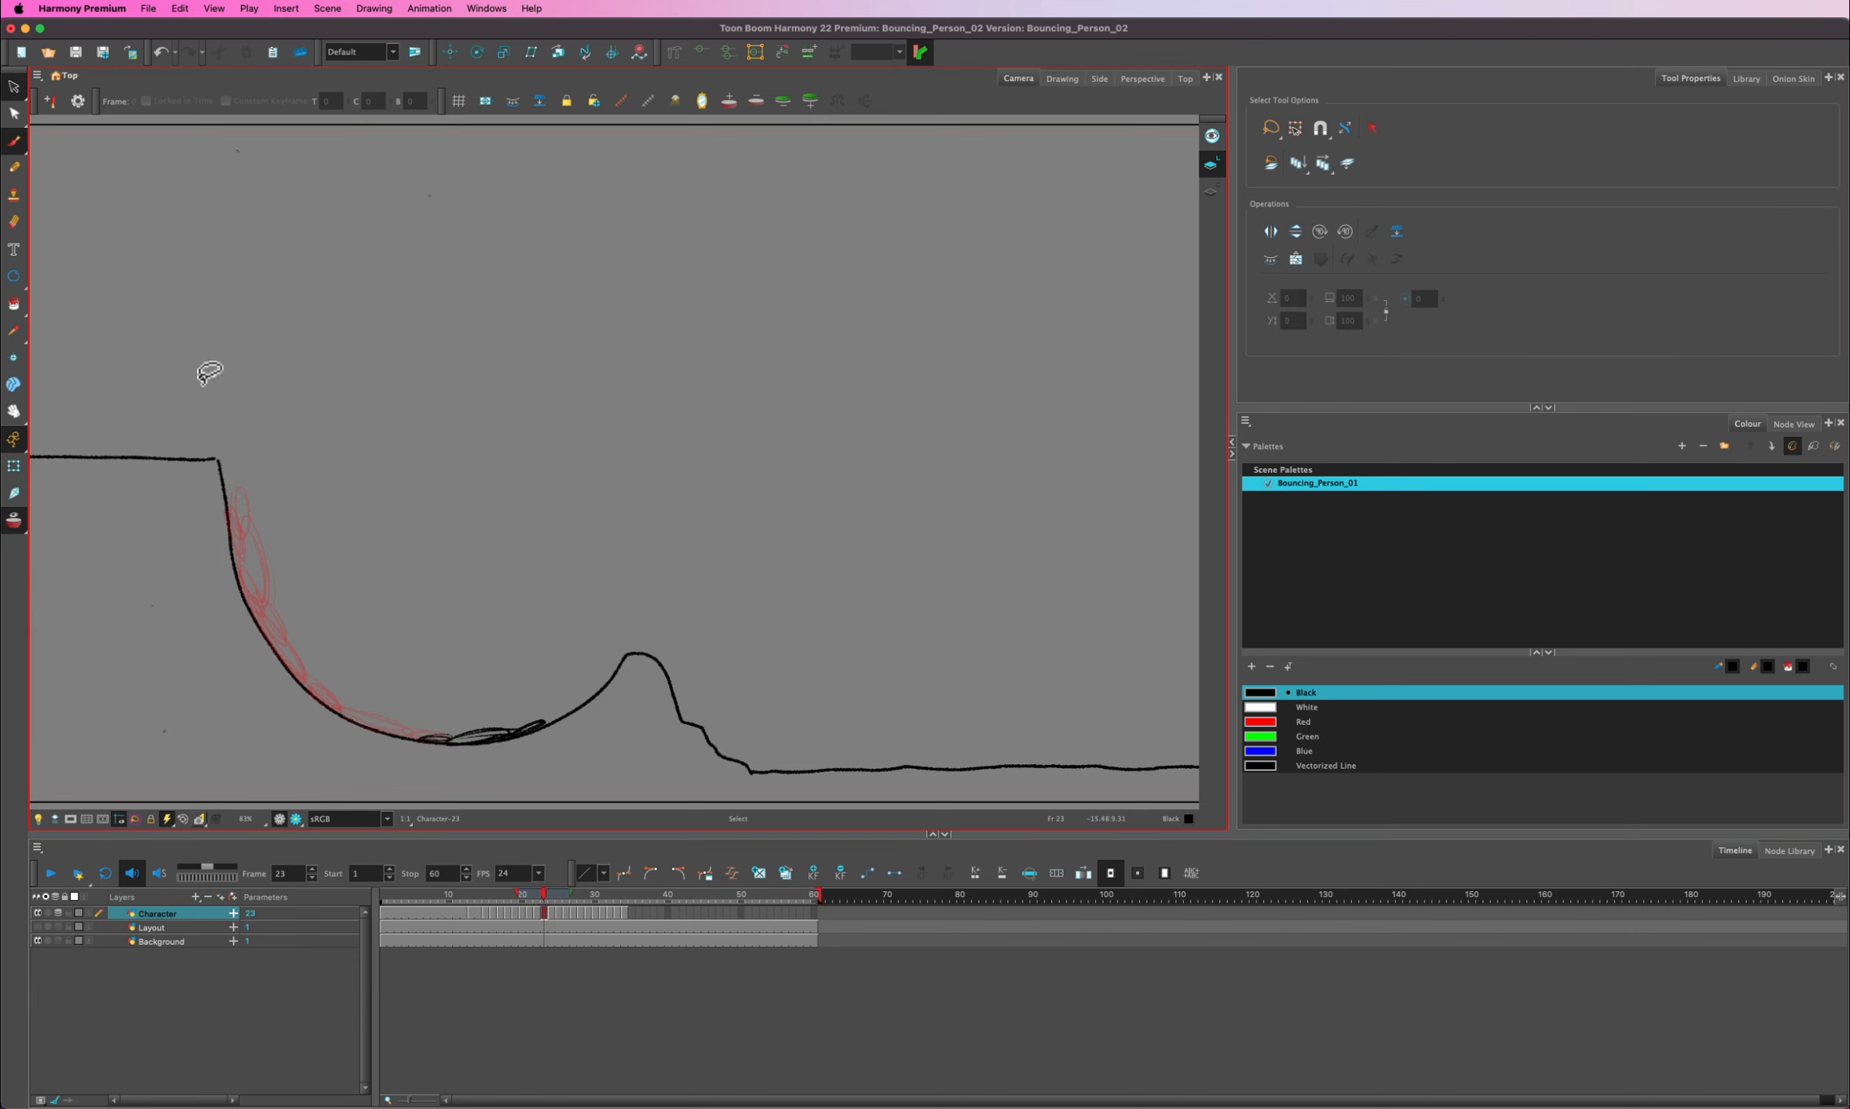
mouse_move(432, 697)
left_mouse_down()
mouse_move(522, 738)
mouse_move(561, 715)
left_mouse_up()
left_click_drag(512, 733, 513, 727)
left_click(539, 768)
- On frame 24, sketch the character sliding up the ramp toward the bump with the Dark Charcoal brush
left_click_drag(544, 896, 551, 896)
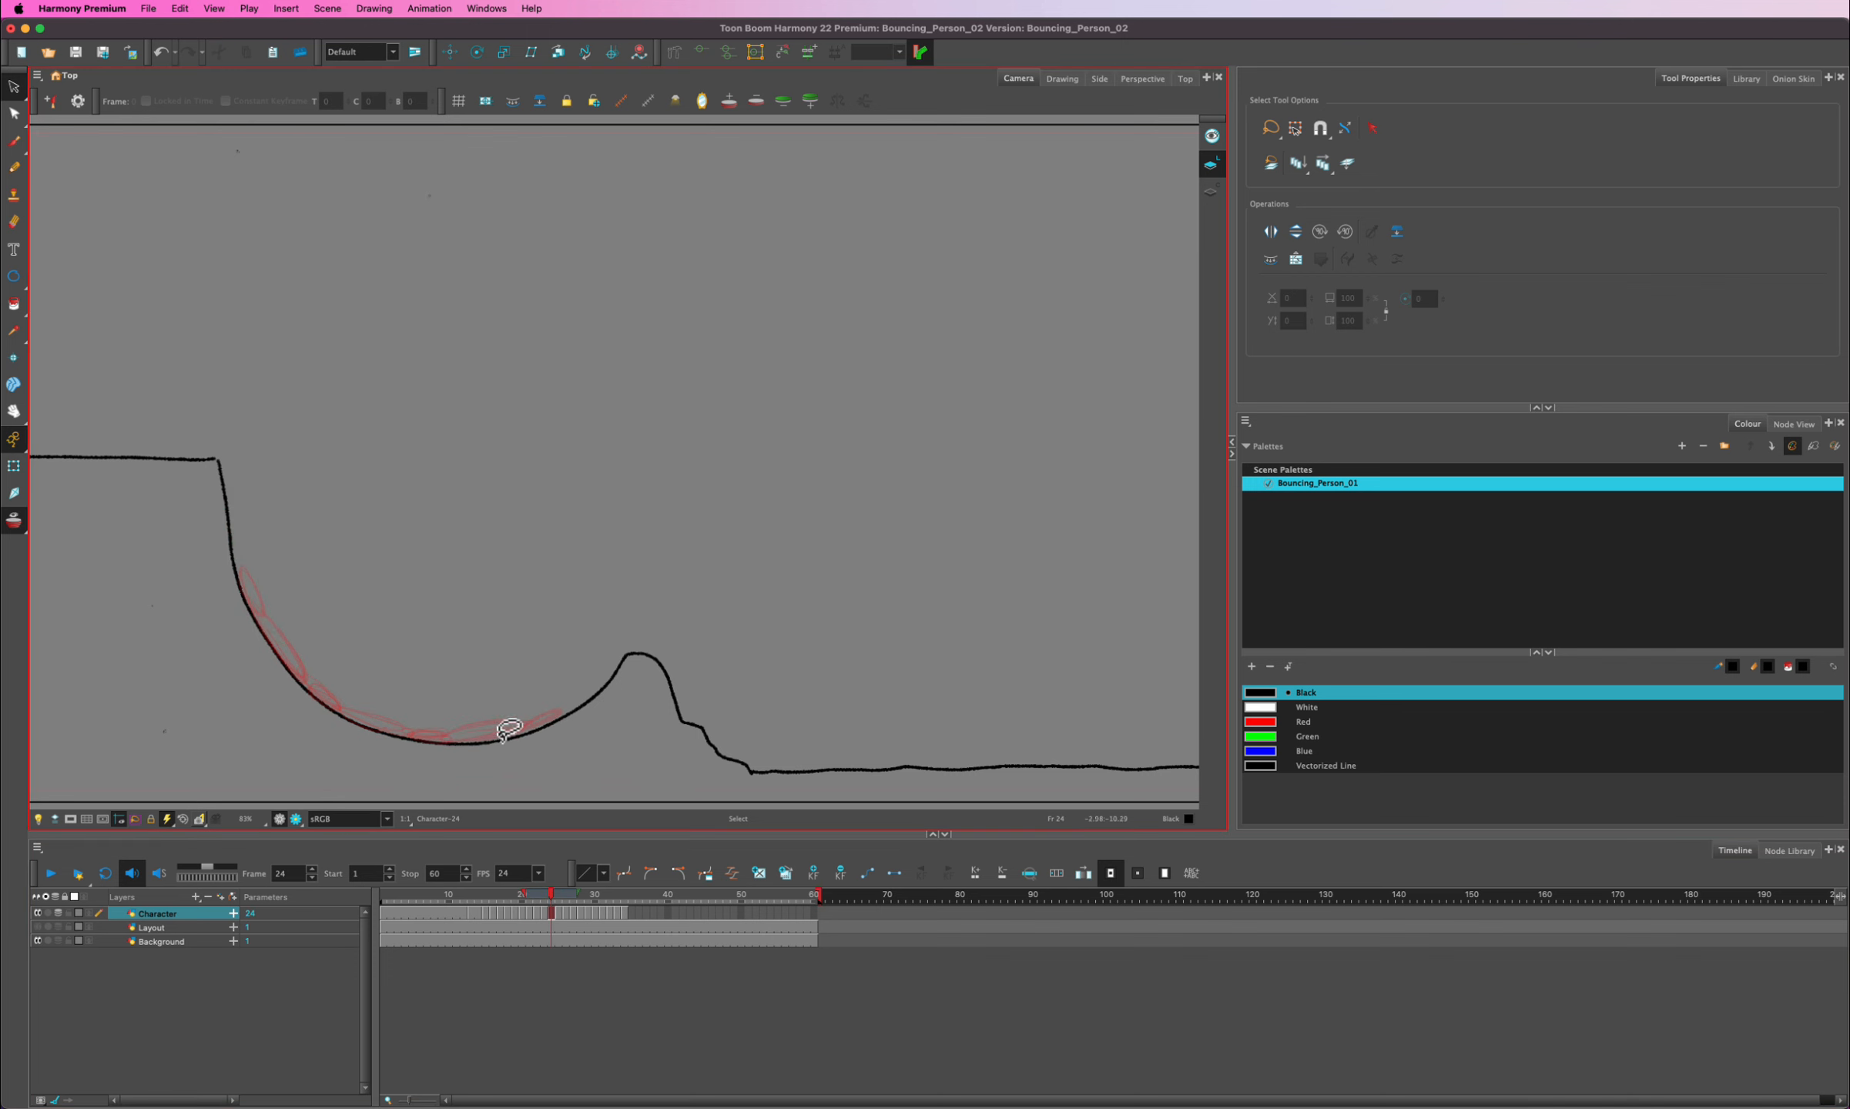
left_click_drag(566, 732, 846, 502)
key("2")
left_click(14, 140)
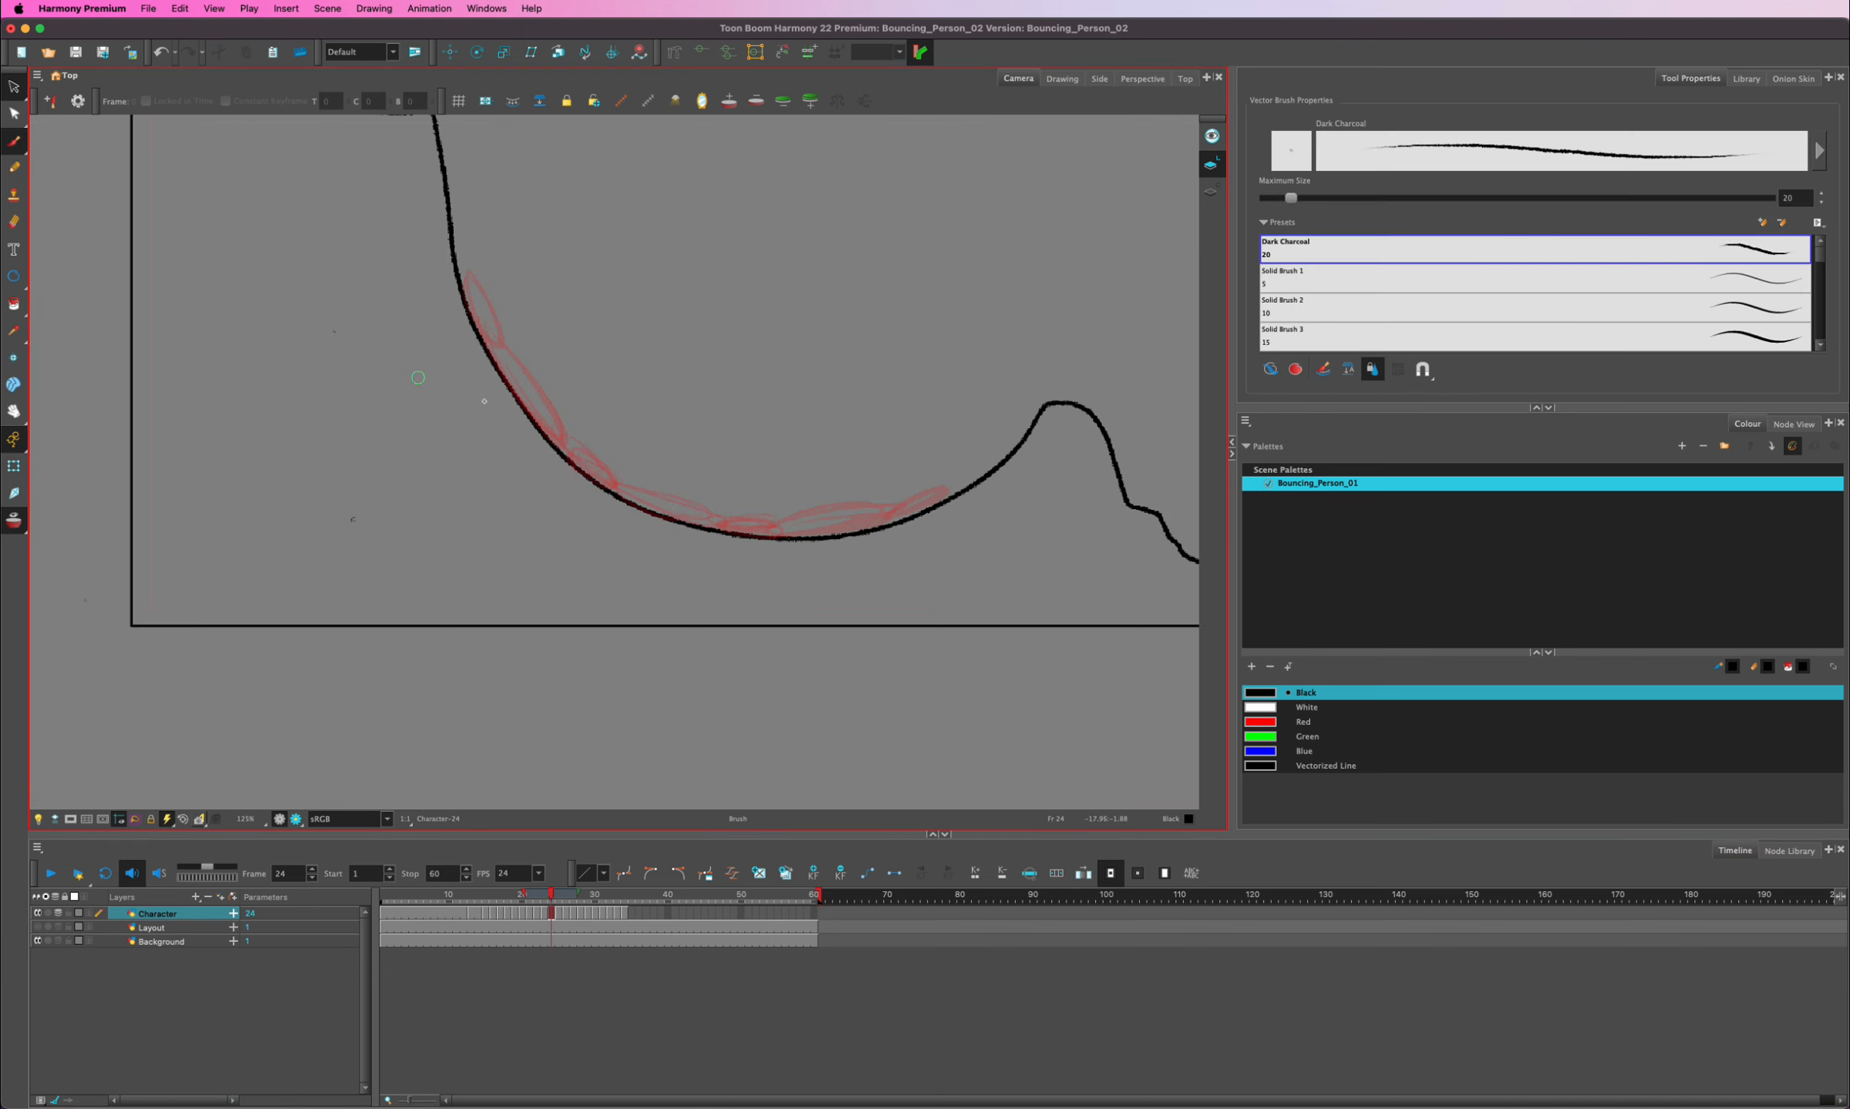
left_click_drag(1003, 452, 1030, 408)
left_click_drag(896, 500, 920, 495)
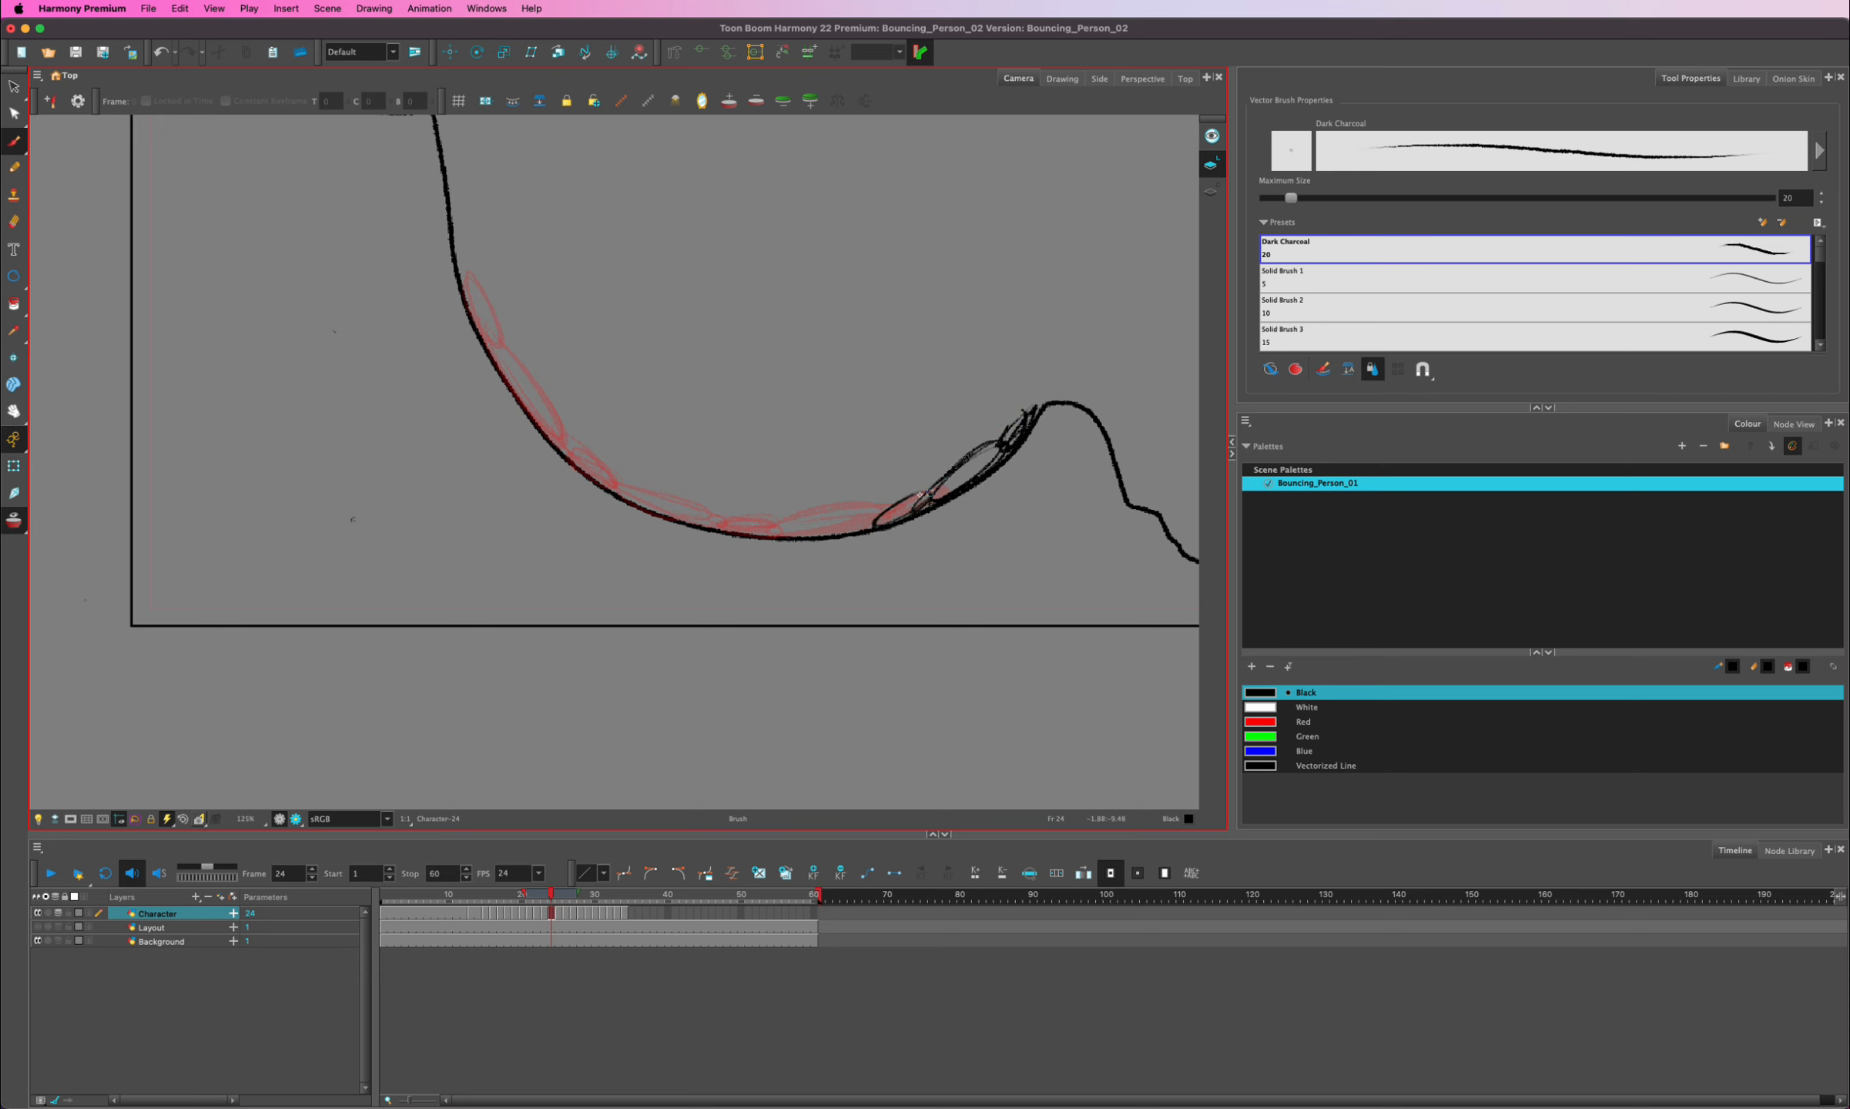
- Compare frame 24 with the neighbouring drawing, select its whole sketch, scale it up slightly and nudge it toward the slope
mouse_move(558, 896)
left_mouse_down()
mouse_move(524, 899)
mouse_move(550, 906)
left_mouse_up()
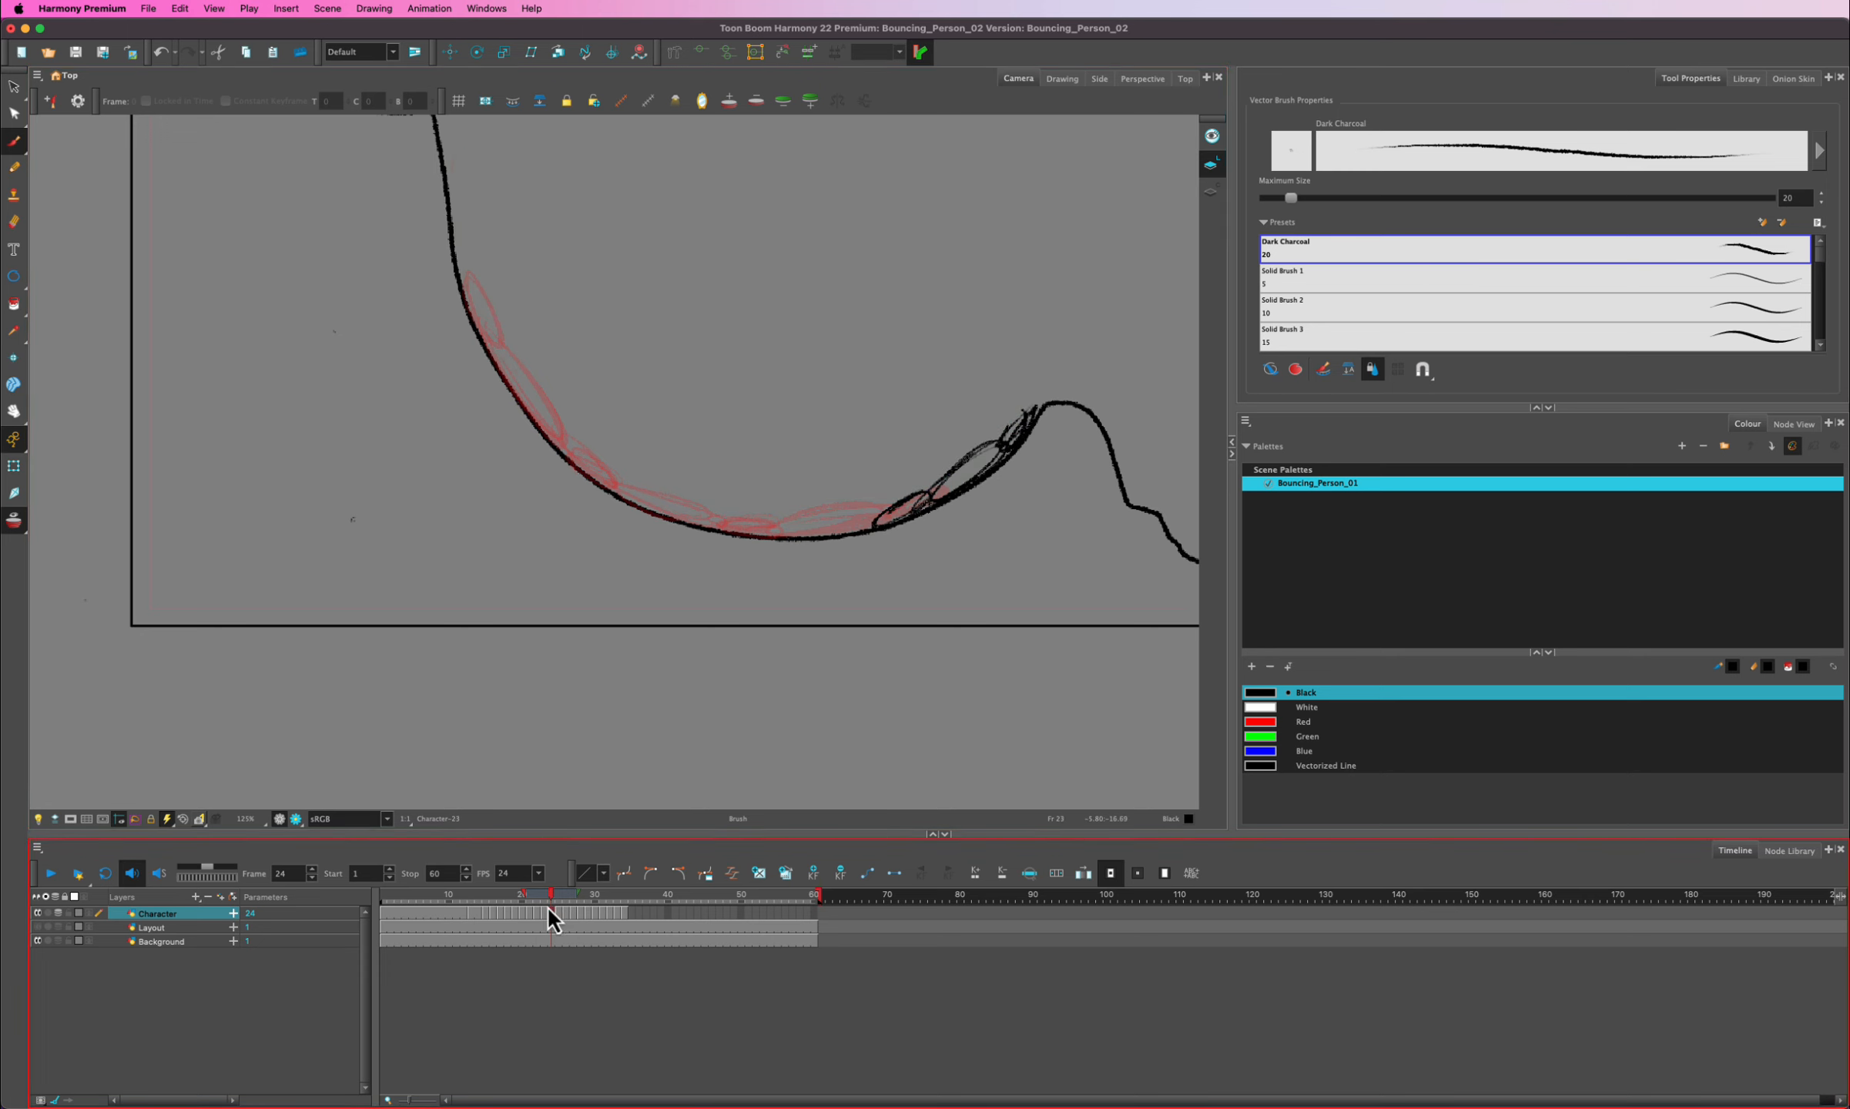
left_click(14, 87)
key("super+a")
left_click_drag(1040, 403, 1052, 394)
left_click_drag(1011, 438, 1004, 438)
left_click(690, 648)
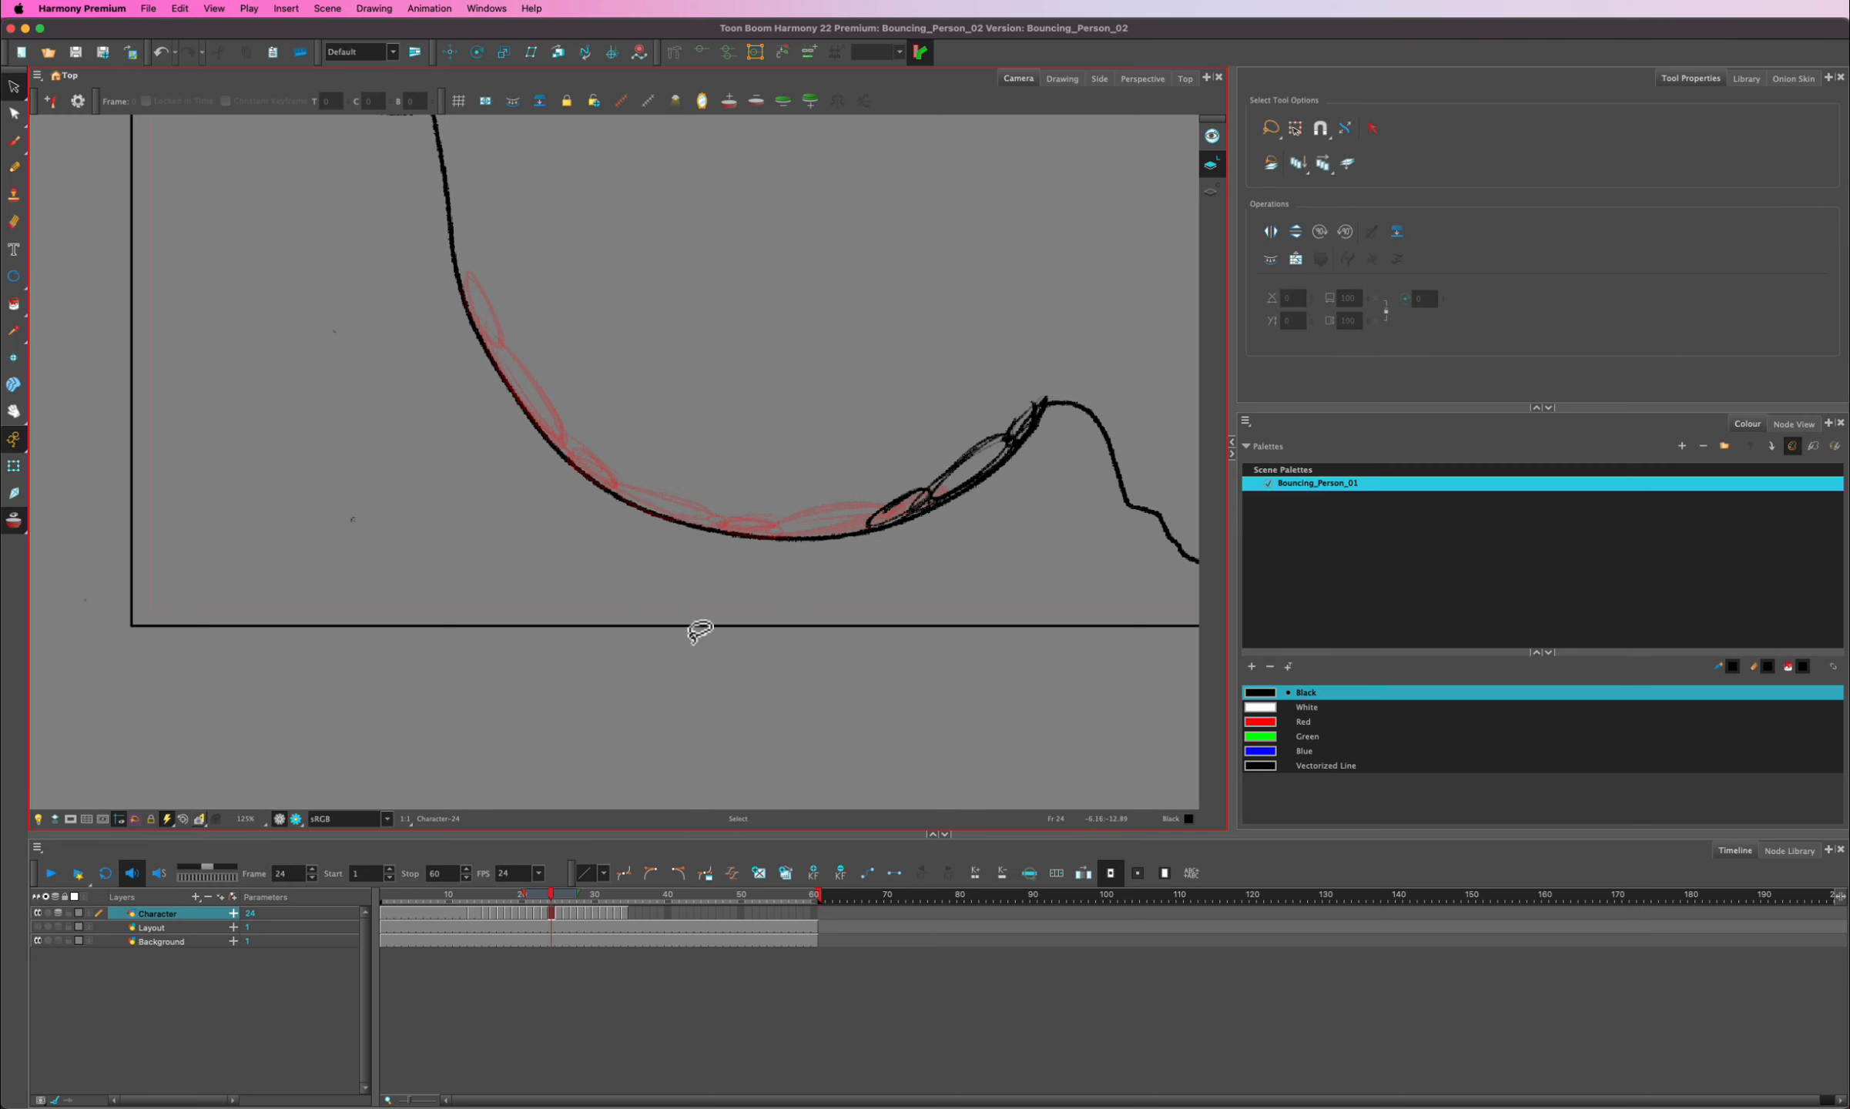
- Reset the view, move to frame 25 and show the Layout layer with the red motion path
key("shift+m")
left_click_drag(444, 895, 558, 896)
left_click(38, 928)
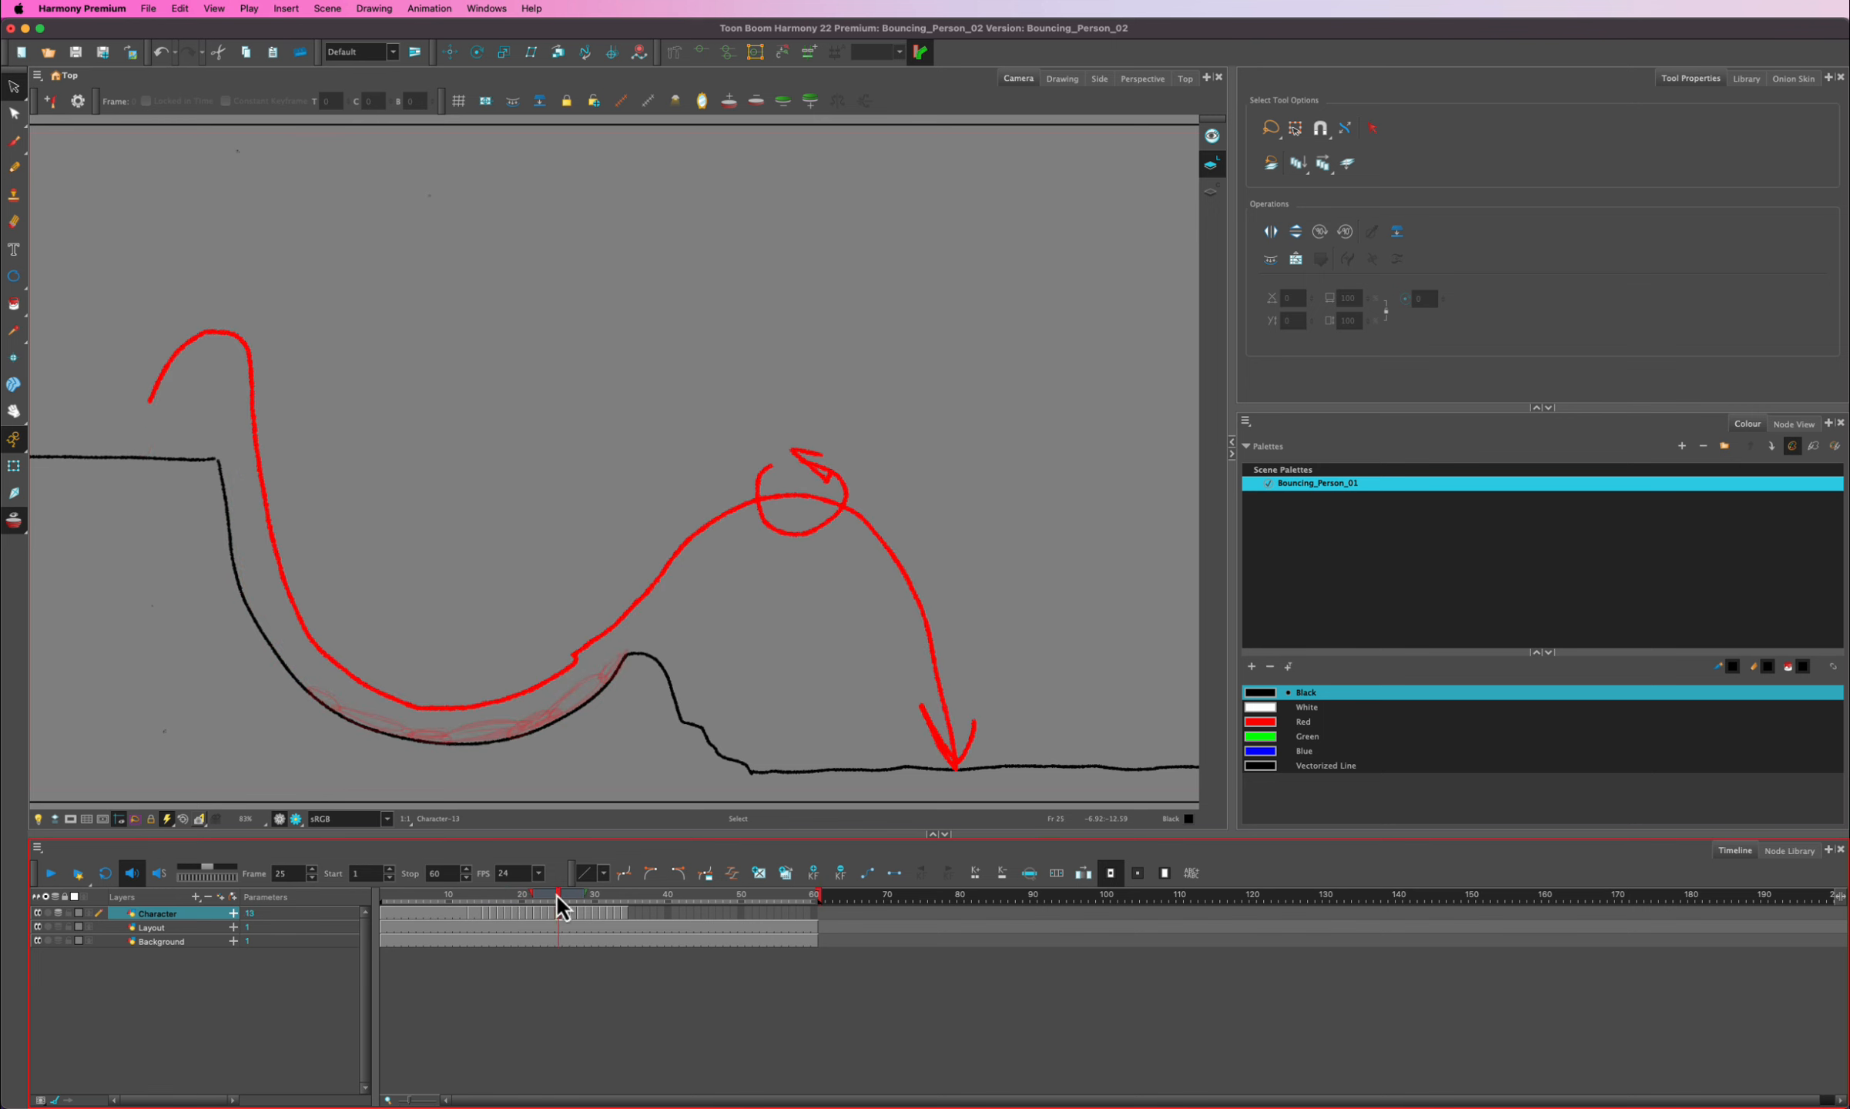
- On frame 25, sketch the character leaving the bump along the red path with the Dark Charcoal brush, undoing stray strokes
key("alt+b")
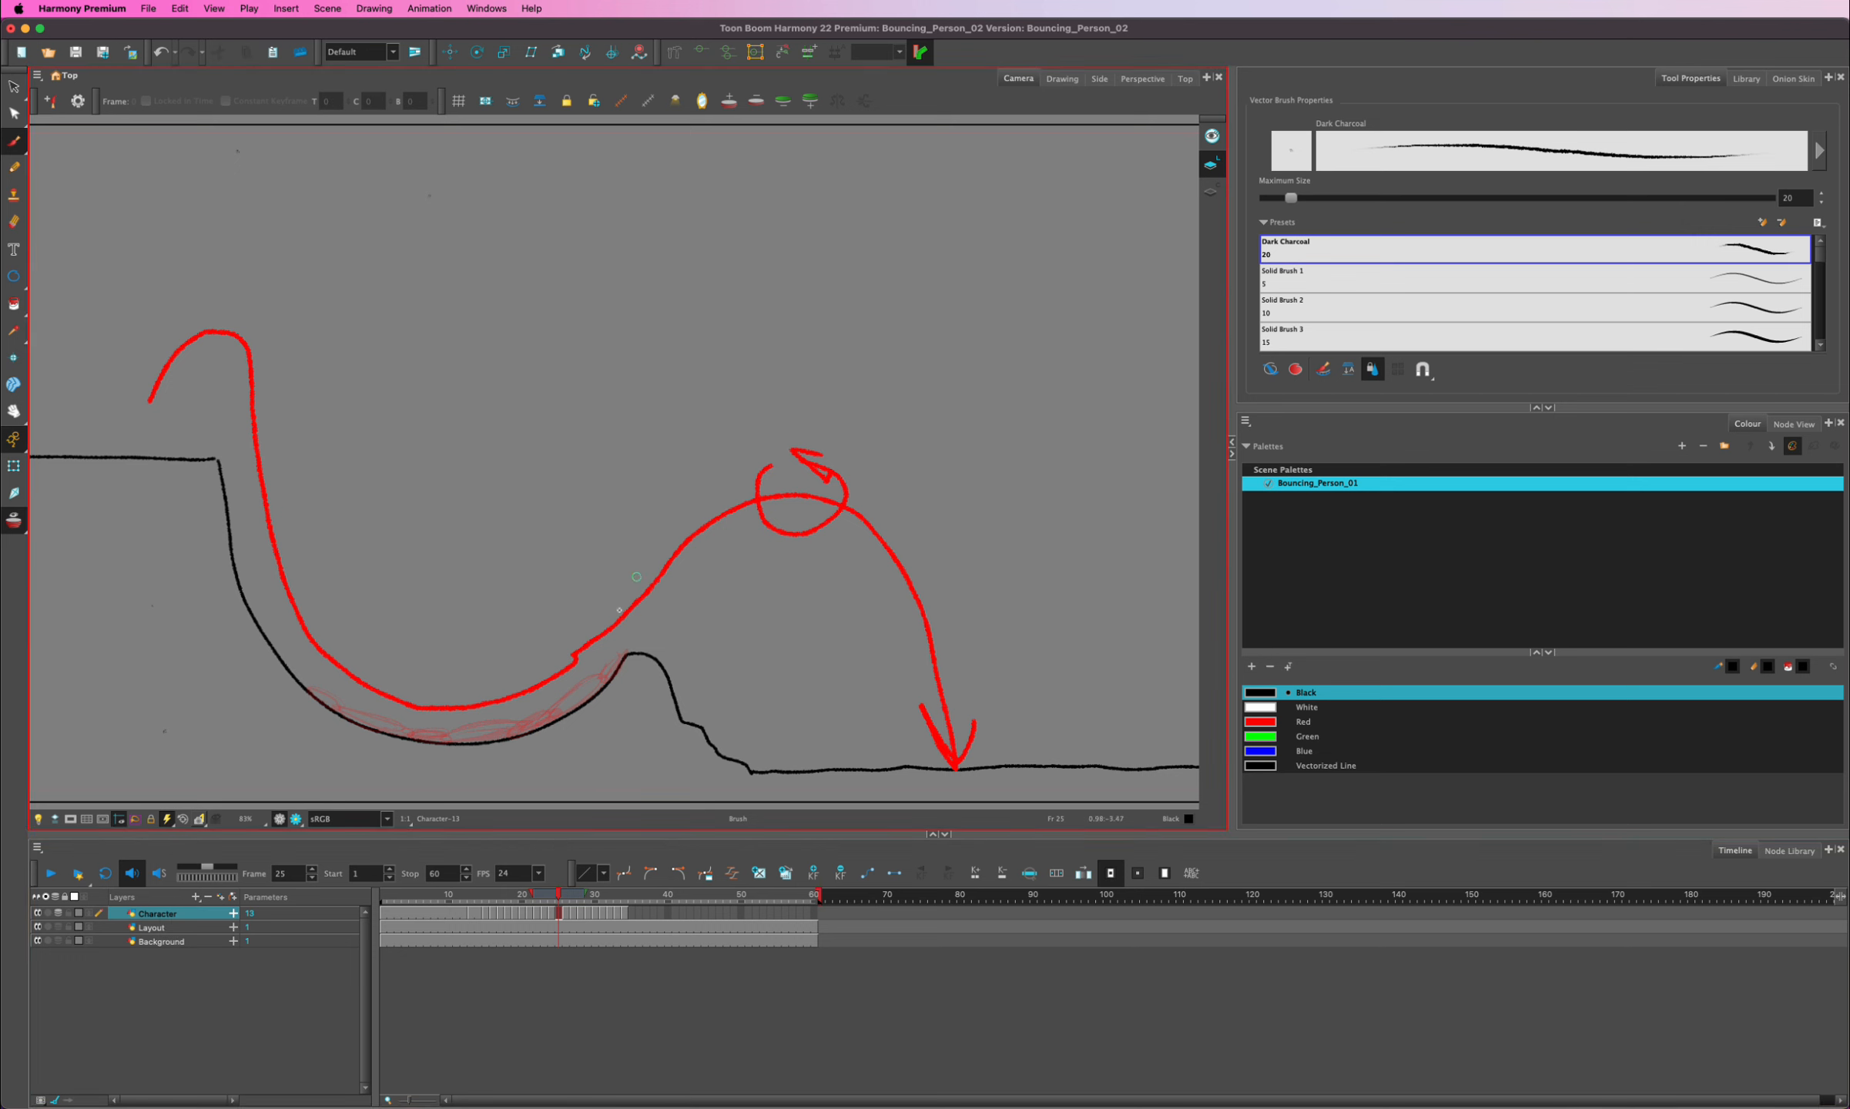
mouse_move(664, 570)
left_mouse_down()
mouse_move(641, 638)
mouse_move(613, 653)
mouse_move(662, 570)
left_mouse_up()
key("super+z")
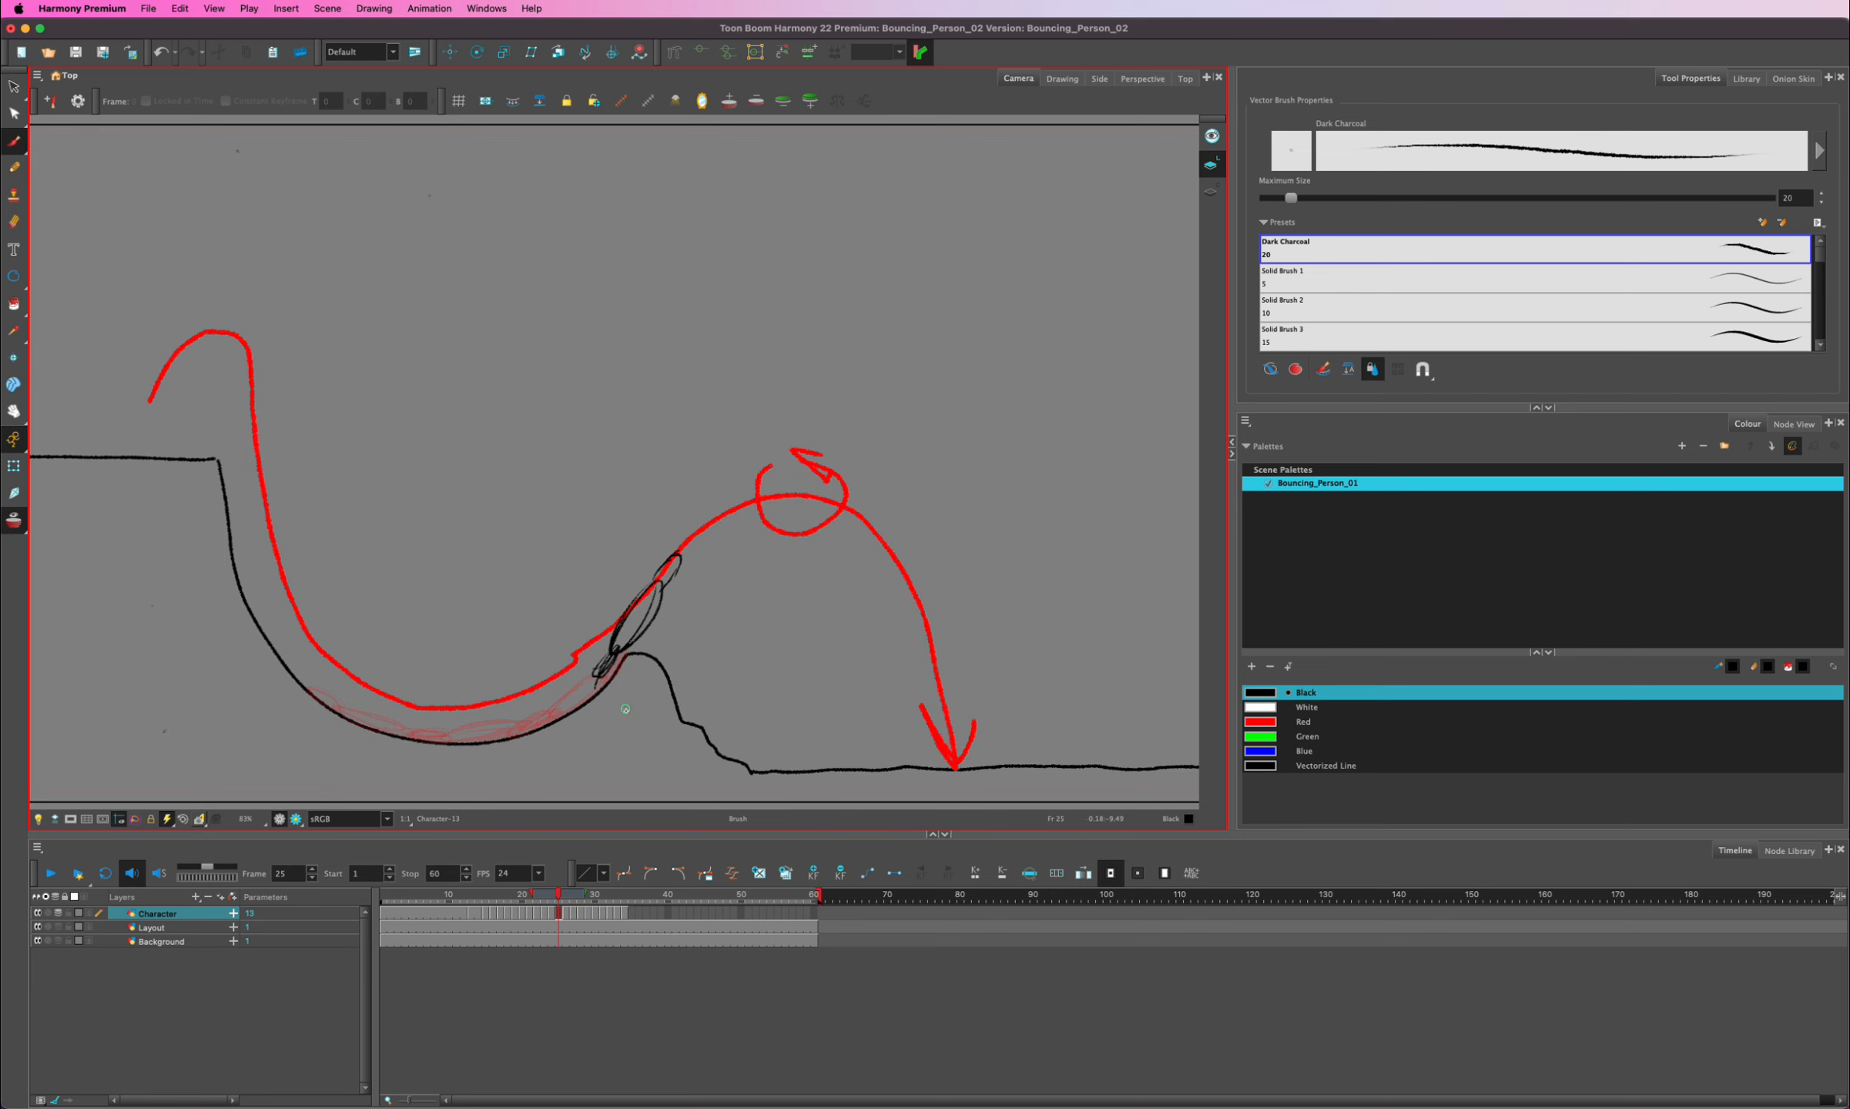
key("super+z")
- On frame 26, sketch the stretched character rising along the path above the bump and compare it with the neighbouring drawings
left_click_drag(560, 896, 566, 897)
mouse_move(660, 572)
left_mouse_down()
mouse_move(654, 613)
mouse_move(722, 548)
mouse_move(696, 535)
mouse_move(712, 515)
mouse_move(693, 528)
mouse_move(726, 497)
mouse_move(703, 551)
left_mouse_up()
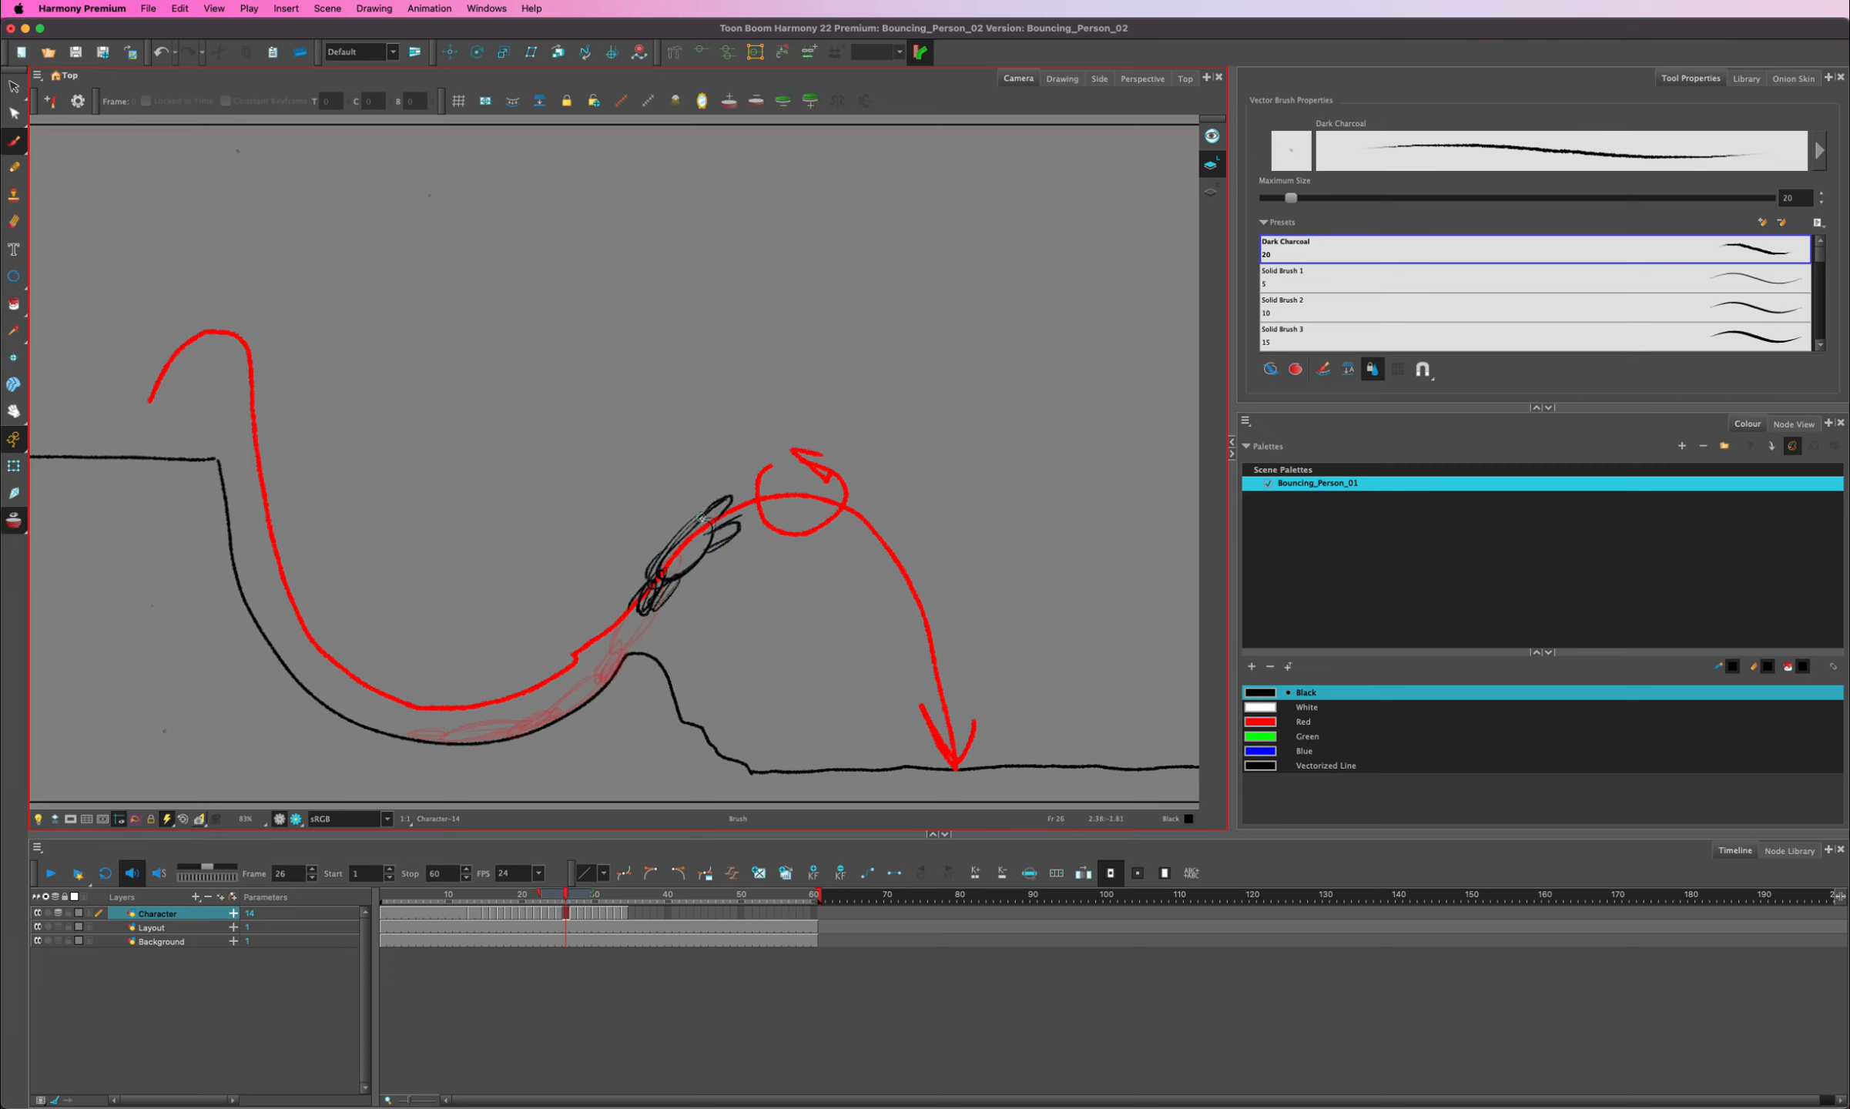
left_click_drag(546, 894, 574, 890)
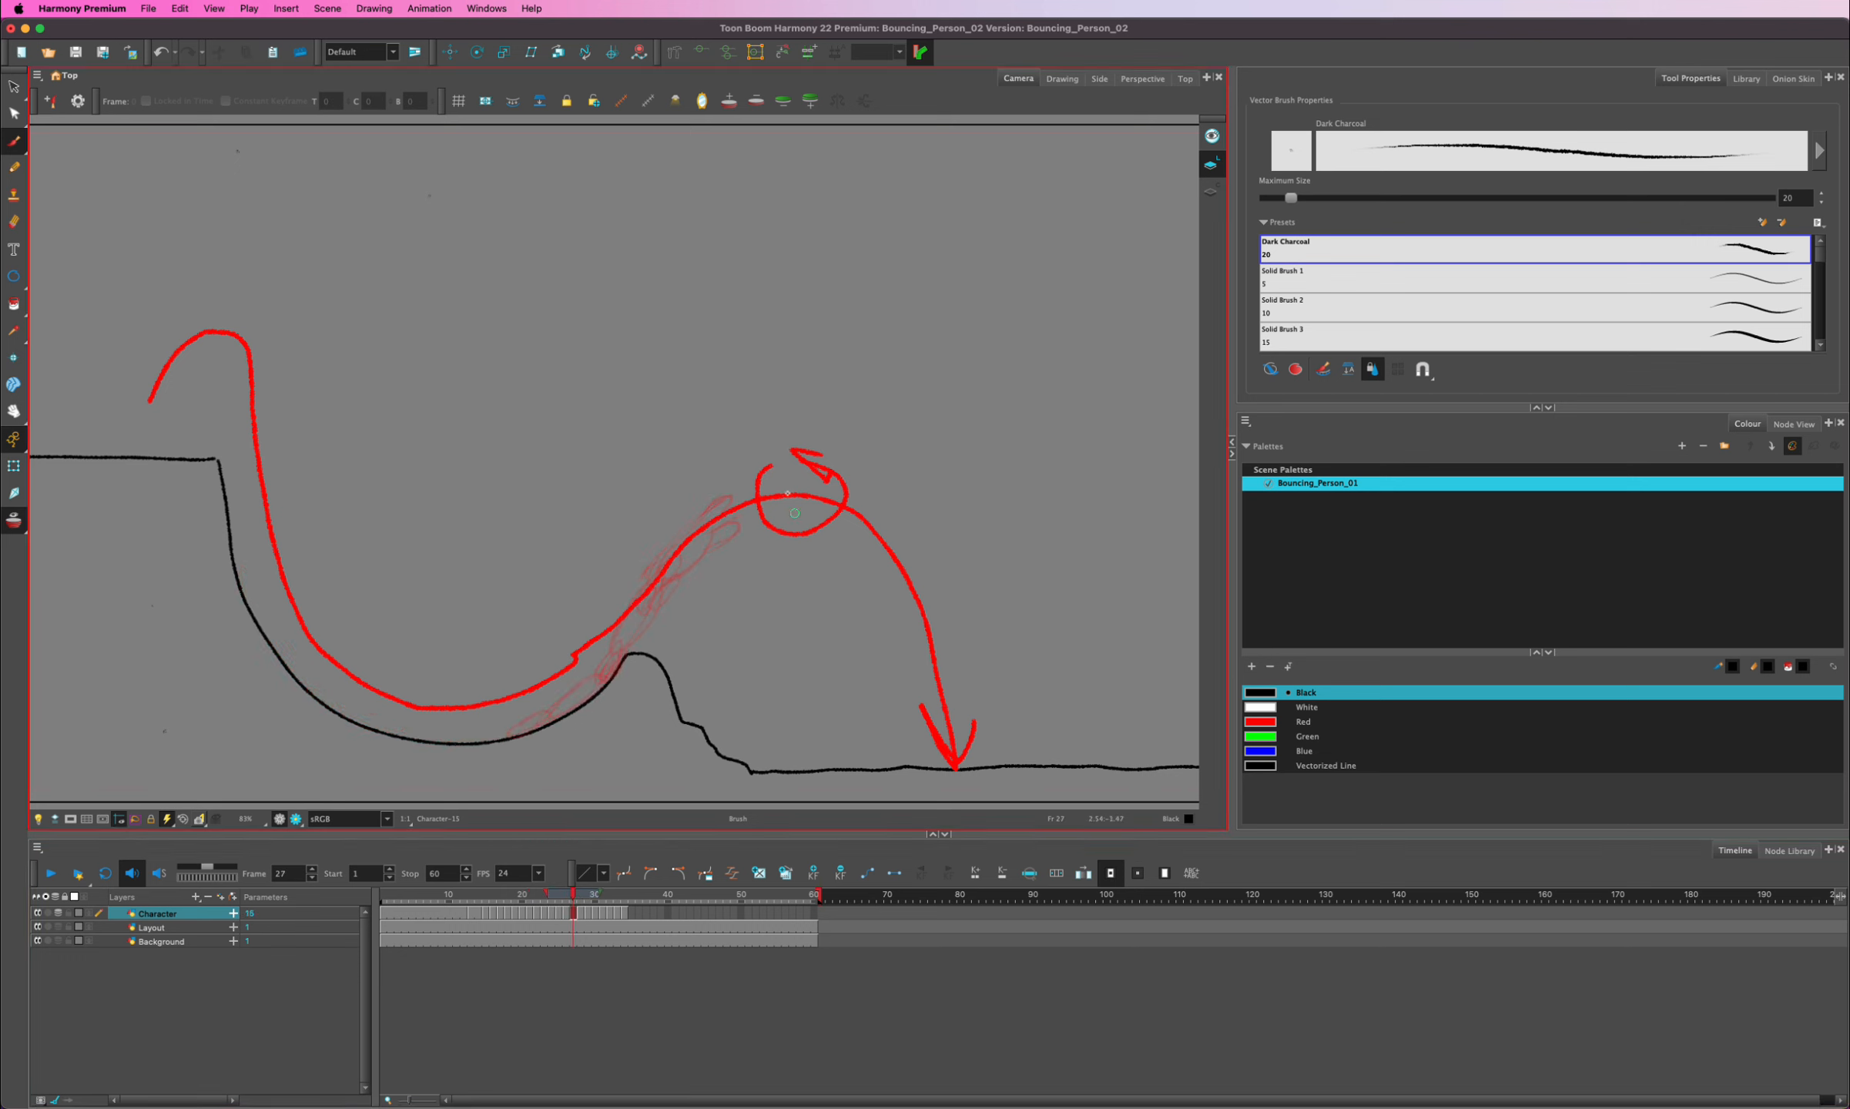
- On frame 27, sketch the character approaching the circled peak of the path, undoing stray strokes, and check it against earlier drawings
mouse_move(782, 499)
left_mouse_down()
mouse_move(706, 527)
mouse_move(765, 514)
mouse_move(741, 511)
mouse_move(760, 424)
mouse_move(703, 520)
mouse_move(750, 523)
mouse_move(772, 494)
mouse_move(699, 515)
mouse_move(707, 540)
mouse_move(724, 519)
mouse_move(672, 555)
mouse_move(718, 512)
mouse_move(719, 553)
mouse_move(780, 499)
left_mouse_up()
key("super+z")
key("super+z")
left_click_drag(563, 895, 573, 894)
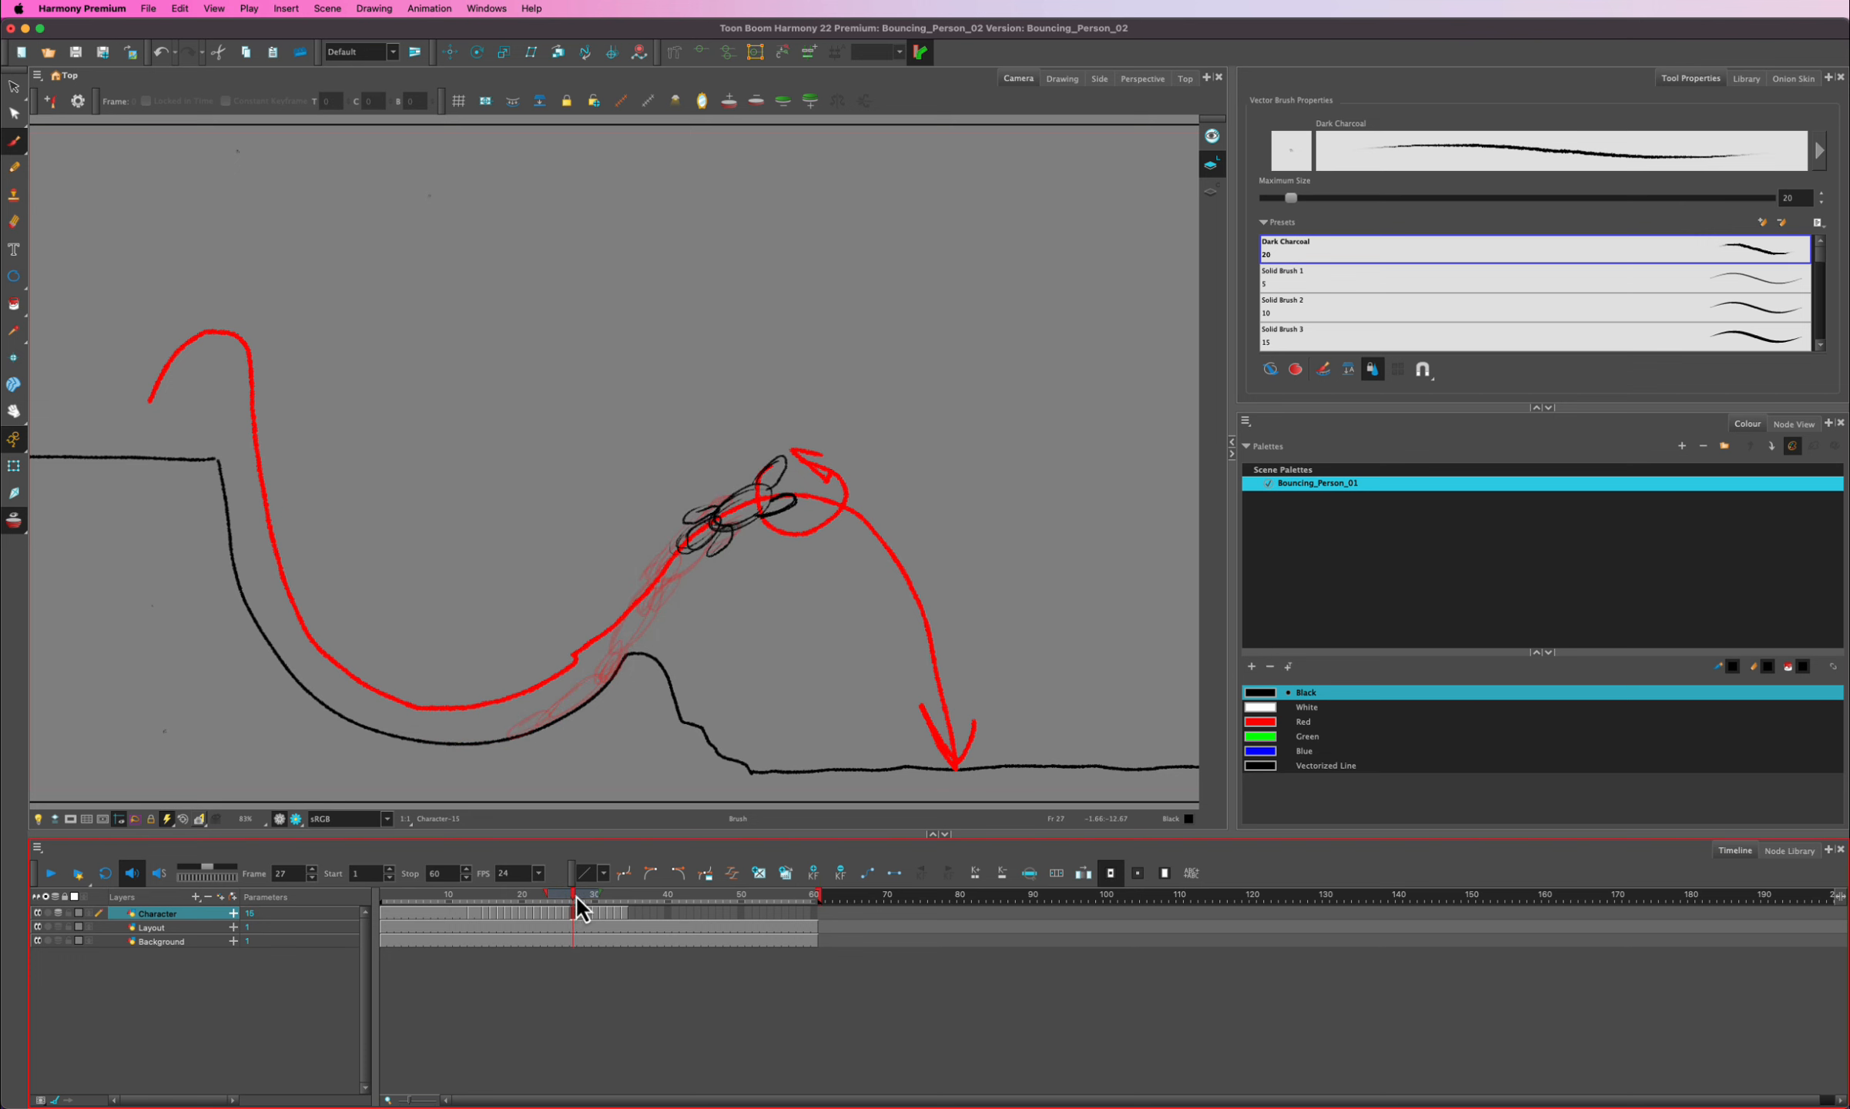
- On frame 28, rotate the canvas and sketch the tumbling character inside the circled peak of the motion path
left_click(579, 896)
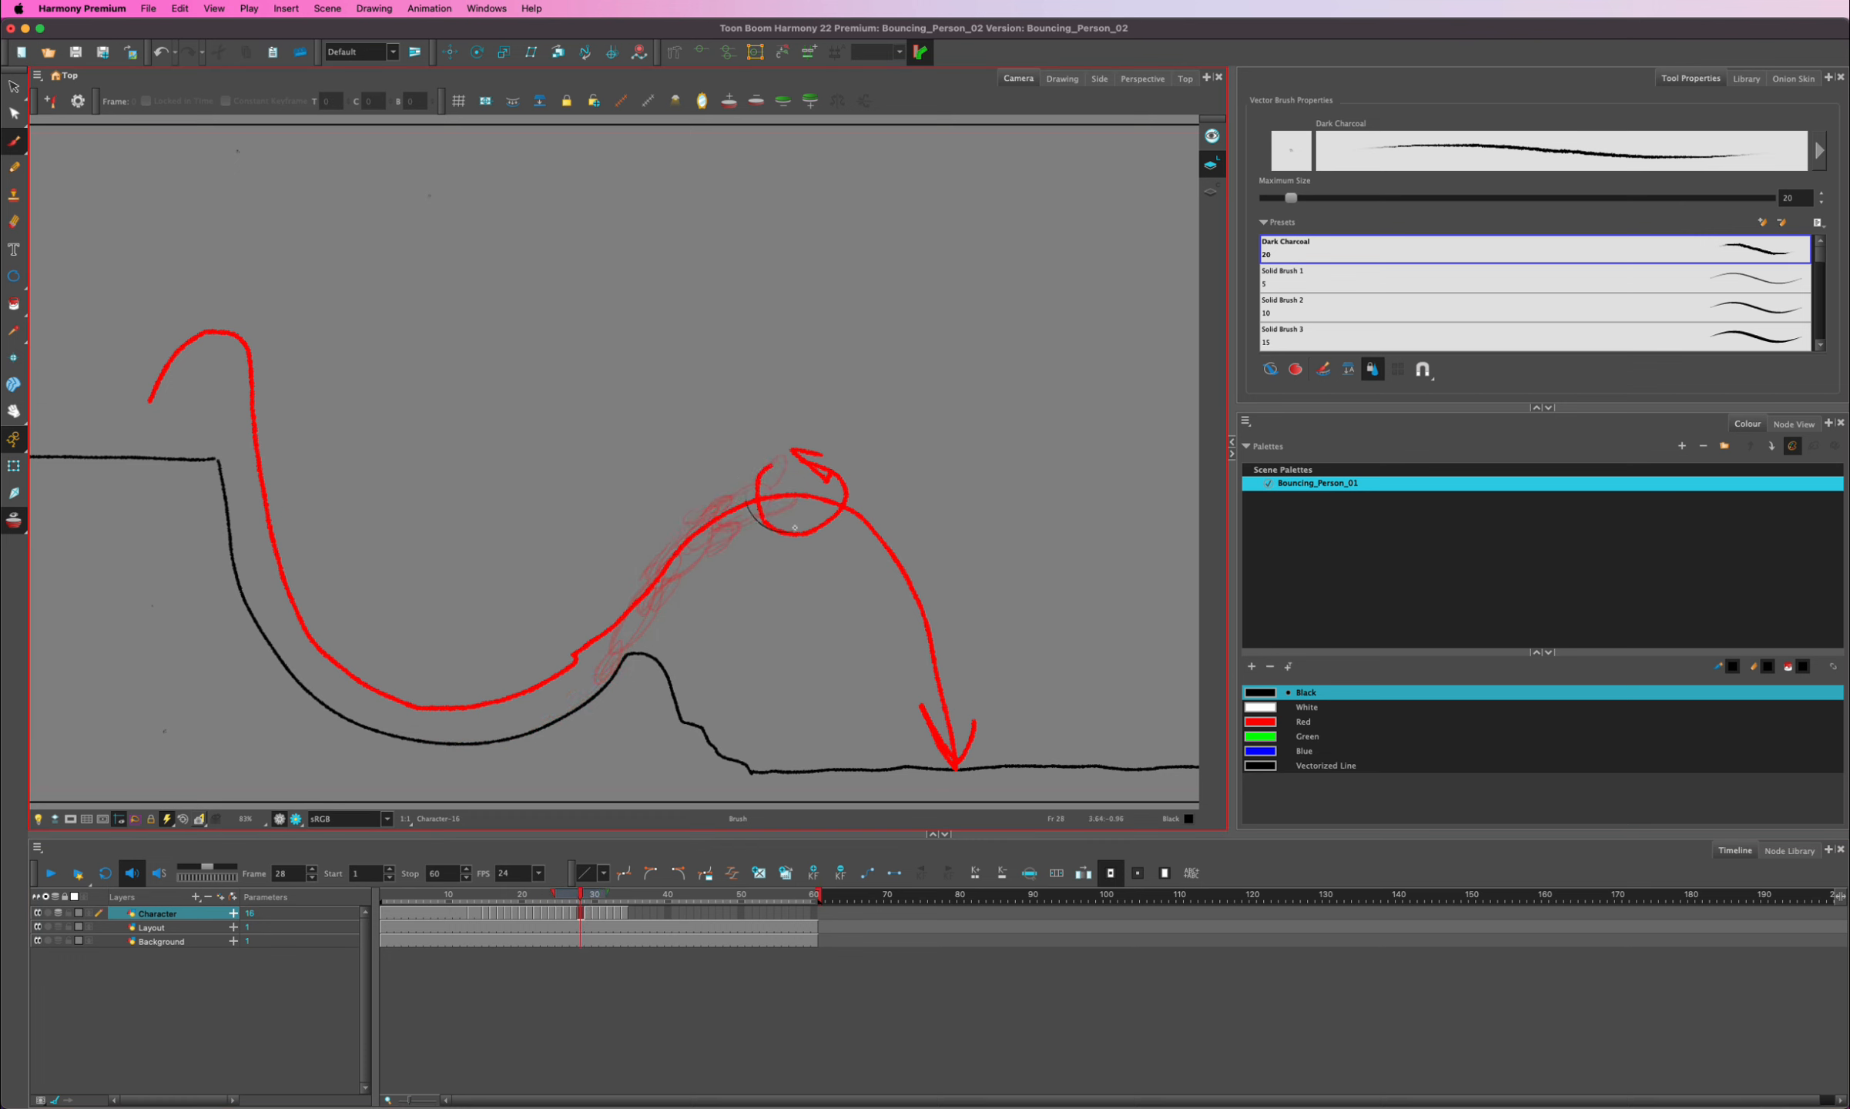
mouse_move(746, 504)
left_mouse_down()
mouse_move(806, 512)
mouse_move(822, 536)
mouse_move(785, 363)
mouse_move(730, 373)
left_mouse_up()
key("super+z")
left_click_drag(779, 342, 728, 383)
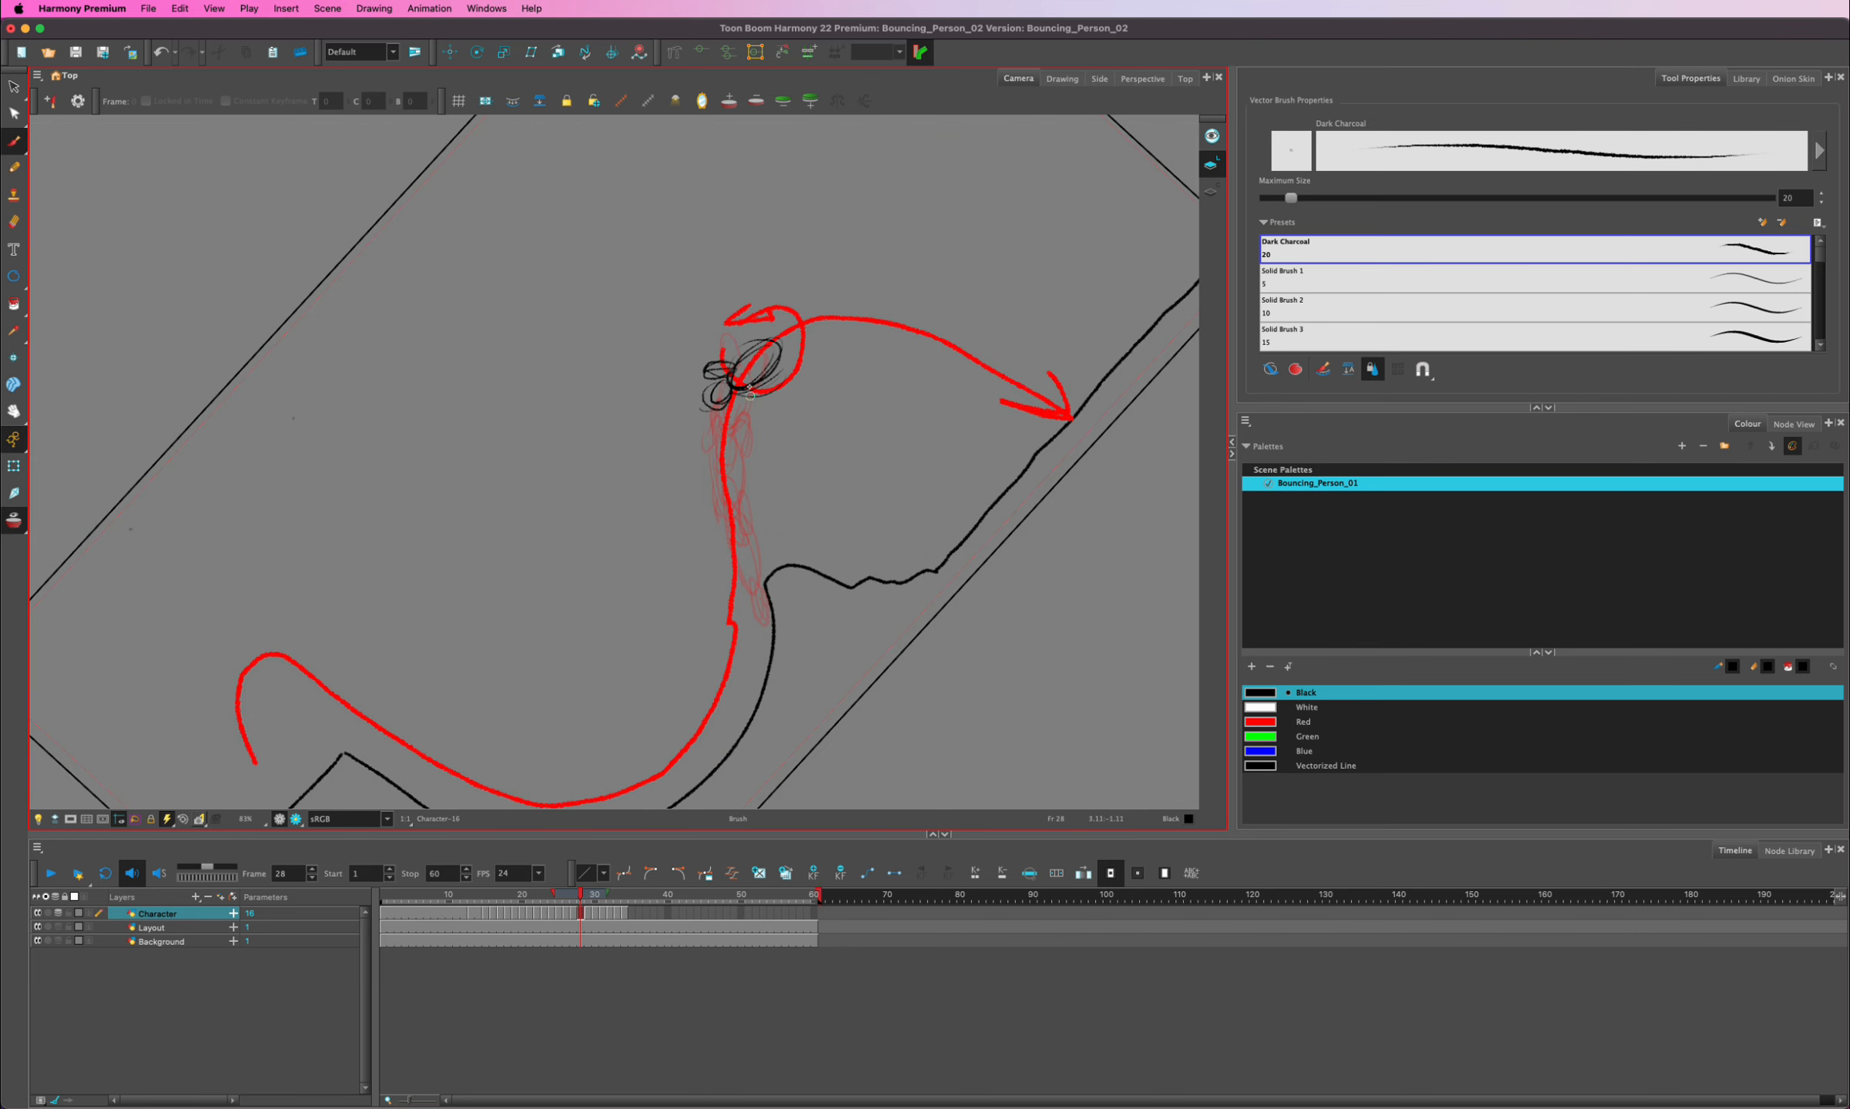
mouse_move(778, 366)
left_mouse_down()
mouse_move(782, 344)
mouse_move(733, 363)
left_mouse_up()
- On frame 29, rotate the canvas further and sketch the upside-down character just past the circled peak
mouse_move(582, 895)
left_mouse_down()
mouse_move(544, 901)
mouse_move(588, 888)
left_mouse_up()
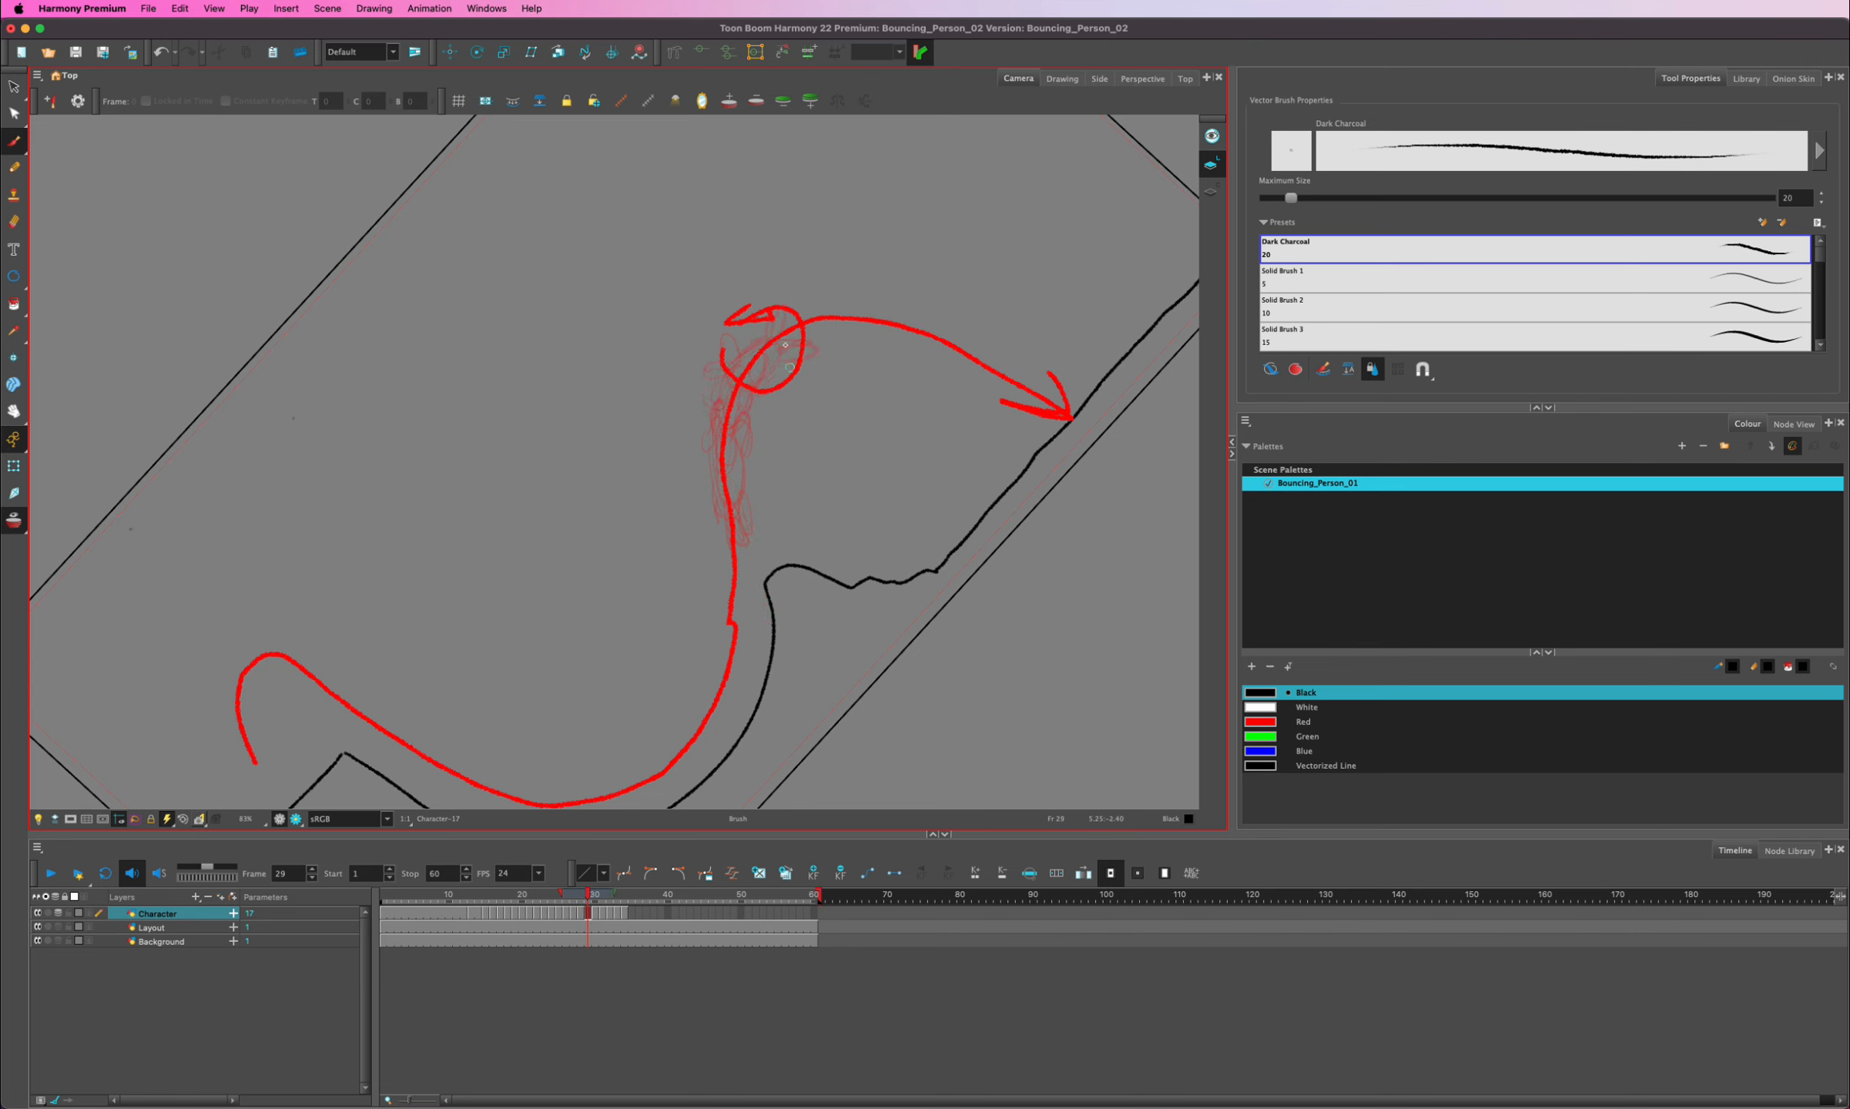
key("alt+s")
left_click_drag(943, 393, 678, 388)
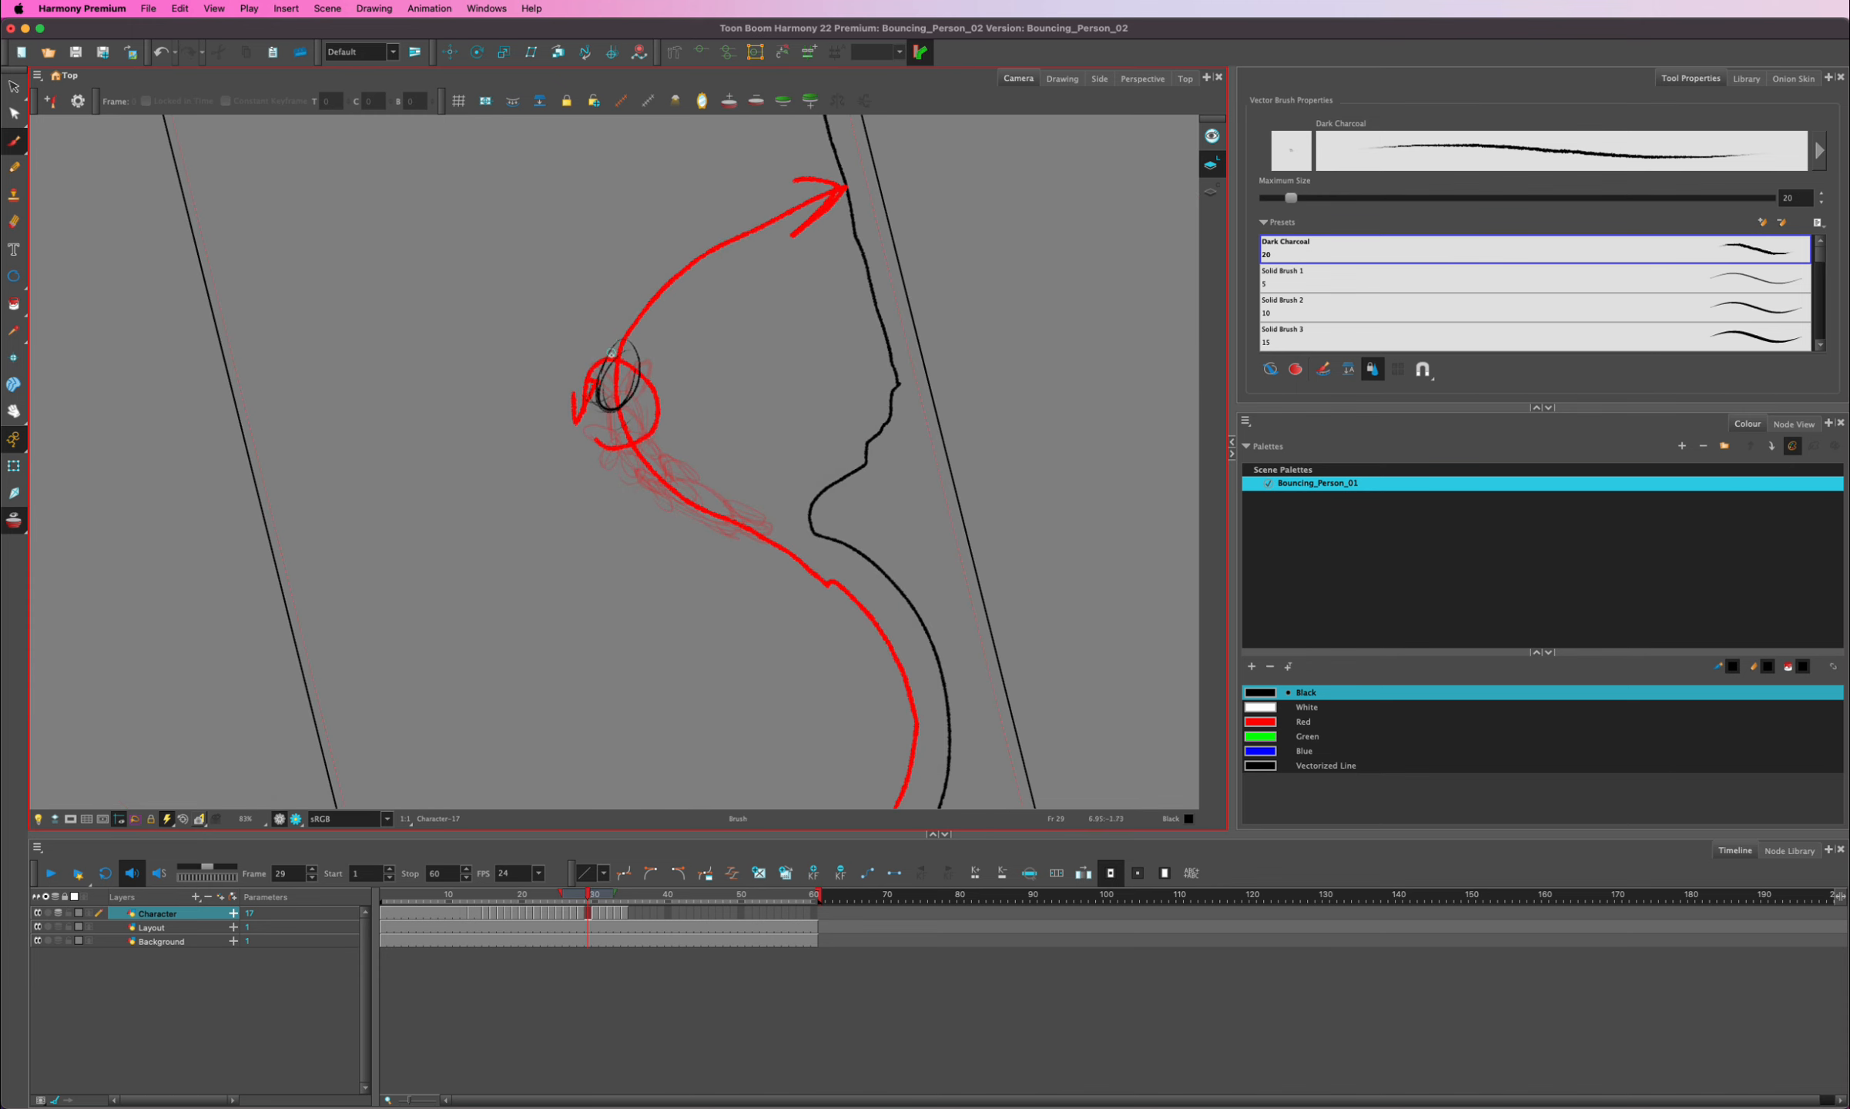
left_click_drag(639, 351, 637, 351)
left_click_drag(613, 429, 602, 338)
- Reset the rotated view, turn off onion skin and play the animation in a loop to review the motion
mouse_move(588, 893)
left_mouse_down()
mouse_move(563, 892)
mouse_move(587, 877)
mouse_move(485, 887)
left_mouse_up()
key("shift+m")
left_click(51, 873)
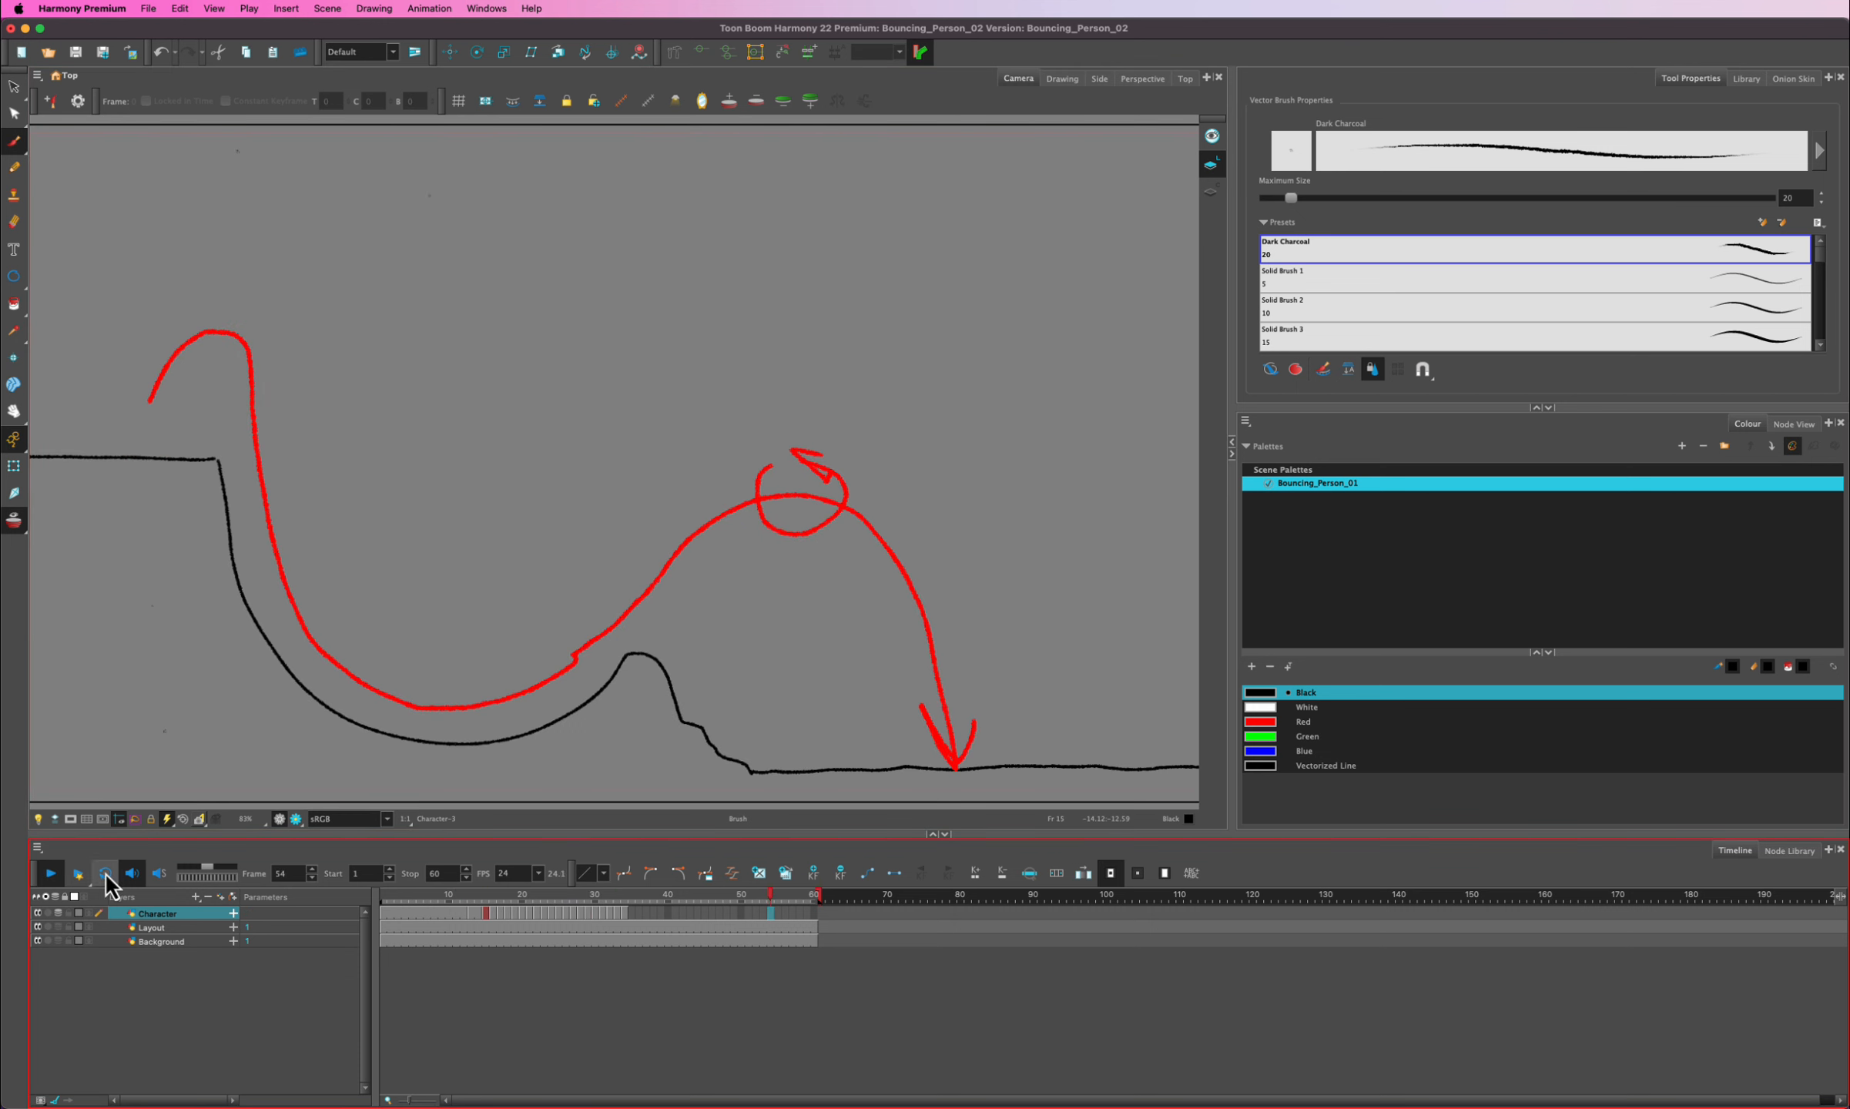
left_click(14, 520)
left_click(106, 873)
left_click(51, 874)
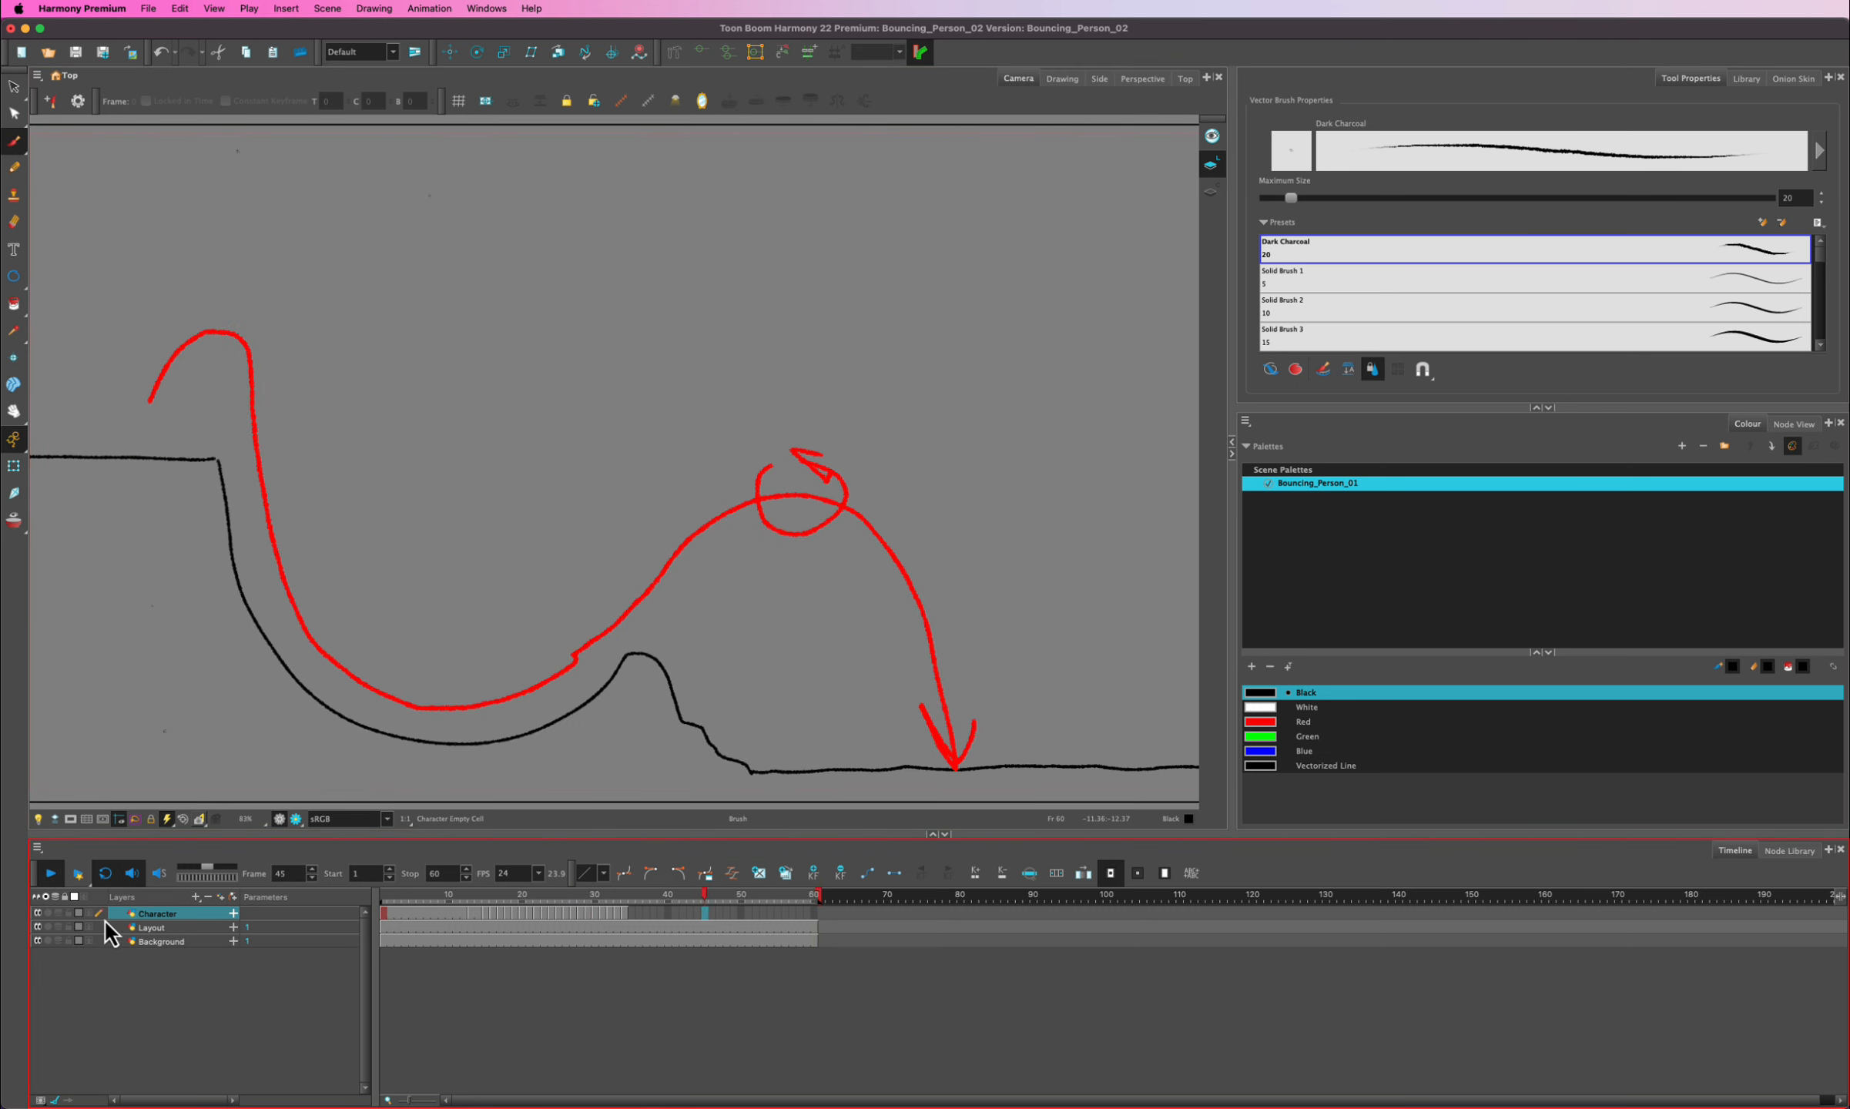
left_click(50, 872)
left_click(106, 874)
- On frame 26, select the whole character sketch and rotate it slightly counterclockwise
left_click_drag(420, 894, 566, 895)
key("alt+s")
mouse_move(585, 643)
left_mouse_down()
mouse_move(693, 455)
mouse_move(655, 616)
left_mouse_up()
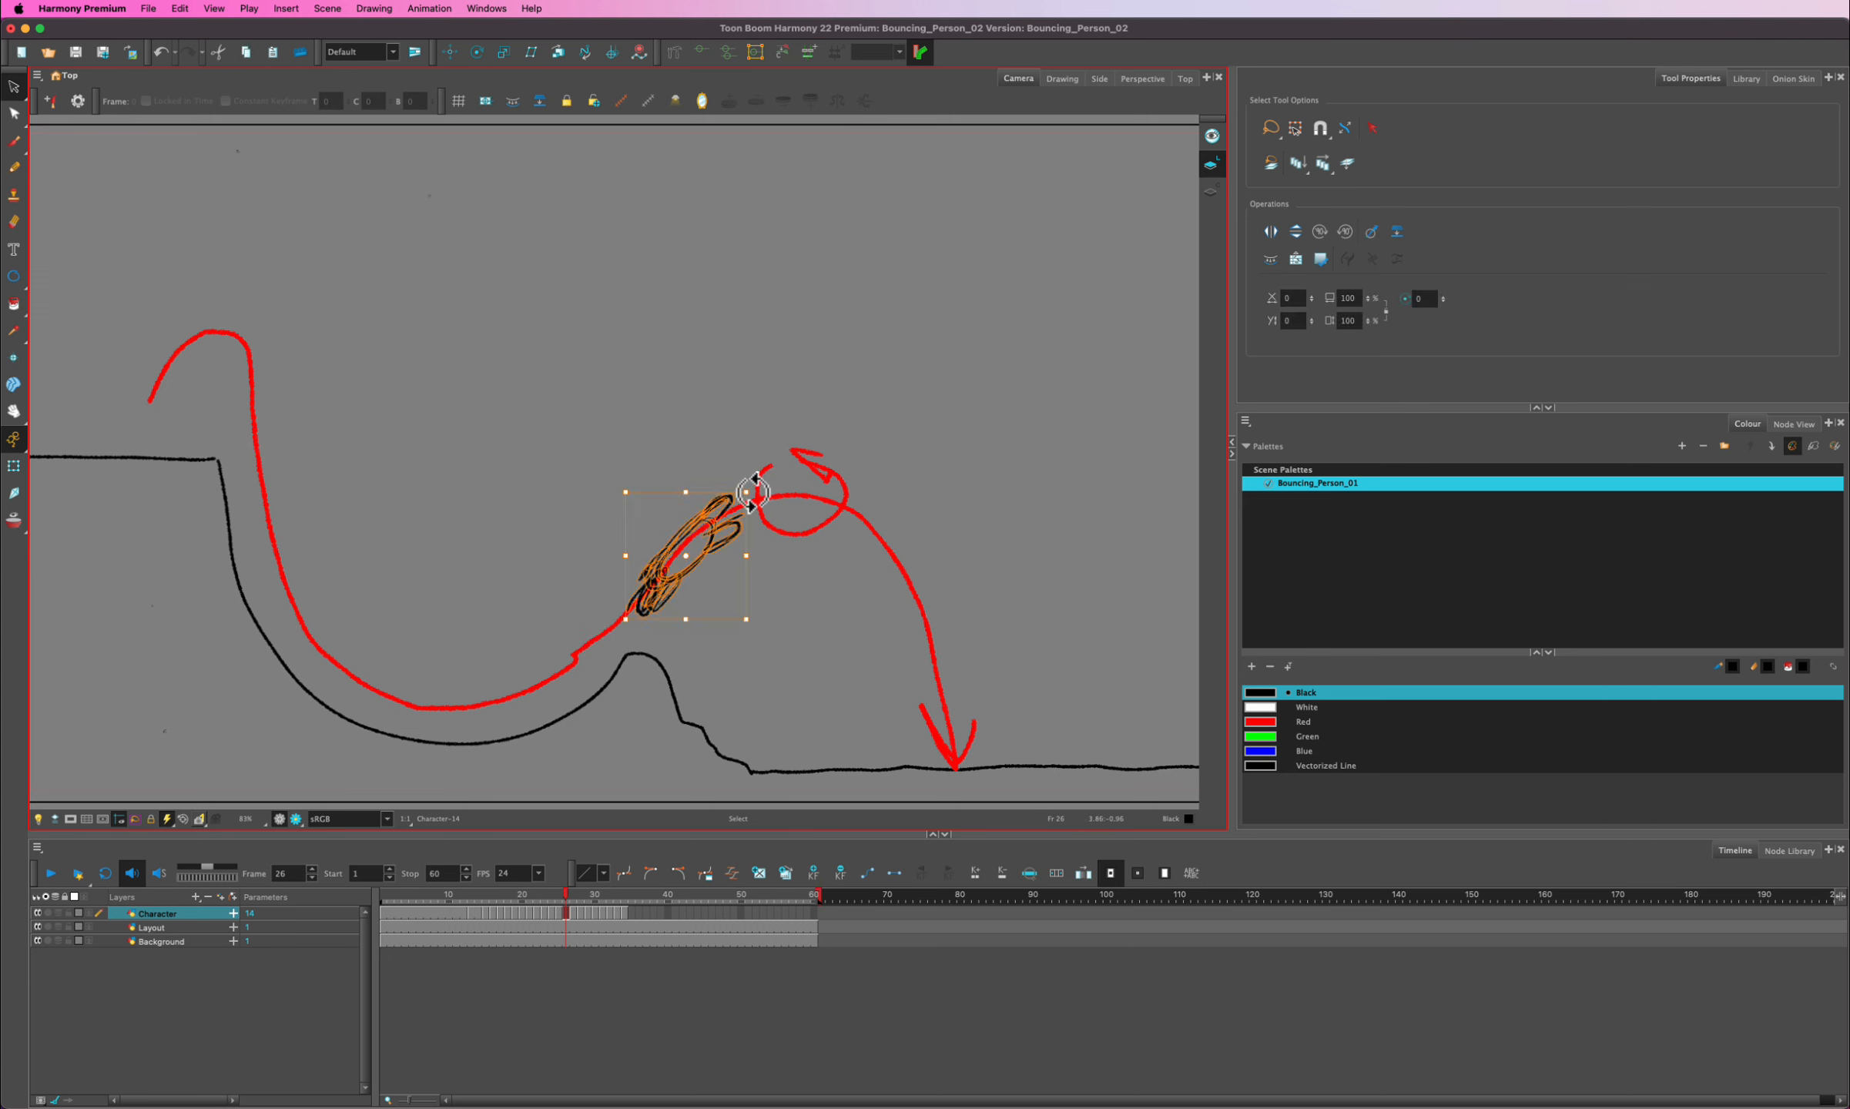
left_click_drag(747, 460, 744, 462)
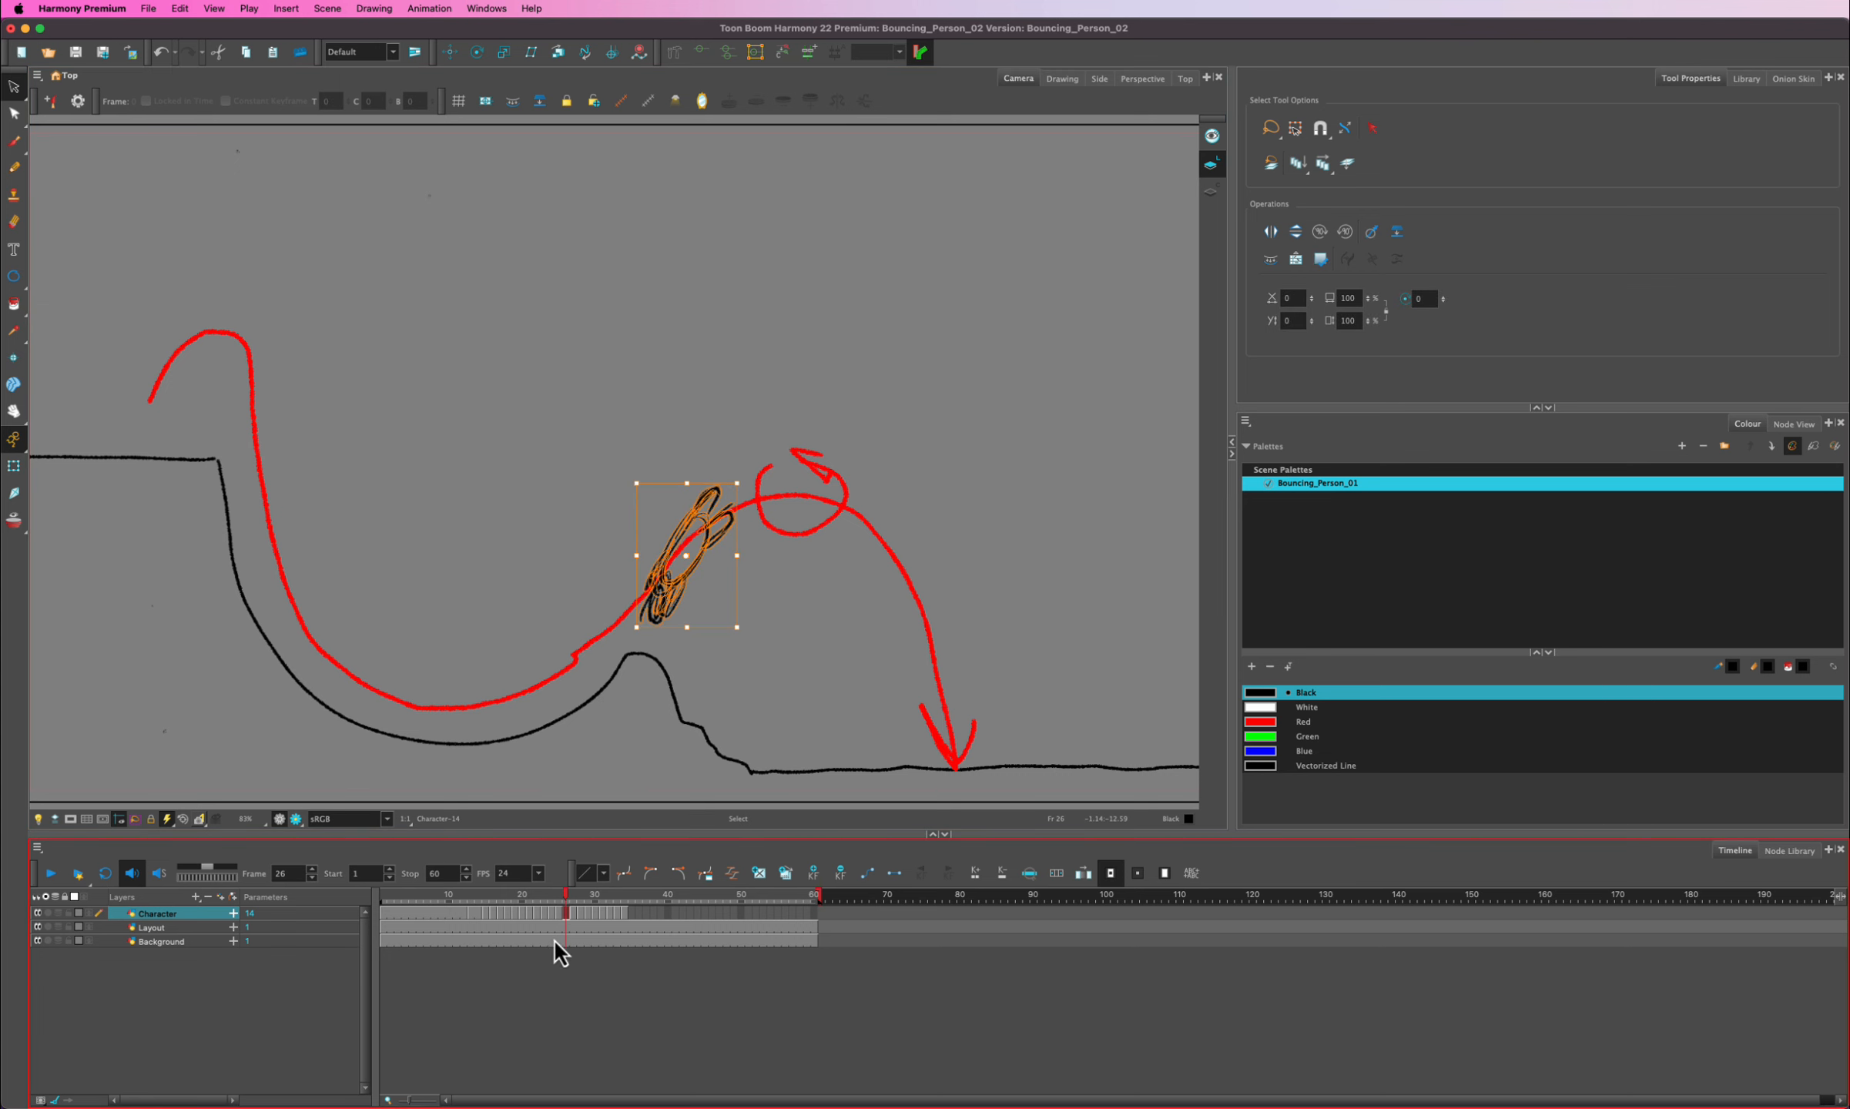
- On frame 27, select the whole character sketch and rotate it counterclockwise
left_click(612, 979)
key(".")
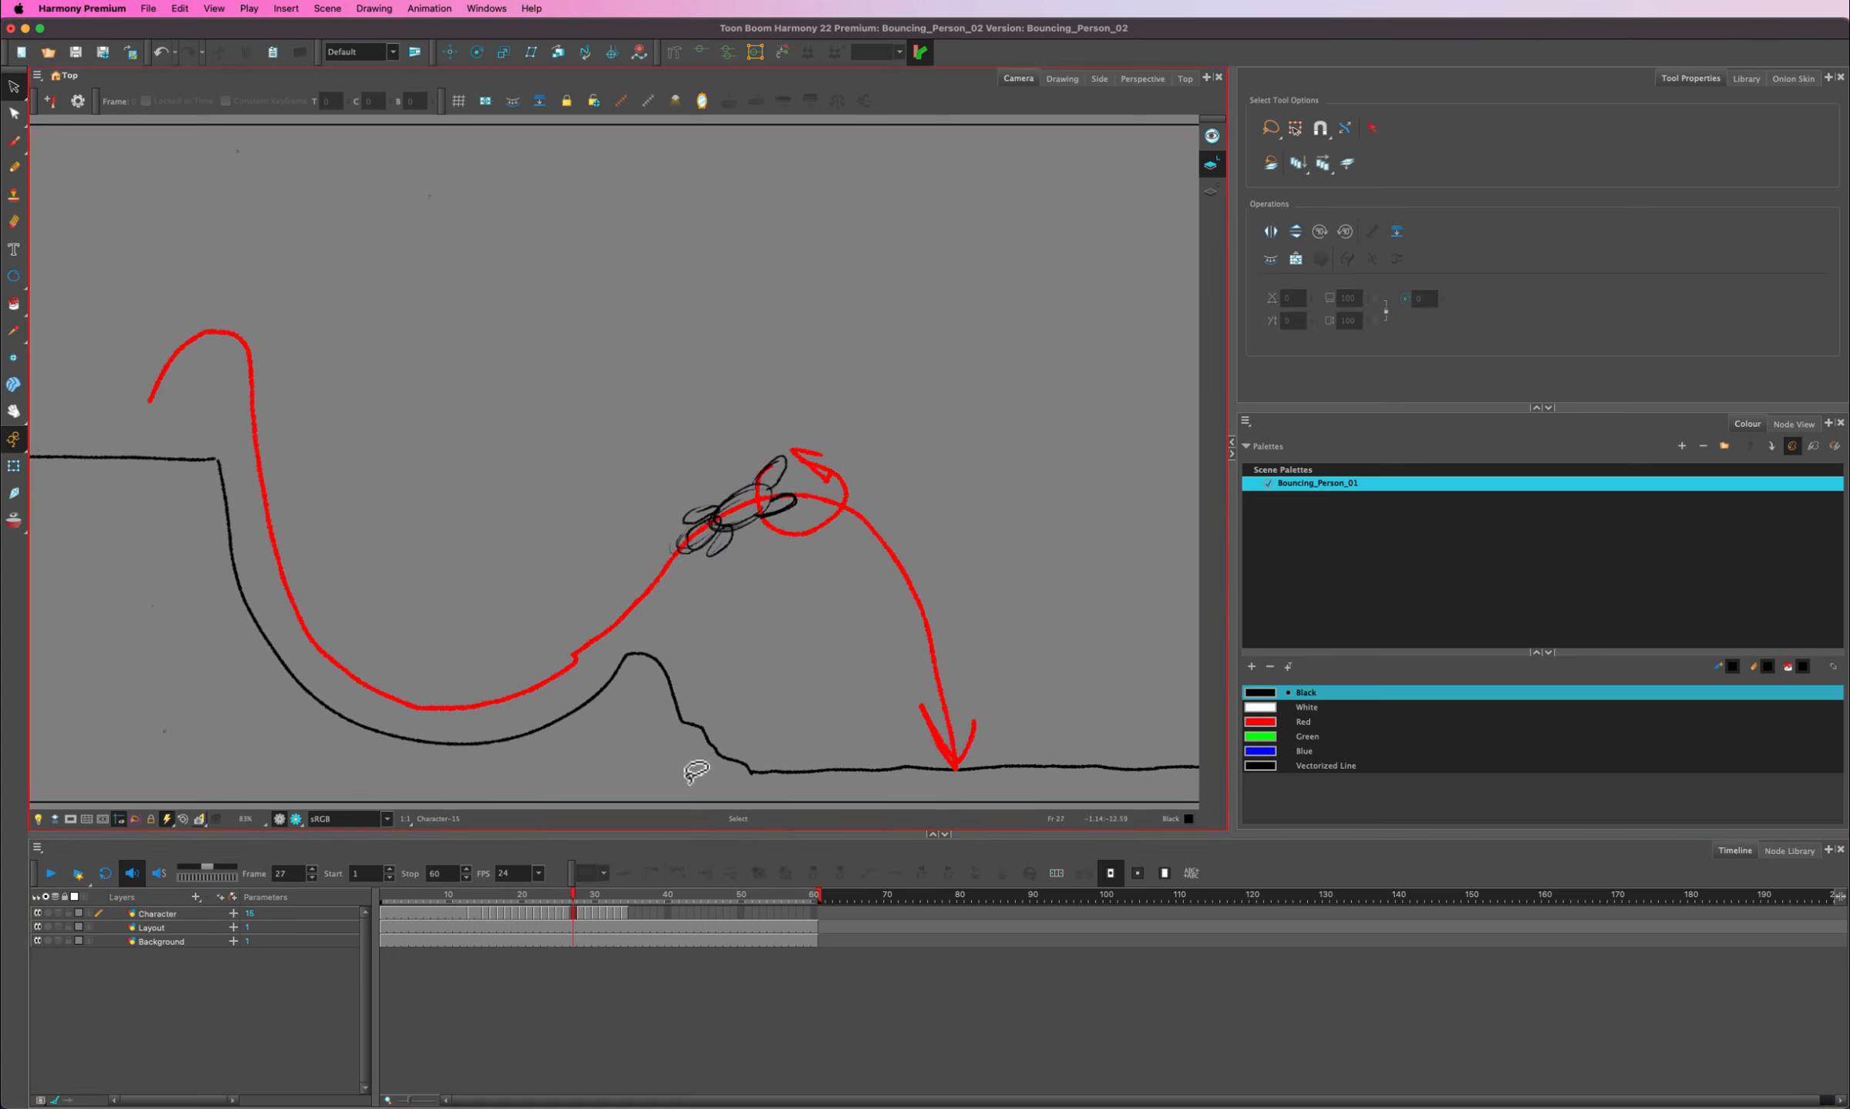
left_click_drag(749, 416, 723, 413)
mouse_move(805, 449)
left_mouse_down()
mouse_move(762, 416)
mouse_move(721, 556)
mouse_move(834, 476)
mouse_move(786, 397)
mouse_move(749, 399)
left_mouse_up()
key(".")
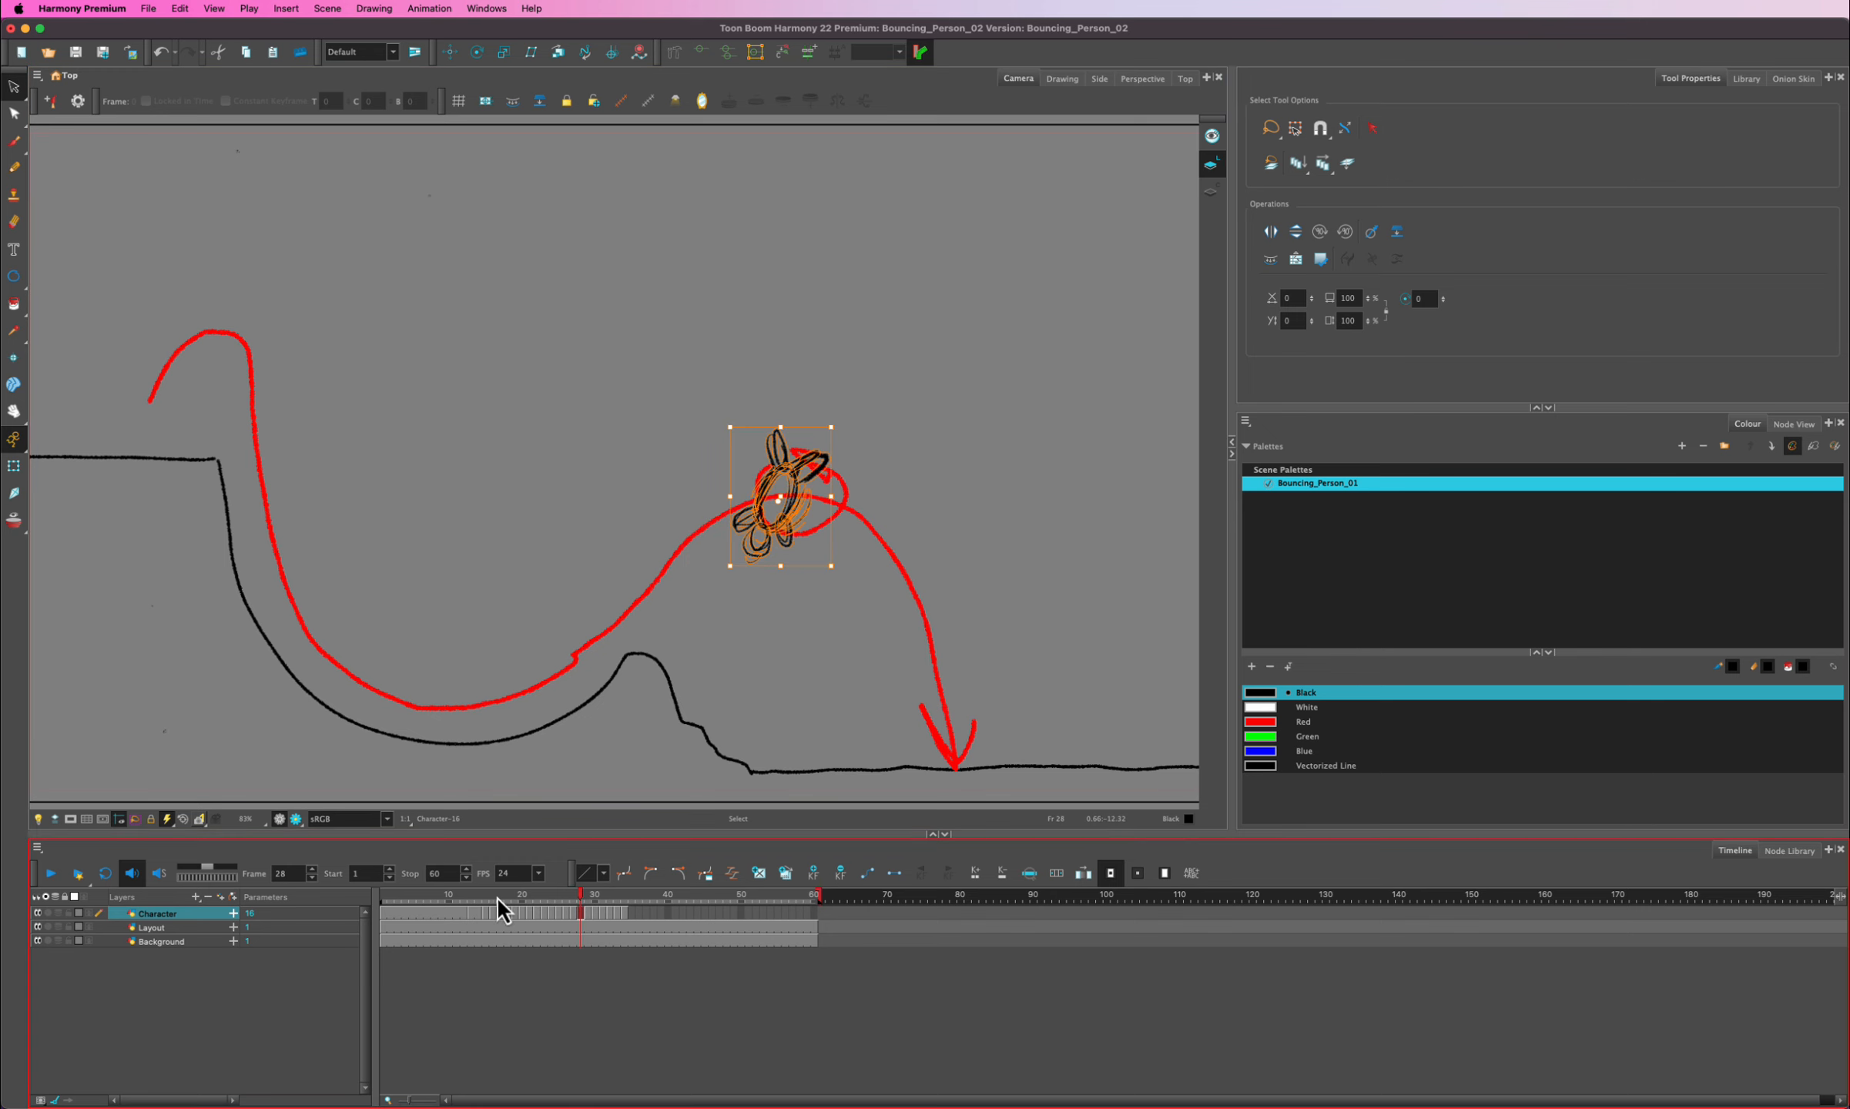
- Scrub up to frame 28 to check the spin, adjust the rotation of its selected sketch and compare with frame 29
mouse_move(497, 896)
left_mouse_down()
mouse_move(591, 874)
mouse_move(582, 855)
mouse_move(528, 876)
mouse_move(580, 844)
left_mouse_up()
mouse_move(806, 403)
left_mouse_down()
mouse_move(824, 425)
mouse_move(821, 410)
left_mouse_up()
mouse_move(579, 896)
left_mouse_down()
mouse_move(564, 896)
mouse_move(588, 882)
left_mouse_up()
- On frame 29, select the whole character sketch, rotate it counterclockwise past the peak and check it against the neighbouring frames
mouse_move(865, 439)
left_mouse_down()
mouse_move(894, 440)
mouse_move(653, 435)
mouse_move(606, 472)
left_mouse_up()
mouse_move(588, 895)
left_mouse_down()
mouse_move(533, 893)
mouse_move(594, 879)
left_mouse_up()
left_click_drag(877, 473, 875, 471)
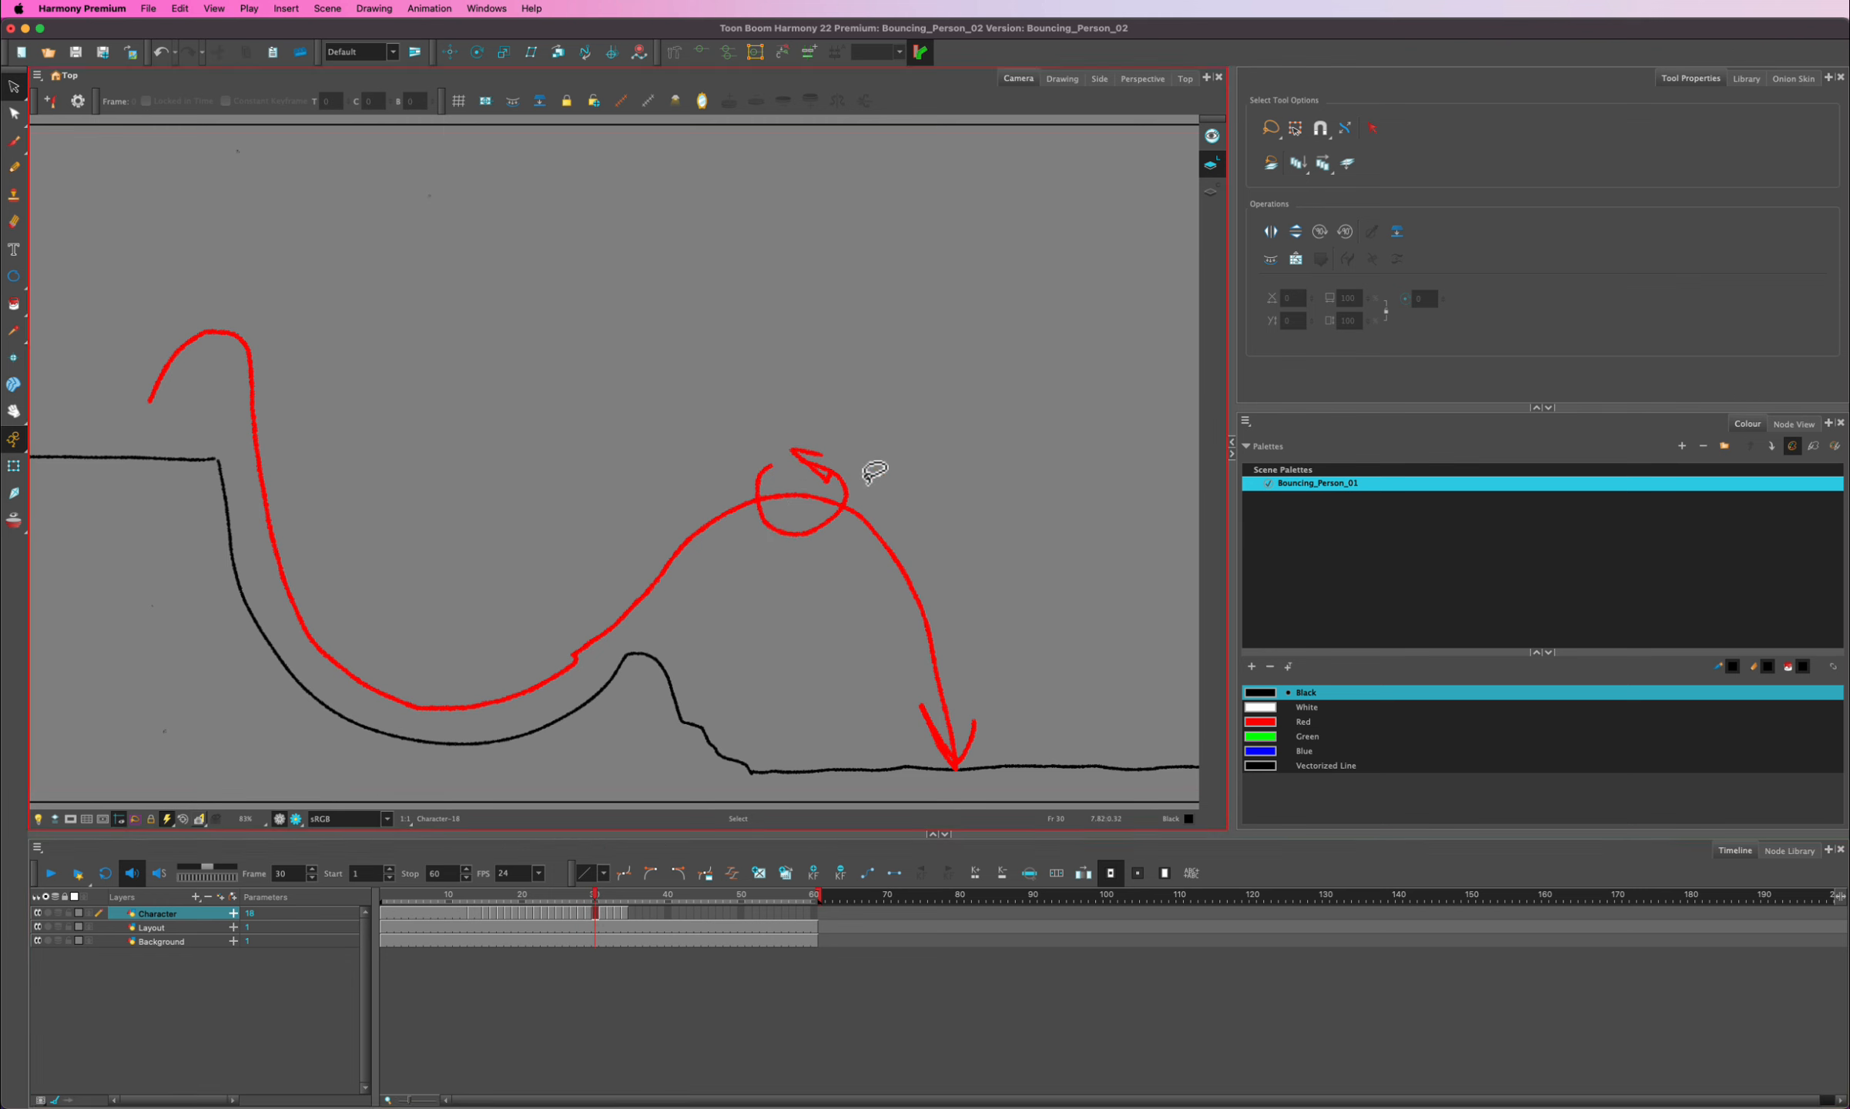
mouse_move(592, 894)
left_mouse_down()
mouse_move(567, 894)
mouse_move(587, 884)
left_mouse_up()
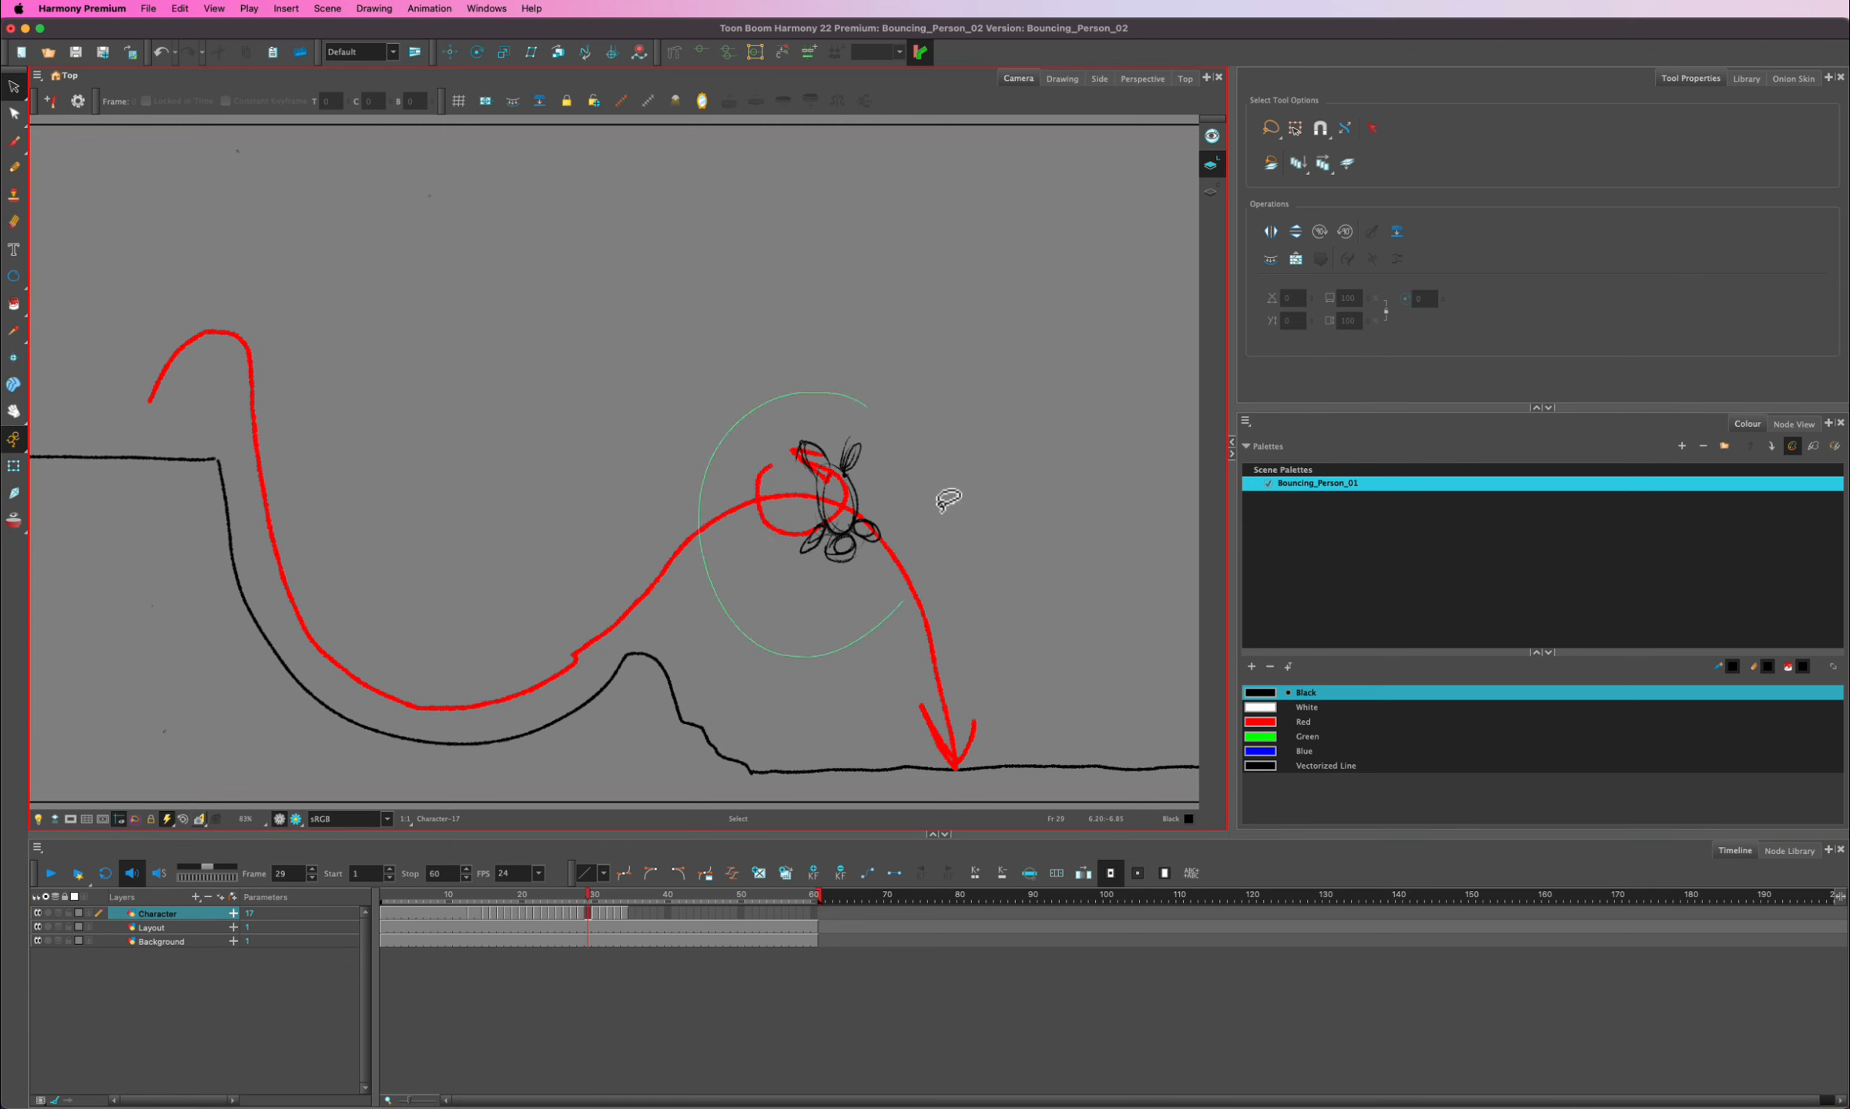
left_click_drag(949, 501, 889, 413)
mouse_move(587, 895)
left_mouse_down()
mouse_move(478, 899)
mouse_move(587, 895)
left_mouse_up()
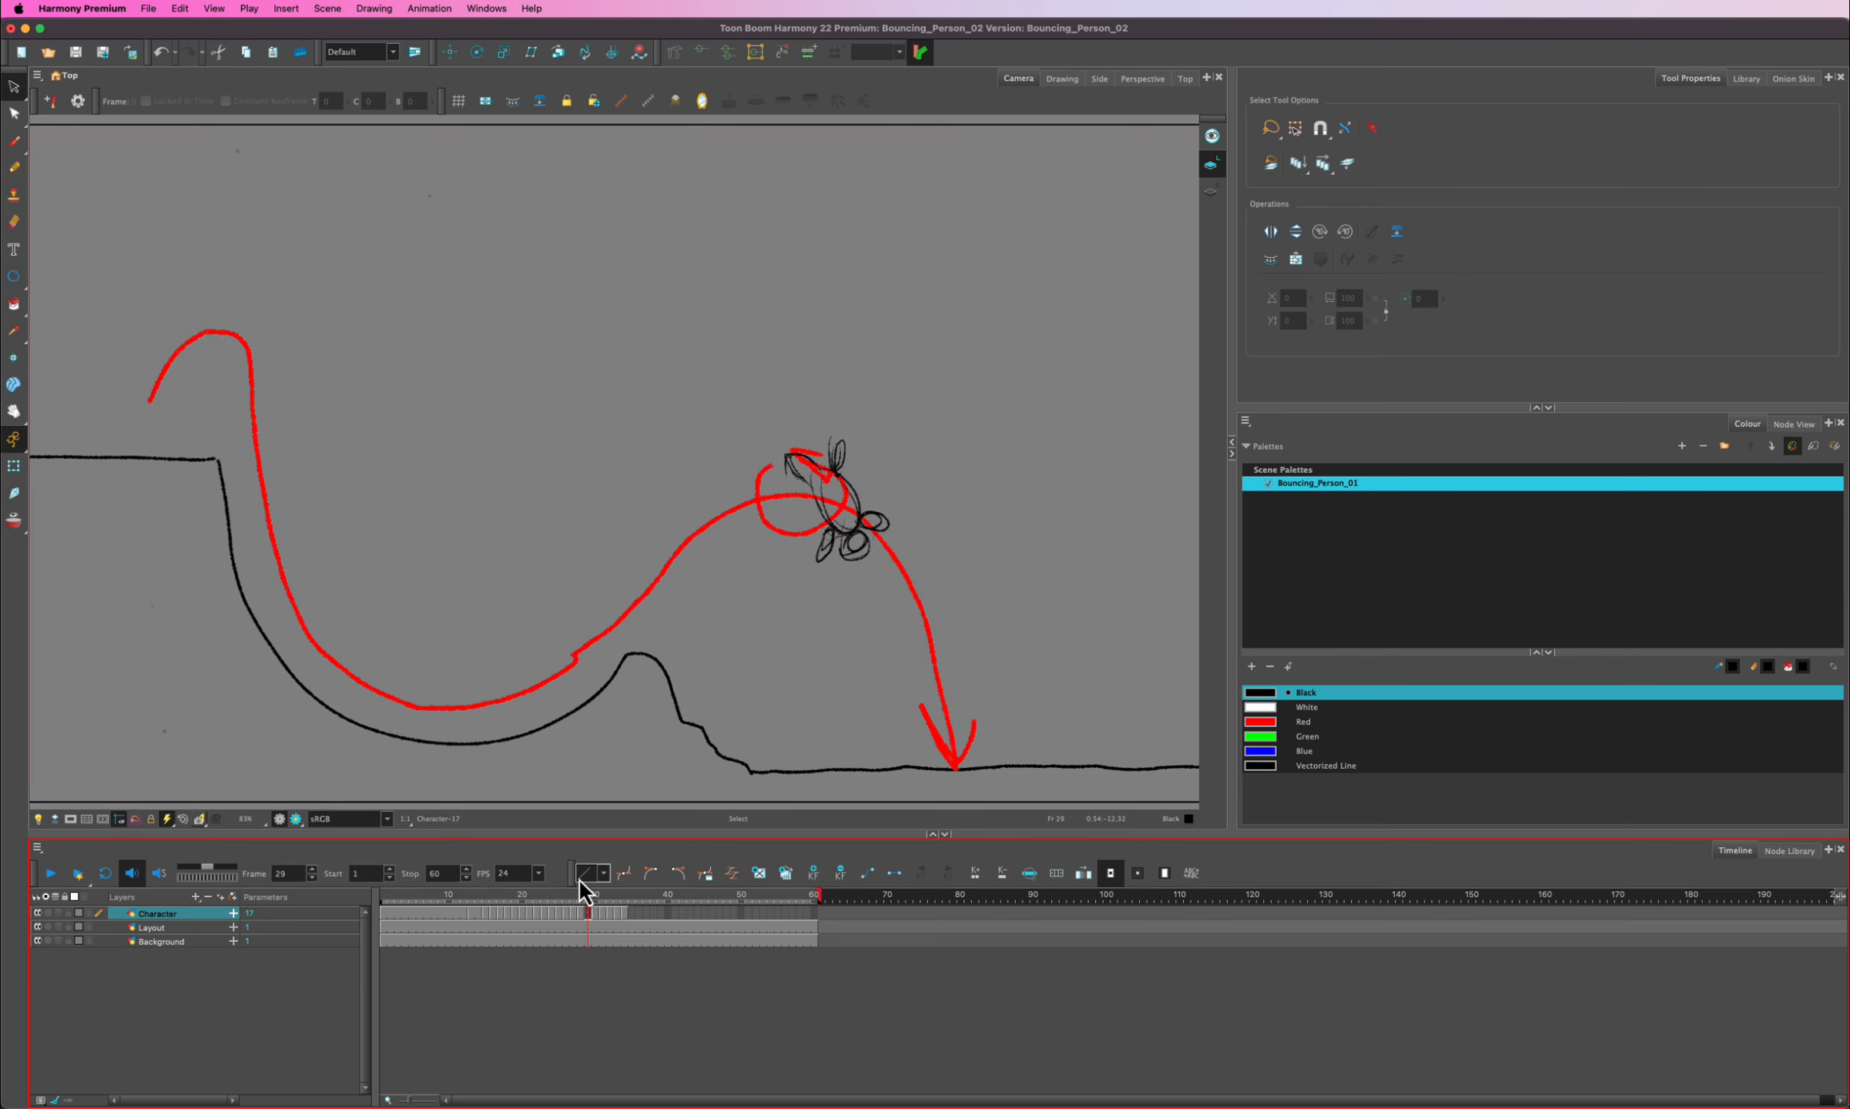
- Copy the frame 29 sketch to frame 30, rotate it counterclockwise and move it down along the path
key("super+a")
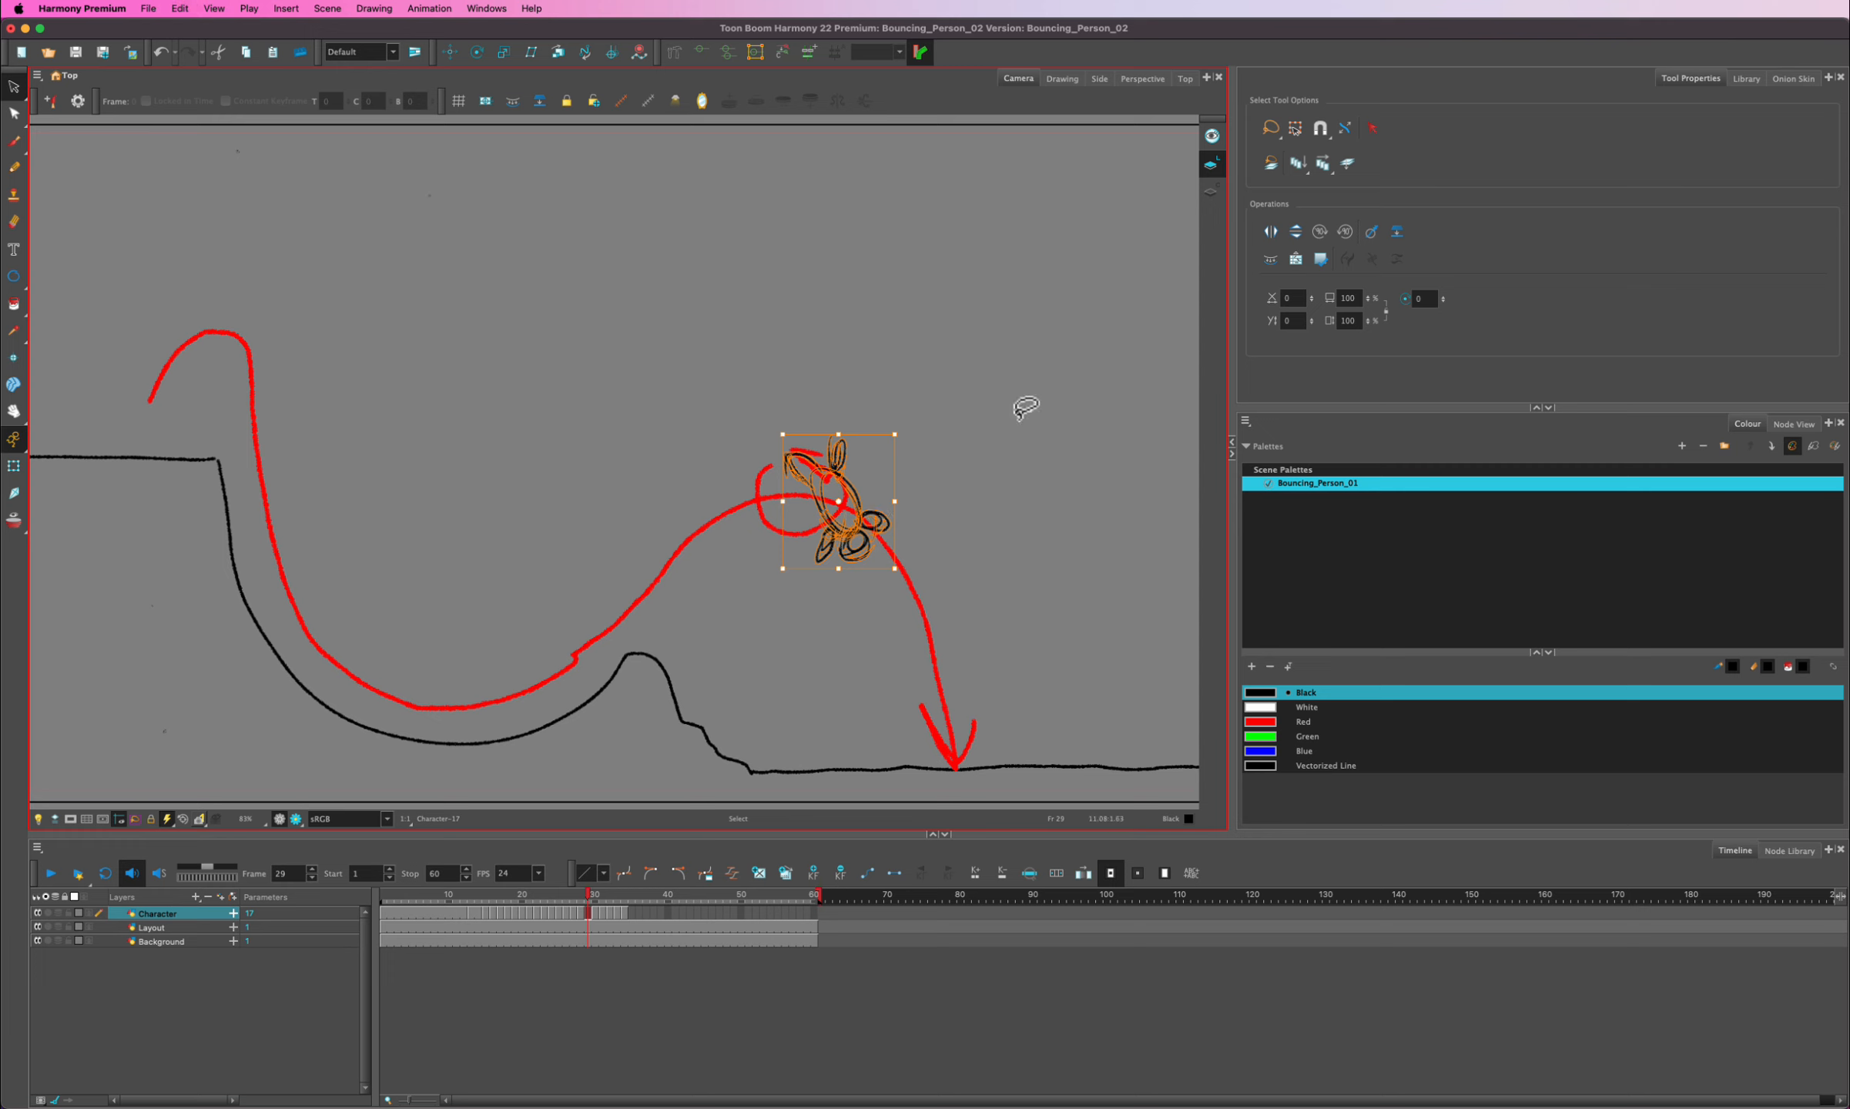
left_click(1020, 409)
key("Up")
key("Up")
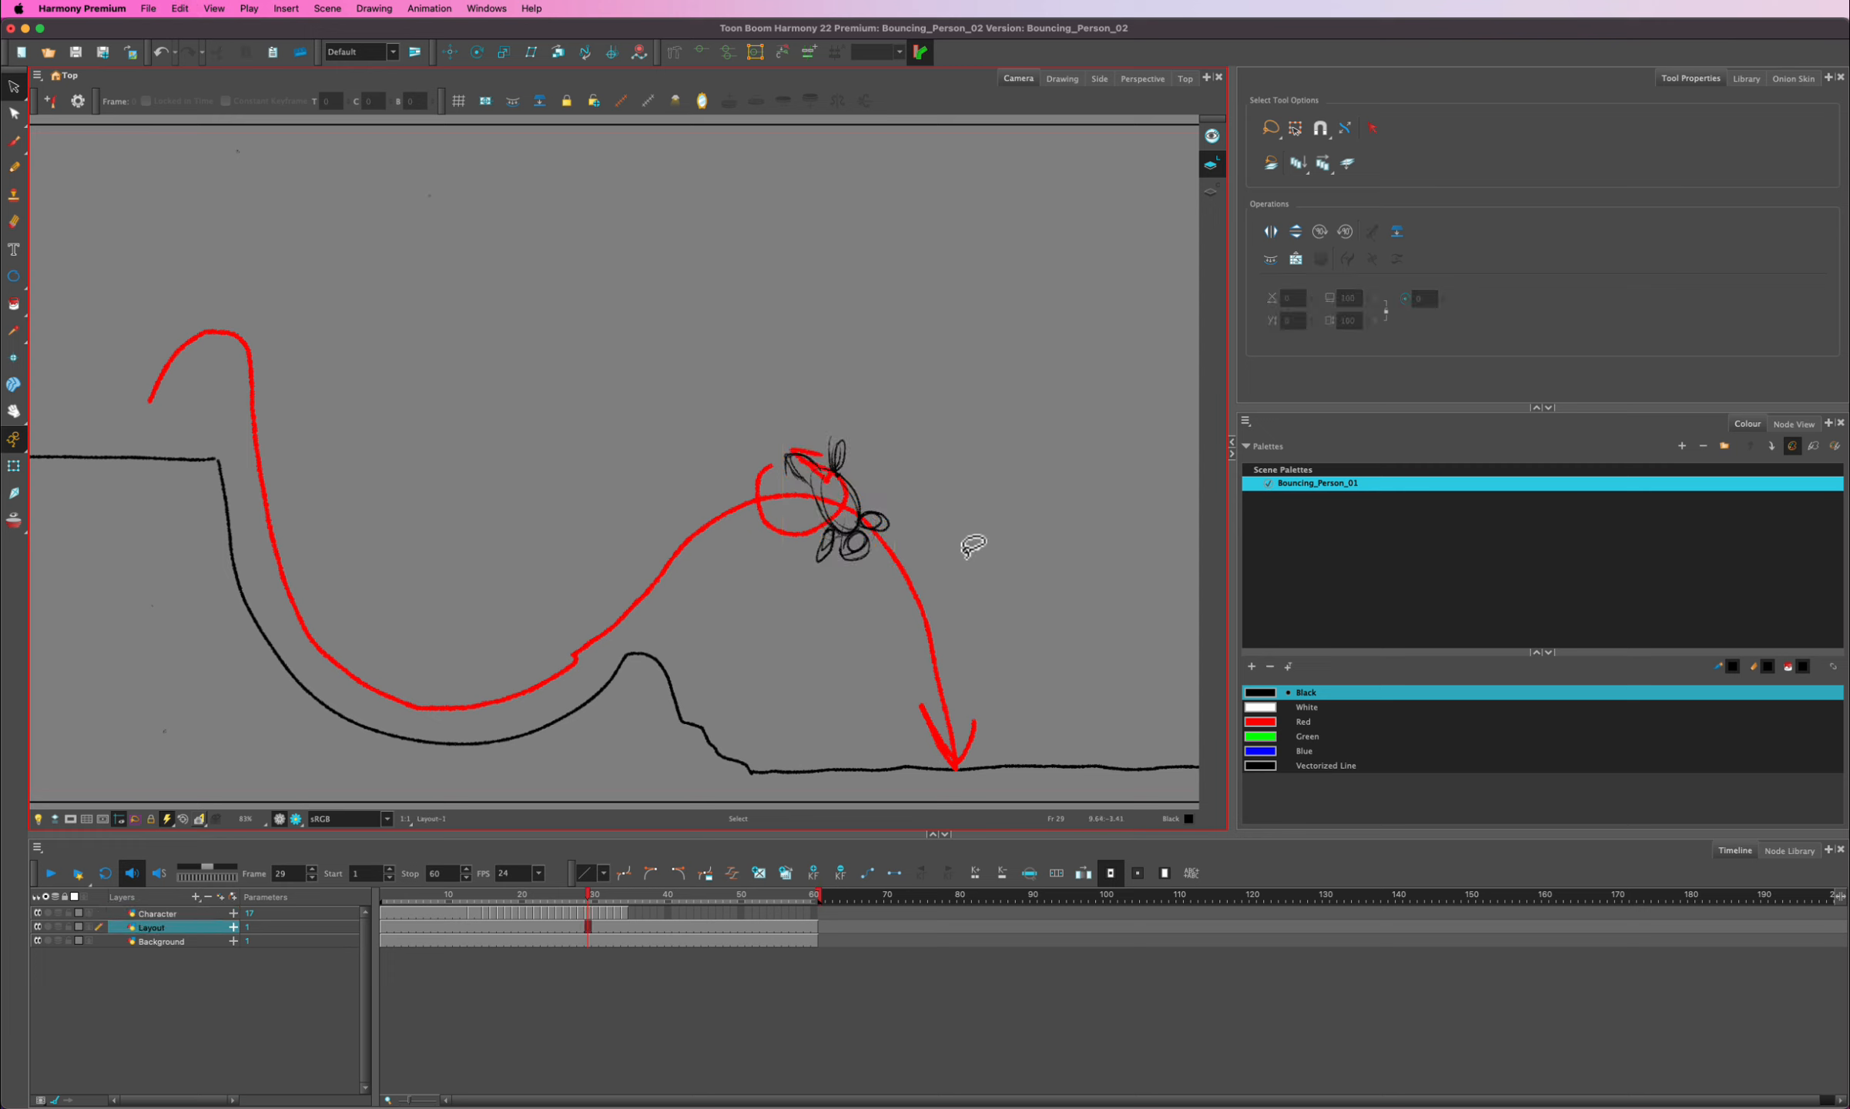
key("Right")
key("super+v")
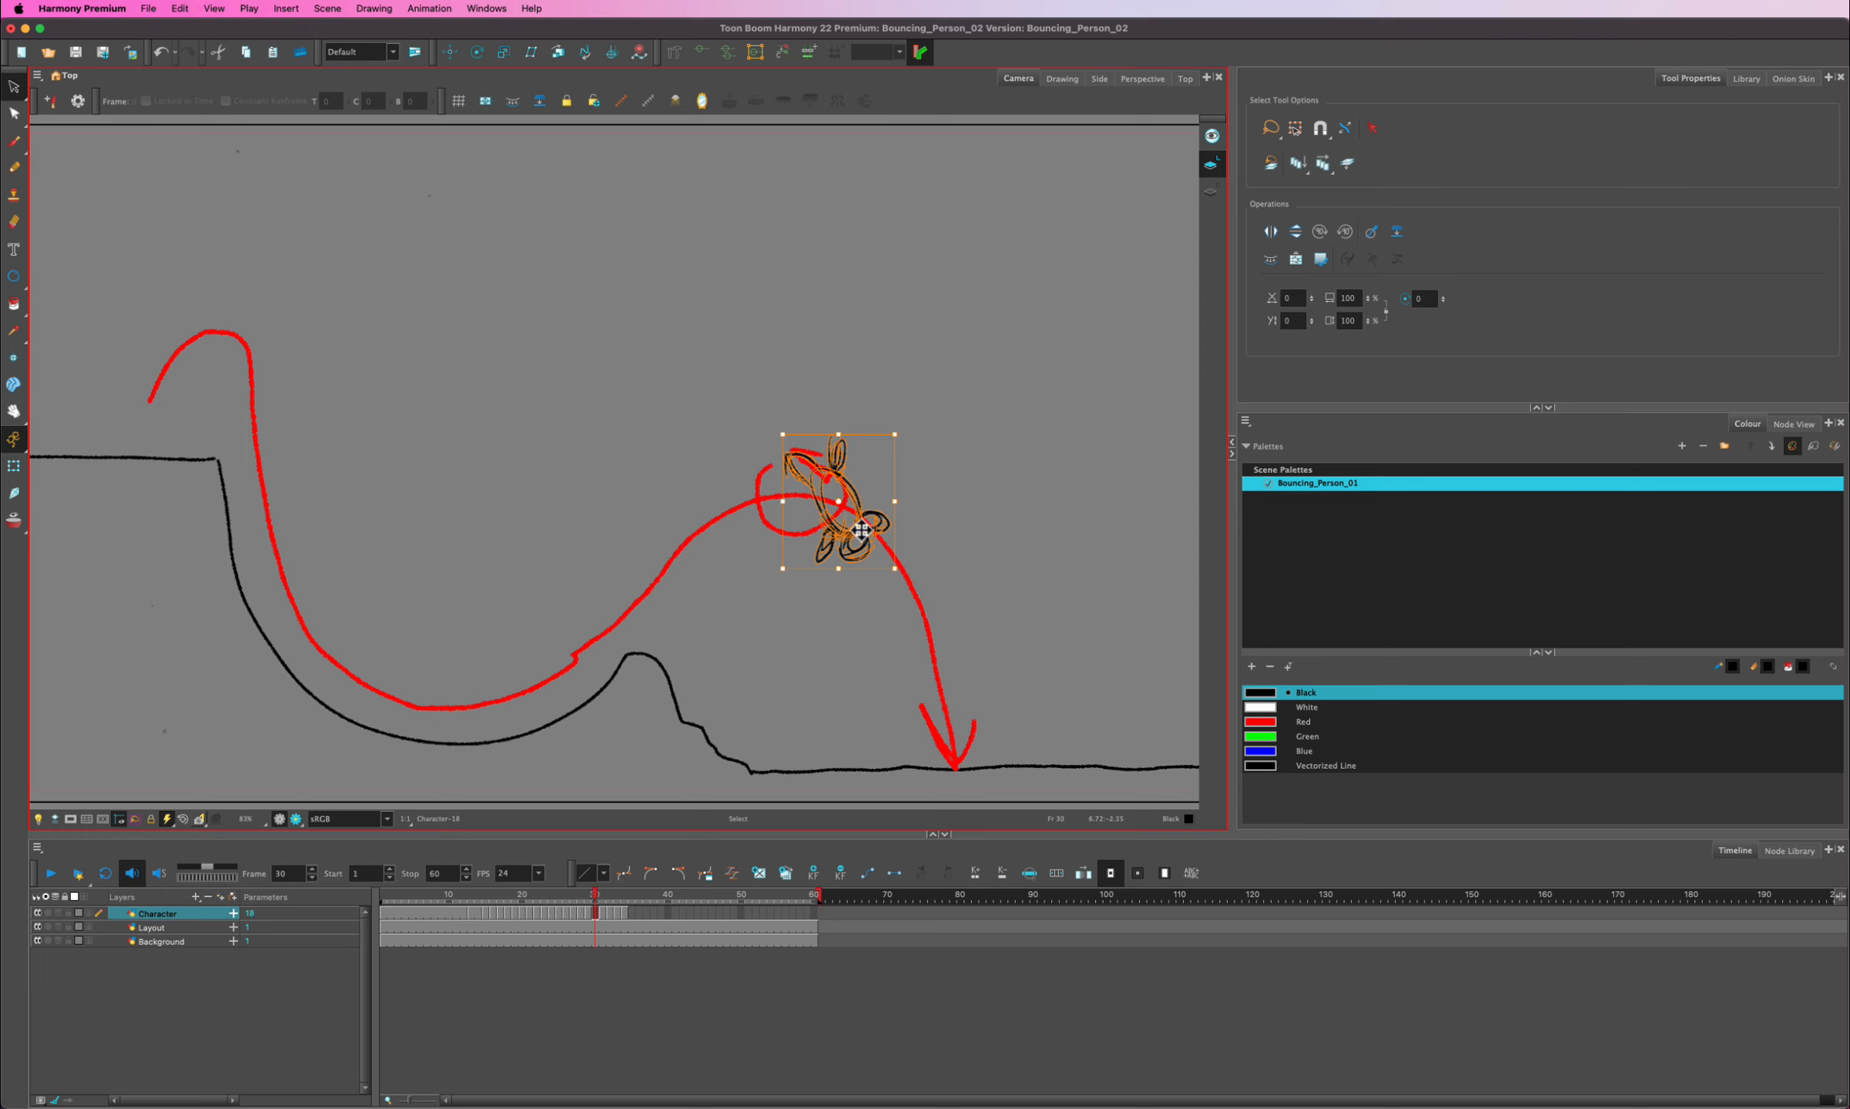
mouse_move(966, 542)
left_mouse_down()
mouse_move(929, 467)
mouse_move(880, 432)
left_mouse_up()
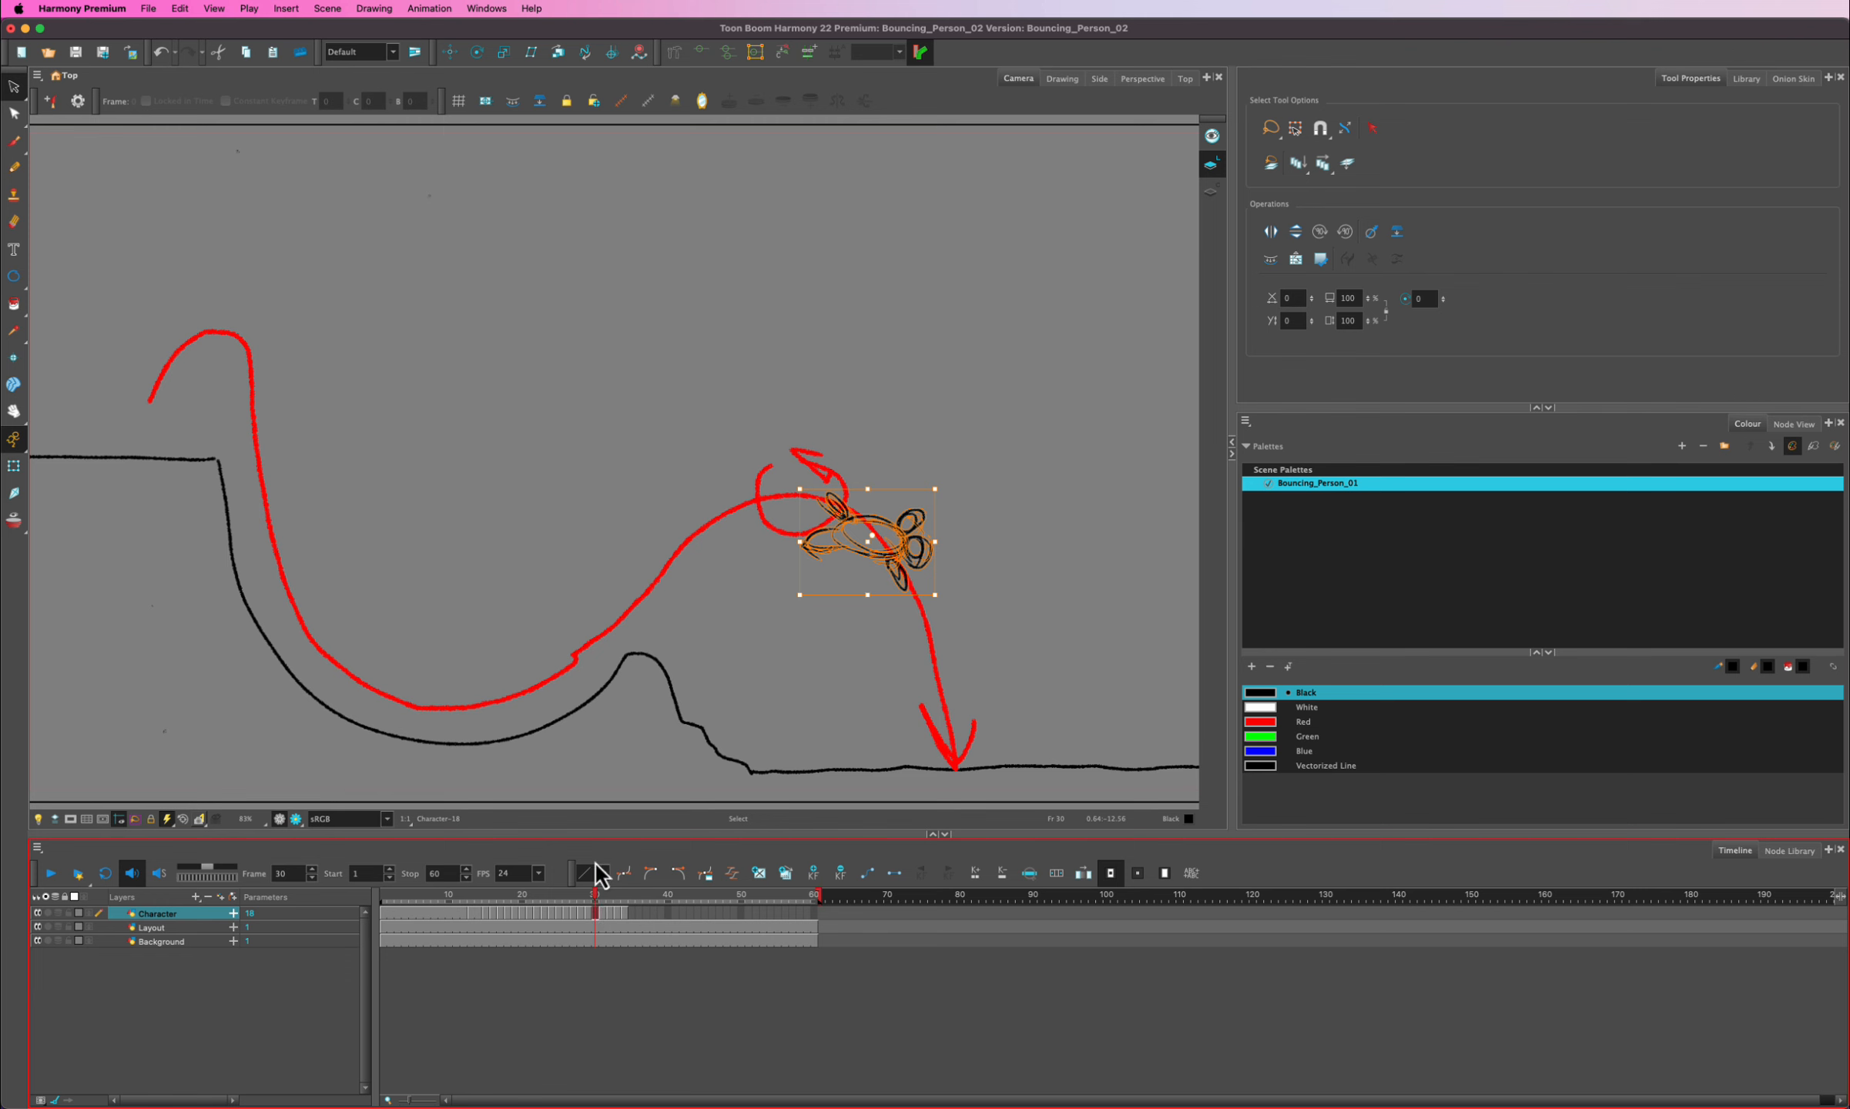
mouse_move(594, 892)
left_mouse_down()
mouse_move(498, 886)
mouse_move(594, 882)
left_mouse_up()
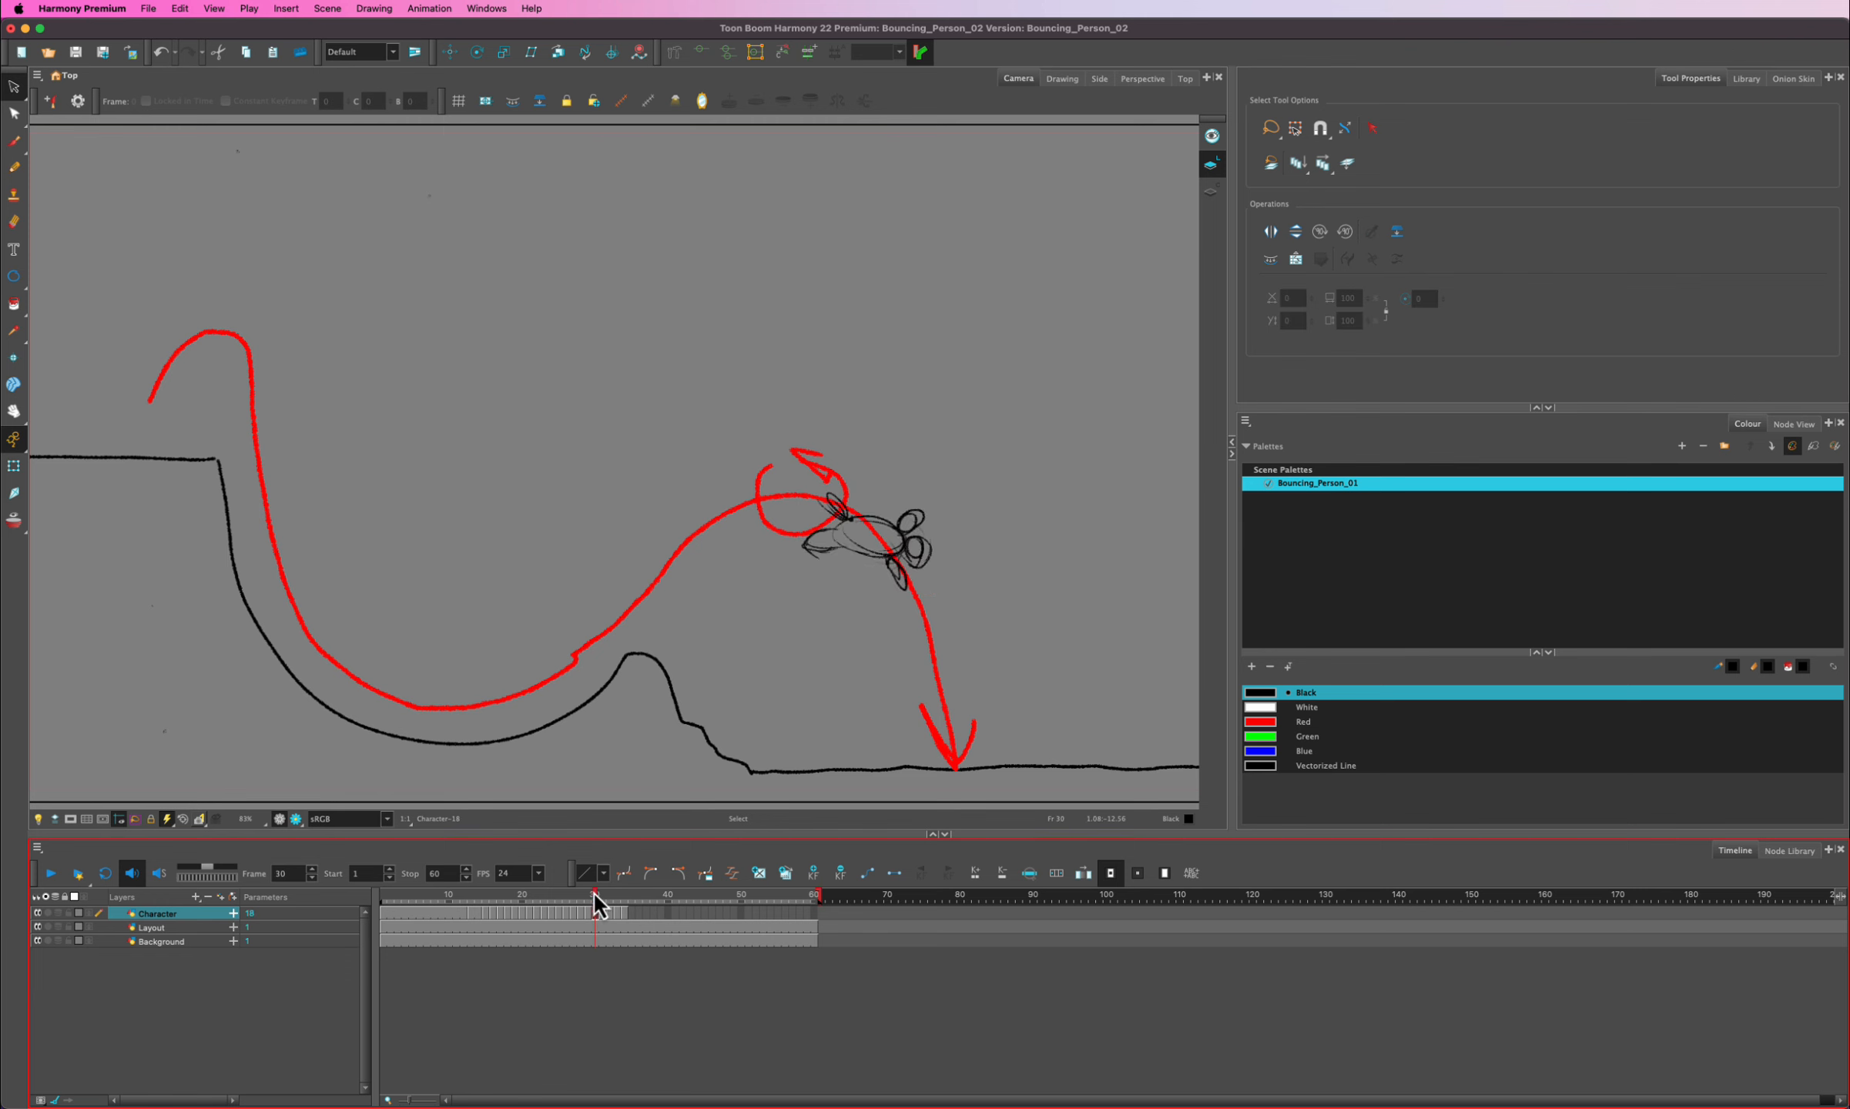
- Place a copy of the character on frame 31, rotate it further counterclockwise and move it down the falling path
left_click(601, 894)
left_click(838, 516)
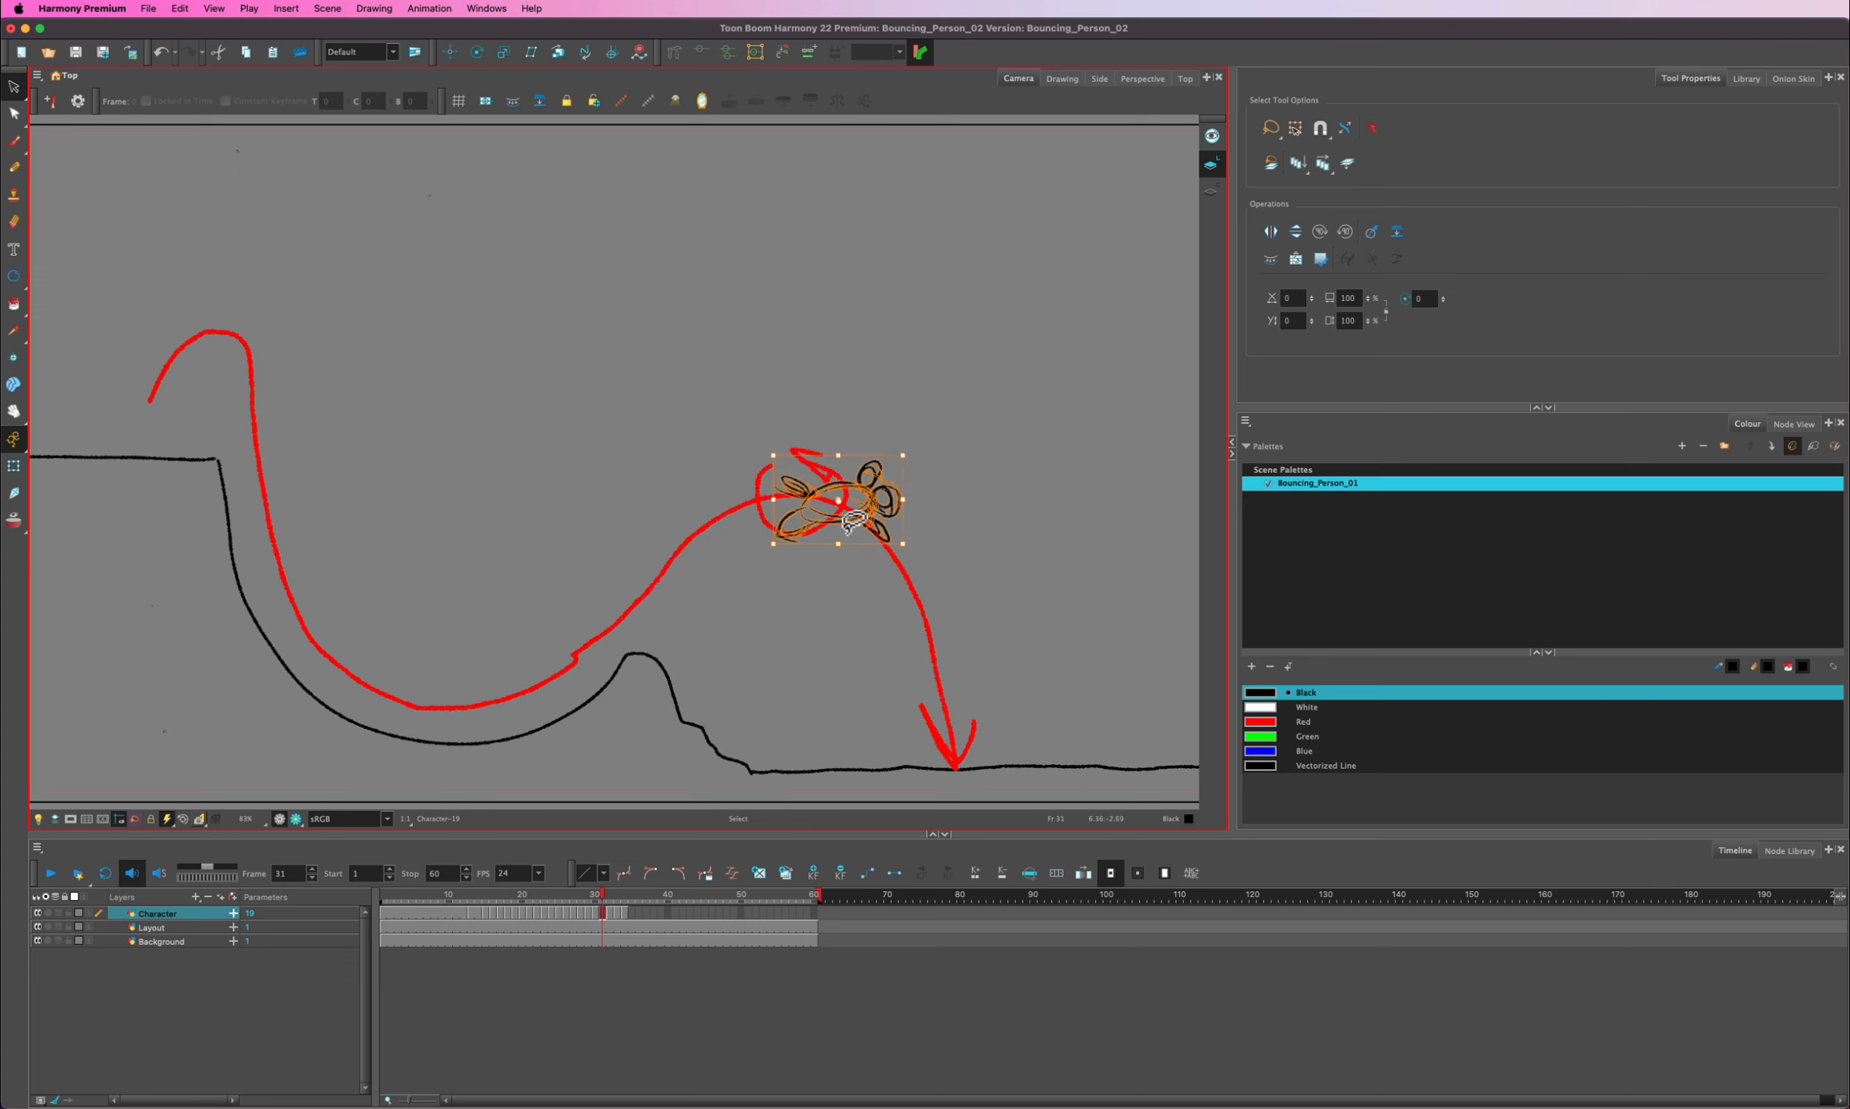
left_click_drag(853, 524, 925, 613)
- On frame 32, turn on onion skin and sketch the character falling lower on the path with the Dark Charcoal brush
mouse_move(602, 894)
left_mouse_down()
mouse_move(549, 892)
mouse_move(614, 894)
left_mouse_up()
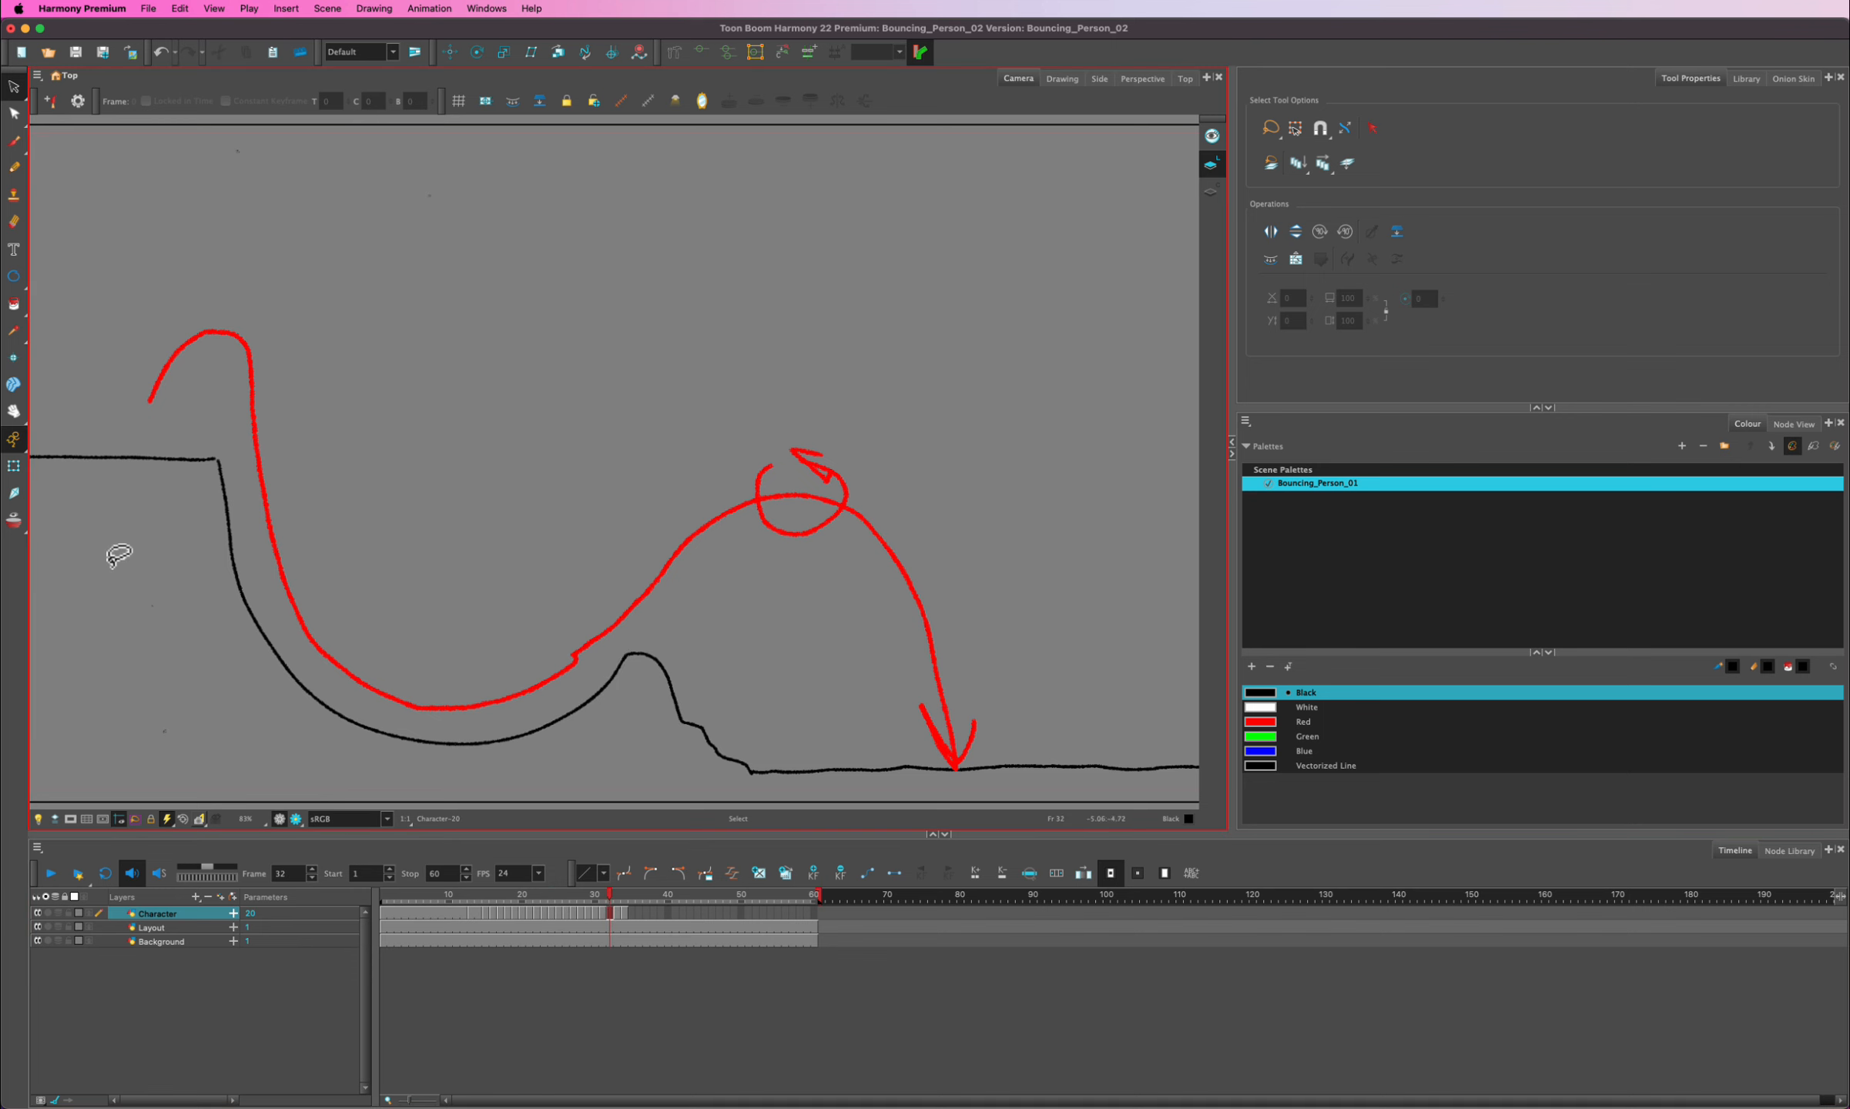
left_click(14, 522)
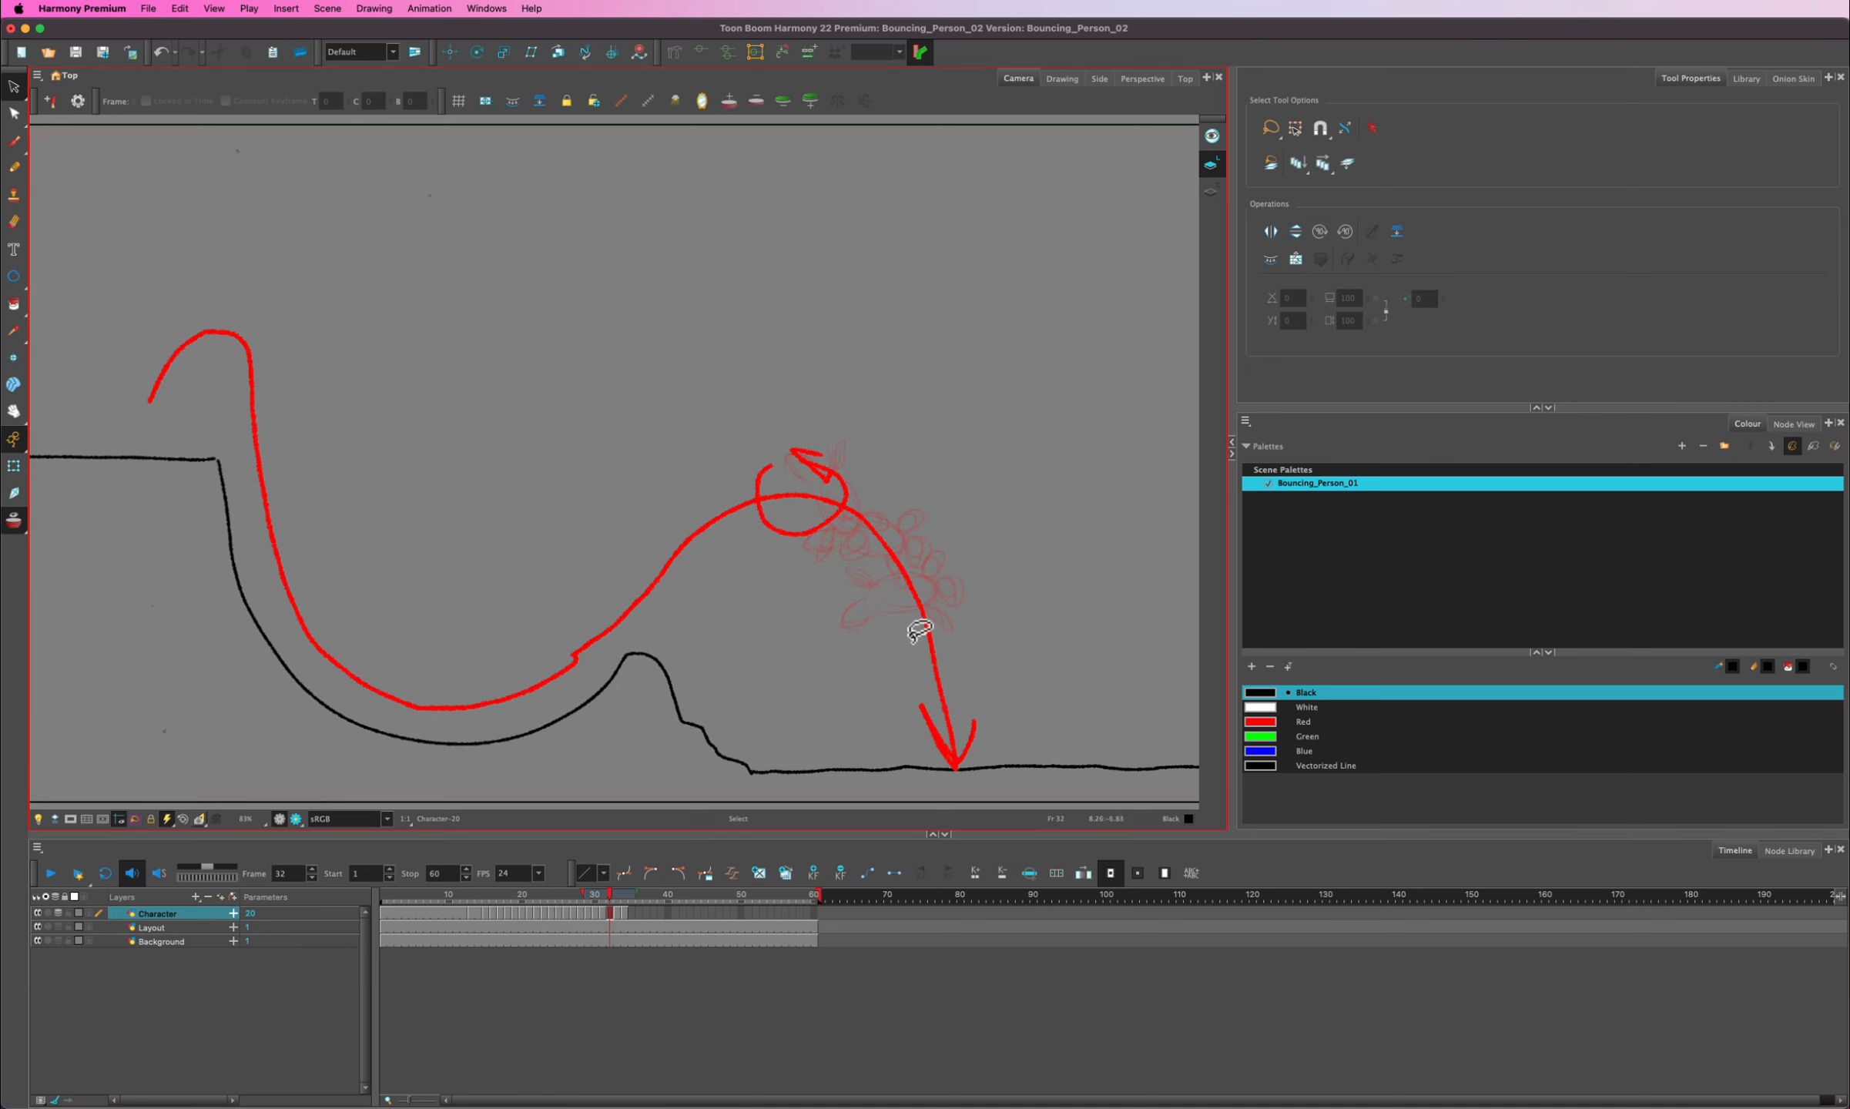
left_click(14, 141)
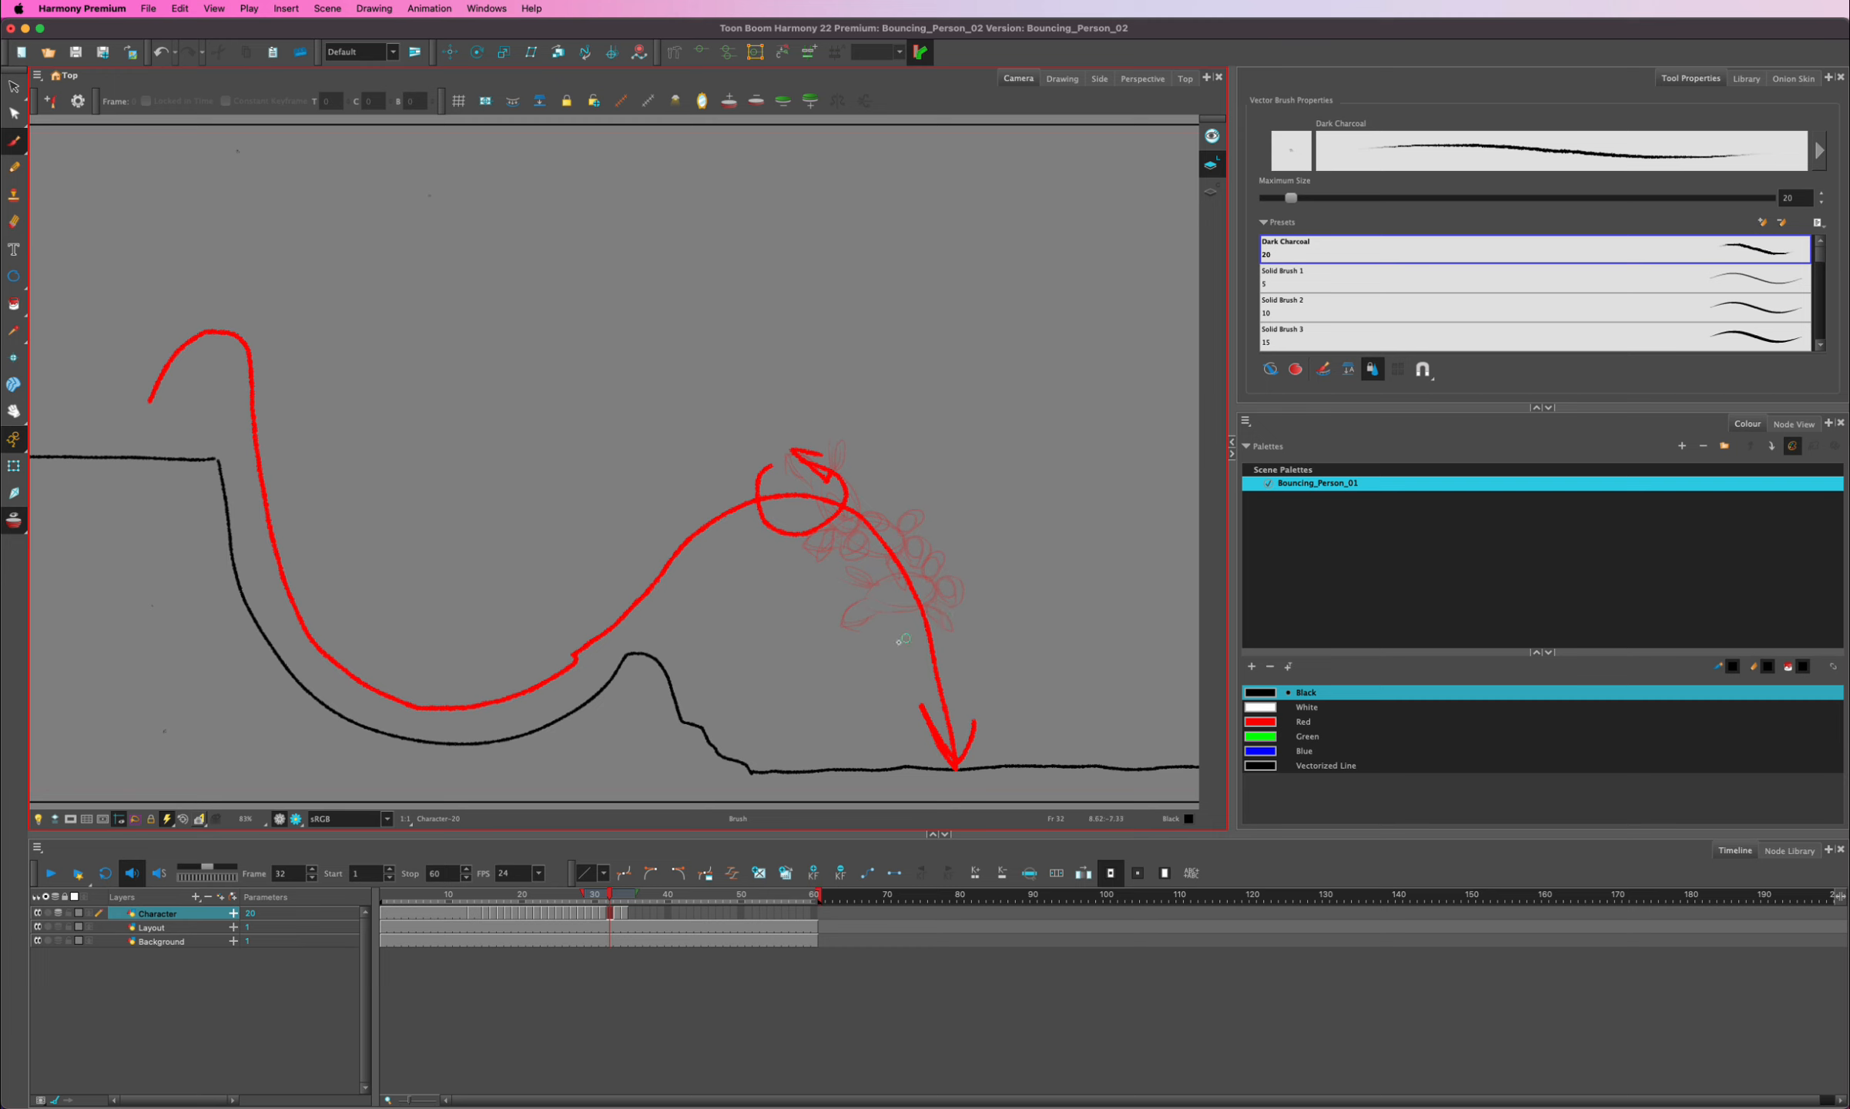
mouse_move(902, 650)
left_mouse_down()
mouse_move(961, 632)
mouse_move(898, 630)
mouse_move(916, 646)
mouse_move(894, 650)
mouse_move(962, 634)
mouse_move(942, 609)
mouse_move(971, 638)
mouse_move(879, 665)
mouse_move(882, 617)
mouse_move(920, 634)
left_mouse_up()
mouse_move(912, 636)
left_mouse_down()
mouse_move(940, 627)
mouse_move(875, 657)
left_mouse_up()
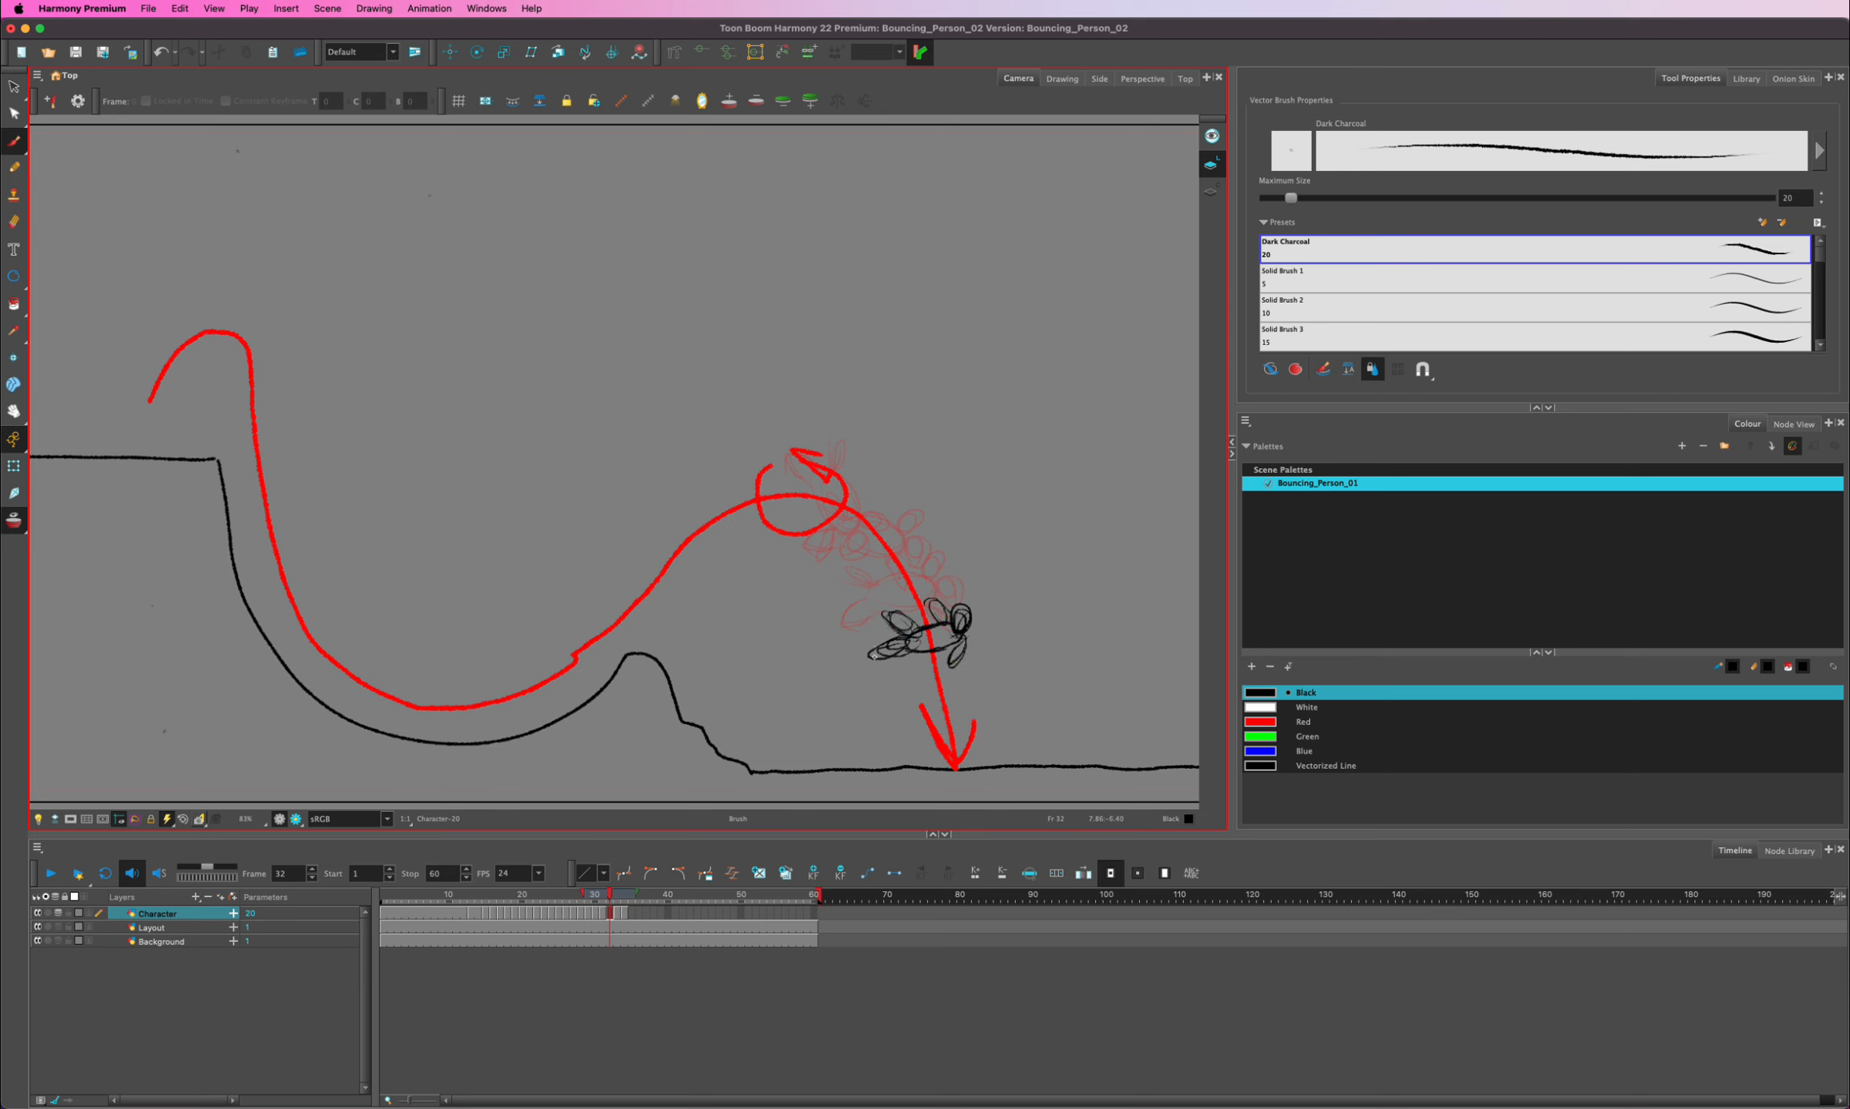
- Select the whole frame 32 sketch, rotate it slightly, nudge it down the path and compare it with the neighbouring drawing
key("alt+s")
key("ctrl+a")
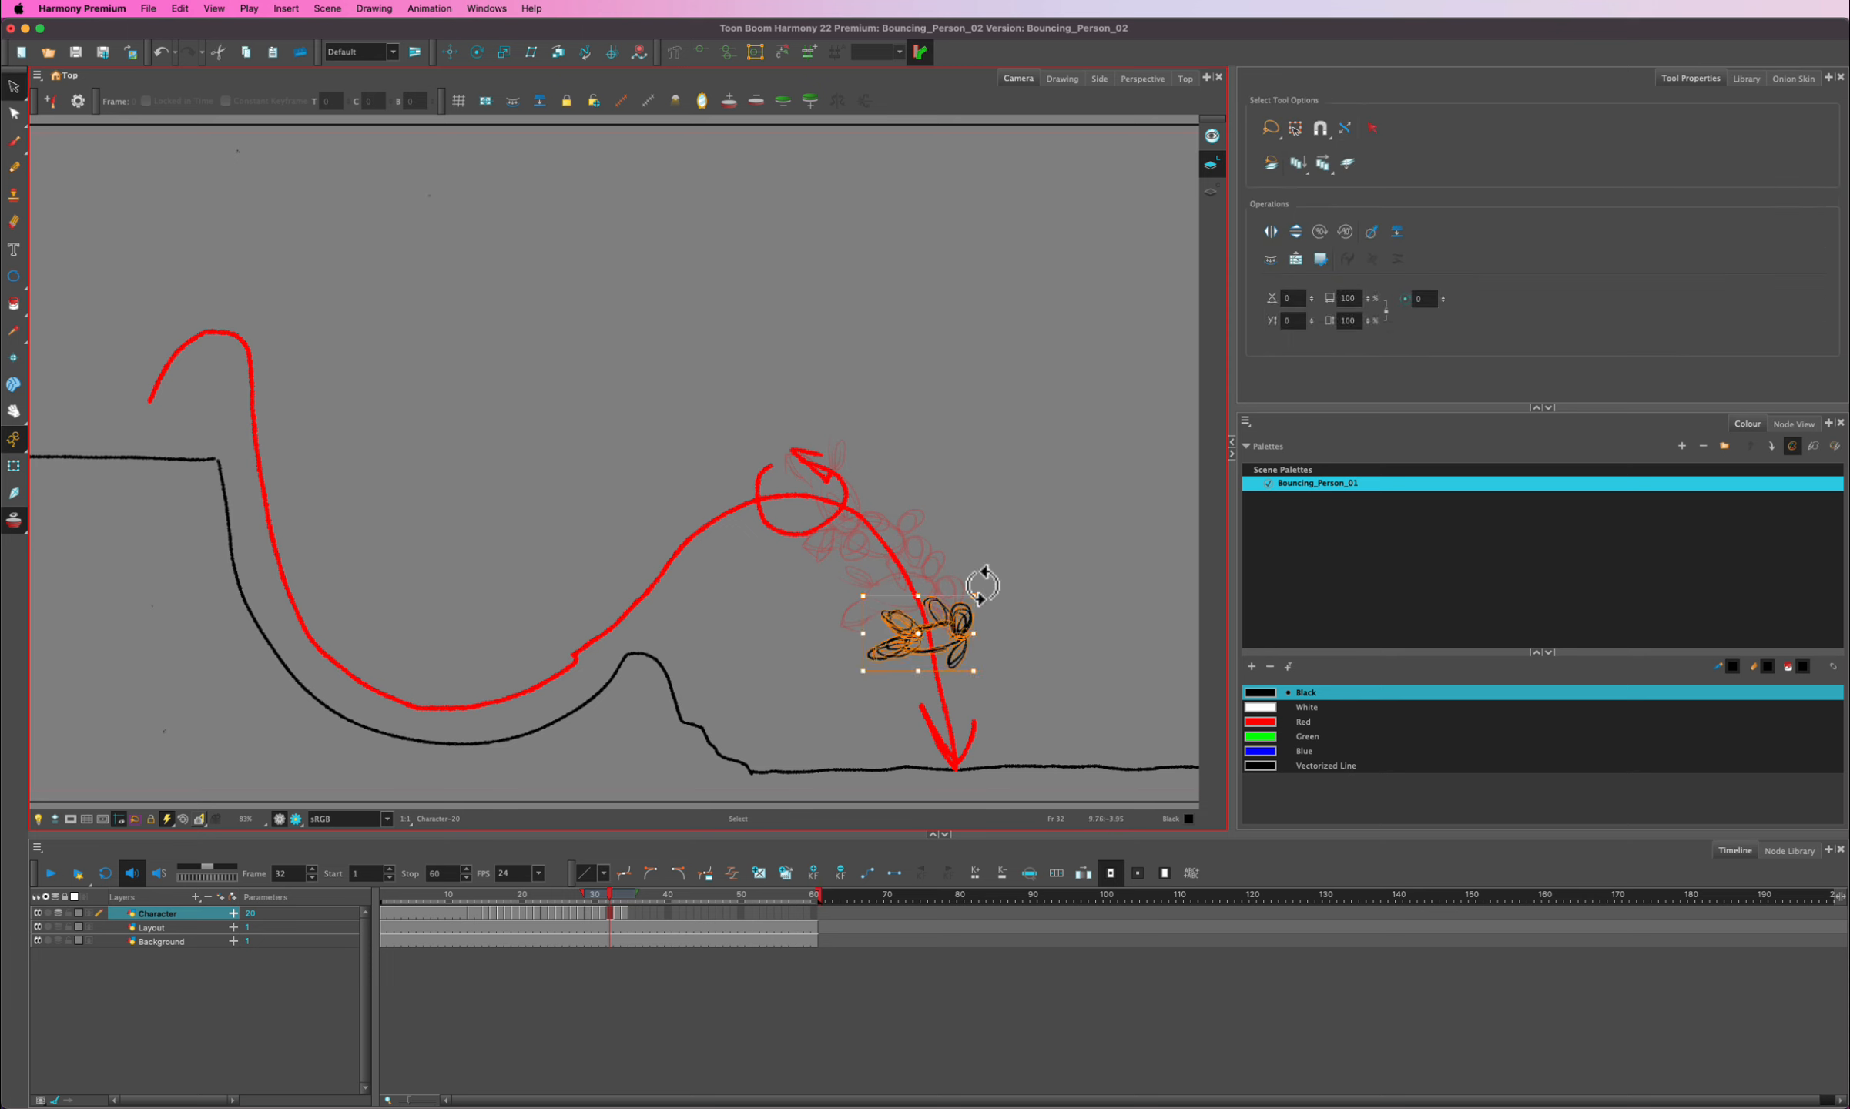
mouse_move(983, 585)
left_mouse_down()
mouse_move(1011, 581)
mouse_move(982, 594)
left_mouse_up()
left_click(1001, 676)
mouse_move(615, 900)
left_mouse_down()
mouse_move(538, 915)
mouse_move(611, 899)
left_mouse_up()
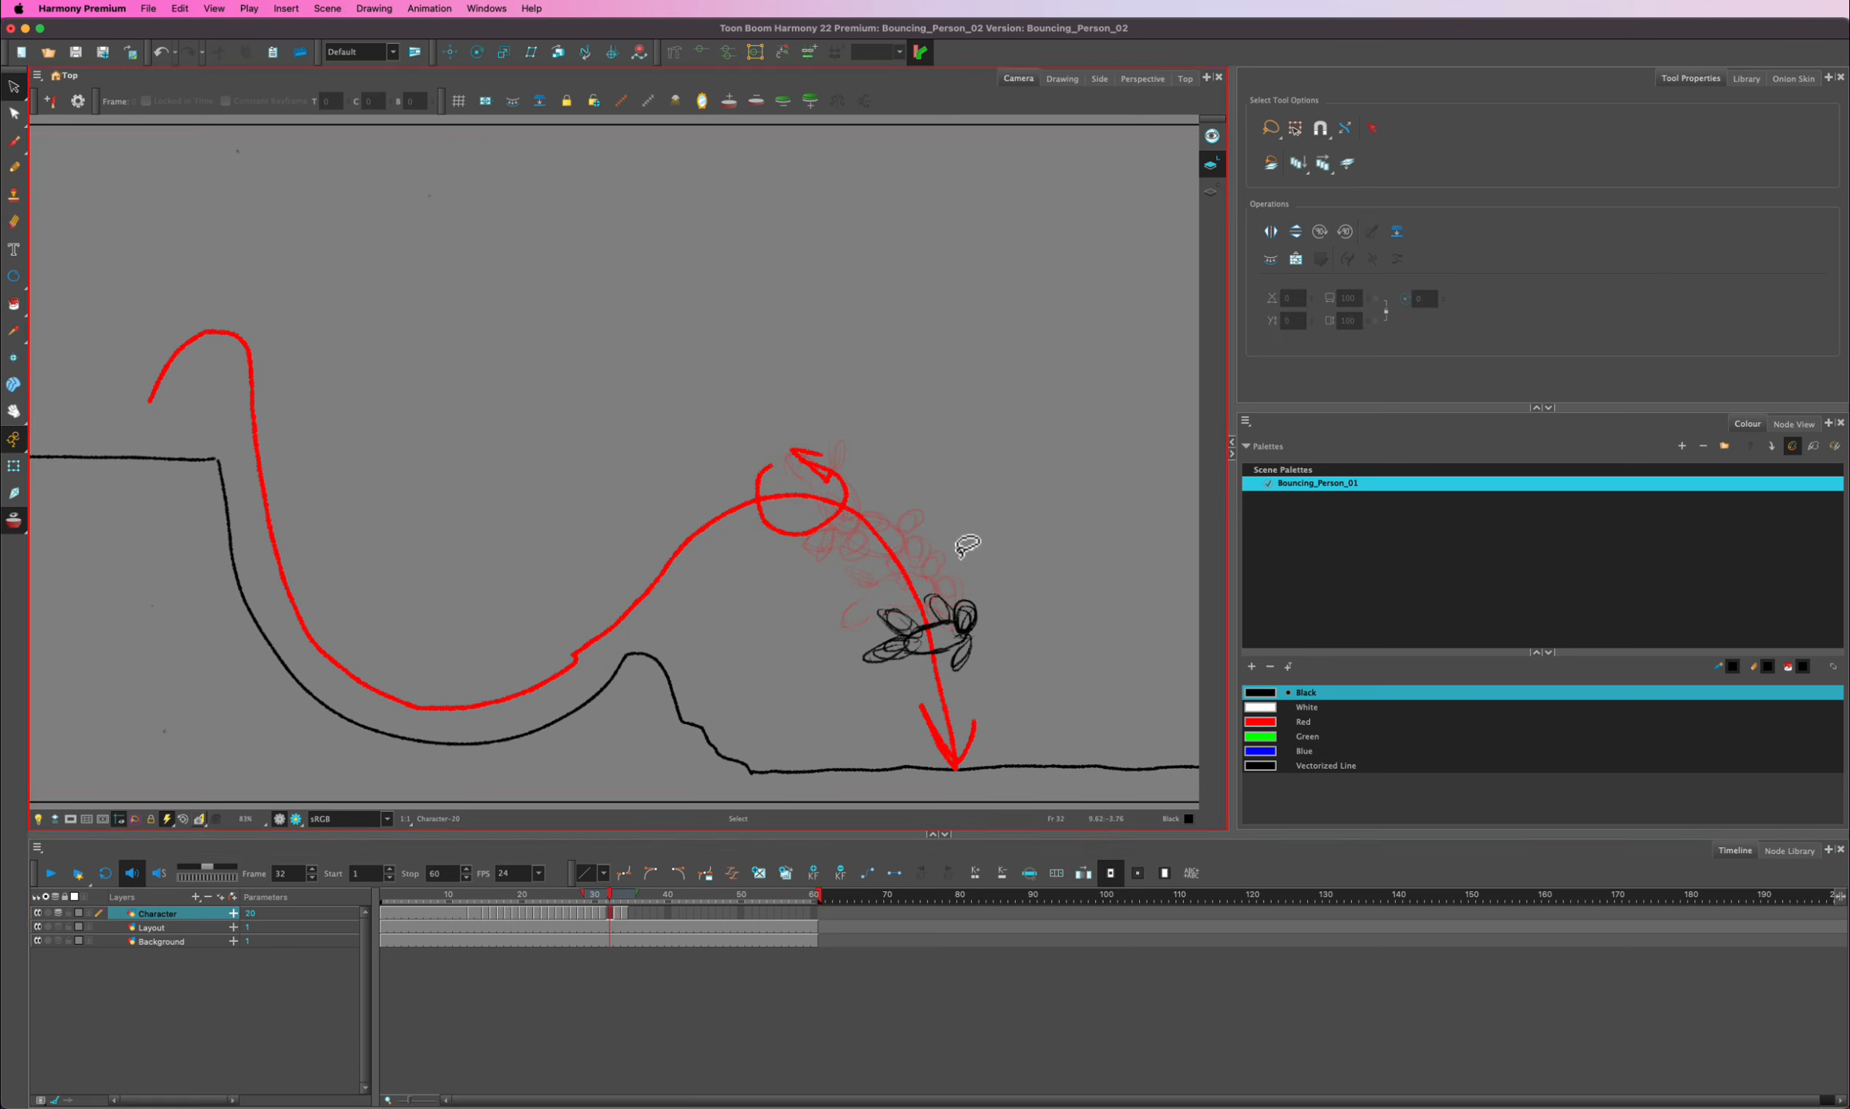
left_click_drag(935, 653, 935, 670)
mouse_move(611, 903)
left_mouse_down()
mouse_move(533, 907)
mouse_move(613, 921)
left_mouse_up()
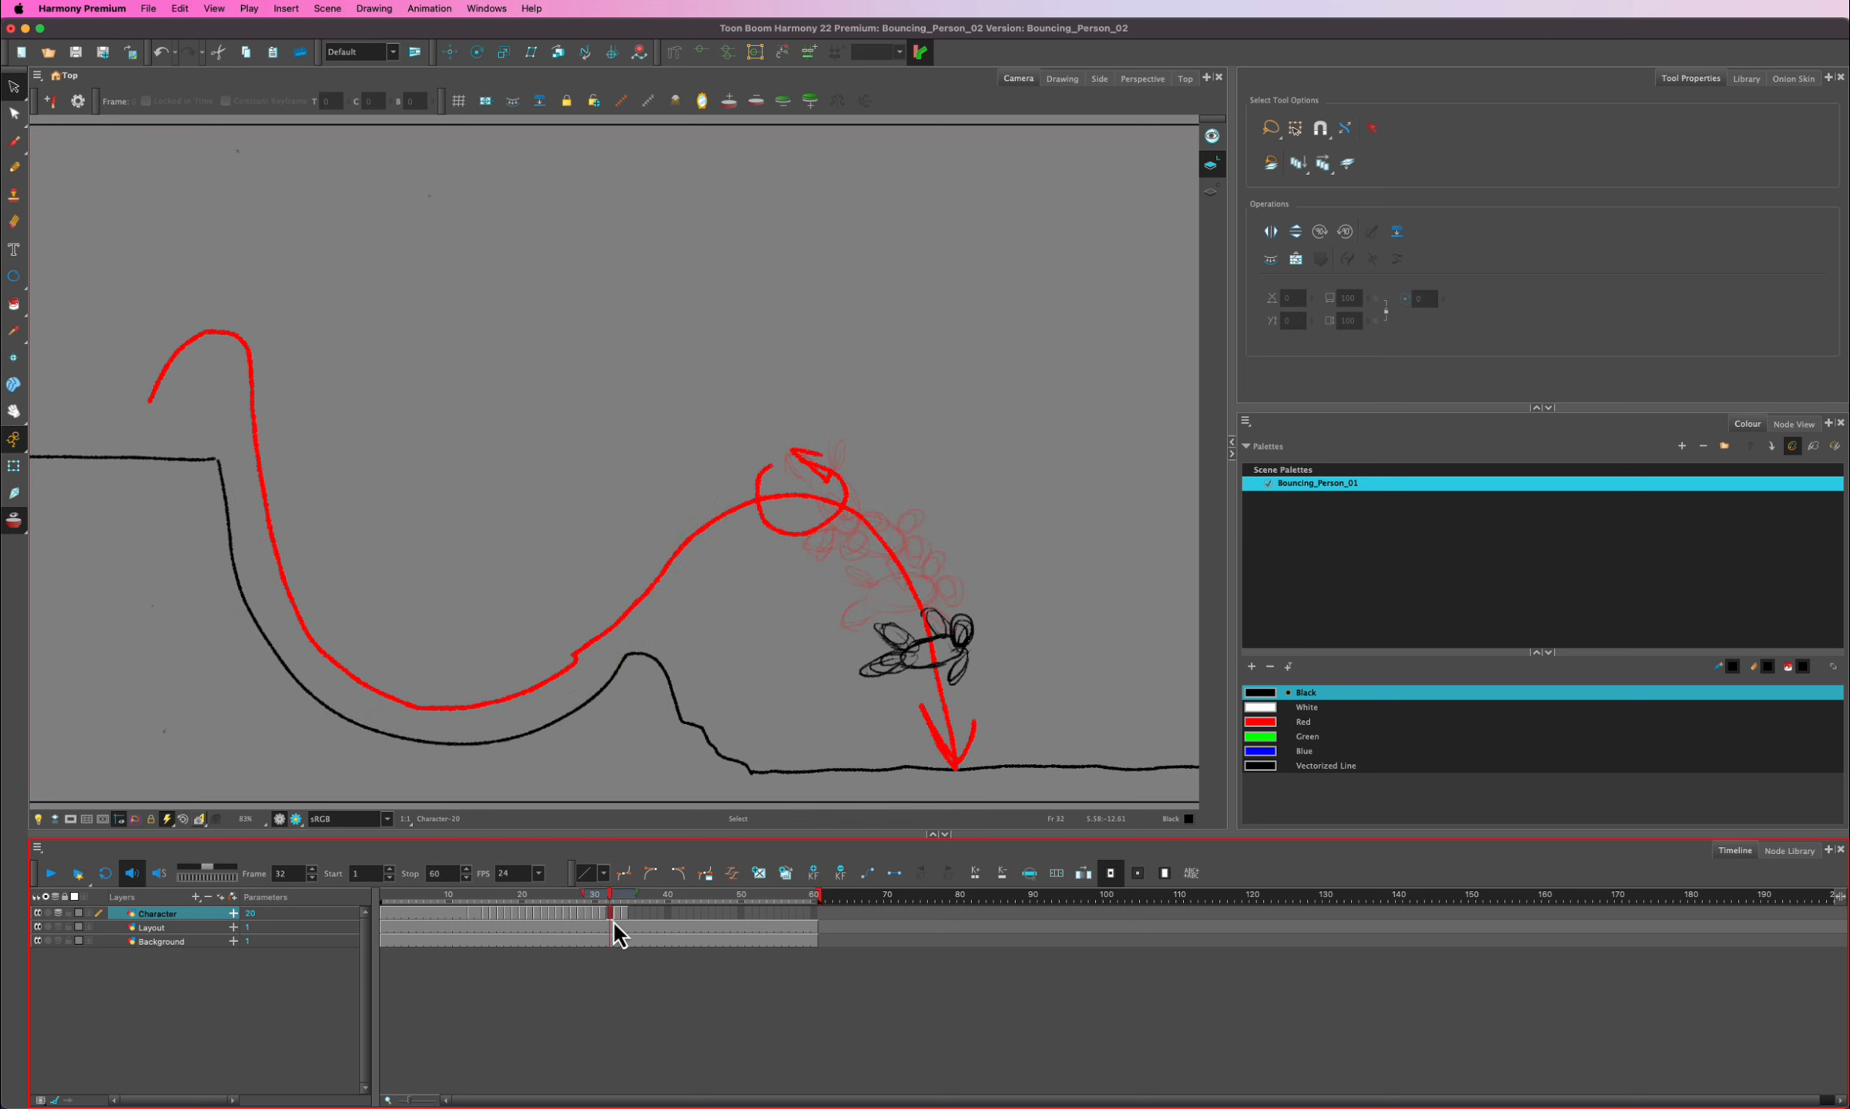
- On frame 33, sketch the character curled up just above the path's arrowhead and flip through the neighbouring frames to check it
key("period")
key("alt+b")
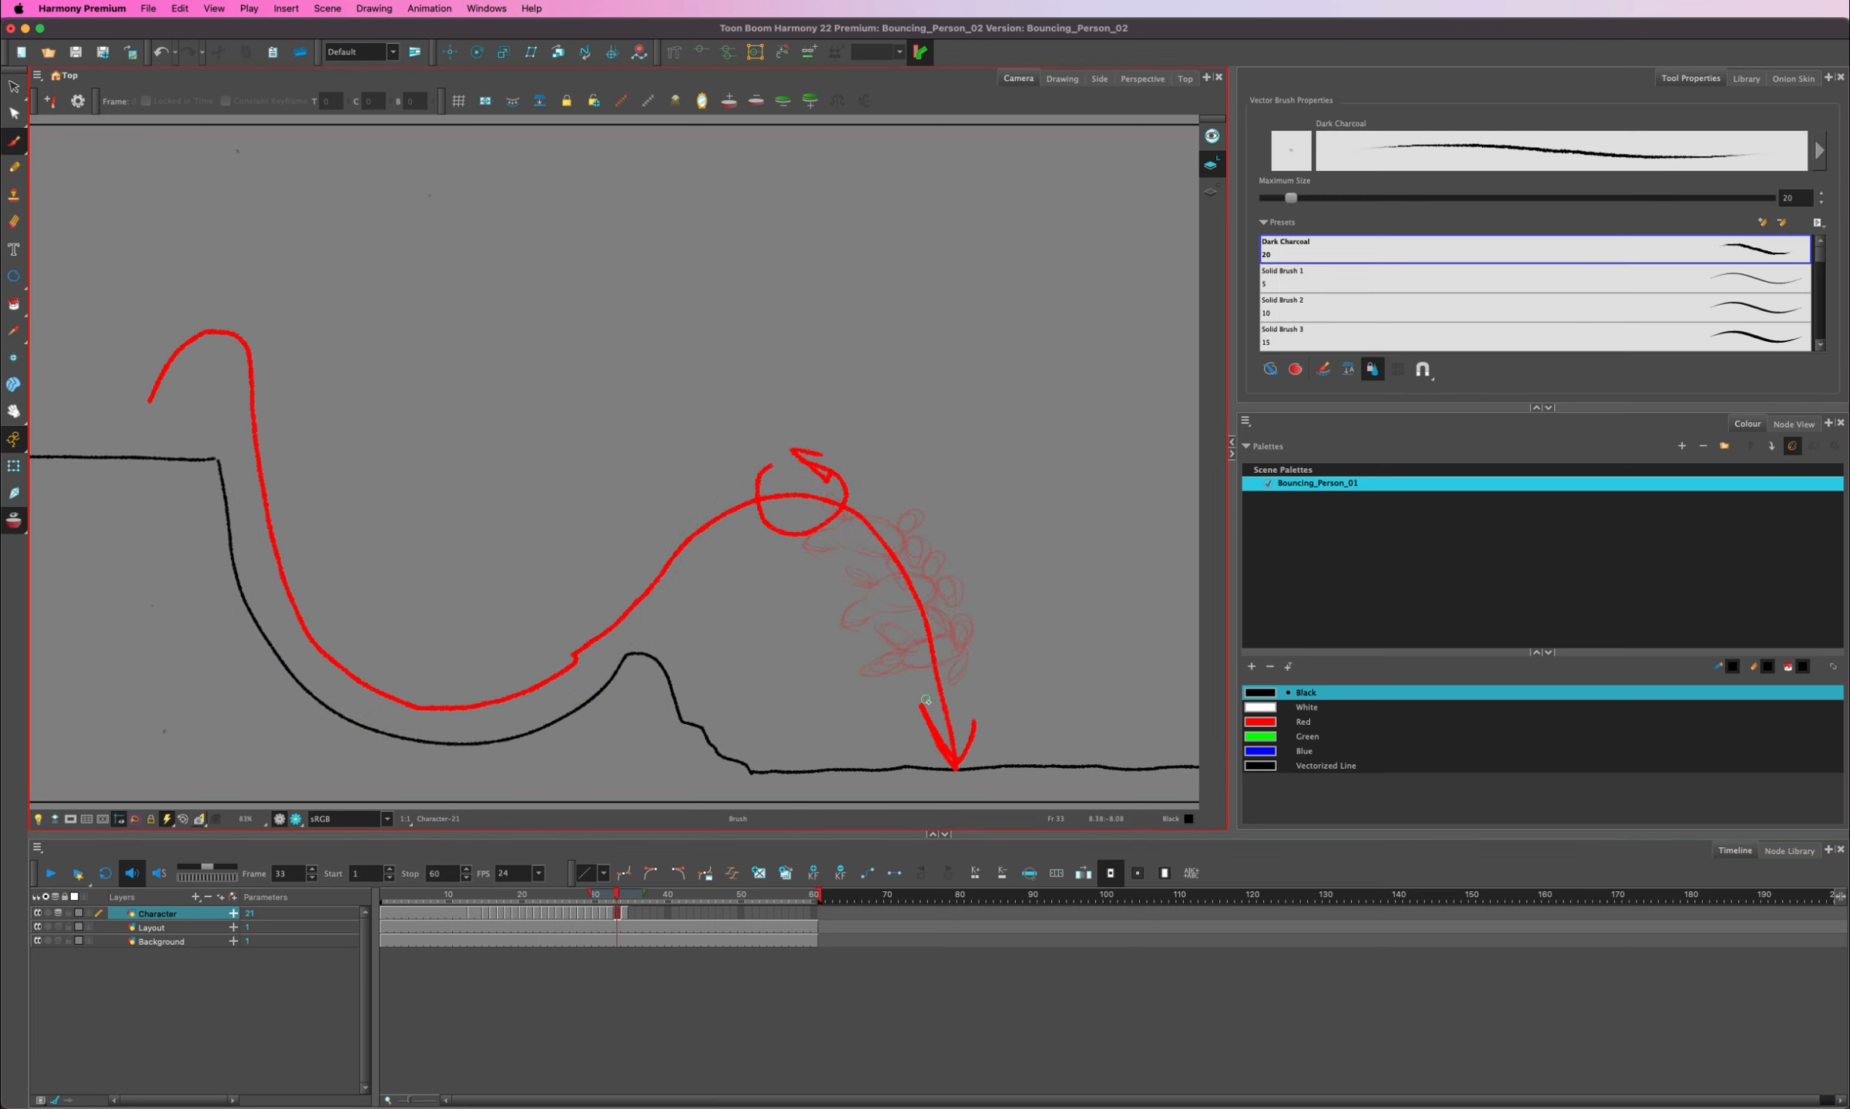
mouse_move(911, 688)
left_mouse_down()
mouse_move(966, 695)
mouse_move(979, 667)
mouse_move(930, 658)
mouse_move(953, 702)
mouse_move(898, 662)
mouse_move(955, 704)
left_mouse_up()
left_click_drag(618, 897, 624, 902)
key("period")
key("comma")
key("comma")
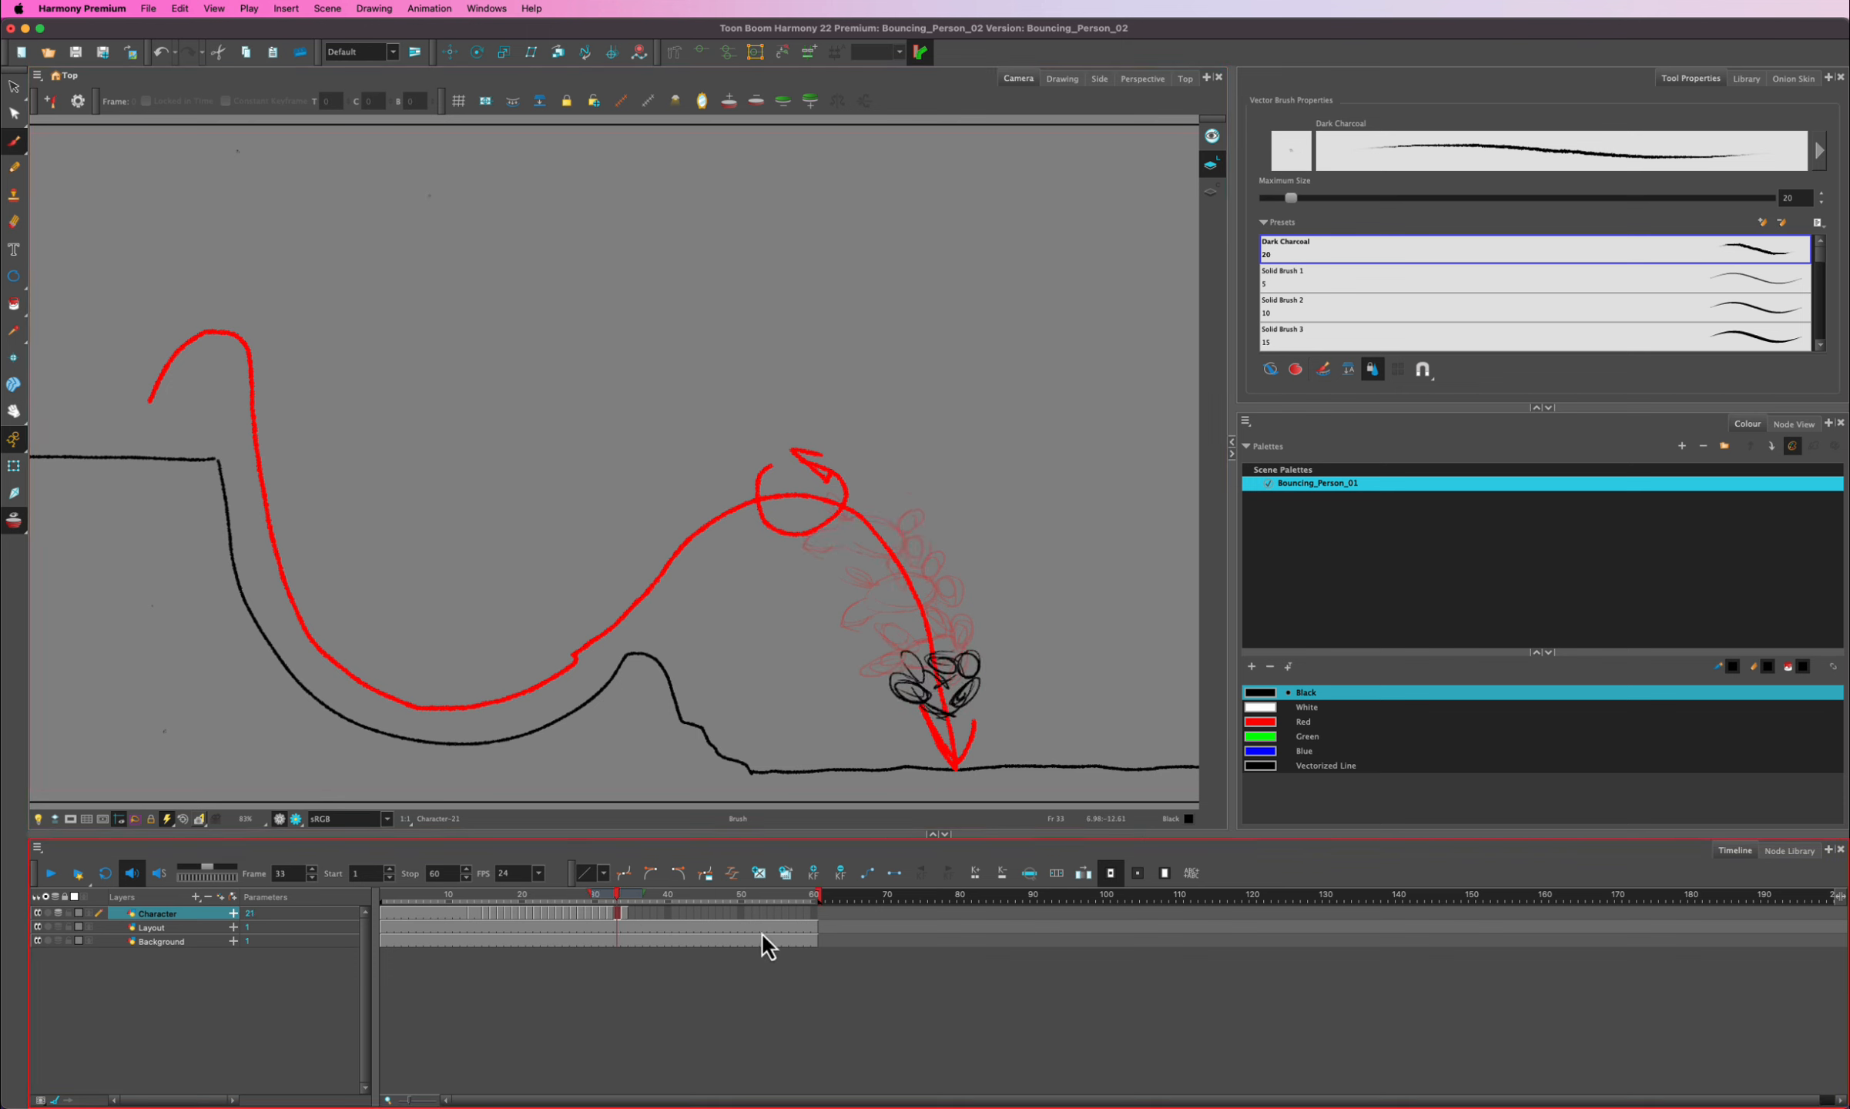
- Select the whole frame 33 sketch and advance to the empty drawing on frame 34
key("alt+s")
left_click_drag(1038, 645, 980, 735)
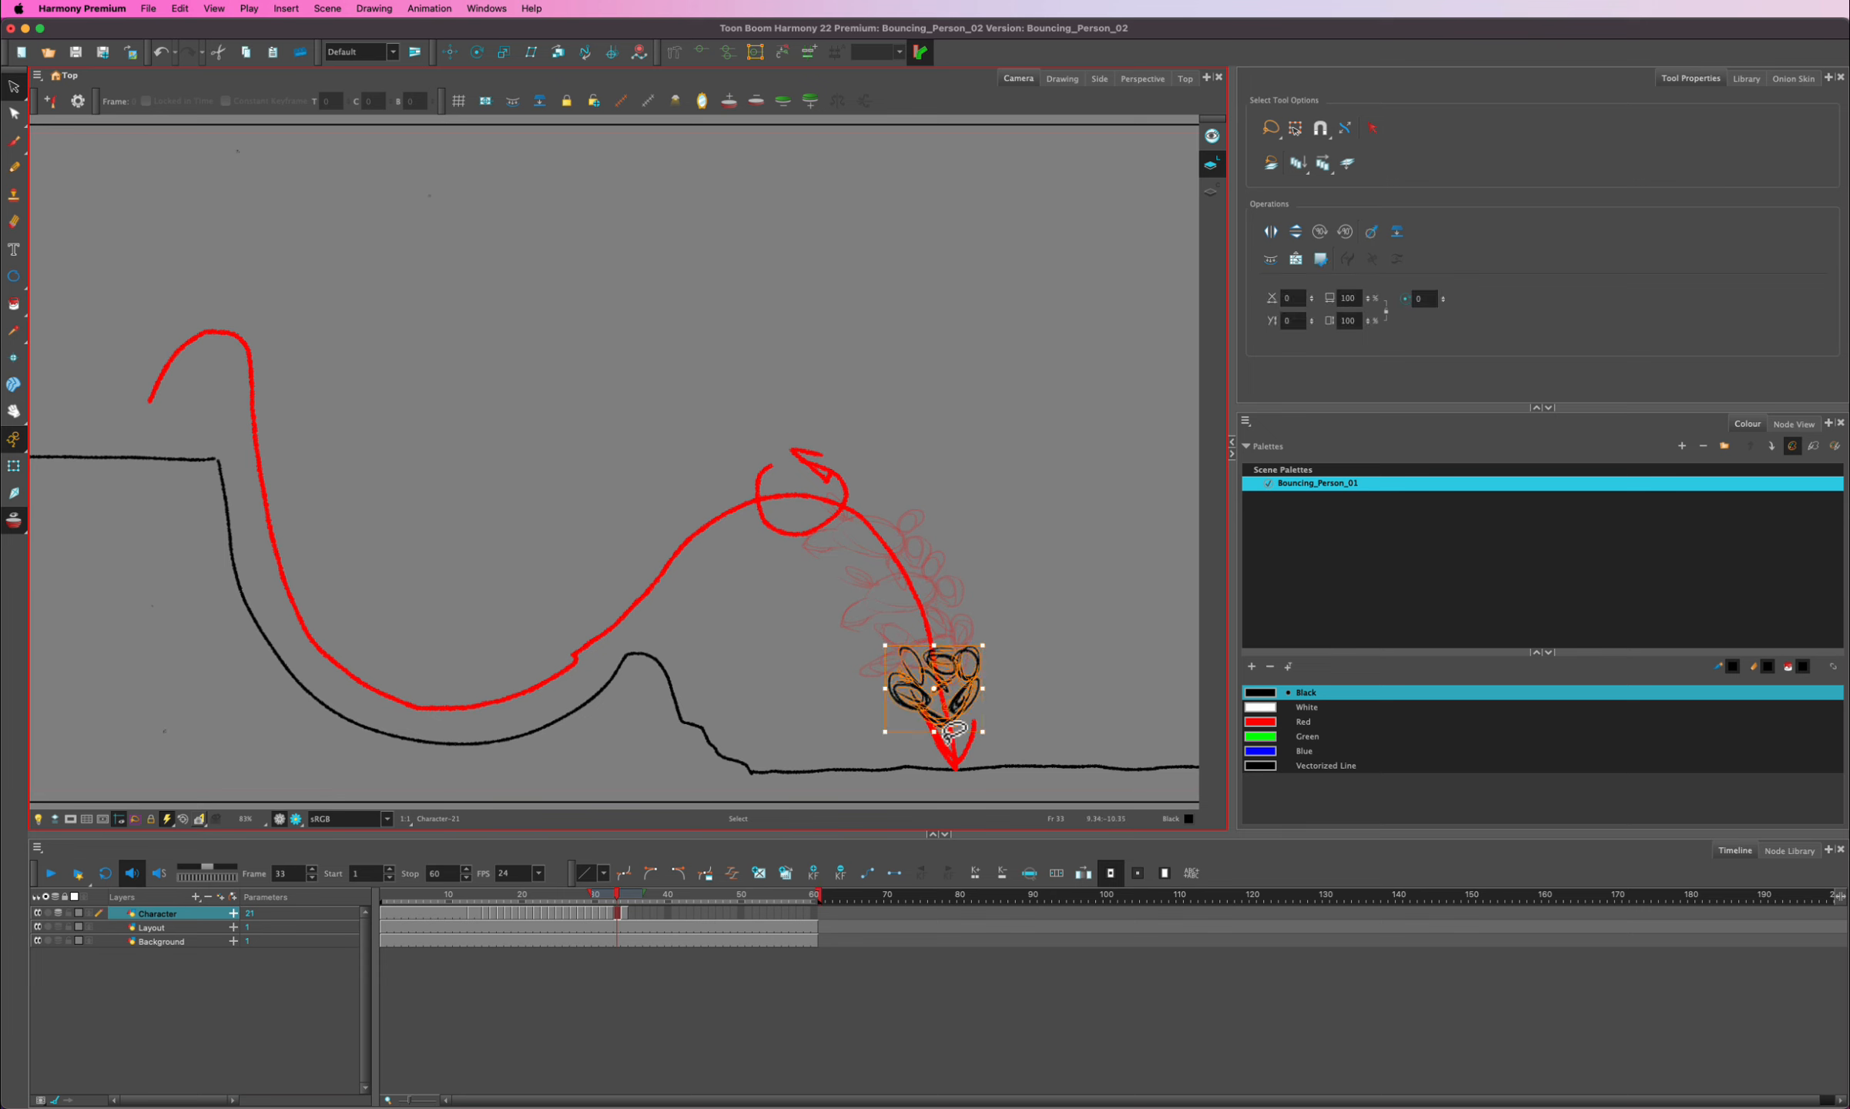
left_click(622, 892)
mouse_move(622, 892)
left_mouse_down()
mouse_move(605, 892)
mouse_move(625, 892)
left_mouse_up()
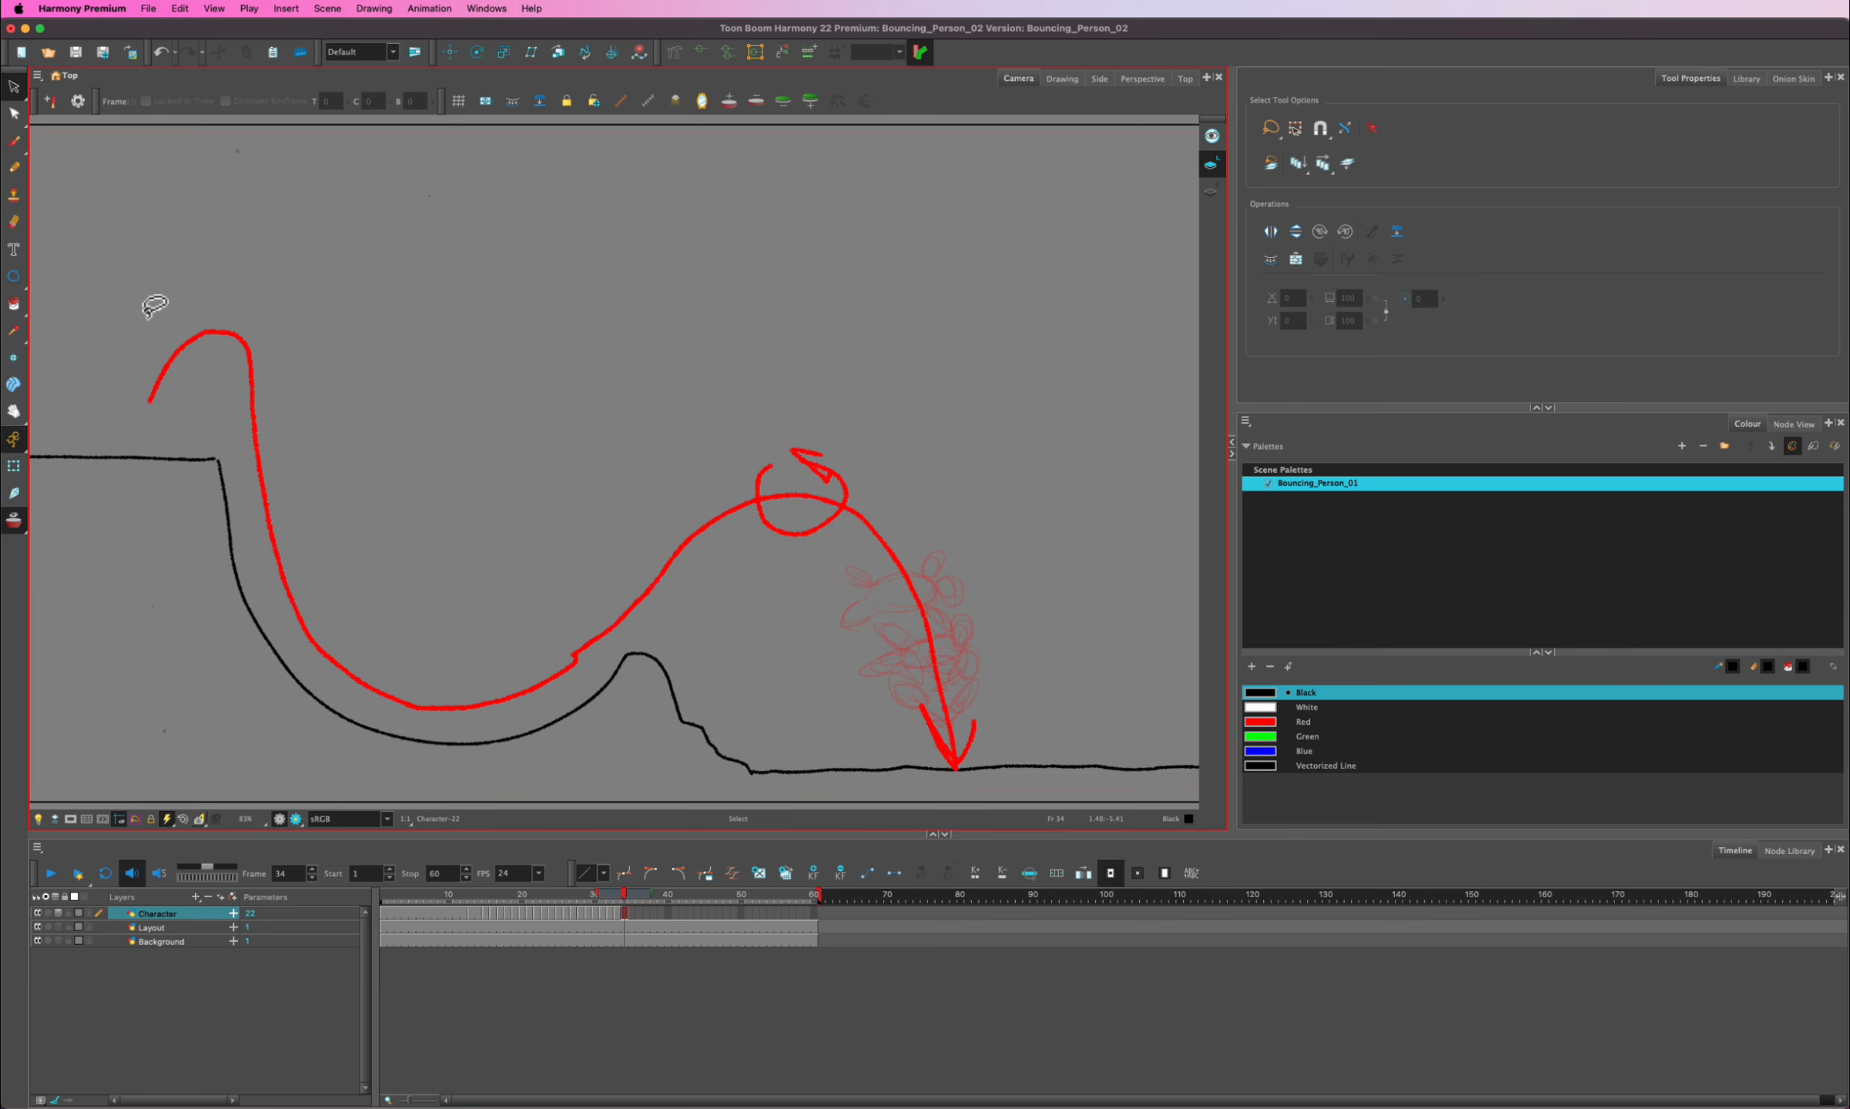
- On frame 34, sketch the character collapsing at the path's arrowhead with the Dark Charcoal brush and undo the last two strokes
left_click(13, 141)
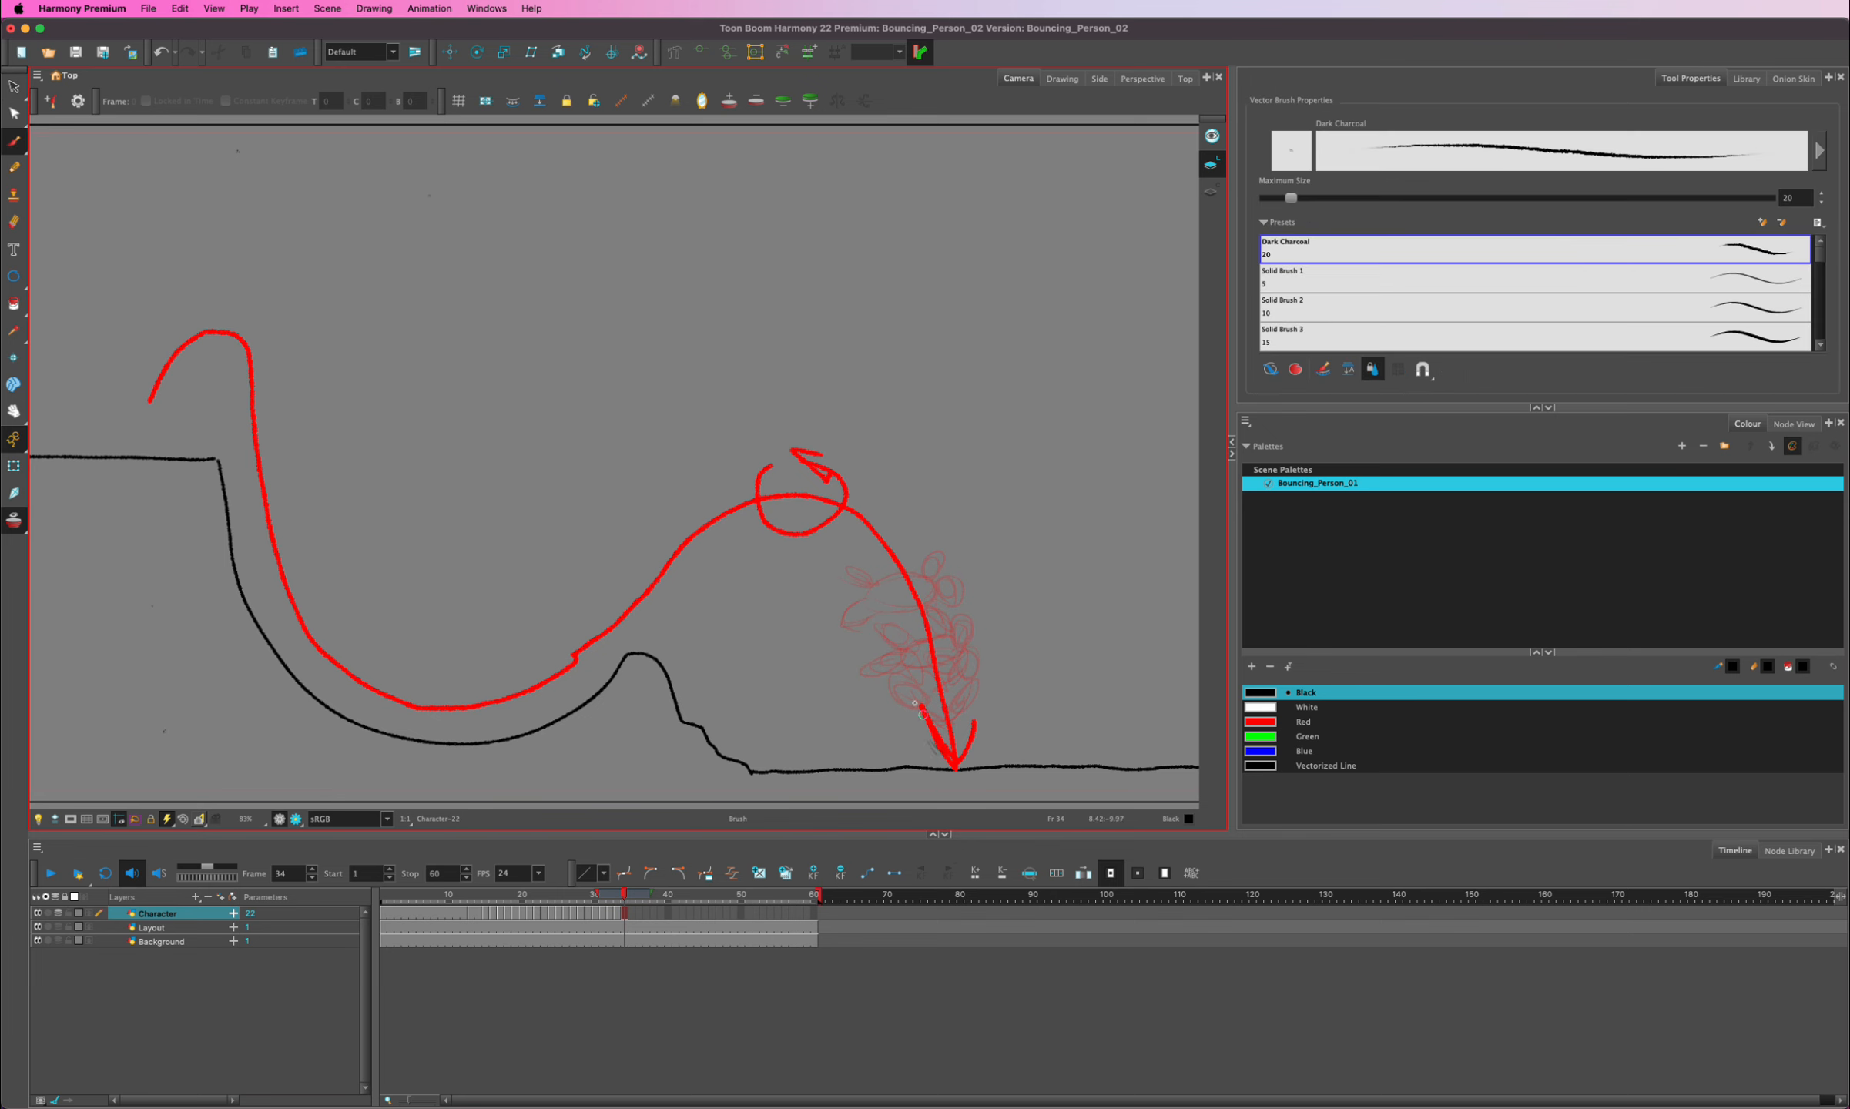
mouse_move(920, 715)
left_mouse_down()
mouse_move(946, 761)
mouse_move(969, 753)
mouse_move(982, 705)
left_mouse_up()
mouse_move(966, 693)
left_mouse_down()
mouse_move(985, 688)
mouse_move(968, 718)
left_mouse_up()
mouse_move(916, 703)
left_mouse_down()
mouse_move(935, 747)
mouse_move(981, 766)
mouse_move(952, 802)
mouse_move(986, 710)
mouse_move(980, 690)
mouse_move(927, 747)
mouse_move(923, 717)
mouse_move(953, 724)
mouse_move(917, 697)
mouse_move(920, 731)
mouse_move(969, 722)
mouse_move(963, 698)
mouse_move(979, 746)
left_mouse_up()
key("super+z")
key("super+z")
- On frame 35, sketch the character squashed flat on the ground beneath the arrowhead and undo the last stroke
left_click_drag(622, 895, 630, 893)
mouse_move(909, 761)
left_mouse_down()
mouse_move(994, 755)
mouse_move(873, 763)
mouse_move(1032, 759)
mouse_move(996, 763)
left_mouse_up()
key("super+z")
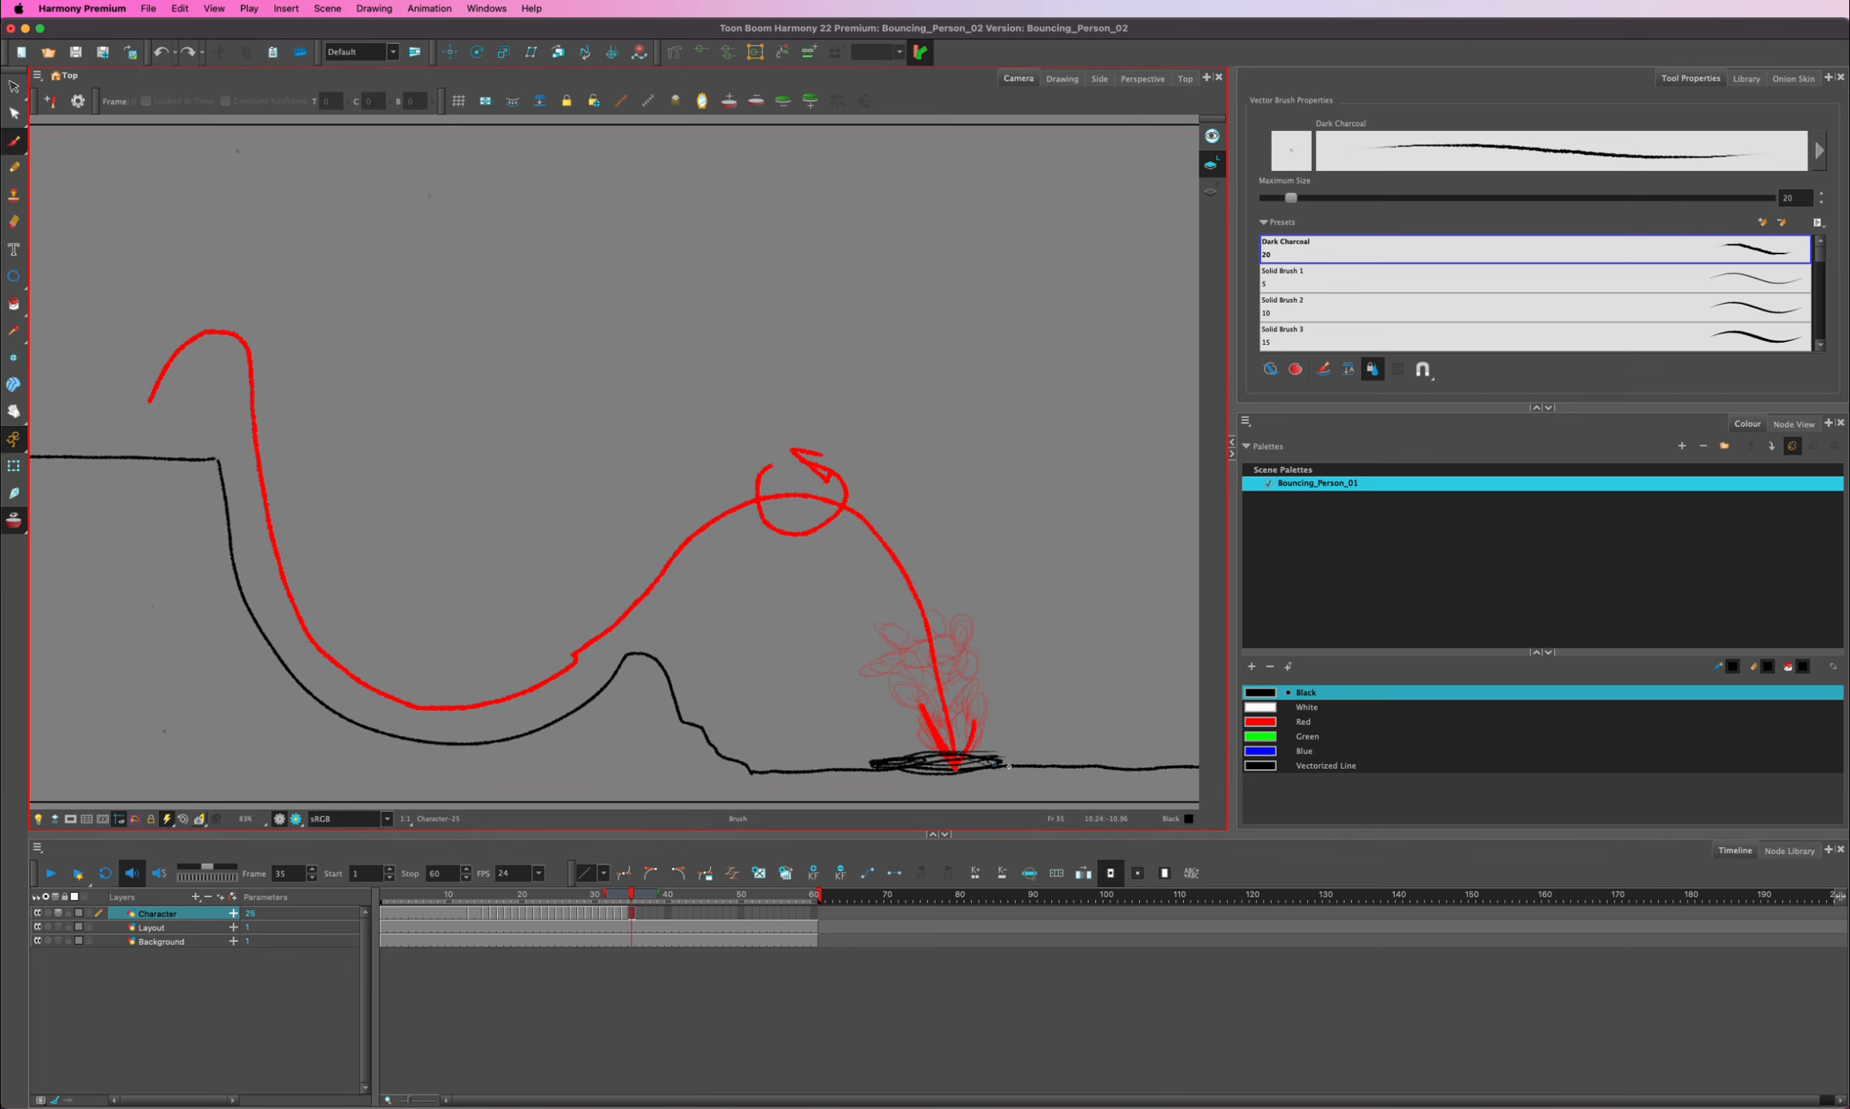
- Shorten the scene to end at frame 41, then extend its end to frame 59
mouse_move(603, 913)
left_mouse_down()
mouse_move(533, 911)
mouse_move(639, 907)
mouse_move(437, 919)
mouse_move(509, 913)
left_mouse_up()
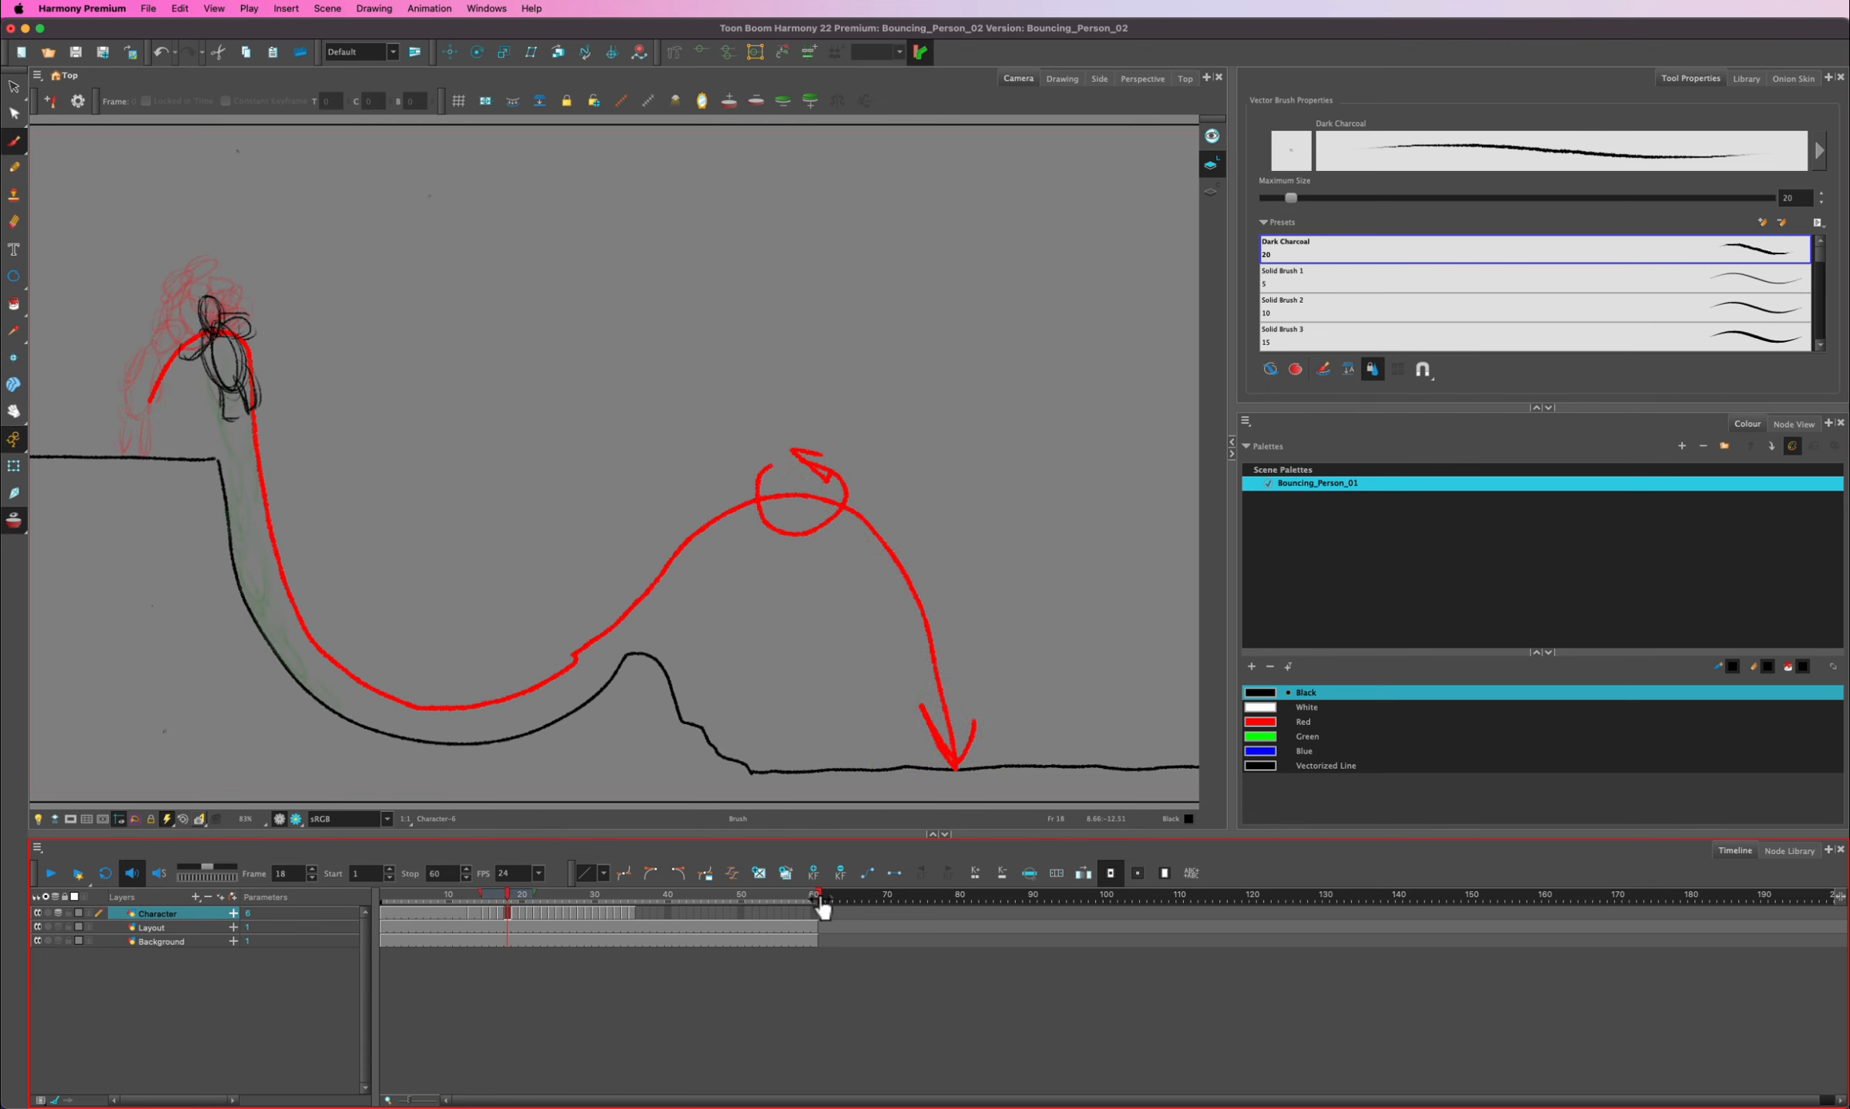
mouse_move(819, 898)
left_mouse_down()
mouse_move(664, 900)
mouse_move(679, 901)
left_mouse_up()
left_click_drag(645, 903, 627, 929)
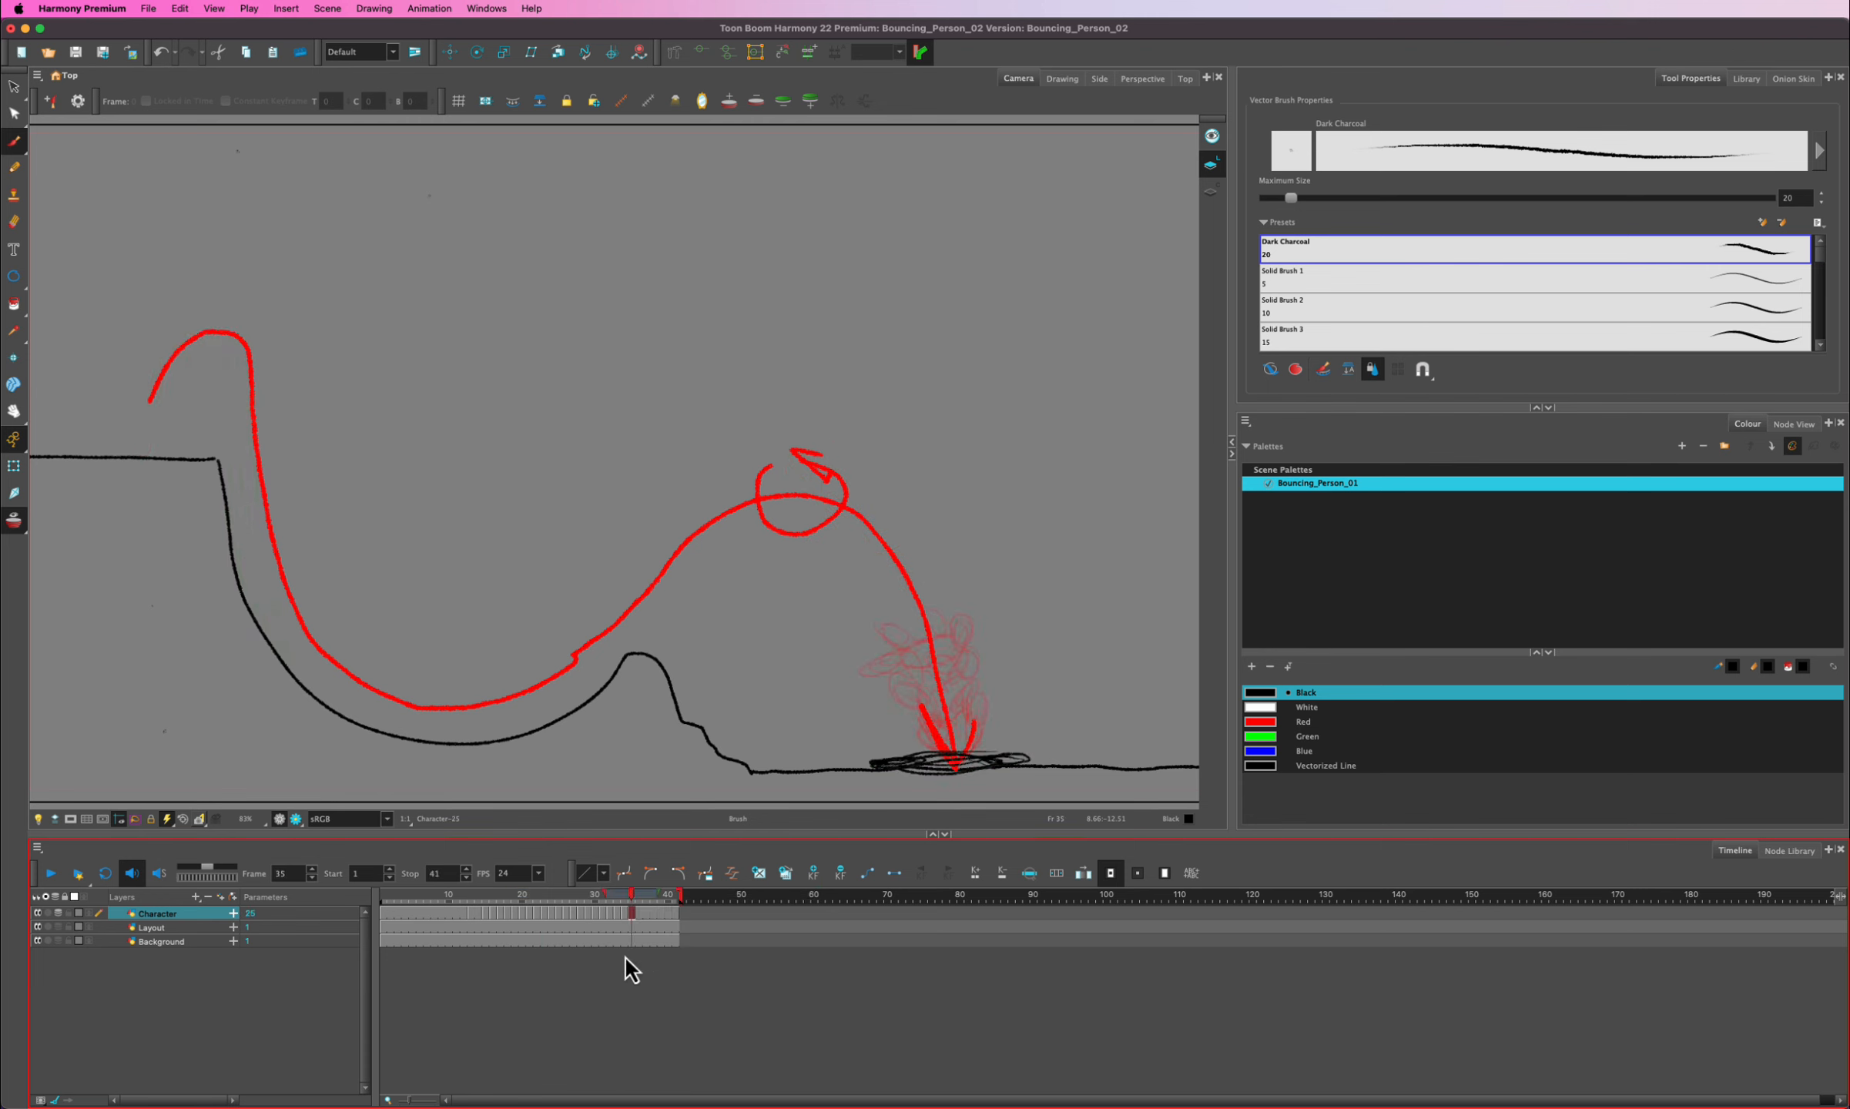
left_click(723, 890)
mouse_move(693, 898)
left_mouse_down()
mouse_move(610, 889)
mouse_move(811, 906)
left_mouse_up()
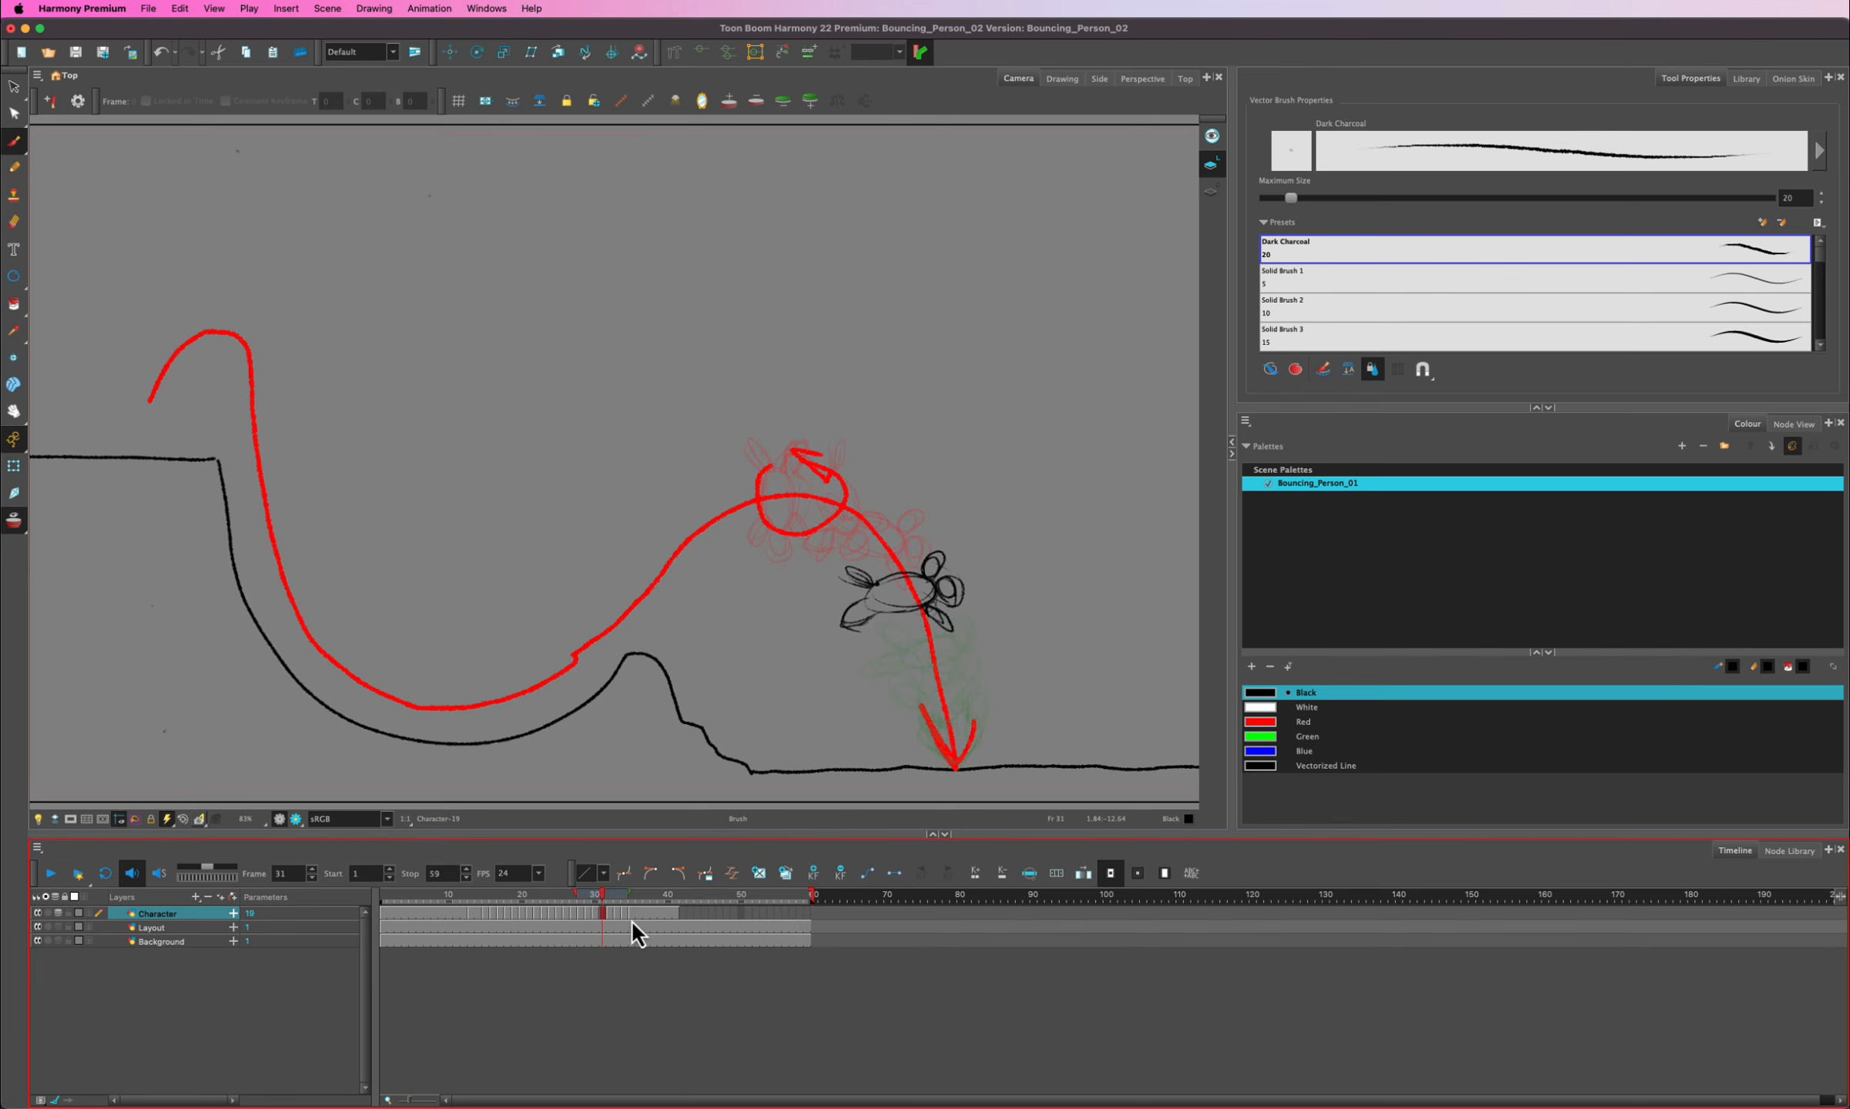
- Turn off onion skin and scrub from frame 1 through the jump and slide to the spin drawing on frame 28
left_click_drag(603, 895, 382, 896)
left_click(13, 521)
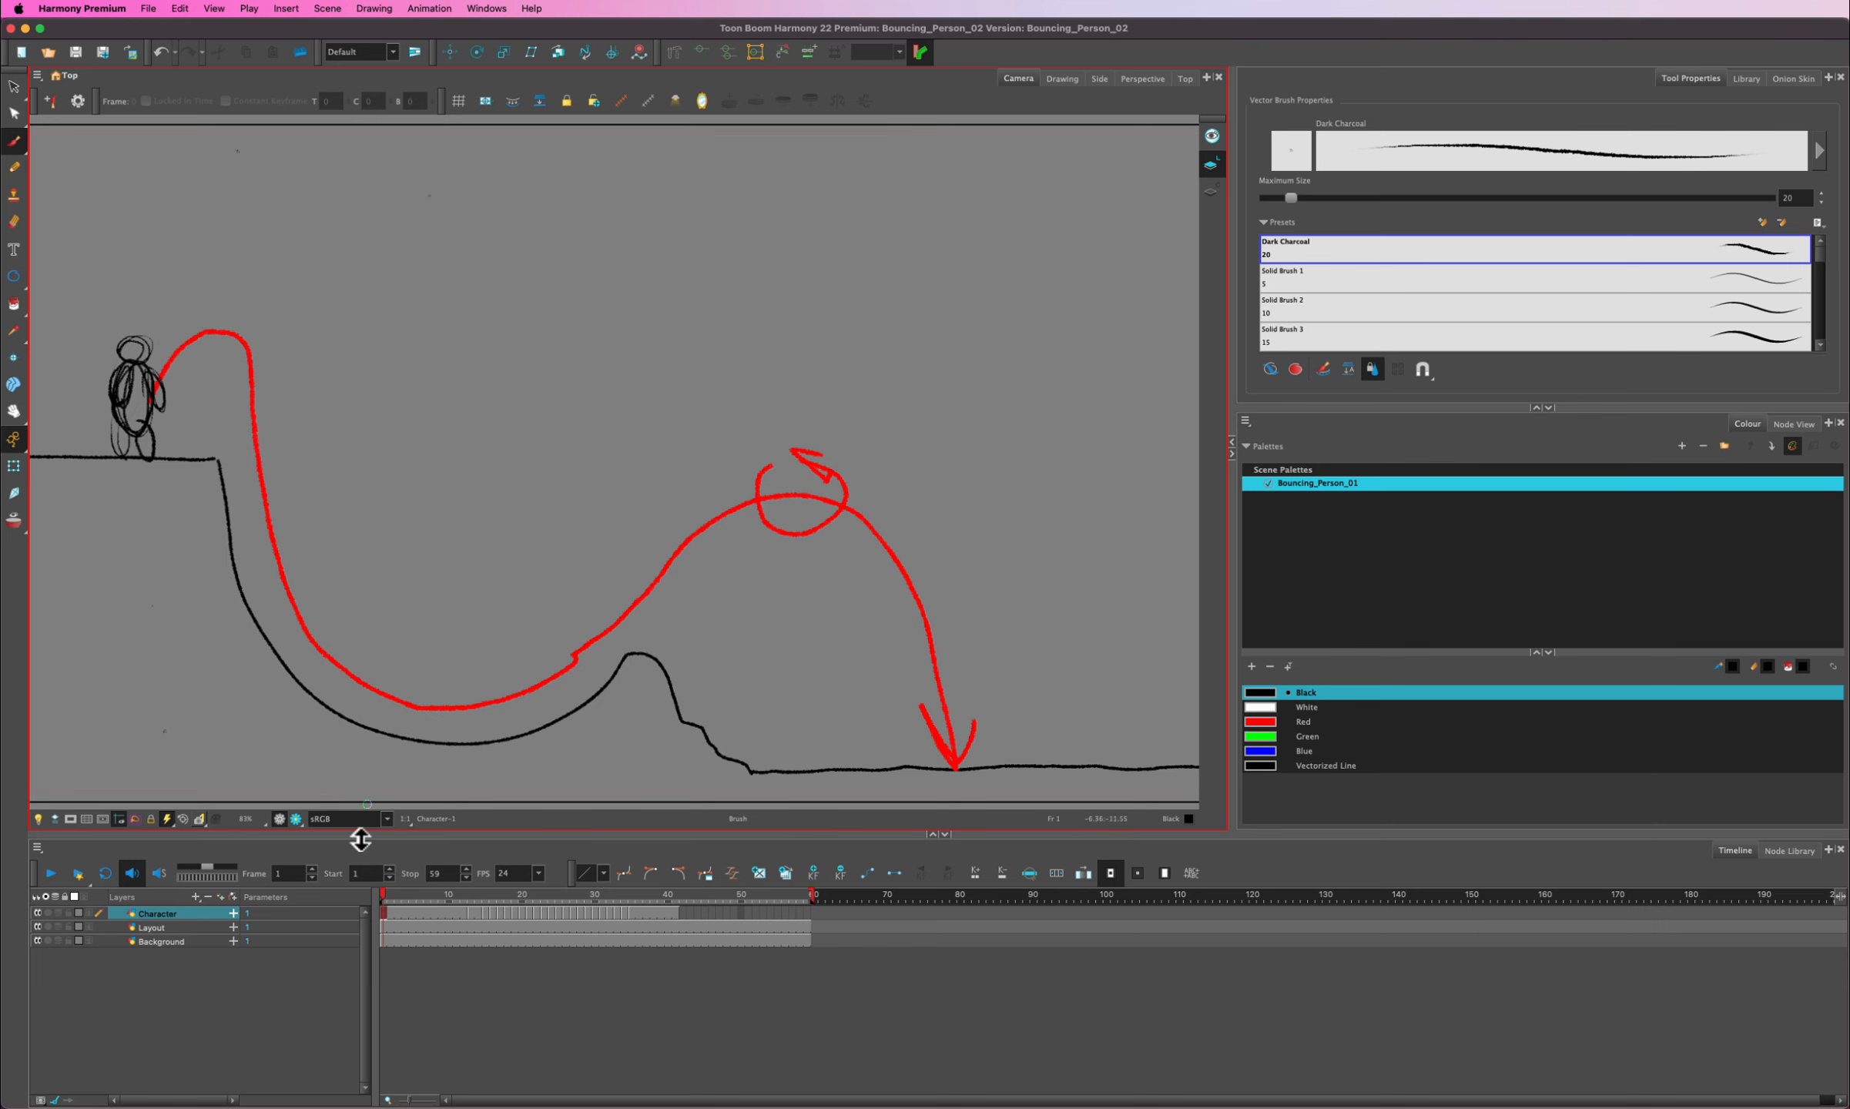
left_click(387, 899)
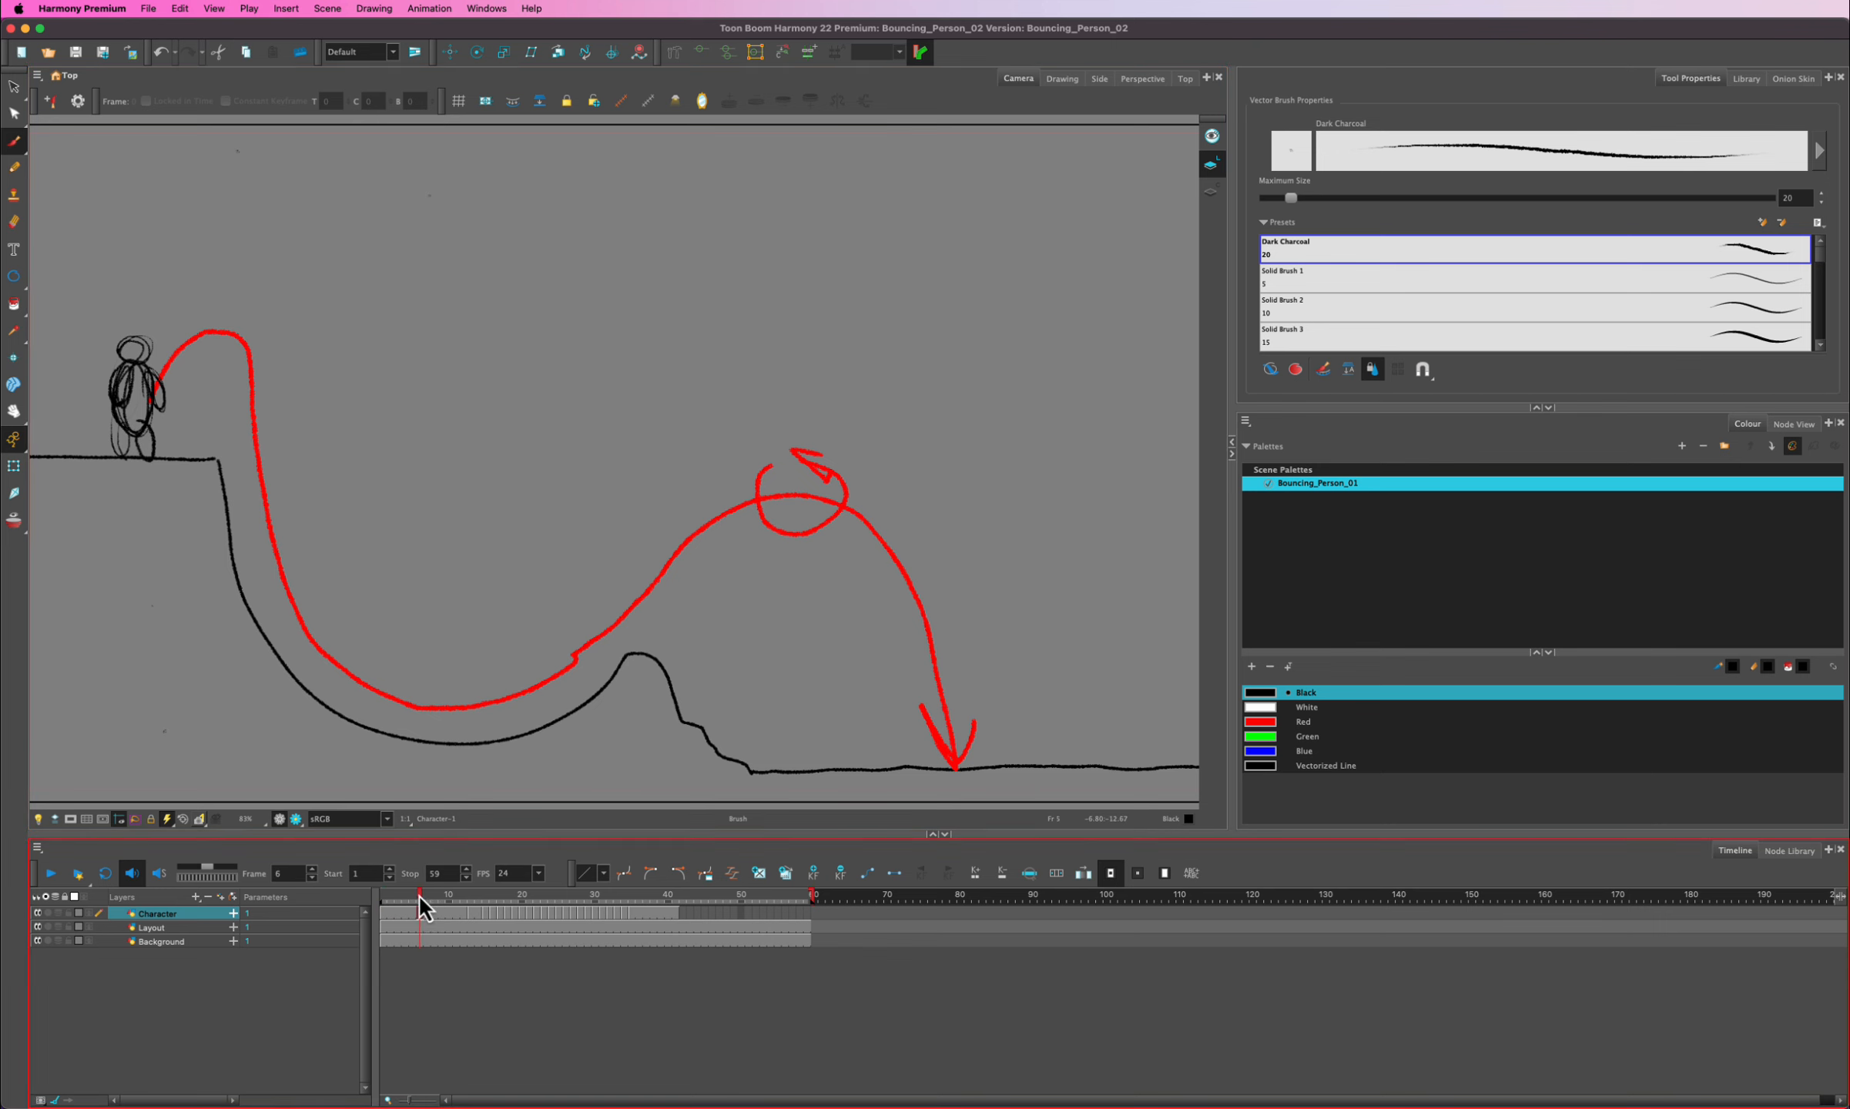
mouse_move(450, 898)
left_mouse_down()
mouse_move(629, 909)
mouse_move(518, 898)
mouse_move(534, 901)
left_mouse_up()
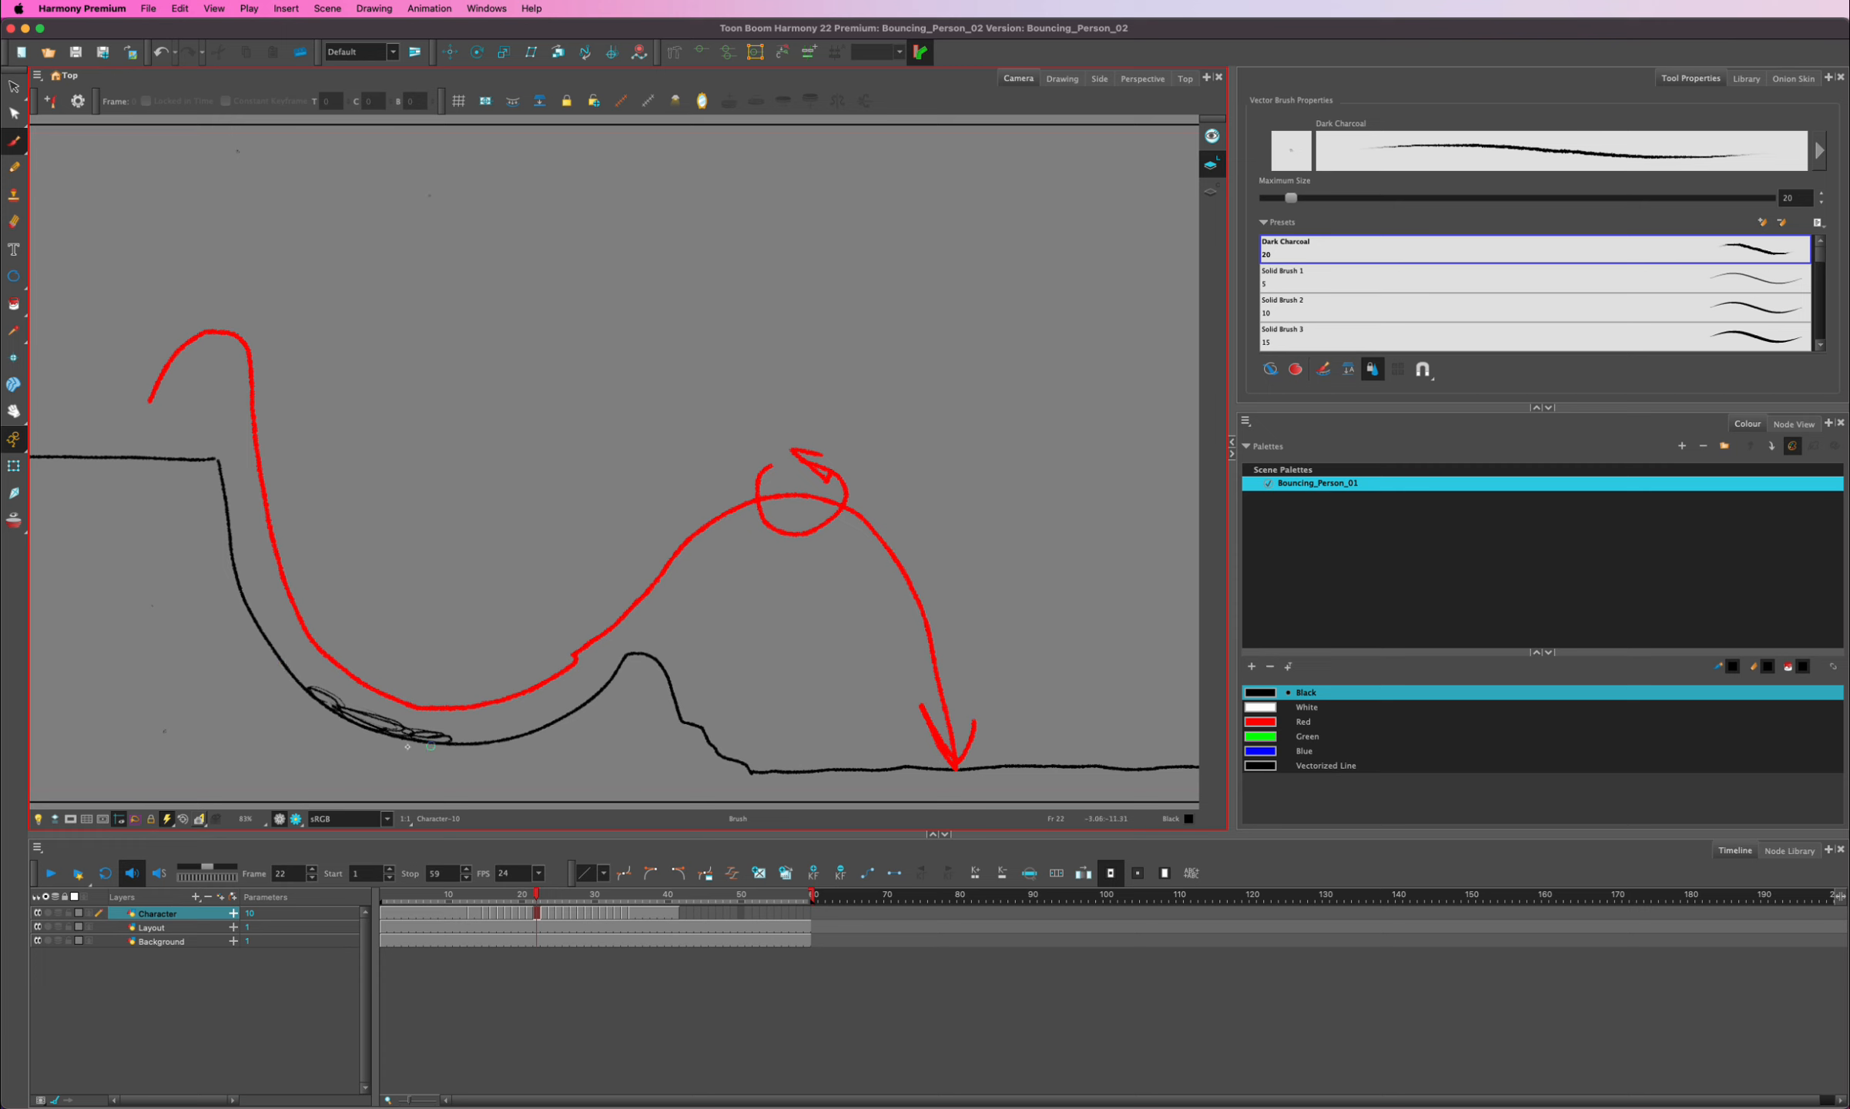
left_click(504, 873)
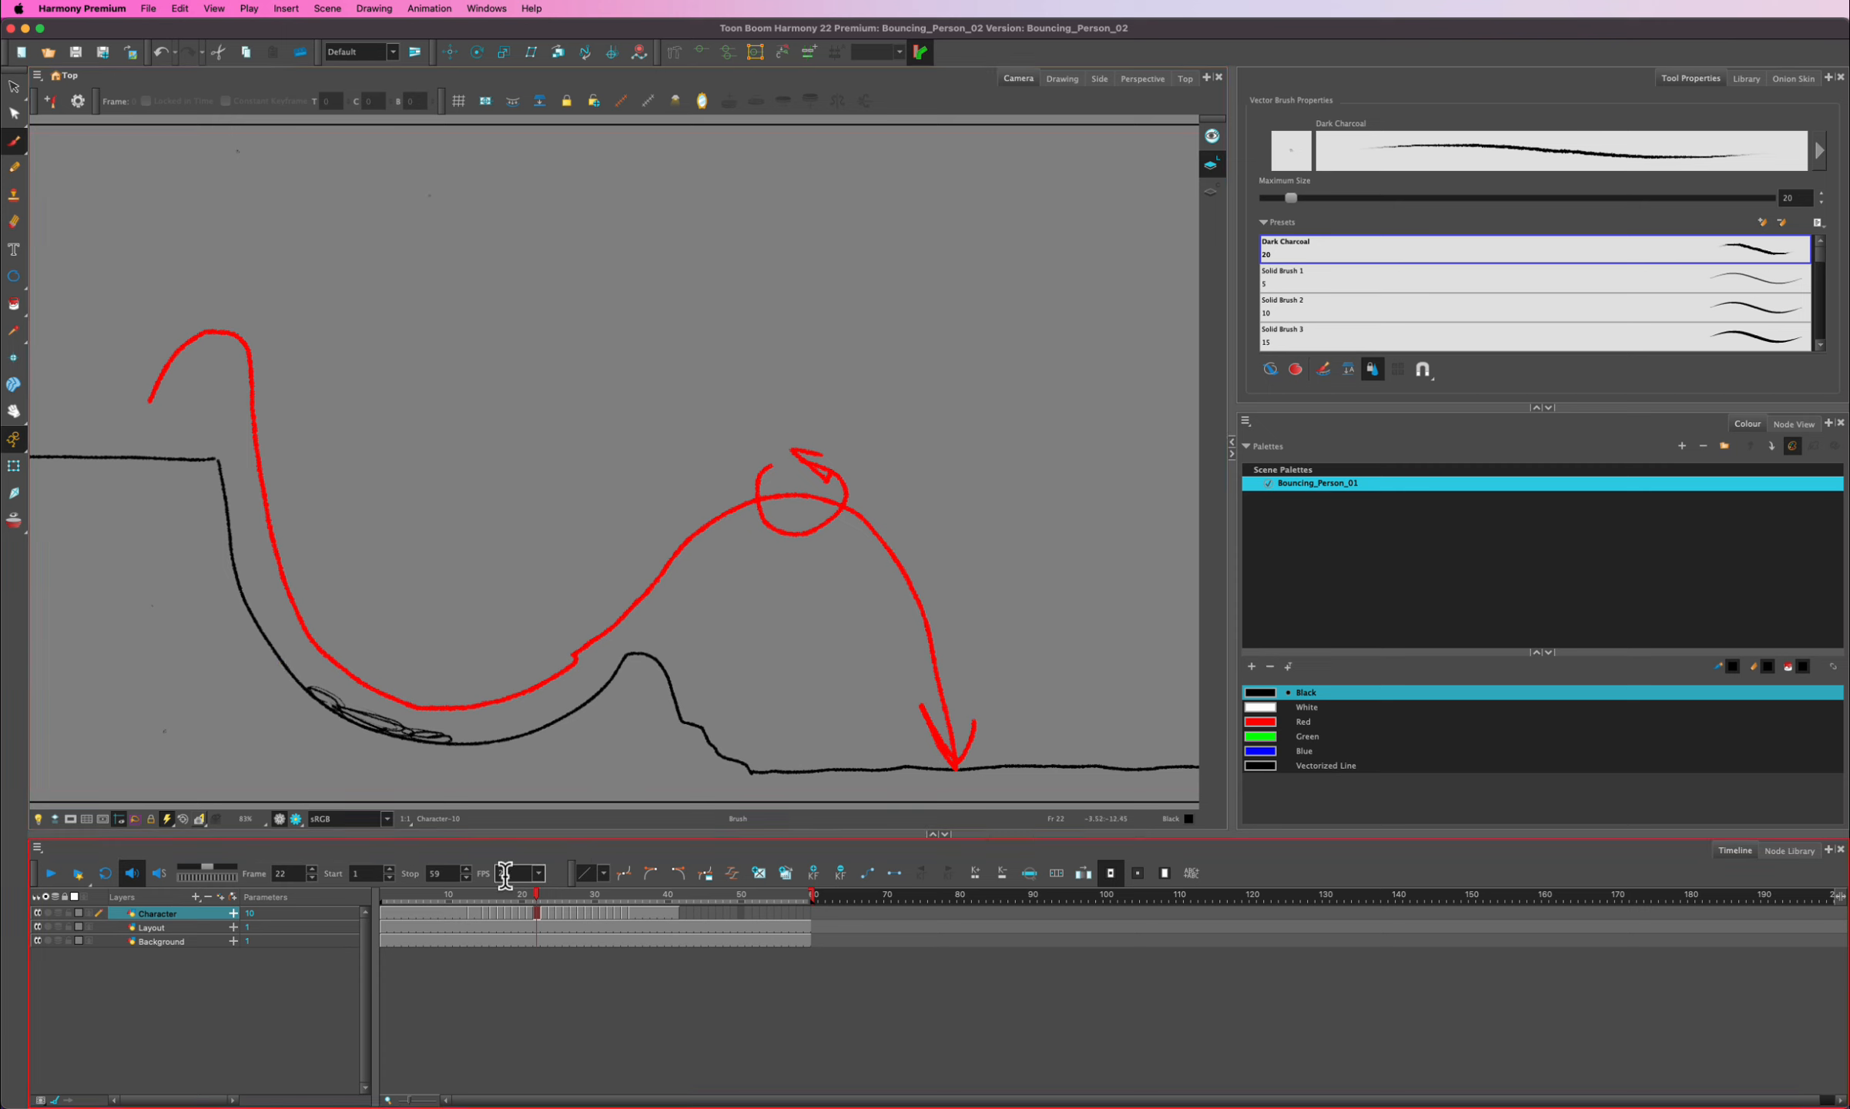
left_click_drag(538, 895, 577, 892)
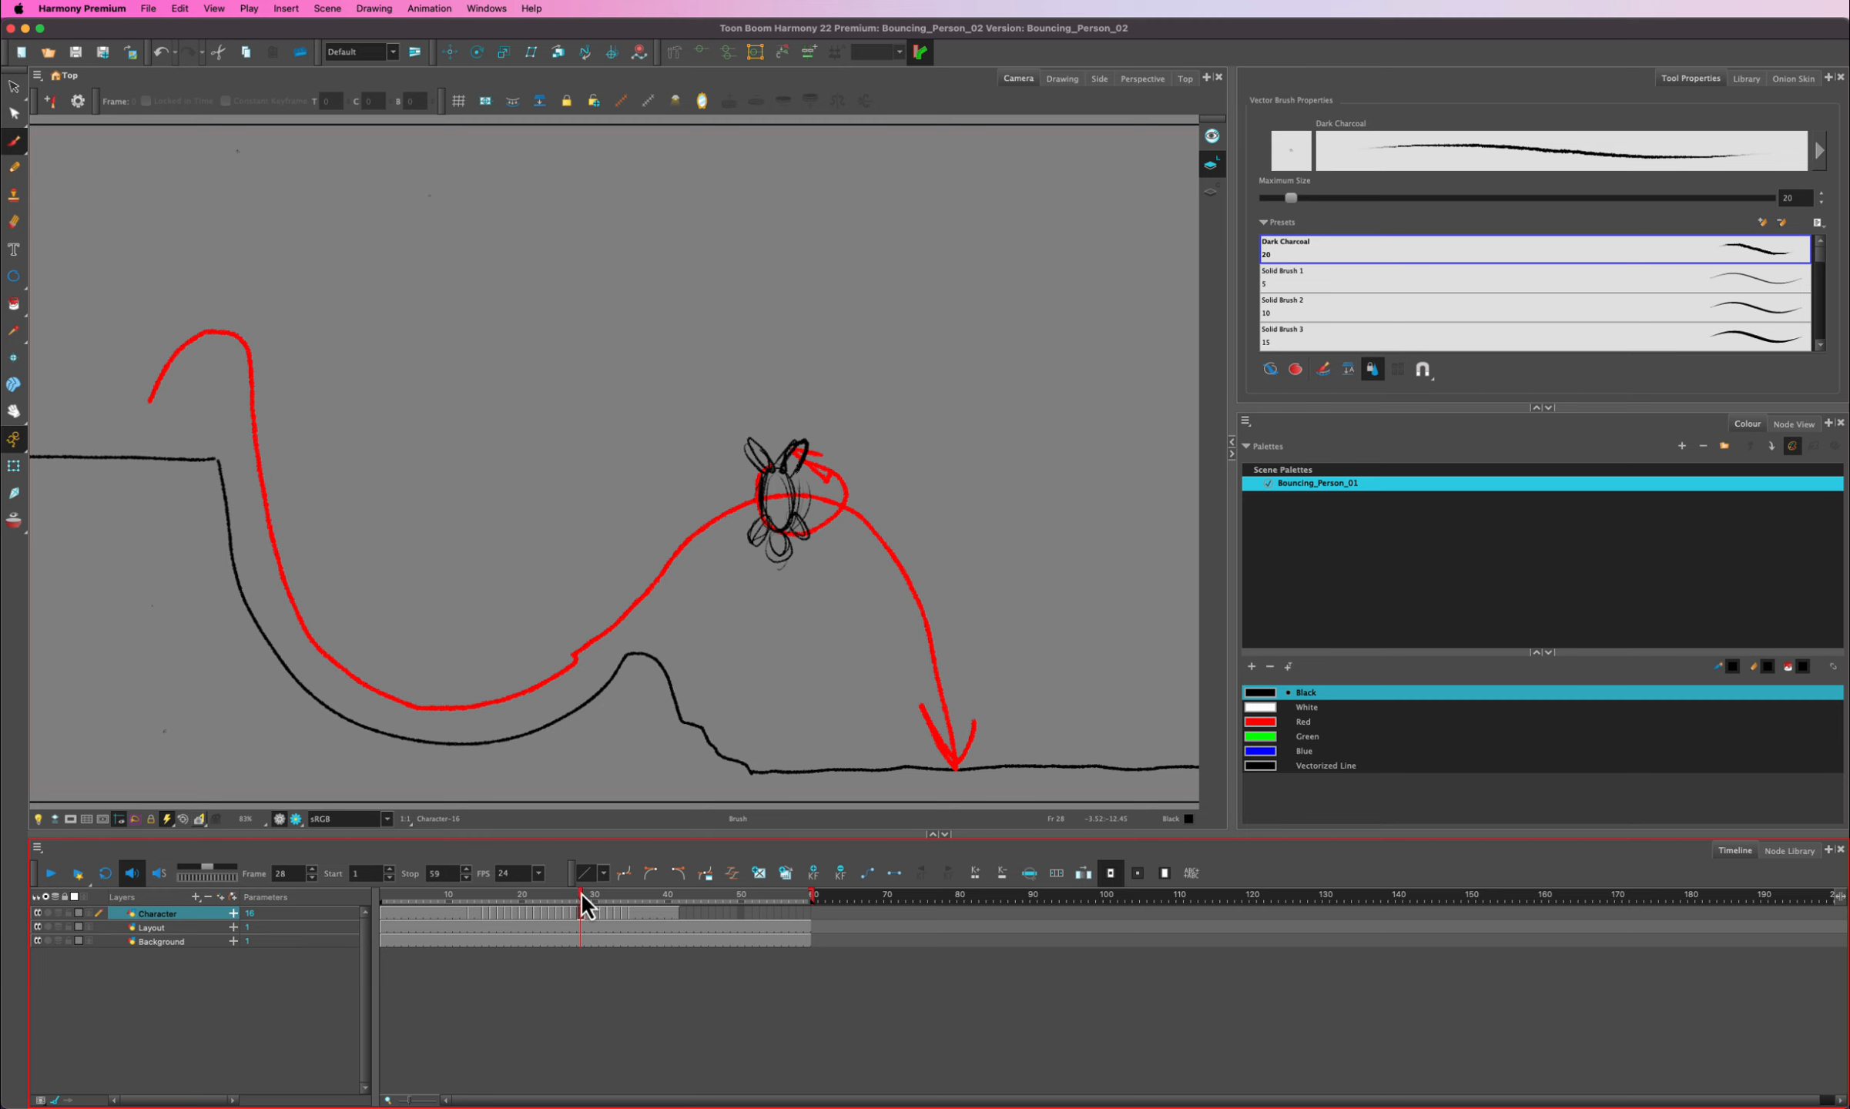
left_click_drag(581, 892, 580, 892)
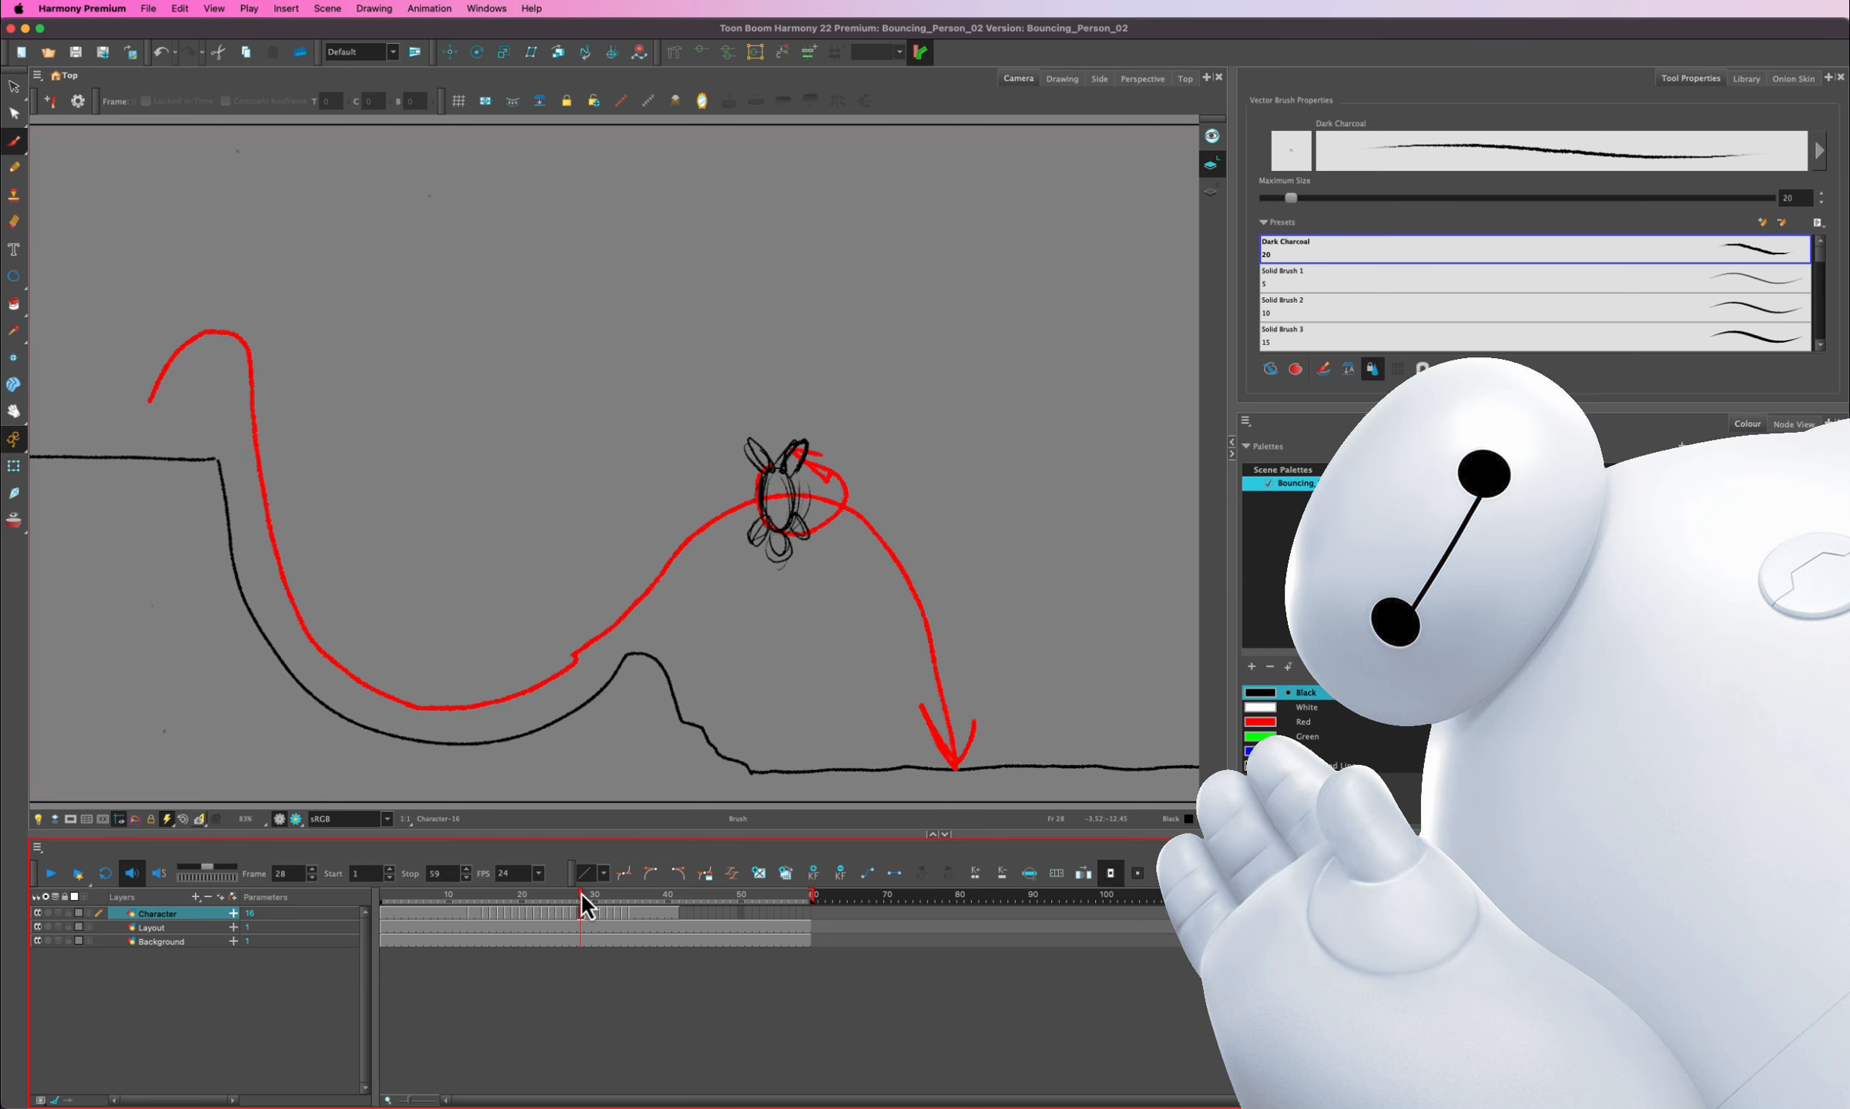
- Scrub back and forth between frames 28 and 35 to examine the spacing of the spin, fall and landing, and return to frame 1
left_click_drag(581, 892, 610, 899)
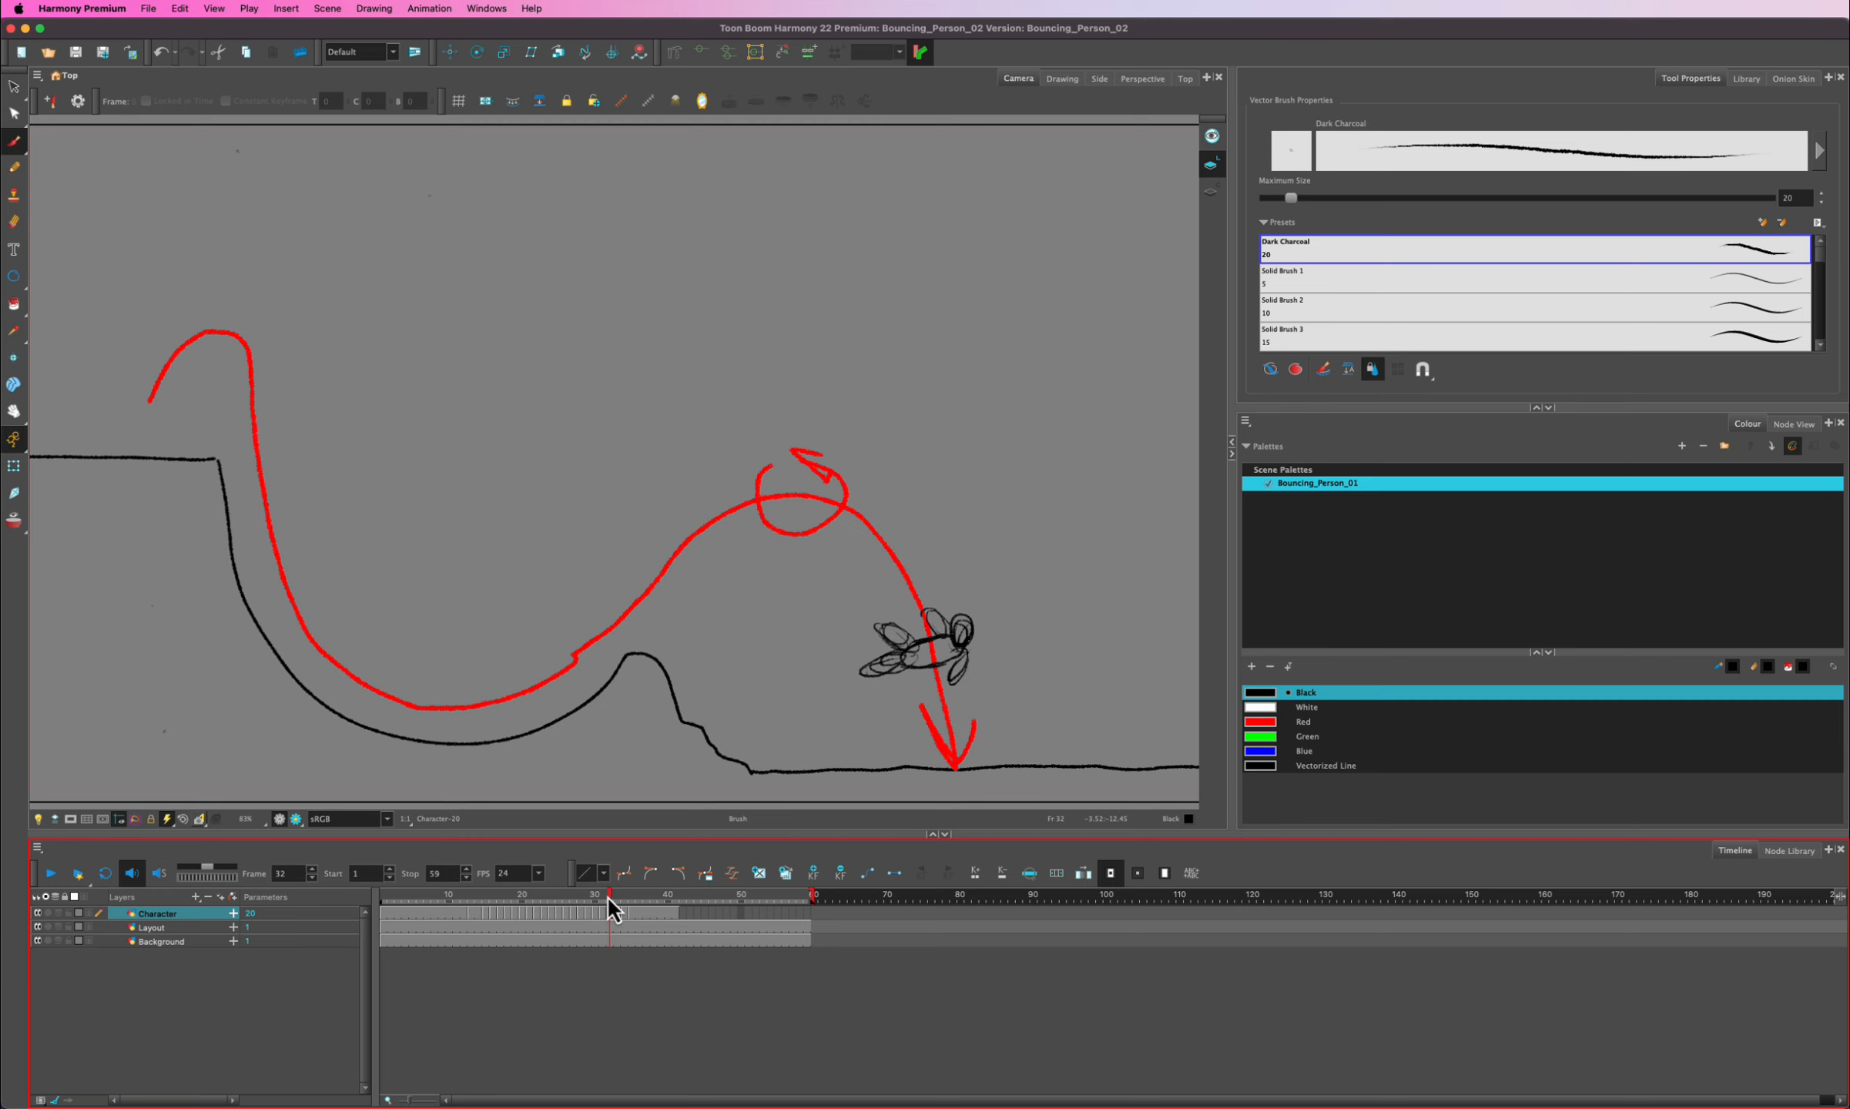
left_click_drag(609, 896, 603, 896)
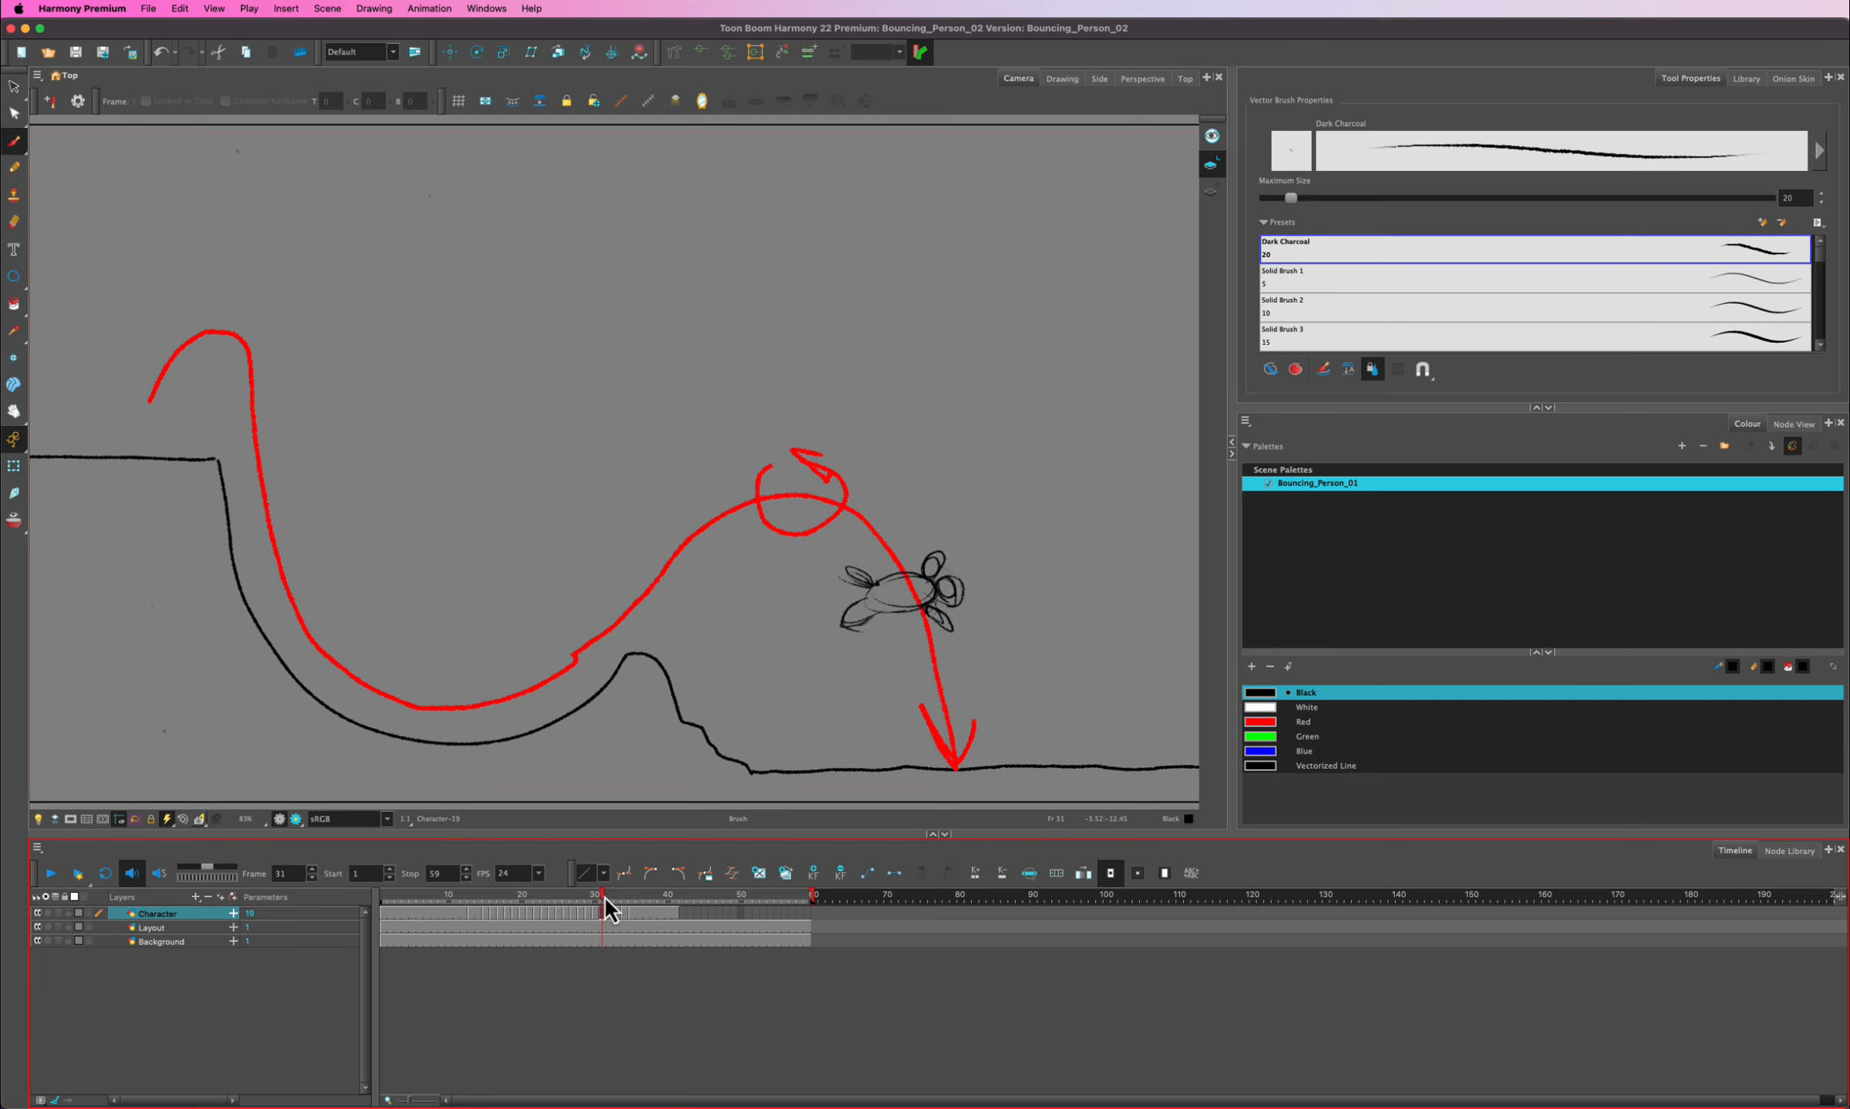
mouse_move(605, 895)
left_mouse_down()
mouse_move(560, 891)
mouse_move(579, 886)
left_mouse_up()
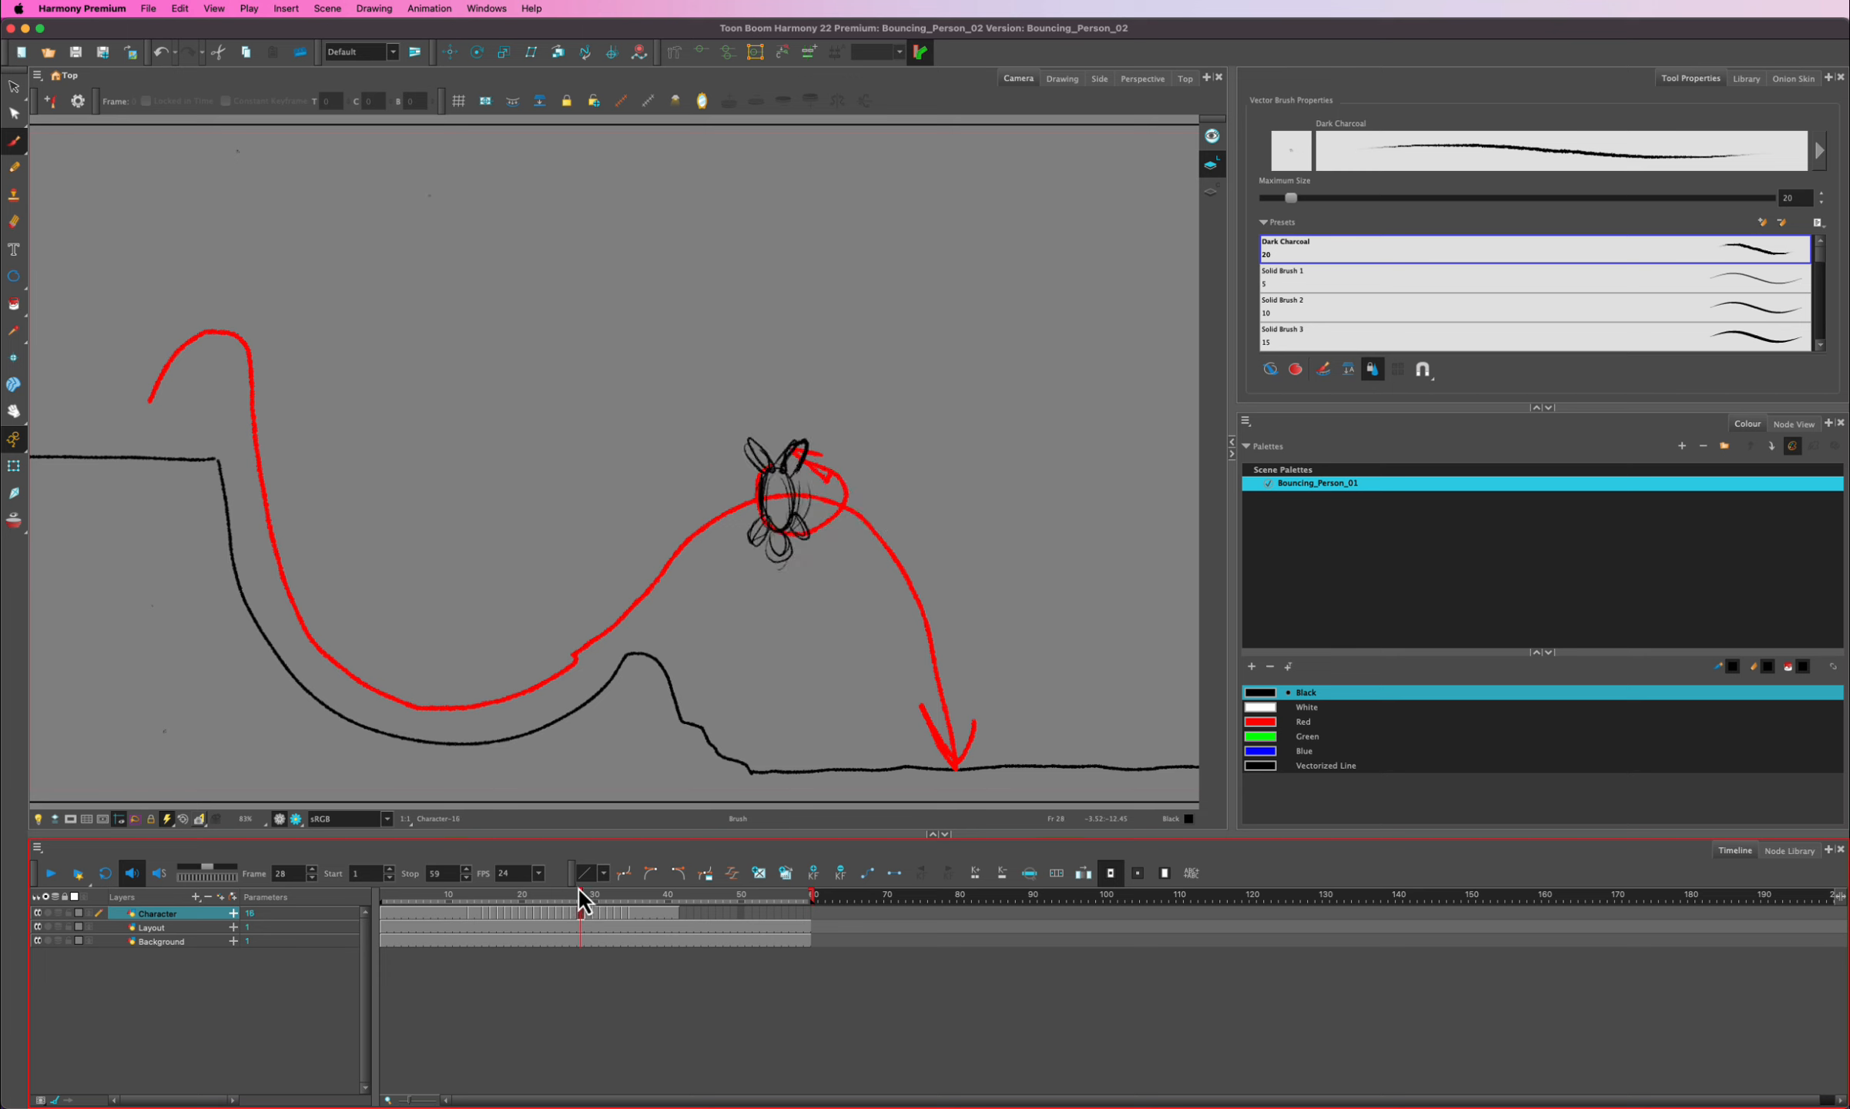
mouse_move(582, 887)
left_mouse_down()
mouse_move(546, 886)
mouse_move(580, 882)
left_mouse_up()
left_click_drag(580, 892, 600, 893)
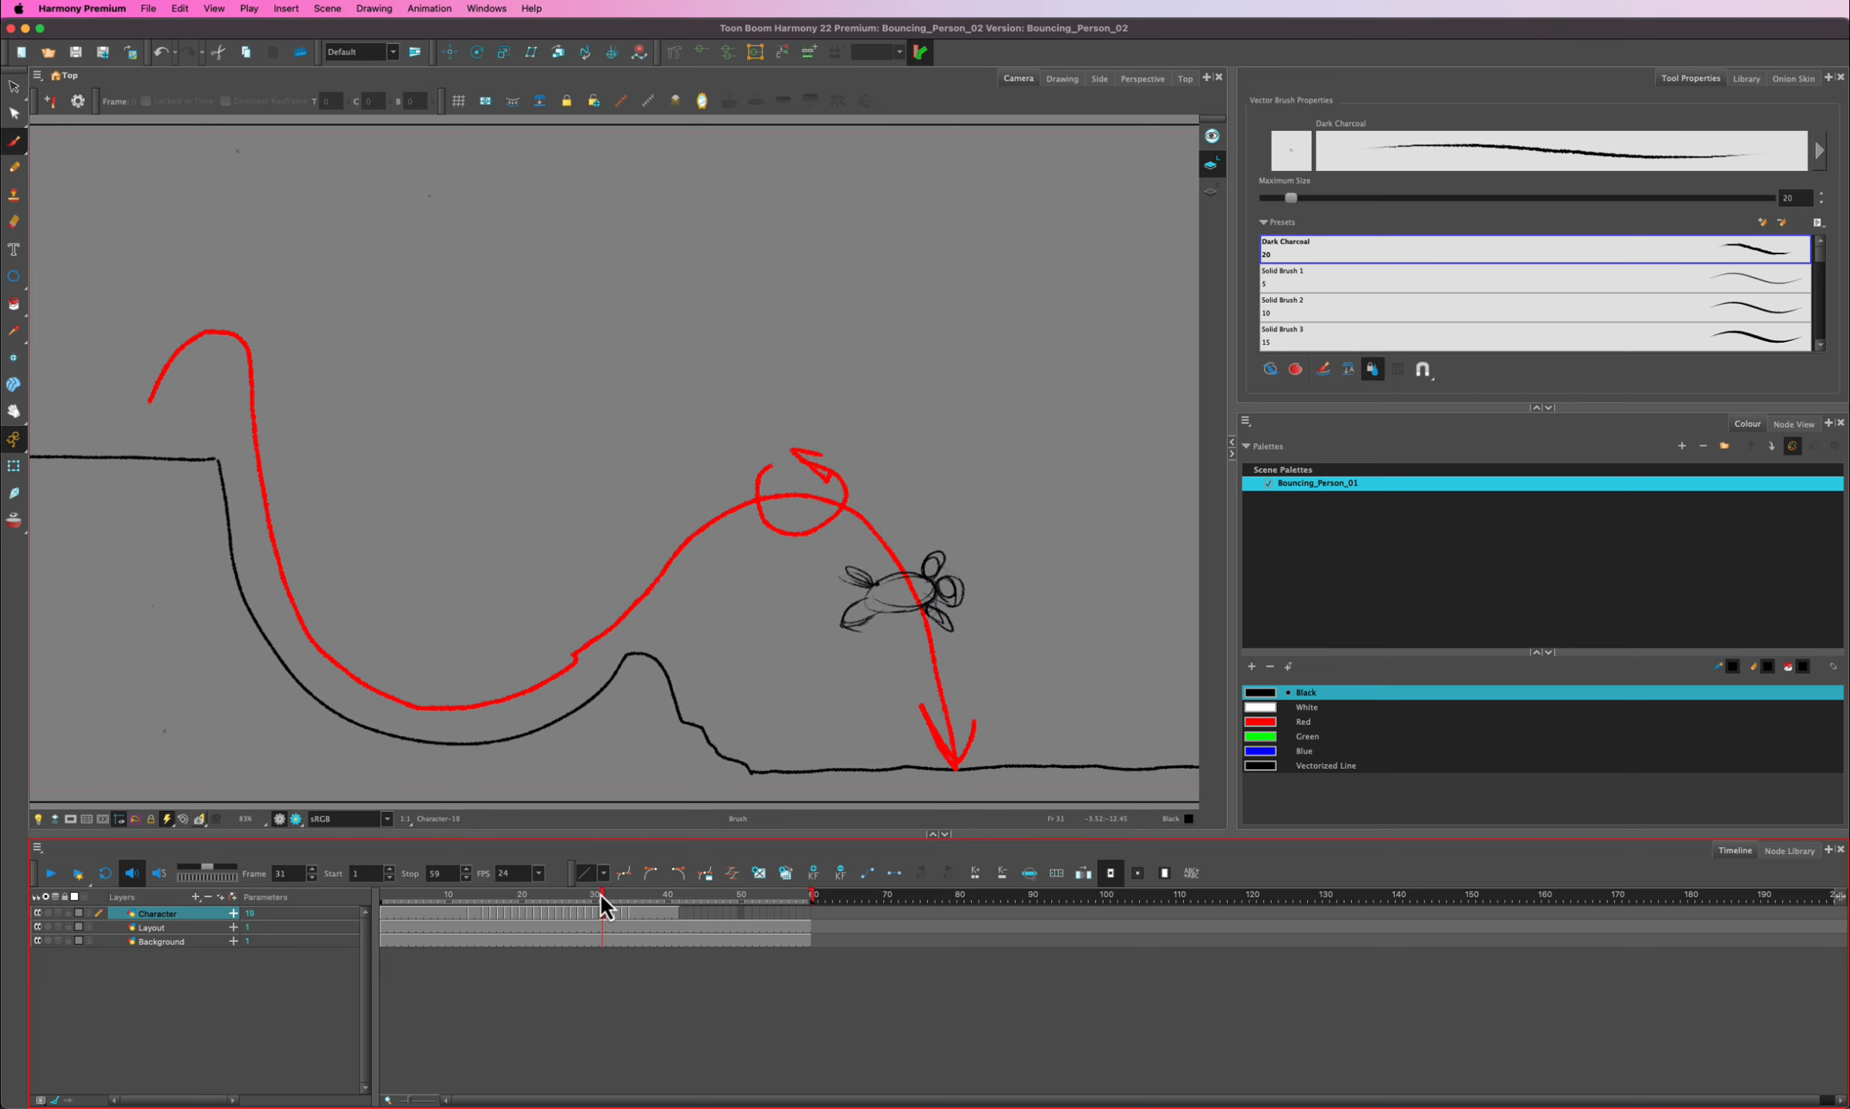
left_click_drag(603, 894, 615, 895)
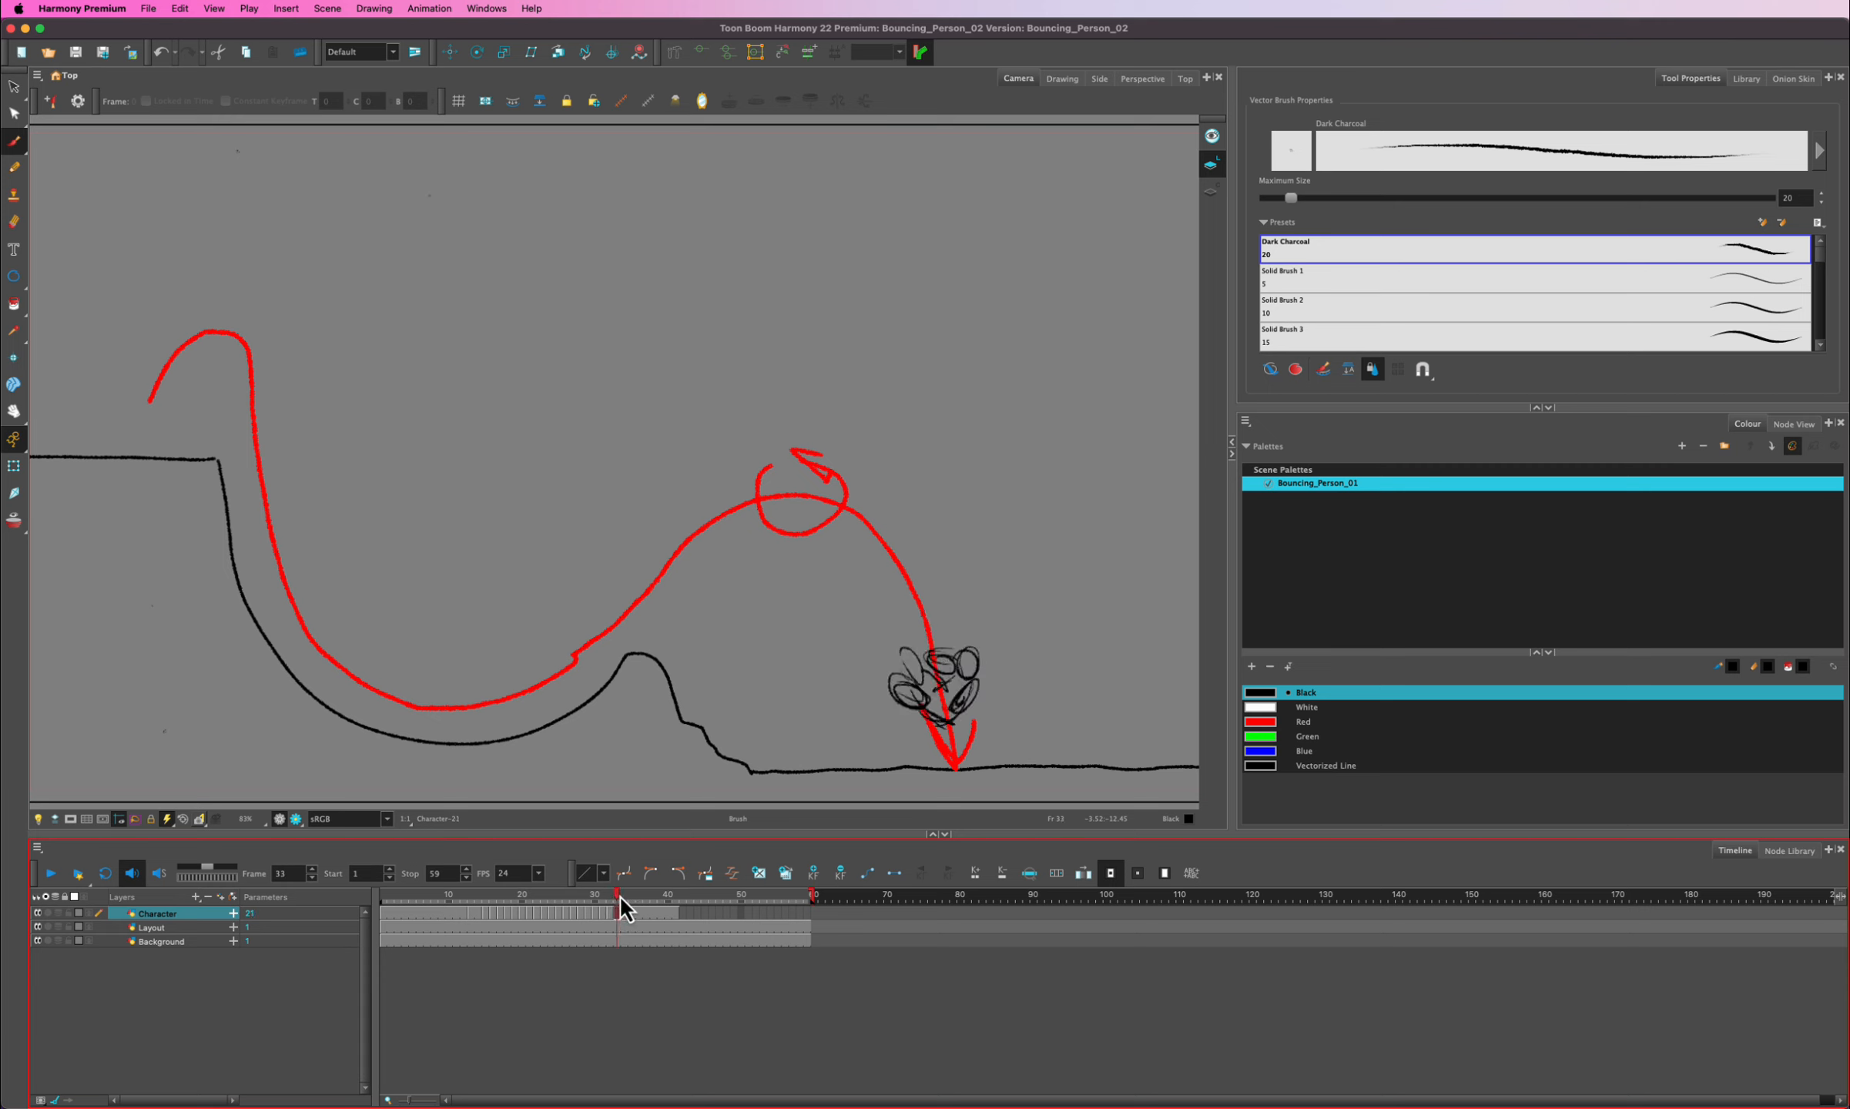
left_click_drag(620, 895, 616, 895)
left_click_drag(621, 898, 633, 898)
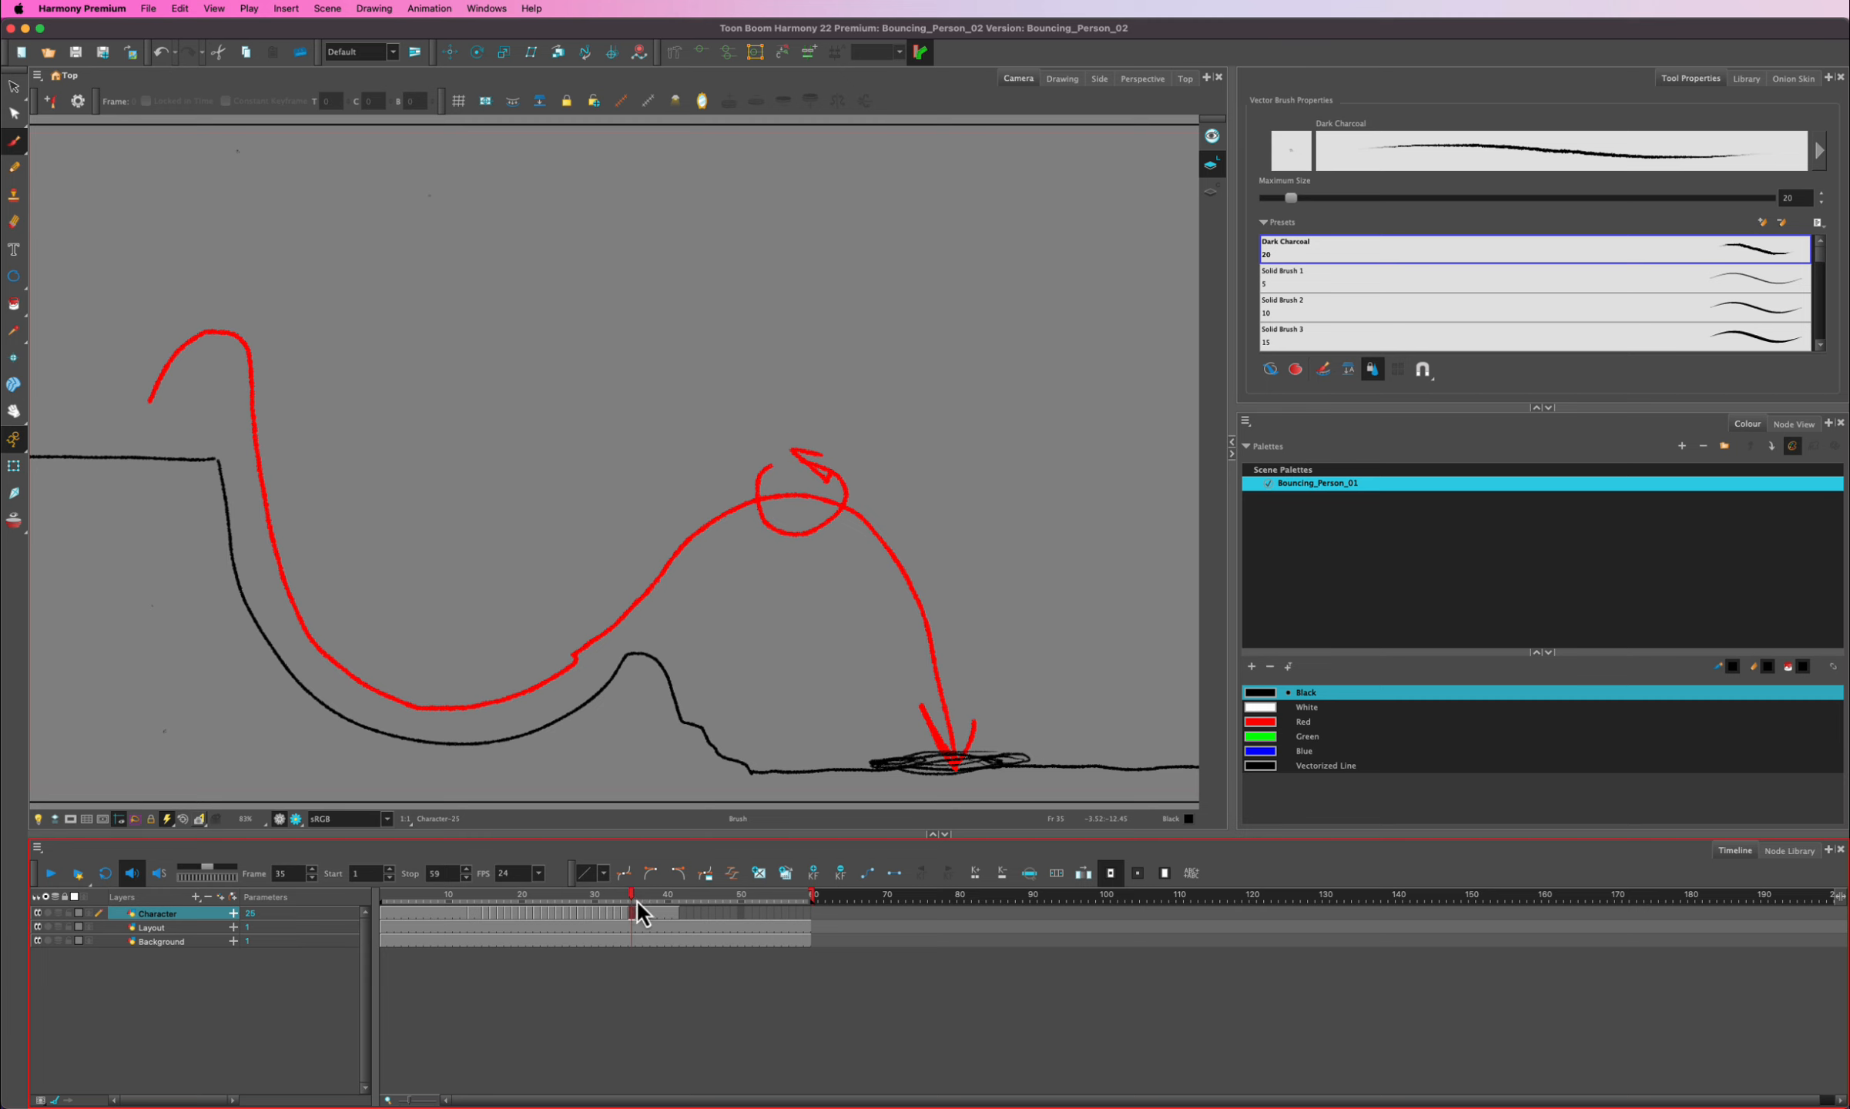
left_click_drag(637, 901, 636, 899)
mouse_move(632, 901)
left_mouse_down()
mouse_move(386, 898)
mouse_move(96, 944)
left_mouse_up()
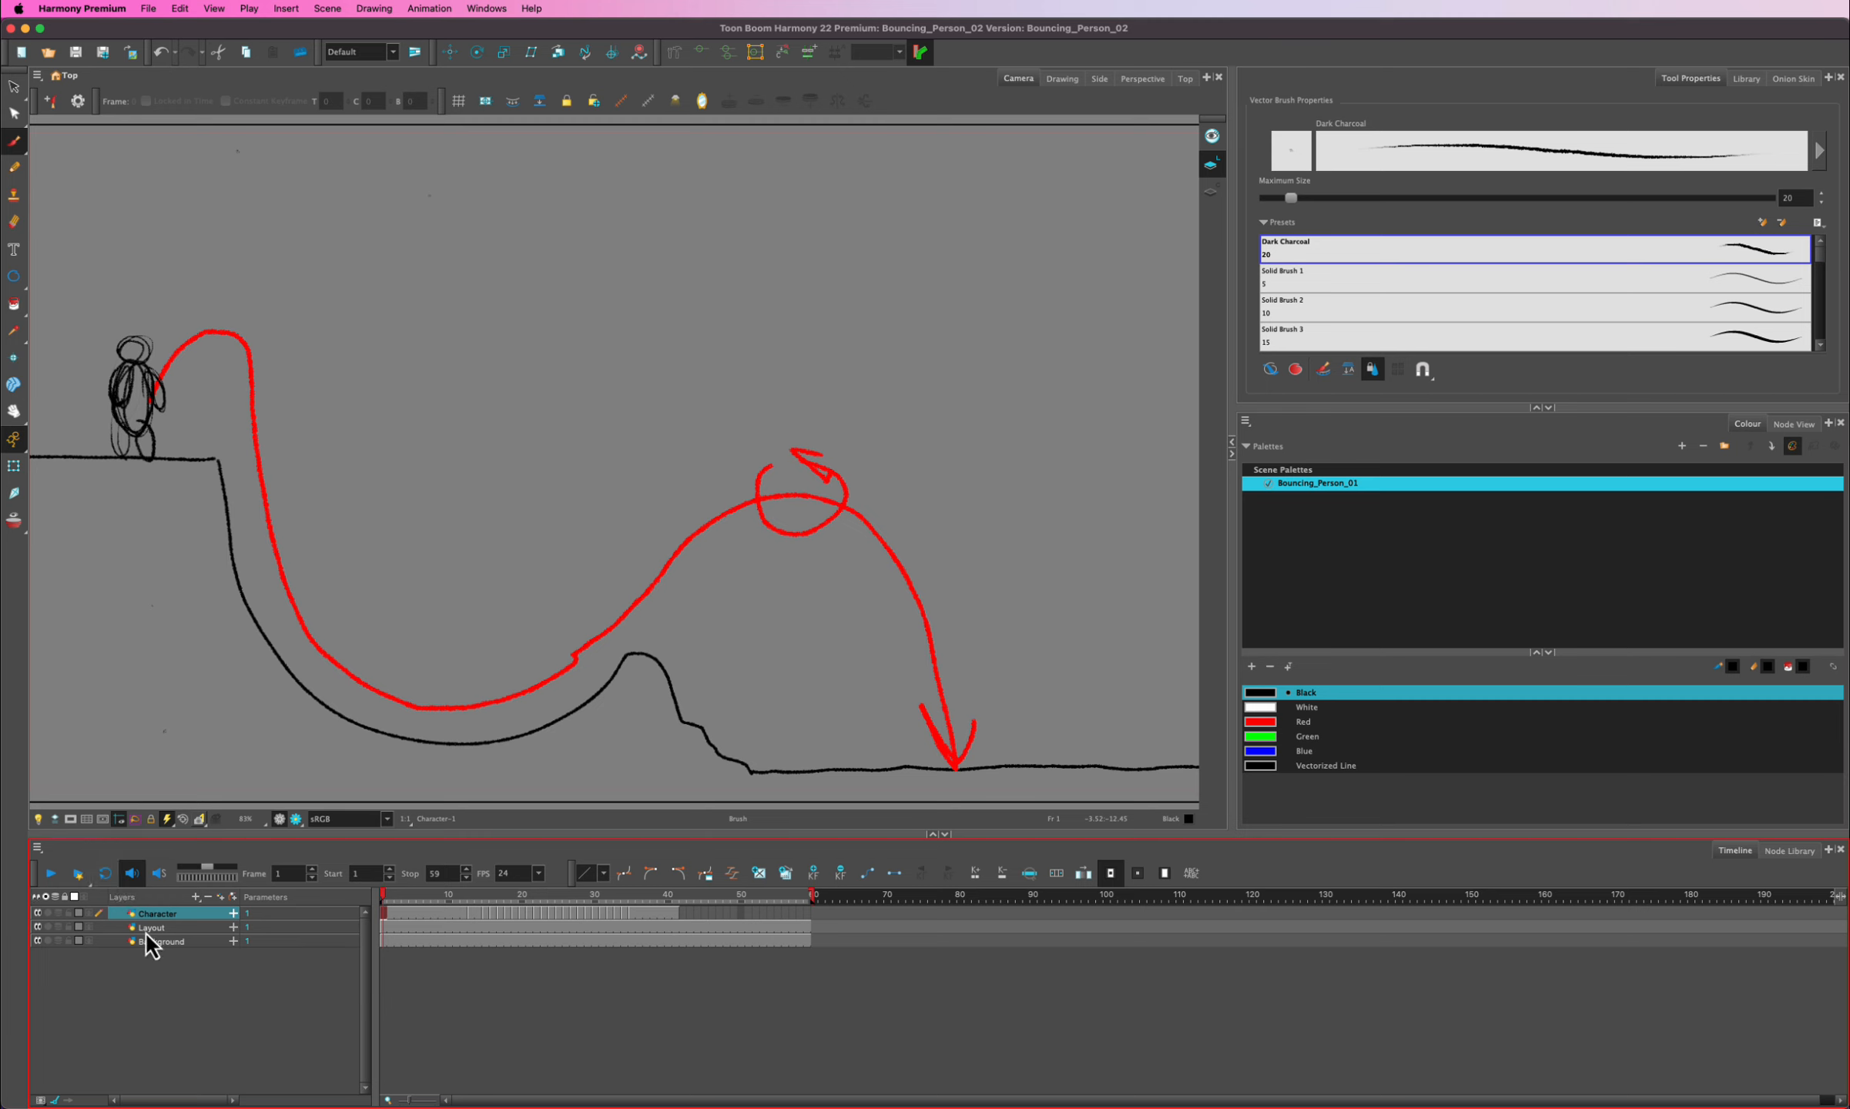
- Hide the Layout layer, play the rough animation in a loop and scrub through the spin, fall and landing drawings
left_click(37, 927)
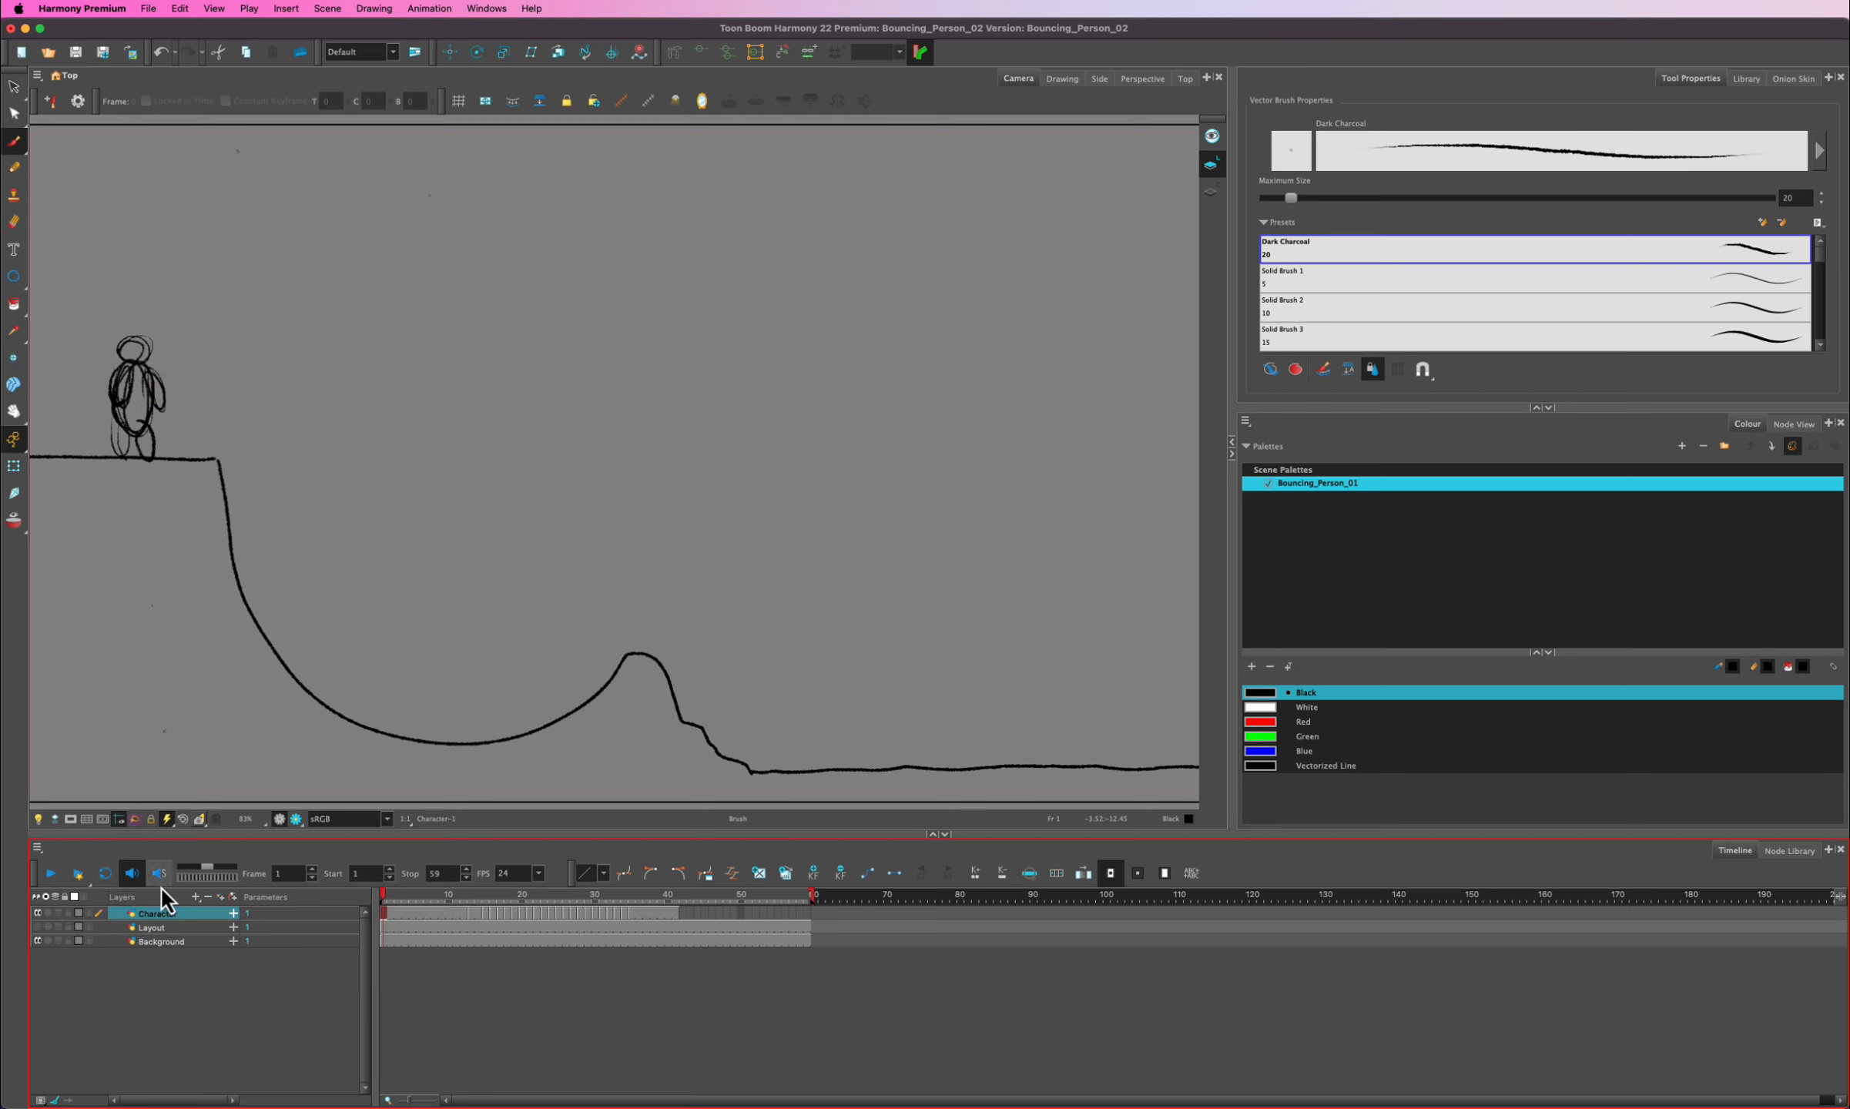
left_click(48, 876)
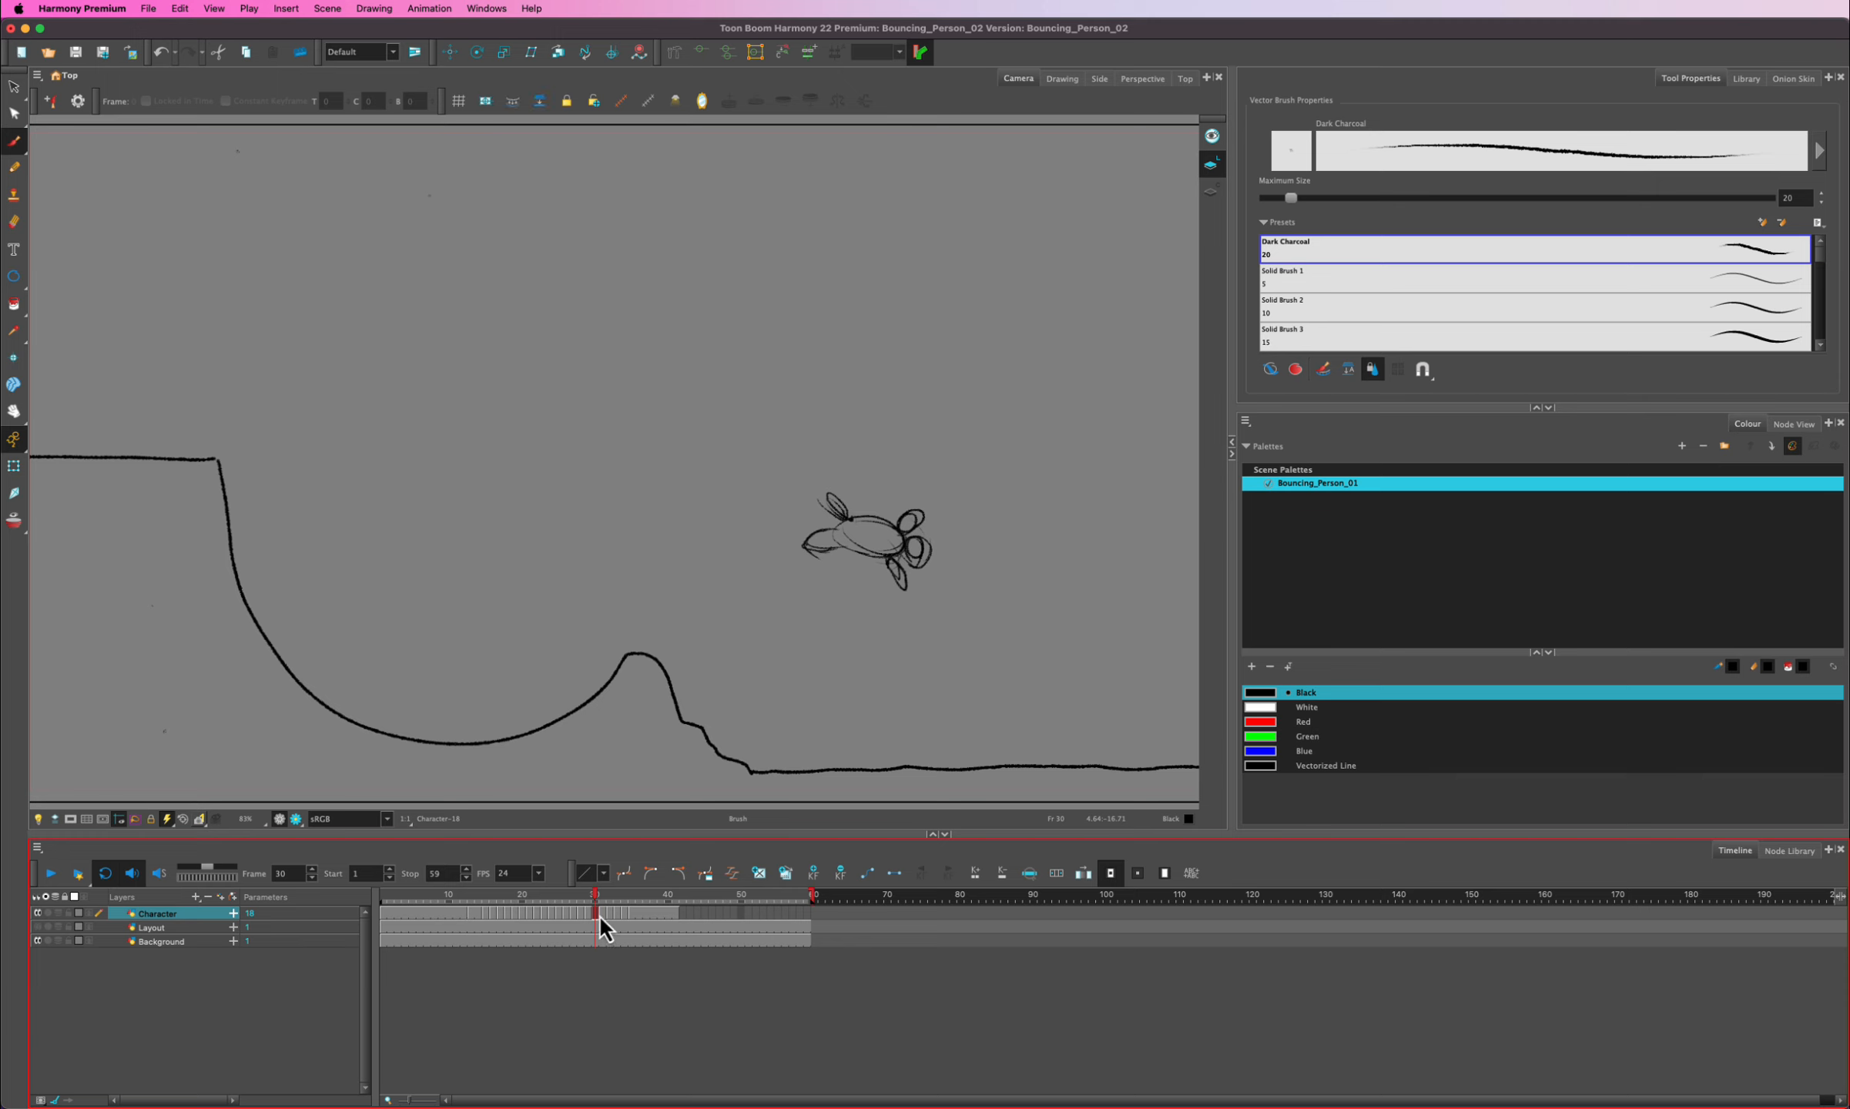
mouse_move(590, 897)
left_mouse_down()
mouse_move(565, 899)
mouse_move(630, 904)
mouse_move(558, 905)
mouse_move(616, 902)
left_mouse_up()
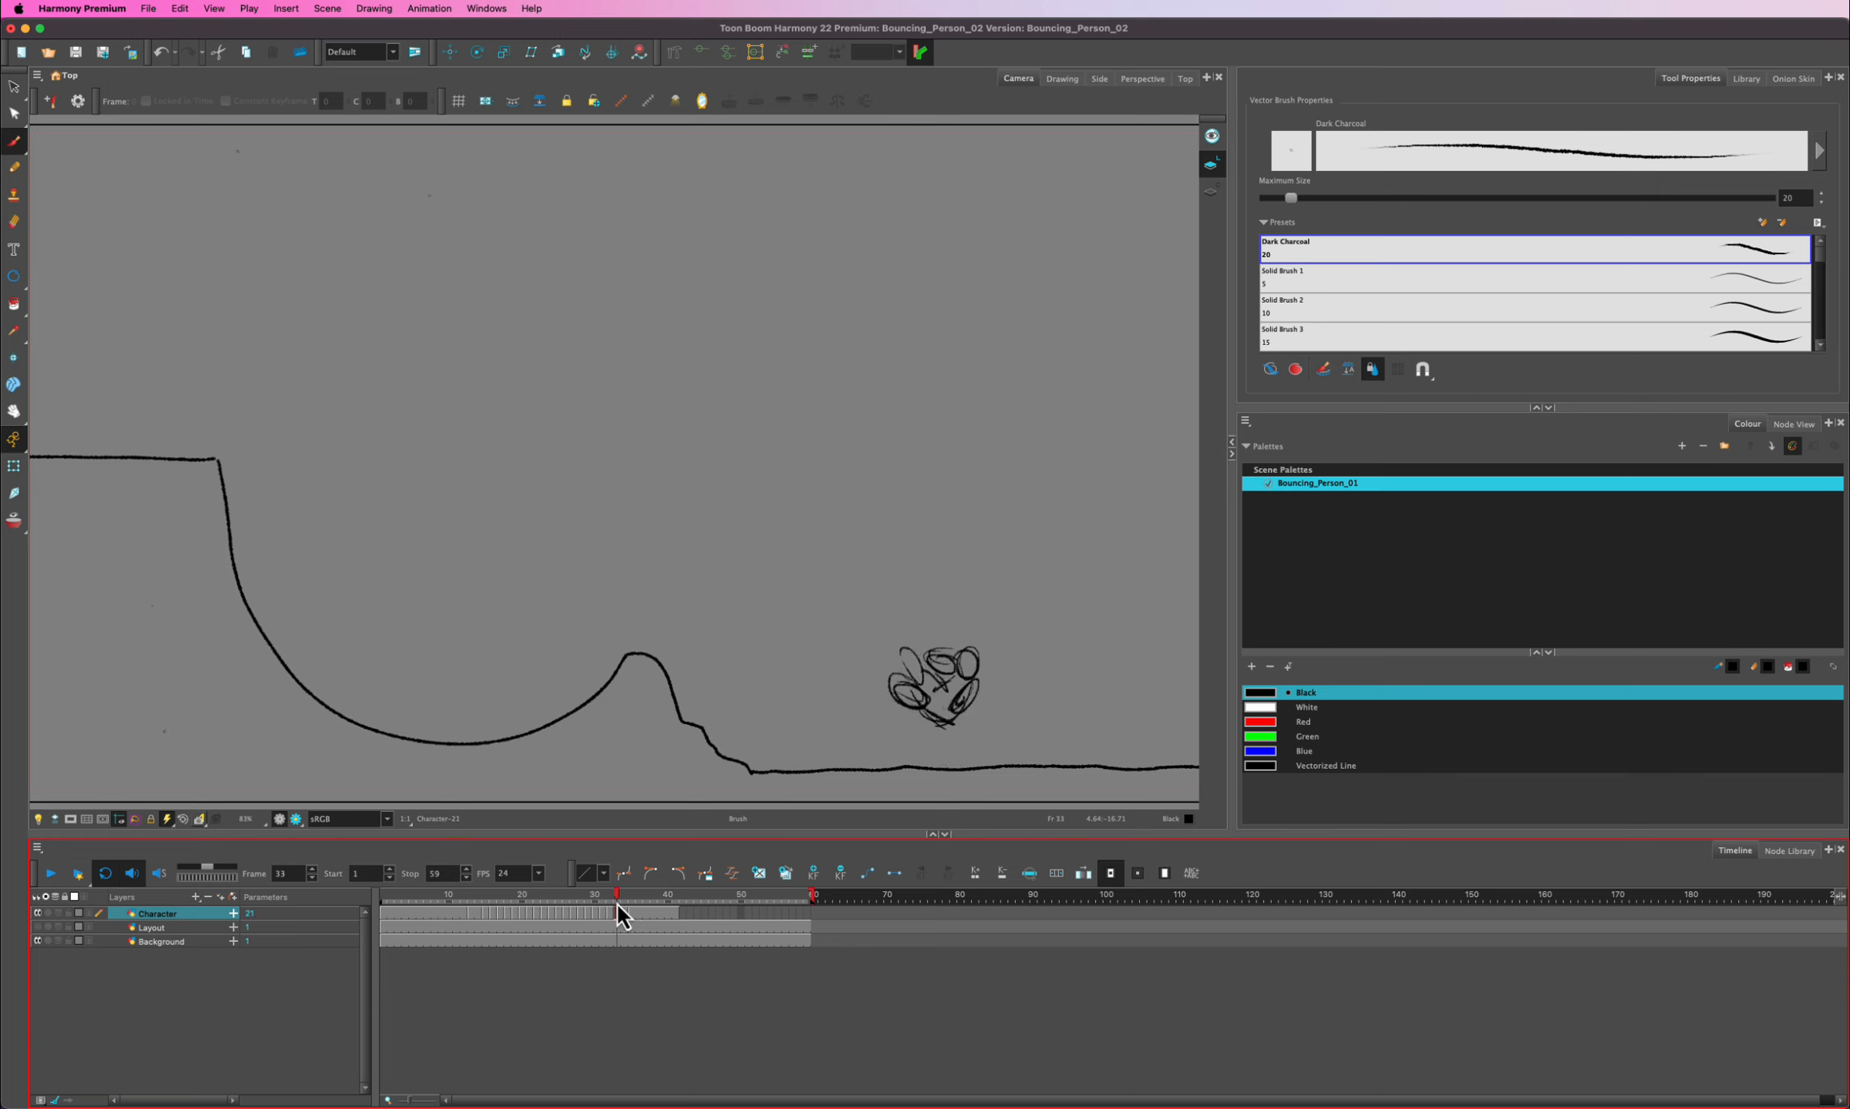
left_click(617, 915)
mouse_move(617, 896)
left_mouse_down()
mouse_move(454, 908)
mouse_move(633, 906)
left_mouse_up()
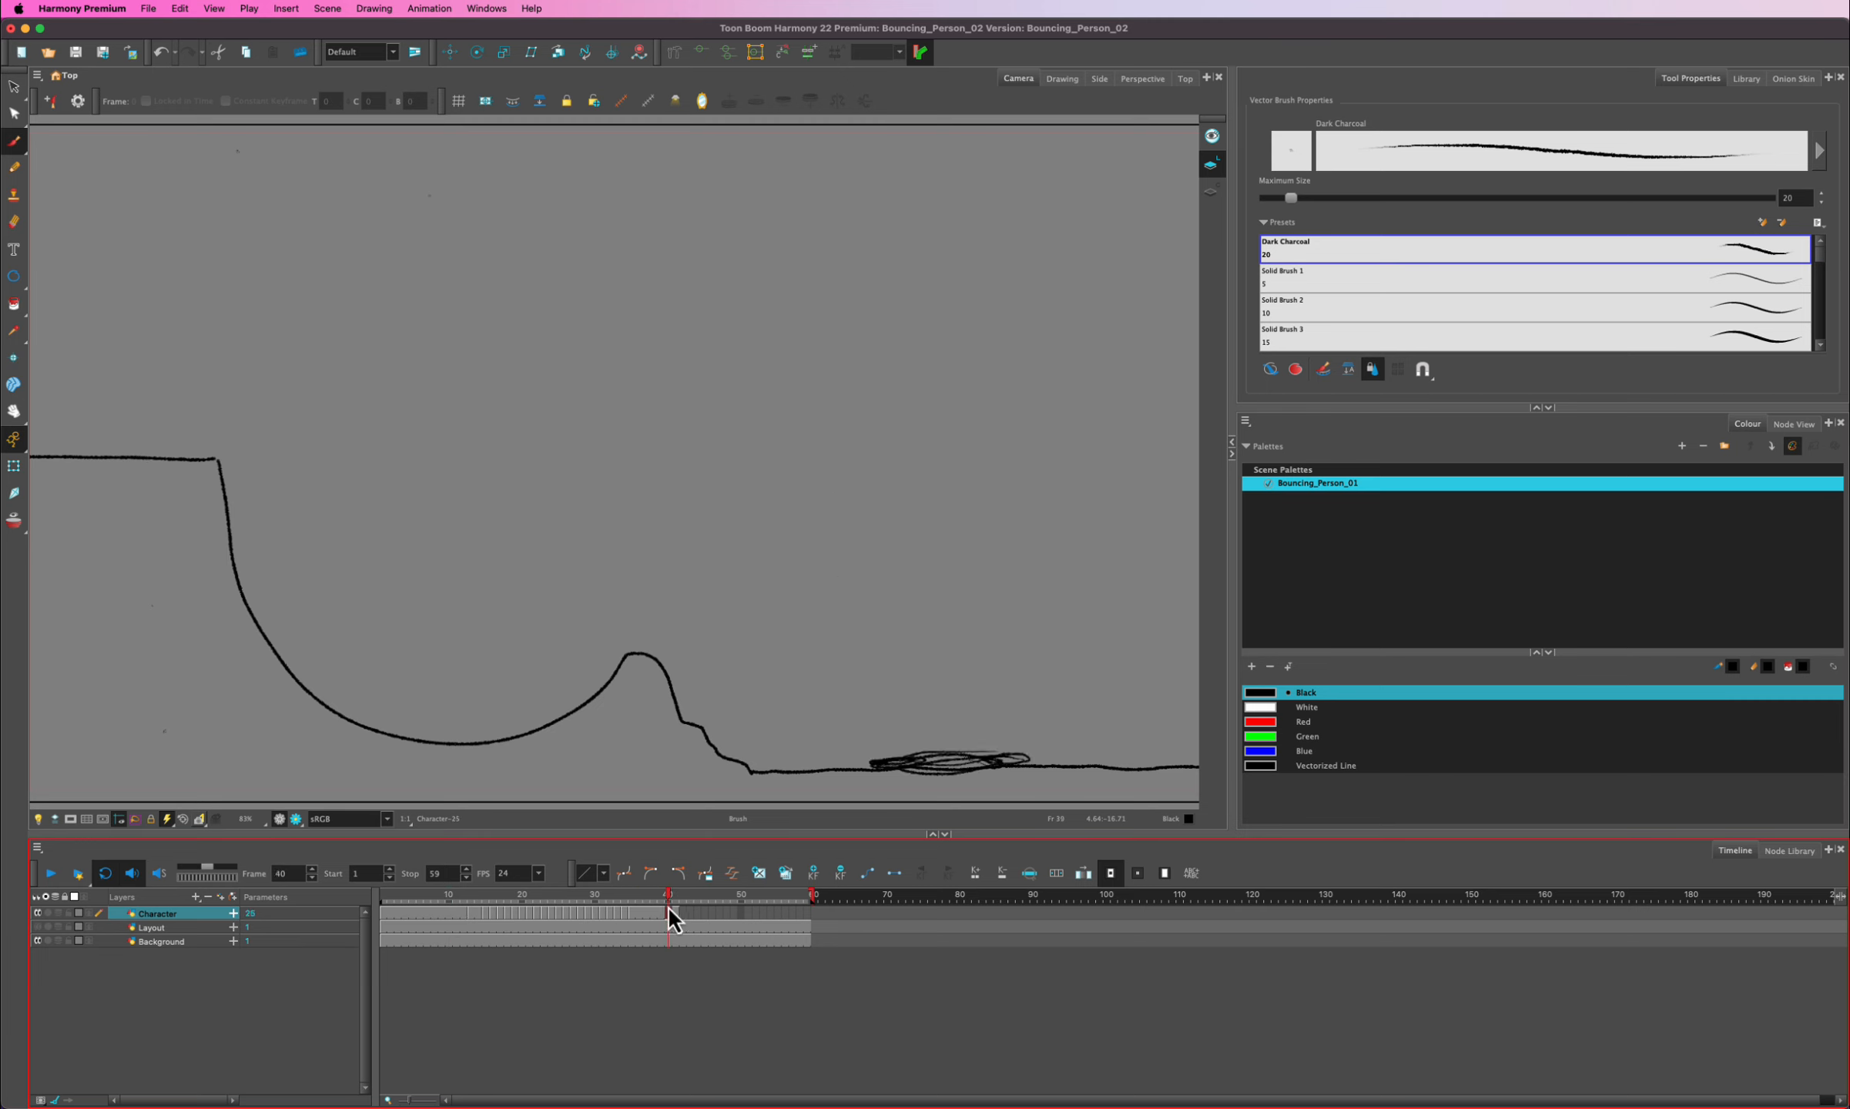
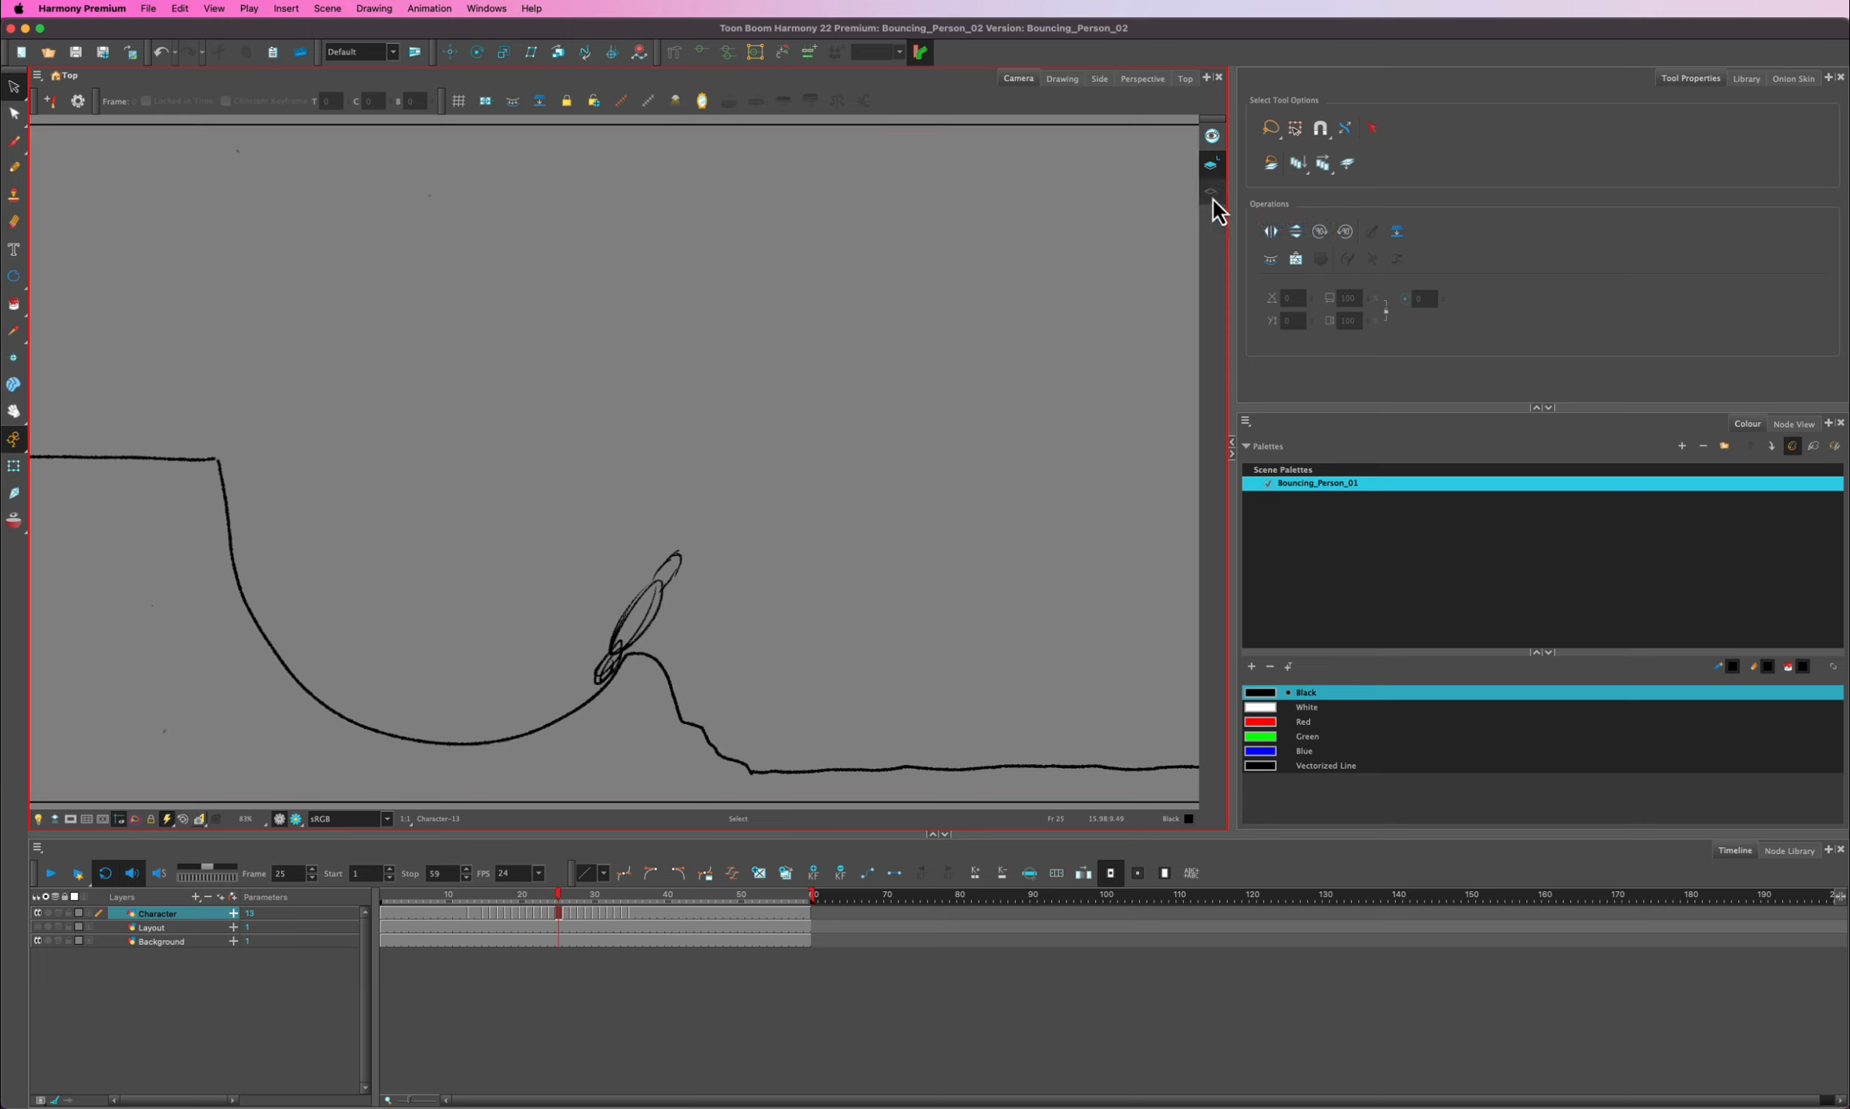
- Switch the camera display mode, examine the frame 25 sketch's line quality up close, and restore the previous mode
left_click(1212, 195)
scroll(632, 628, "up", 5)
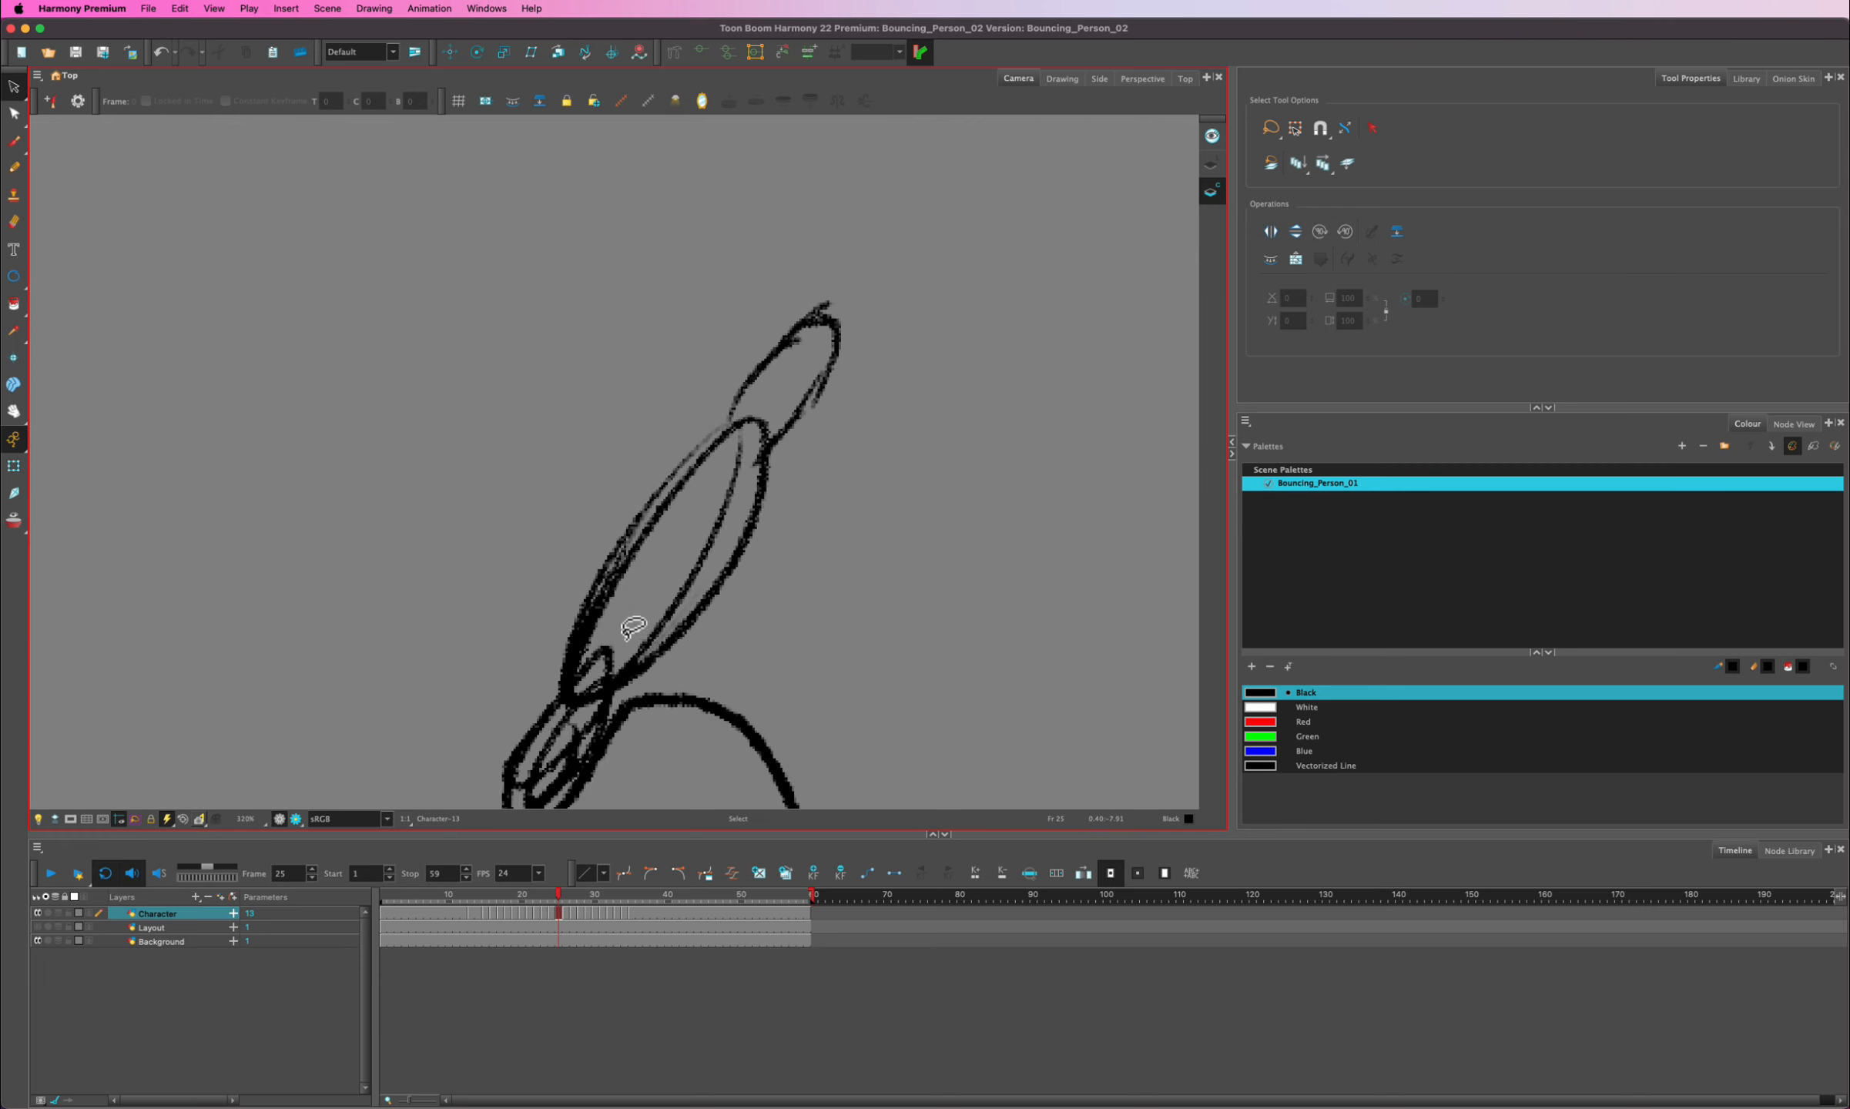
scroll(632, 628, "up", 3)
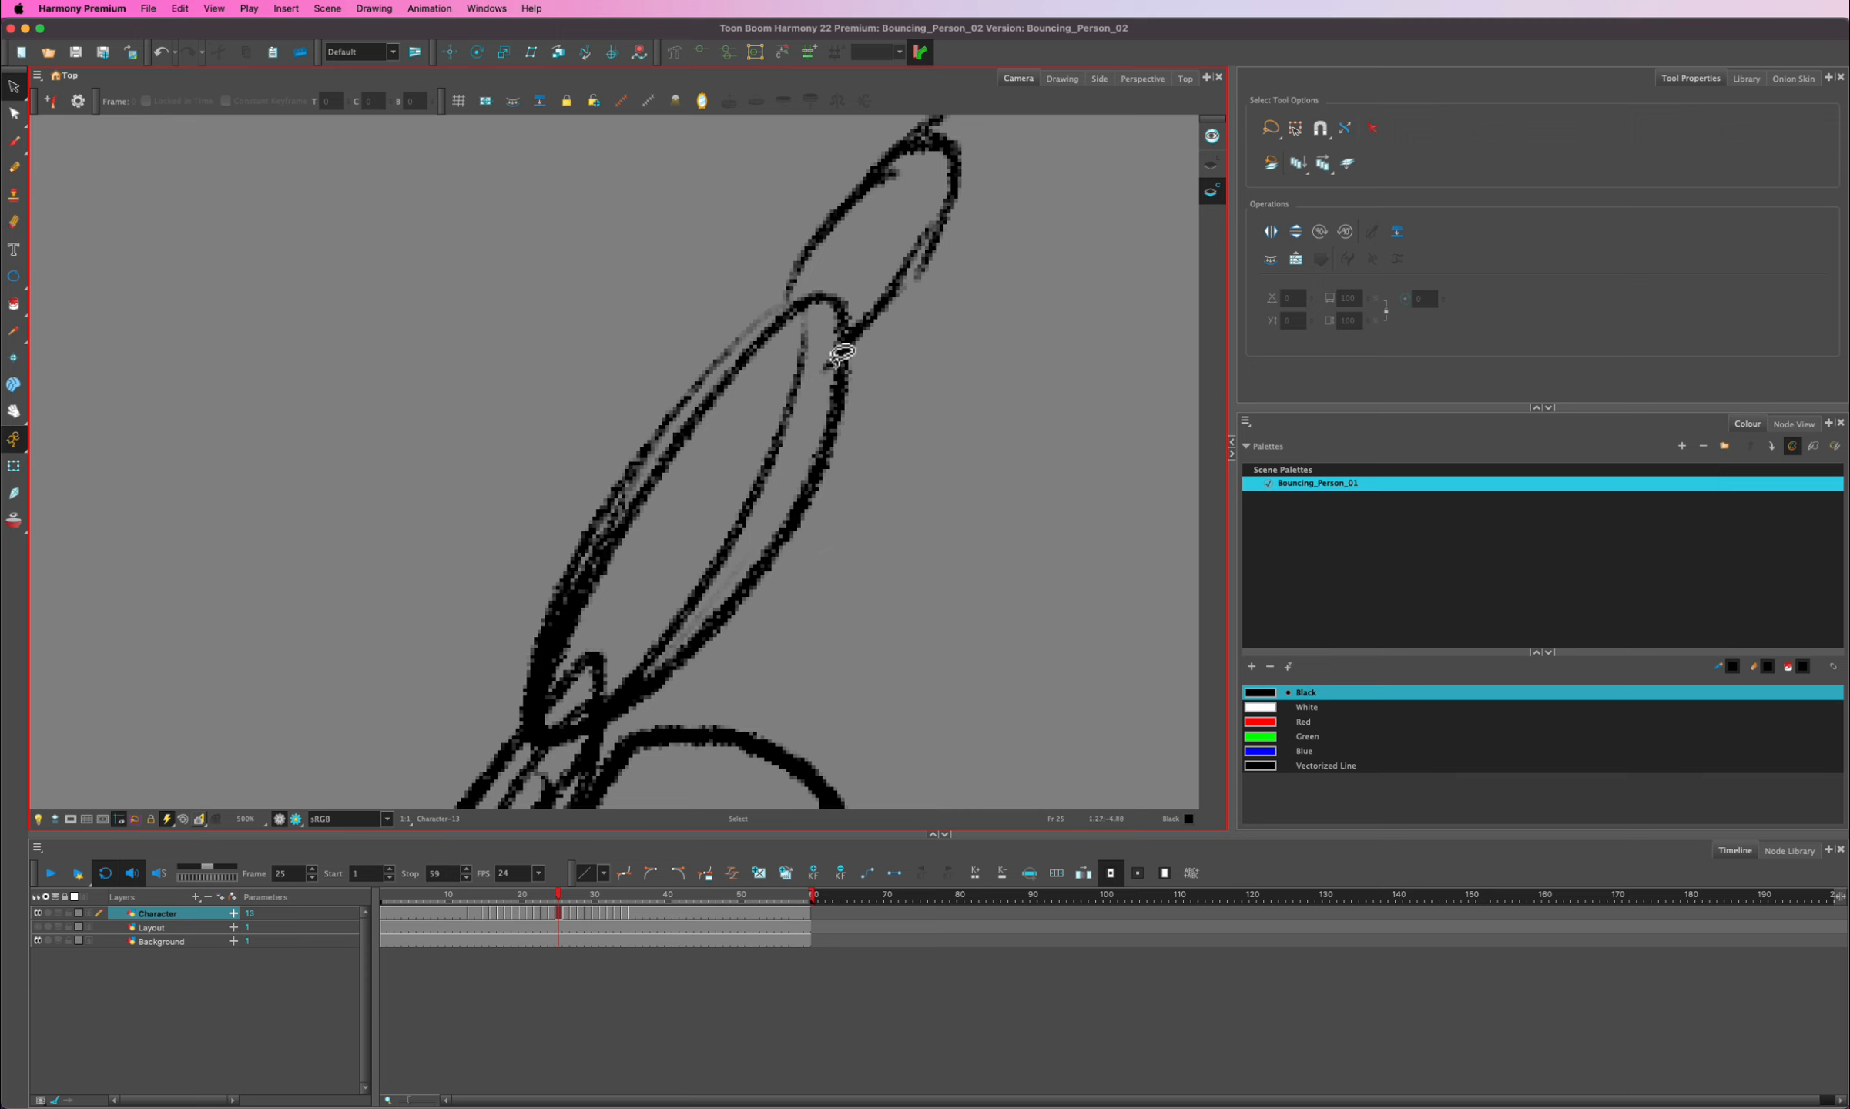
left_click(1211, 166)
scroll(850, 435, "down", 1)
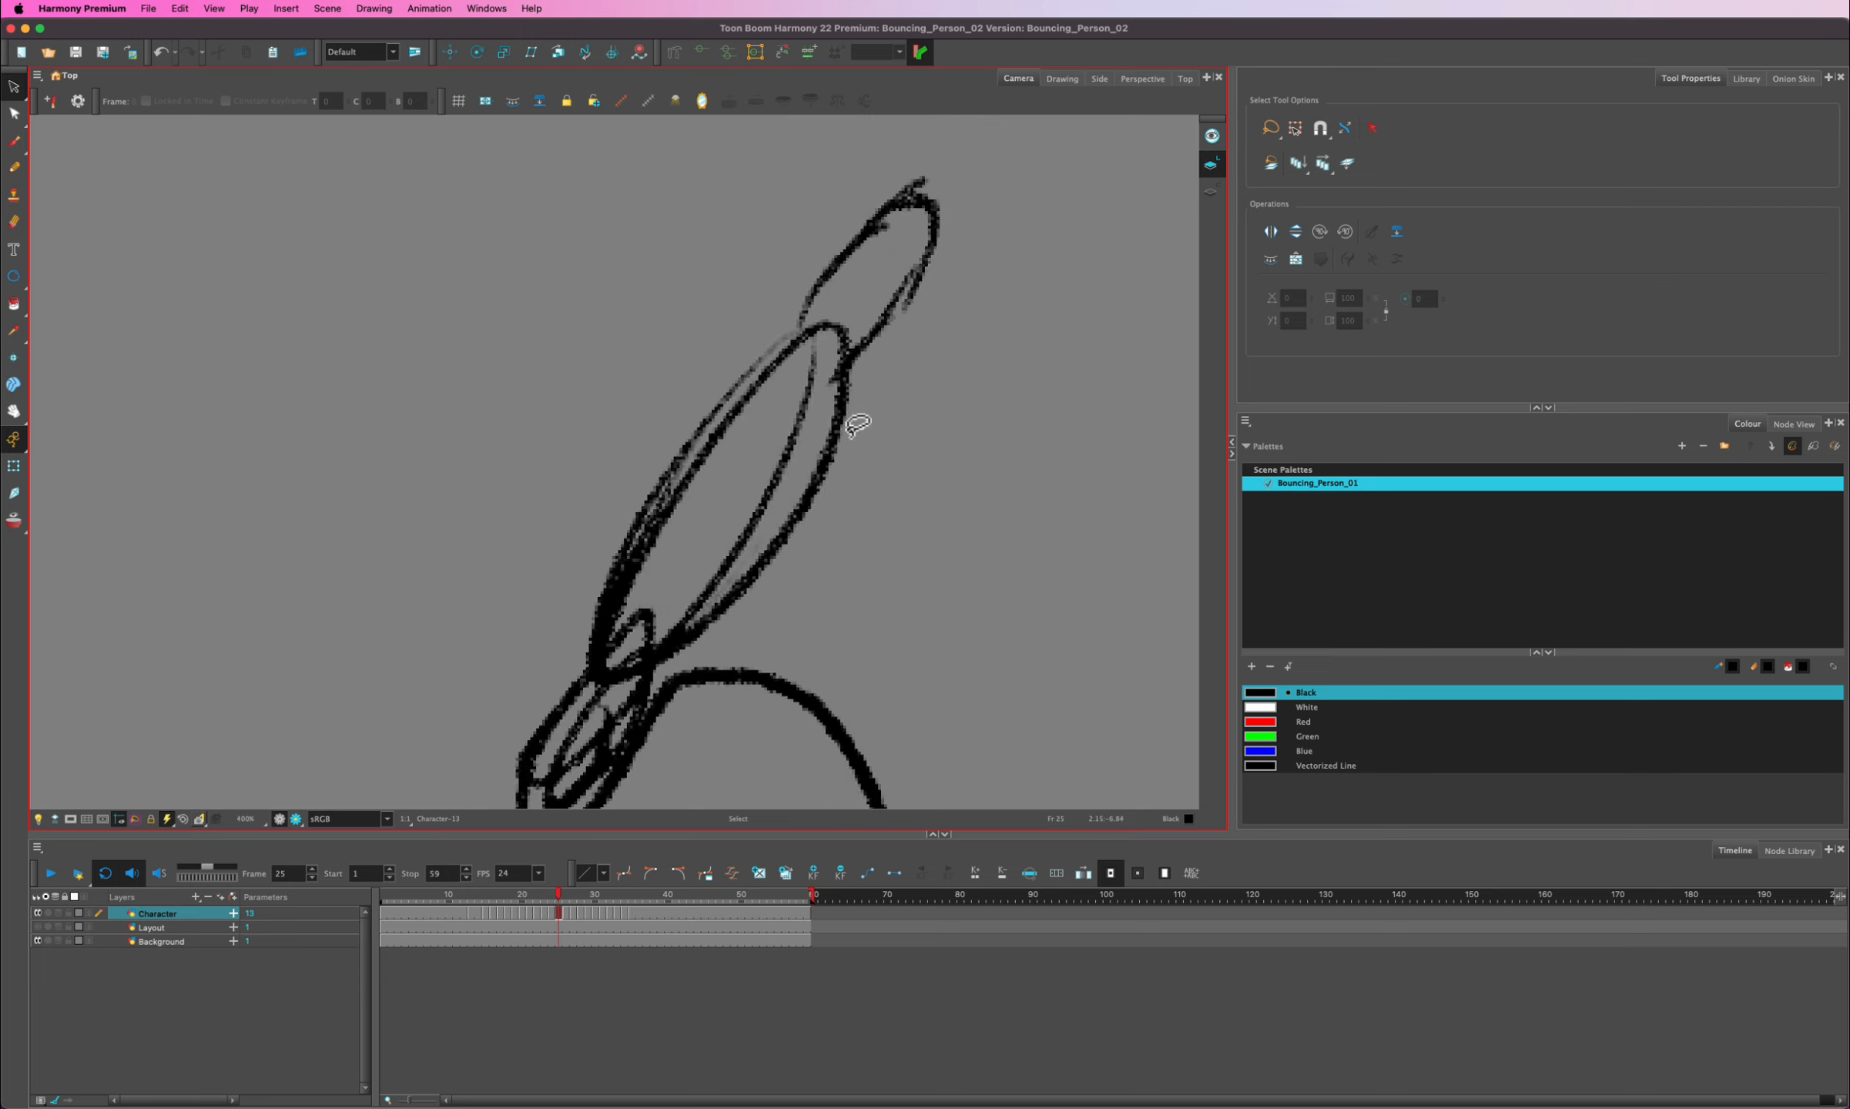
scroll(851, 432, "down", 4)
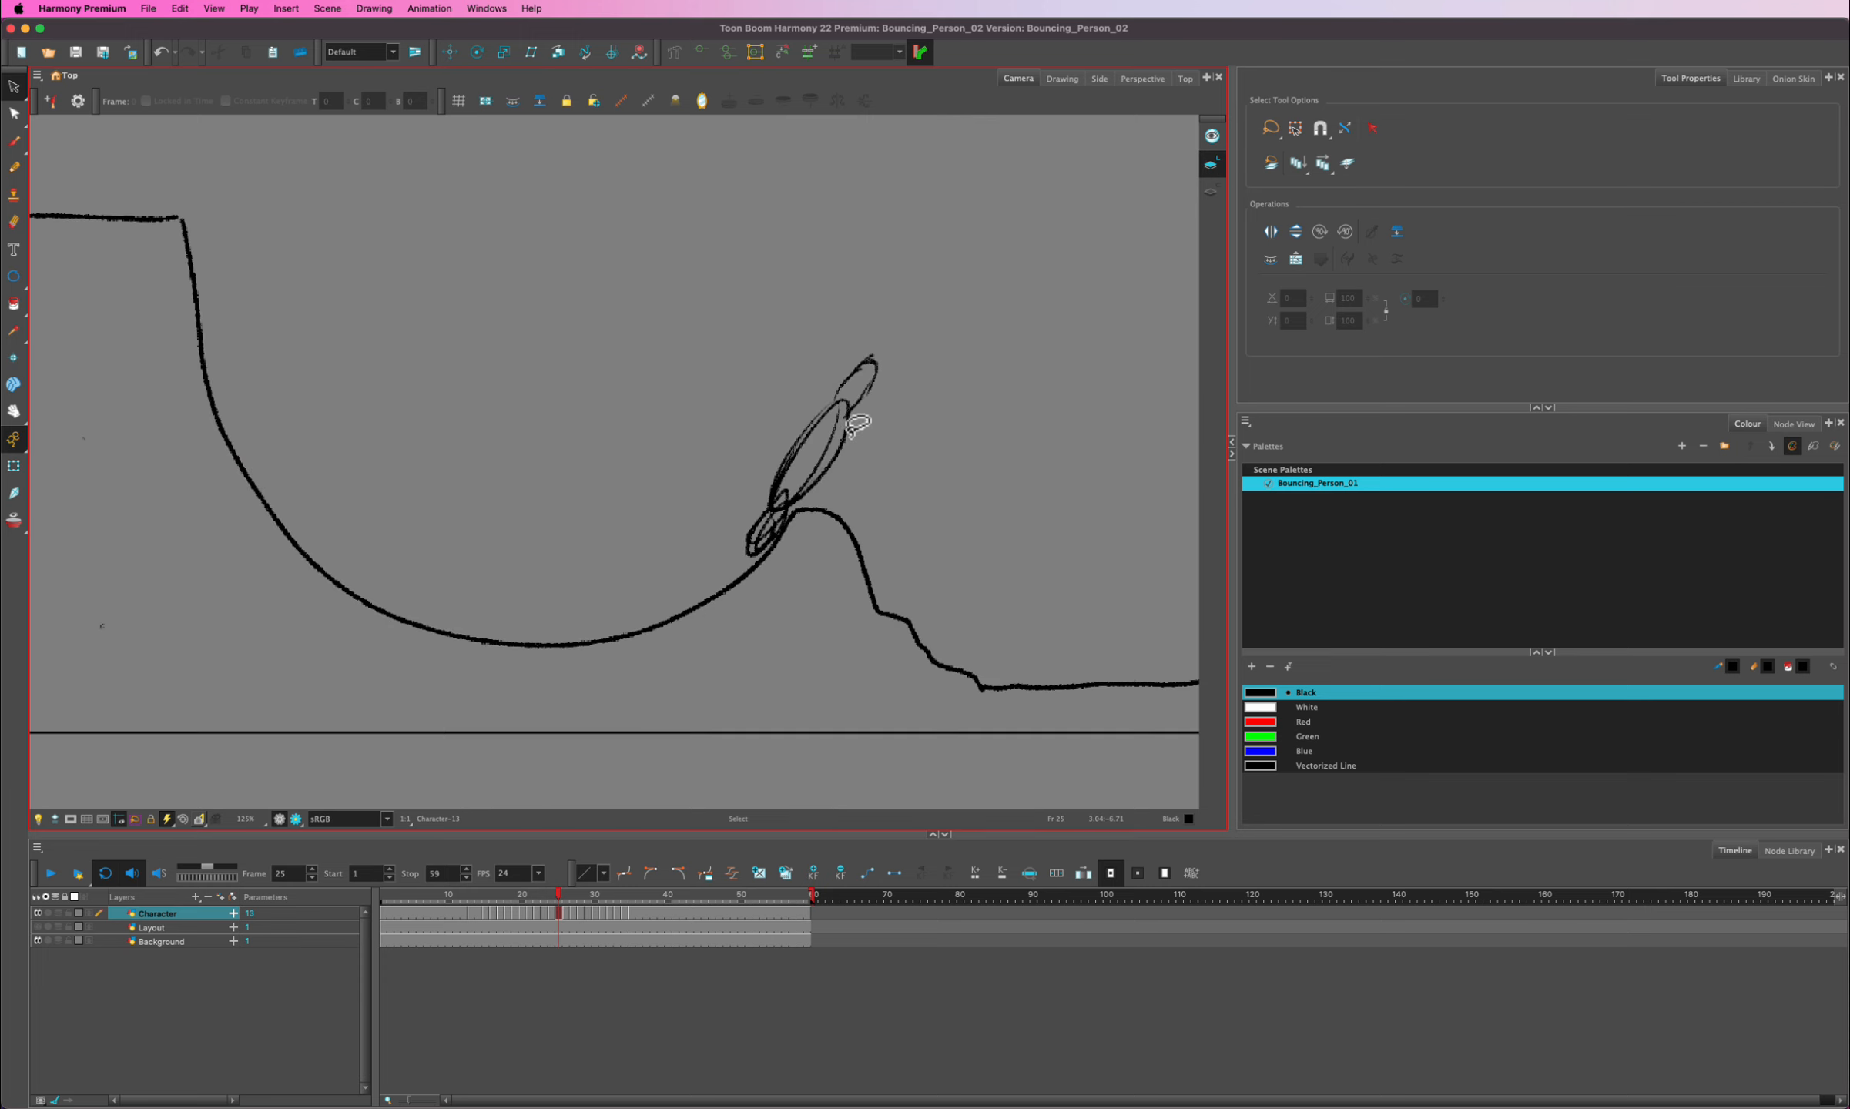
scroll(856, 426, "down", 2)
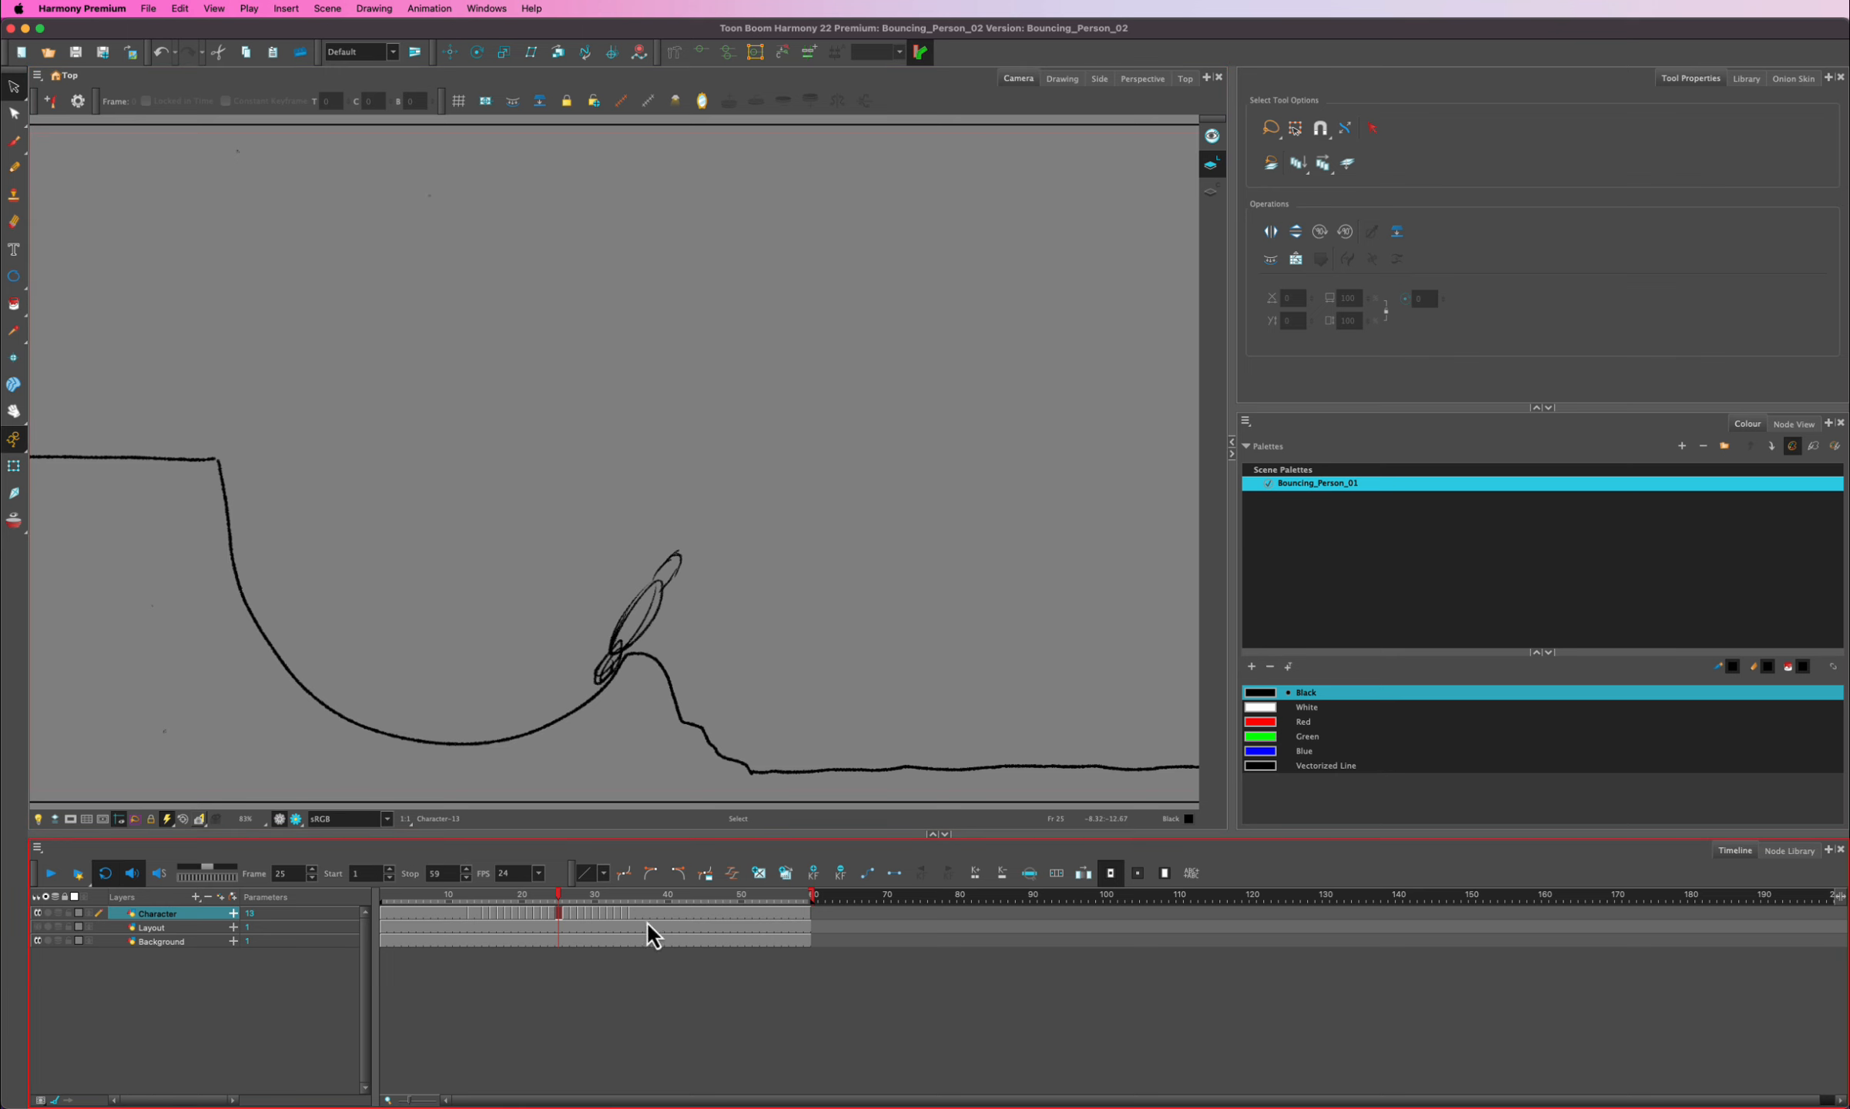
- Add a colour swatch named "Character Body" to the Bouncing_Person_01 palette and select it
left_click(1252, 667)
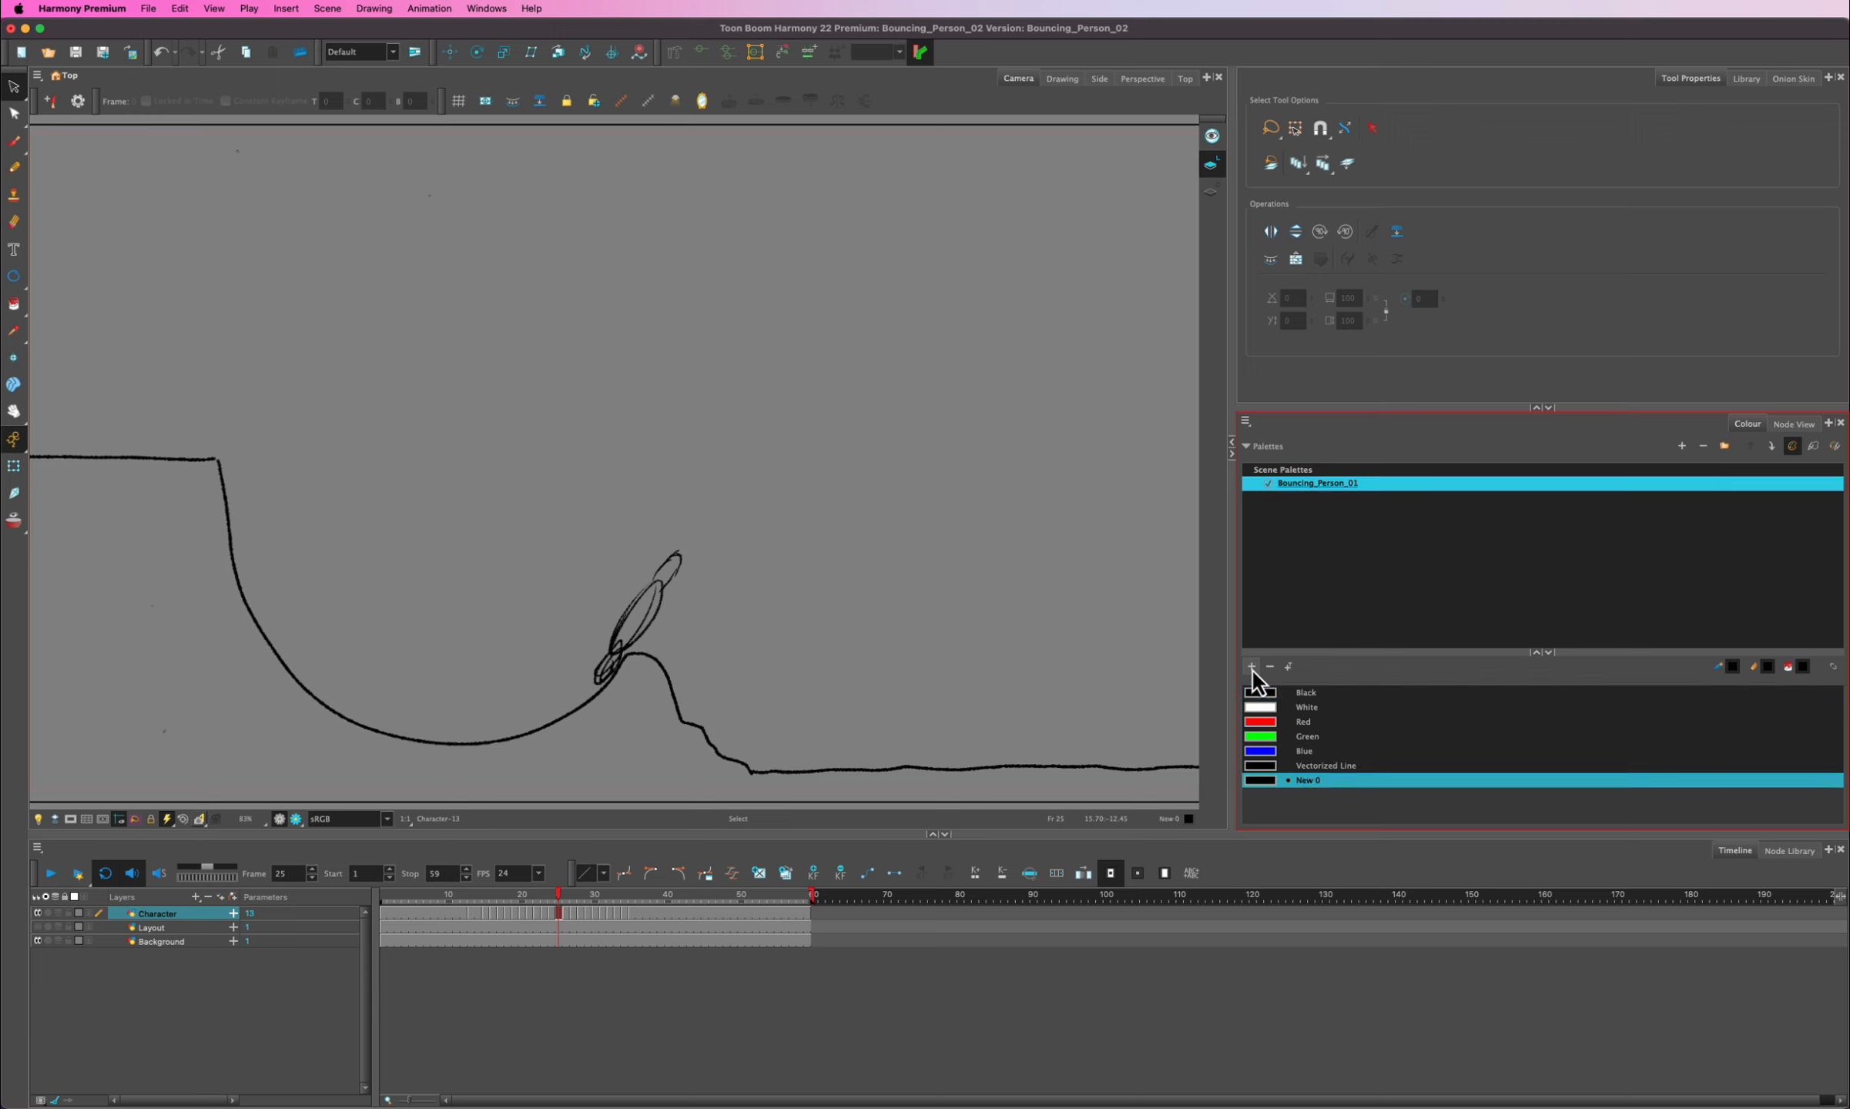
double_click(1304, 780)
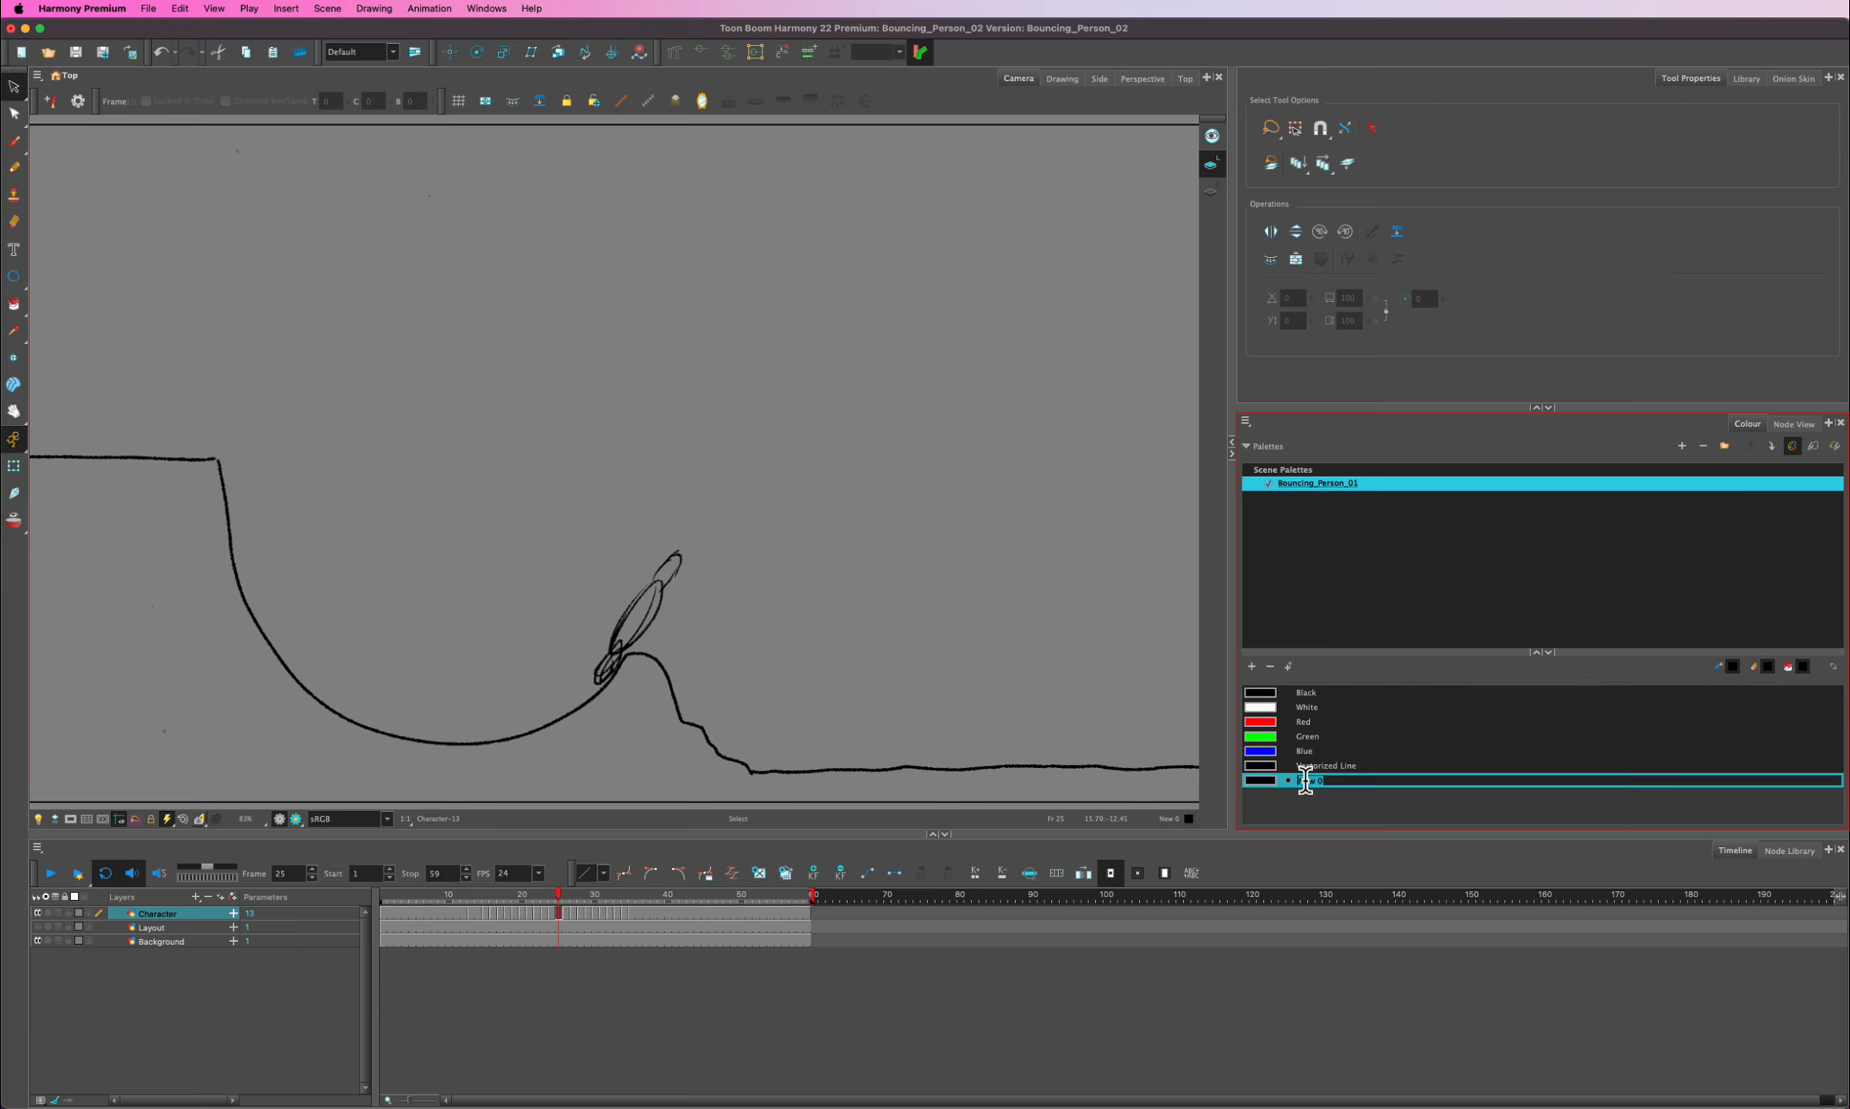
type("Character Body")
key("Tab")
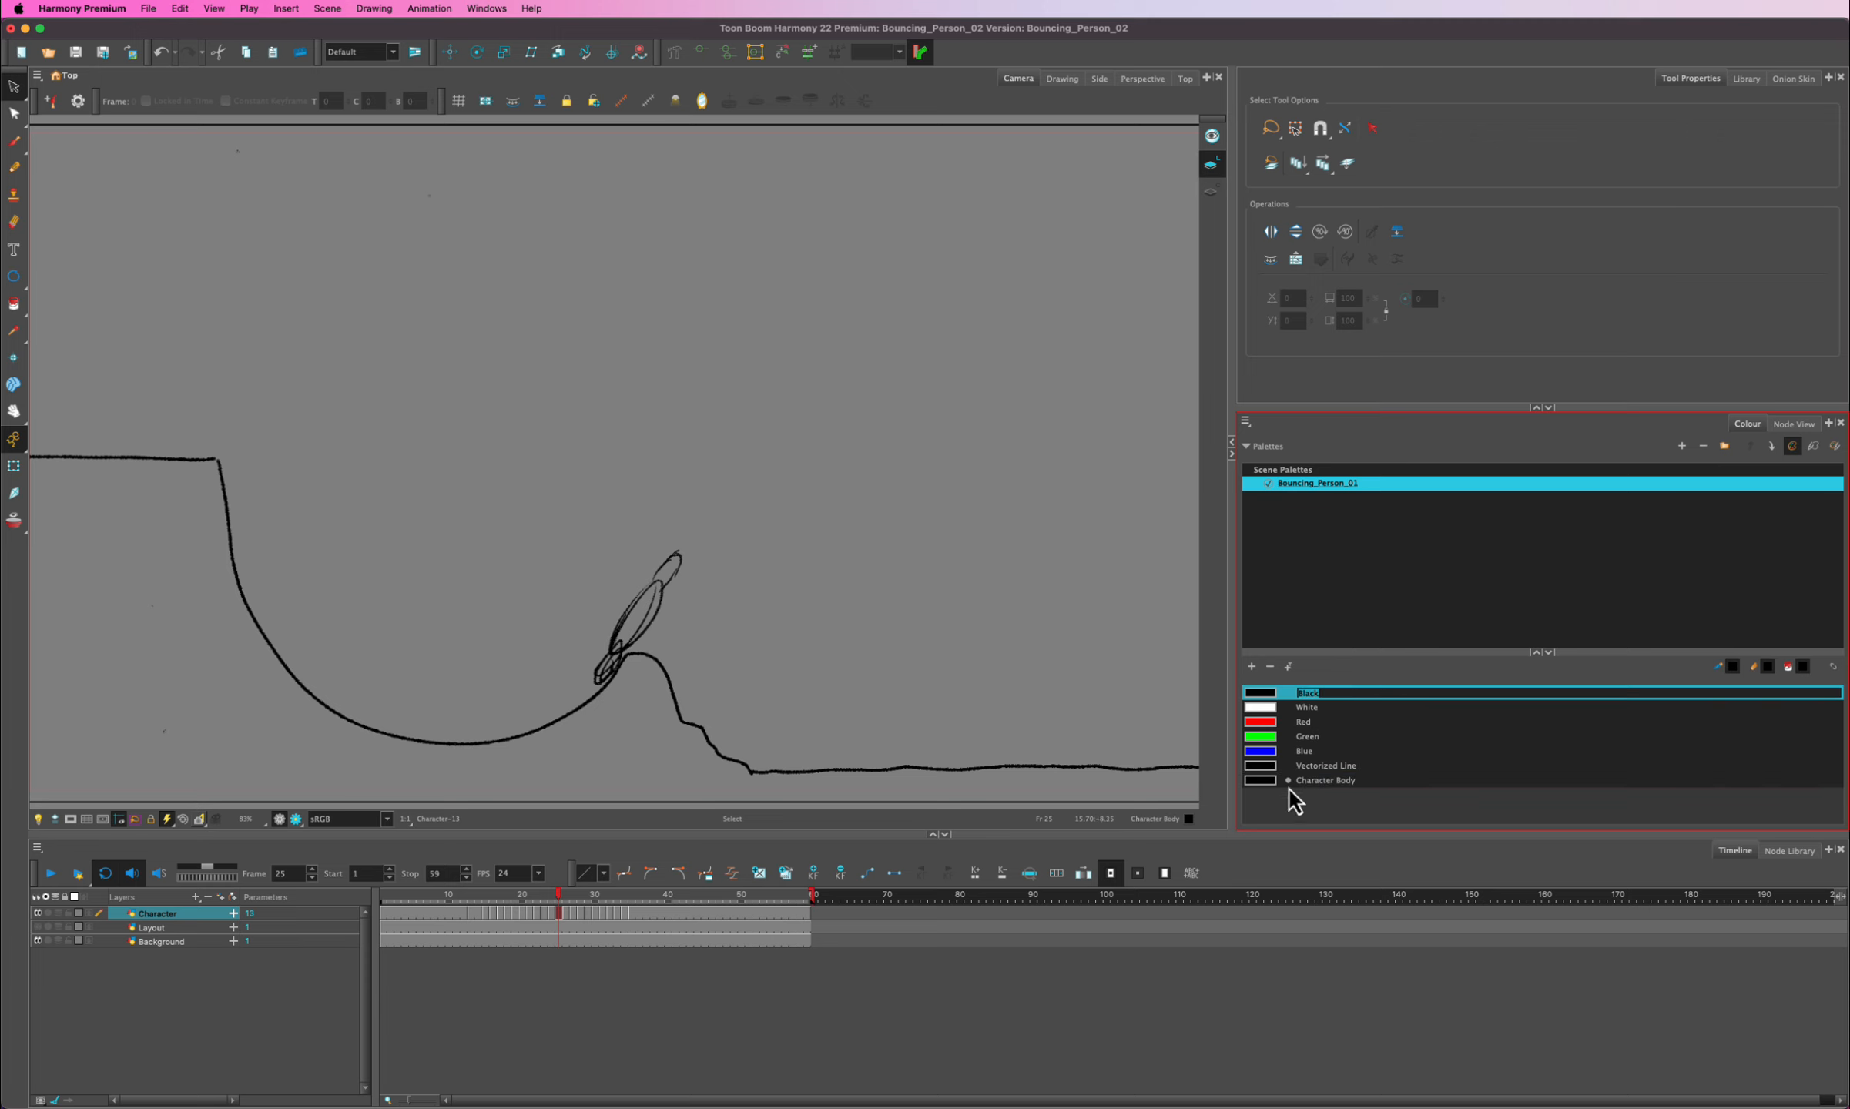
left_click(1317, 780)
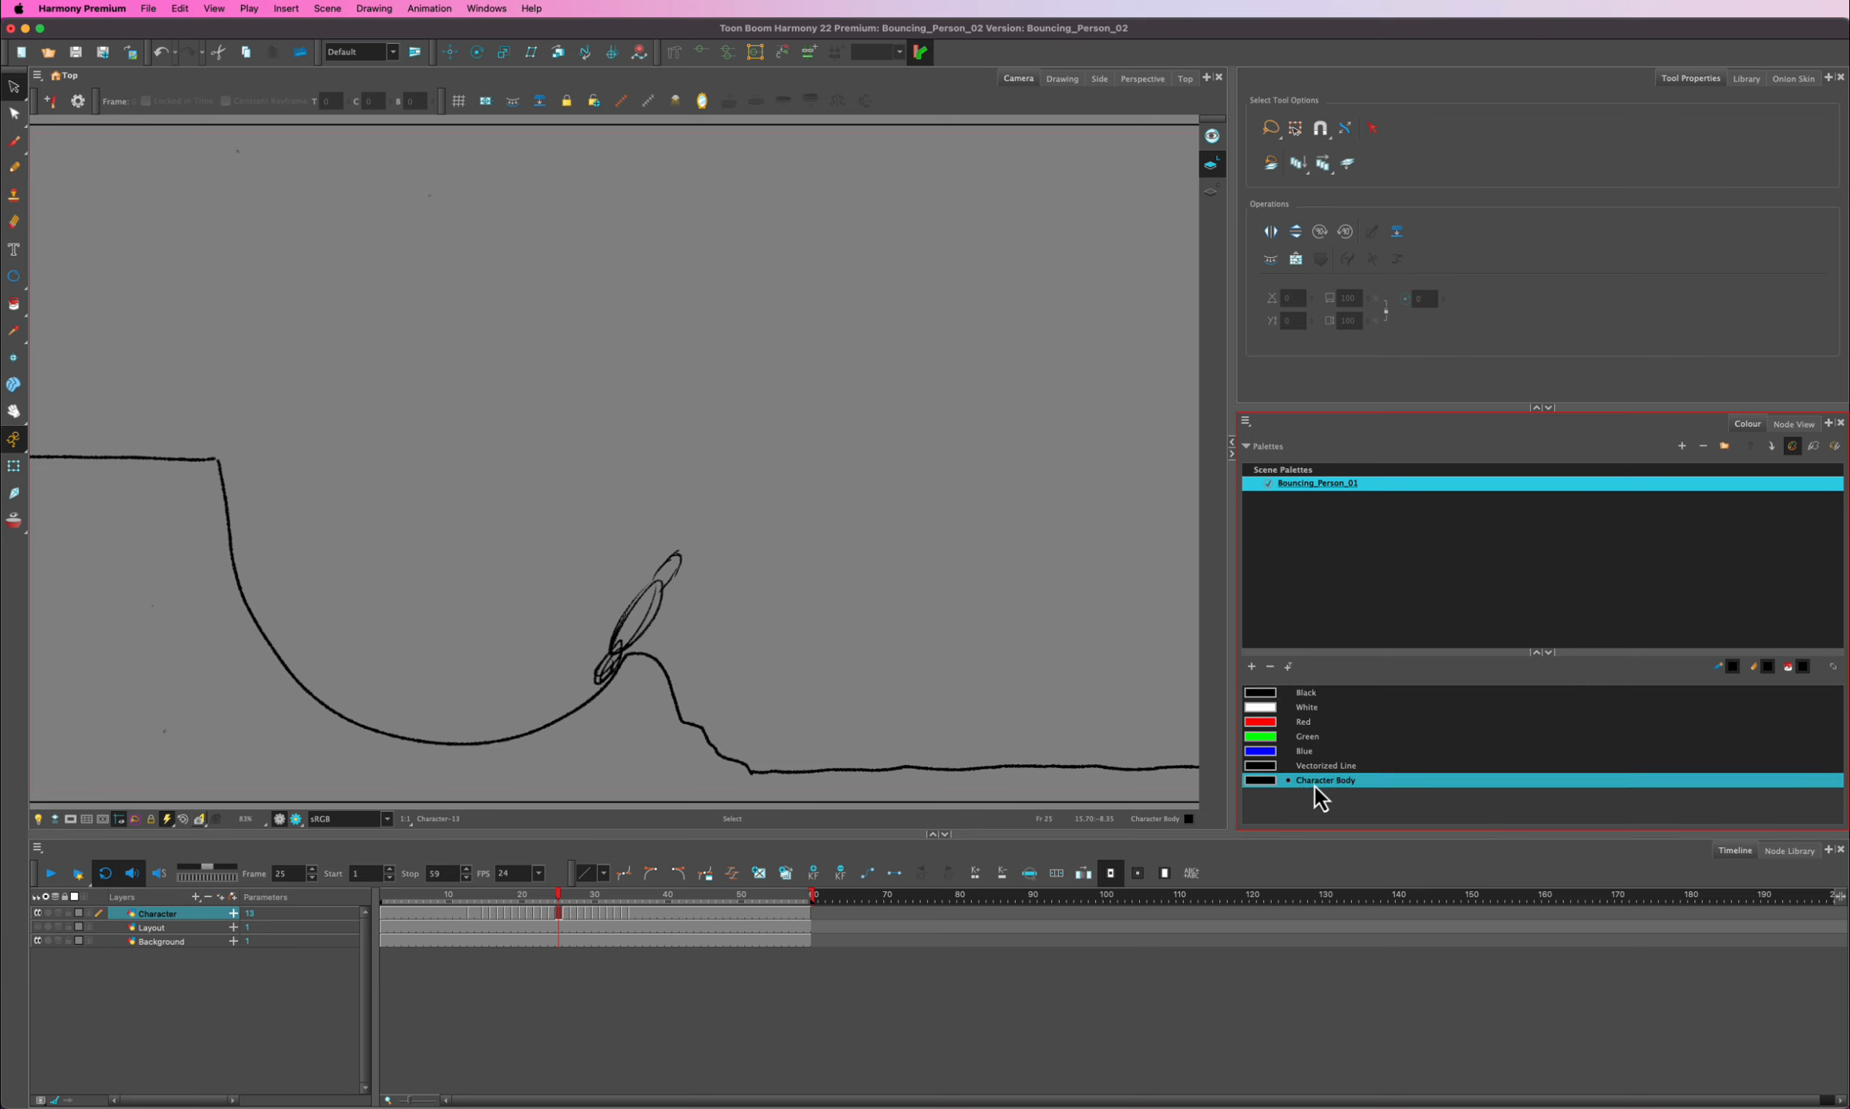
- Set the Character Body swatch to orange with hue 27, saturation 82 and value 91, and close the colour picker
double_click(1263, 782)
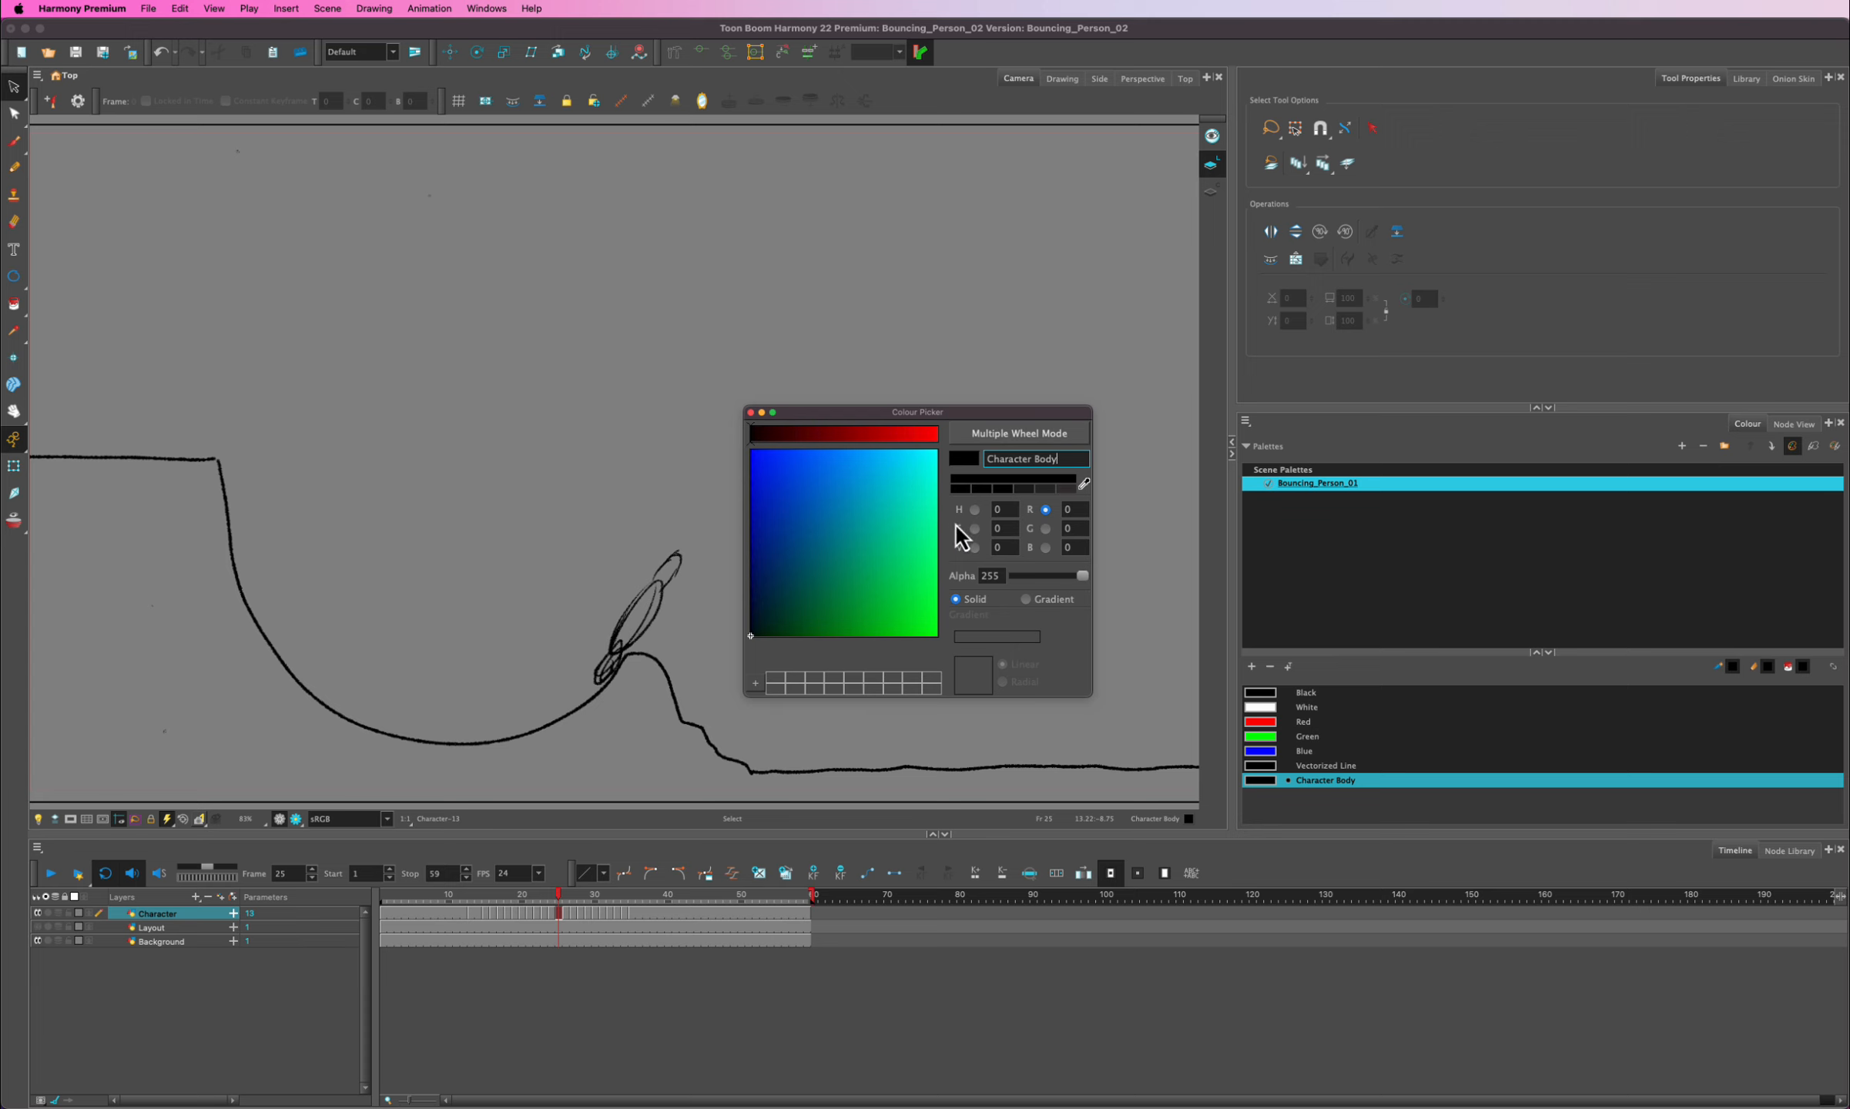
left_click(975, 511)
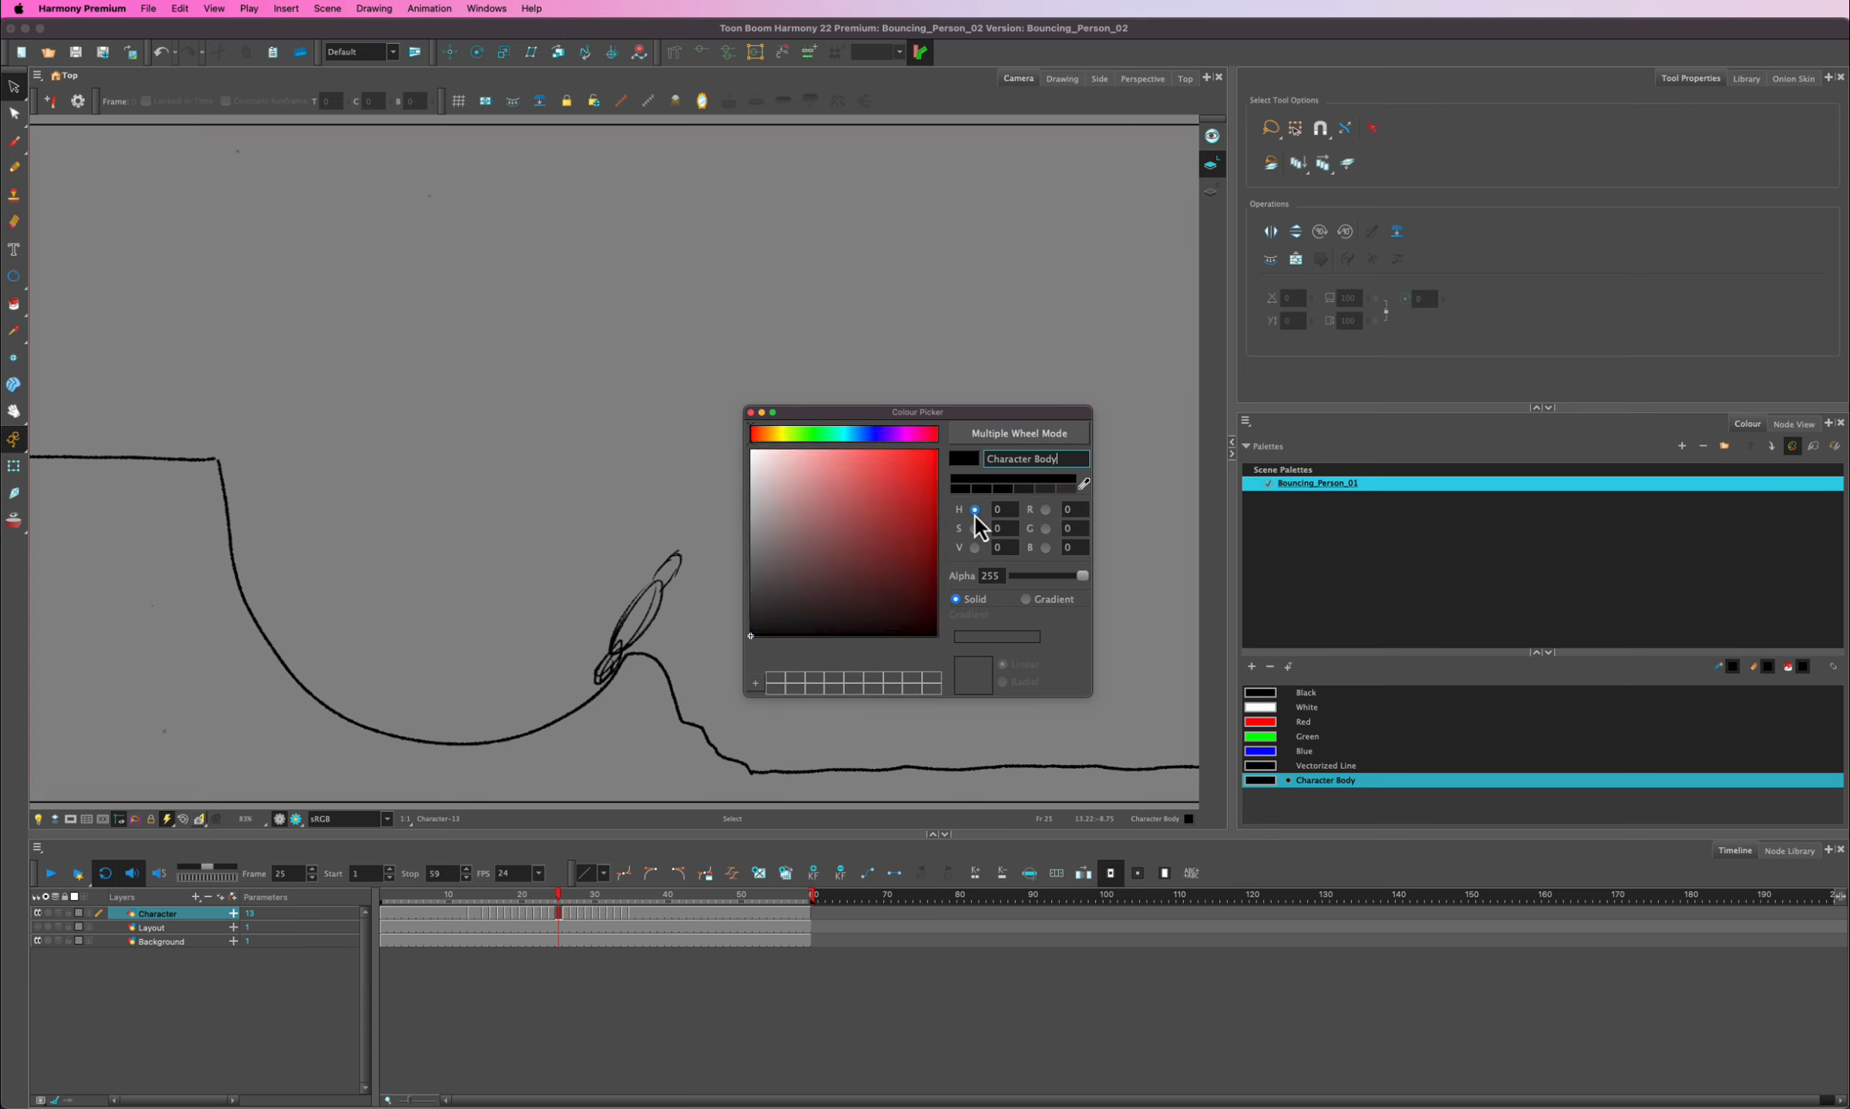
left_click_drag(828, 439, 764, 436)
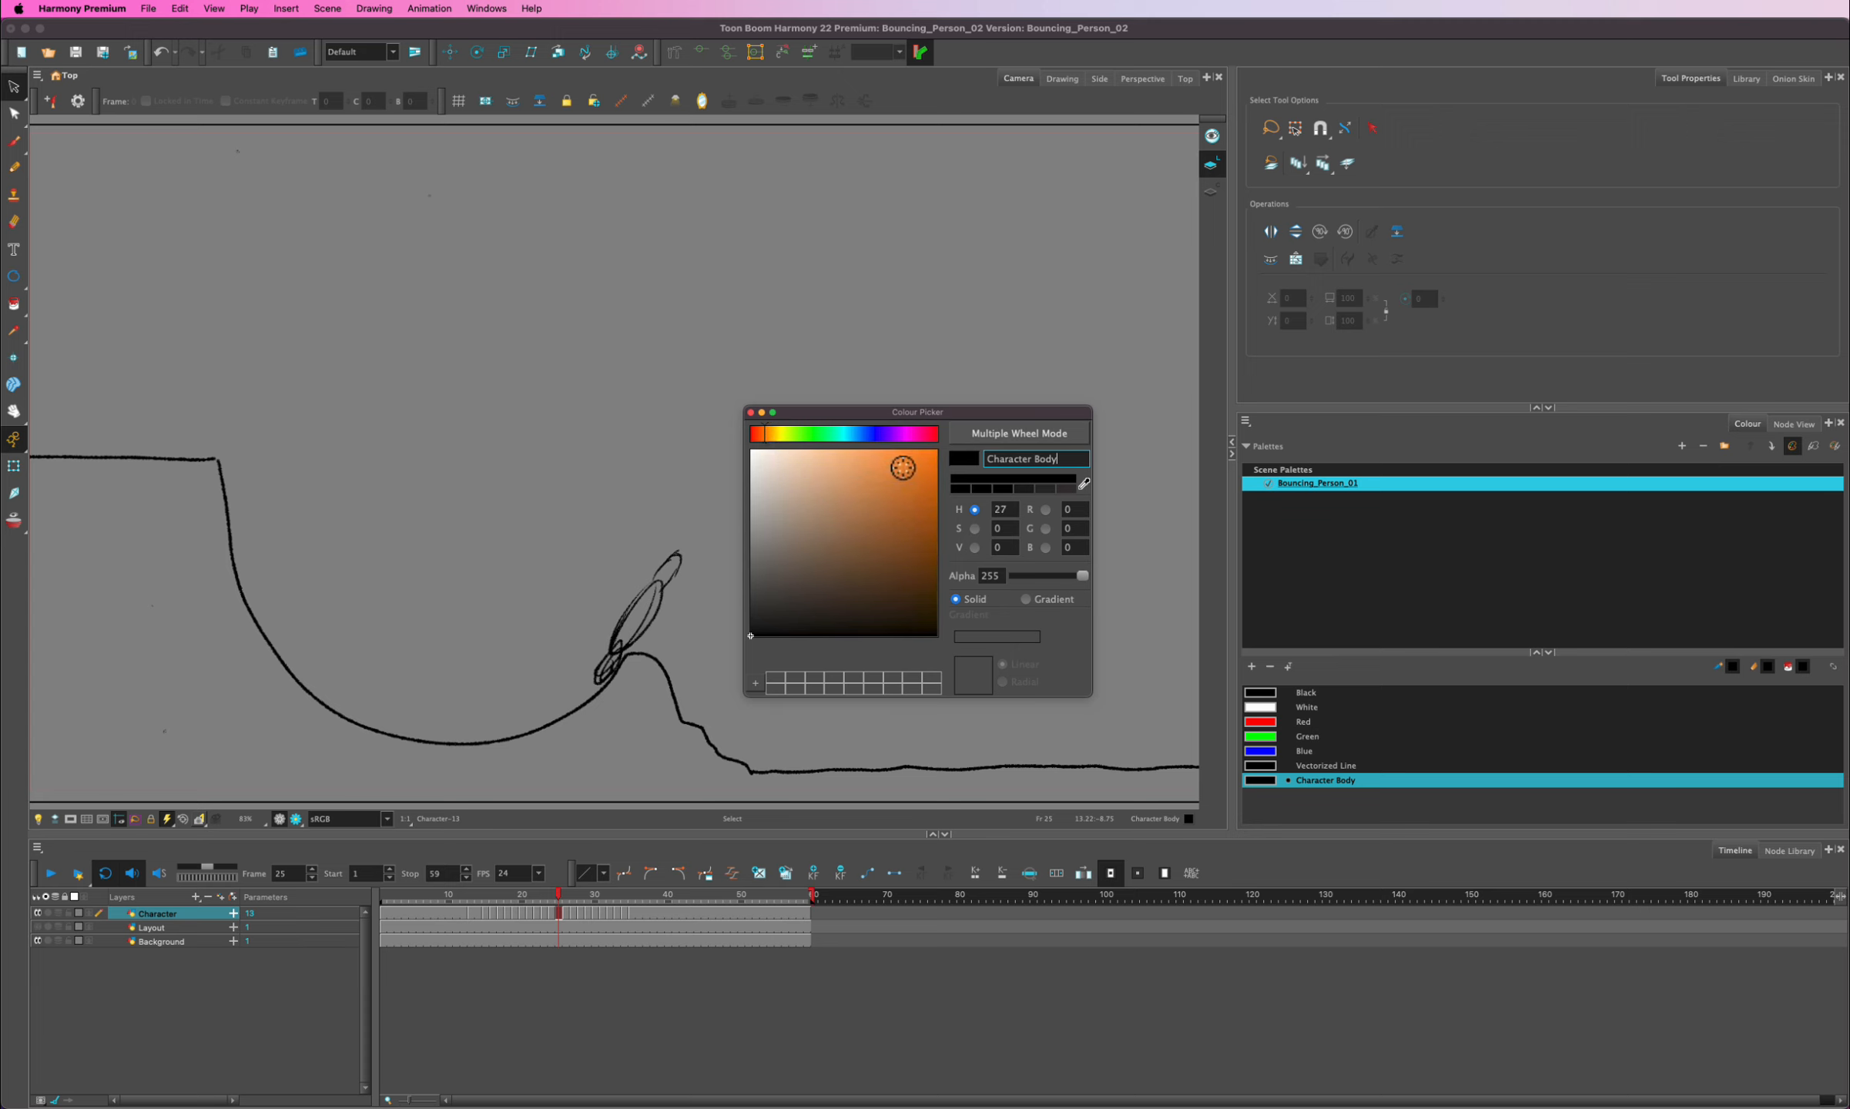
left_click(902, 467)
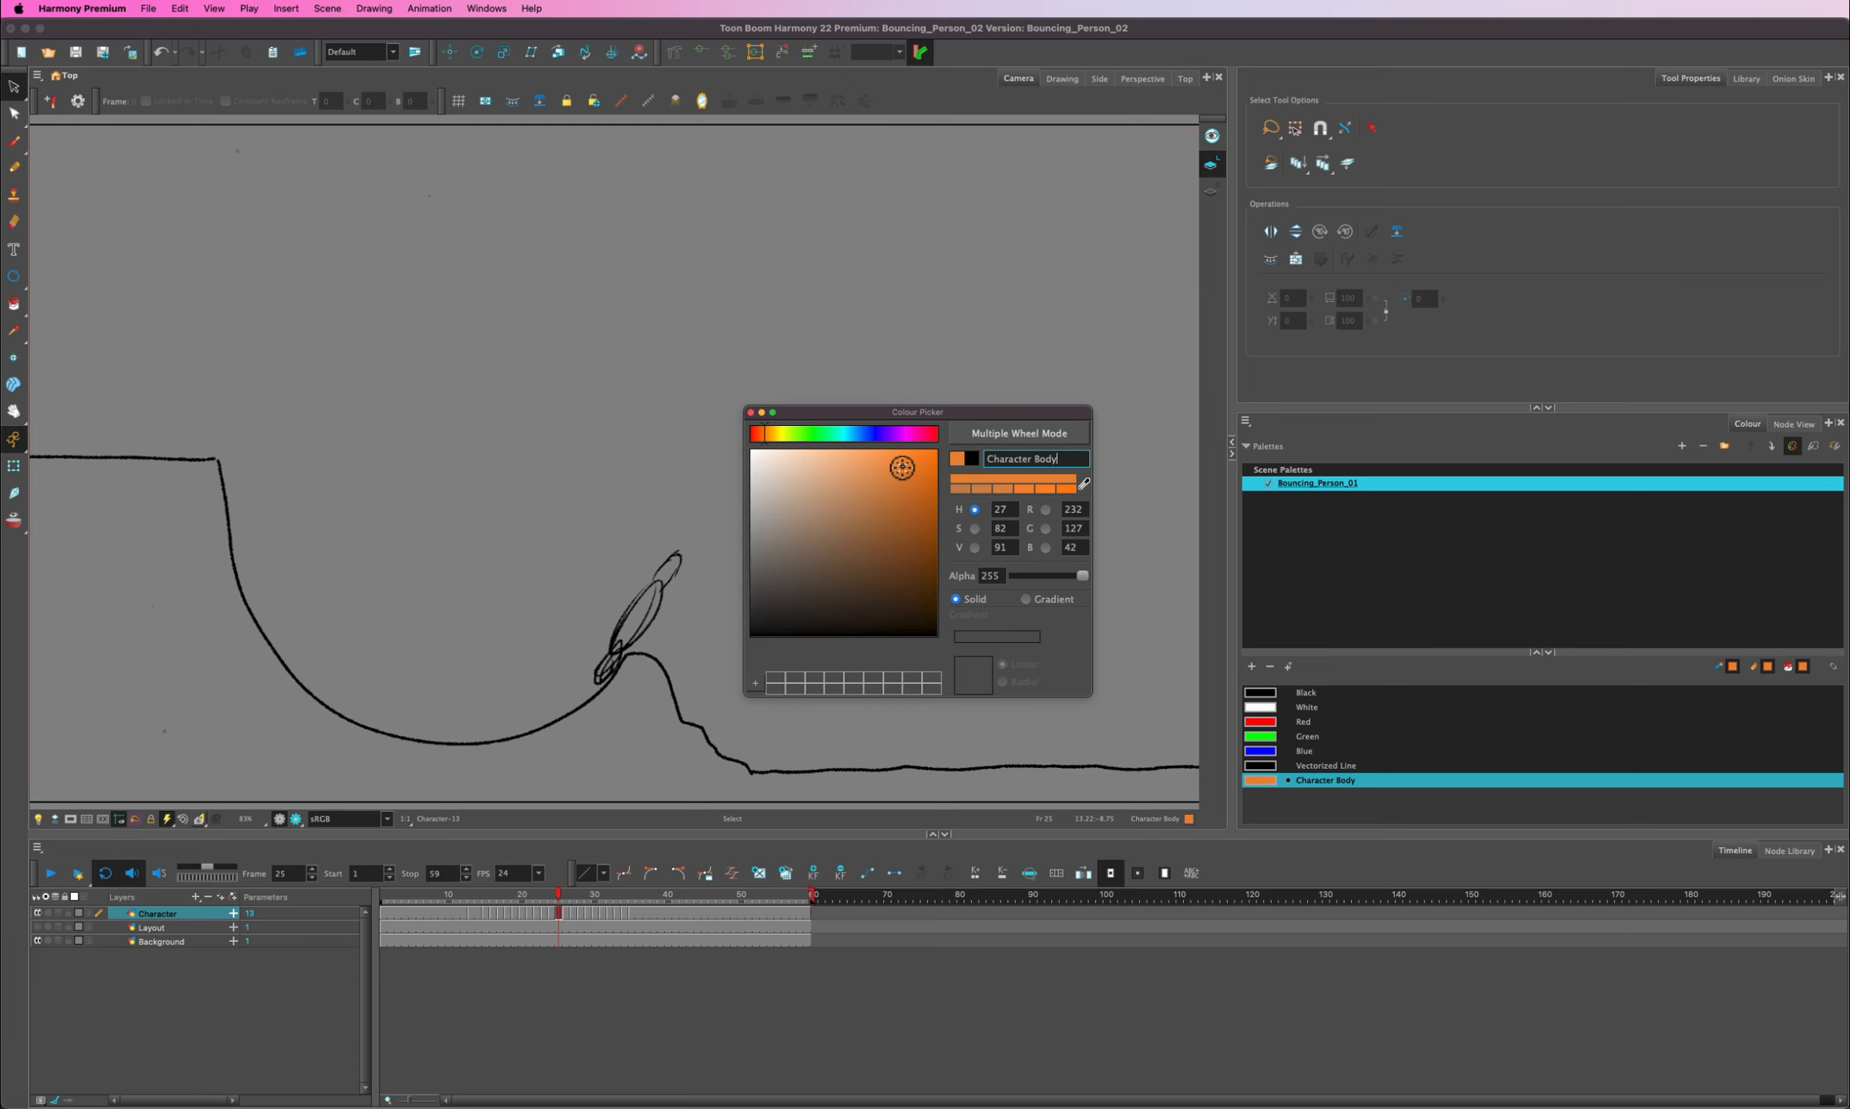
left_click(751, 413)
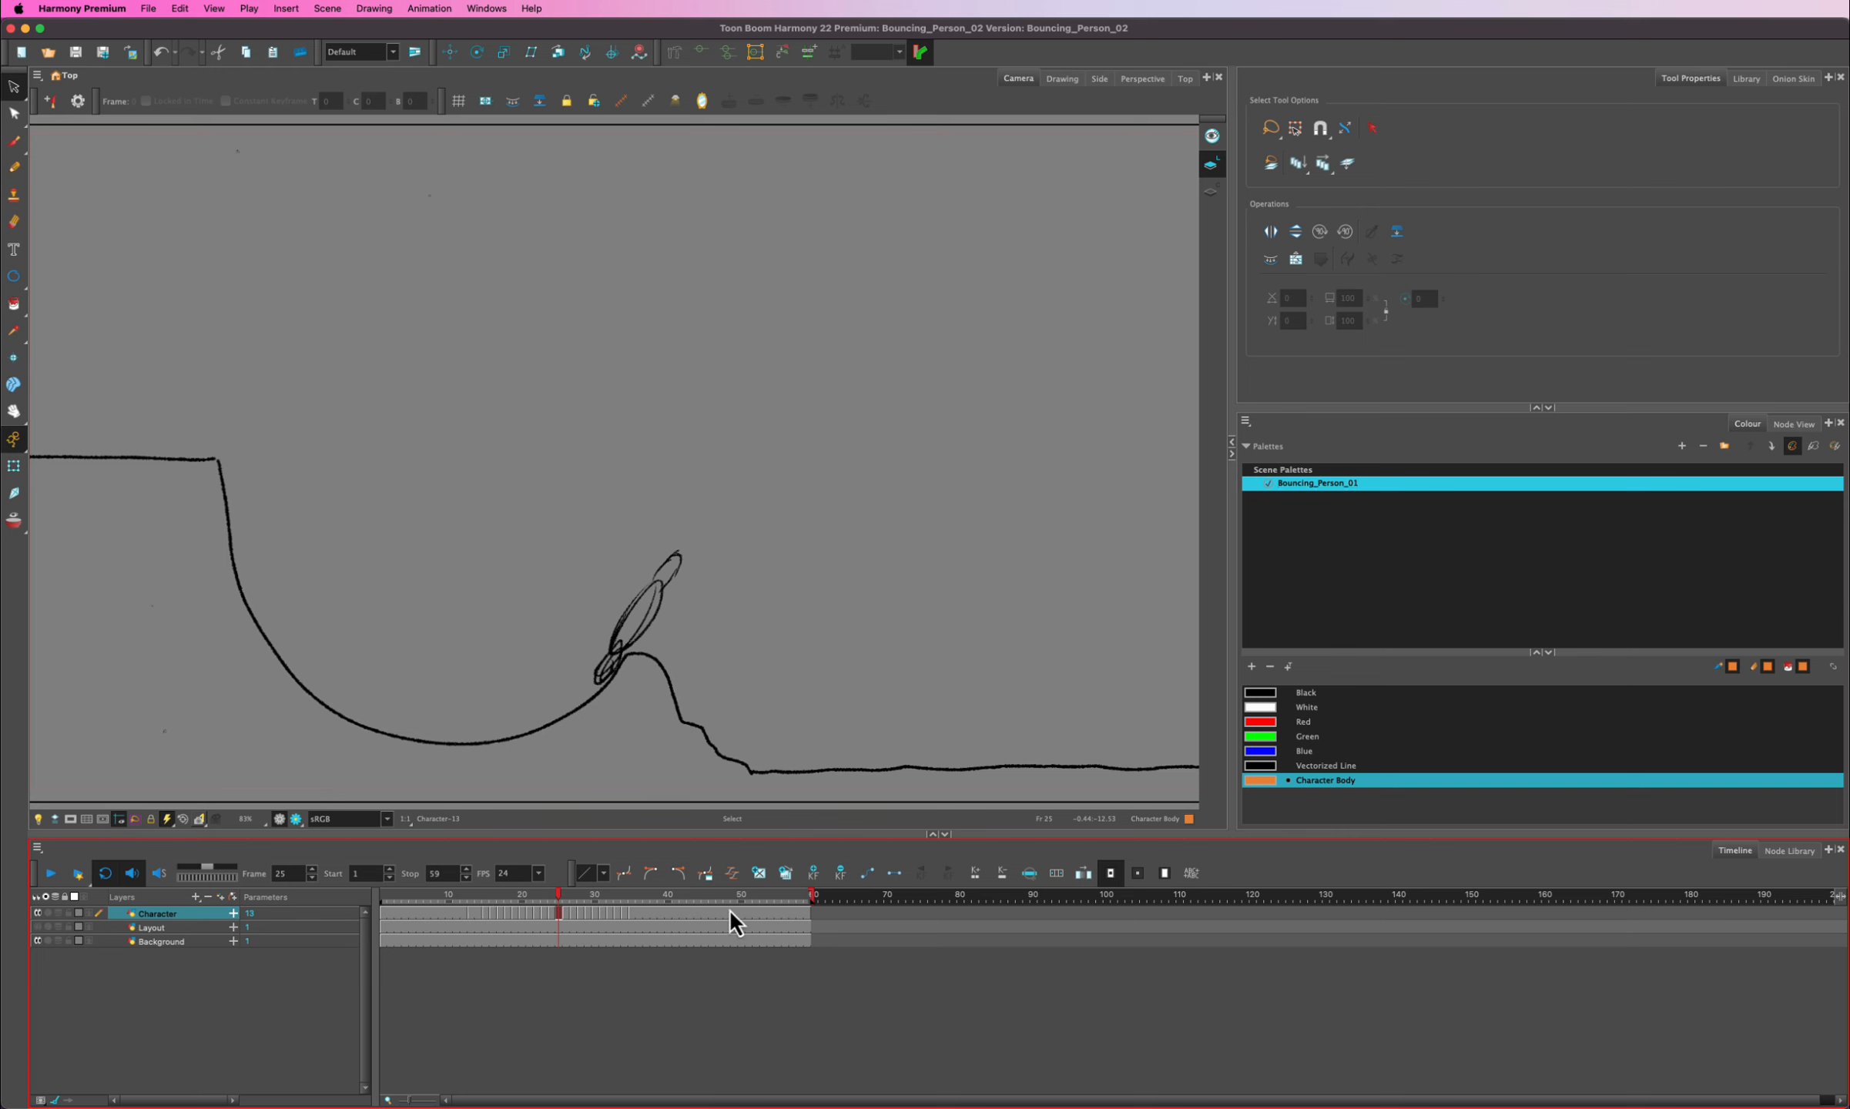
- Turn on the onion skin, widen its range over the whole character motion, and check the drawings with the Background layer briefly hidden
left_click(14, 523)
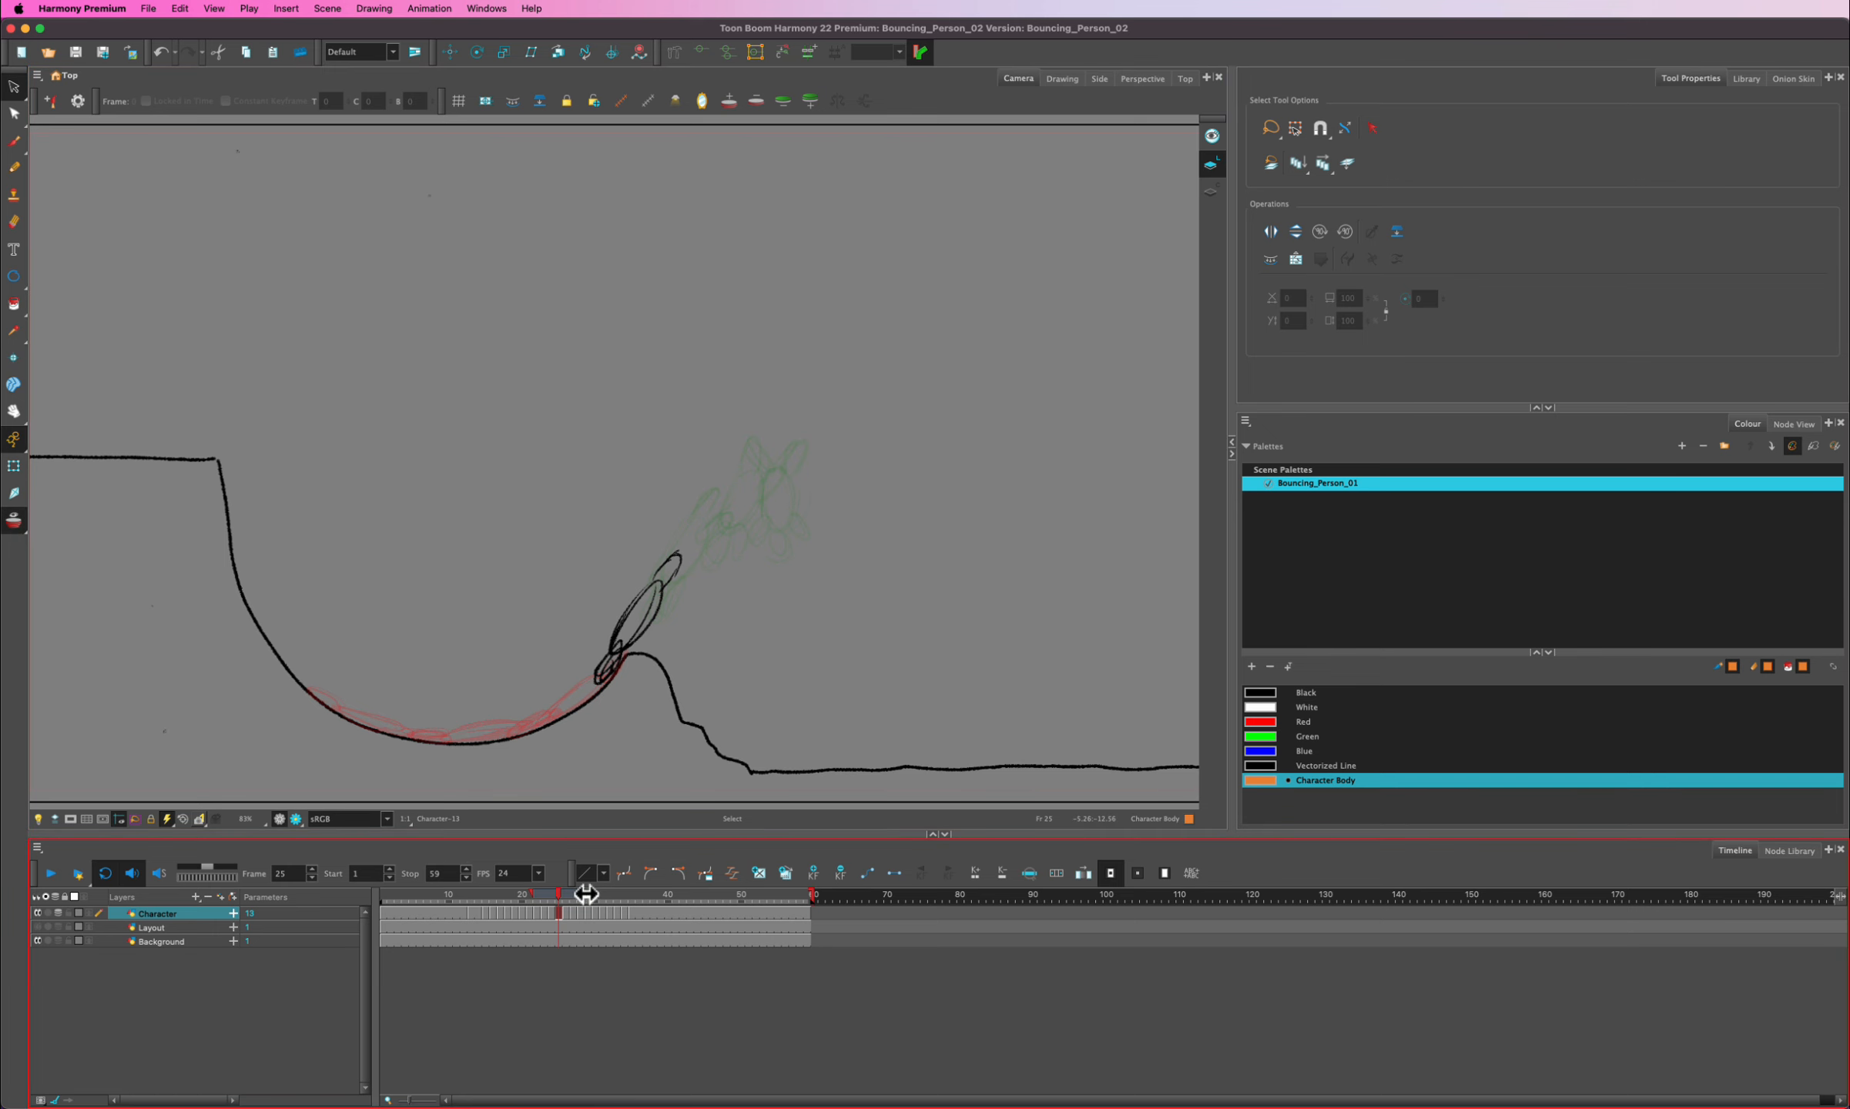
left_click_drag(585, 895, 635, 898)
mouse_move(540, 900)
left_mouse_down()
mouse_move(490, 895)
mouse_move(556, 896)
mouse_move(459, 894)
left_mouse_up()
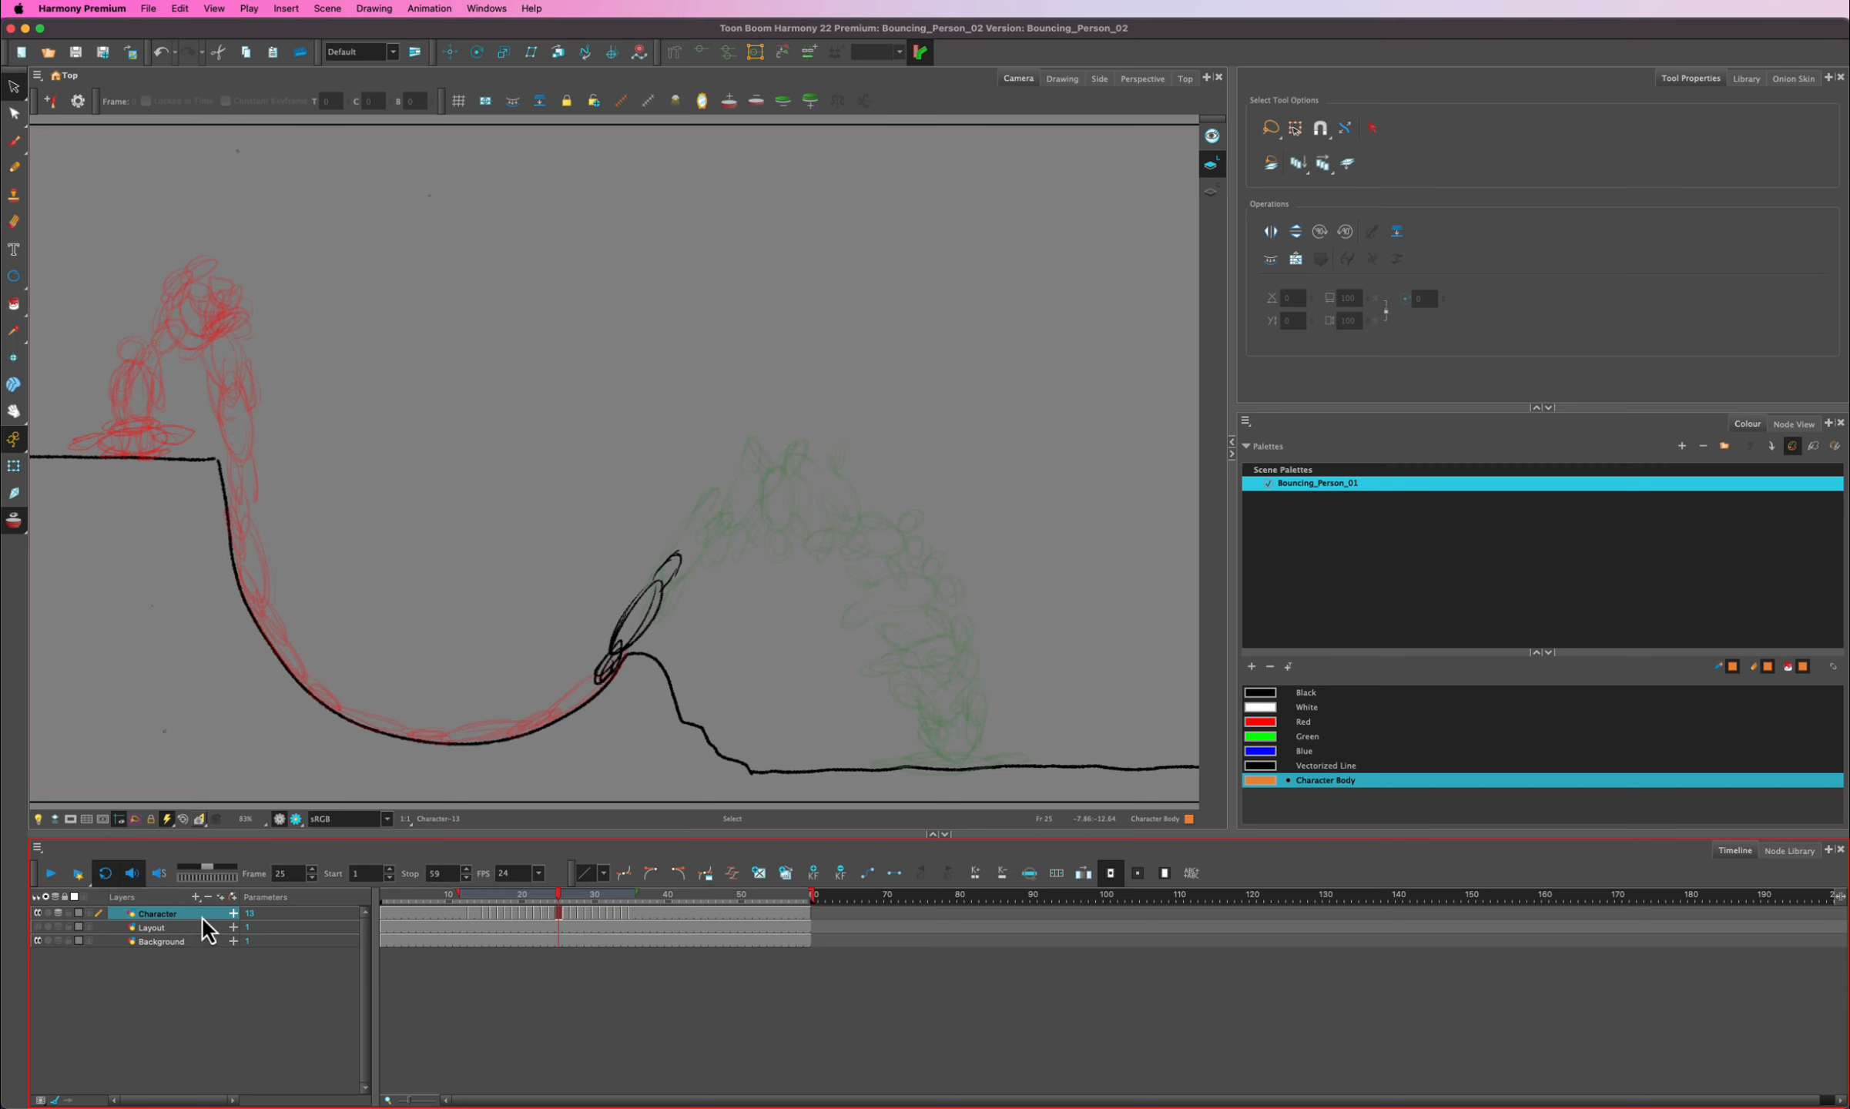
left_click(38, 941)
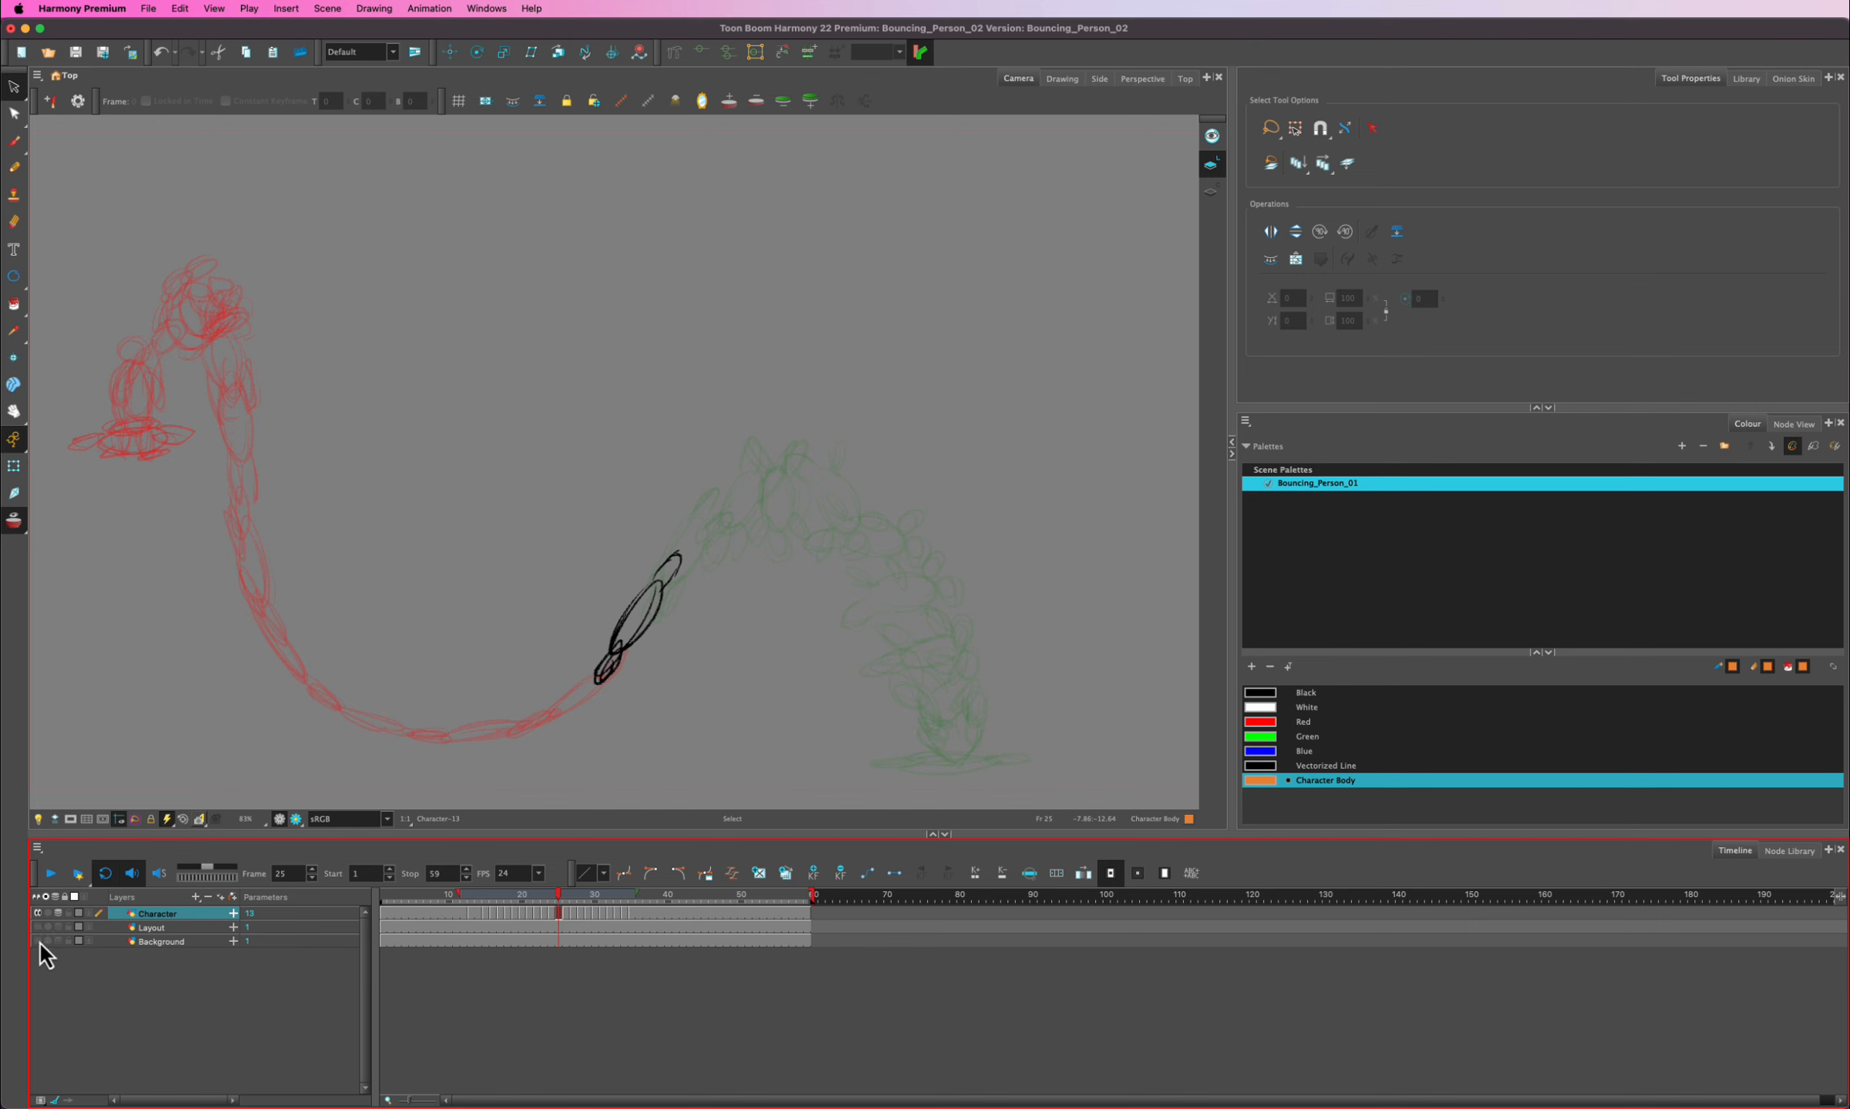
left_click(38, 942)
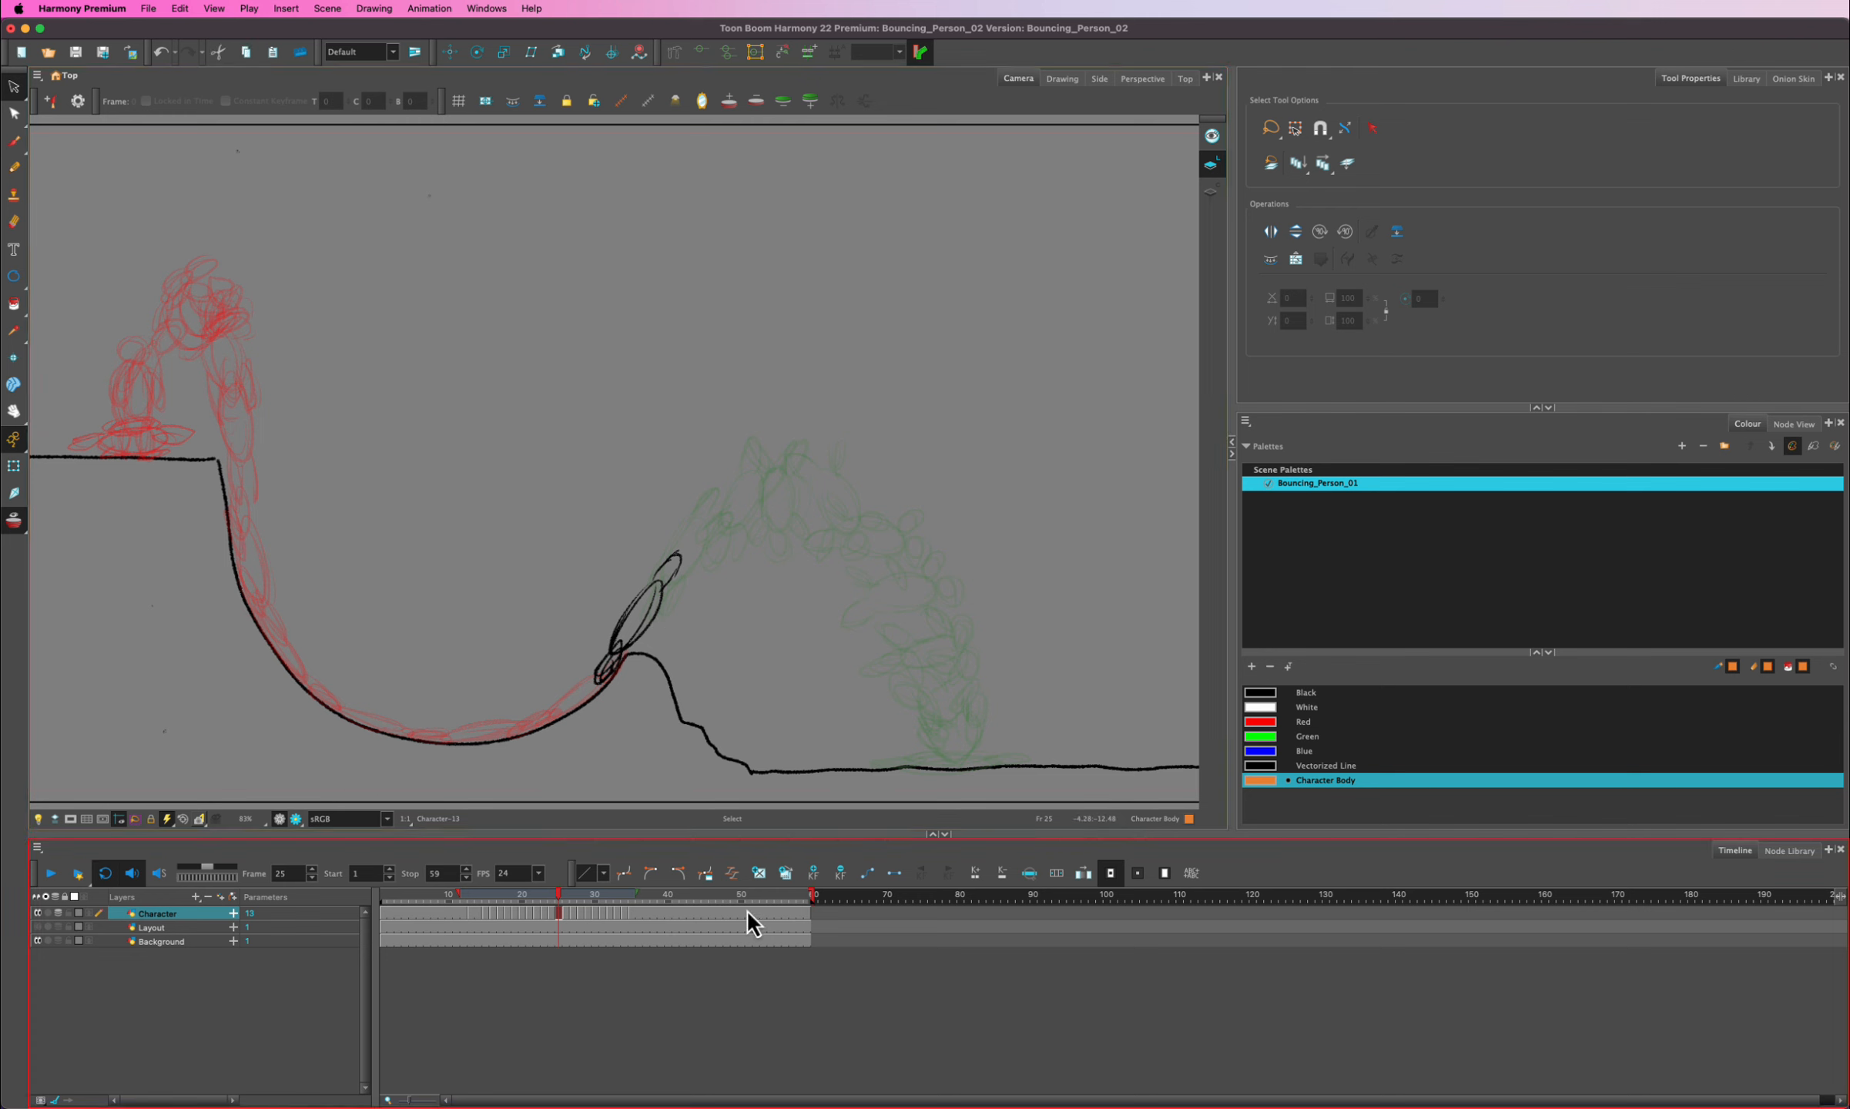
- Select the character drawings on all frames, create Colour Art from their Line Art, and turn off the onion skin
left_click(1323, 164)
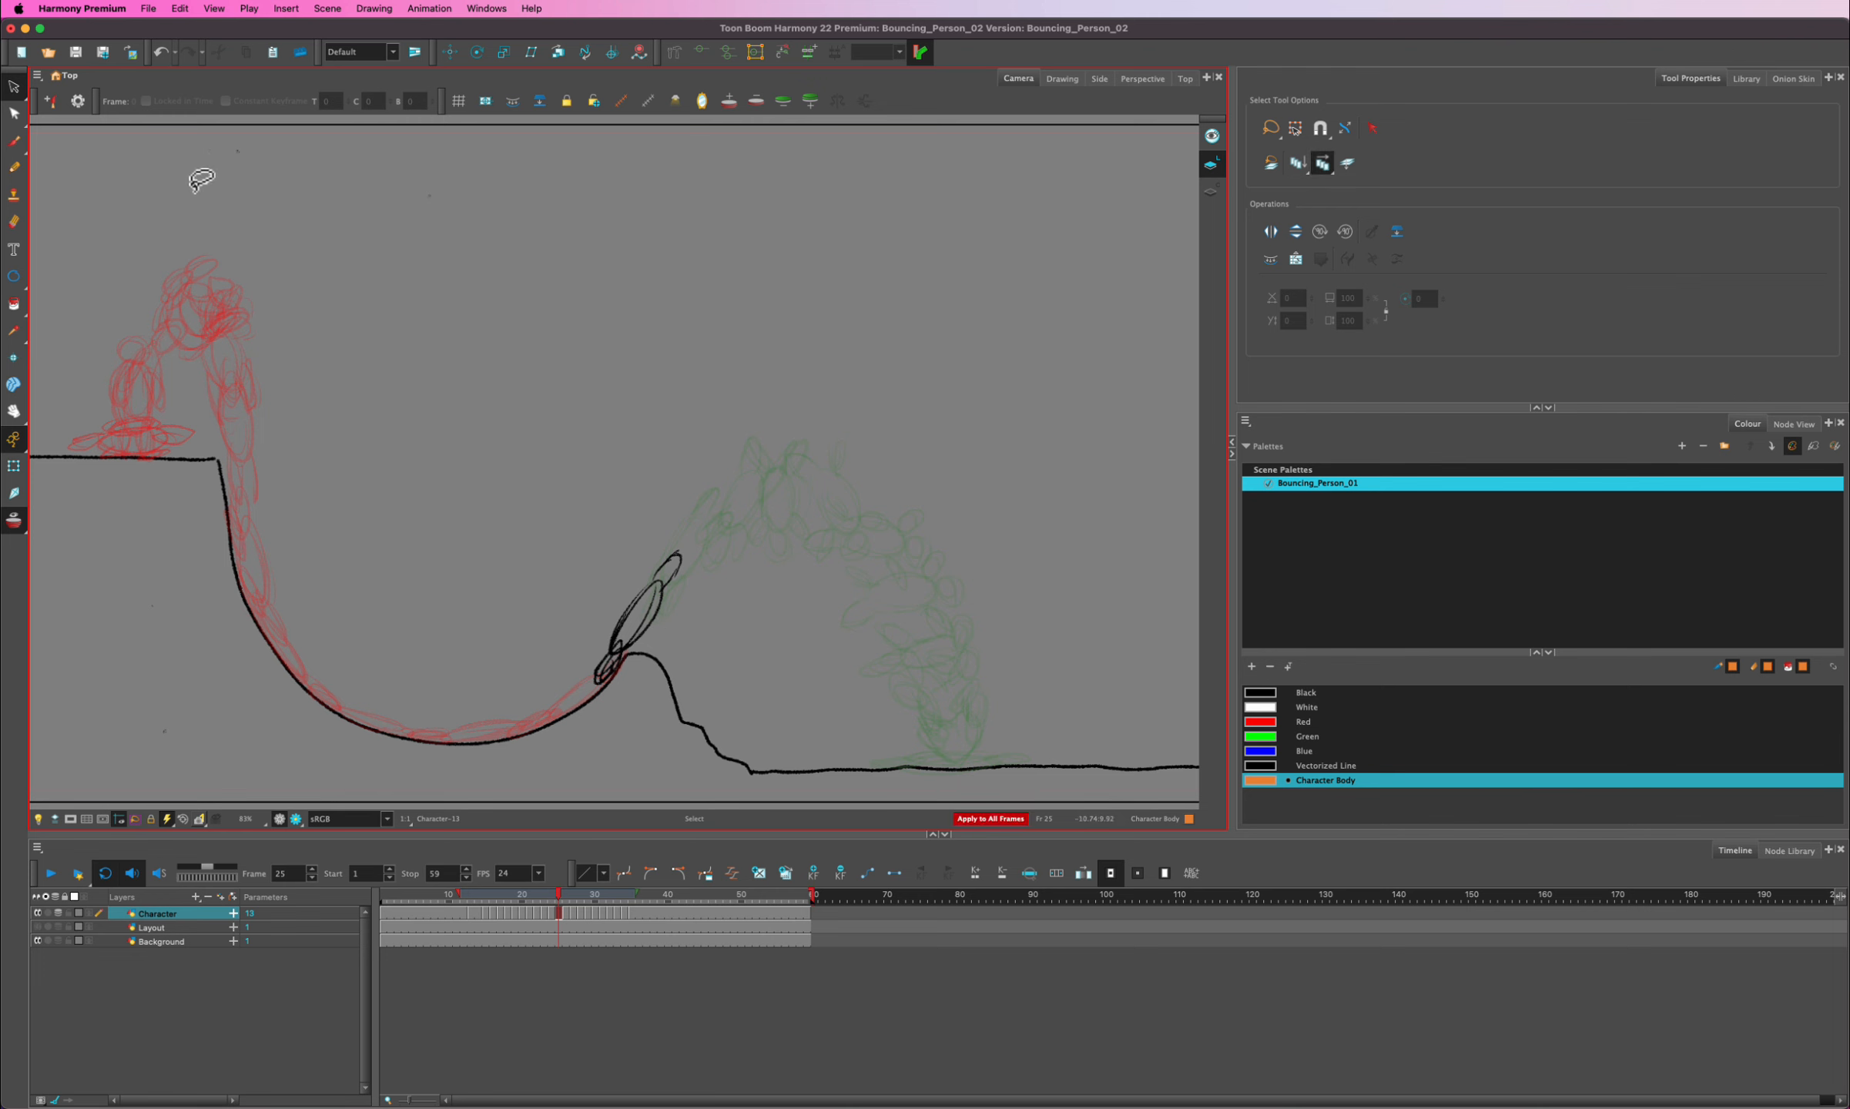
mouse_move(176, 189)
left_mouse_down()
mouse_move(75, 268)
mouse_move(61, 323)
mouse_move(89, 587)
mouse_move(154, 644)
mouse_move(412, 757)
mouse_move(730, 773)
mouse_move(887, 806)
mouse_move(1059, 779)
mouse_move(1026, 562)
mouse_move(867, 374)
mouse_move(648, 188)
mouse_move(505, 150)
left_mouse_up()
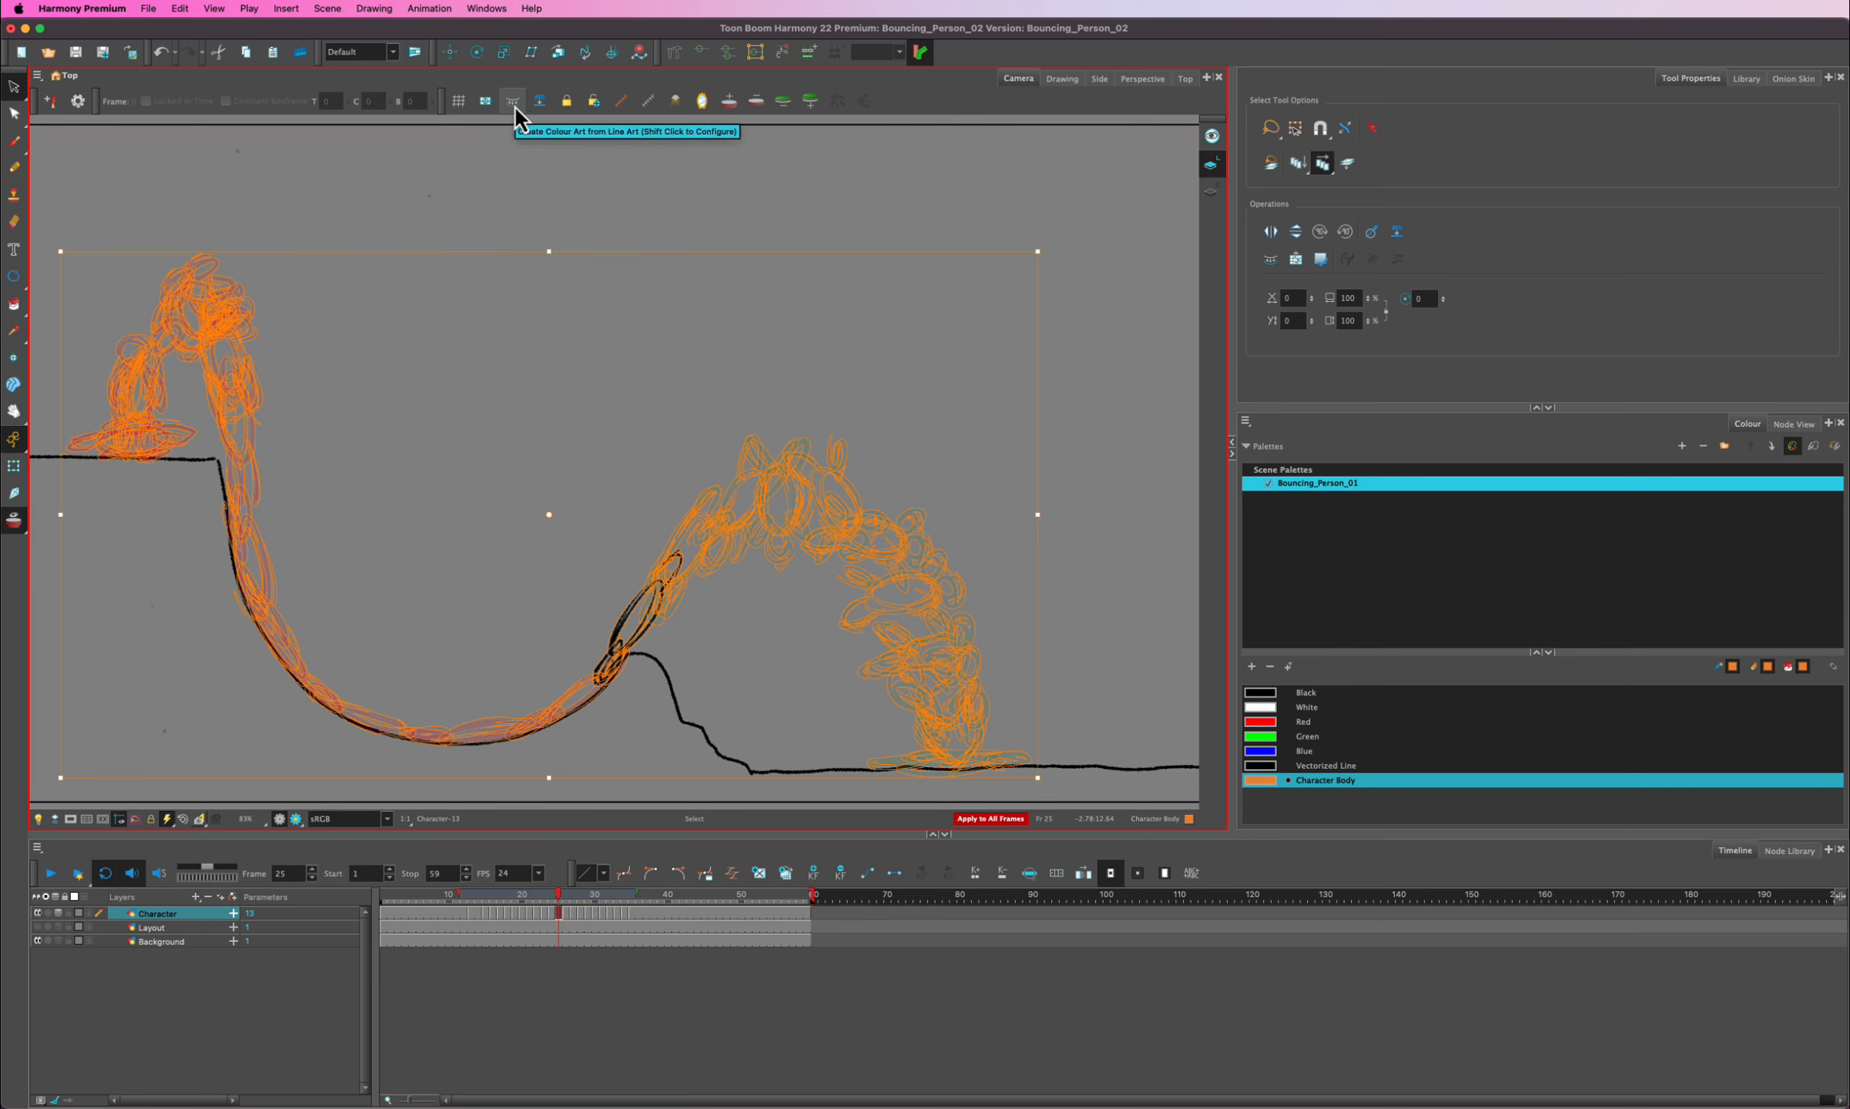
left_click(513, 104)
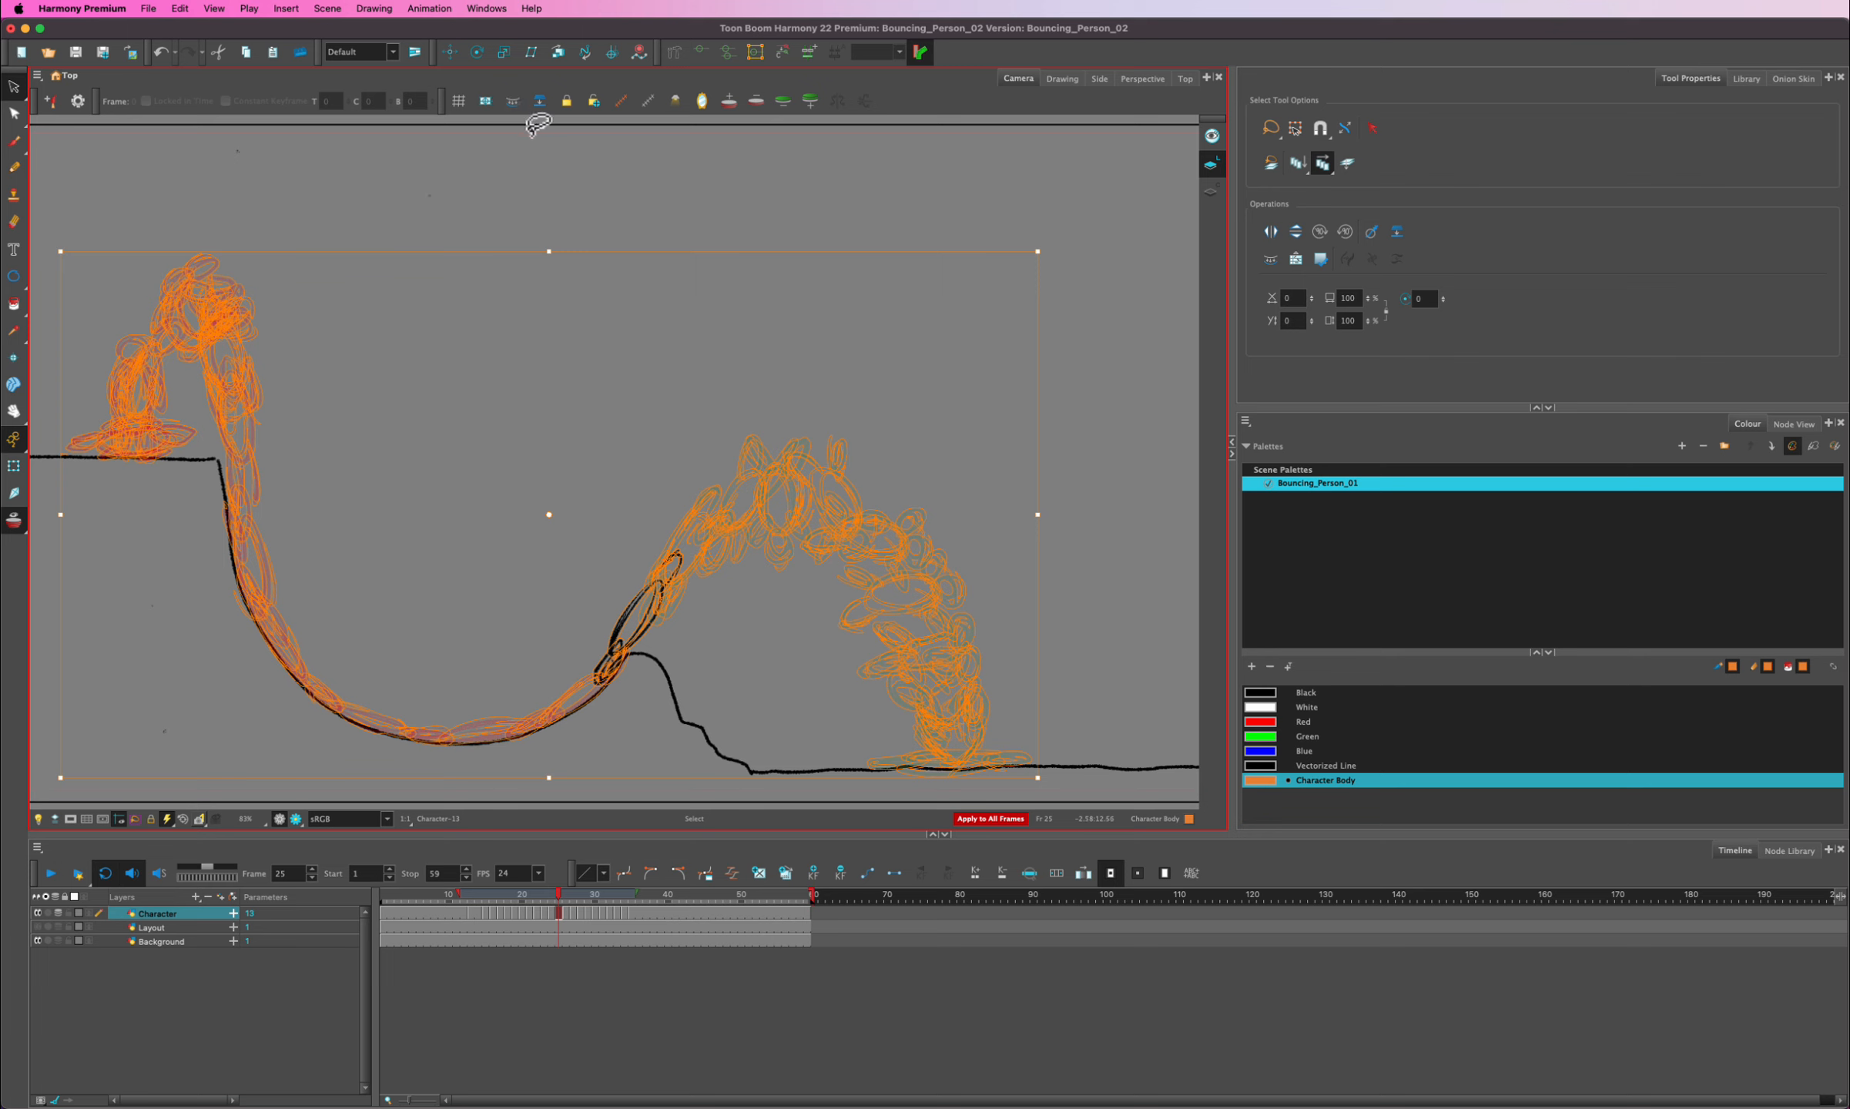
left_click(541, 148)
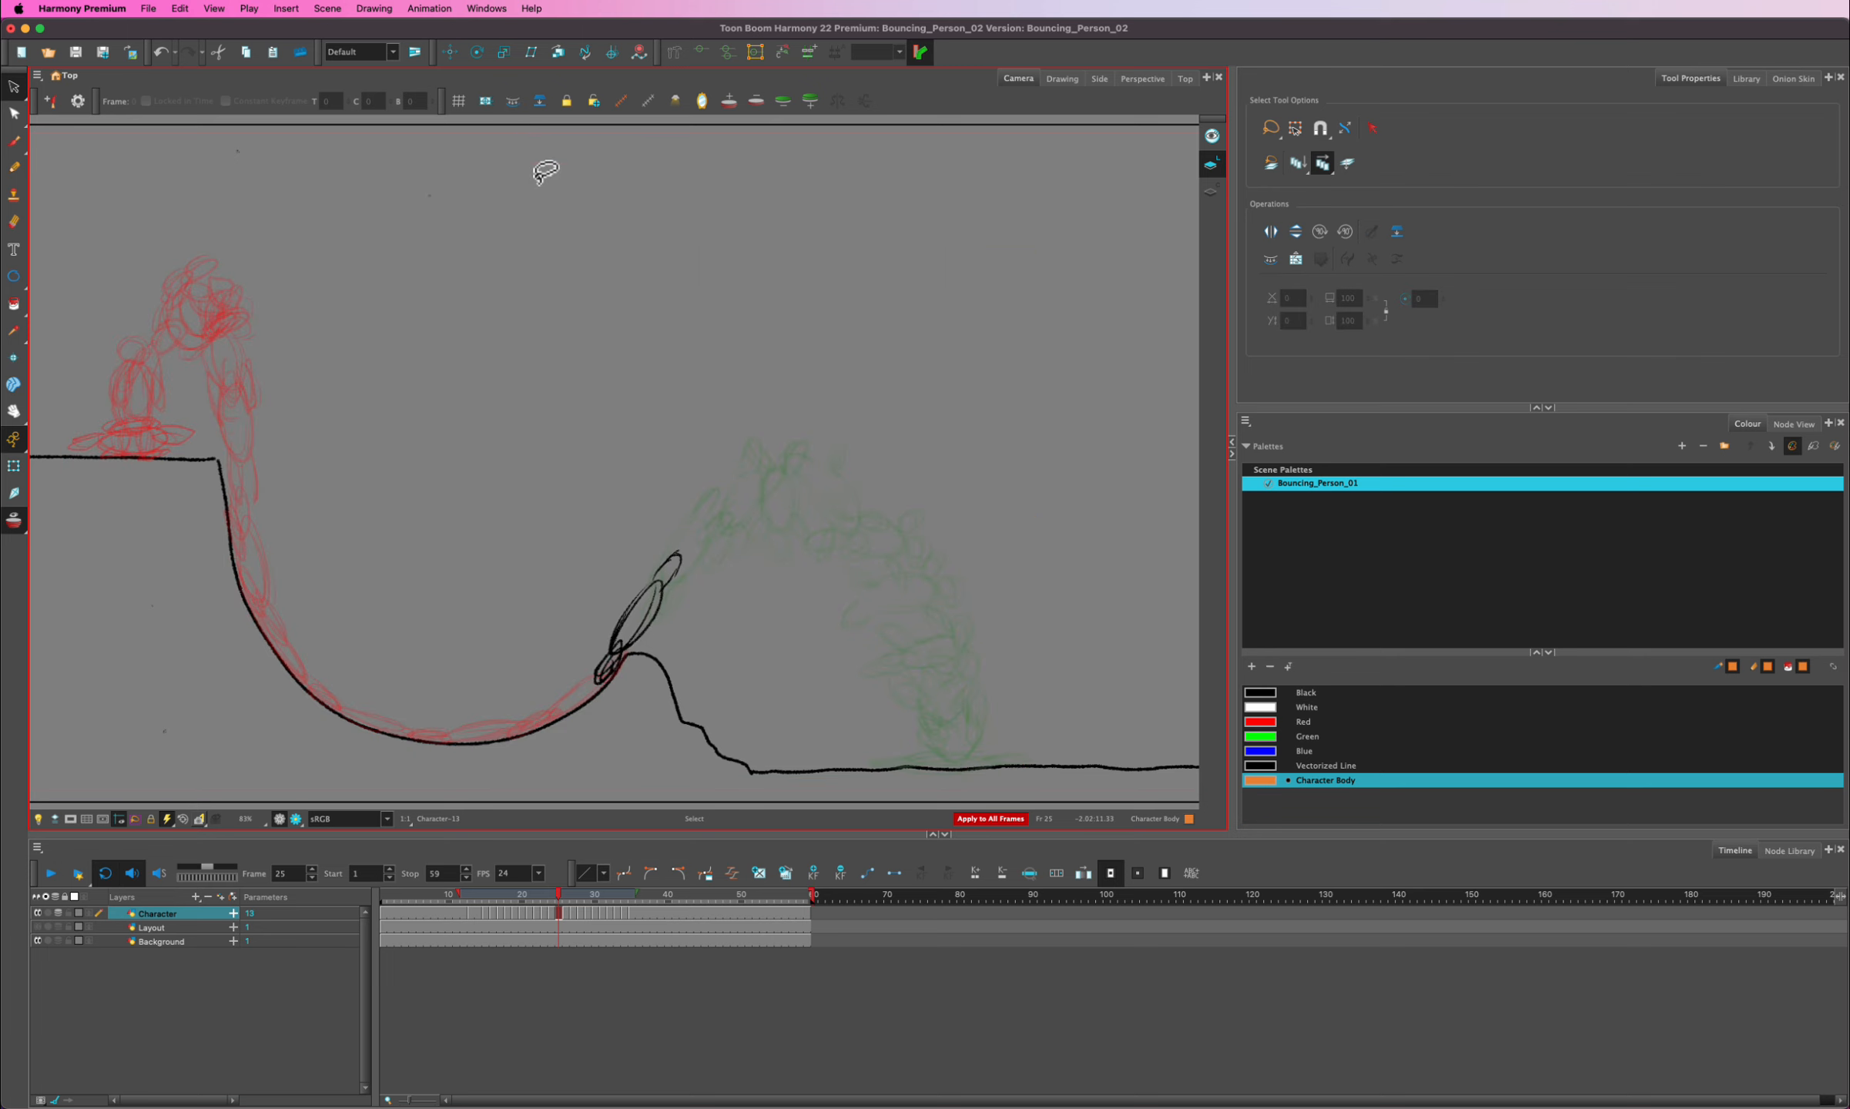
left_click(14, 528)
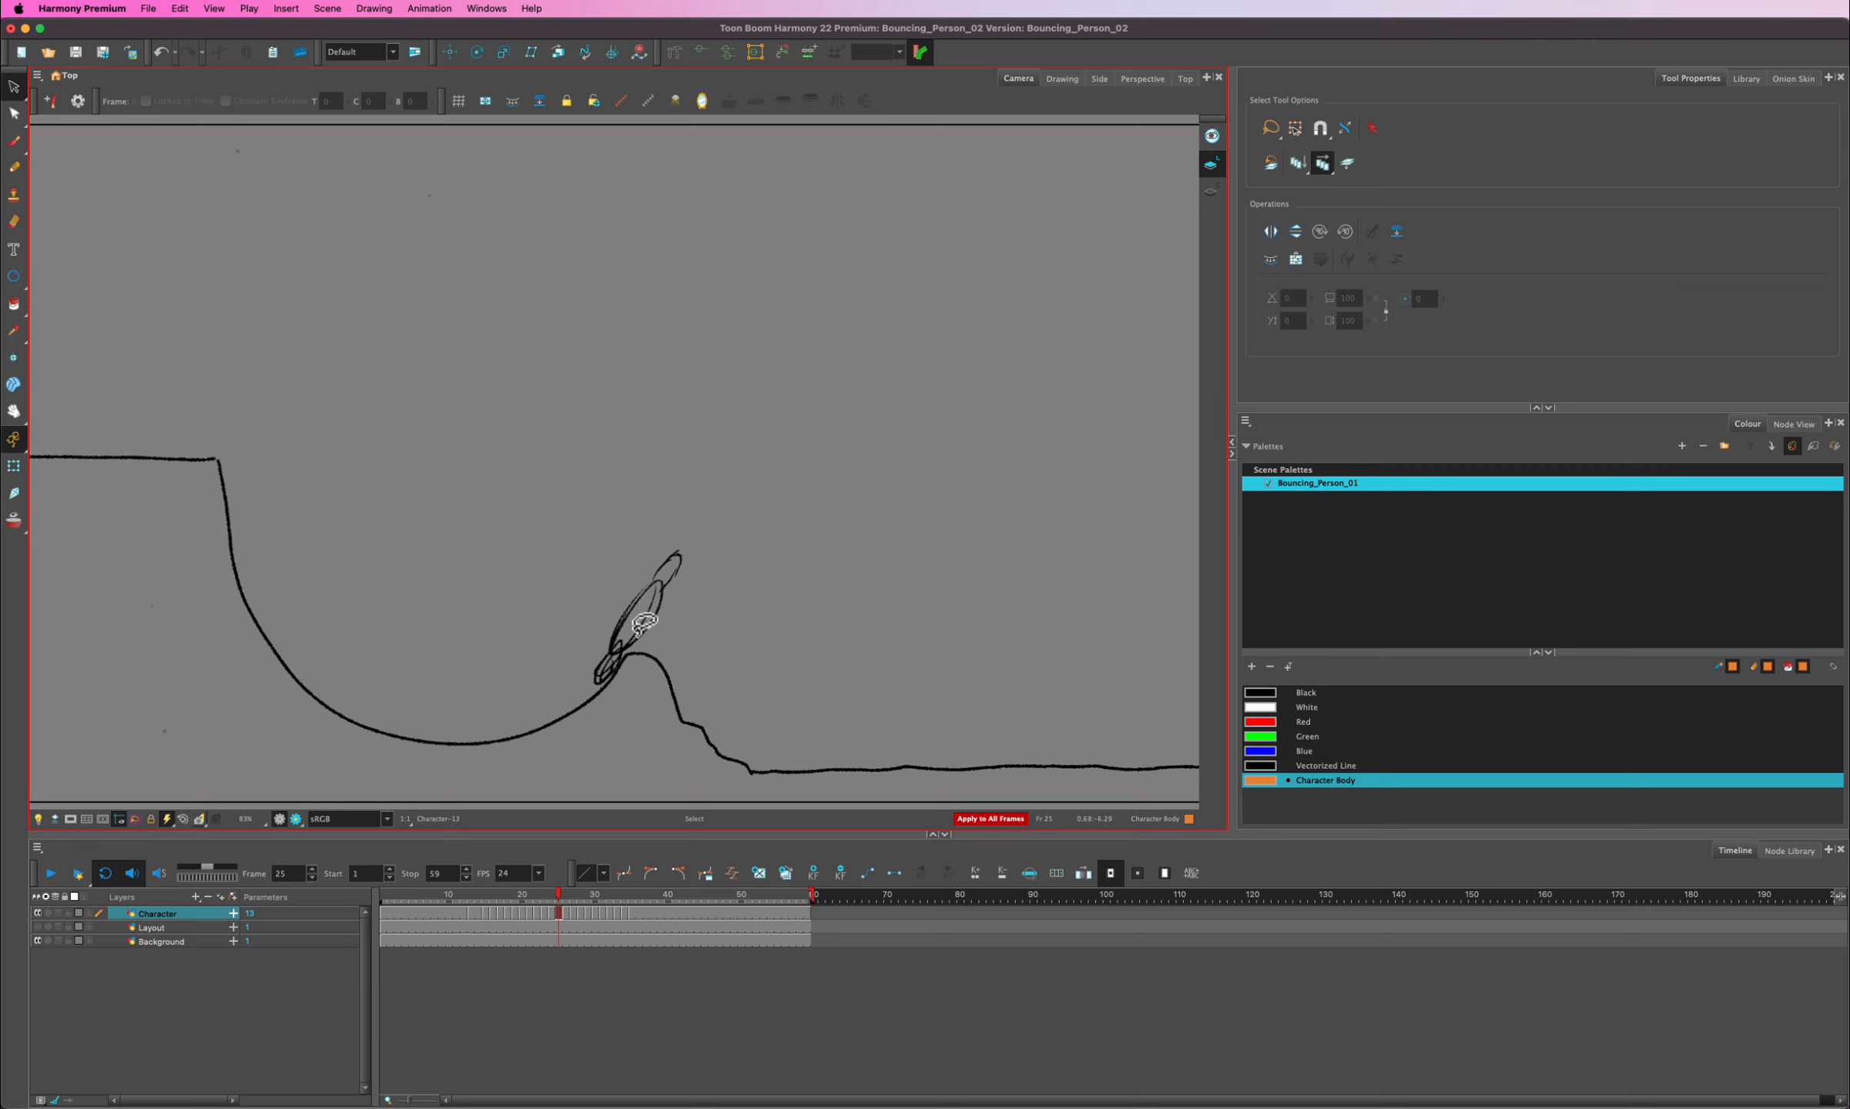
- Compare the art layers of the frame 25 drawing, try filling its uppermost ellipse with Character Body on Line Art, and undo the fill
scroll(644, 622, "up", 5)
scroll(644, 623, "up", 4)
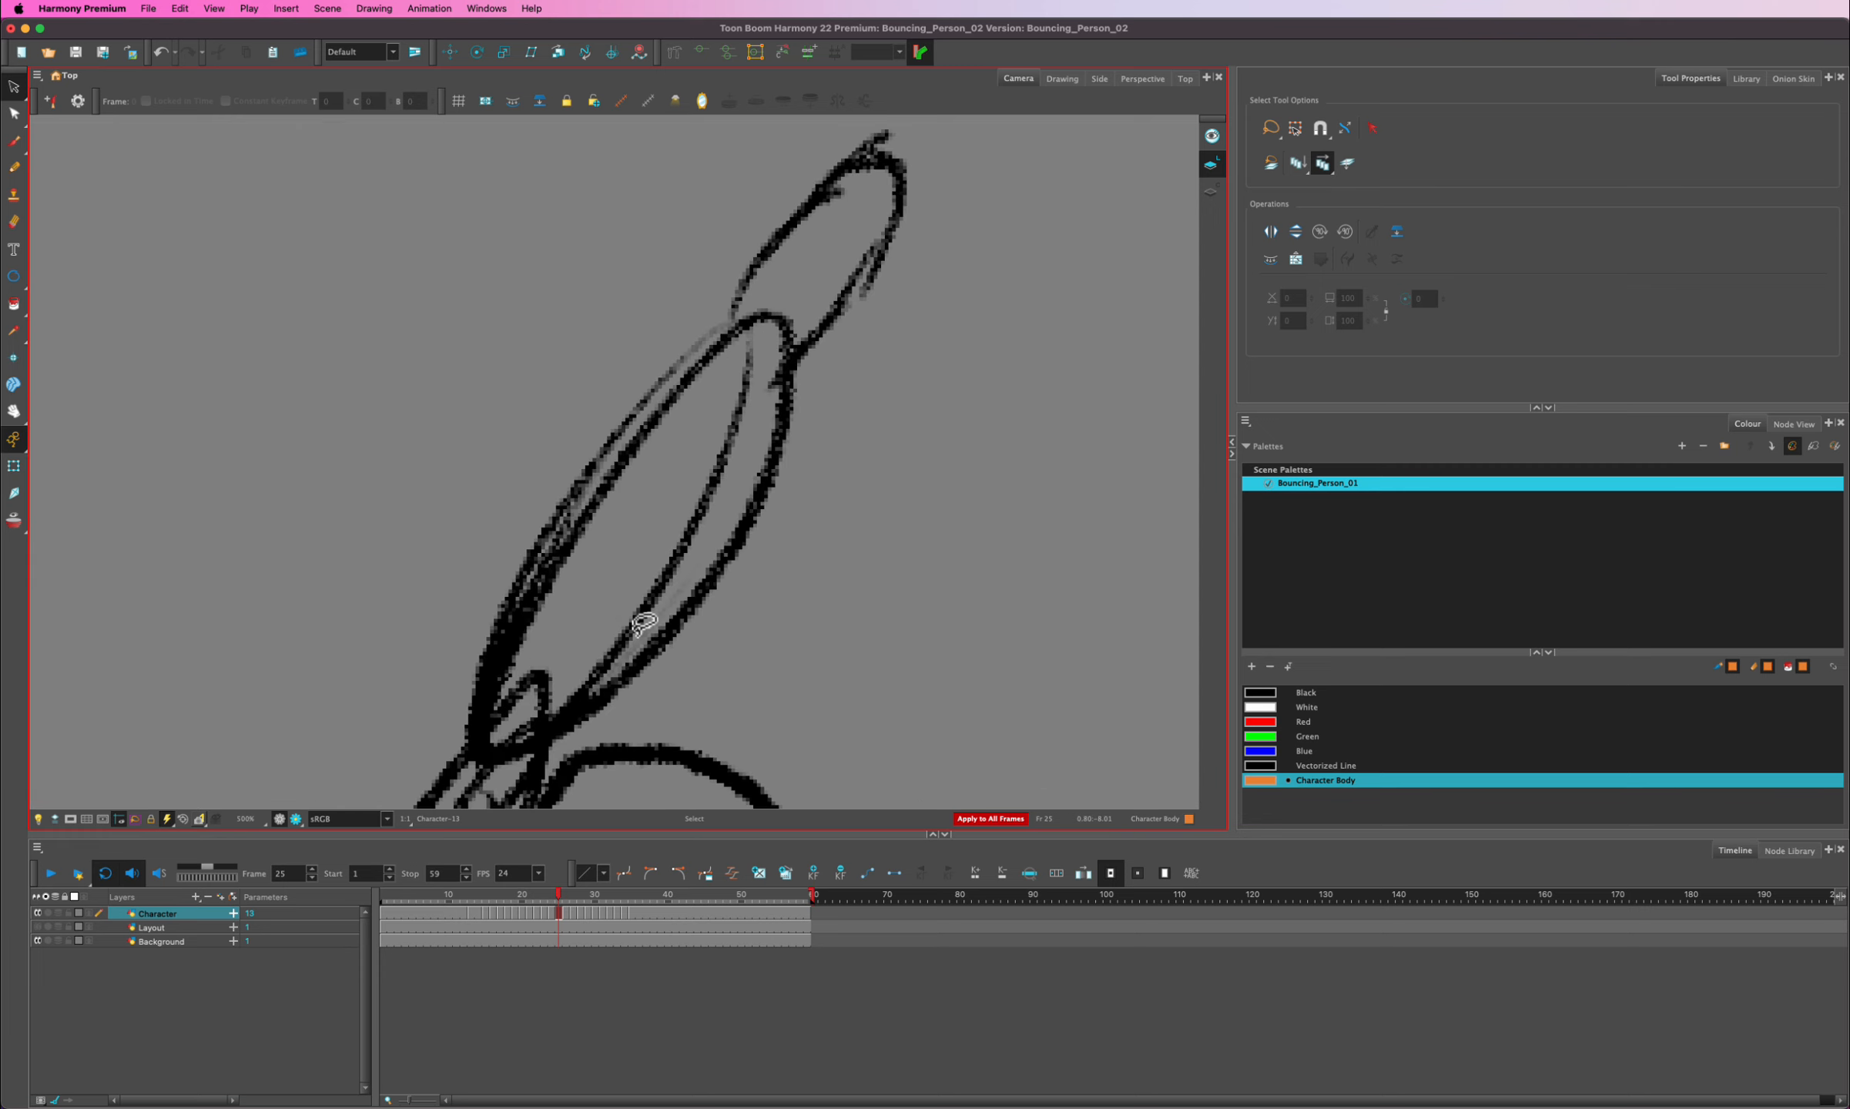
left_click(1214, 196)
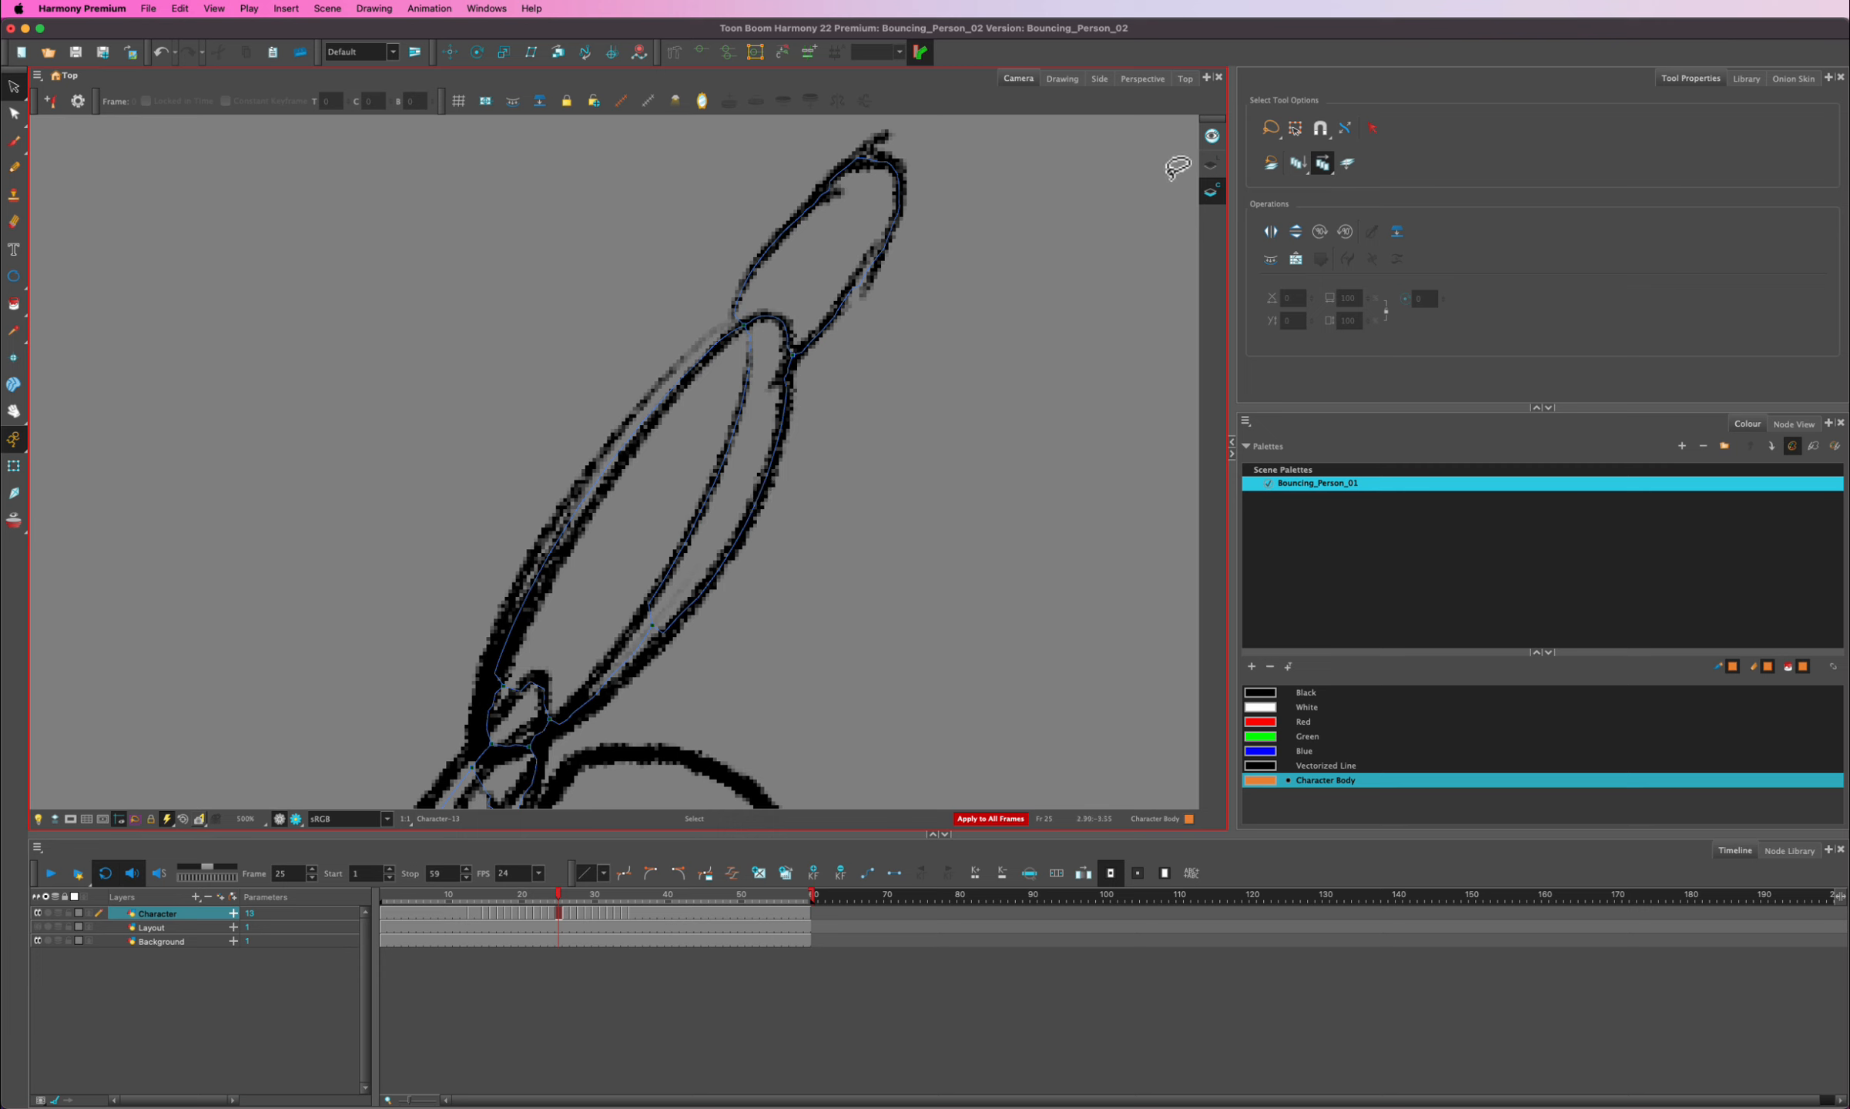
left_click(1211, 164)
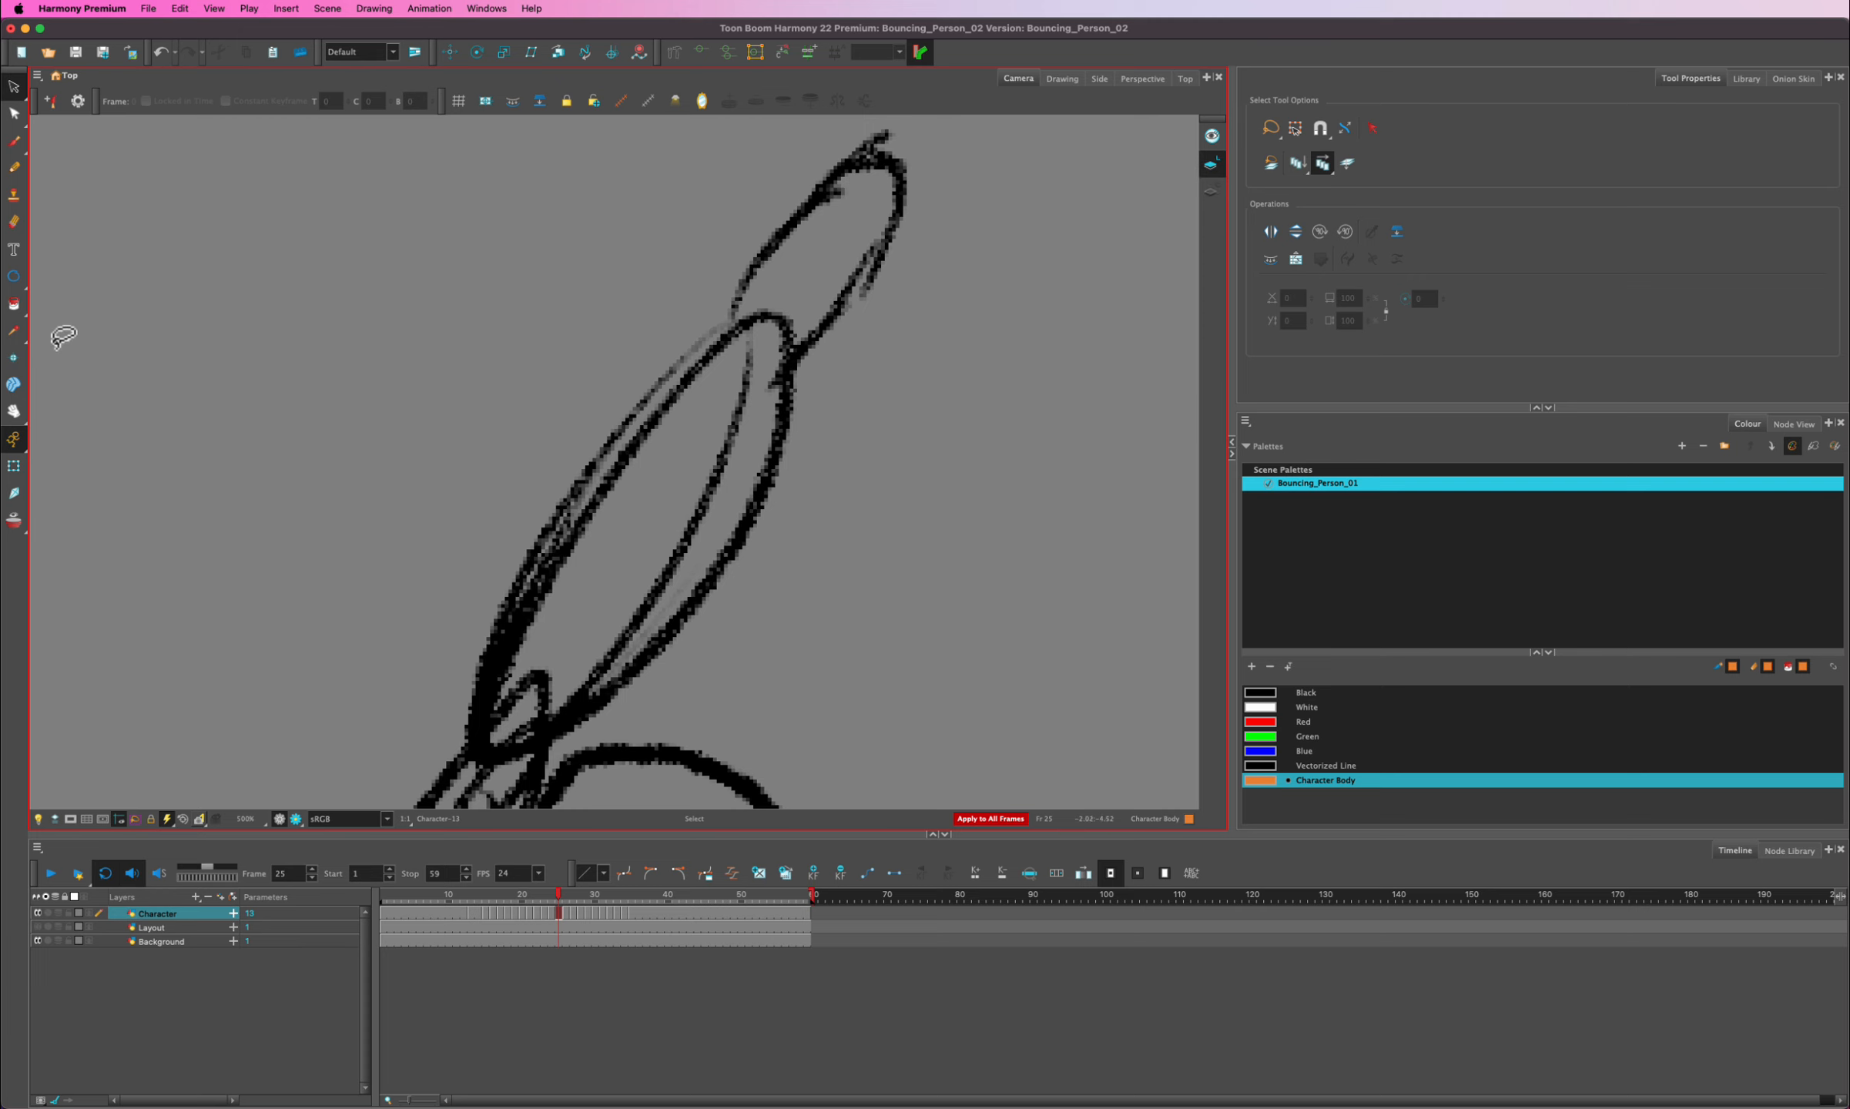
left_click(13, 304)
left_click(805, 261)
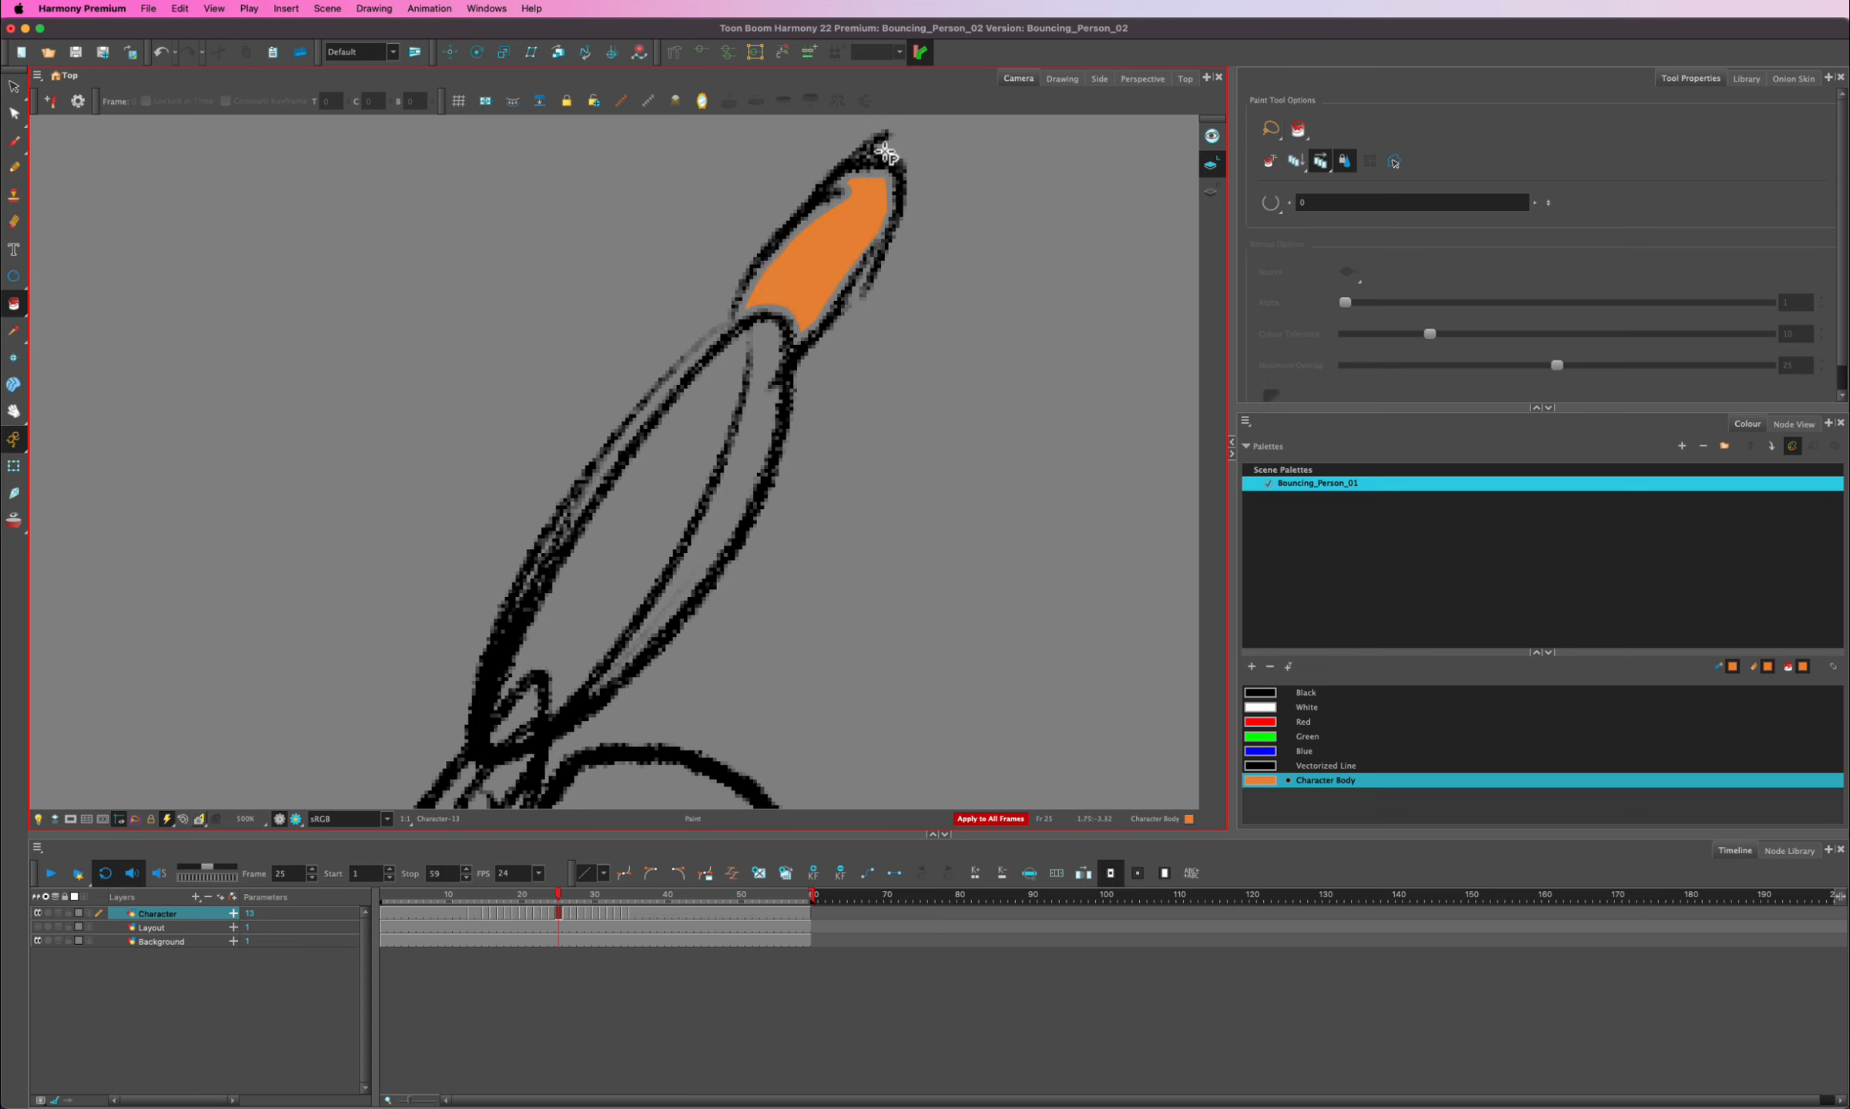
scroll(891, 148, "up", 5)
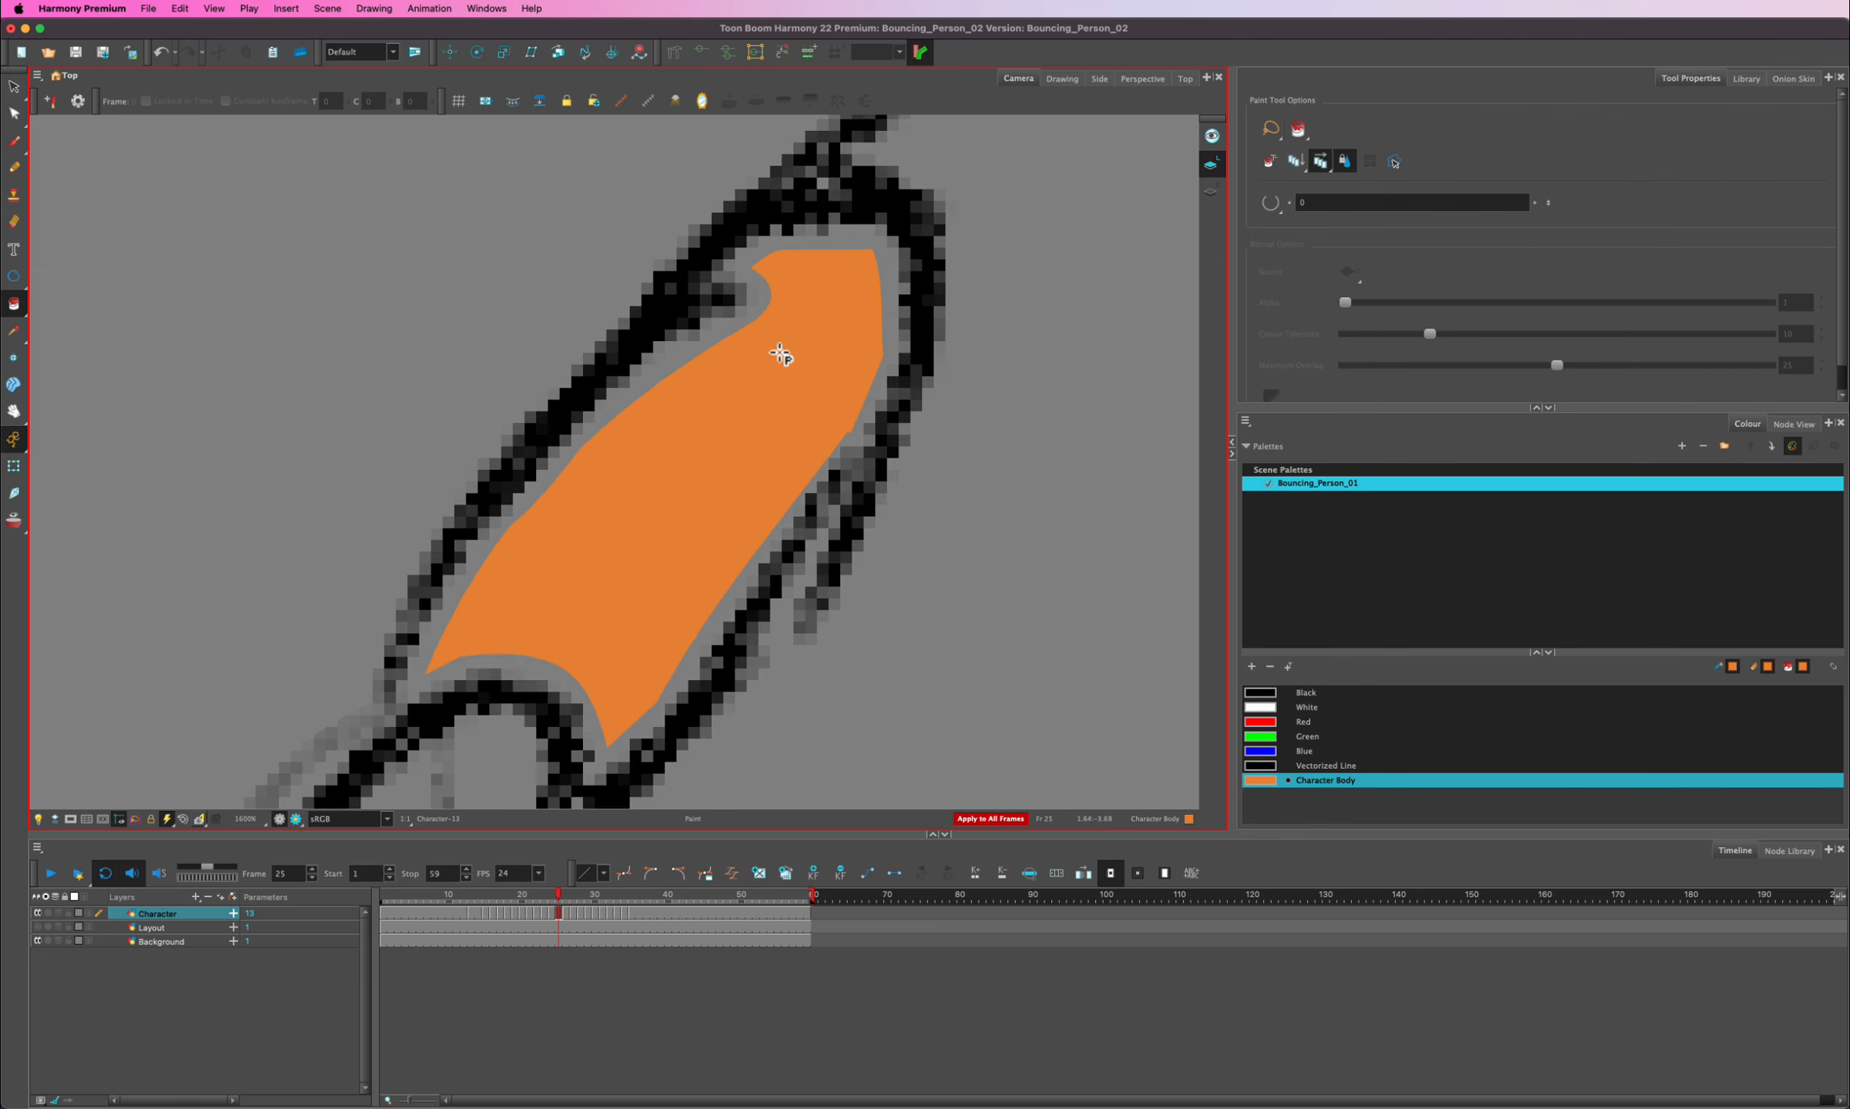
key("super+z")
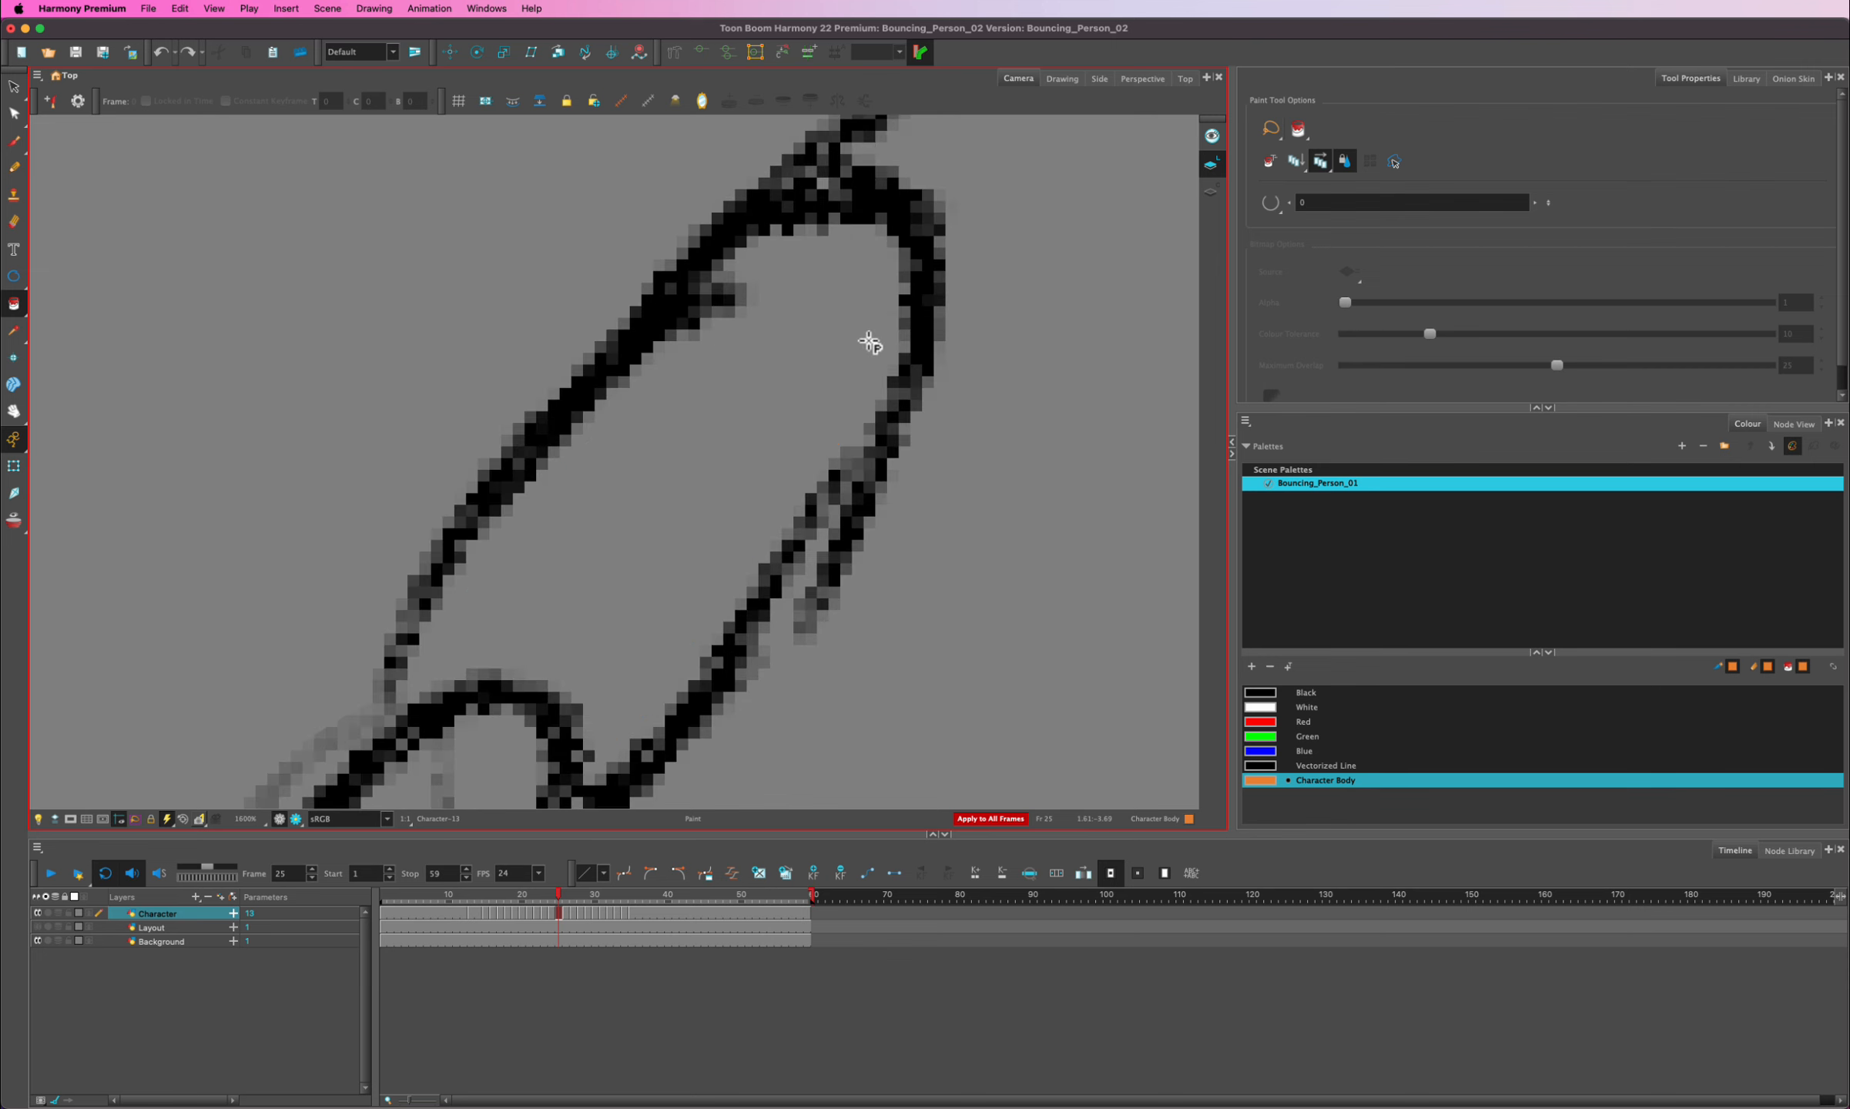
- Switch to the Colour Art layer, try filling the uppermost ellipse with Character Body, and undo the fill
left_click(1211, 191)
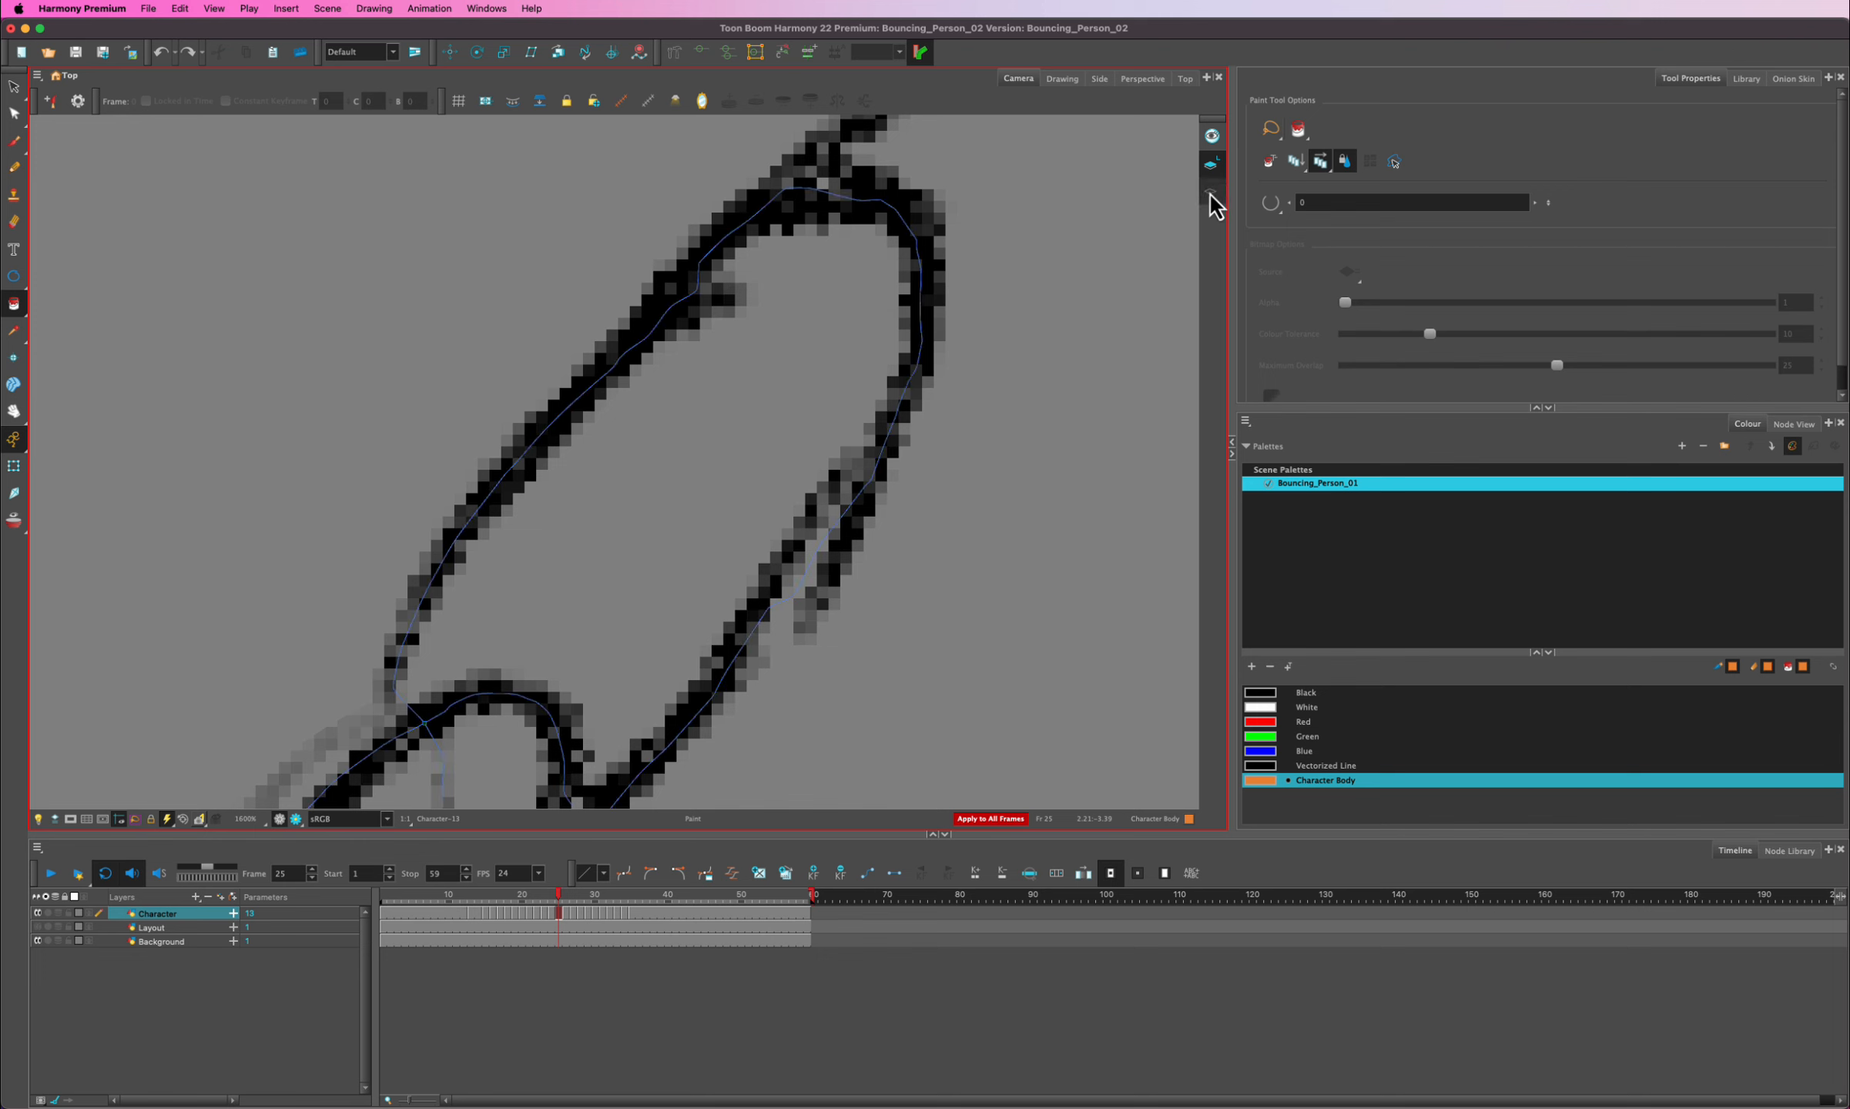
left_click(837, 280)
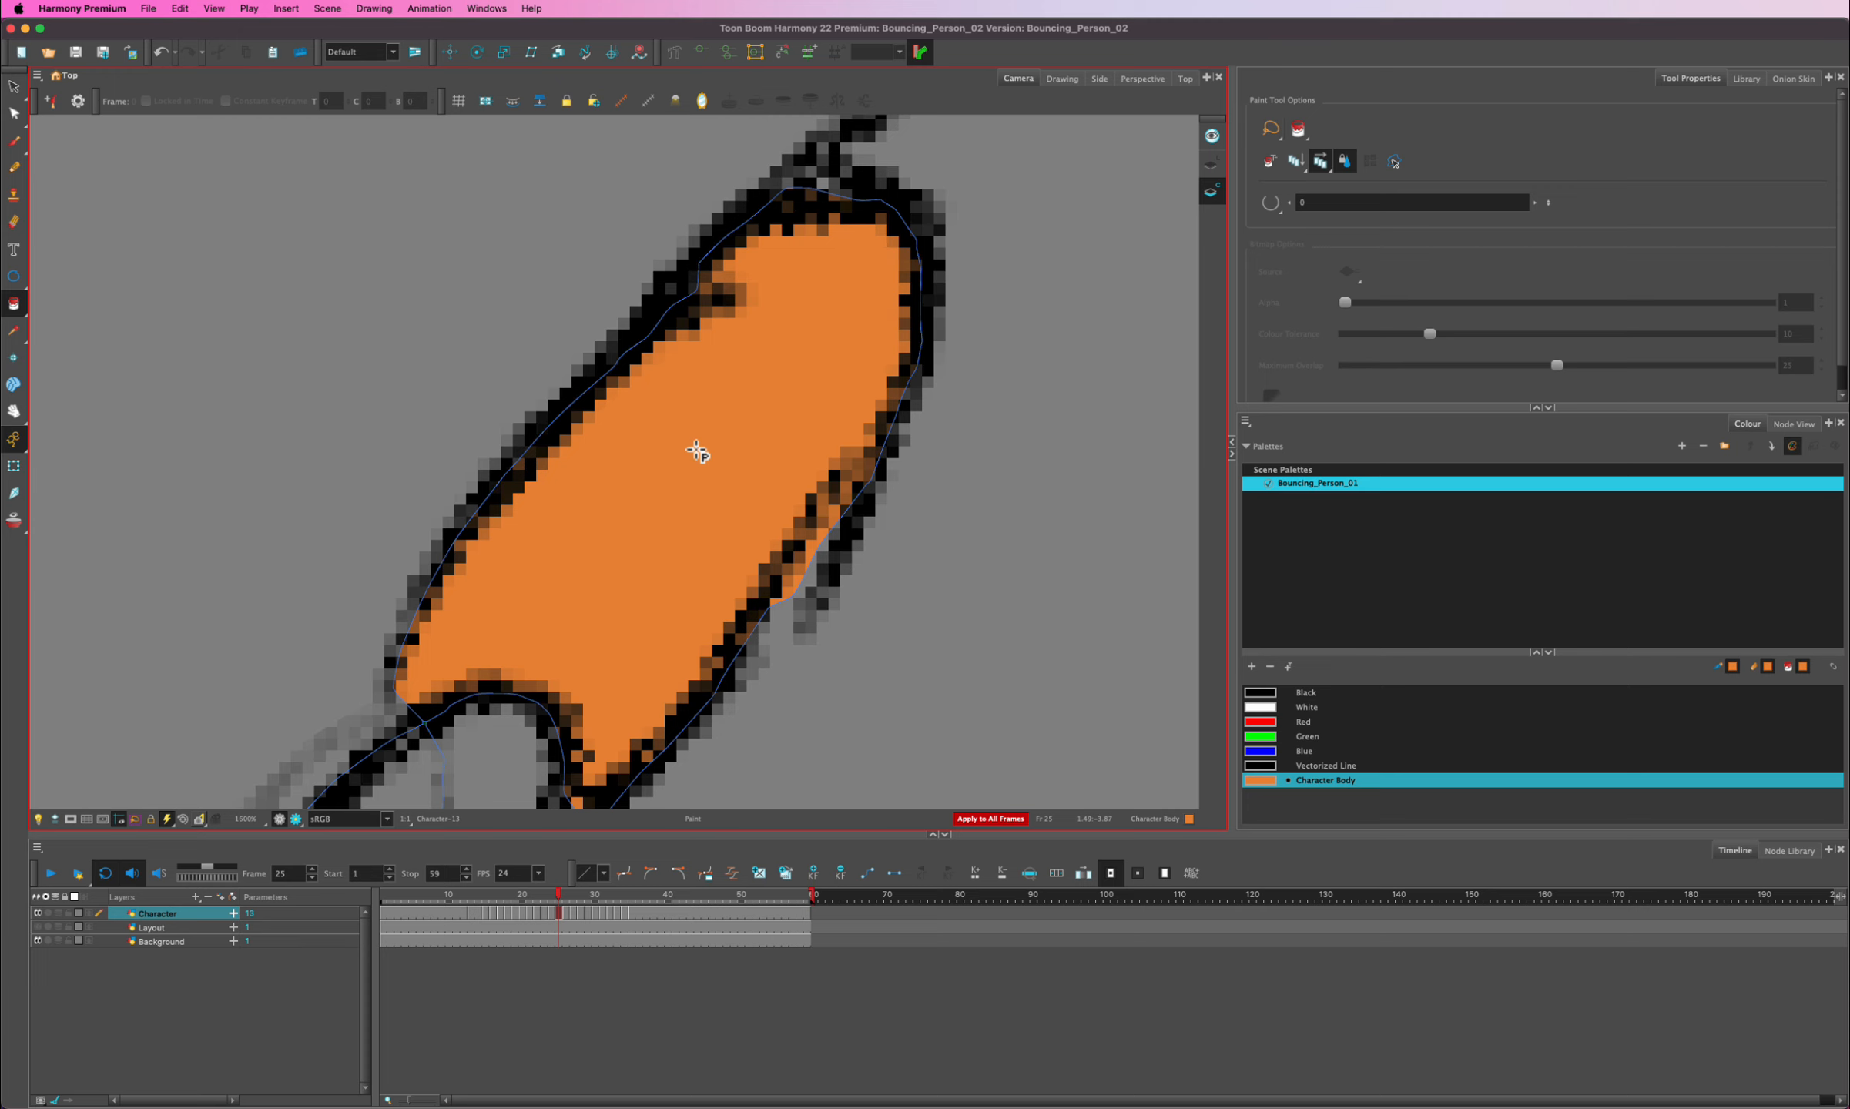
key("super+z")
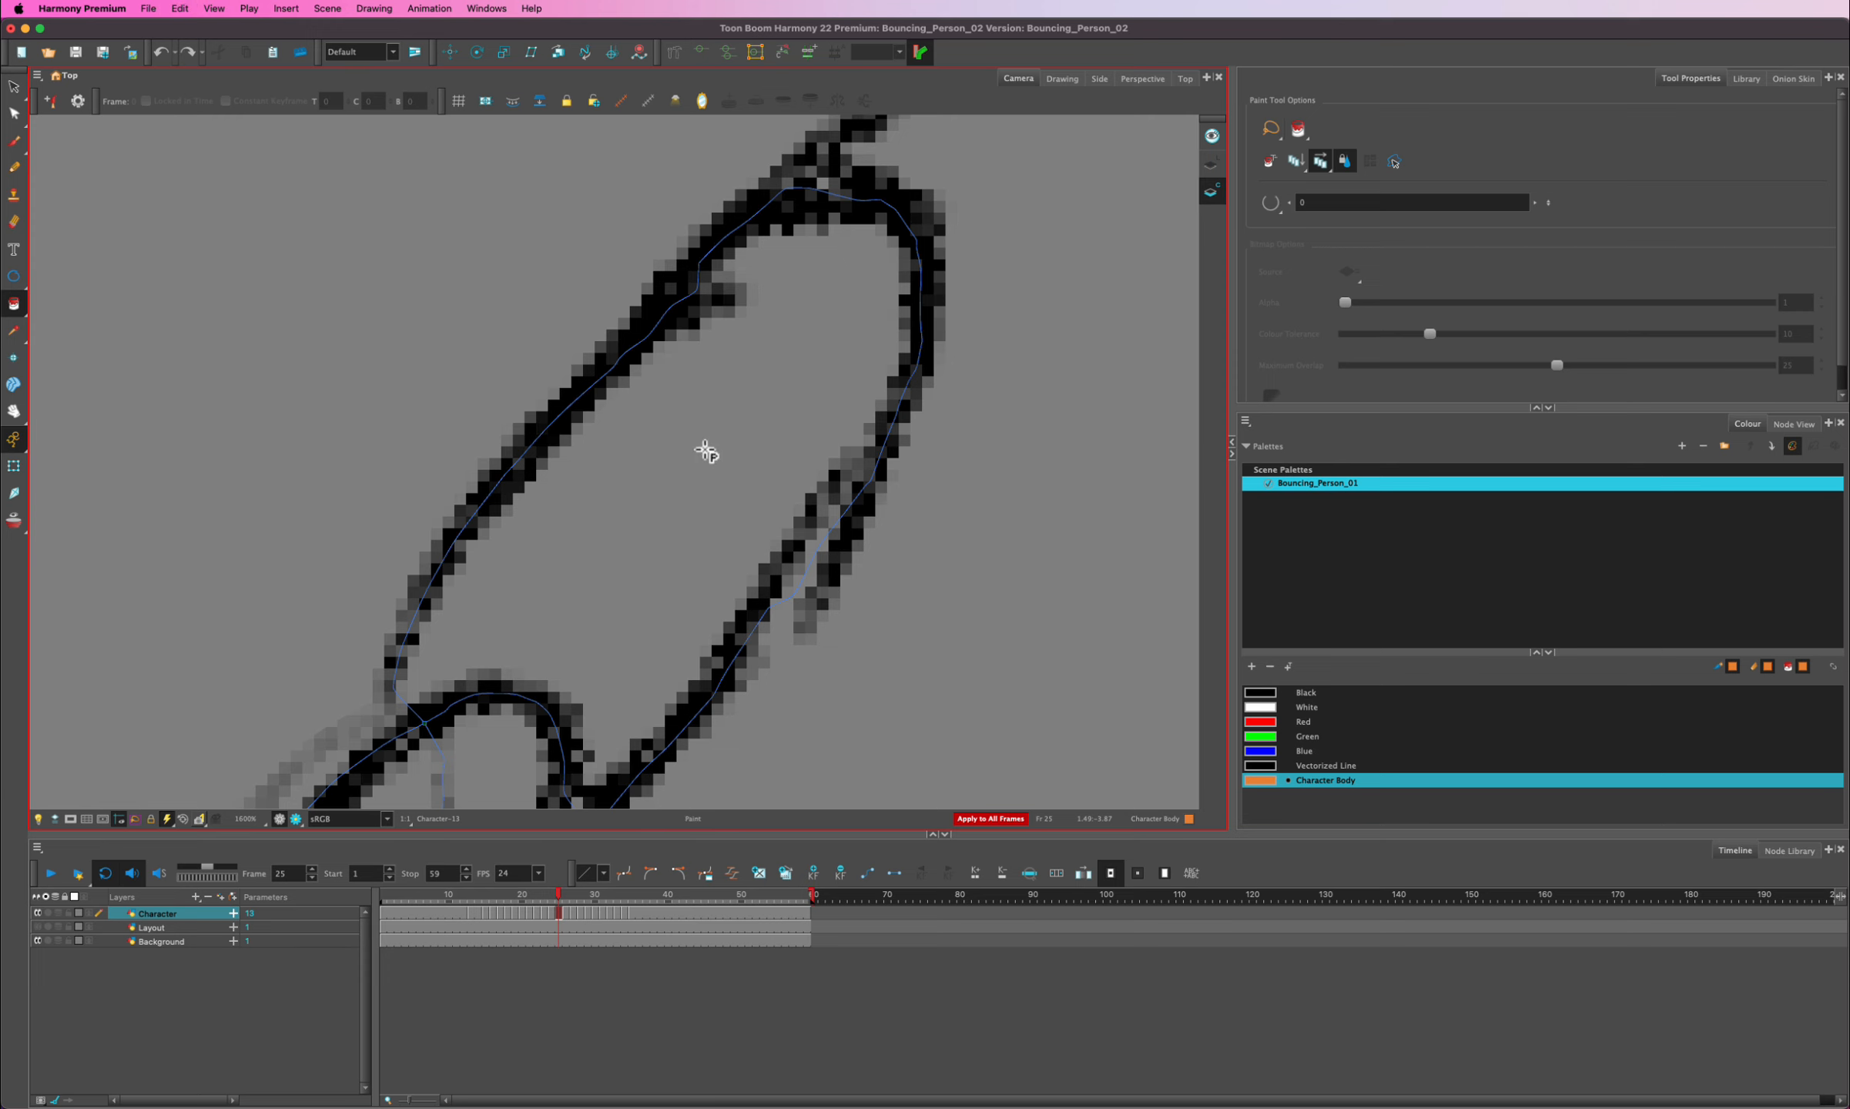
- With the onion skin on, paint the character drawings on all frames with the Character Body colour on the Colour Art layer
key("shift+m")
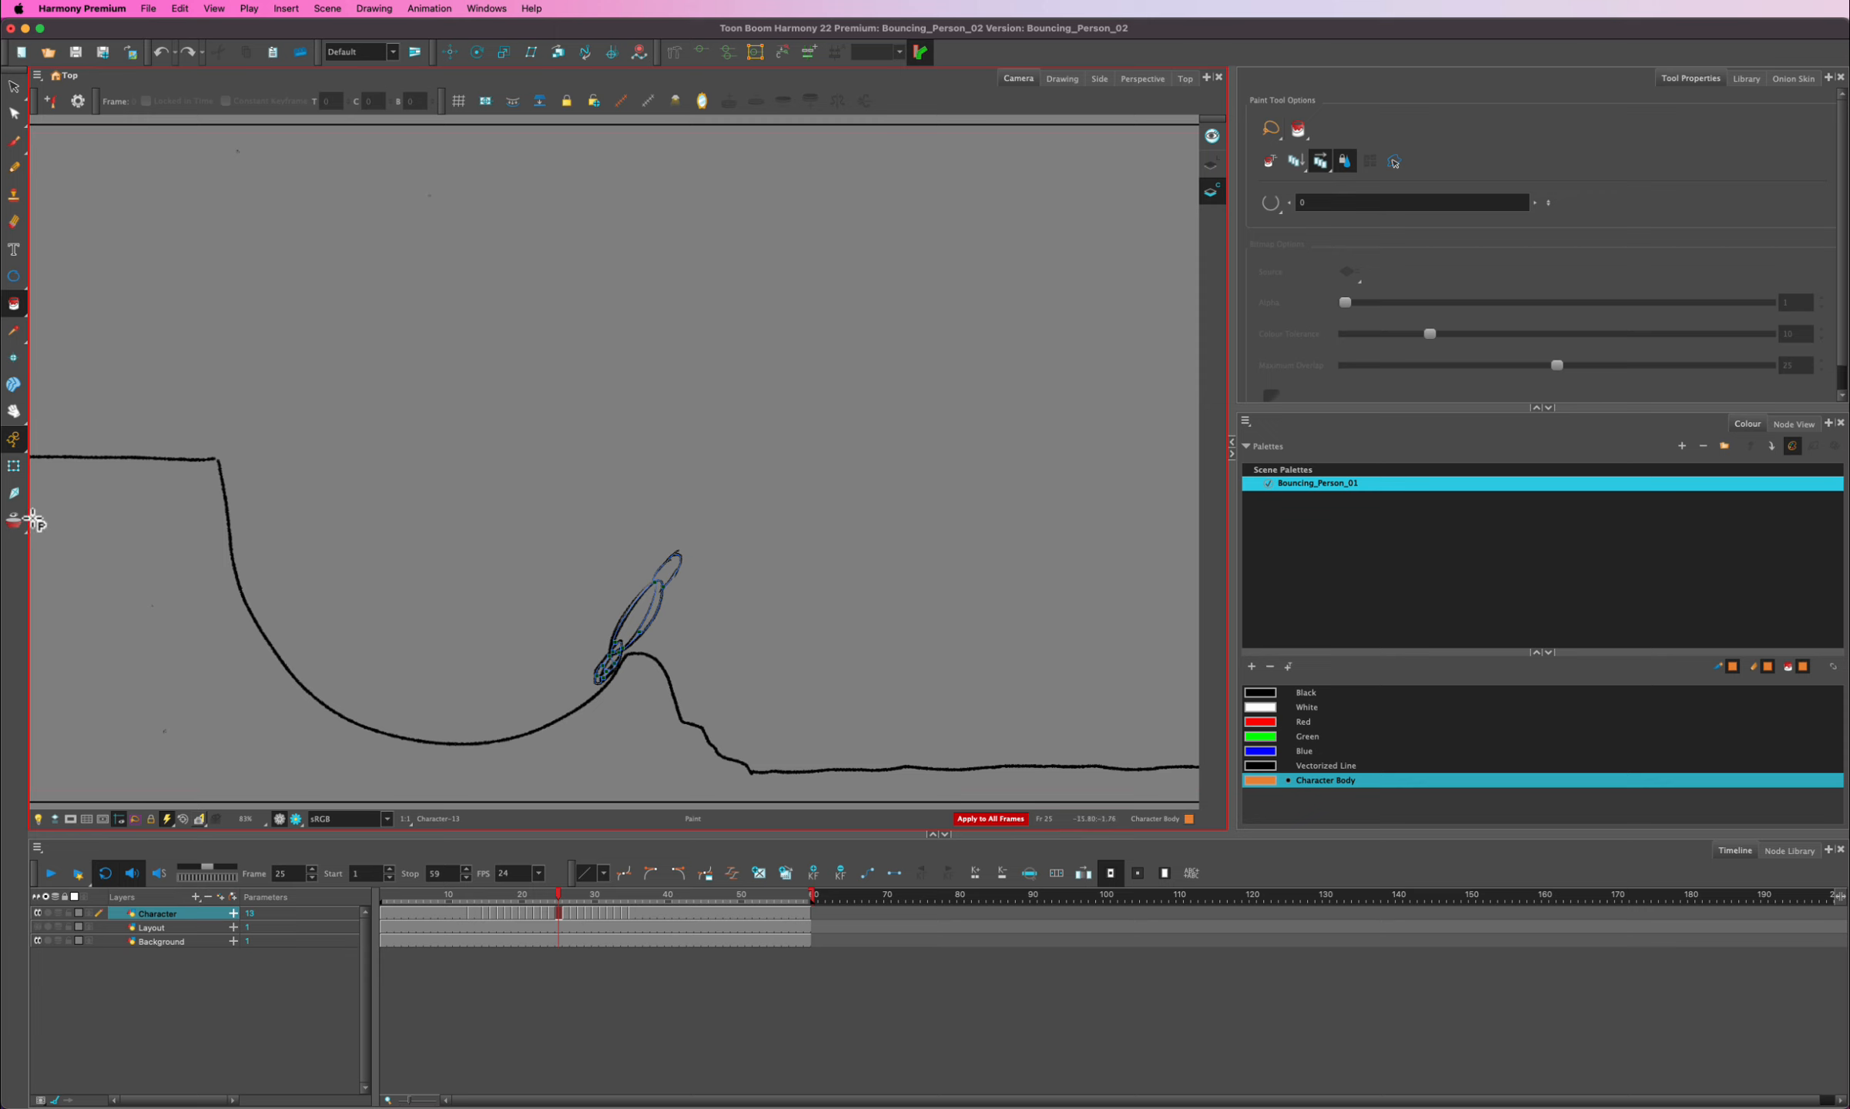
key("alt+o")
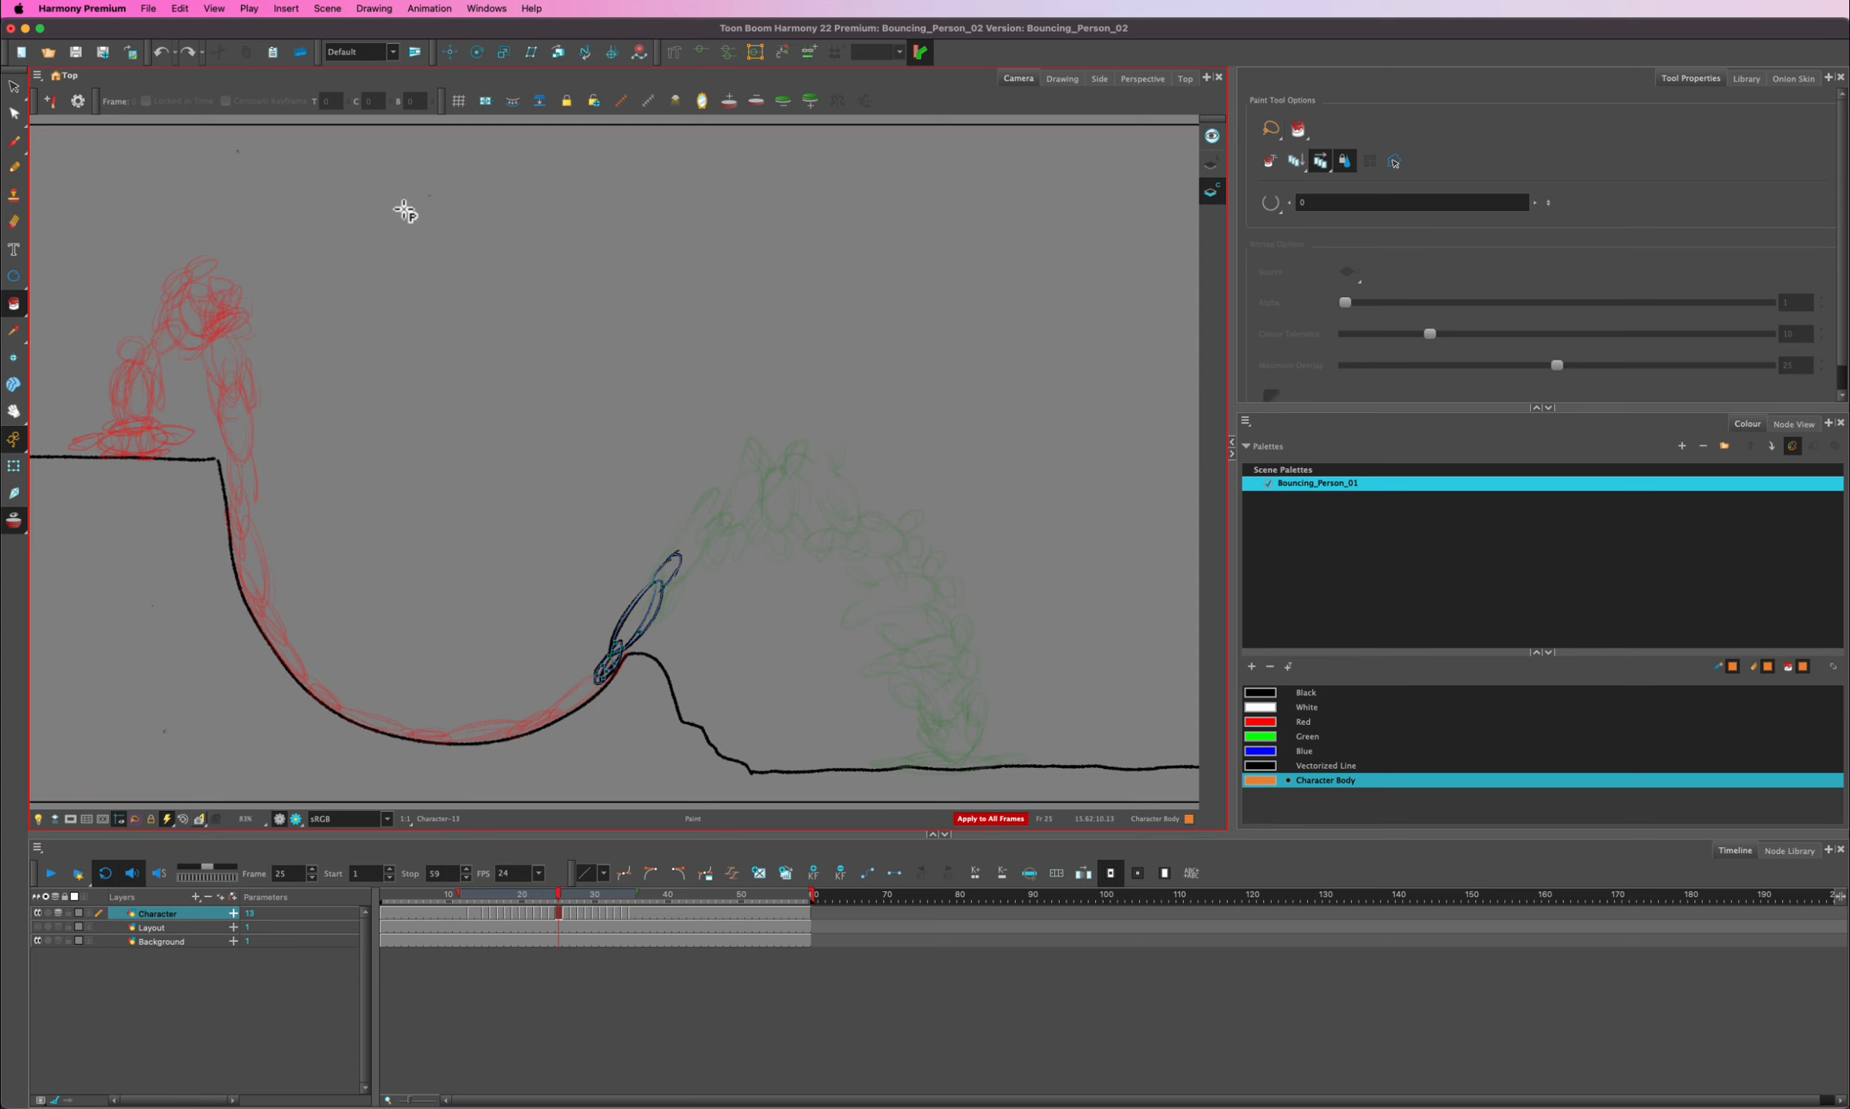
left_click(14, 88)
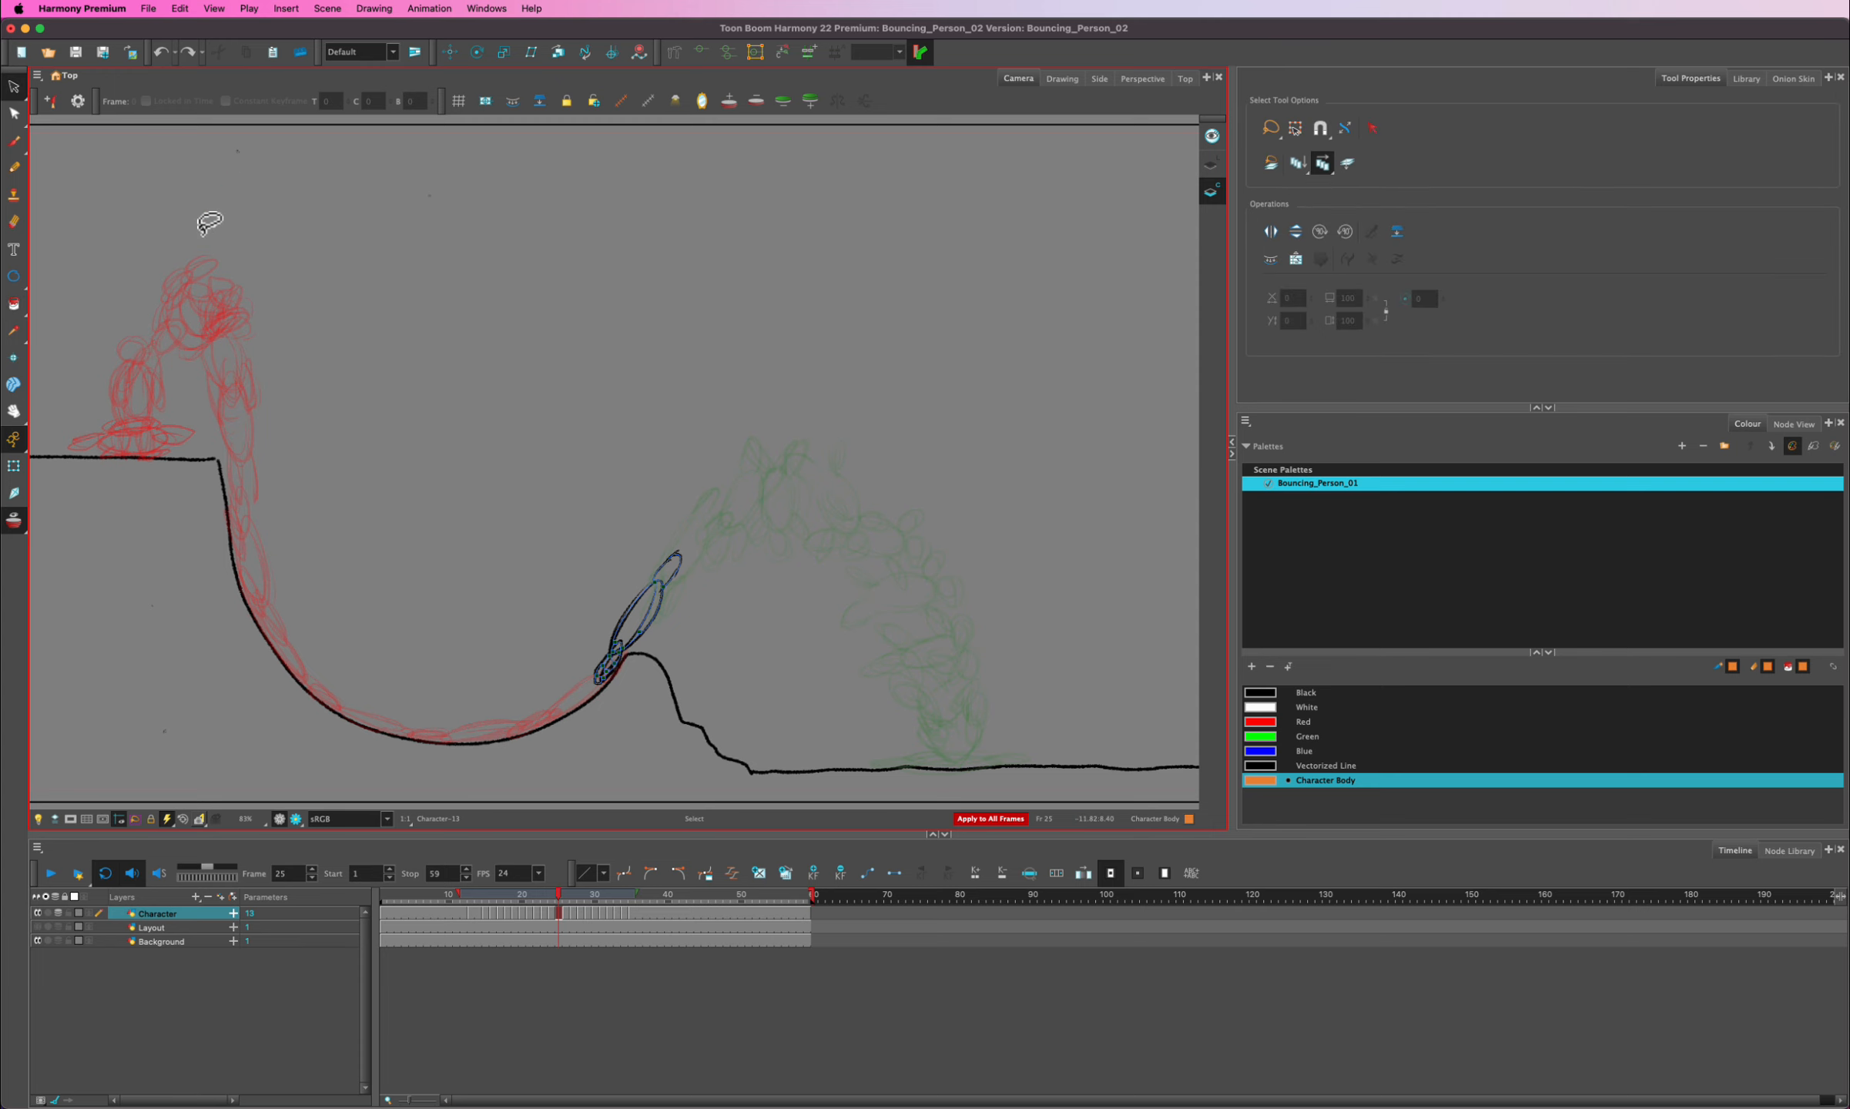
left_click(15, 307)
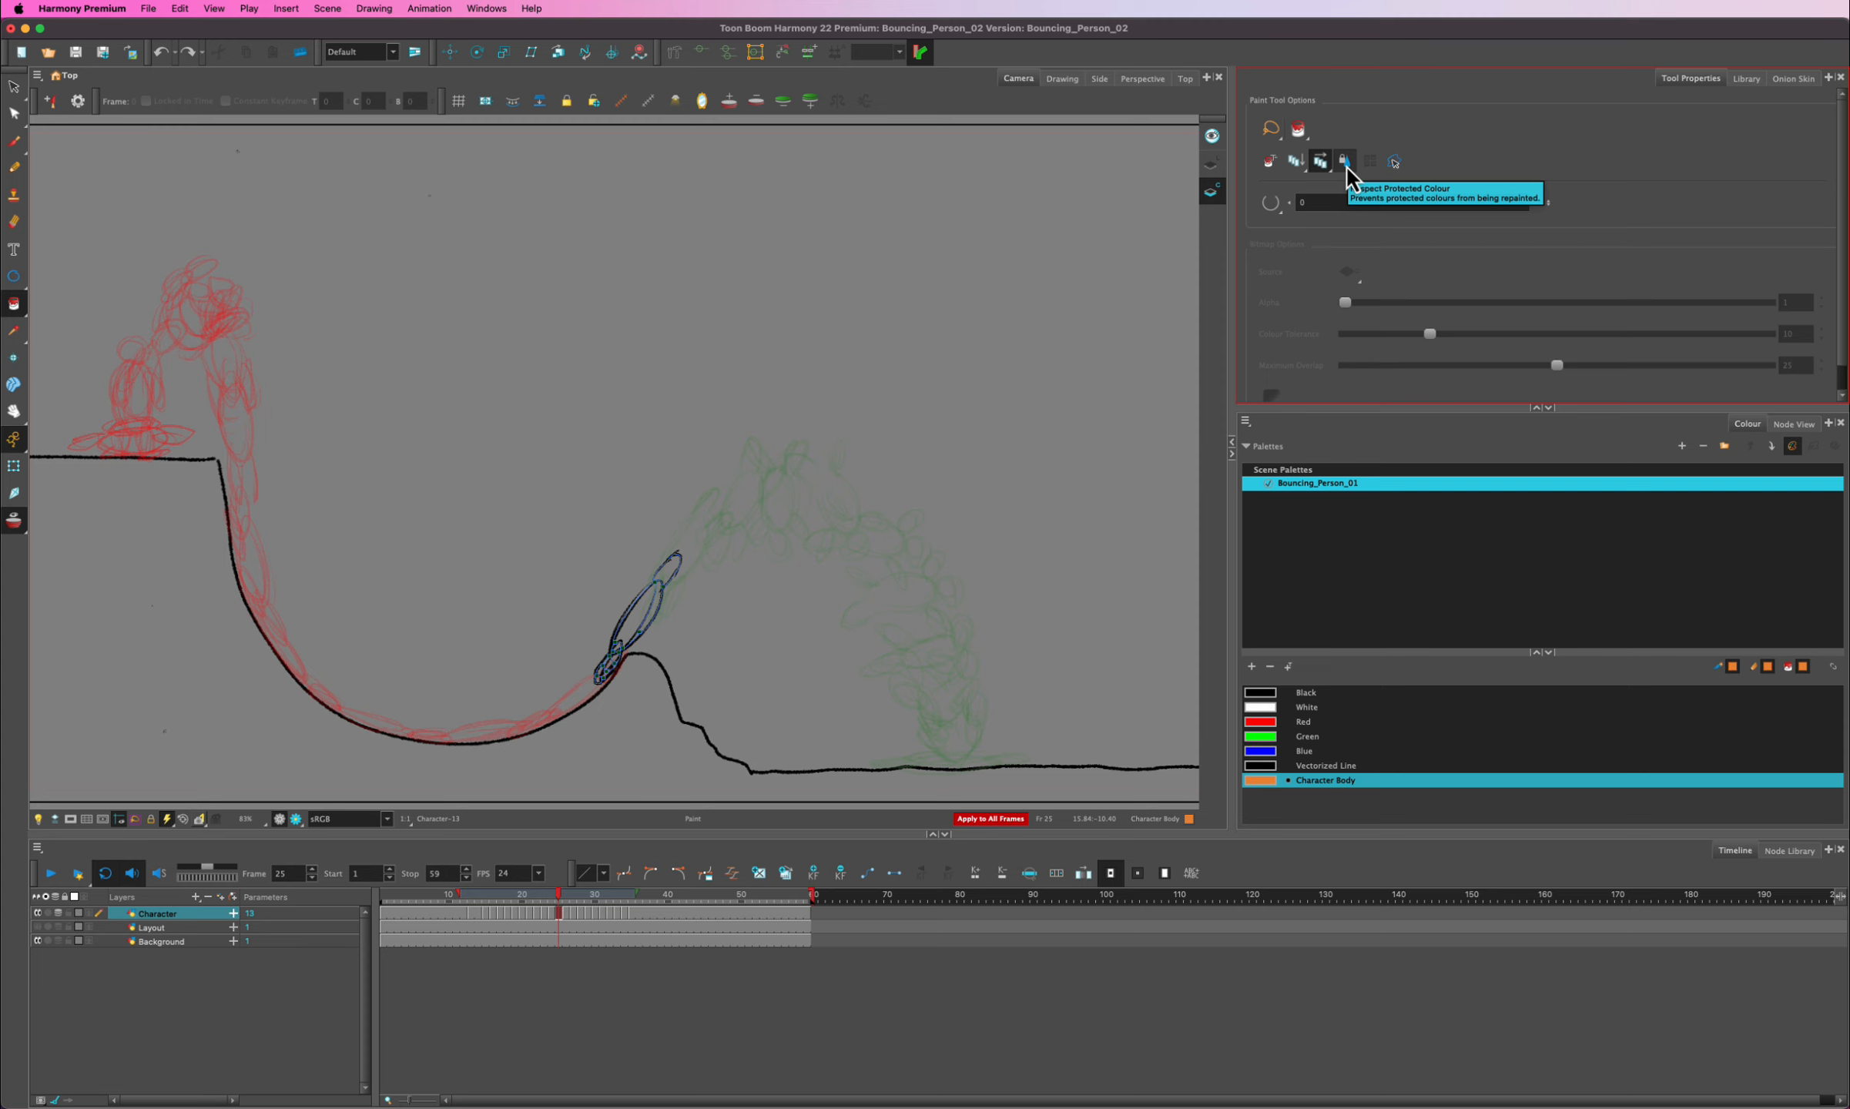
left_click(1345, 162)
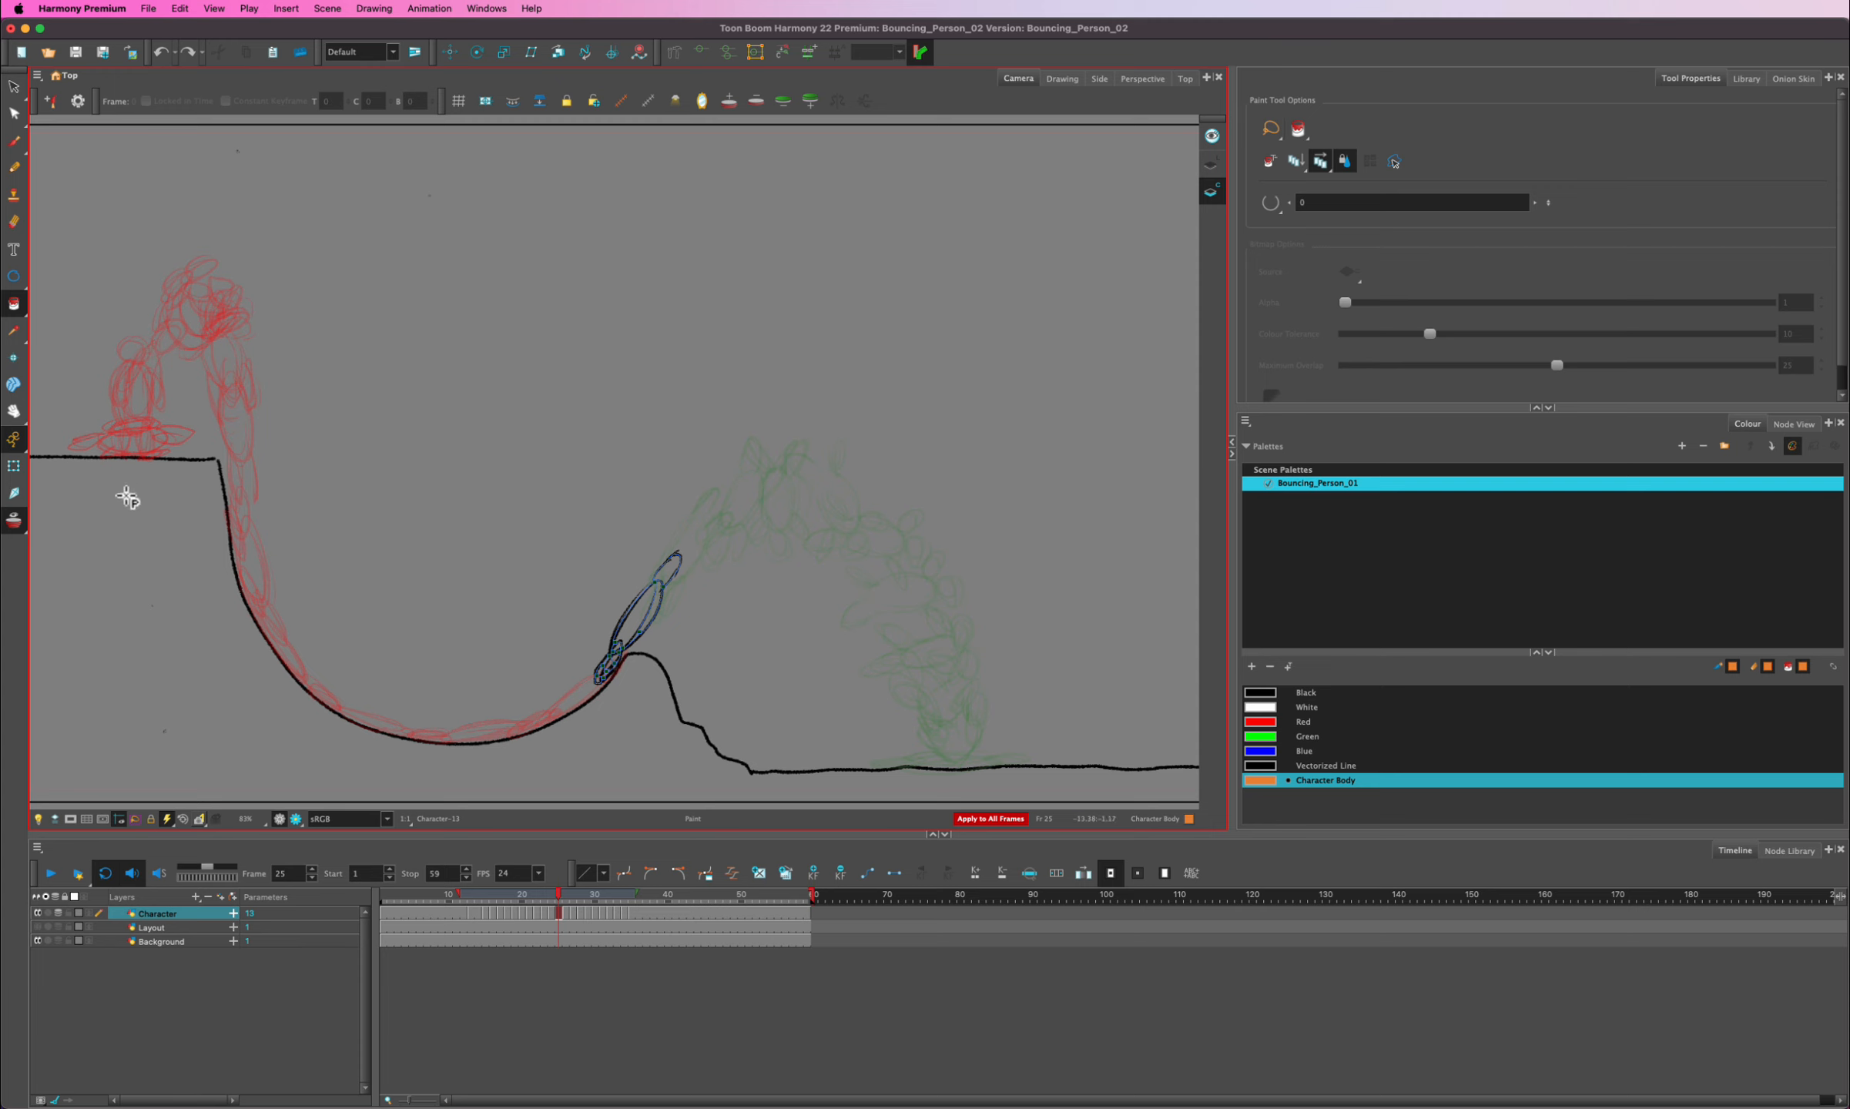
mouse_move(127, 496)
left_mouse_down()
mouse_move(134, 403)
mouse_move(202, 315)
mouse_move(228, 351)
mouse_move(258, 577)
mouse_move(295, 667)
mouse_move(416, 741)
mouse_move(523, 730)
mouse_move(625, 644)
mouse_move(688, 551)
mouse_move(779, 505)
mouse_move(840, 510)
mouse_move(895, 543)
mouse_move(916, 593)
mouse_move(957, 736)
mouse_move(953, 797)
left_mouse_up()
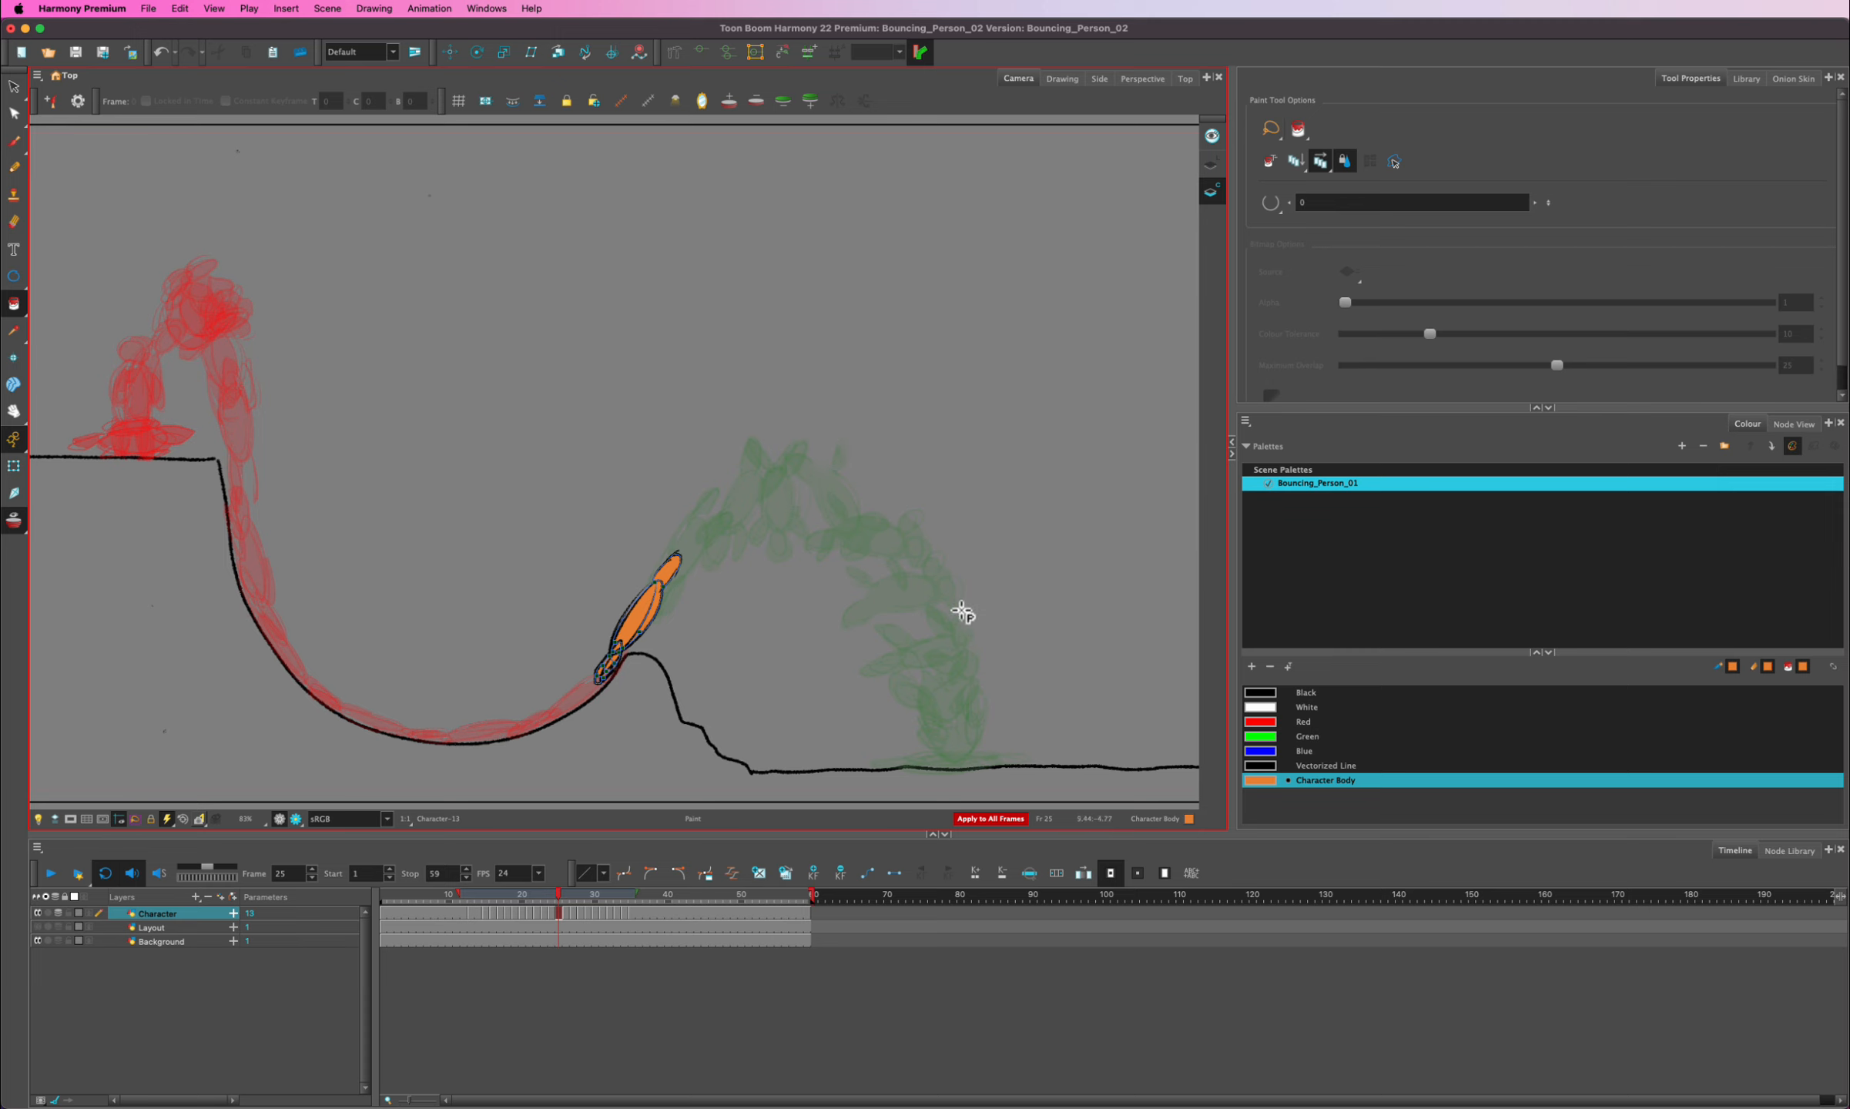
left_click_drag(988, 610, 925, 689)
- Switch to Line Art, turn off the onion skin, and step back to frame 23 to check the drawings for unpainted areas
left_click(1213, 167)
key("alt+o")
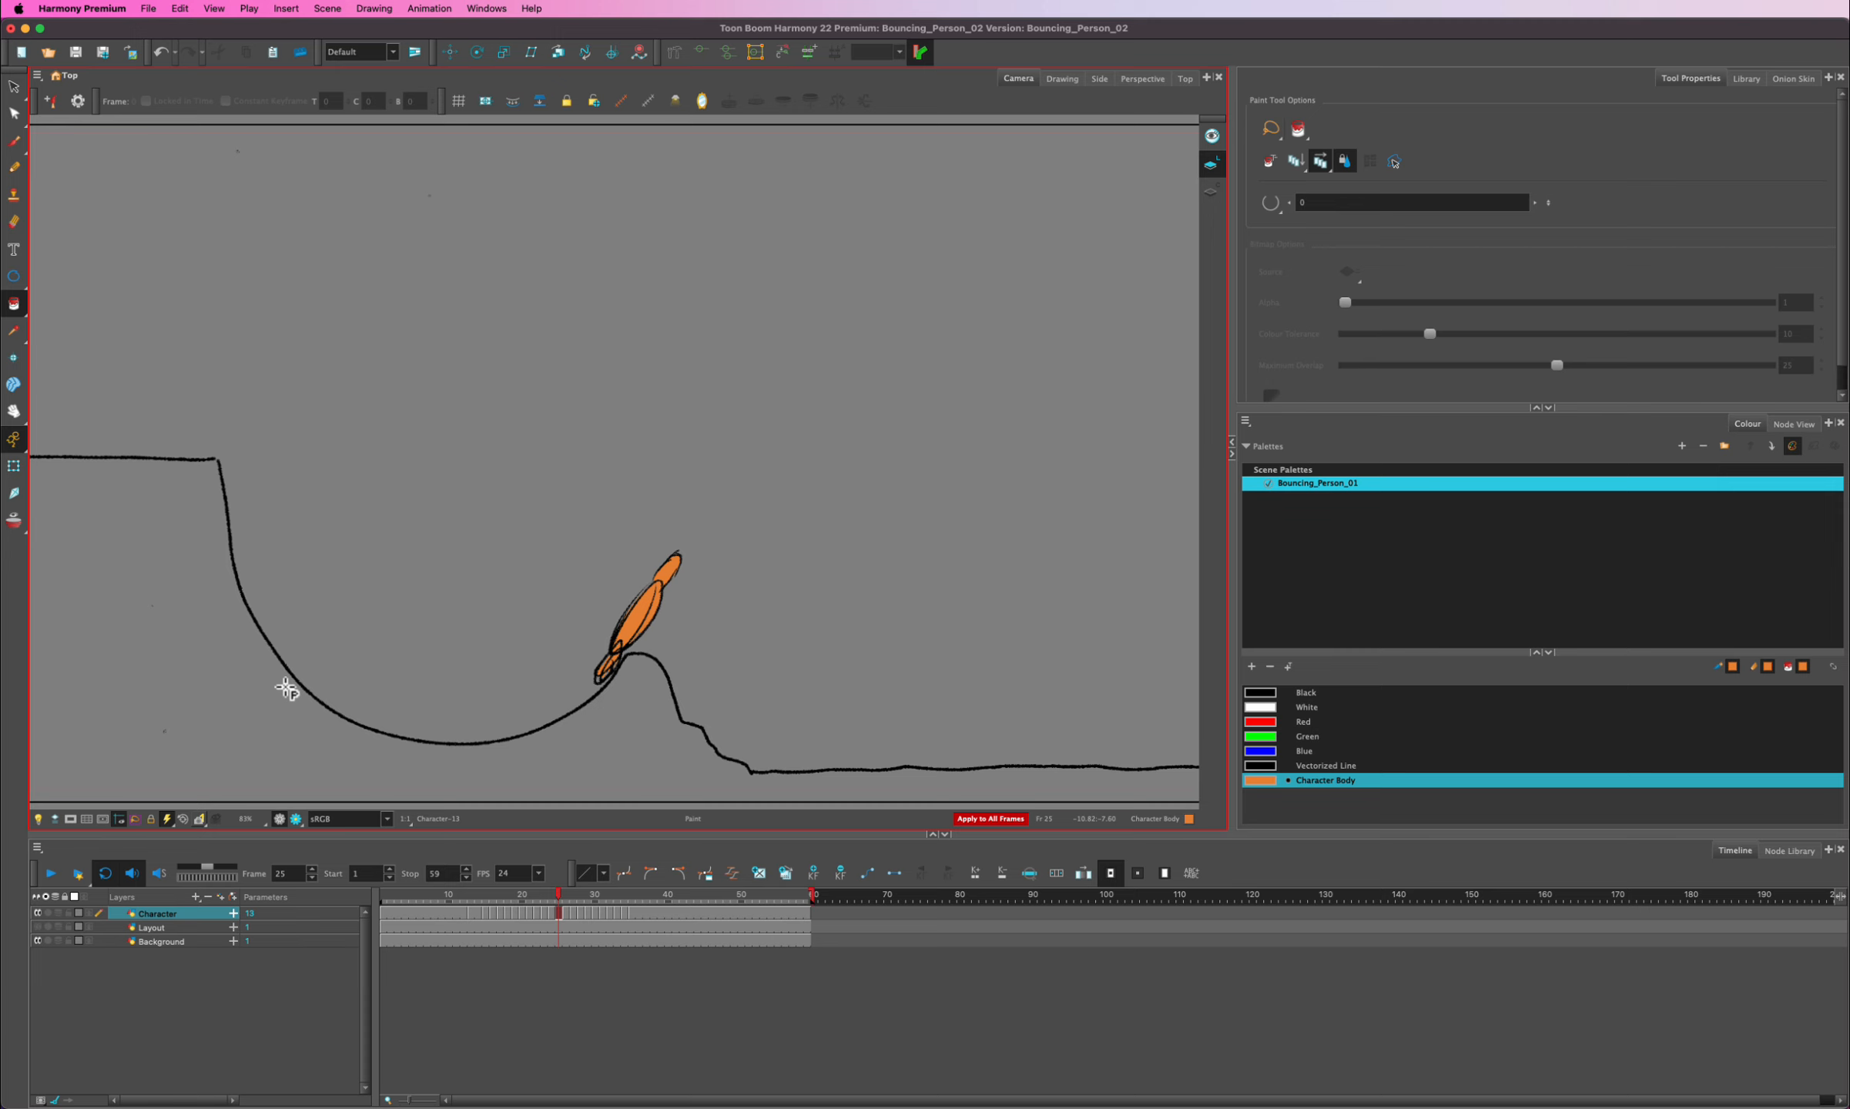
key("comma")
key("comma")
key("comma")
key("period")
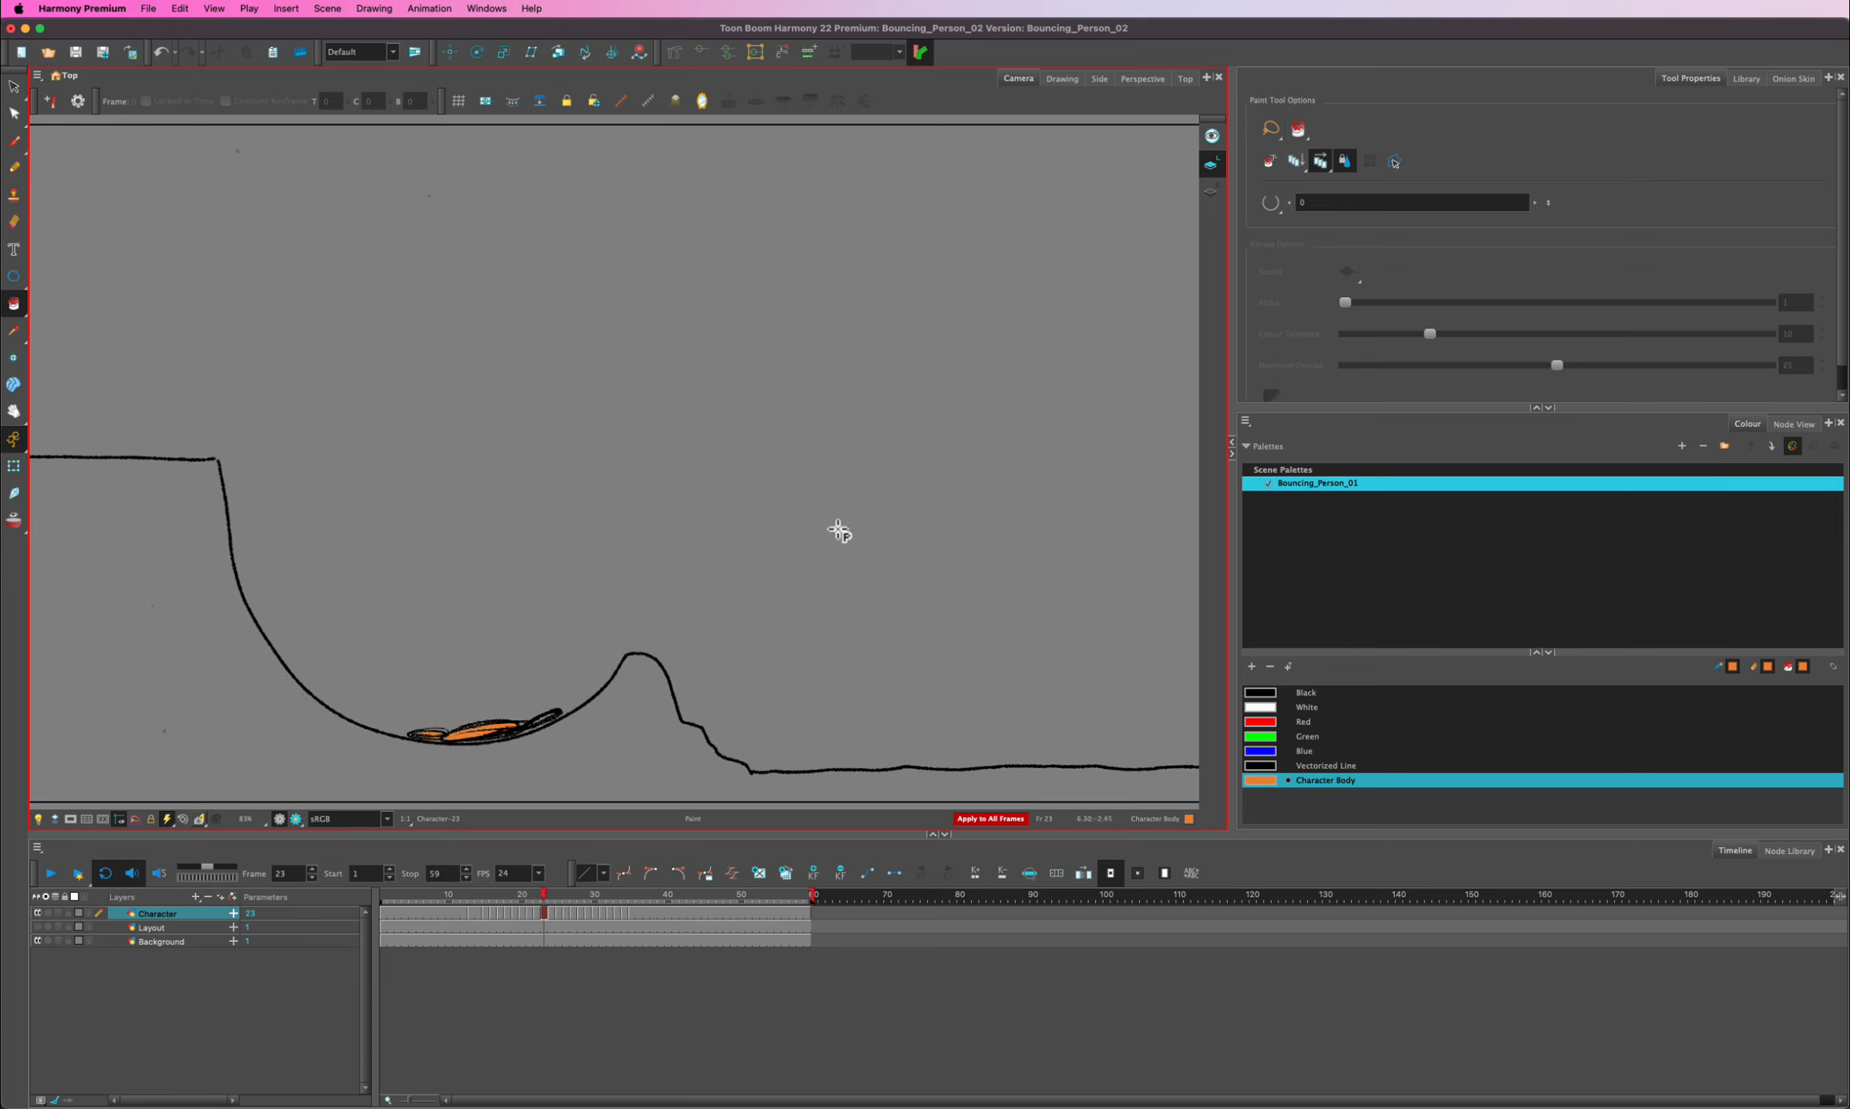
- Switch to Colour Art and try to paint the unfilled front limb of the frame 23 drawing with Character Body
left_click(1212, 189)
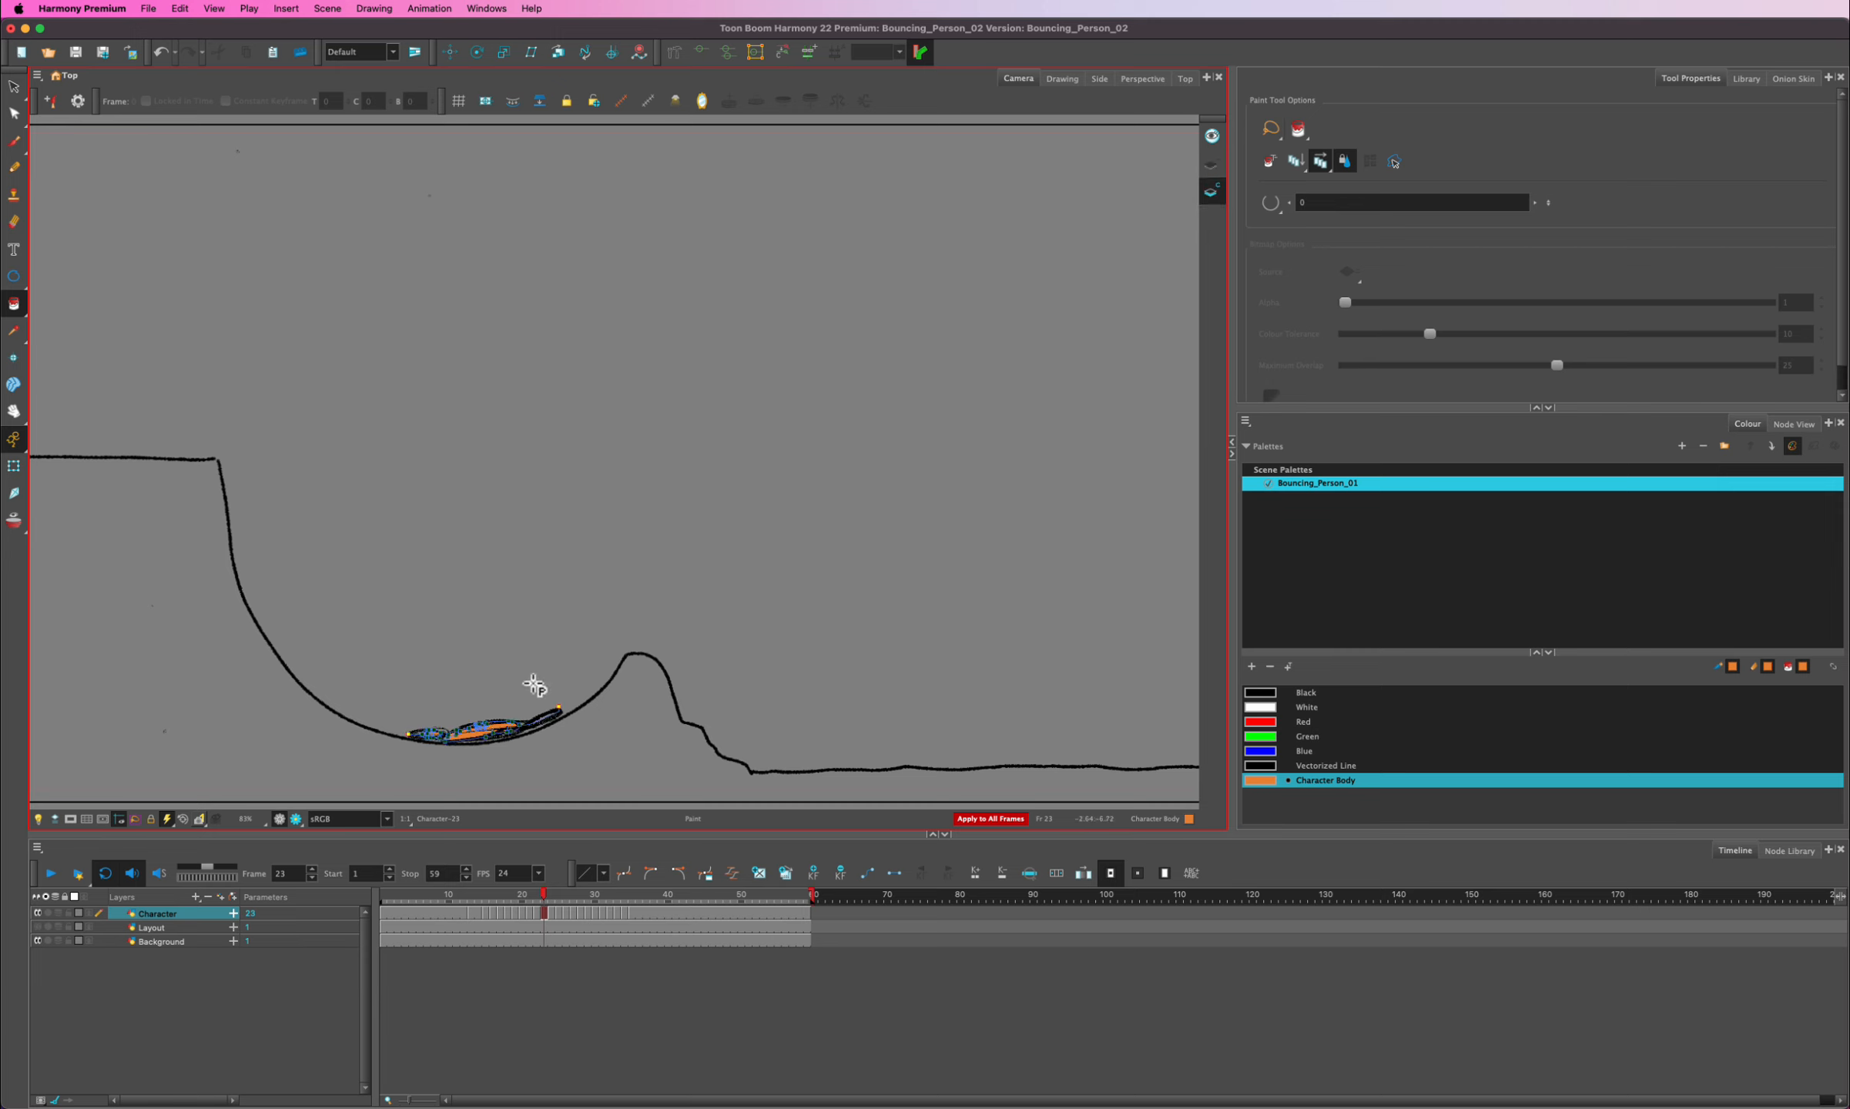
left_click_drag(532, 694, 563, 754)
left_click_drag(528, 693, 546, 774)
- Draw a closed outline around the unfilled front limb on frame 23 with the Stroke tool on Colour Art
left_click(1213, 191)
scroll(541, 727, "up", 10)
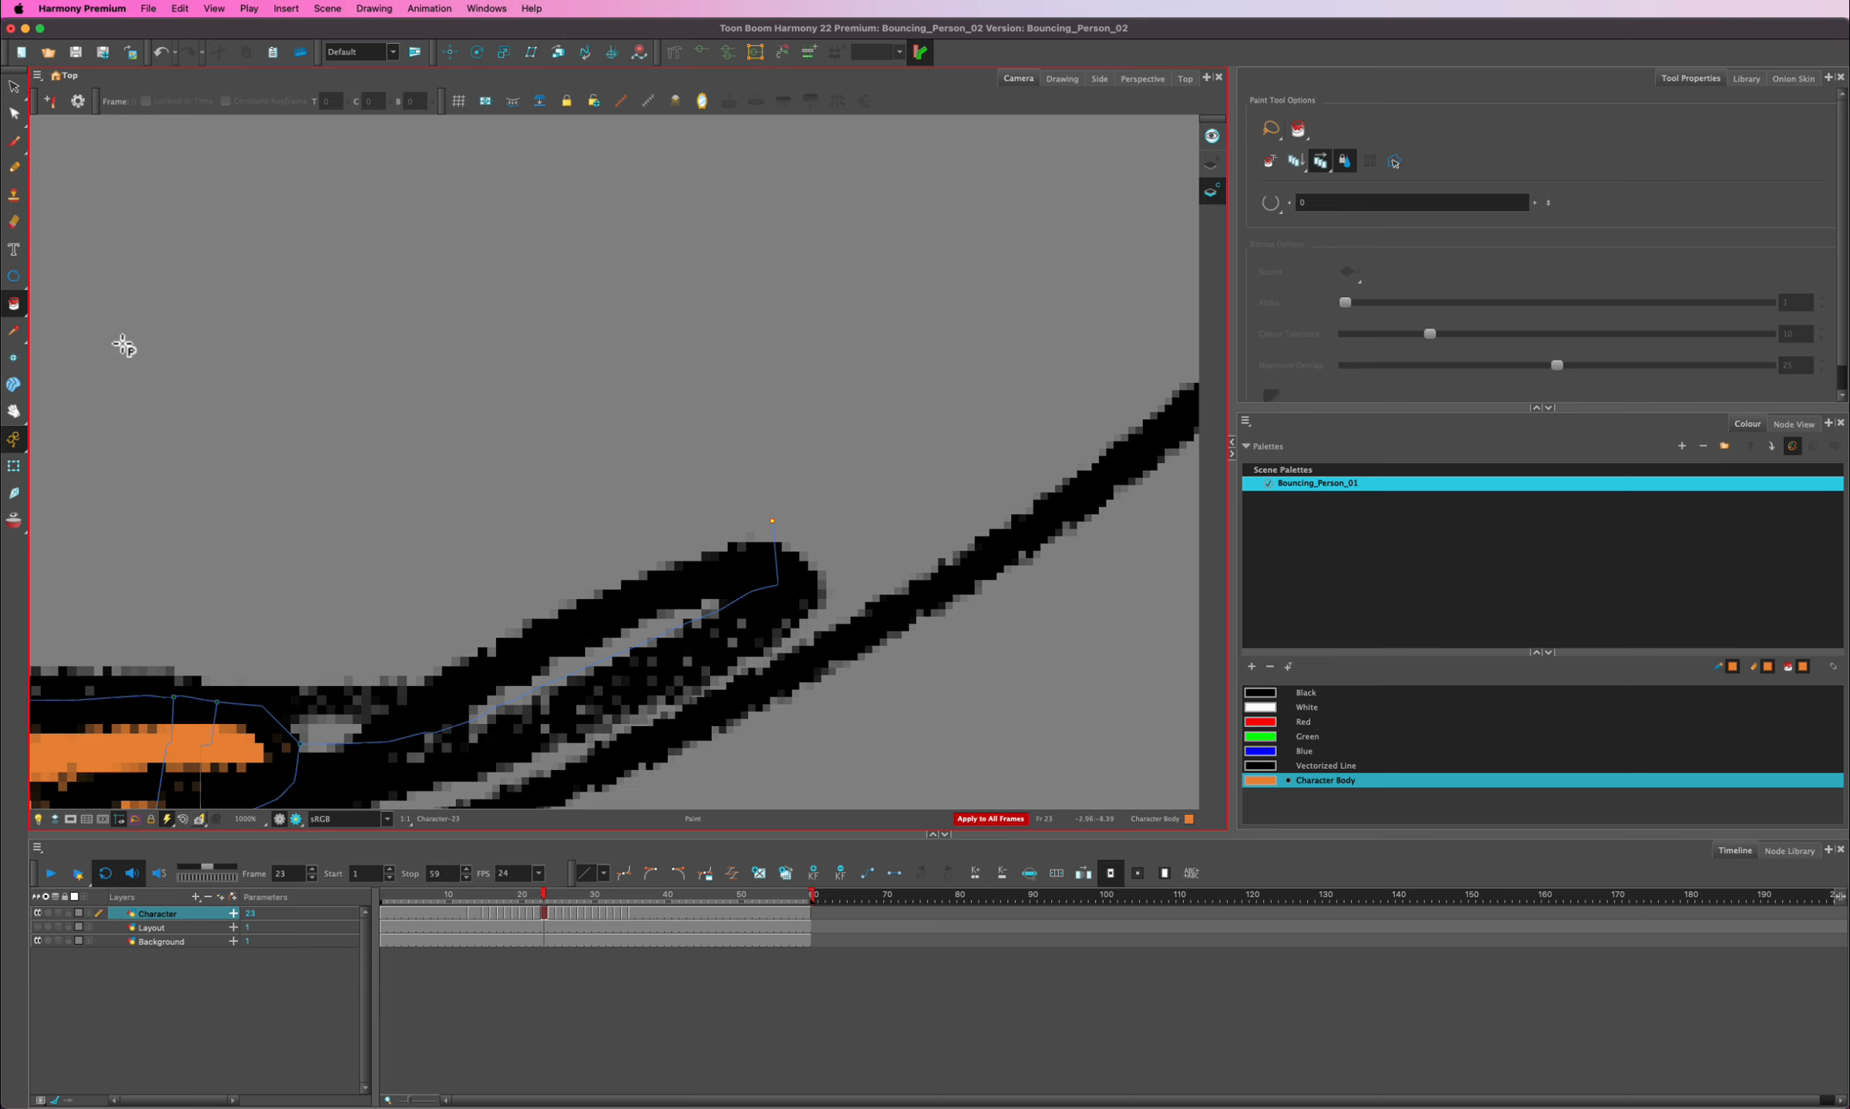
left_click(13, 309)
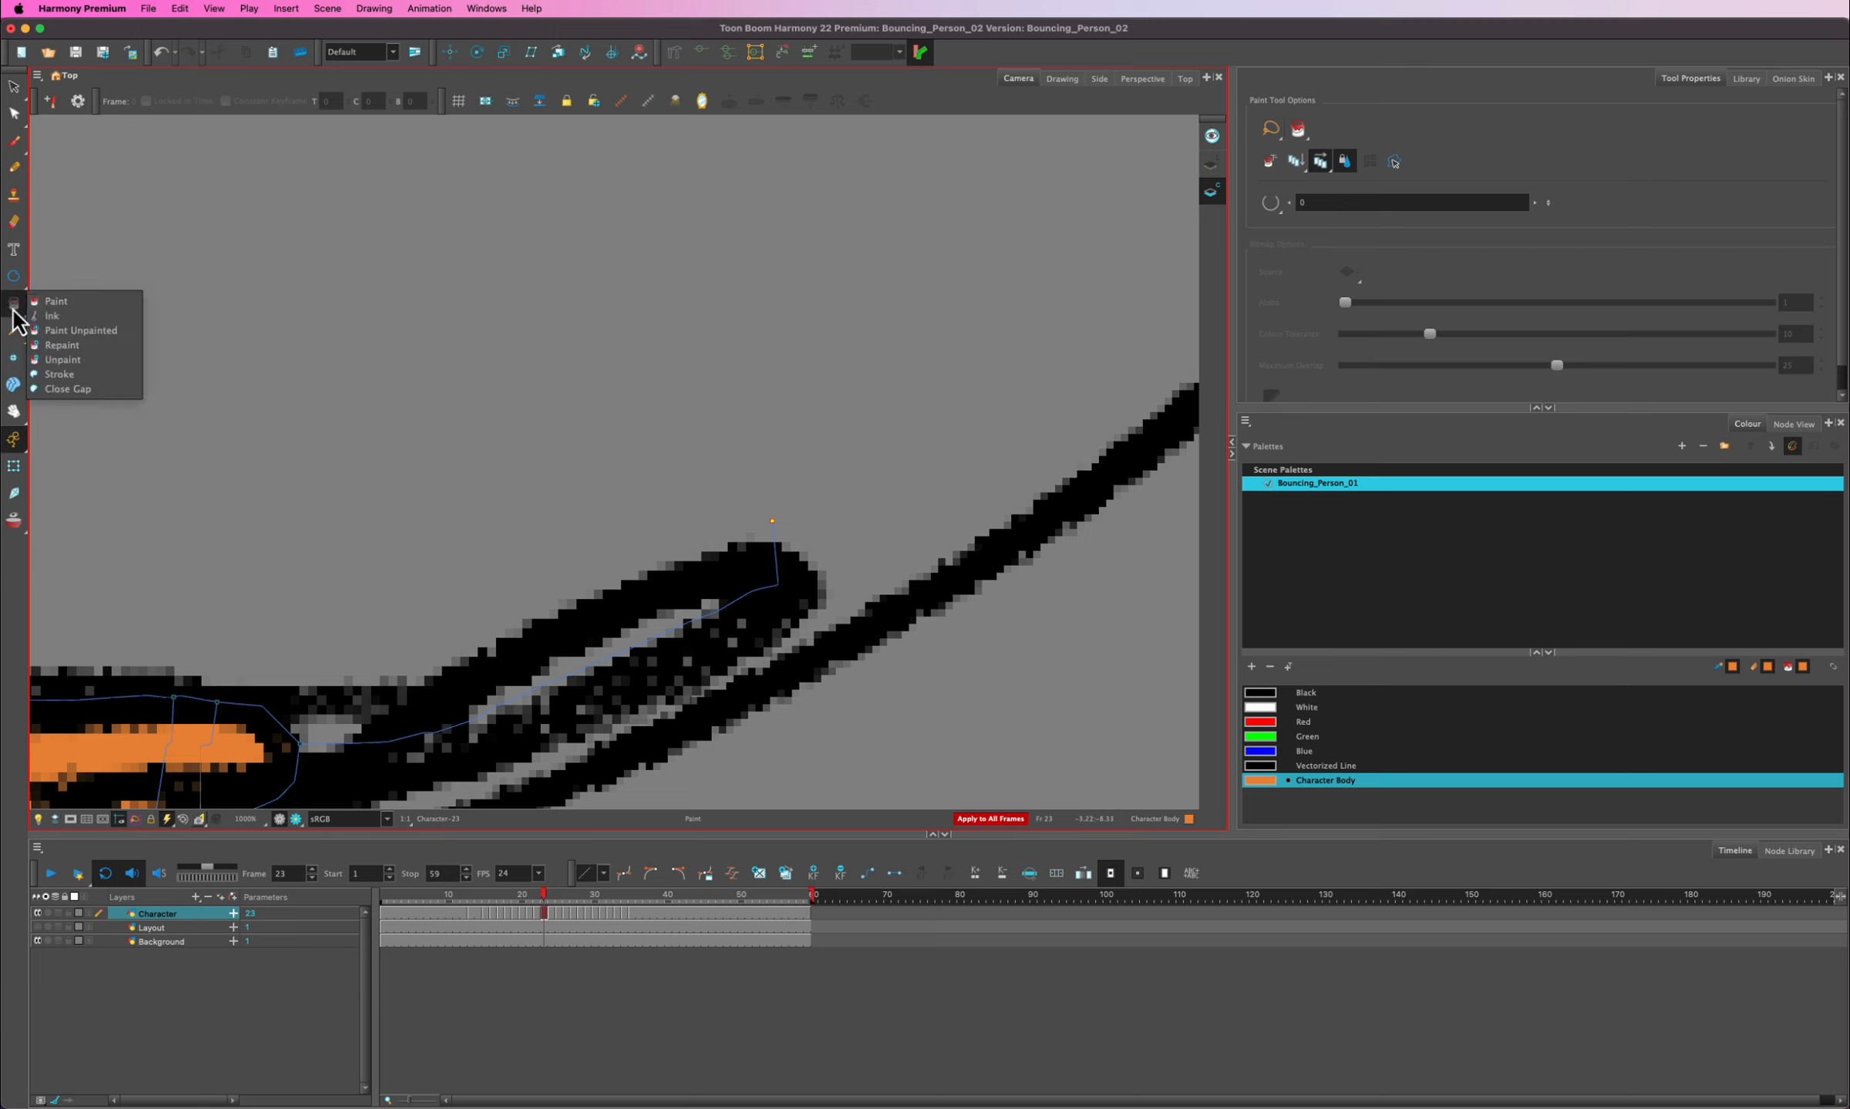
left_click(36, 377)
mouse_move(433, 760)
left_mouse_down()
mouse_move(416, 738)
mouse_move(442, 701)
mouse_move(601, 621)
mouse_move(749, 579)
mouse_move(774, 608)
mouse_move(709, 662)
mouse_move(461, 752)
mouse_move(416, 749)
left_mouse_up()
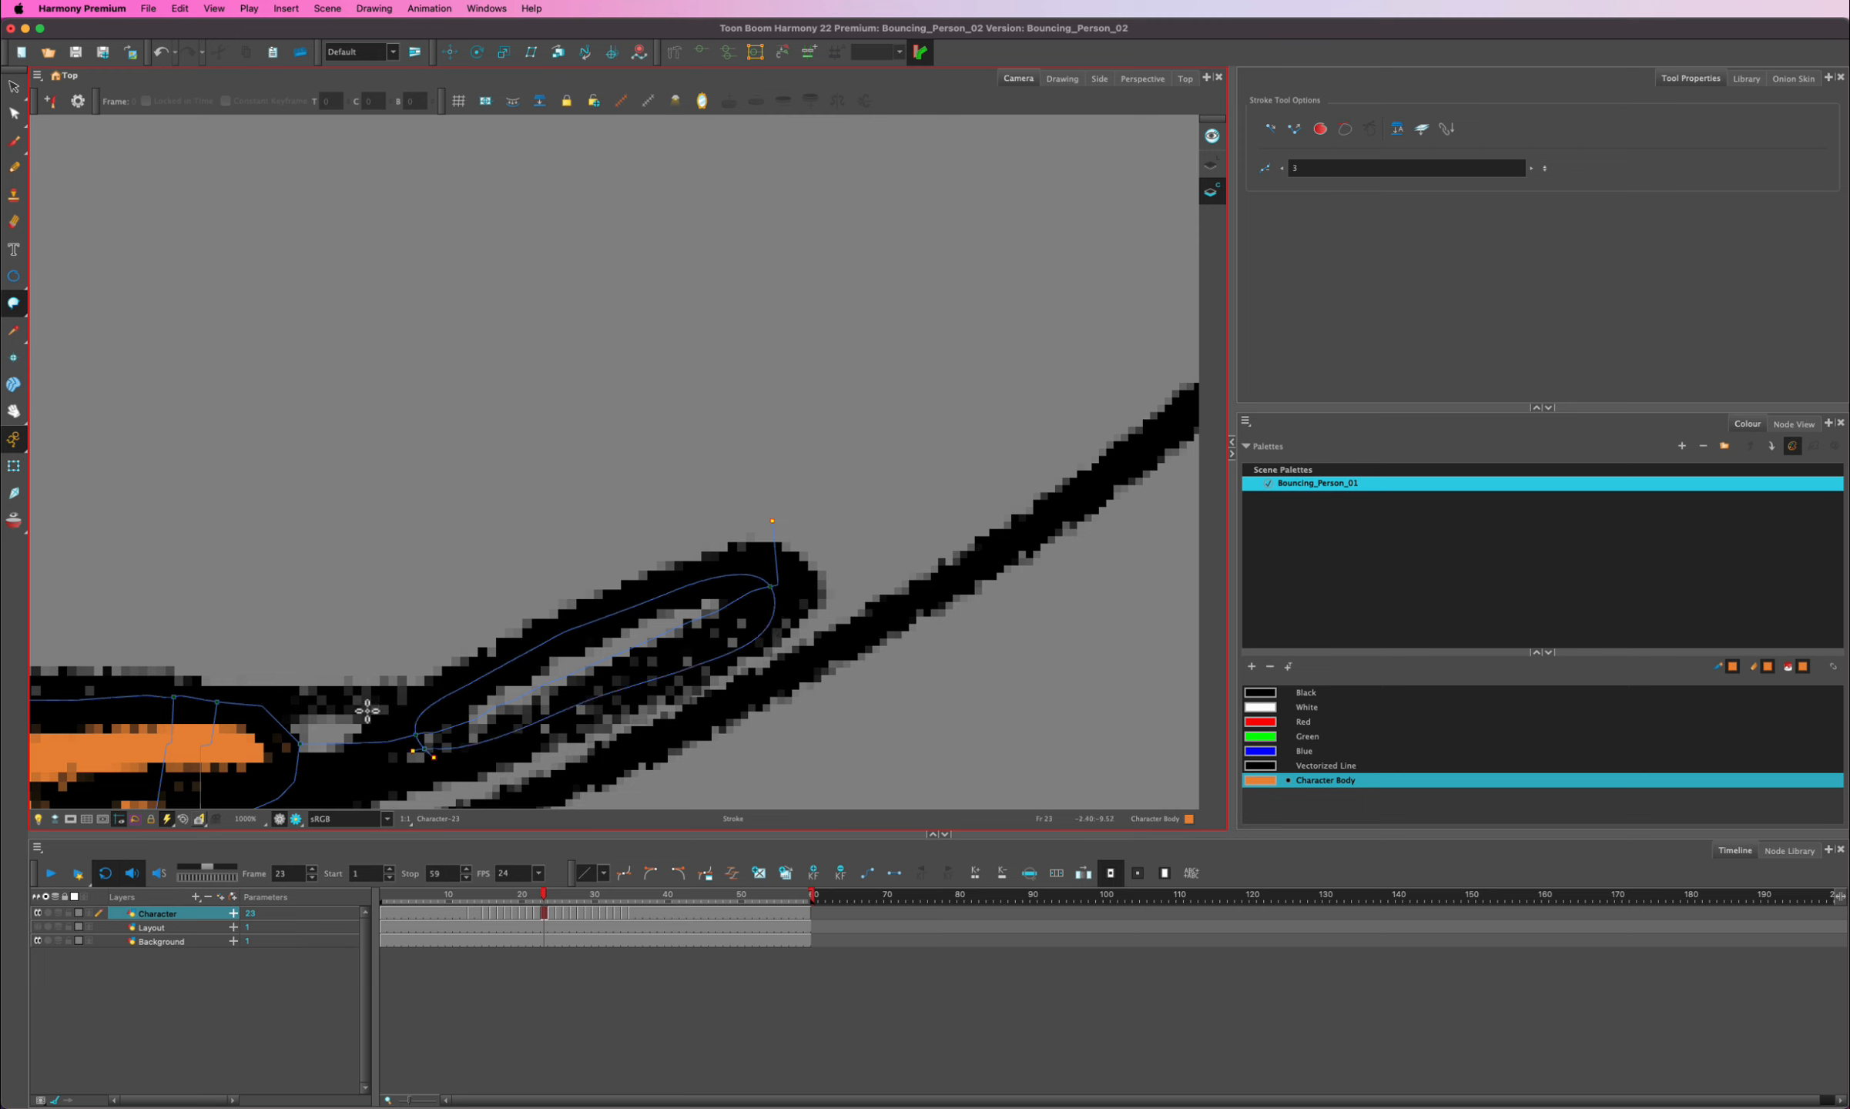
- Enclose the remaining gap beside the front limb on frame 23 with a stroke and paint the outlined areas with Character Body
mouse_move(324, 706)
left_mouse_down()
mouse_move(230, 734)
mouse_move(256, 774)
mouse_move(329, 789)
mouse_move(392, 773)
mouse_move(410, 738)
mouse_move(309, 706)
left_mouse_up()
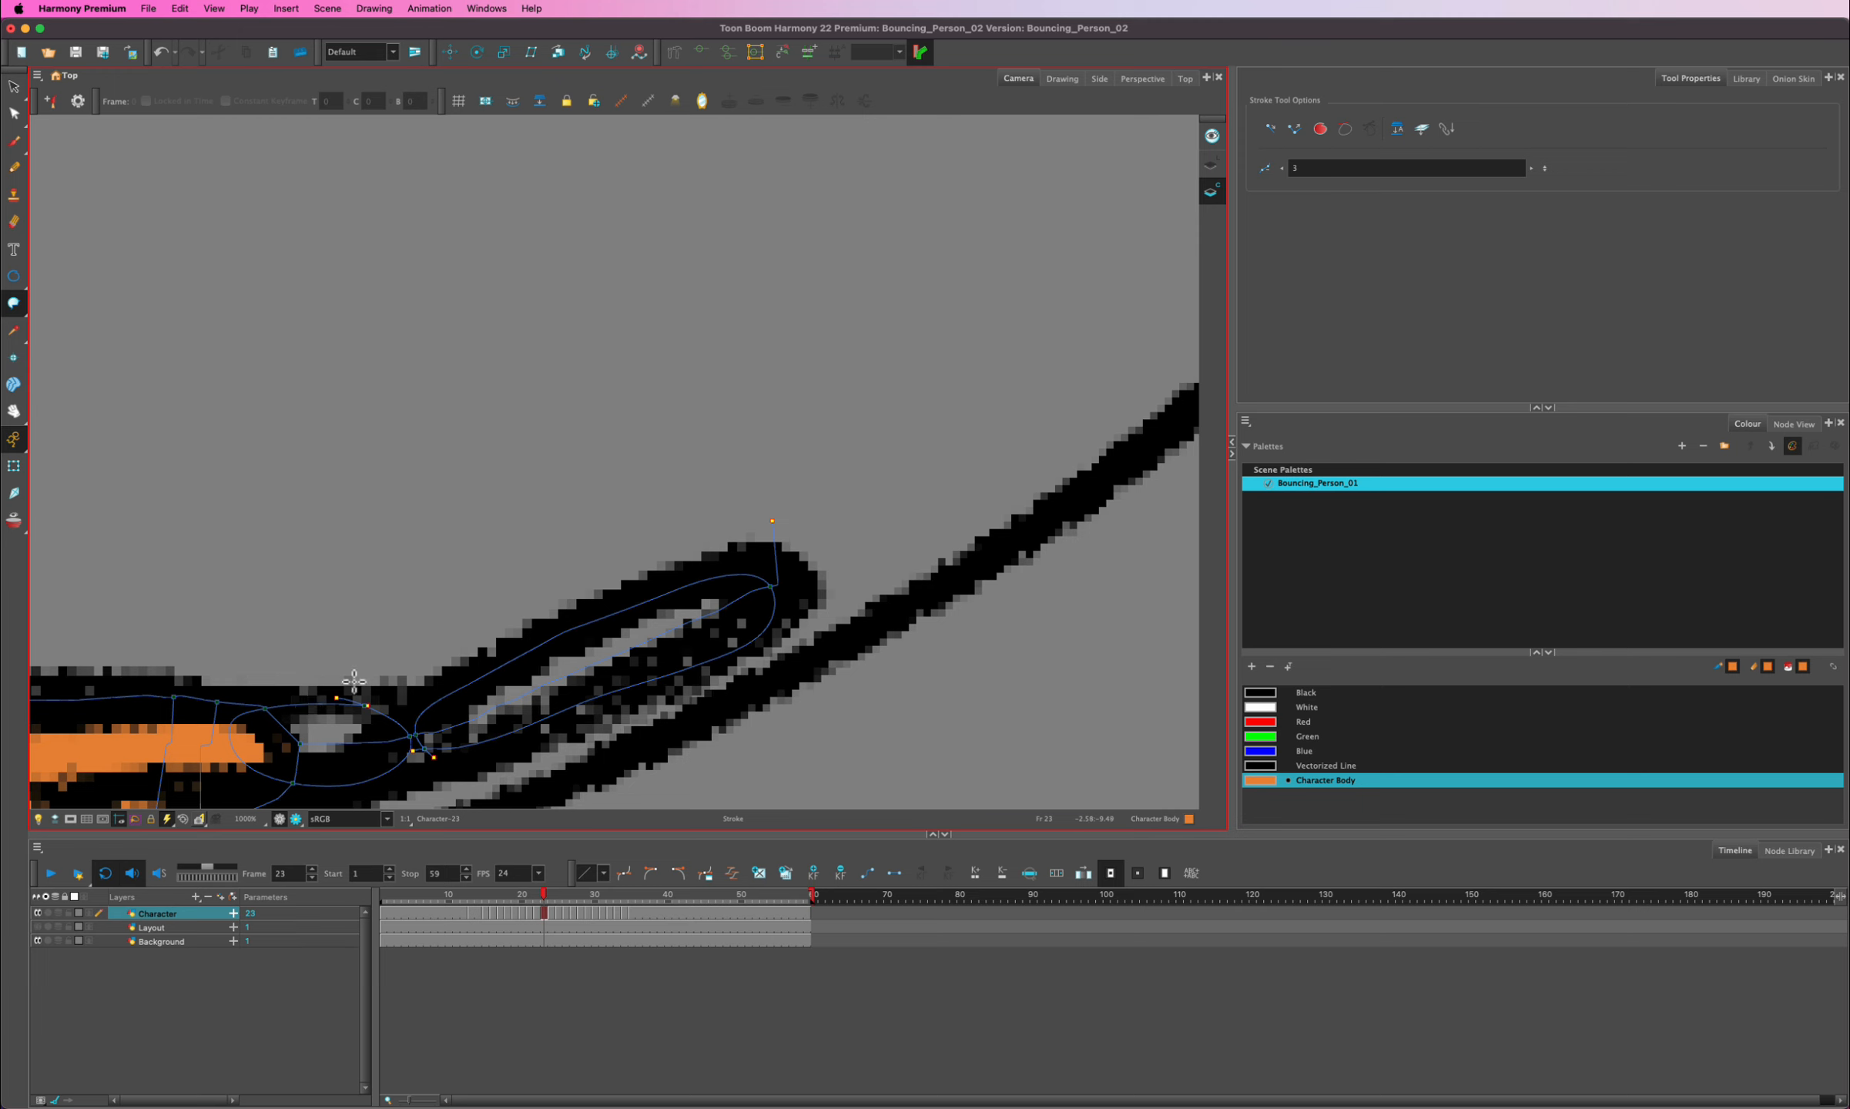
left_click(17, 319)
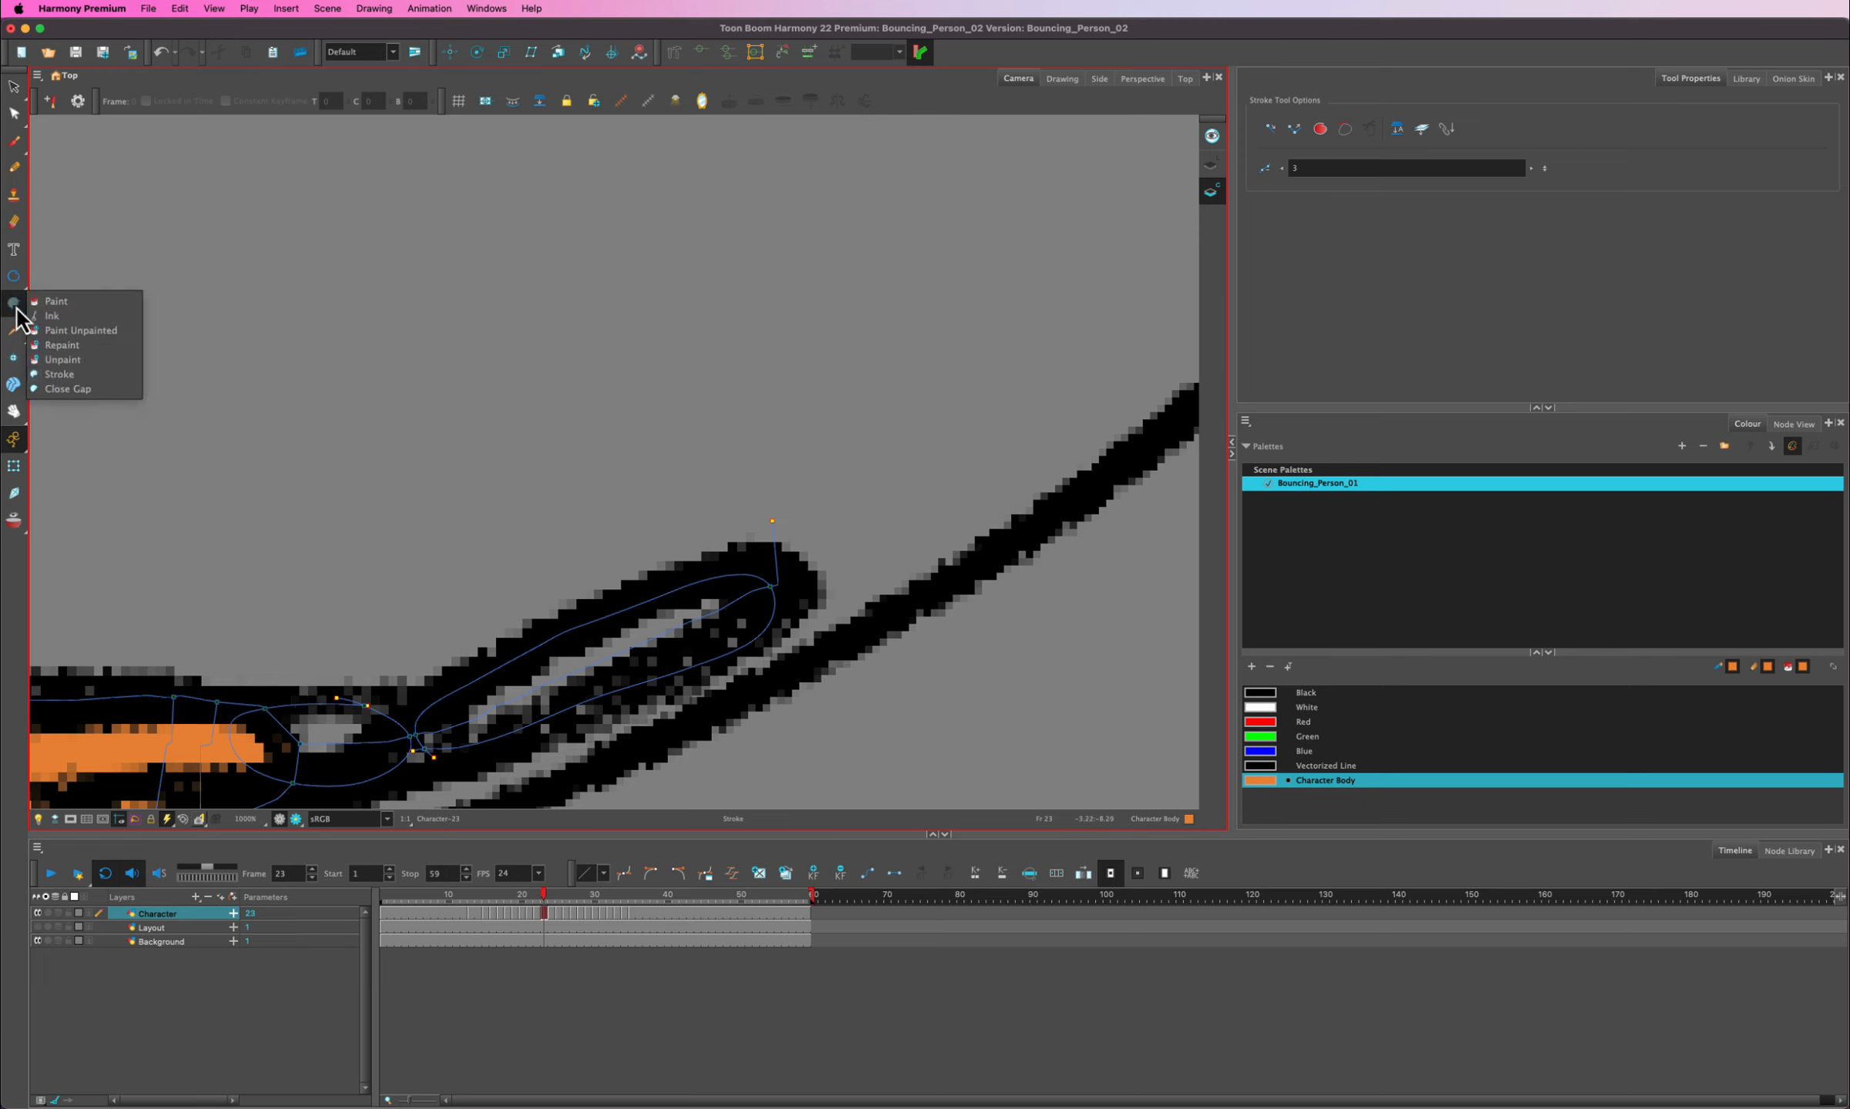
left_click(42, 305)
left_click(336, 743)
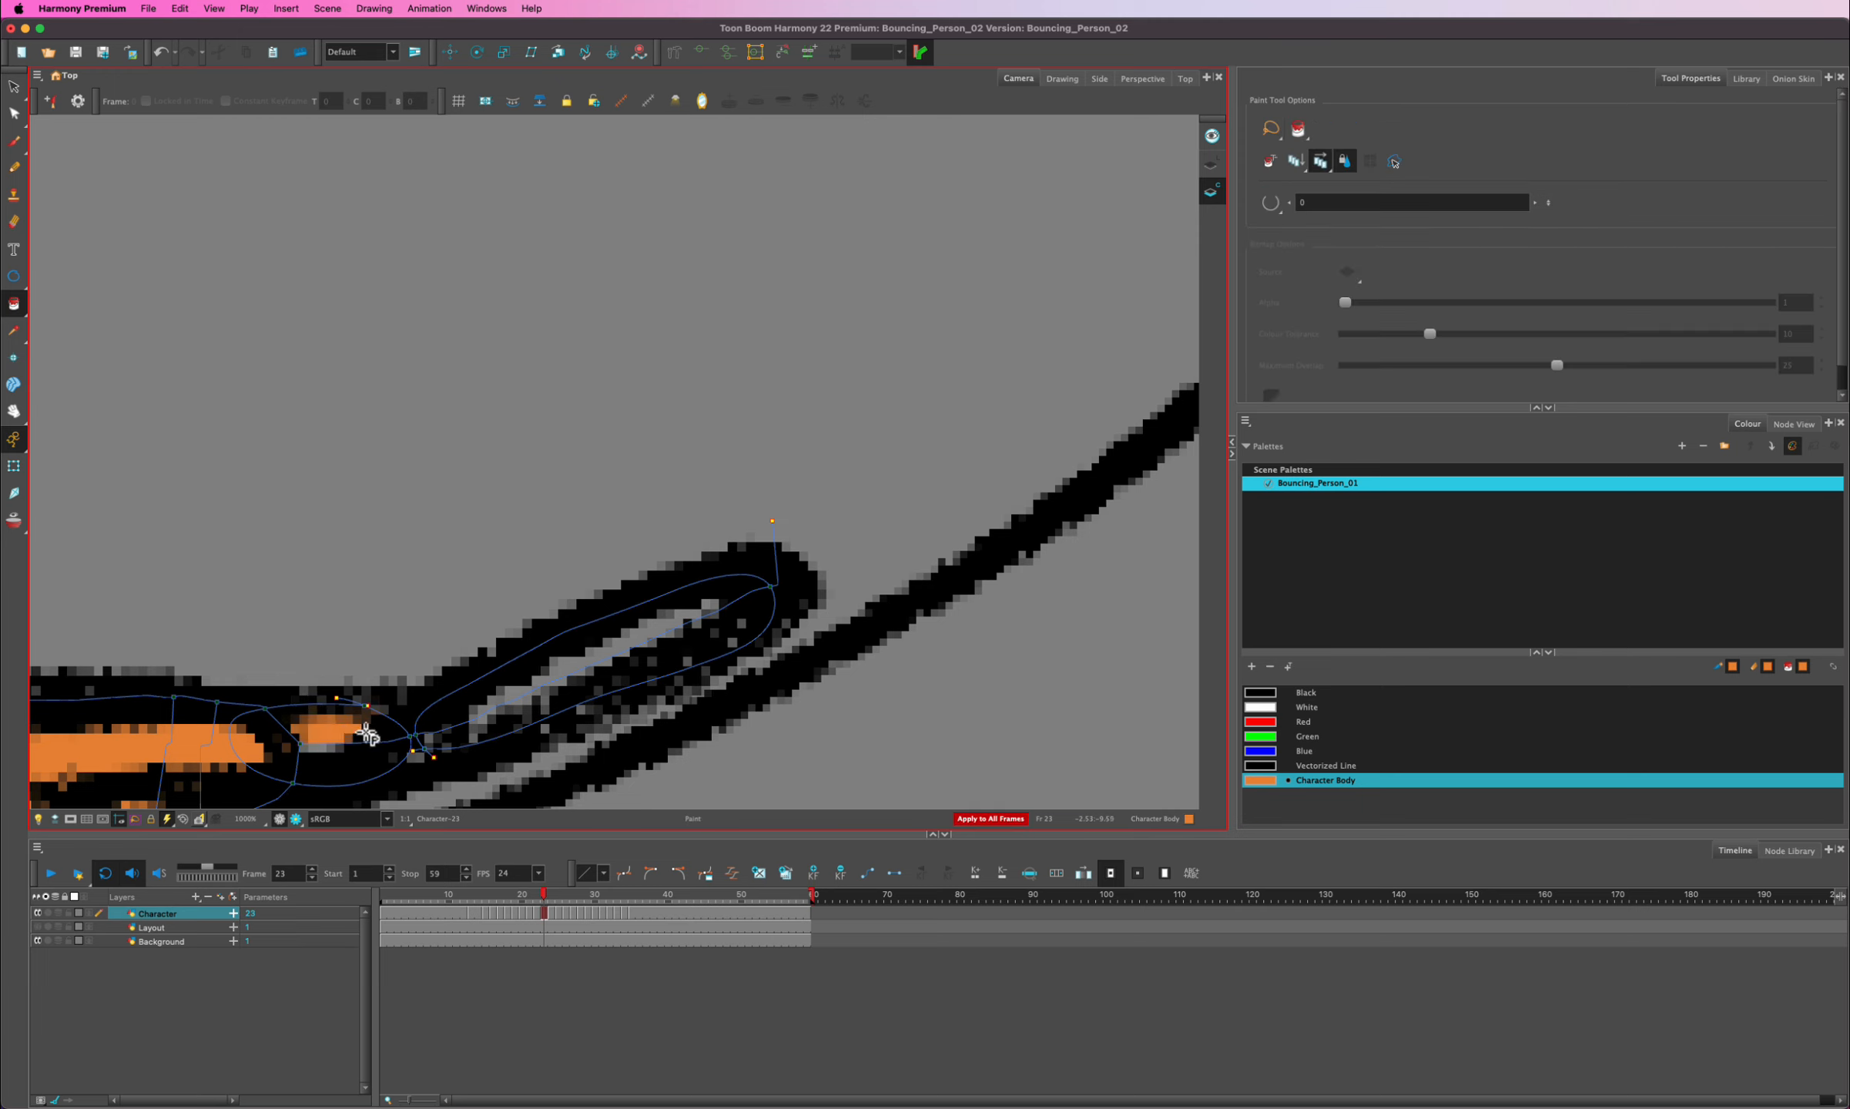
left_click(603, 685)
left_click(609, 649)
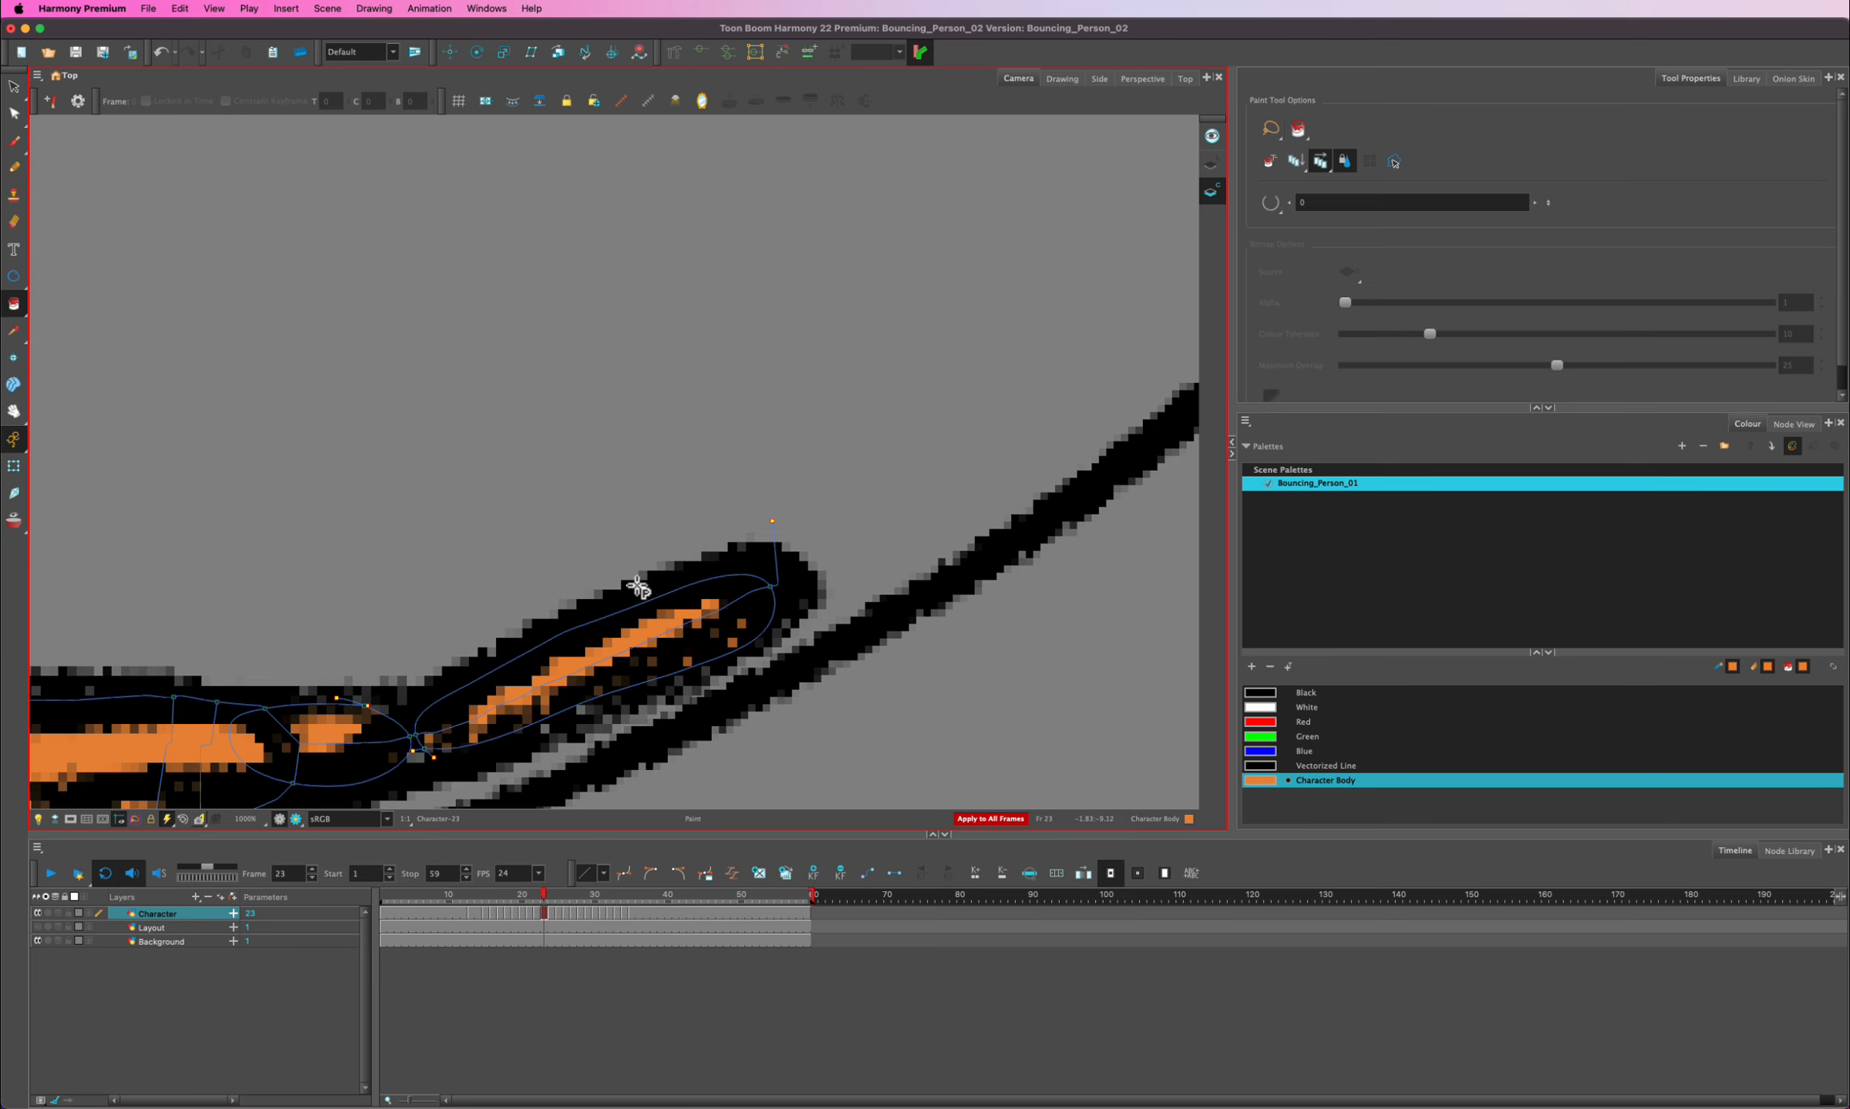
key("shift+m")
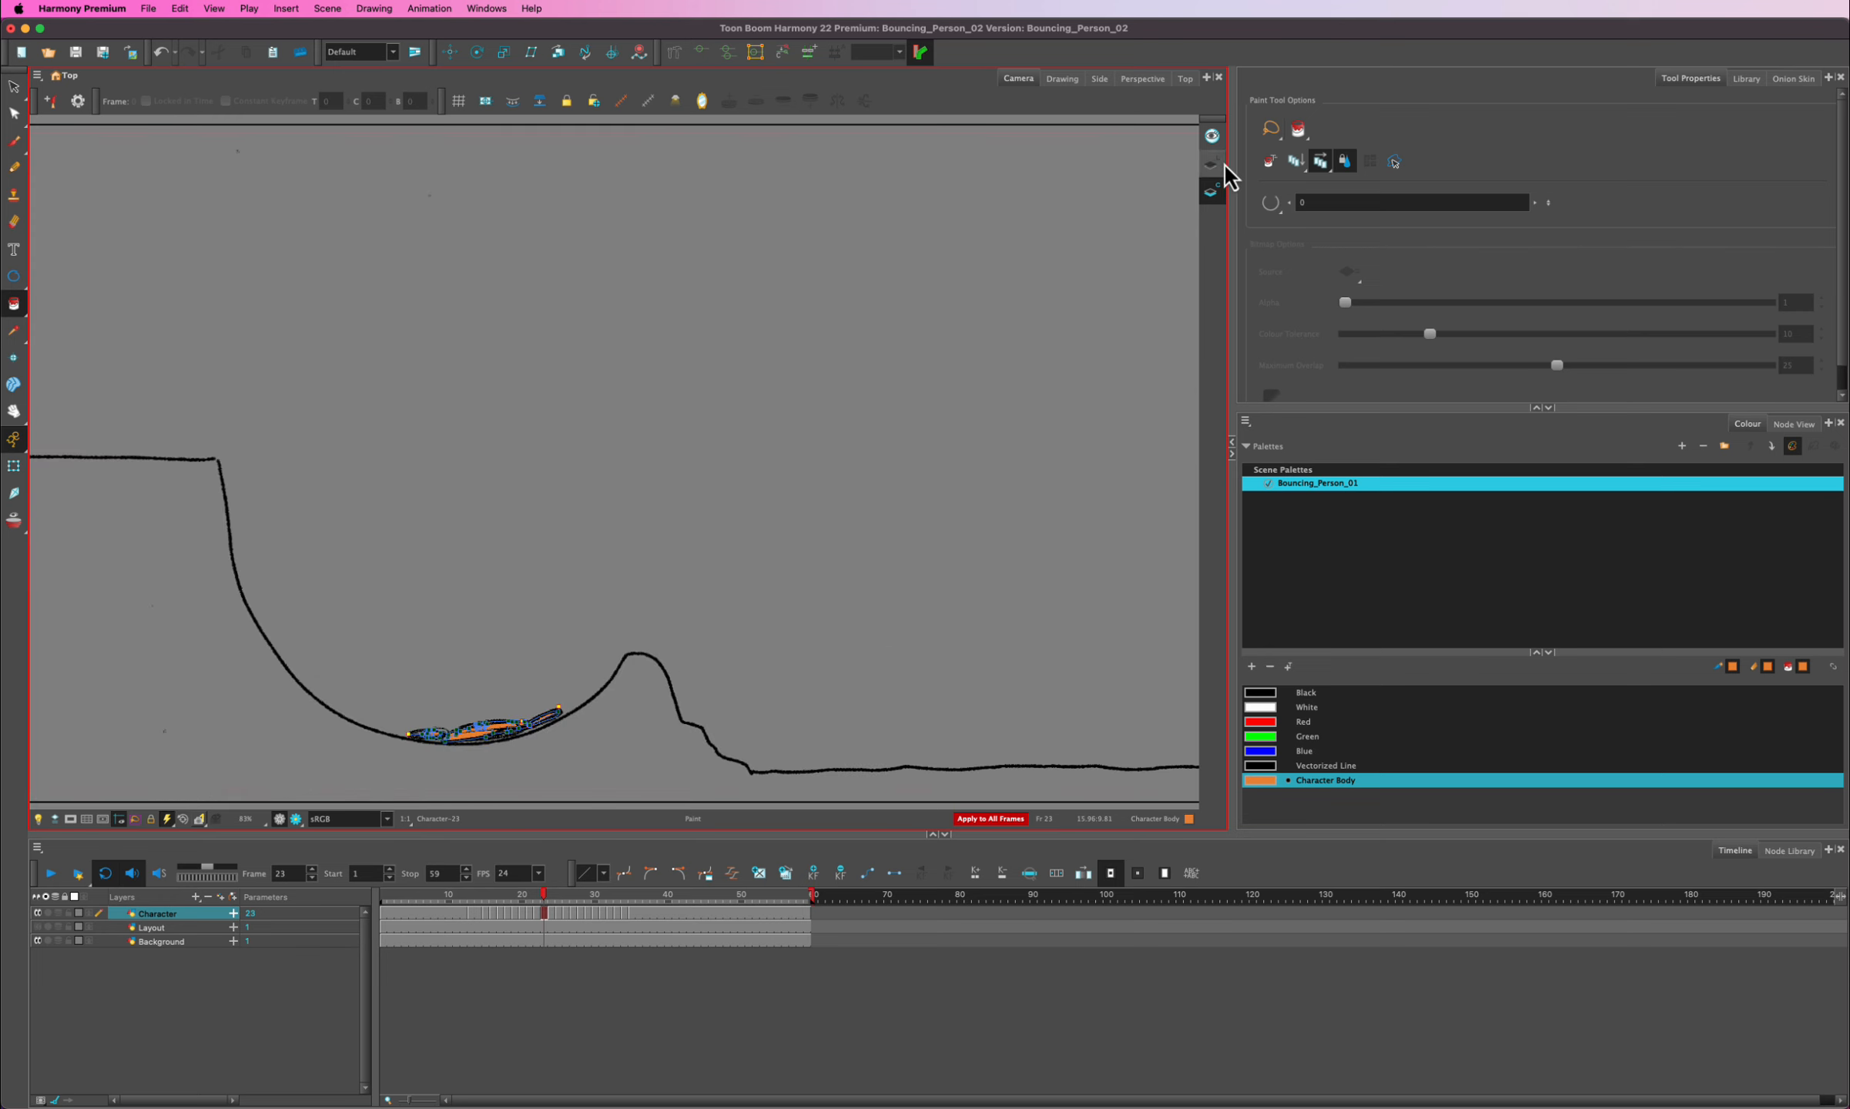
- Go back to frame 21 and paint the unfilled upper limb with Character Body on Colour Art
left_click(1203, 182)
key("comma")
key("comma")
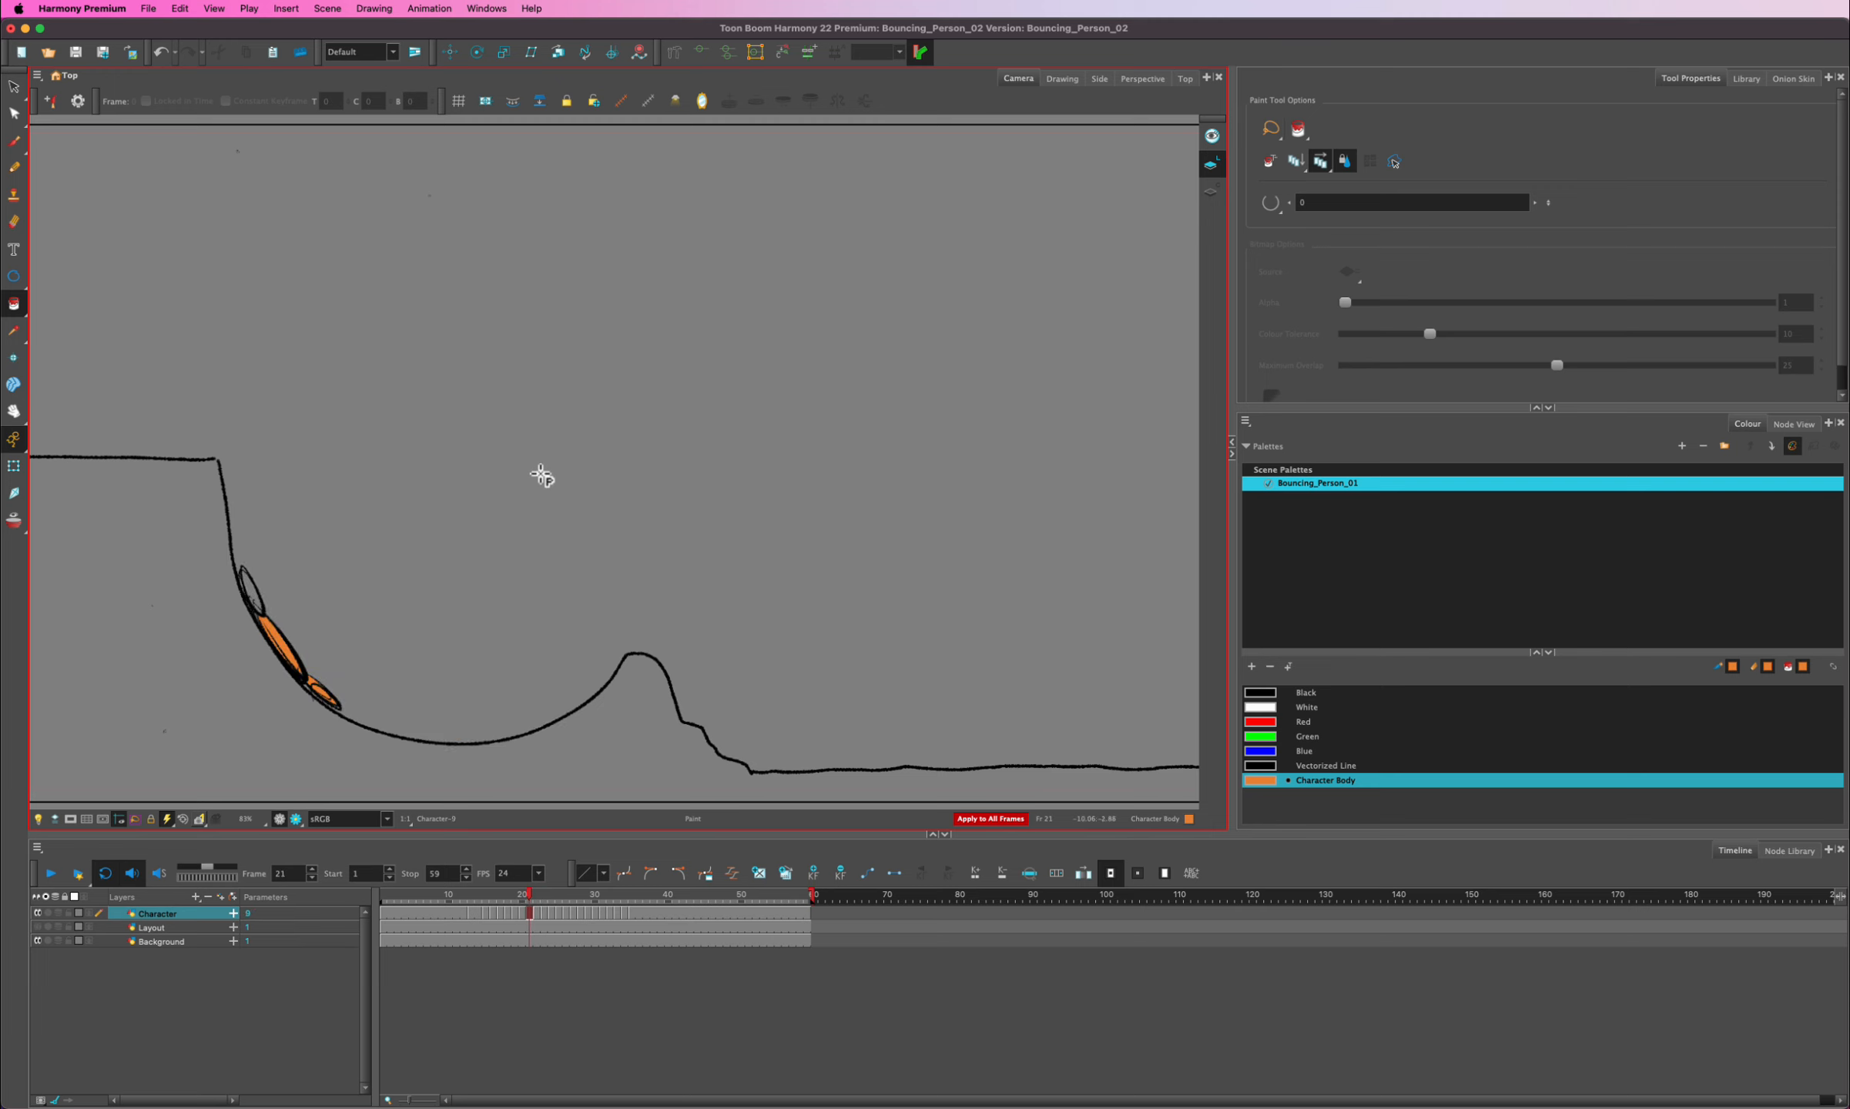
left_click(1212, 191)
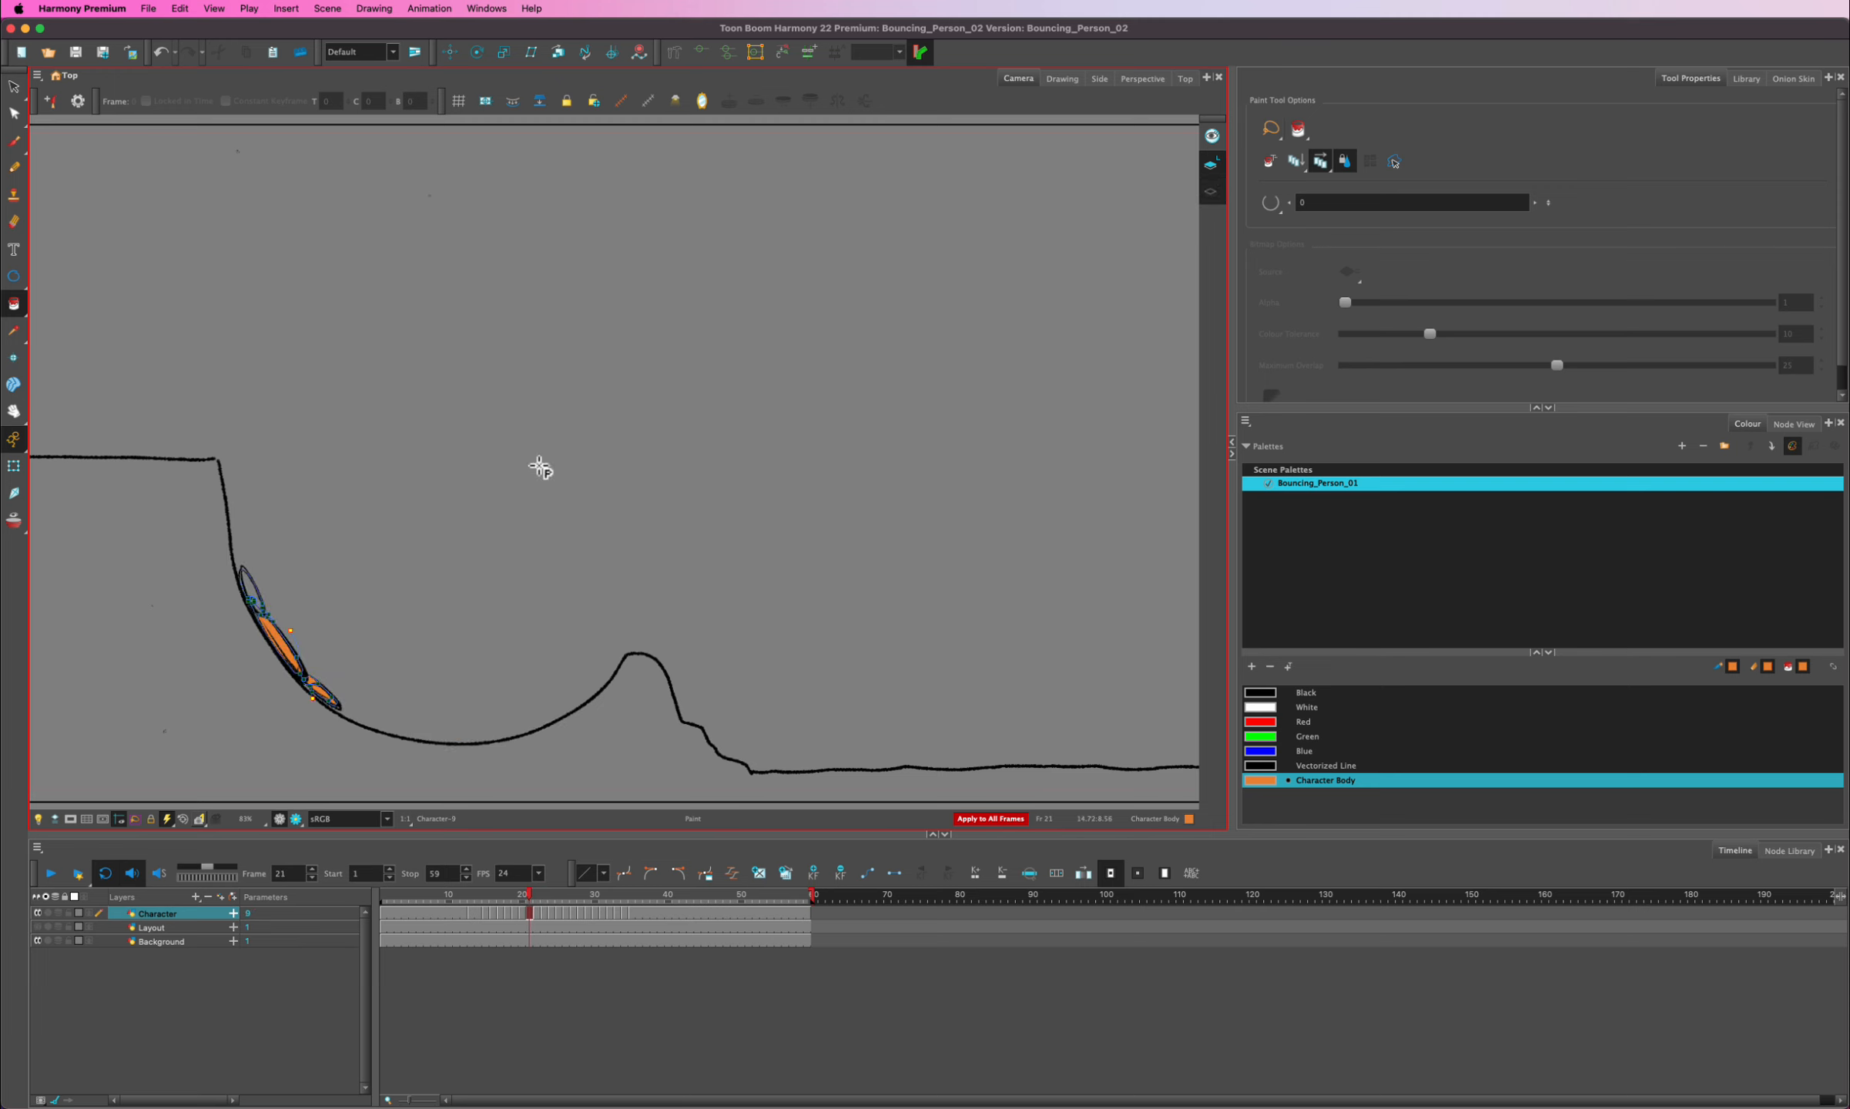
left_click(252, 590)
- Go back to frame 19 and close the outline of the open leg with Stroke tool lines on Colour Art
key("comma")
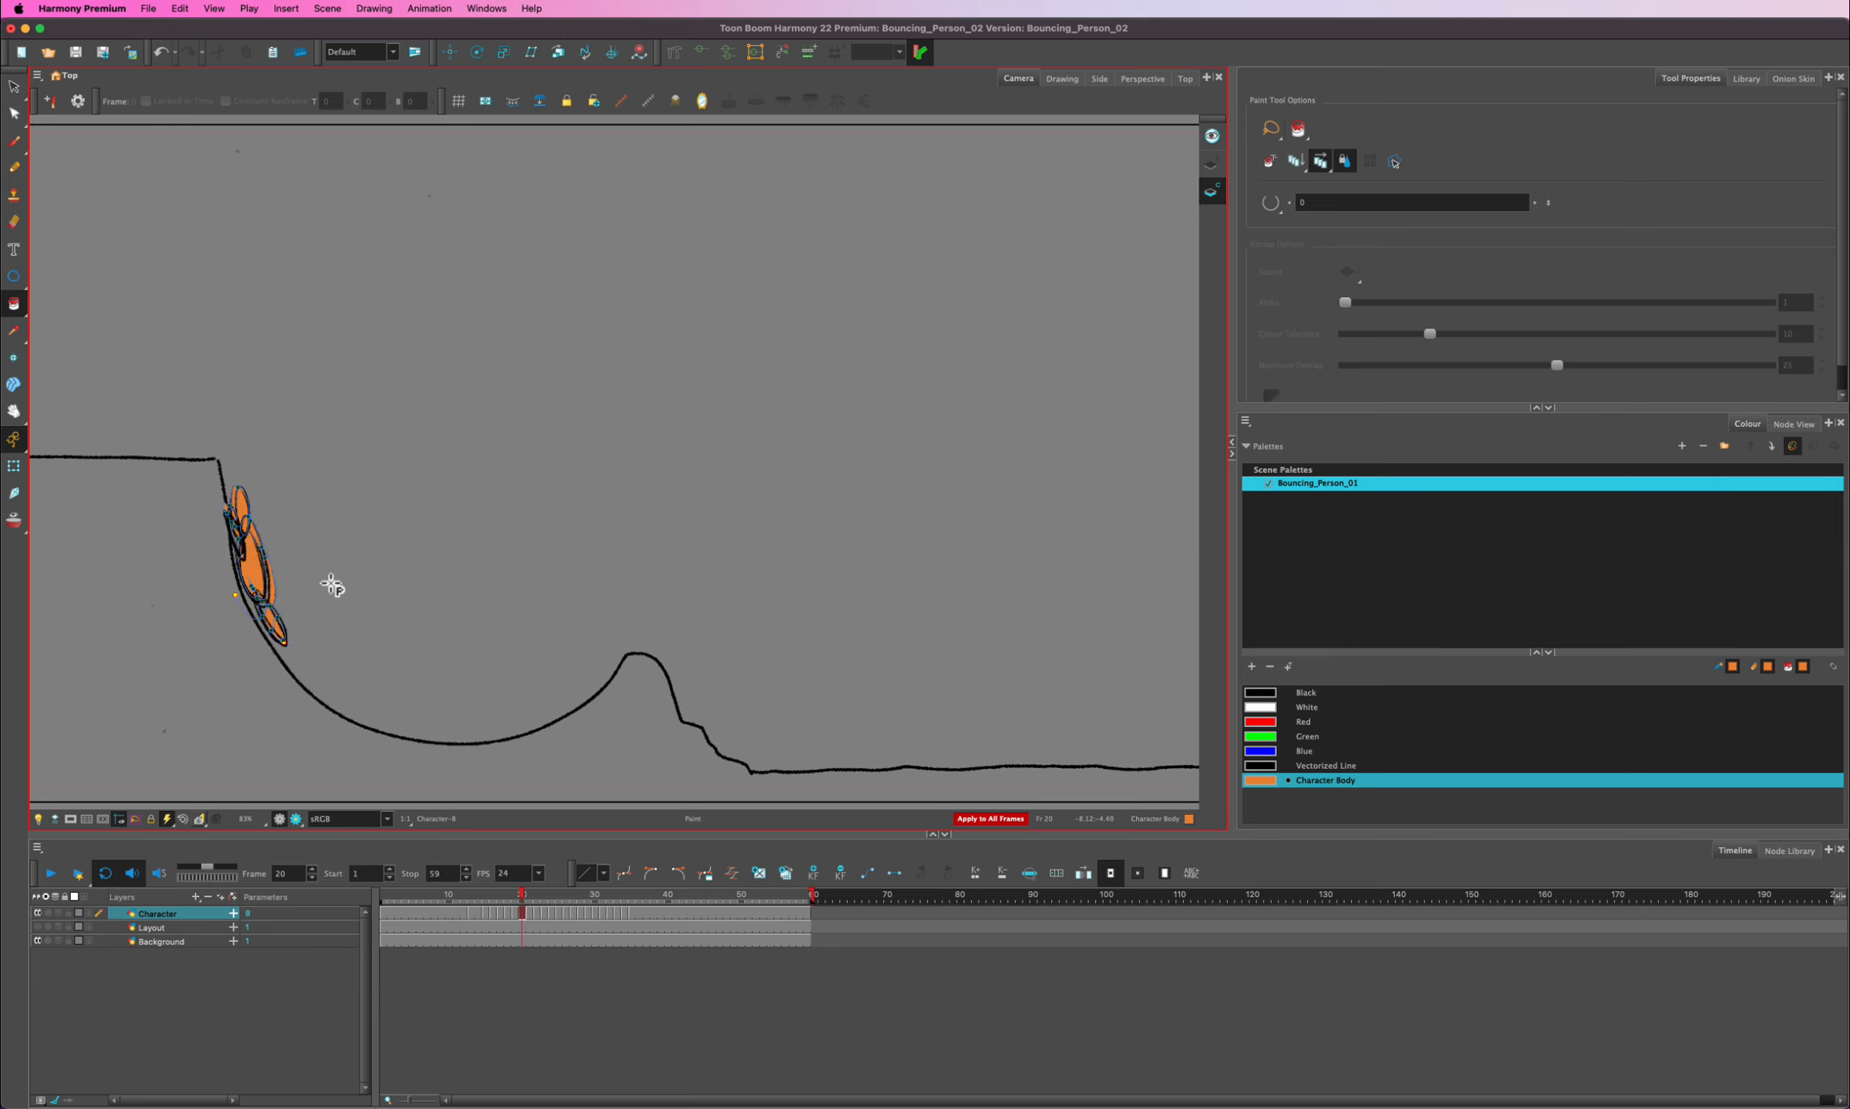
key("comma")
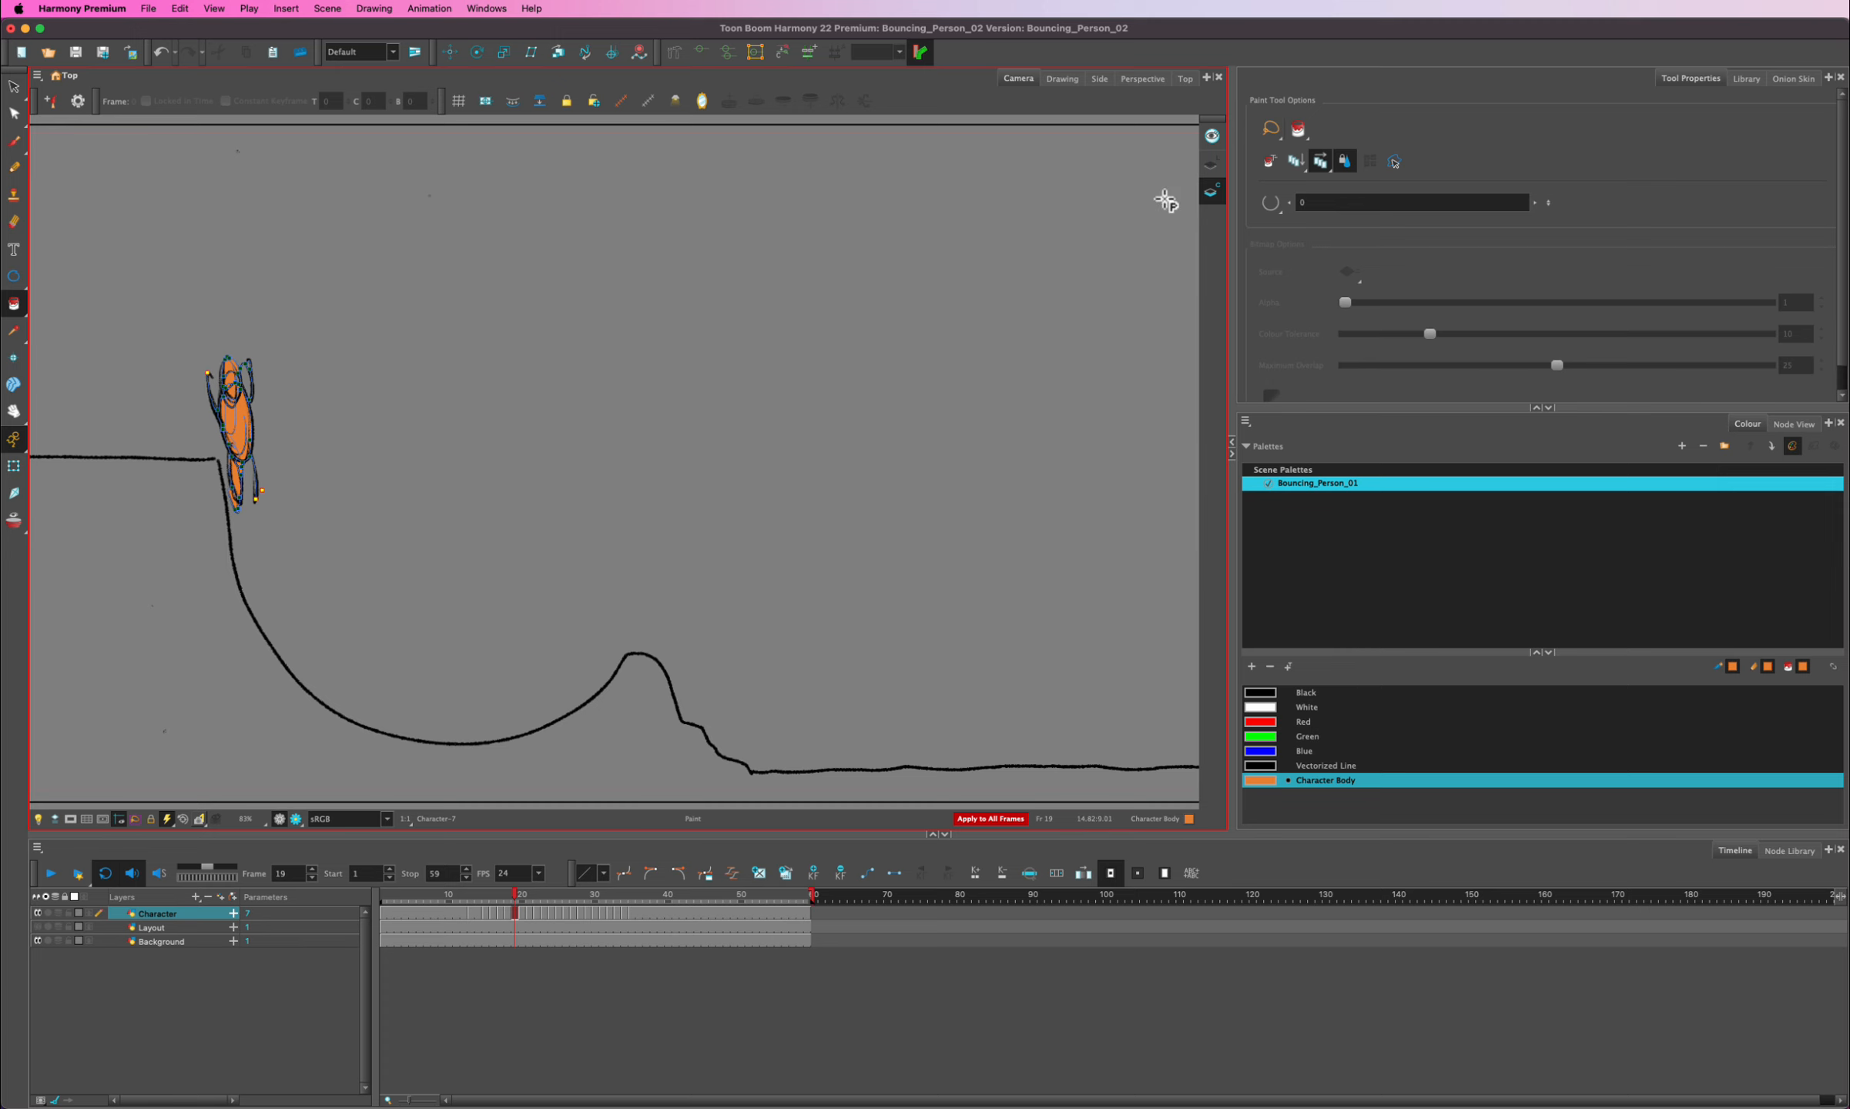
left_click(14, 305)
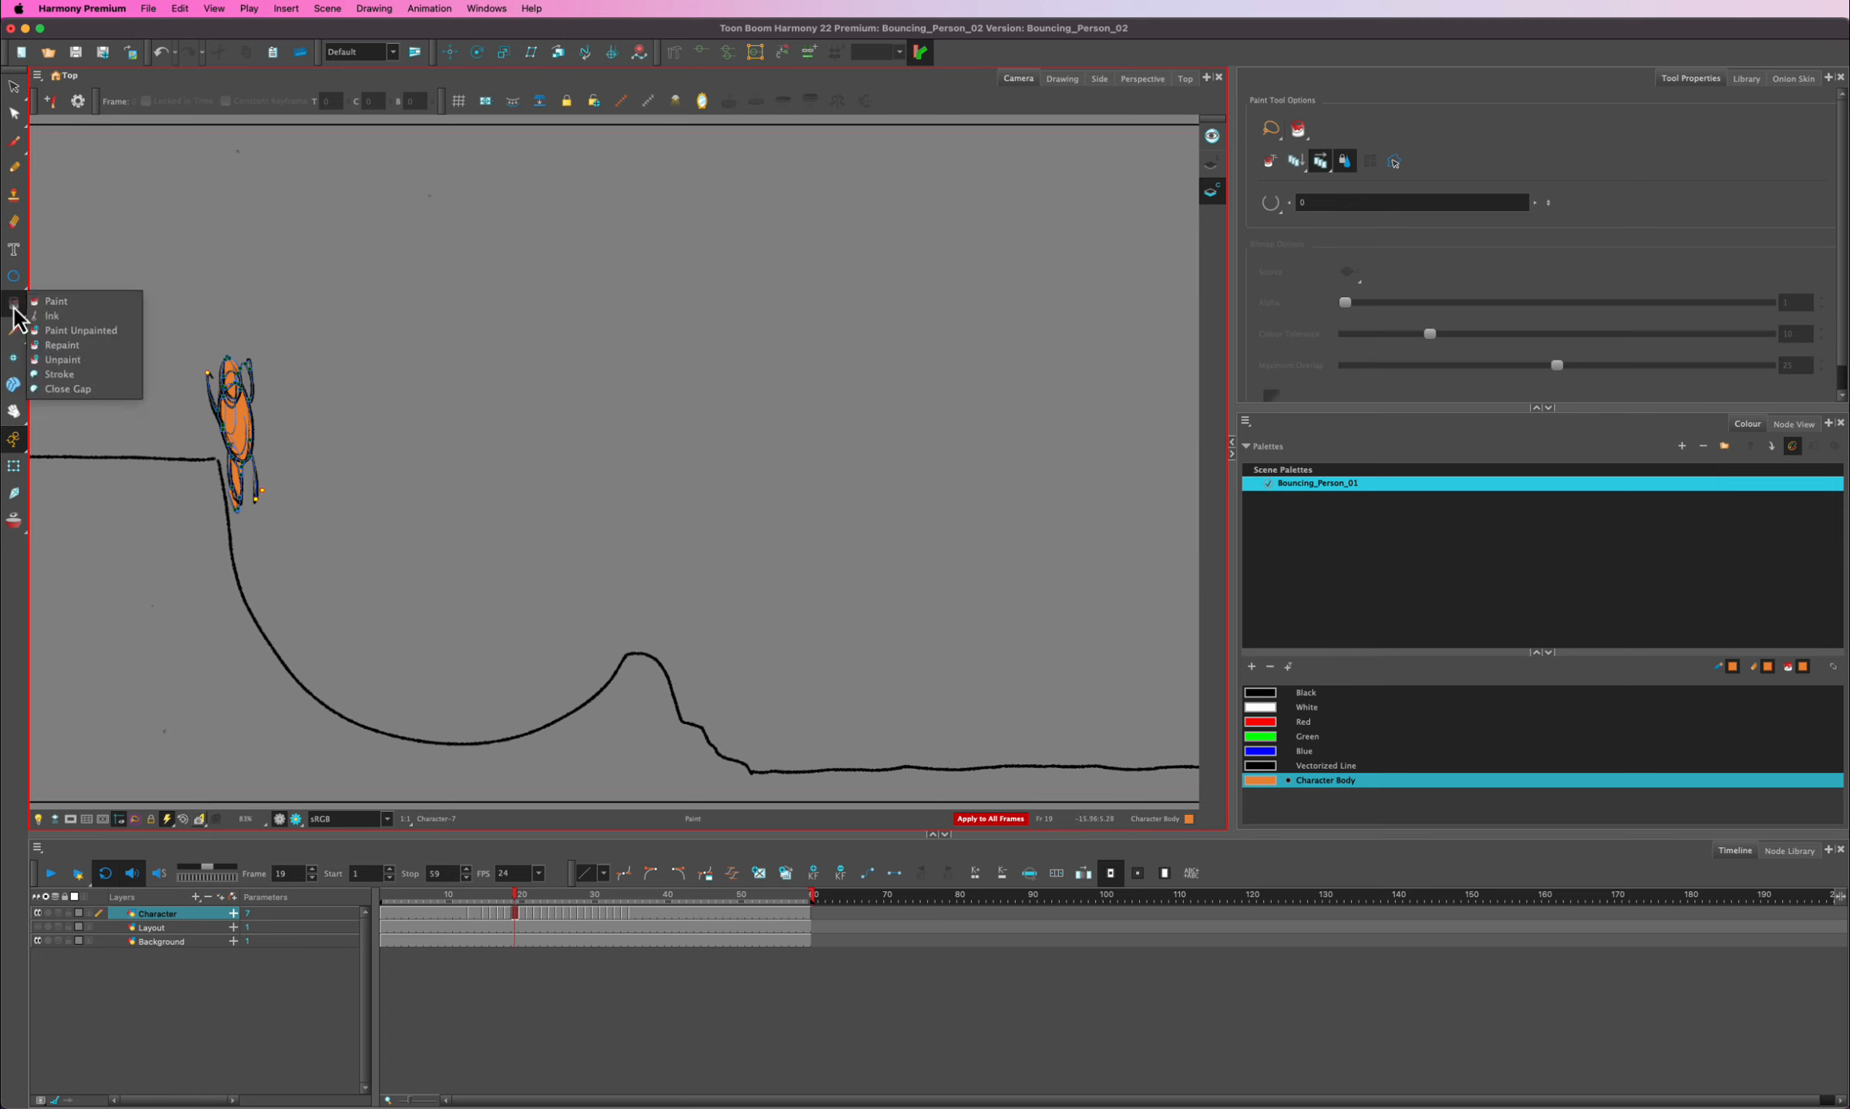
left_click(65, 375)
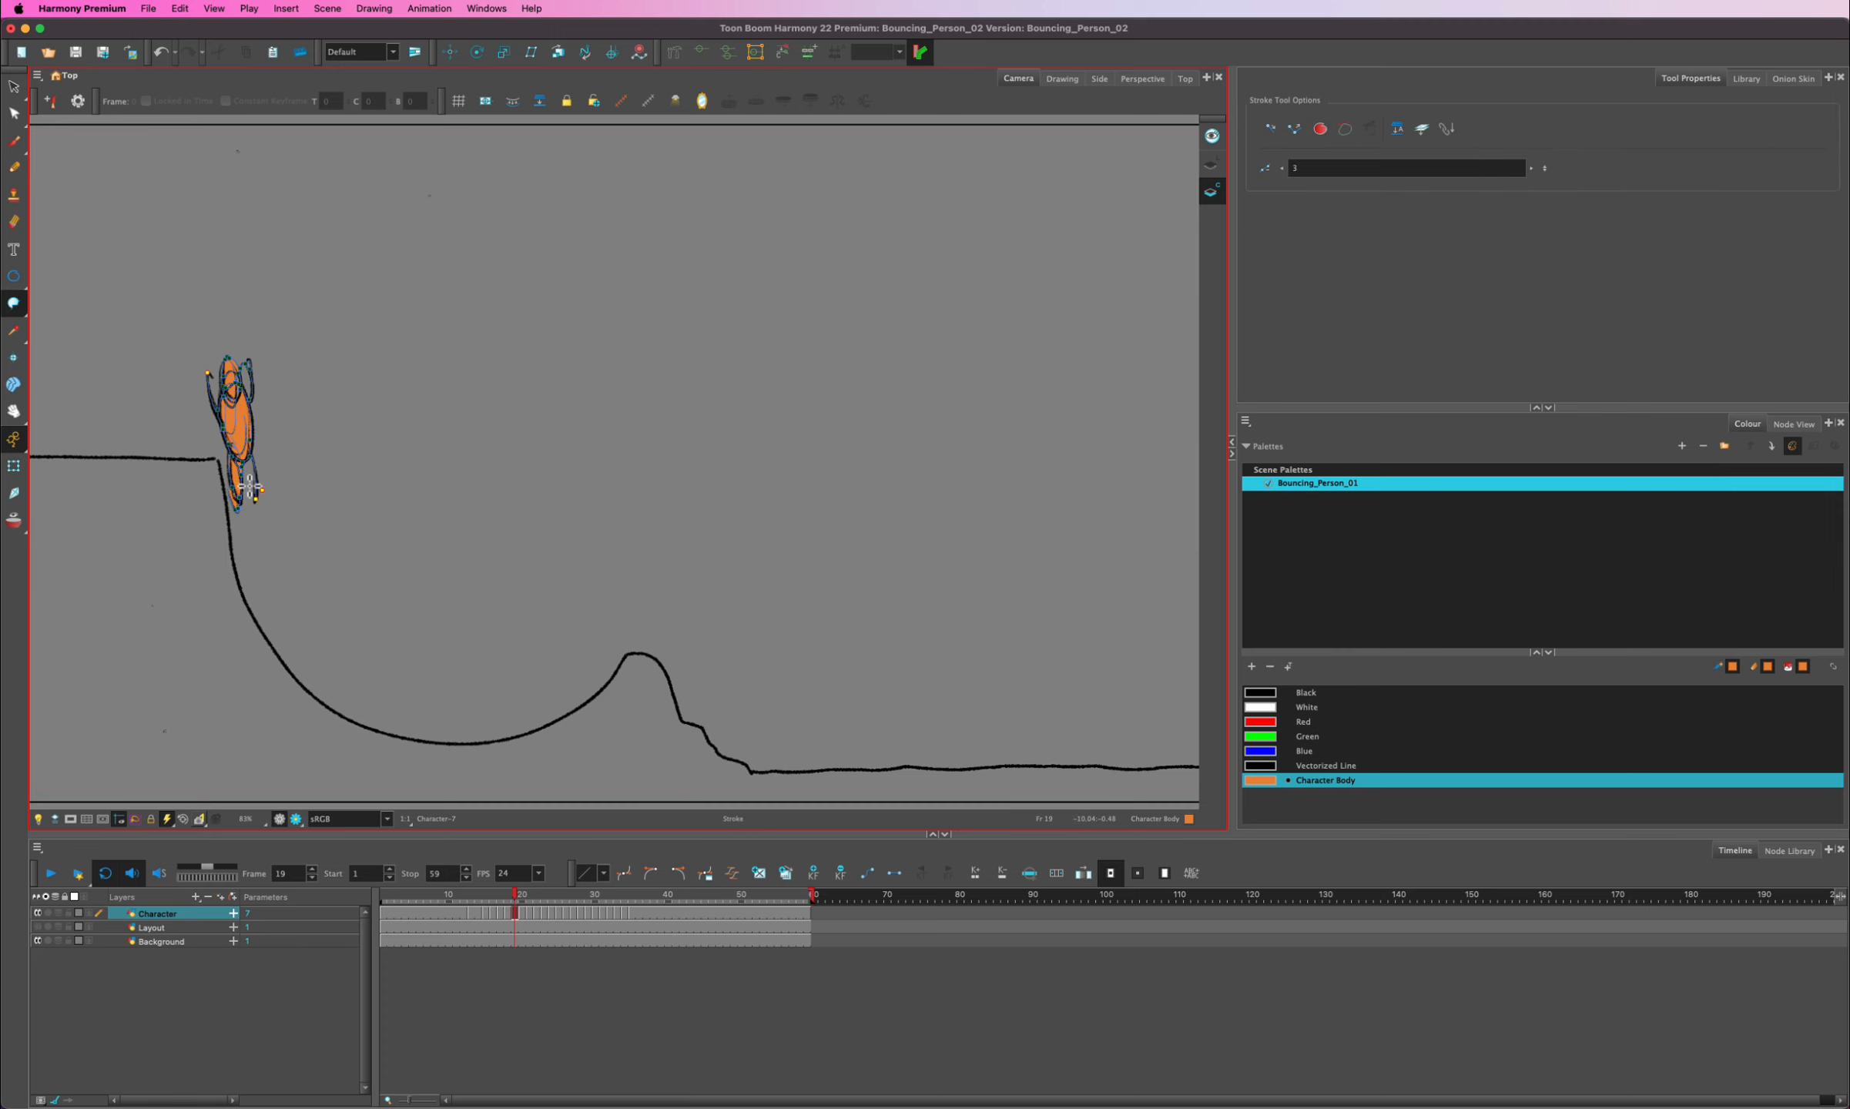
scroll(251, 487, "up", 10)
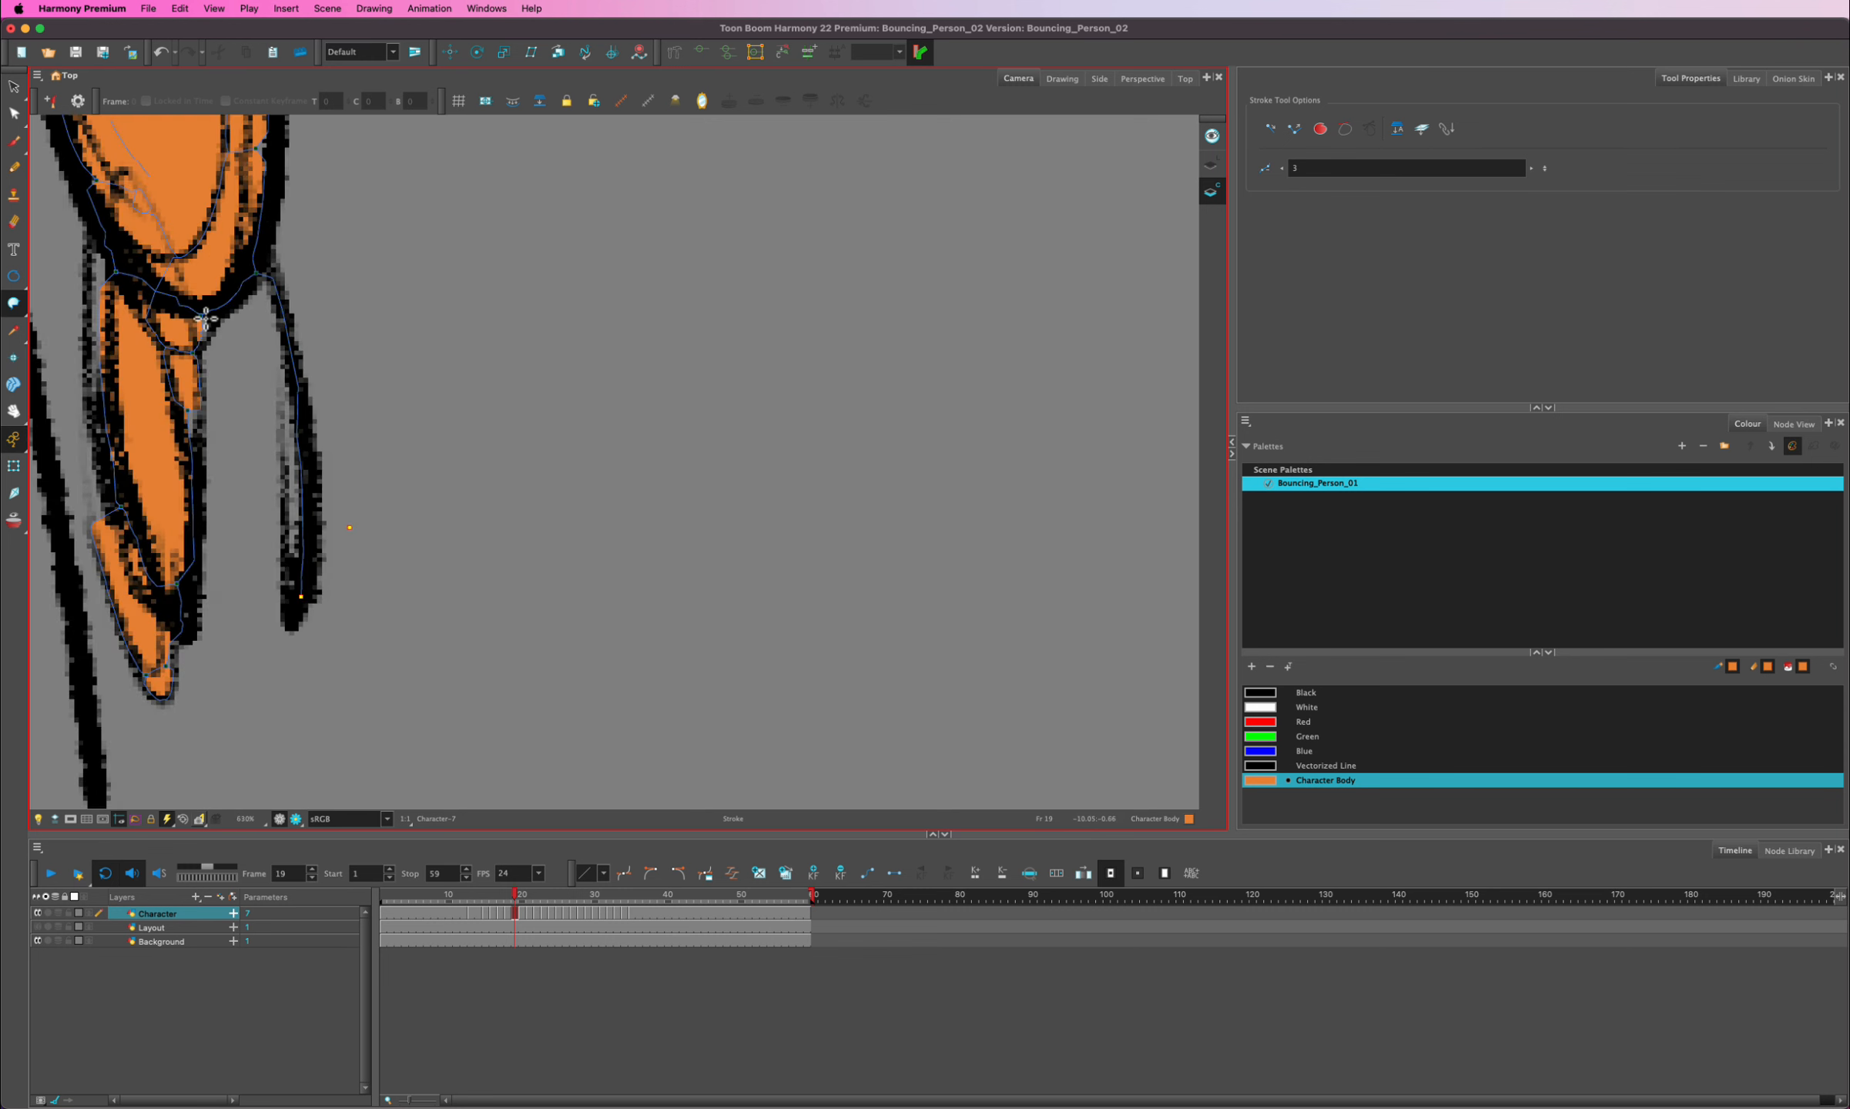
mouse_move(195, 302)
left_mouse_down()
mouse_move(234, 579)
mouse_move(259, 617)
mouse_move(291, 609)
mouse_move(309, 574)
left_mouse_up()
mouse_move(201, 270)
left_mouse_down()
mouse_move(217, 596)
mouse_move(254, 612)
mouse_move(324, 587)
left_mouse_up()
- Paint the newly enclosed leg on frame 19 with the Character Body colour
left_click(14, 304)
left_click(47, 301)
left_click(235, 382)
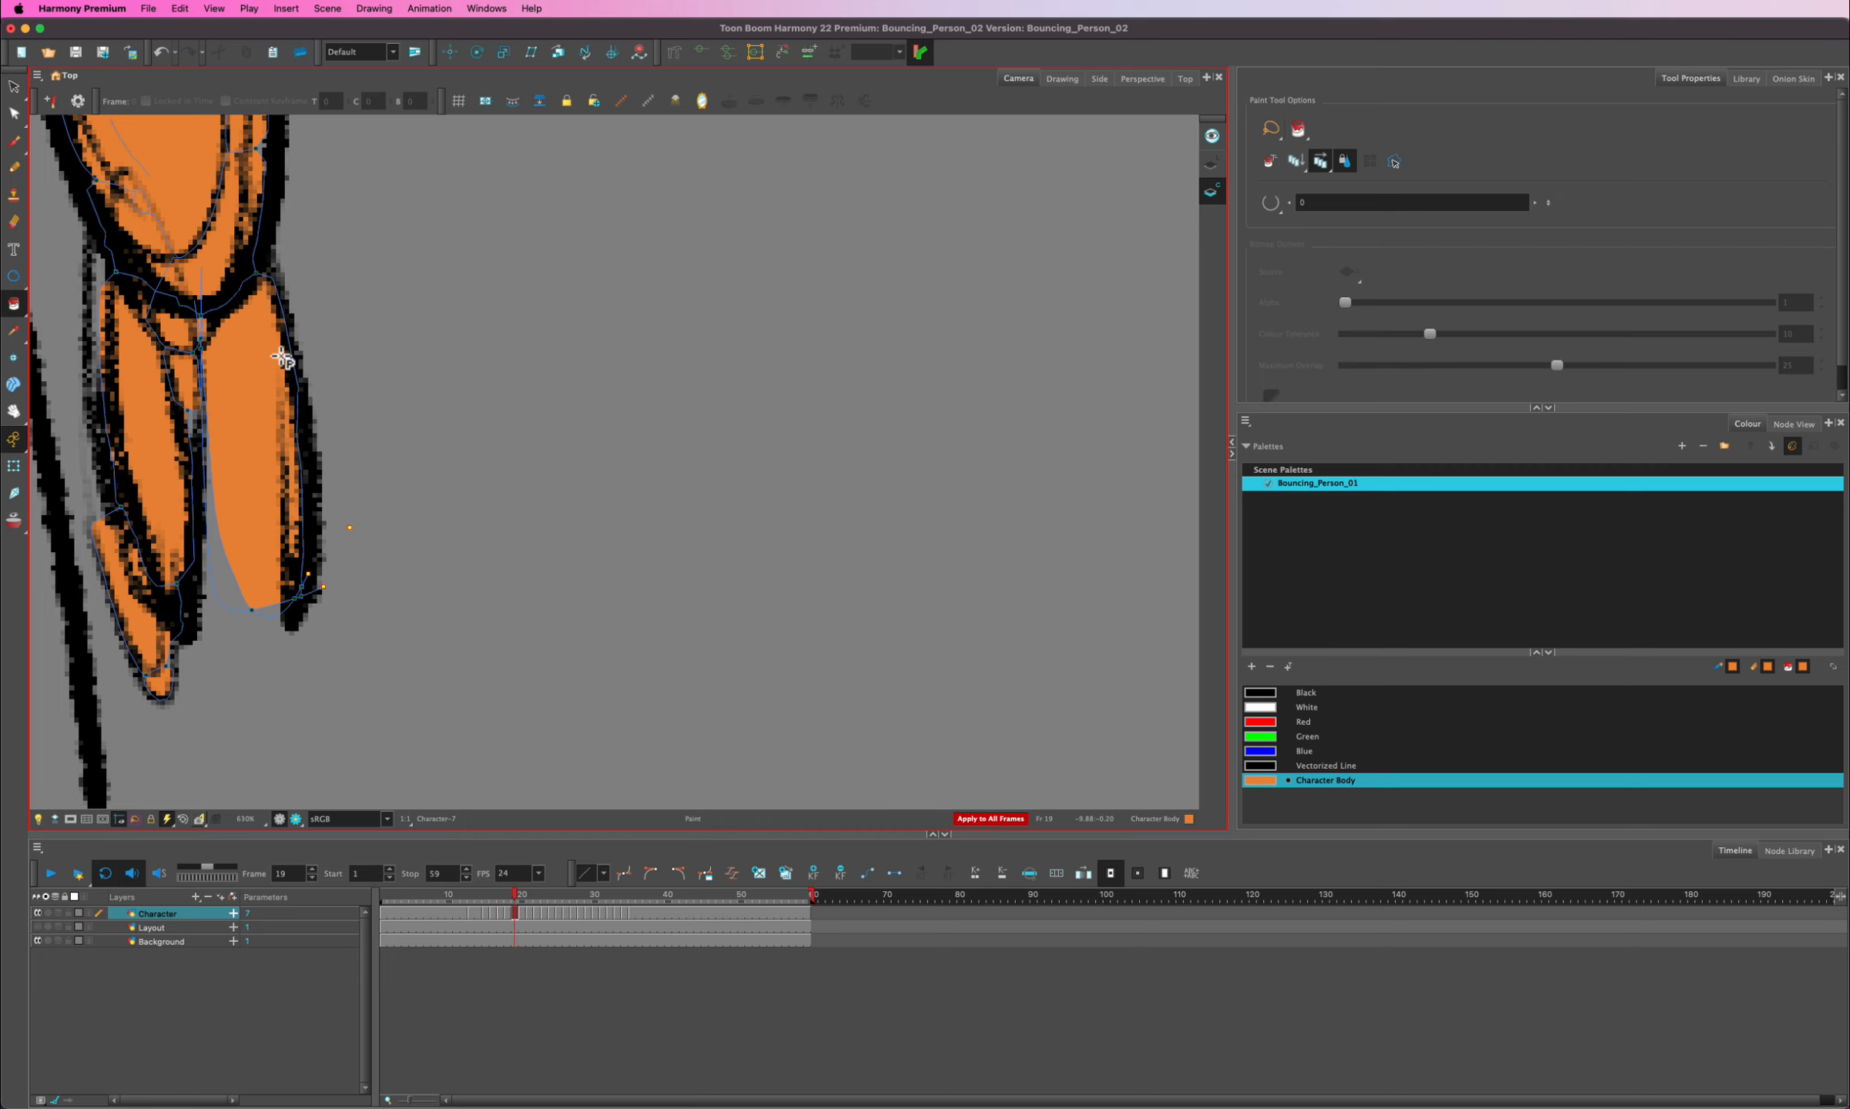
- Draw three crossing test strokes with the Stroke tool in the empty area beside the leg on frame 19
left_click(15, 305)
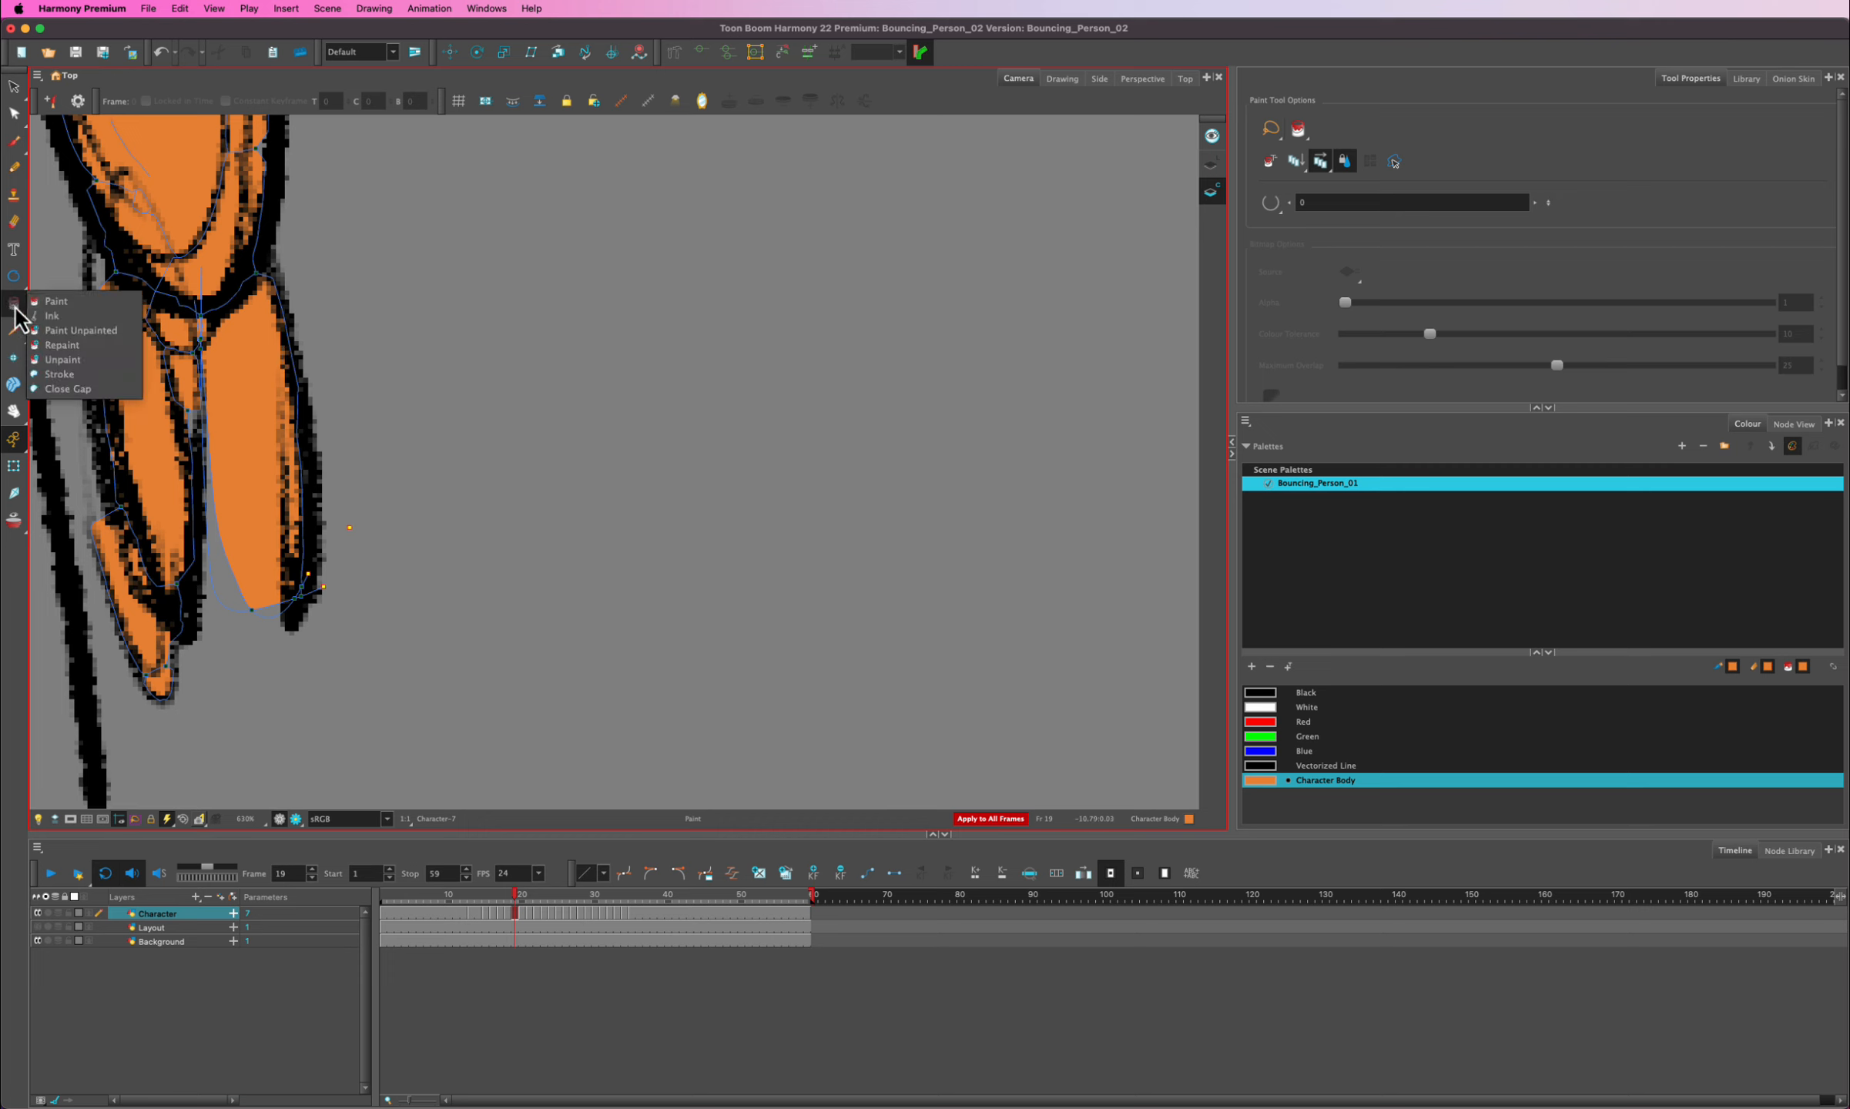
left_click(59, 374)
left_click_drag(688, 312, 752, 412)
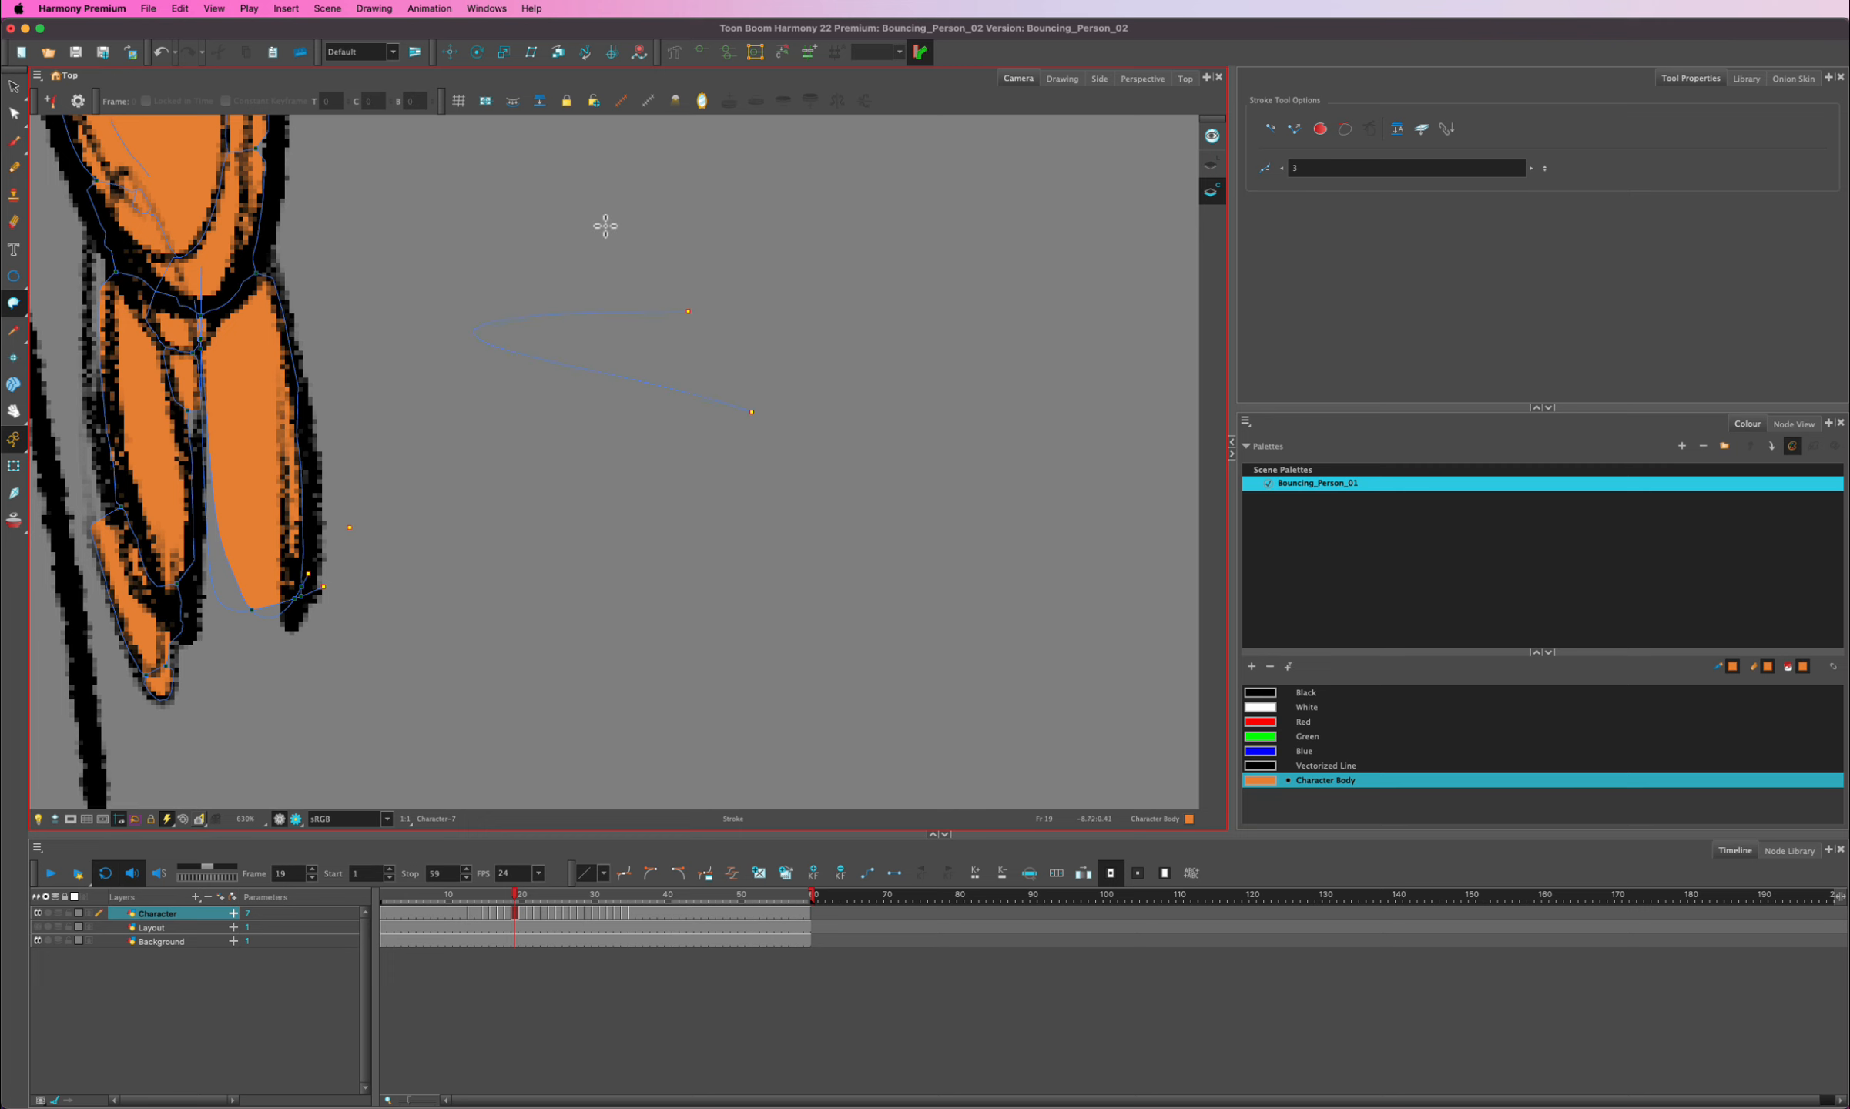
left_click_drag(604, 225, 671, 552)
left_click_drag(505, 556, 952, 517)
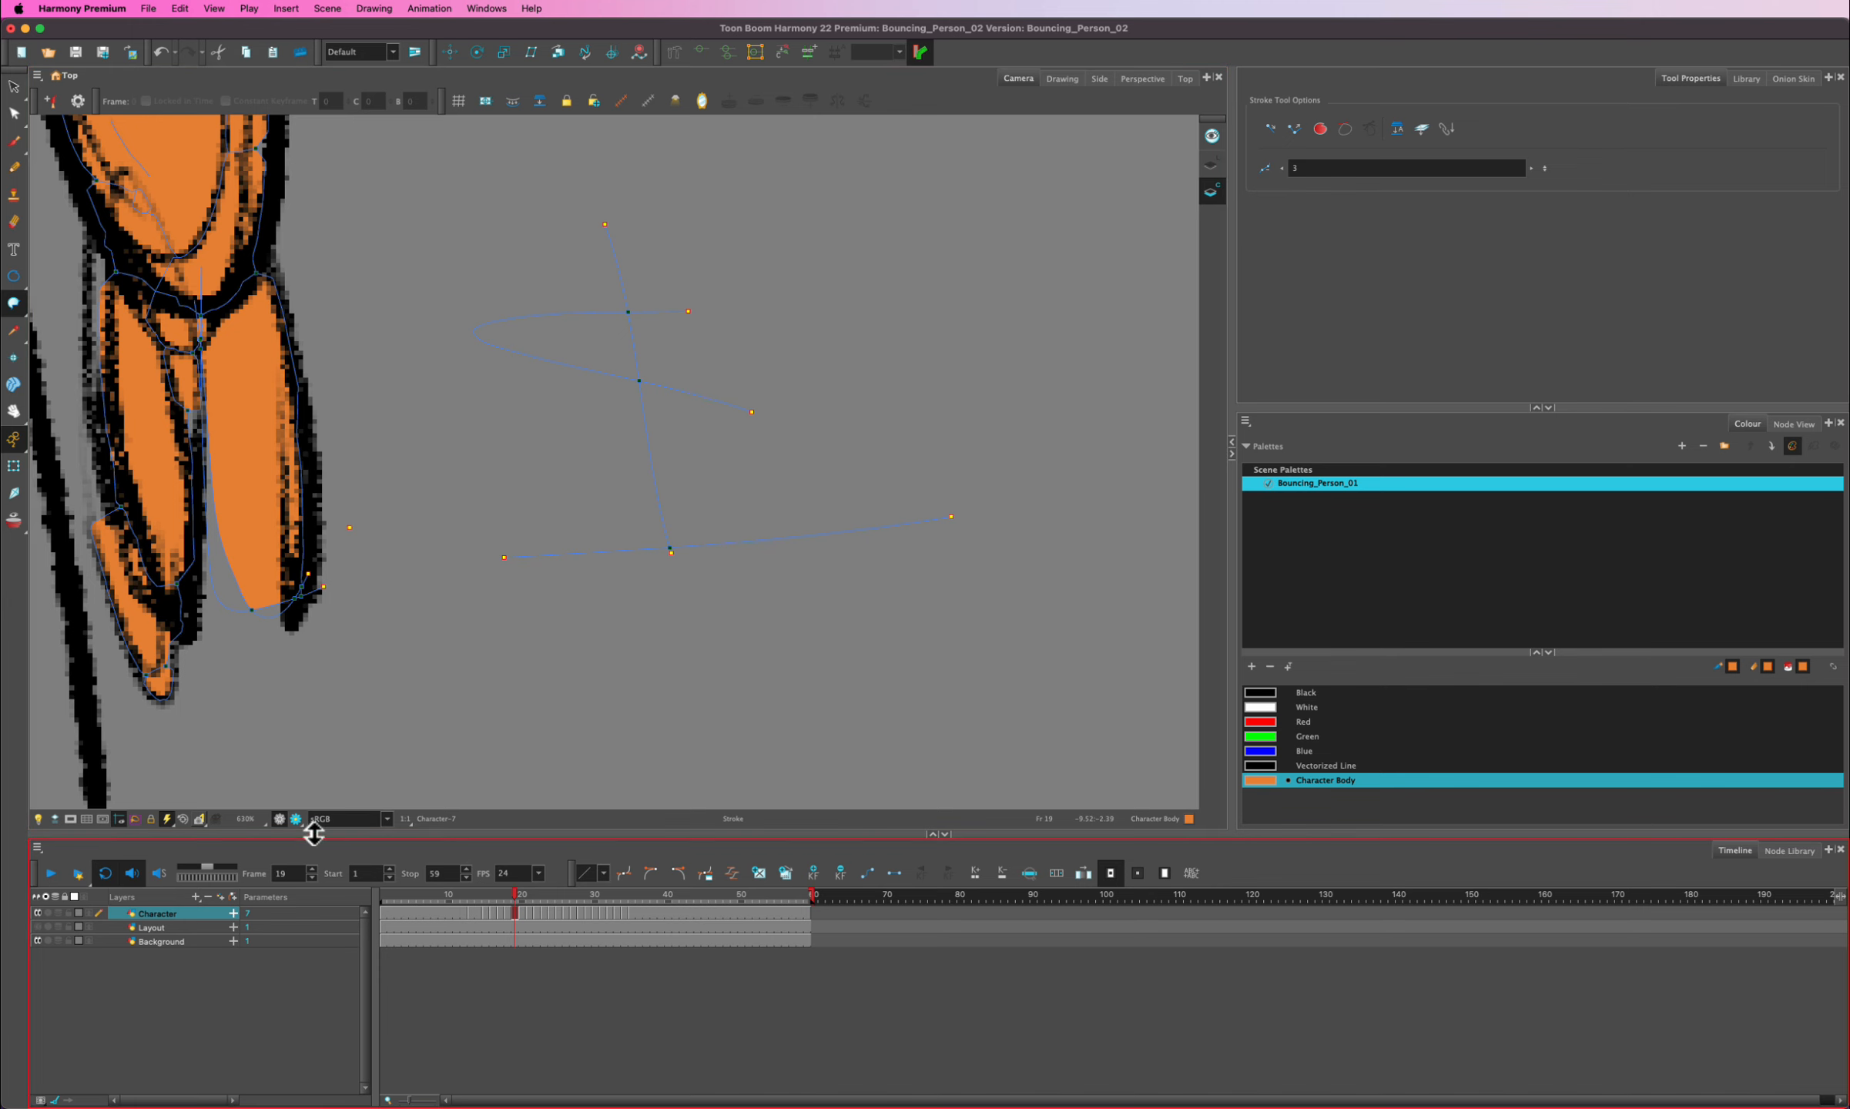
- Check the Colour Art strokes in Render View, return to the normal view, and inspect the whole drawing on Line Art
left_click(297, 820)
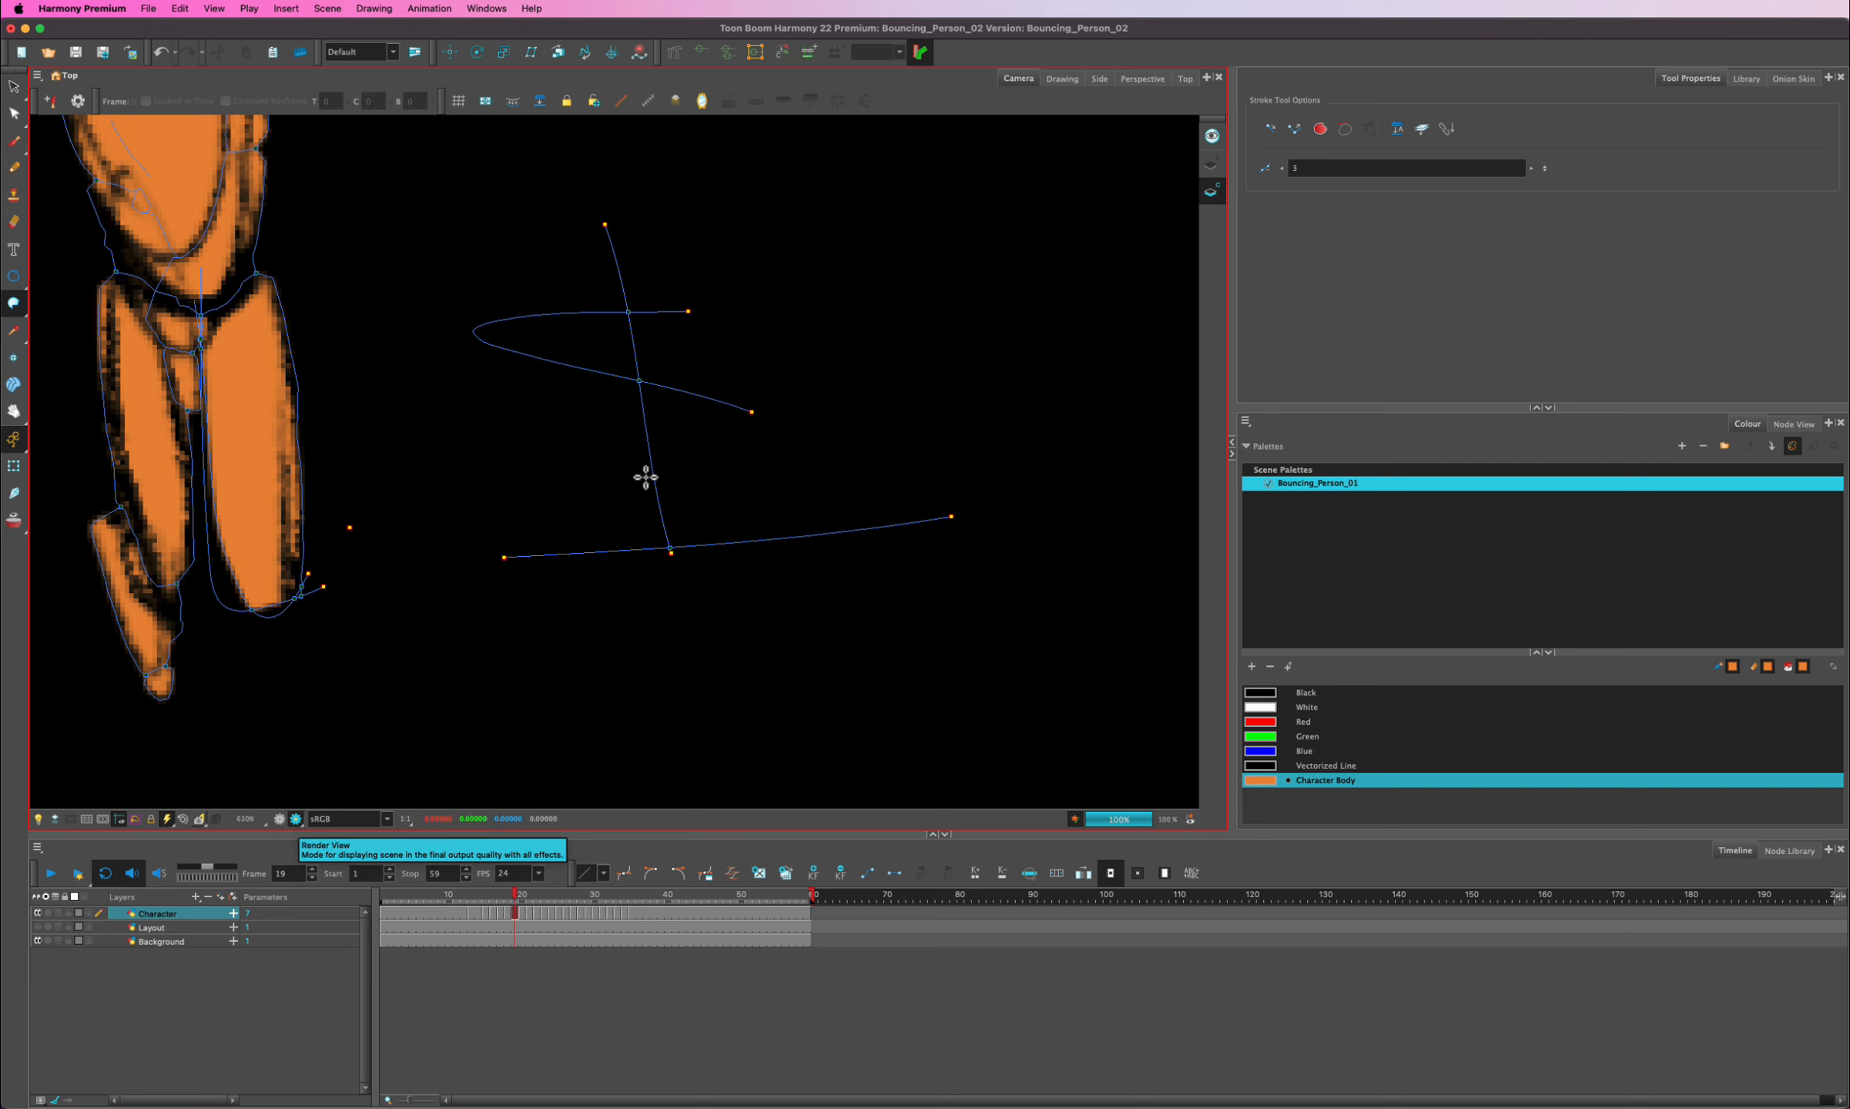
left_click(282, 824)
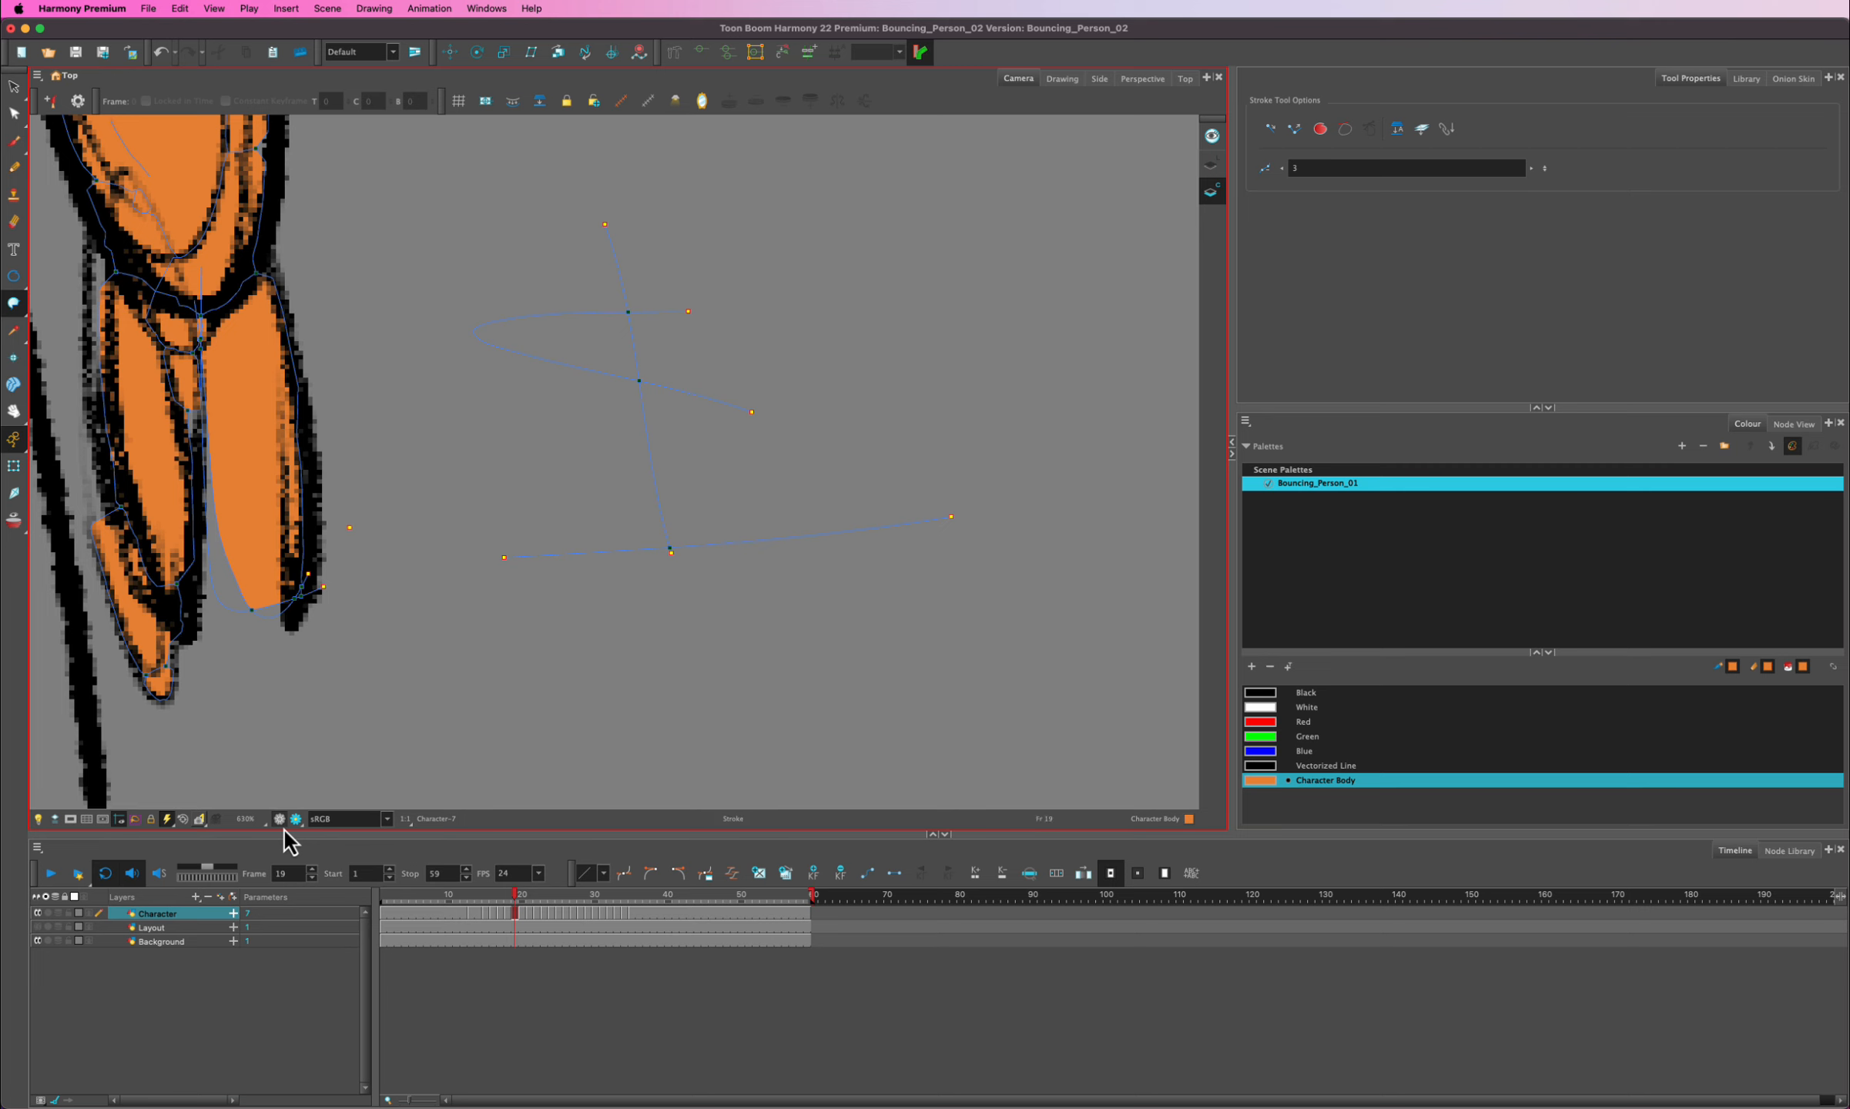
left_click(1215, 178)
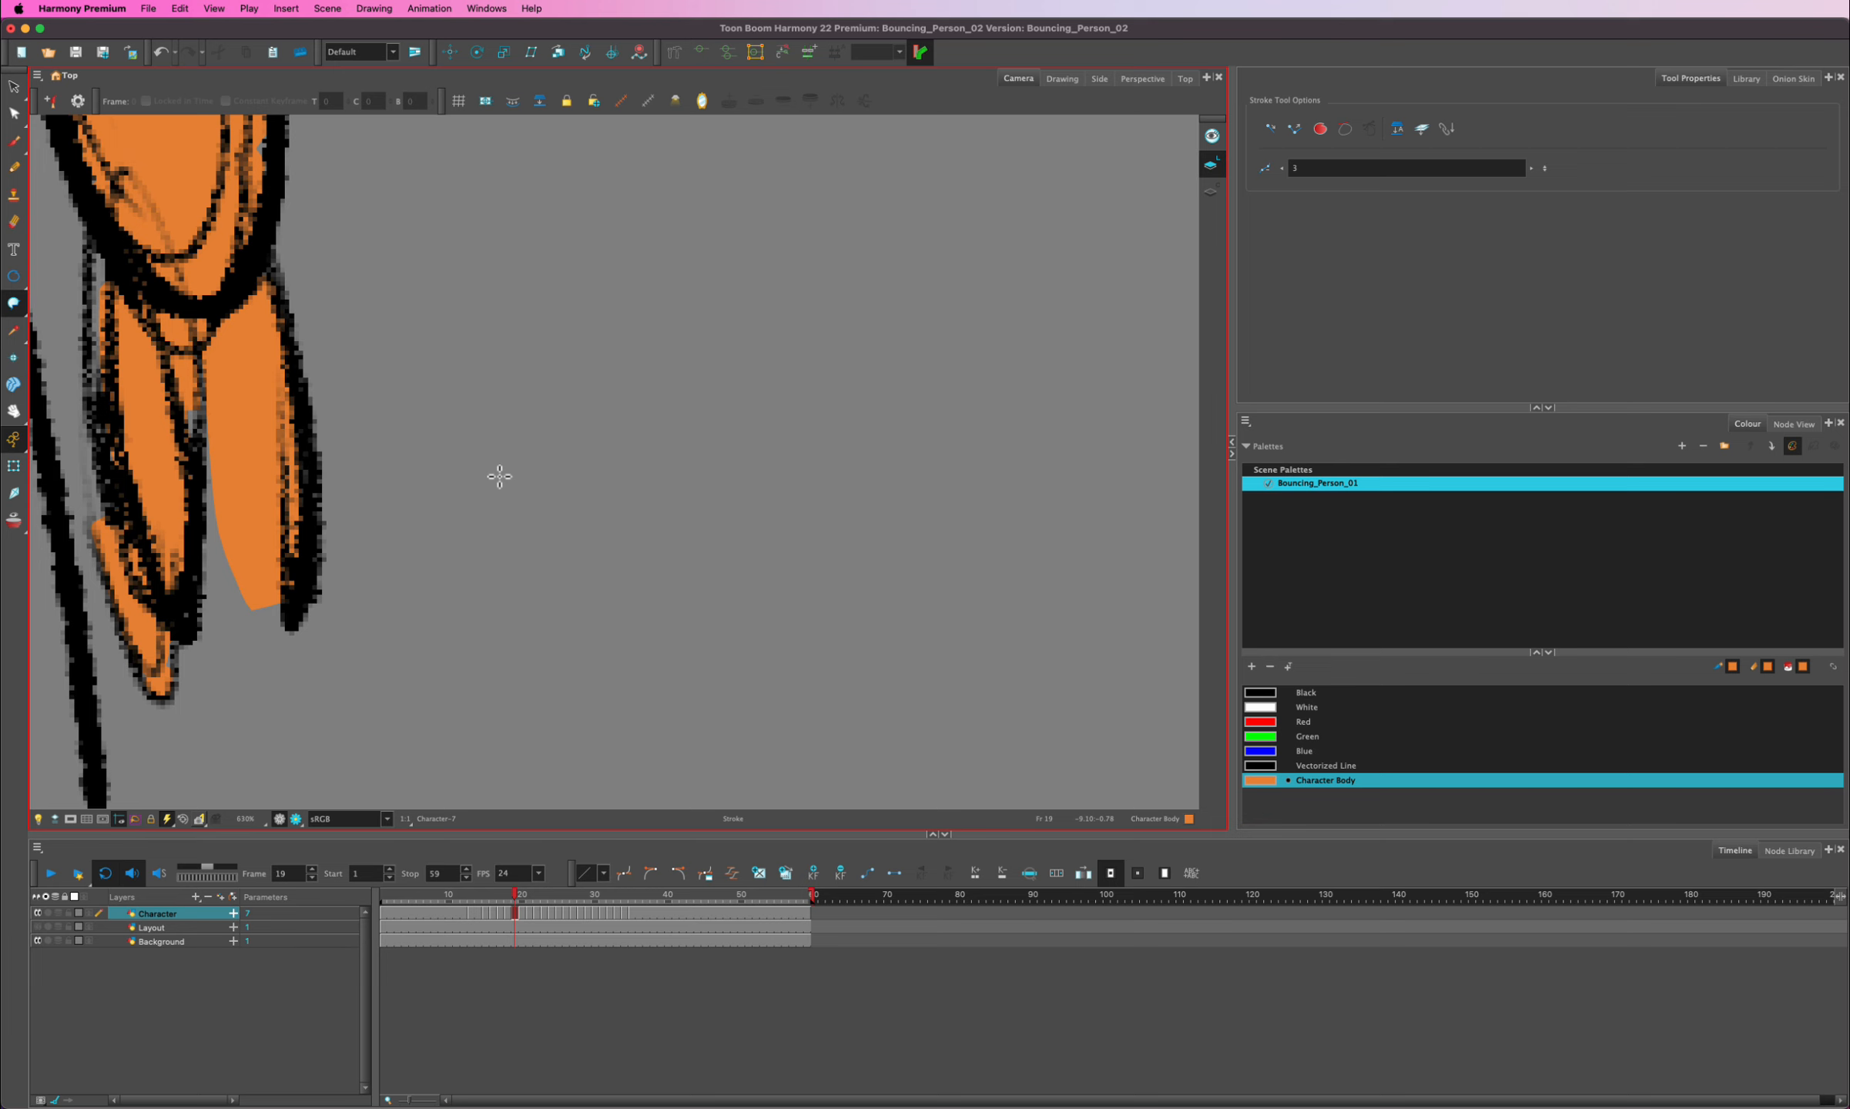
key("shift+m")
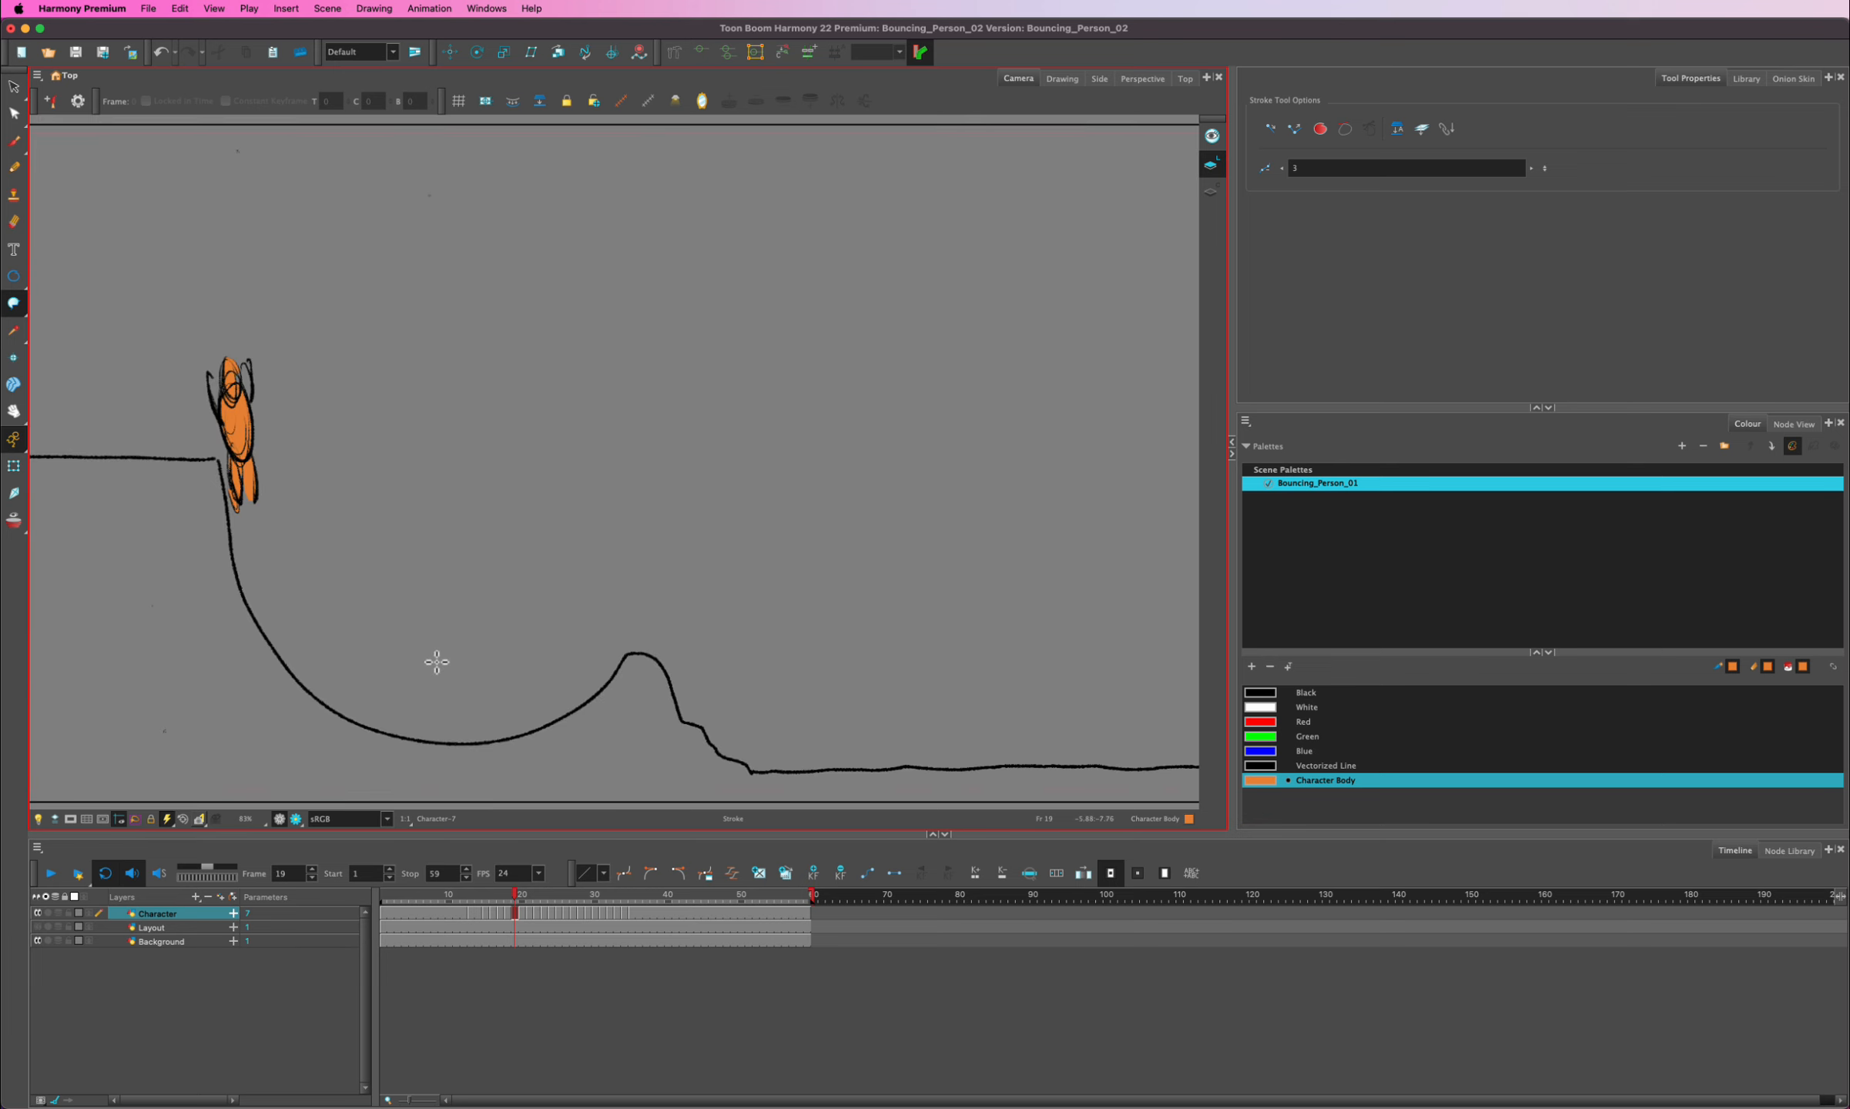
- Add a new colour to the Bouncing_Person_01 palette and set it to a muted brown
scroll(442, 658, "down", 1)
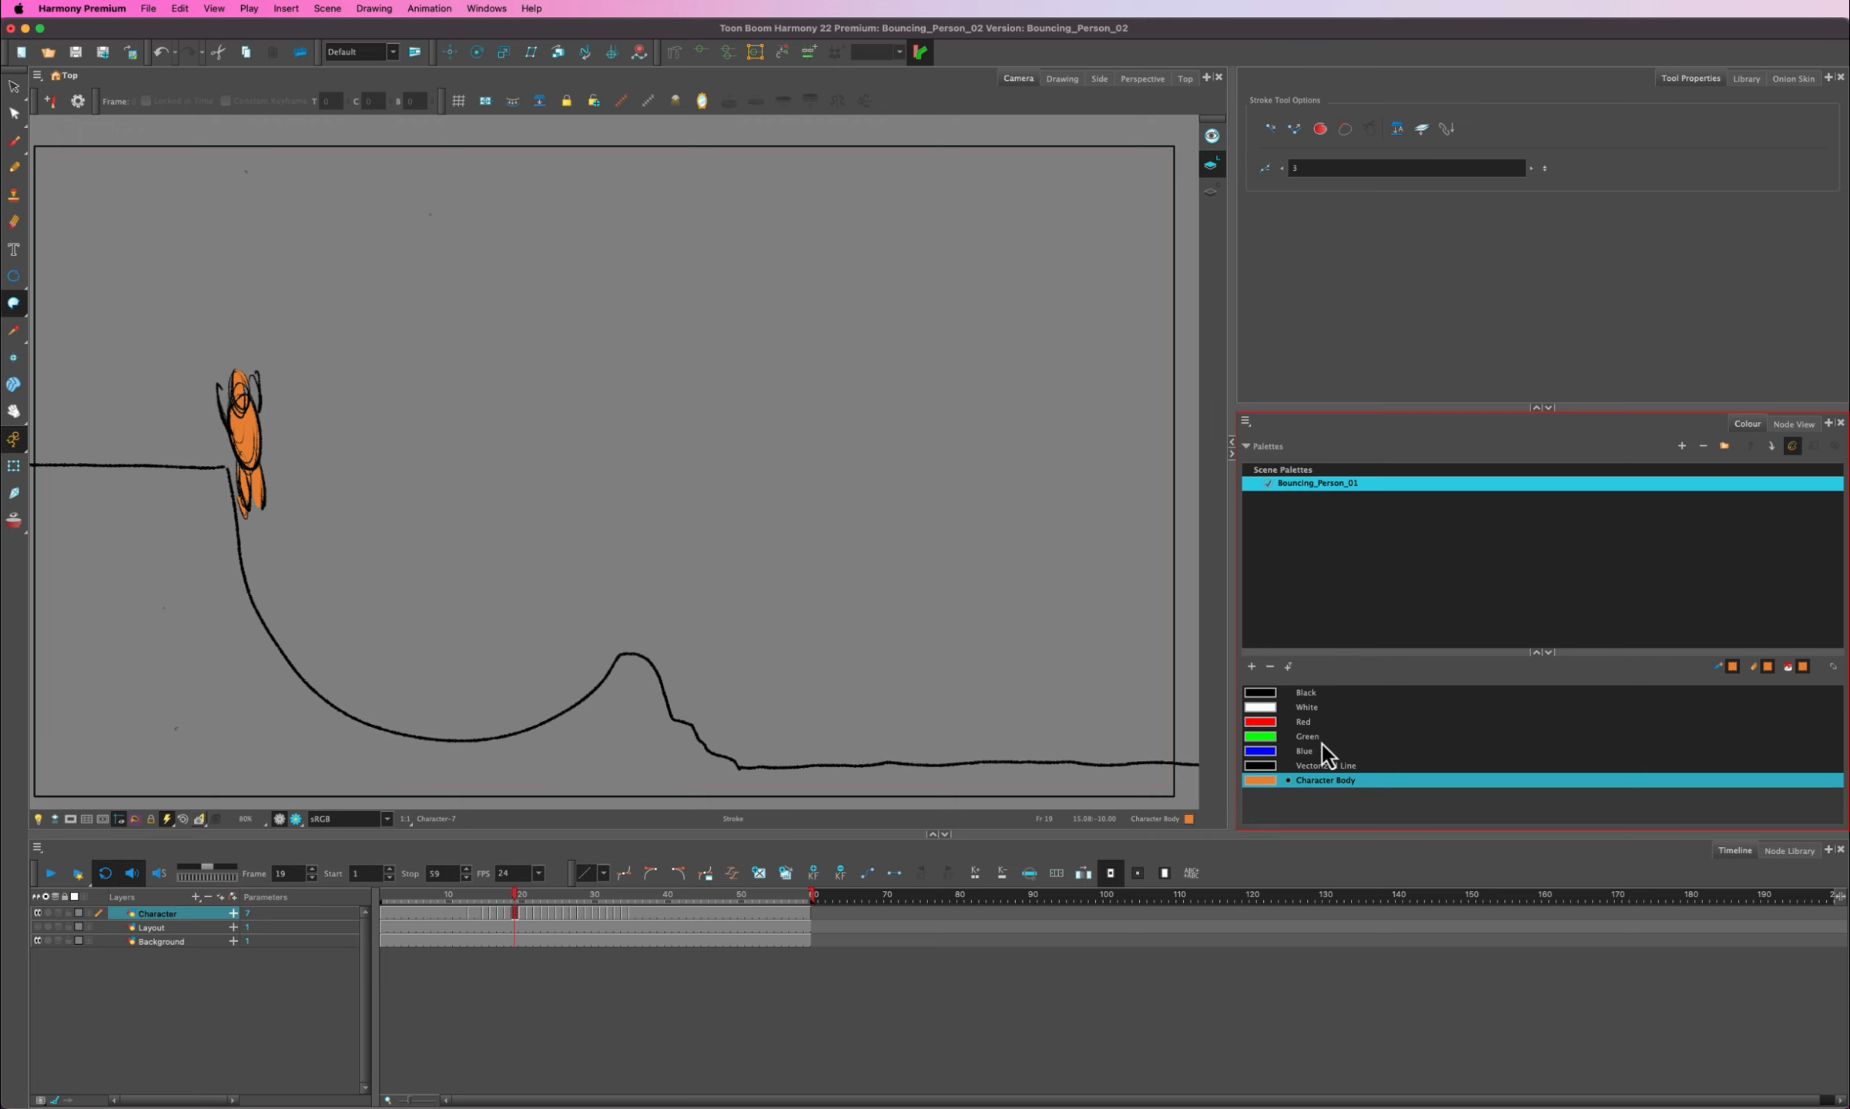
left_click(1252, 668)
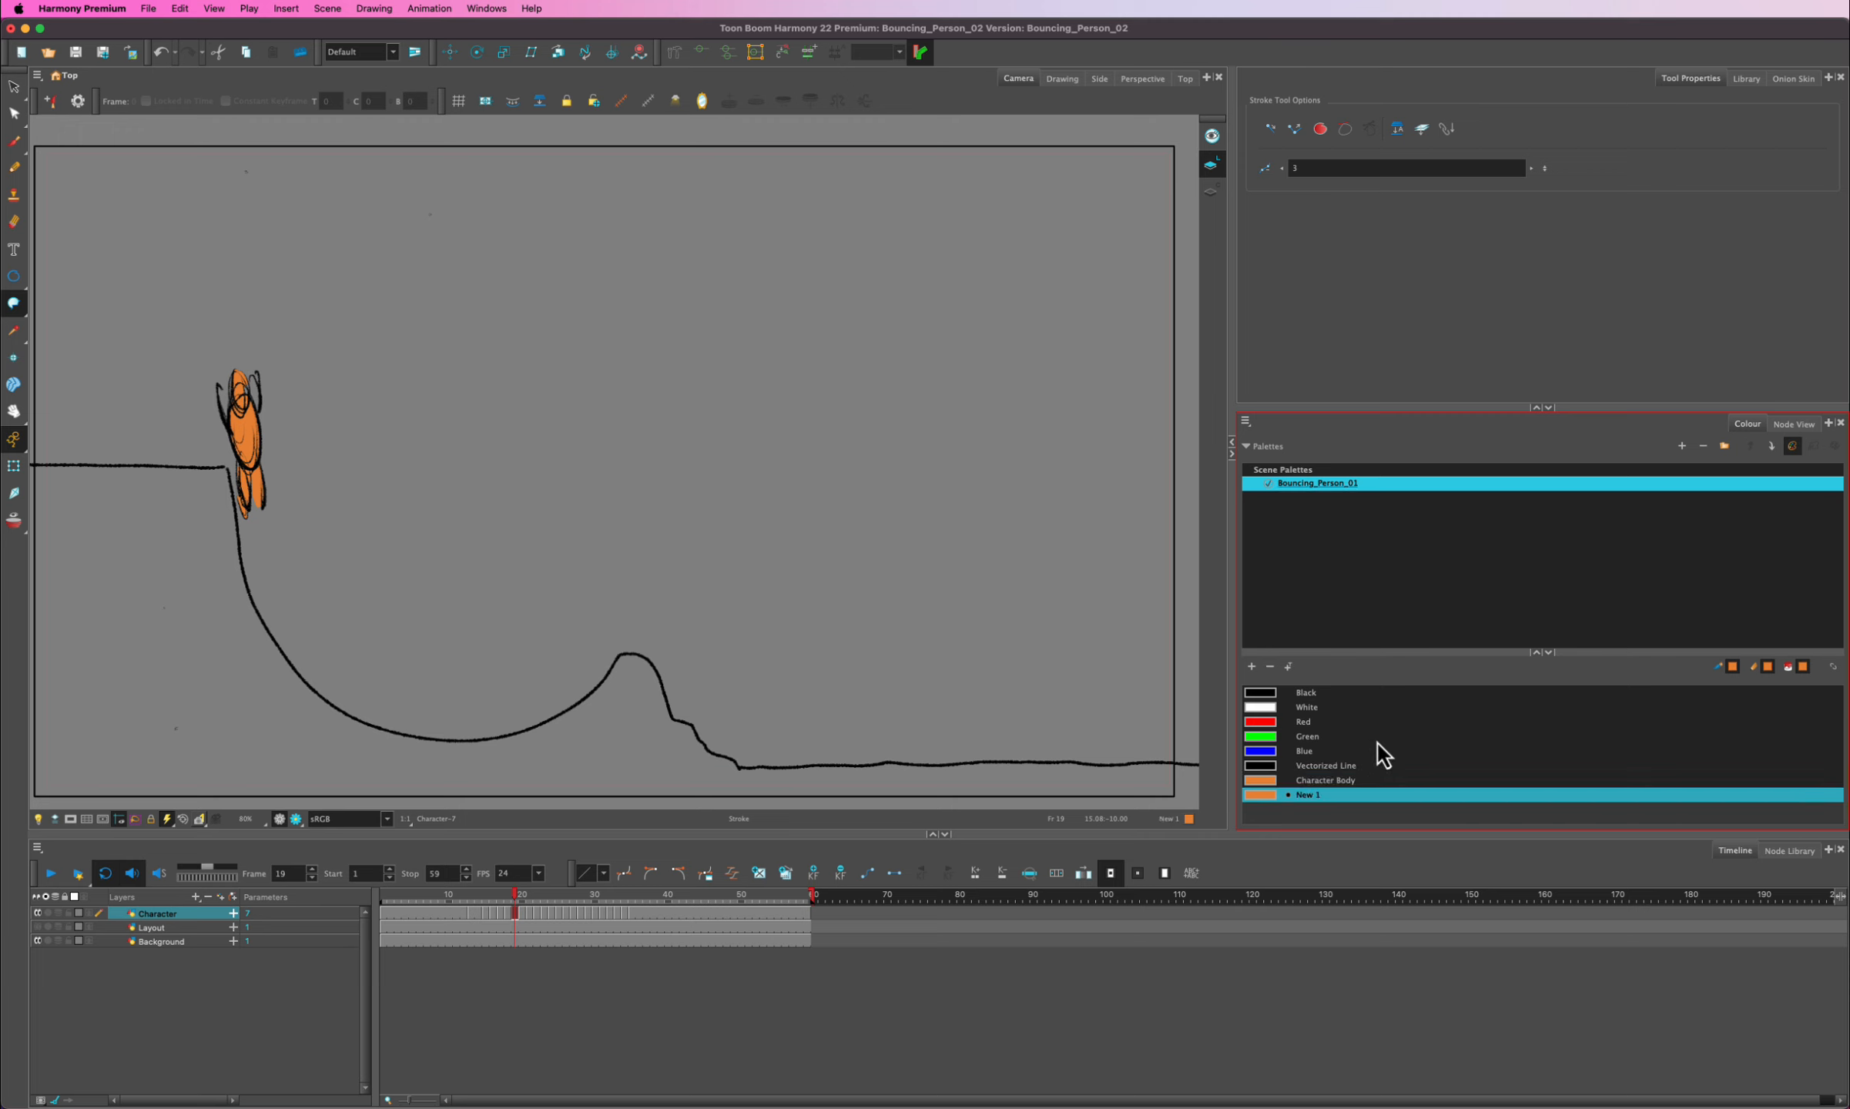
double_click(1263, 796)
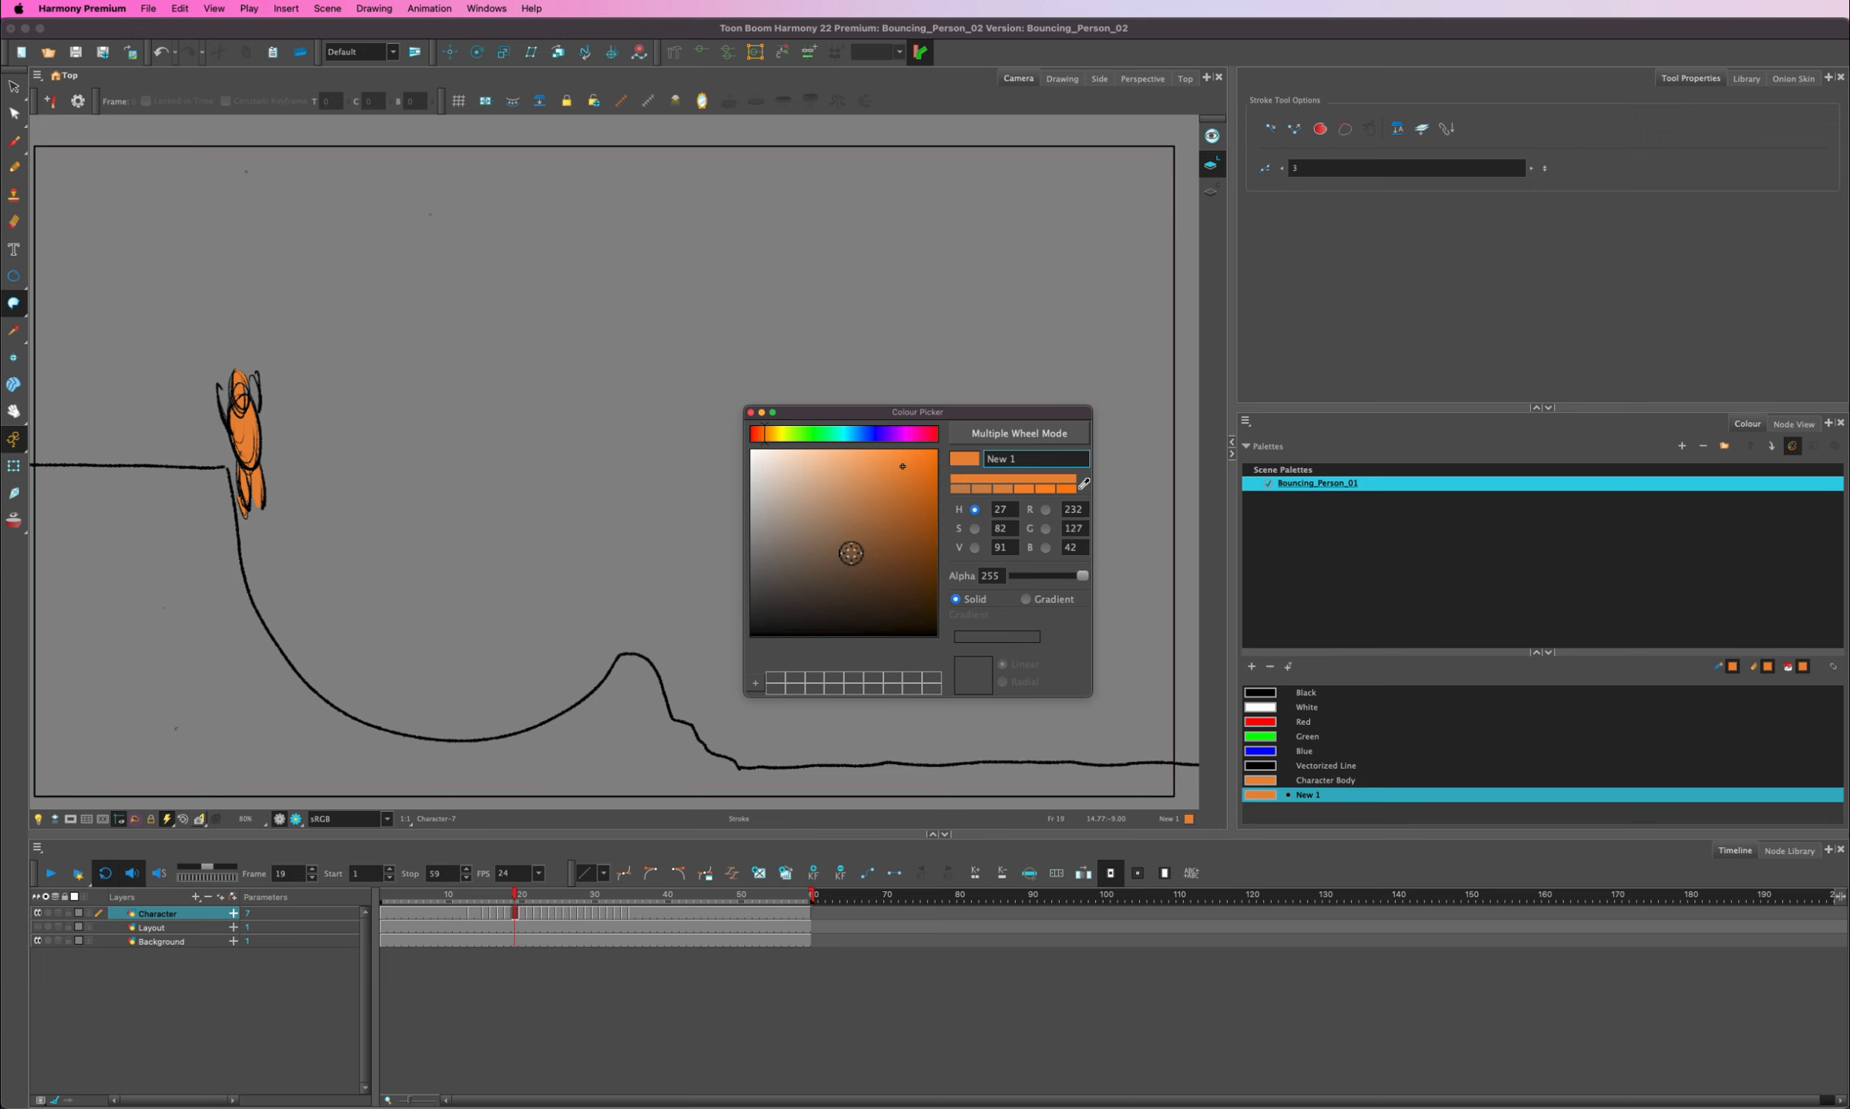
left_click(836, 530)
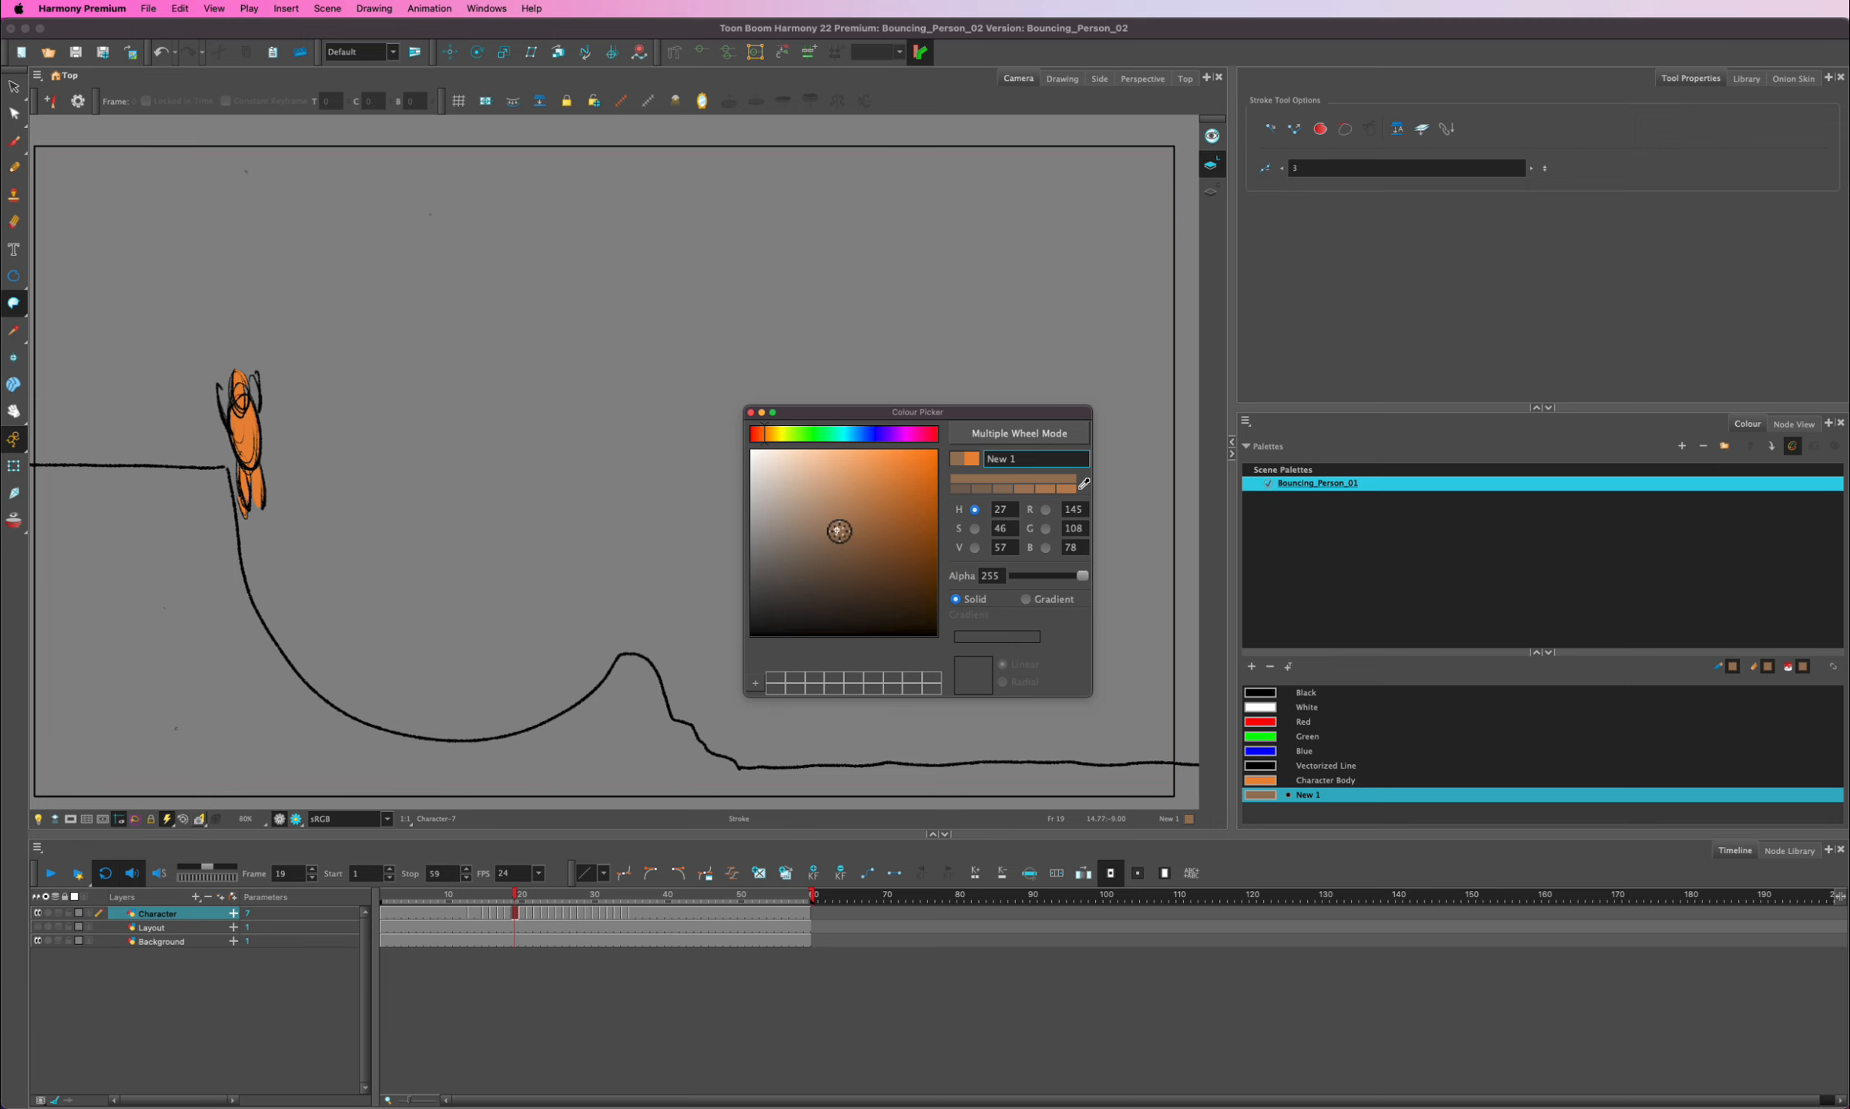
mouse_move(838, 531)
left_mouse_down()
mouse_move(840, 549)
mouse_move(817, 531)
left_mouse_up()
left_click(751, 413)
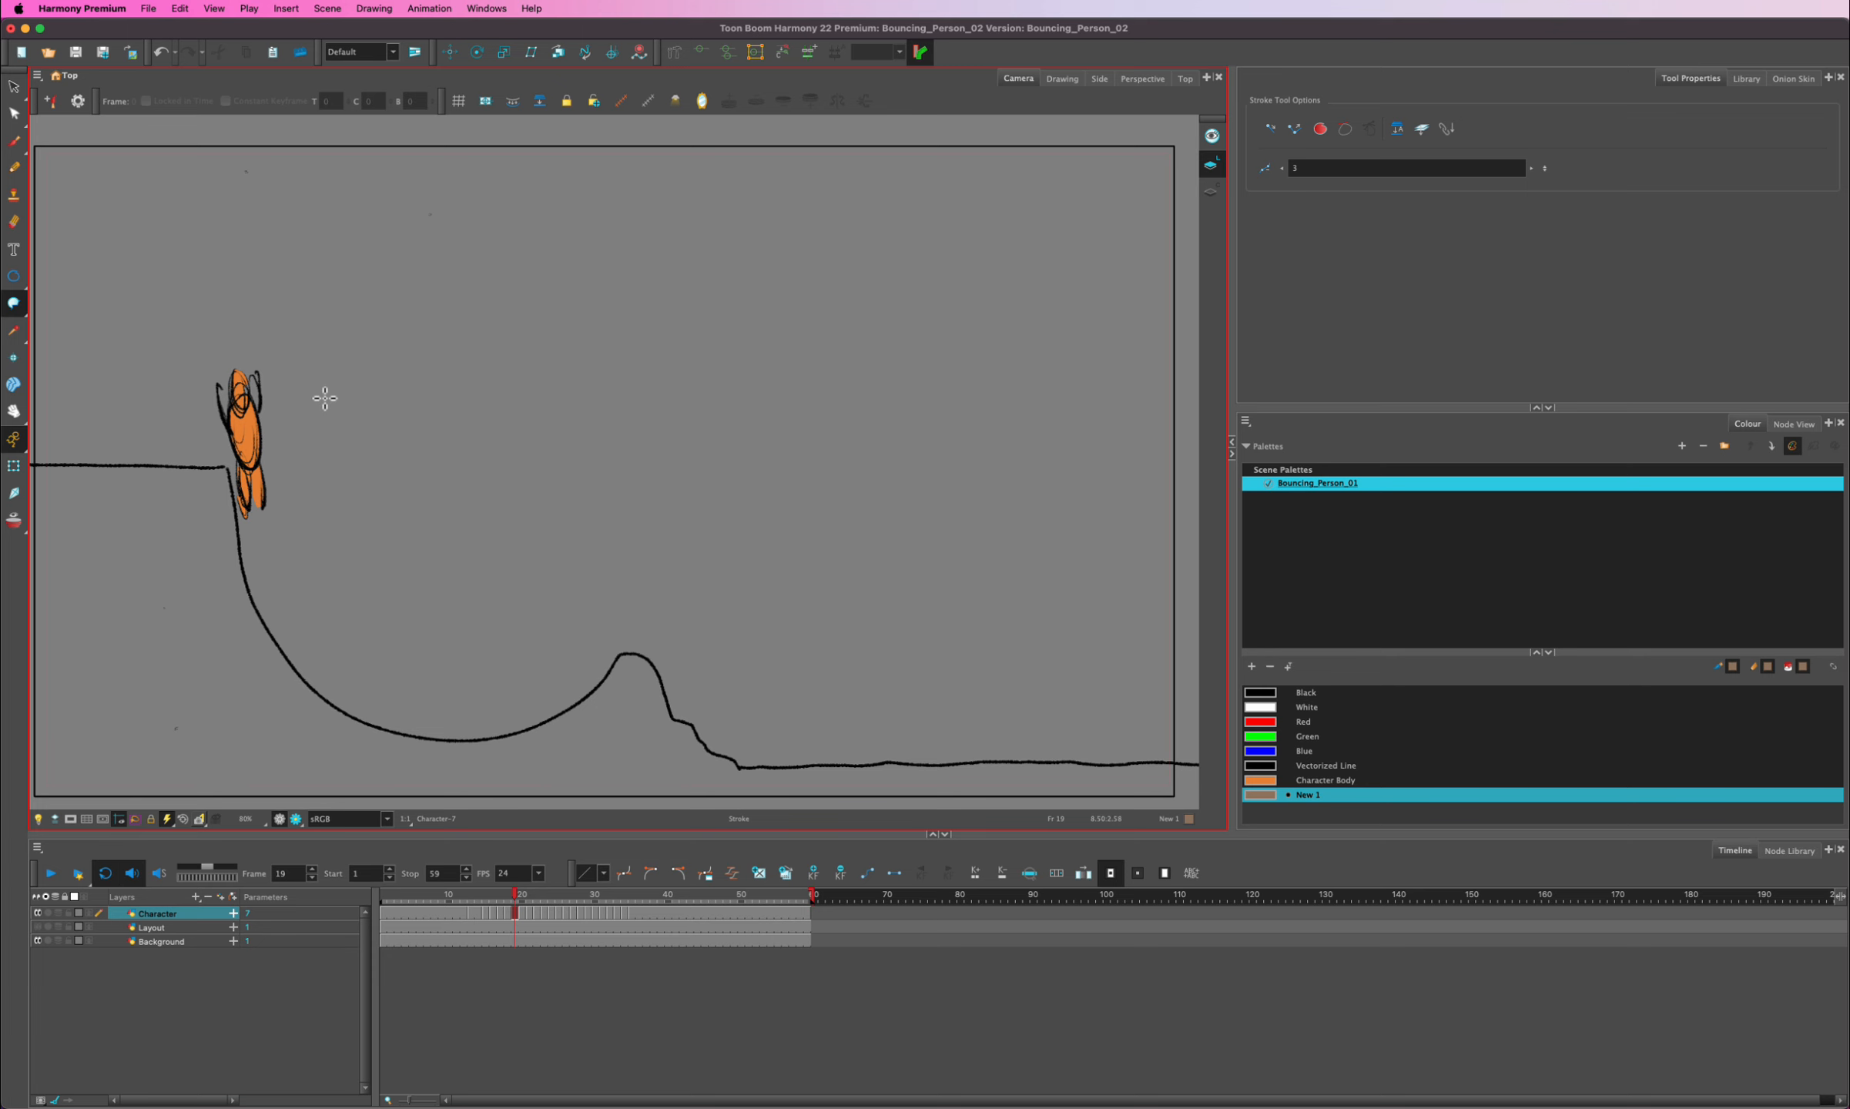
- Make the Background layer active, lasso its line drawing with the Select tool, and clear the selection
left_click(195, 941)
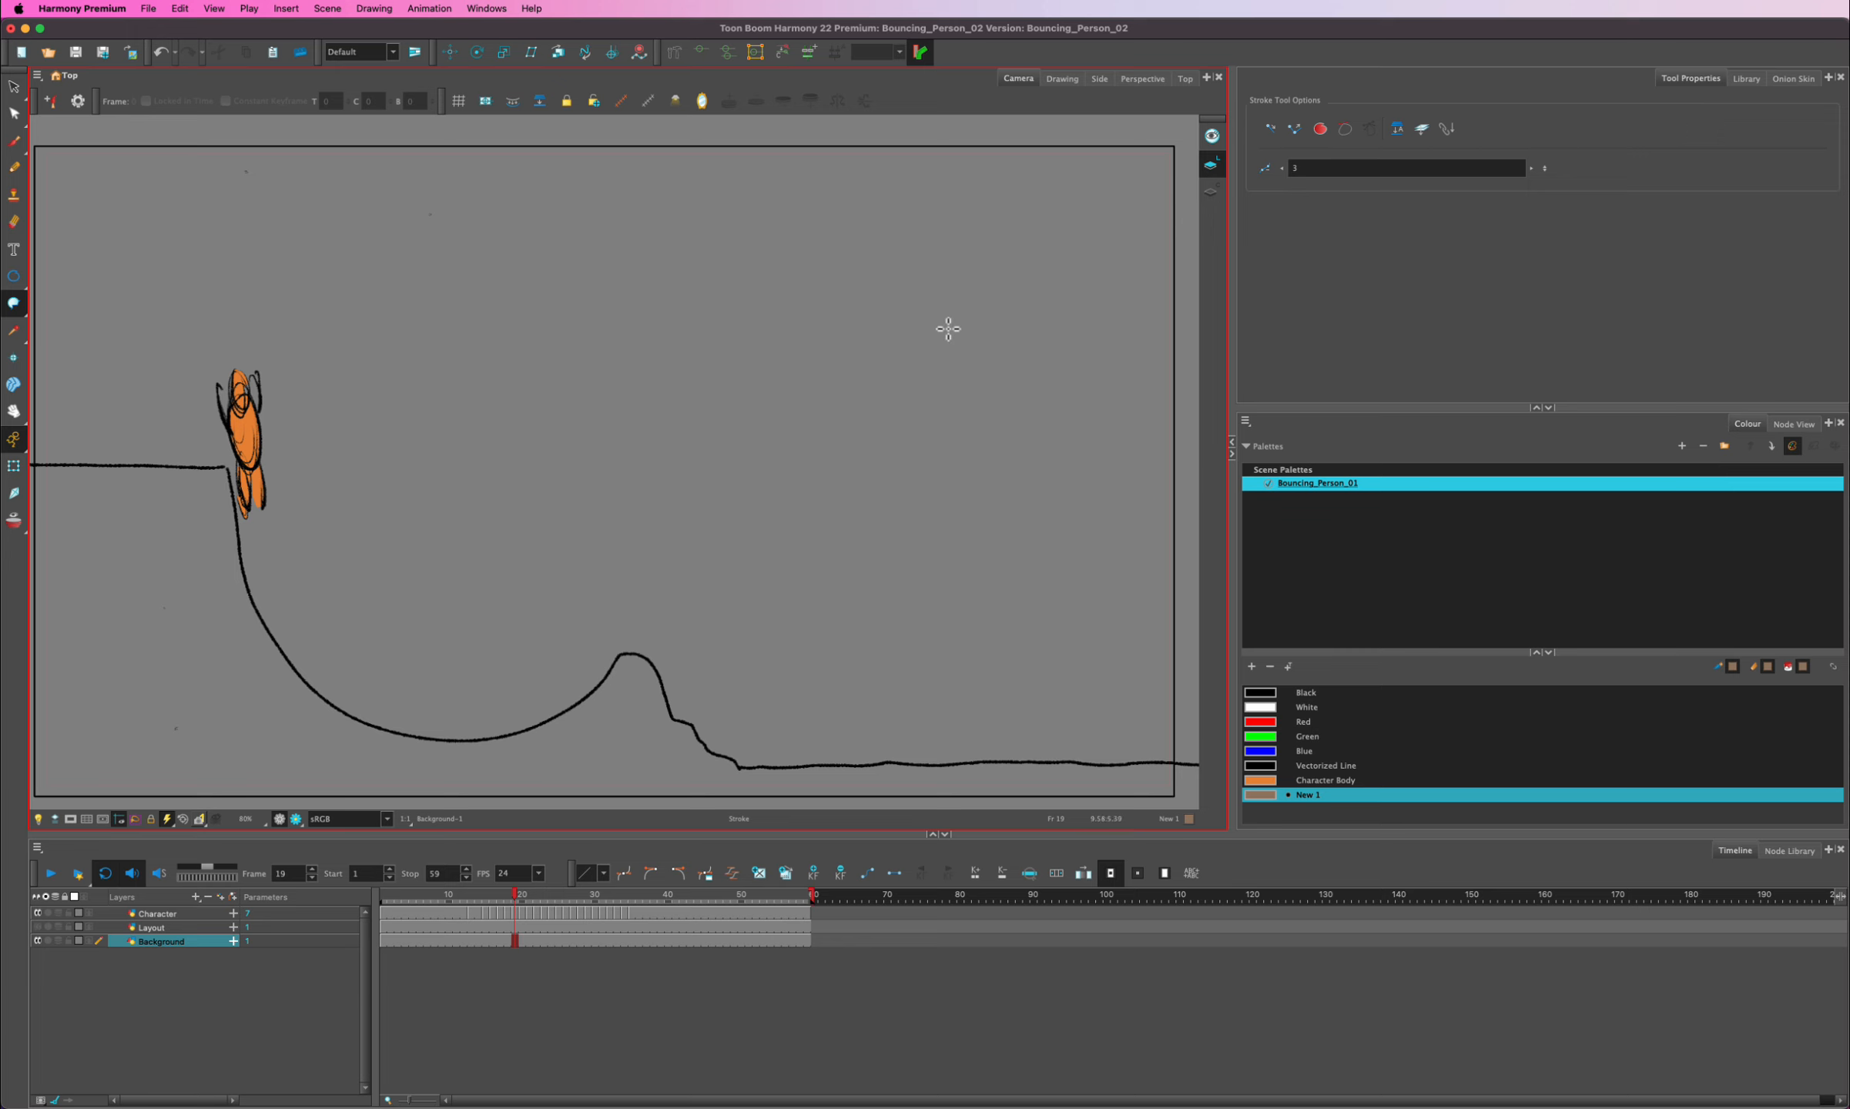
scroll(948, 329, "down", 2)
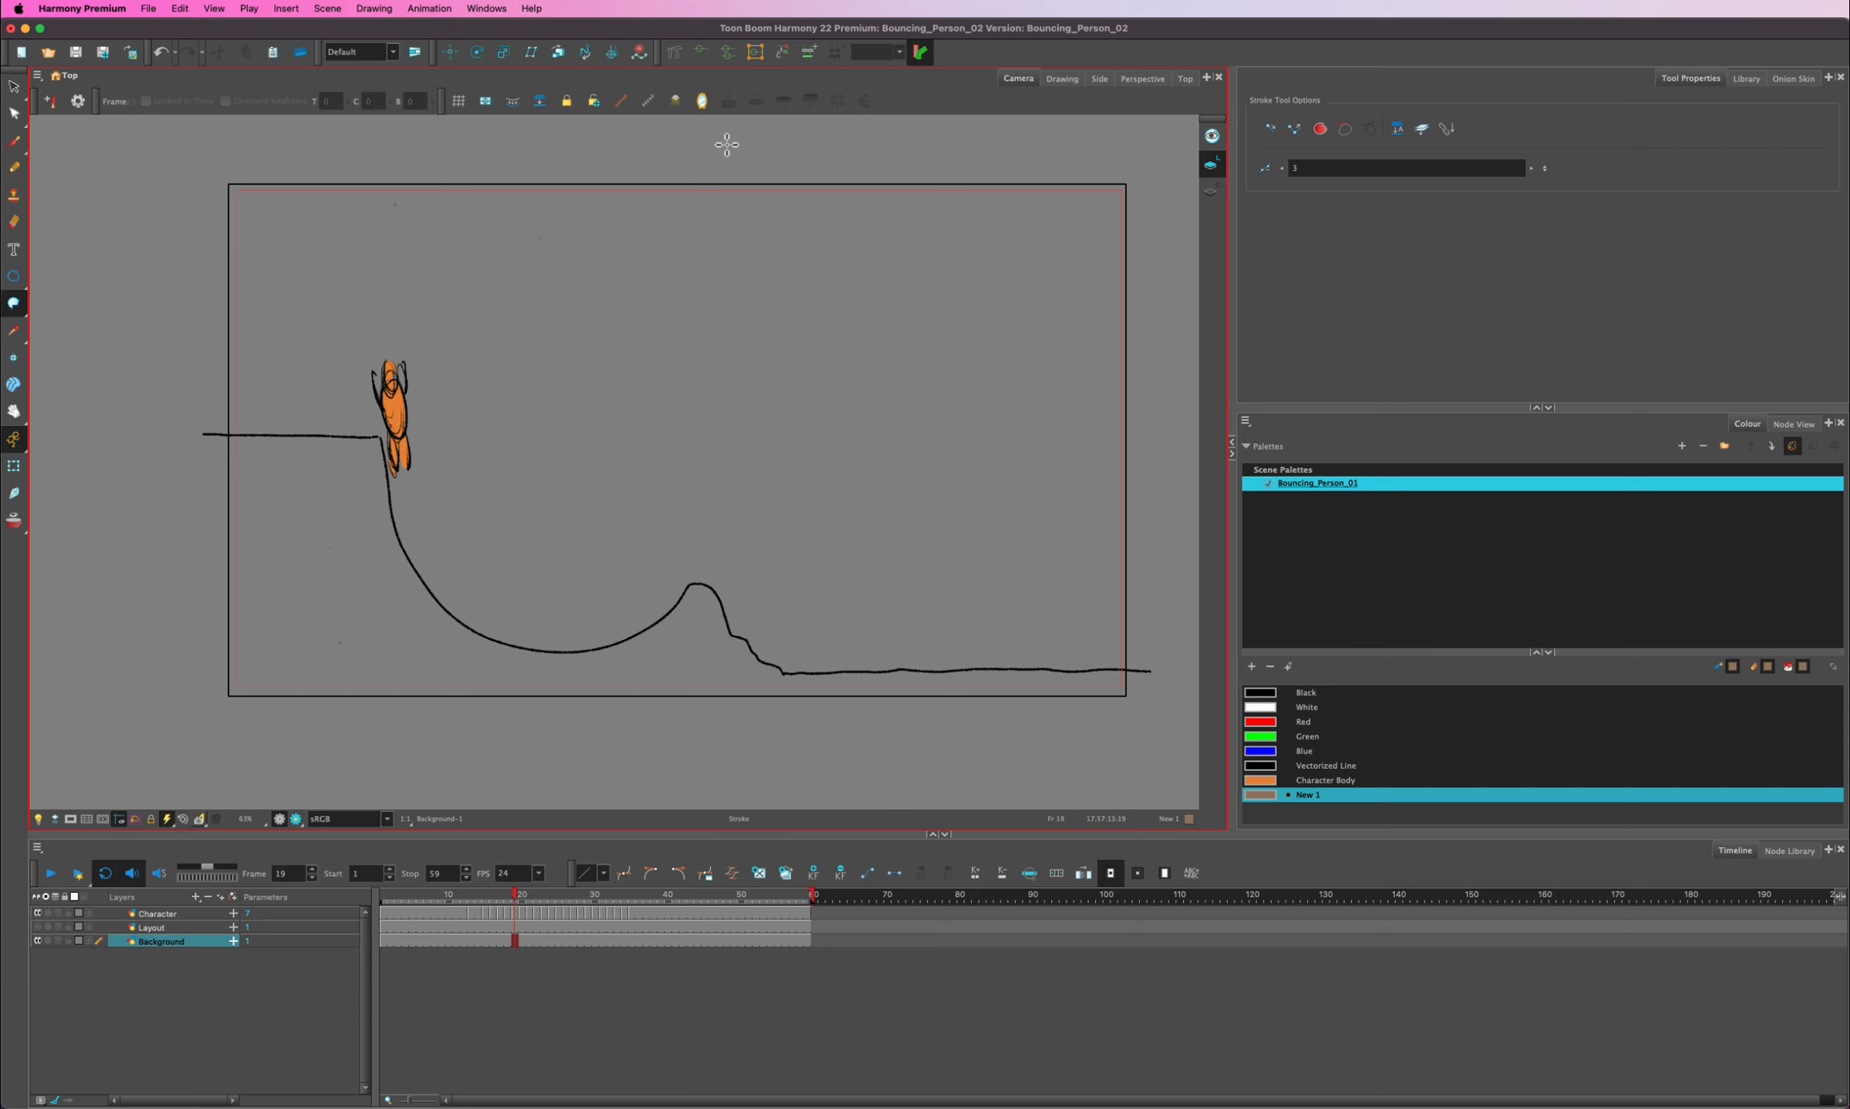
left_click(14, 87)
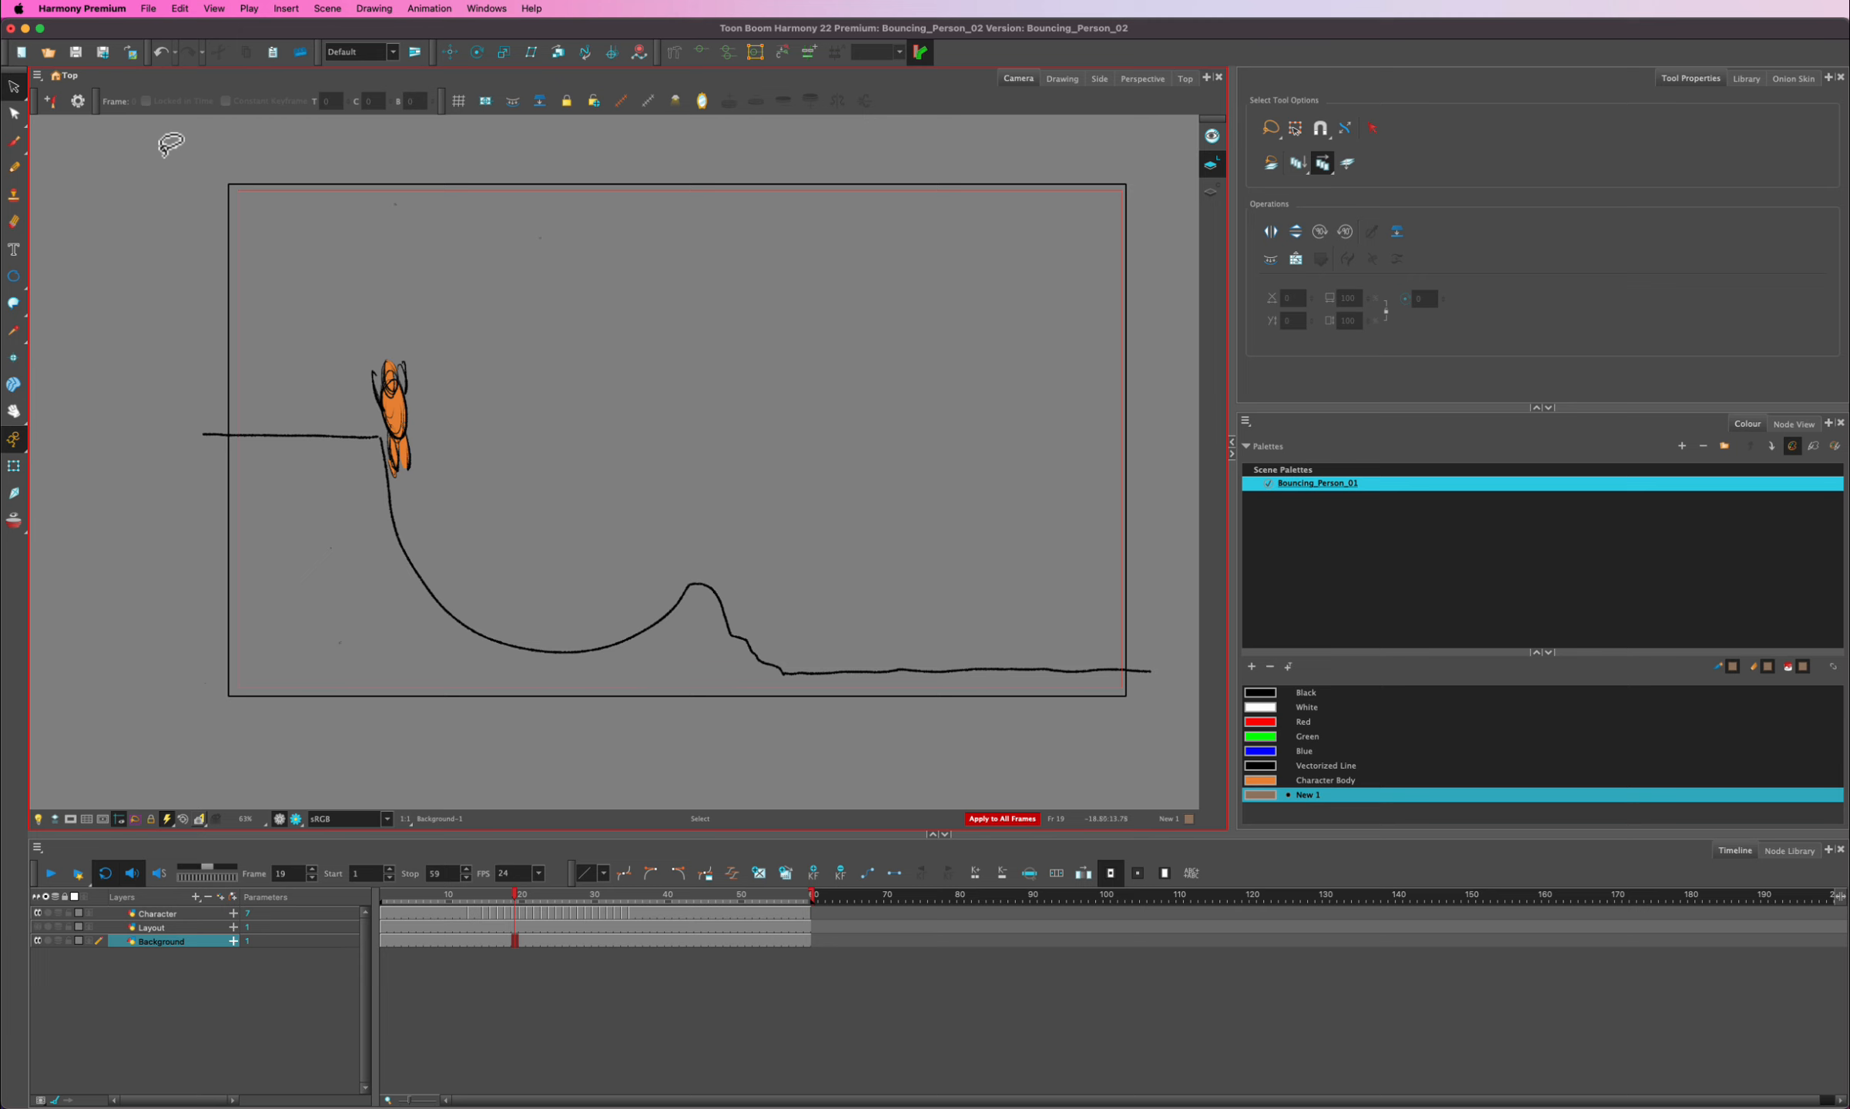
mouse_move(159, 153)
left_mouse_down()
mouse_move(279, 161)
mouse_move(303, 272)
mouse_move(294, 418)
mouse_move(345, 595)
mouse_move(429, 634)
mouse_move(574, 605)
mouse_move(681, 702)
left_mouse_up()
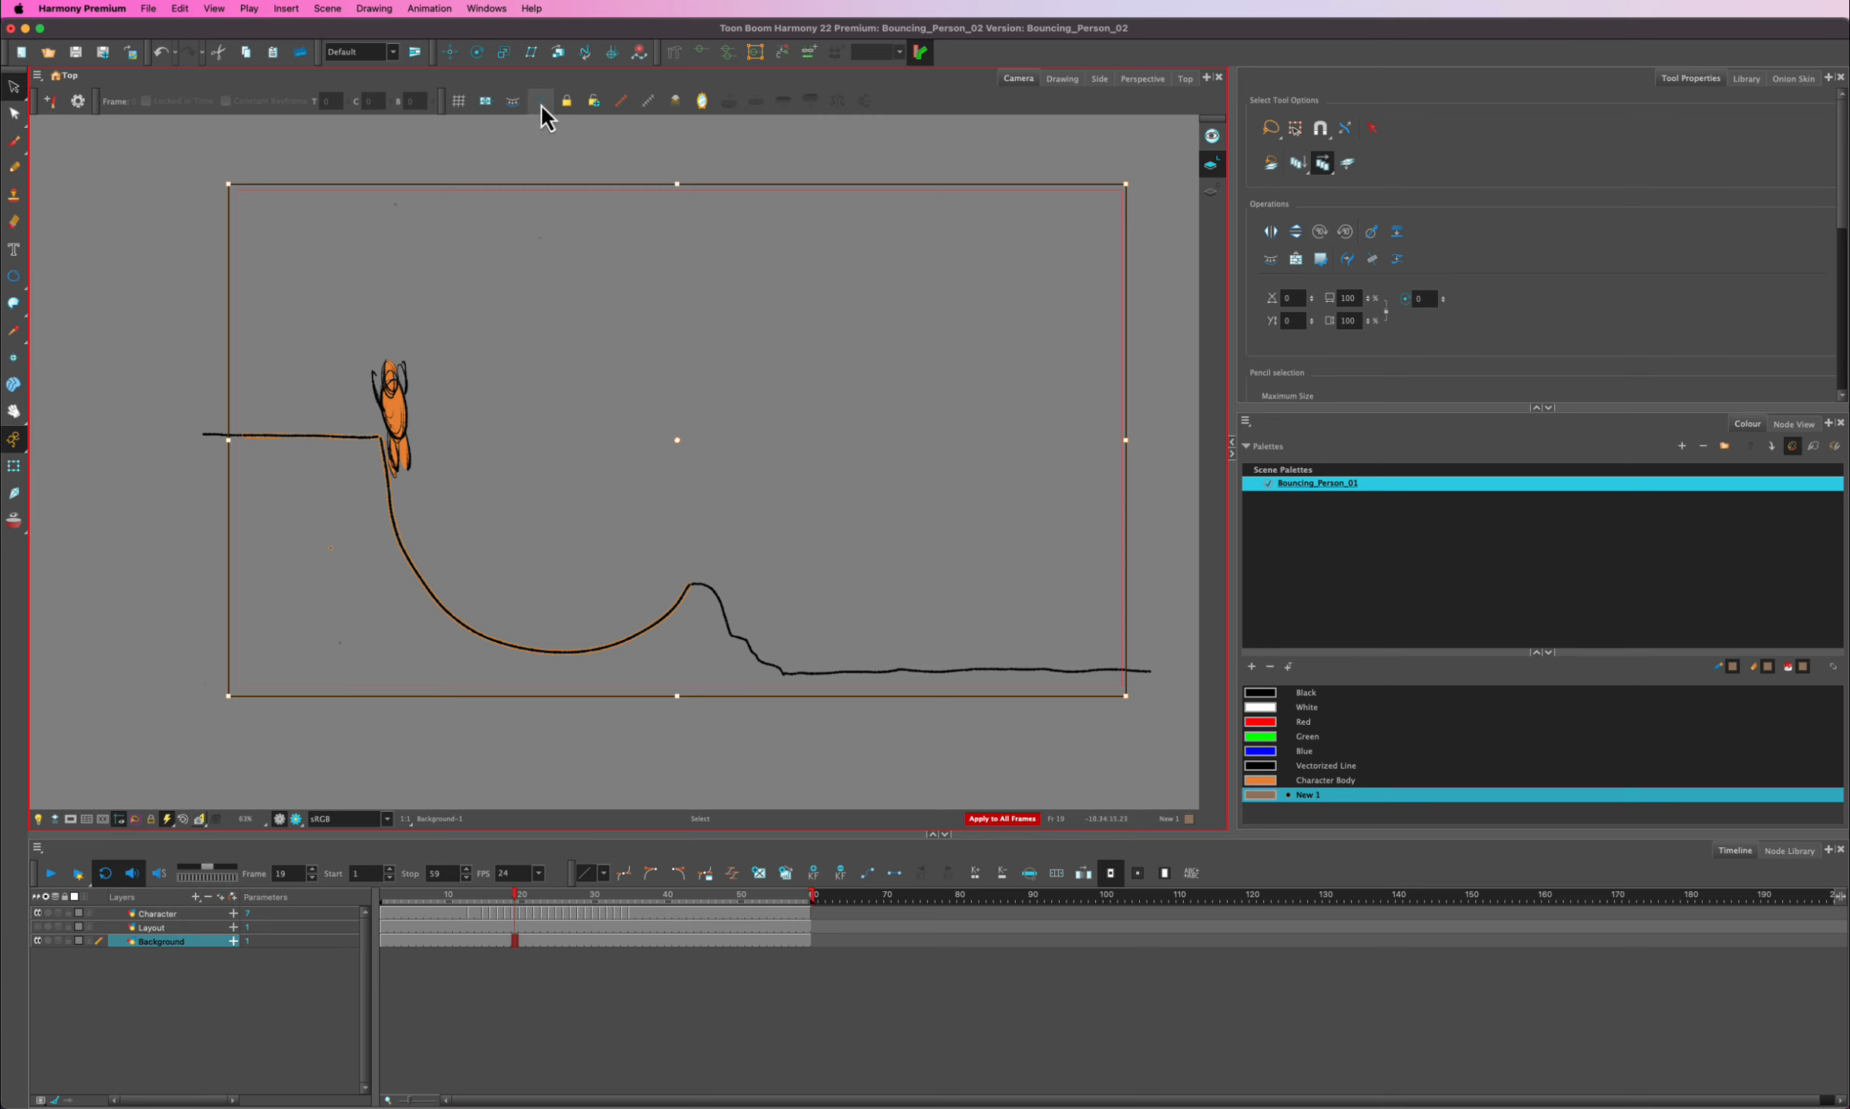
key("Escape")
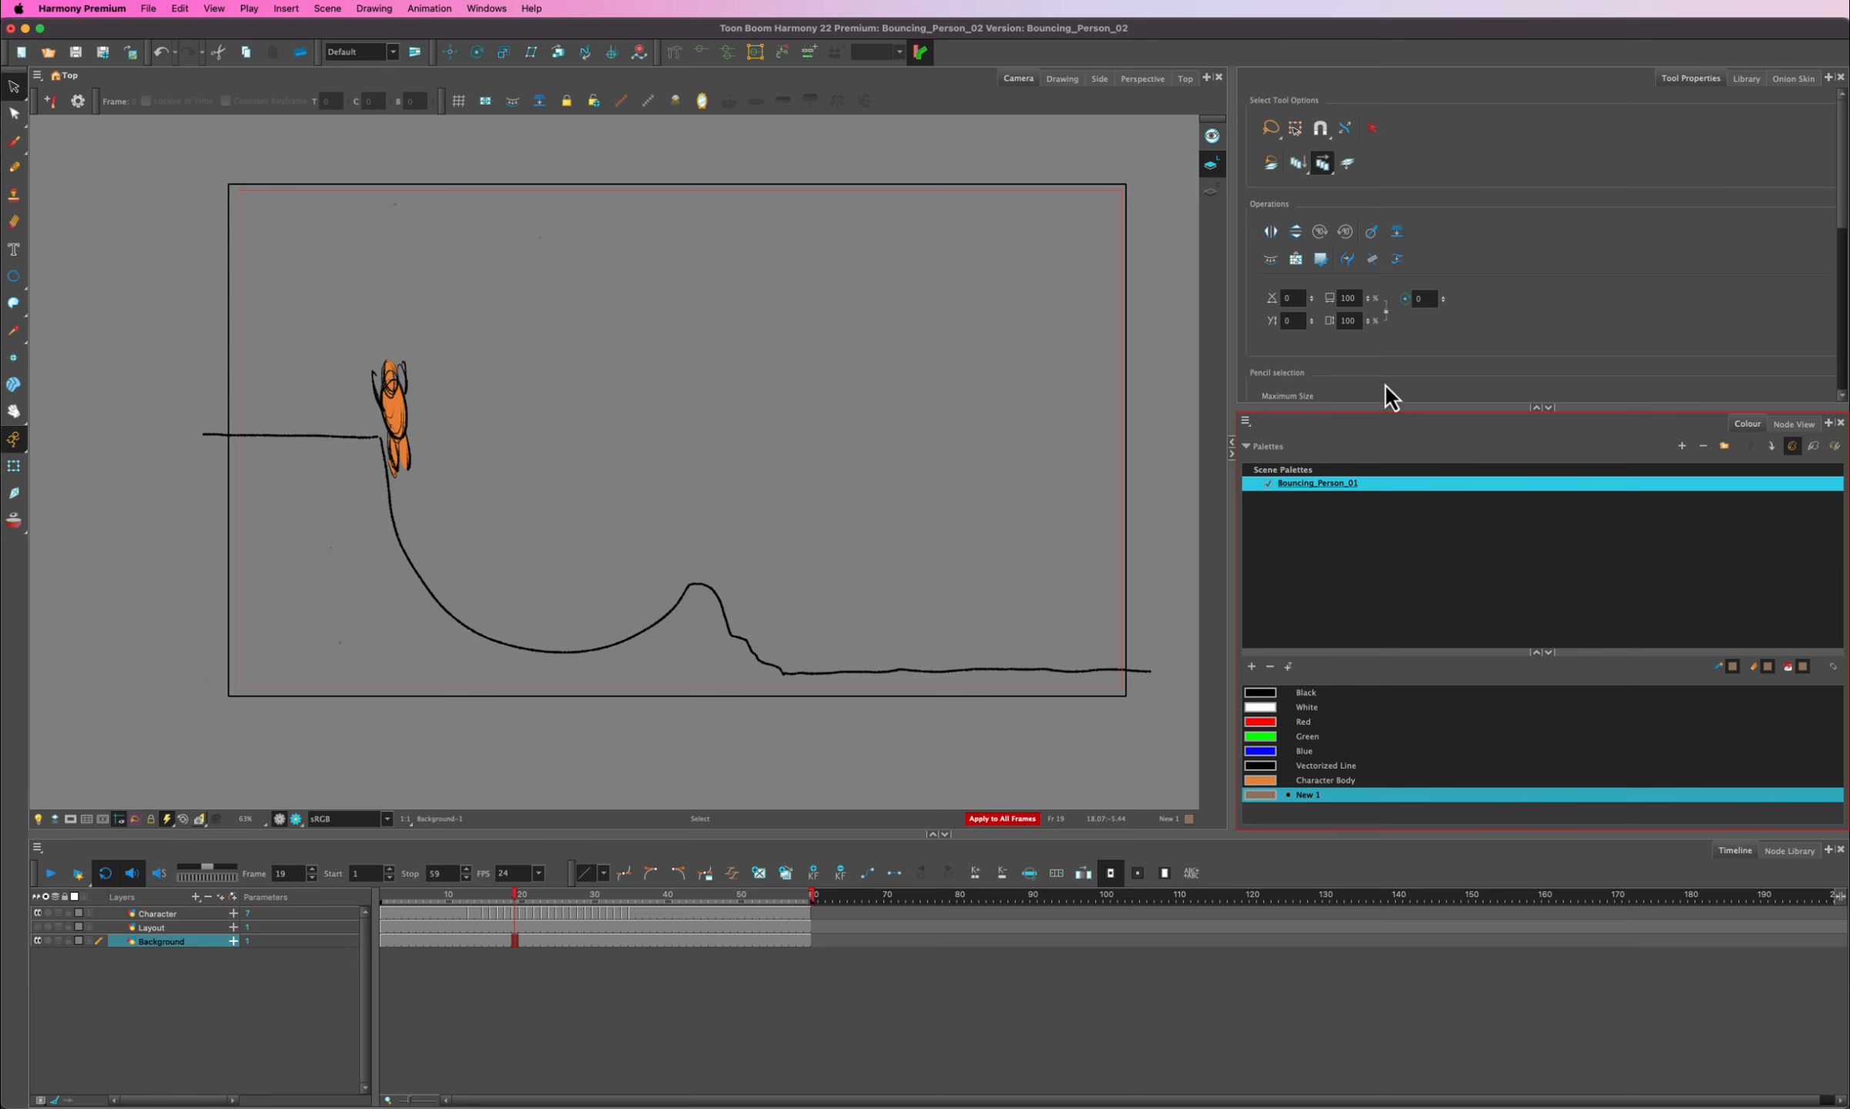
- Switch to Colour Art and try to select the Background drawing there with the lasso
left_click(1208, 197)
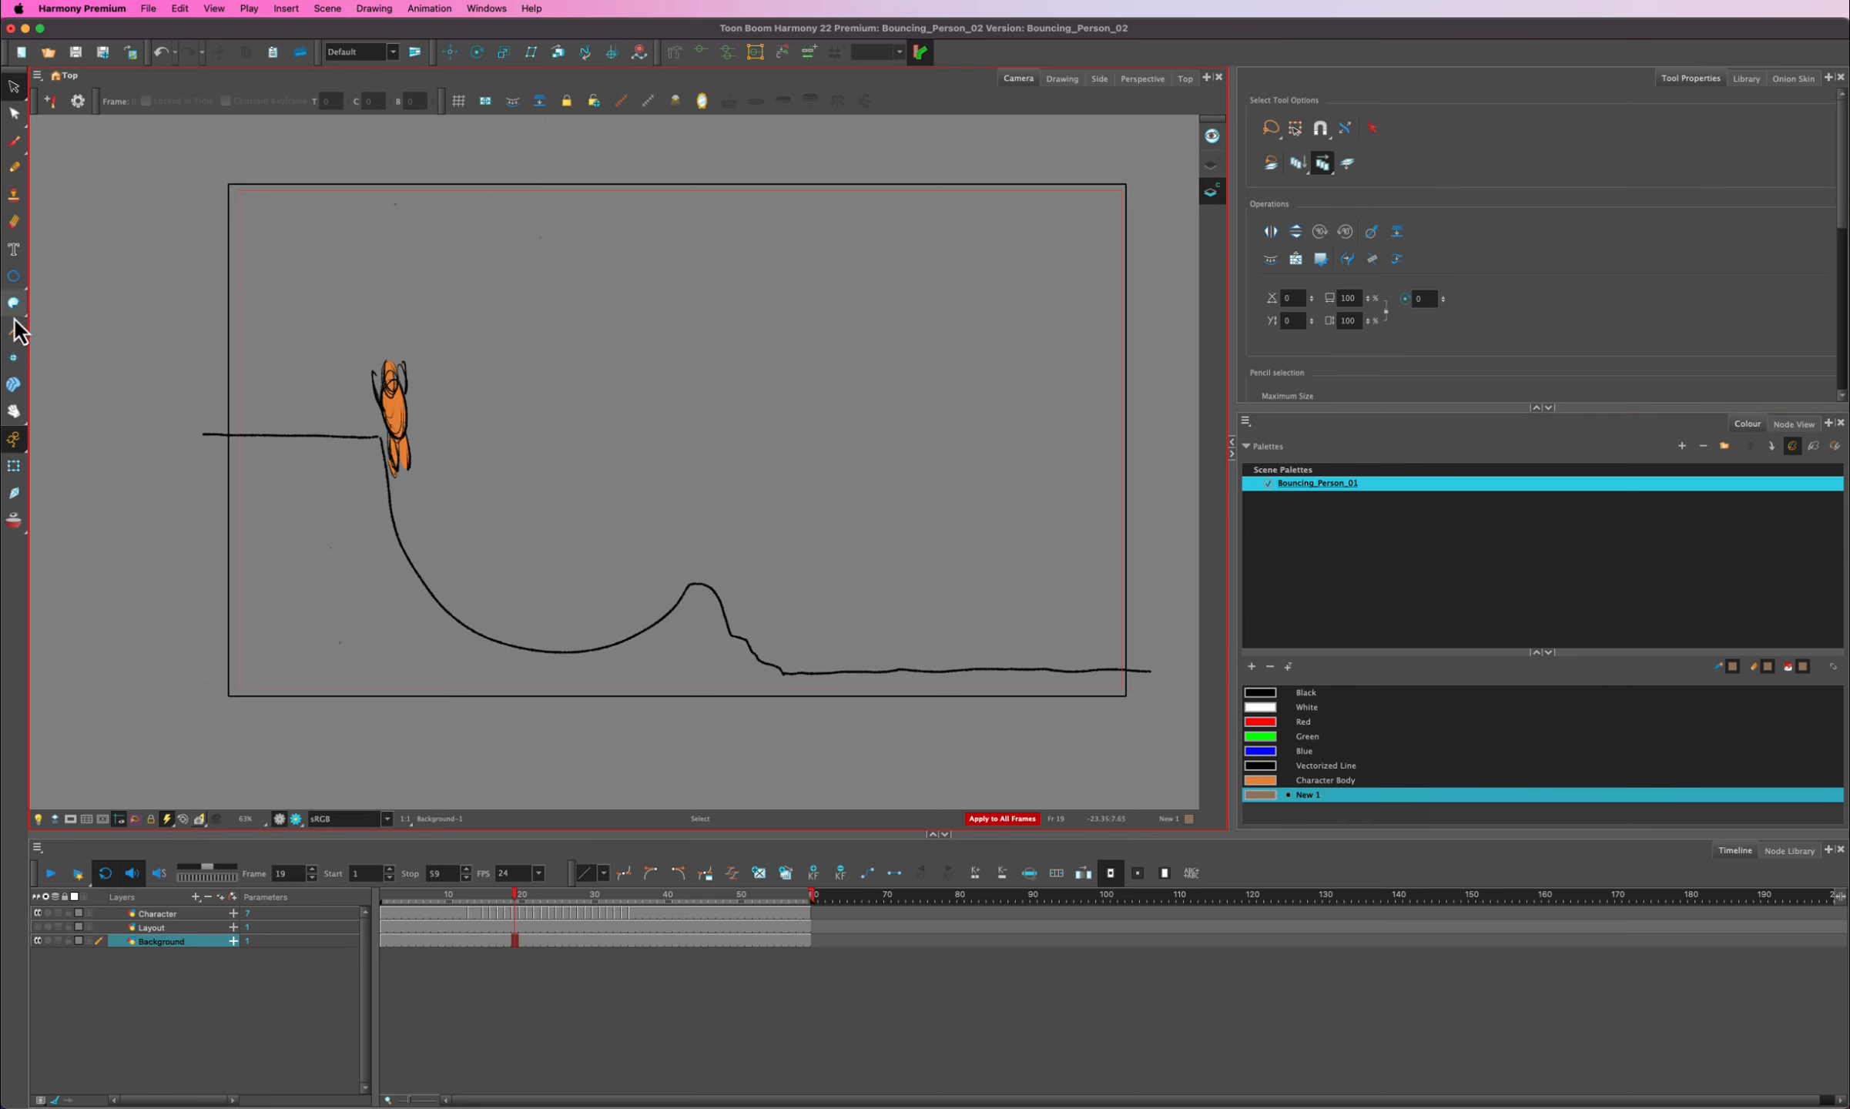
left_click_drag(14, 303, 39, 312)
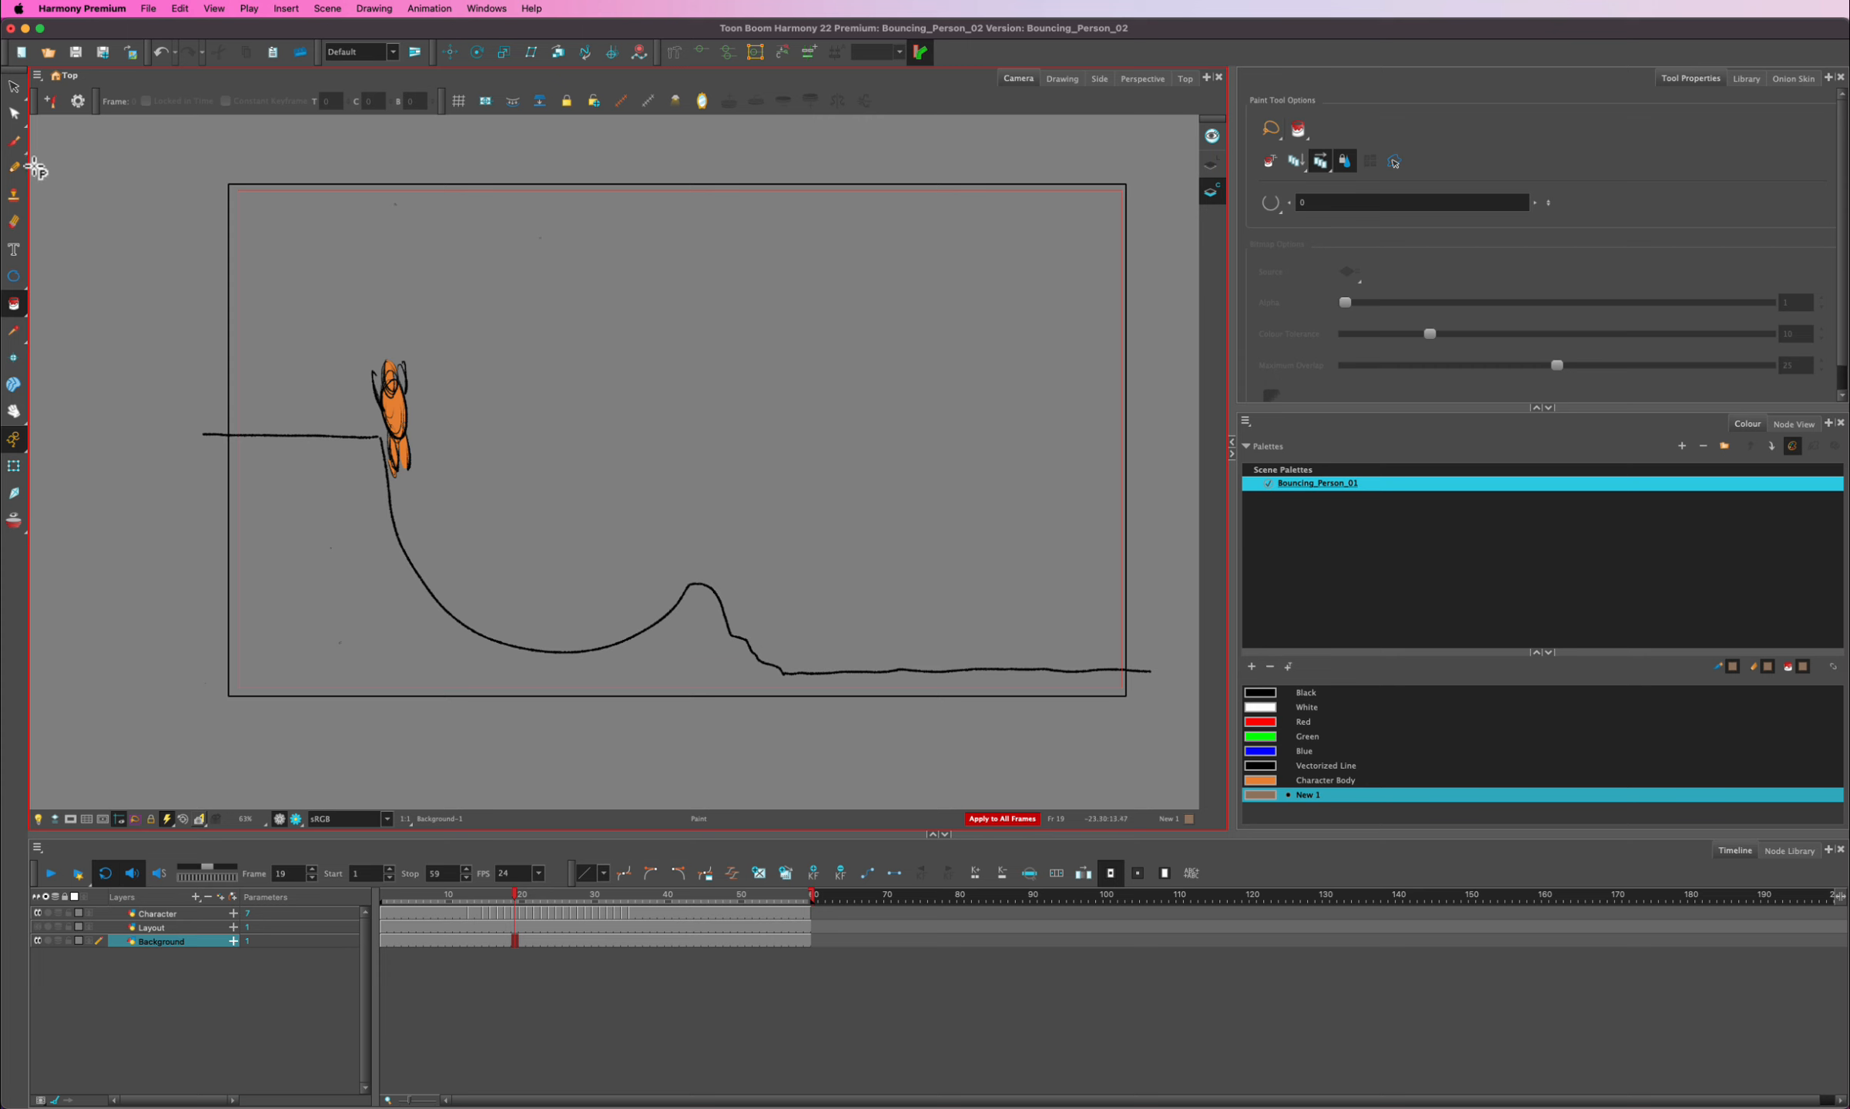
left_click(14, 85)
mouse_move(281, 160)
left_mouse_down()
mouse_move(161, 311)
mouse_move(162, 409)
mouse_move(316, 440)
mouse_move(337, 535)
mouse_move(542, 600)
mouse_move(610, 706)
left_mouse_up()
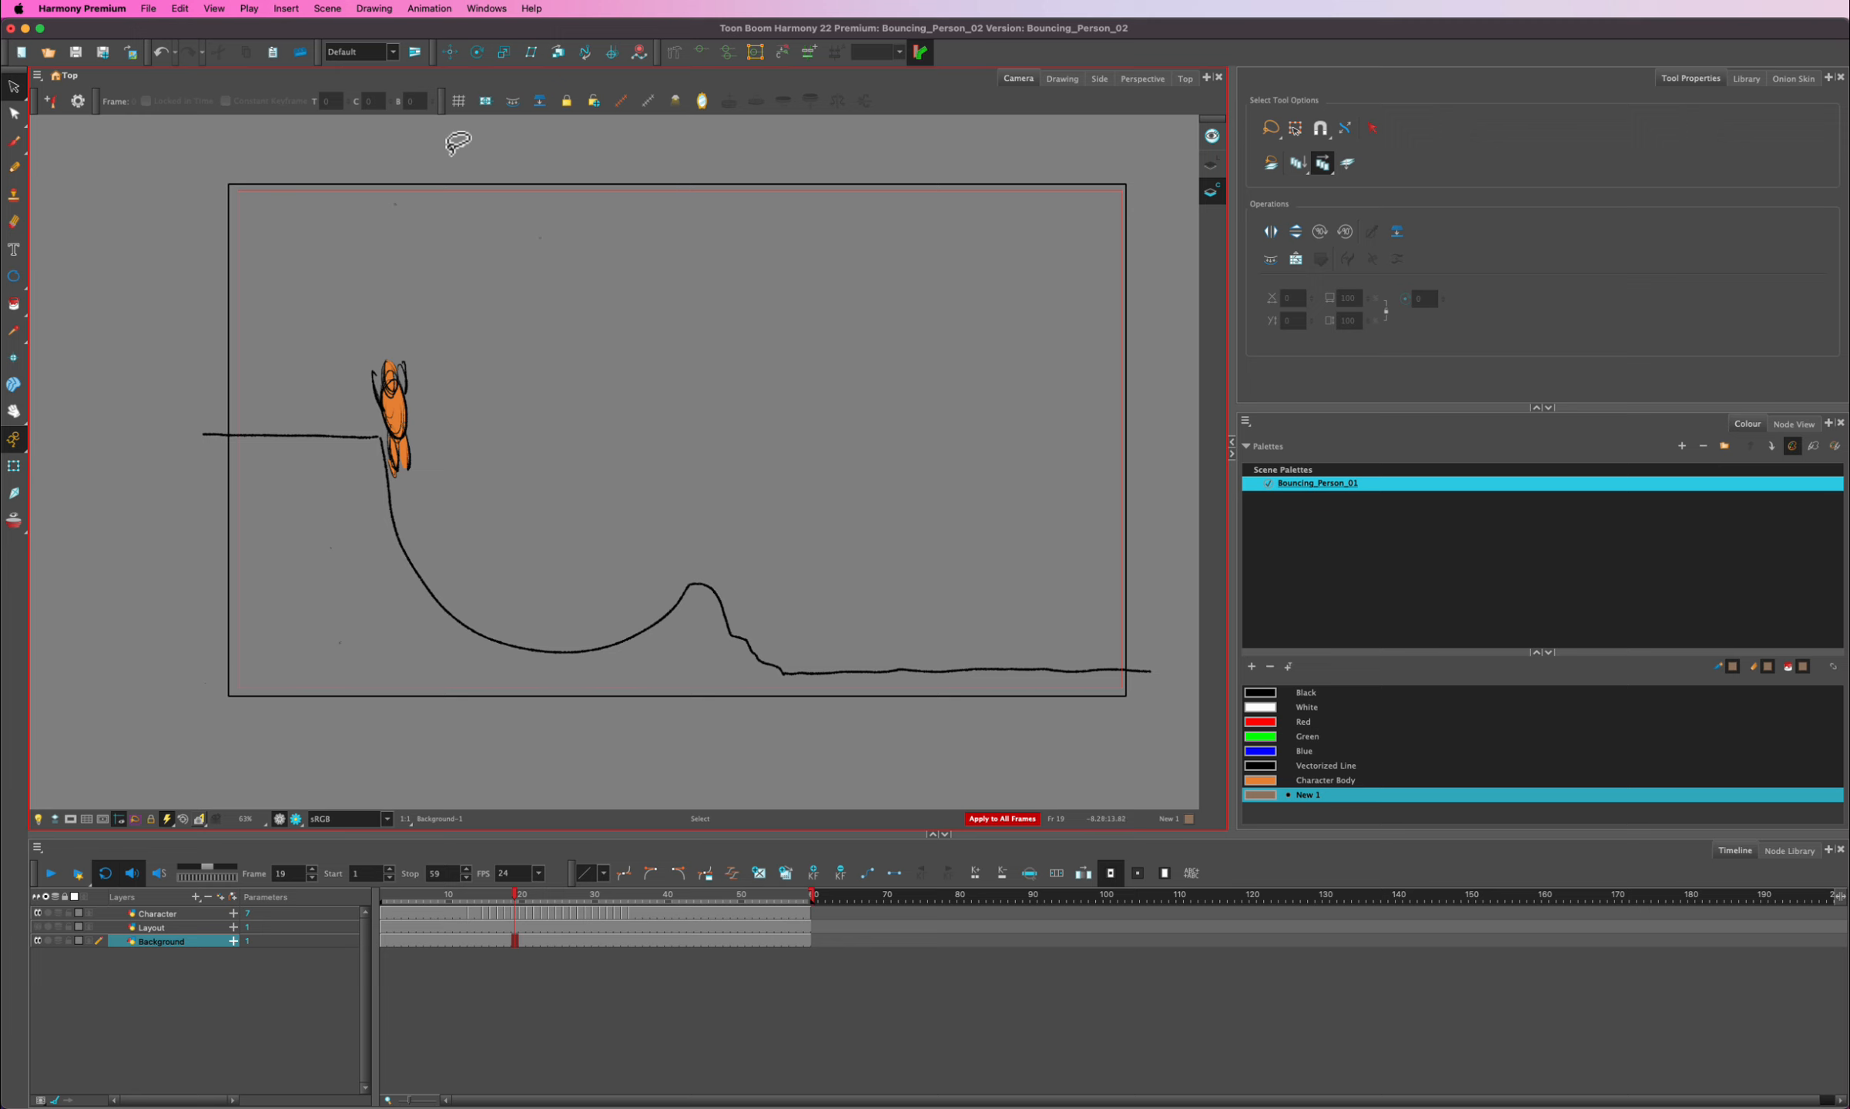
mouse_move(439, 151)
left_mouse_down()
mouse_move(132, 250)
mouse_move(197, 745)
mouse_move(743, 903)
mouse_move(1034, 650)
mouse_move(963, 318)
left_mouse_up()
- Select the Background drawing on Line Art, create Colour Art from it, and switch to Colour Art
left_click(1206, 166)
mouse_move(429, 158)
left_mouse_down()
mouse_move(212, 365)
mouse_move(168, 557)
mouse_move(330, 835)
mouse_move(720, 830)
mouse_move(964, 441)
mouse_move(885, 356)
left_mouse_up()
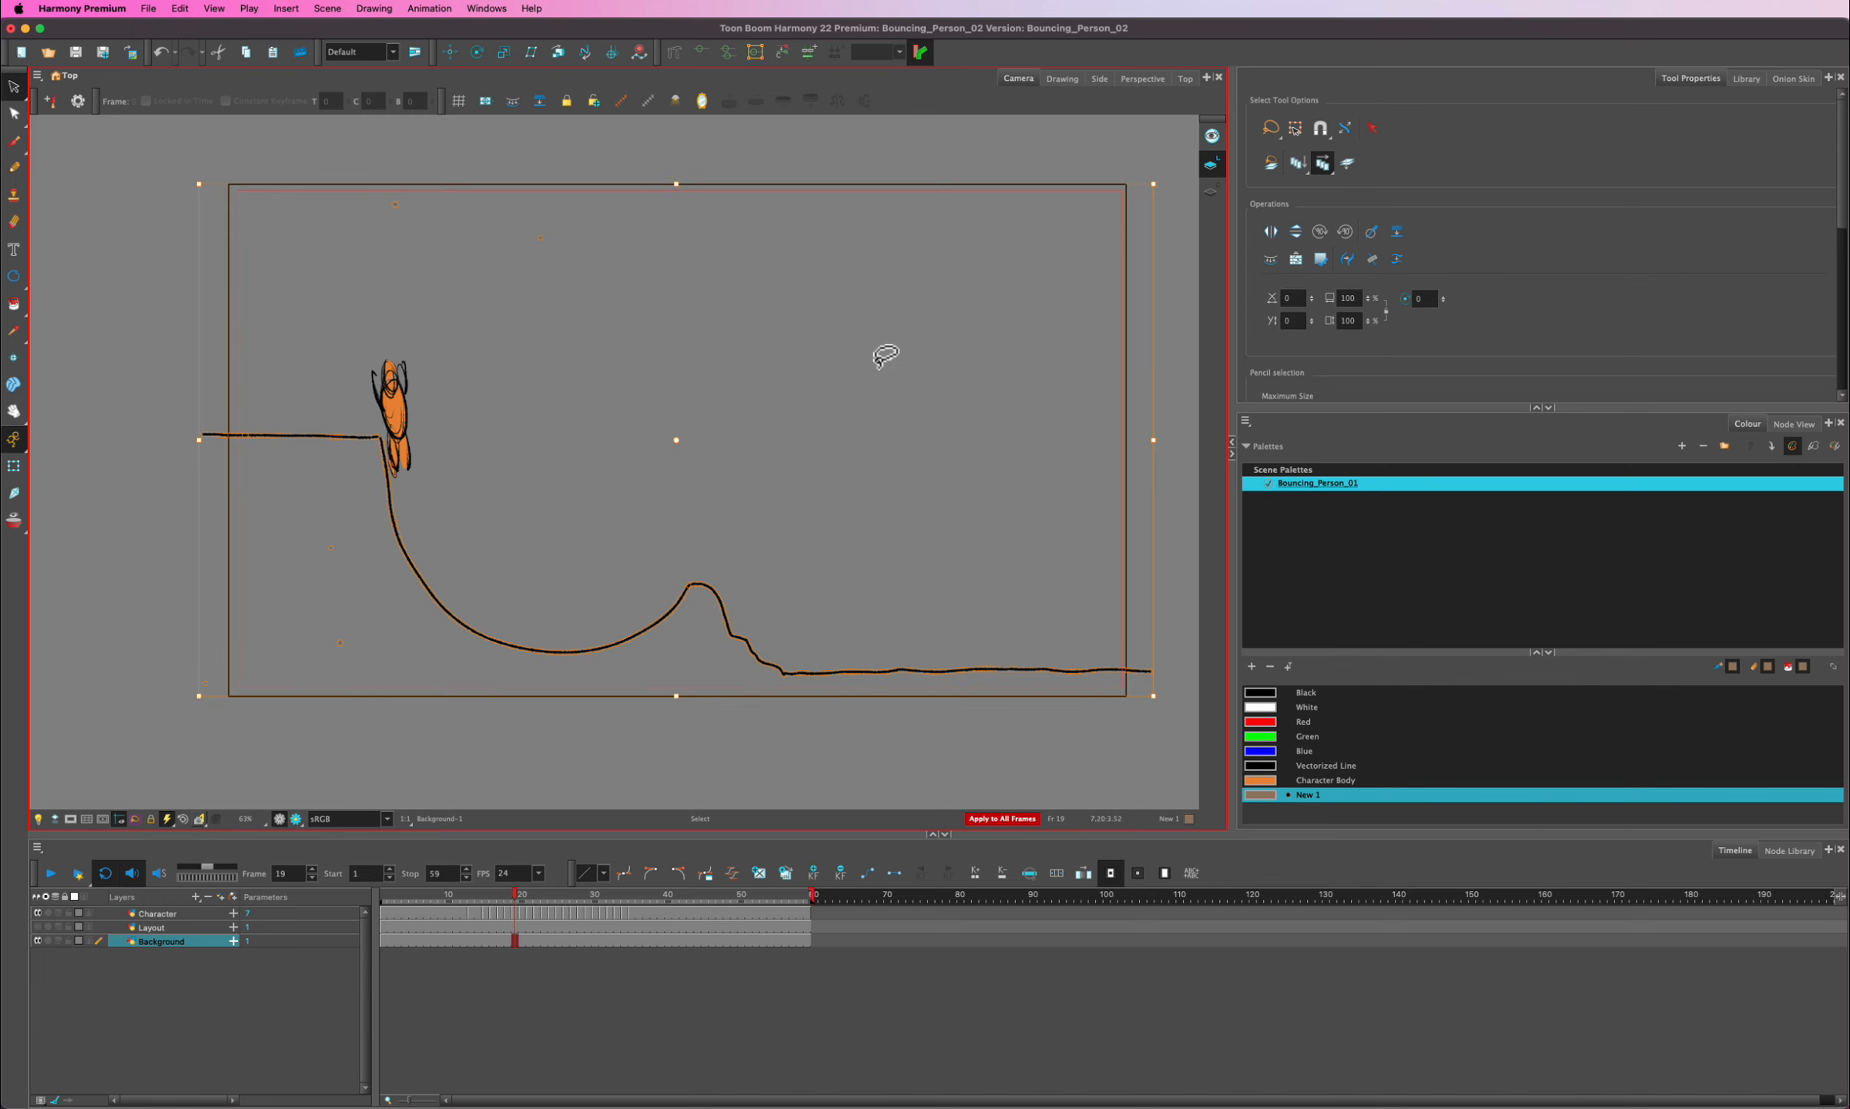
left_click(513, 108)
left_click(1212, 191)
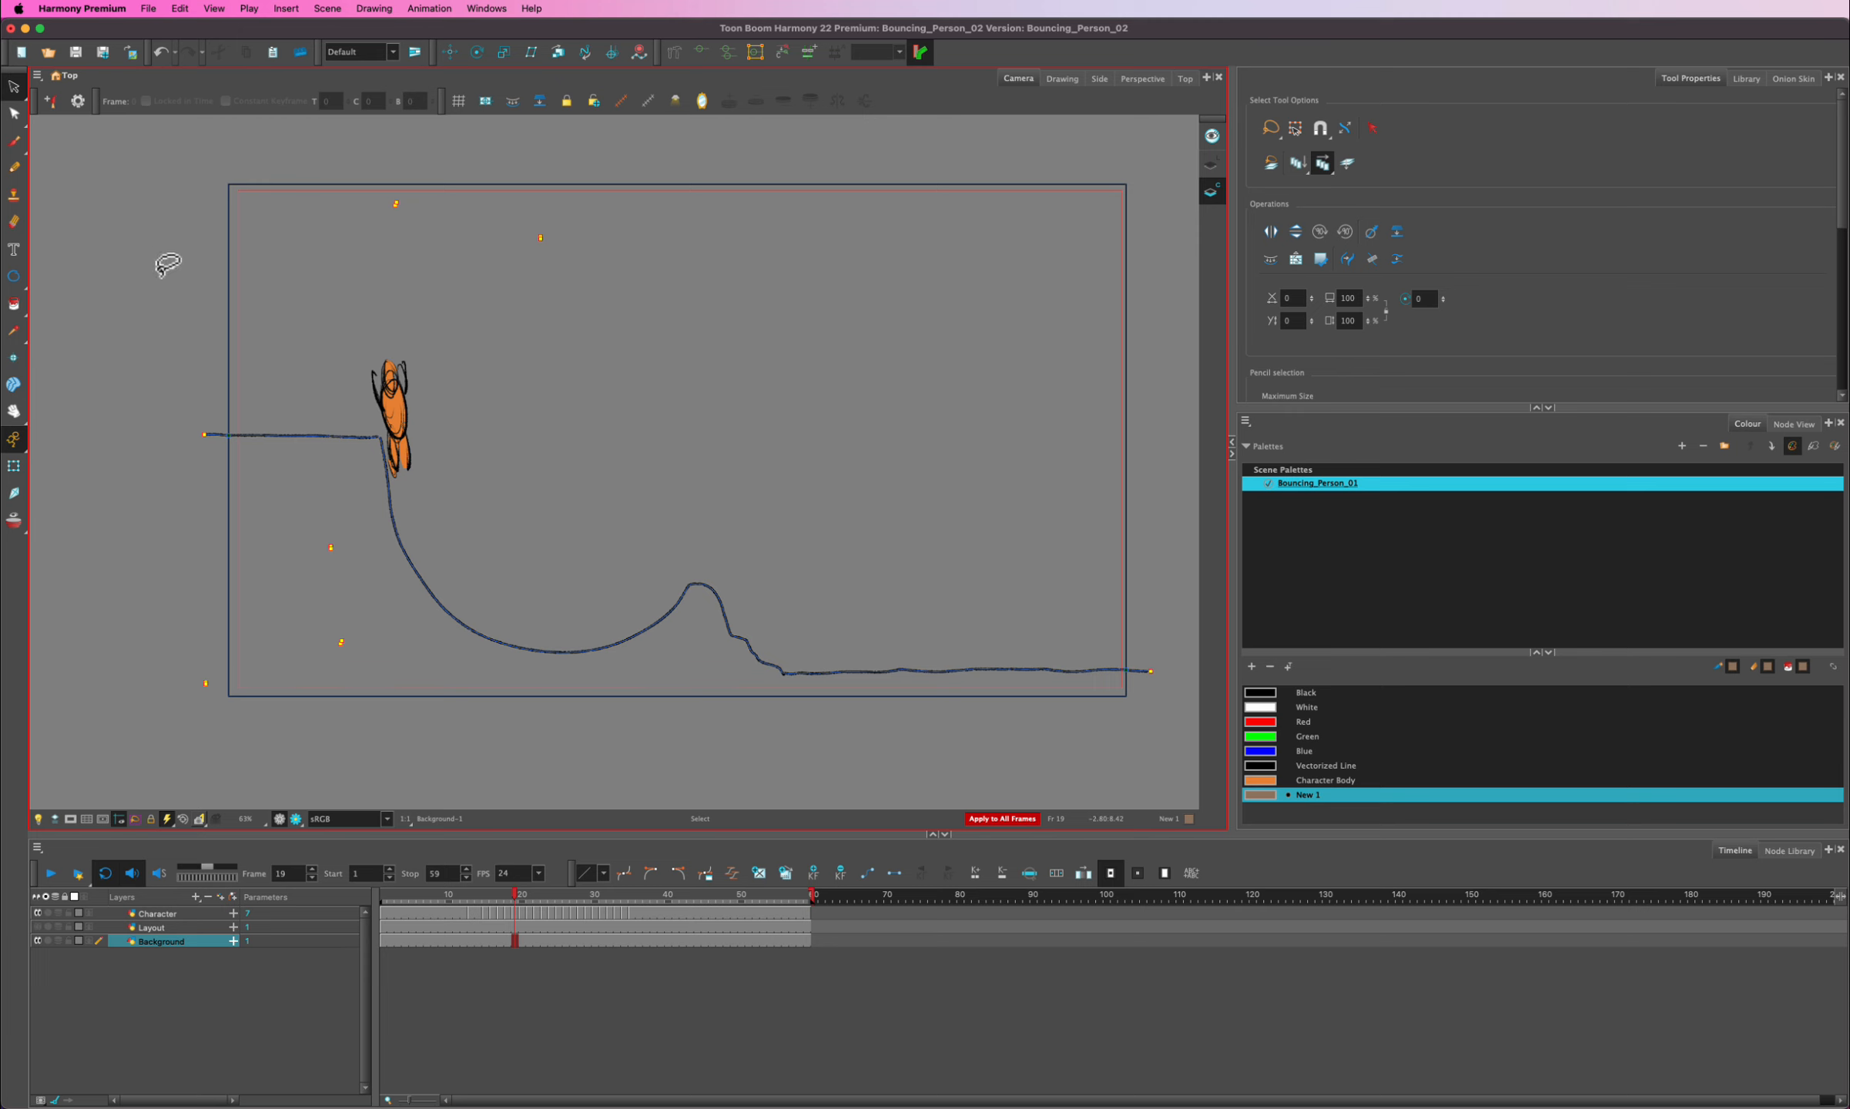
- Fill the ground area below the Background line with the new brown on Colour Art, and switch to Line Art
left_click(13, 304)
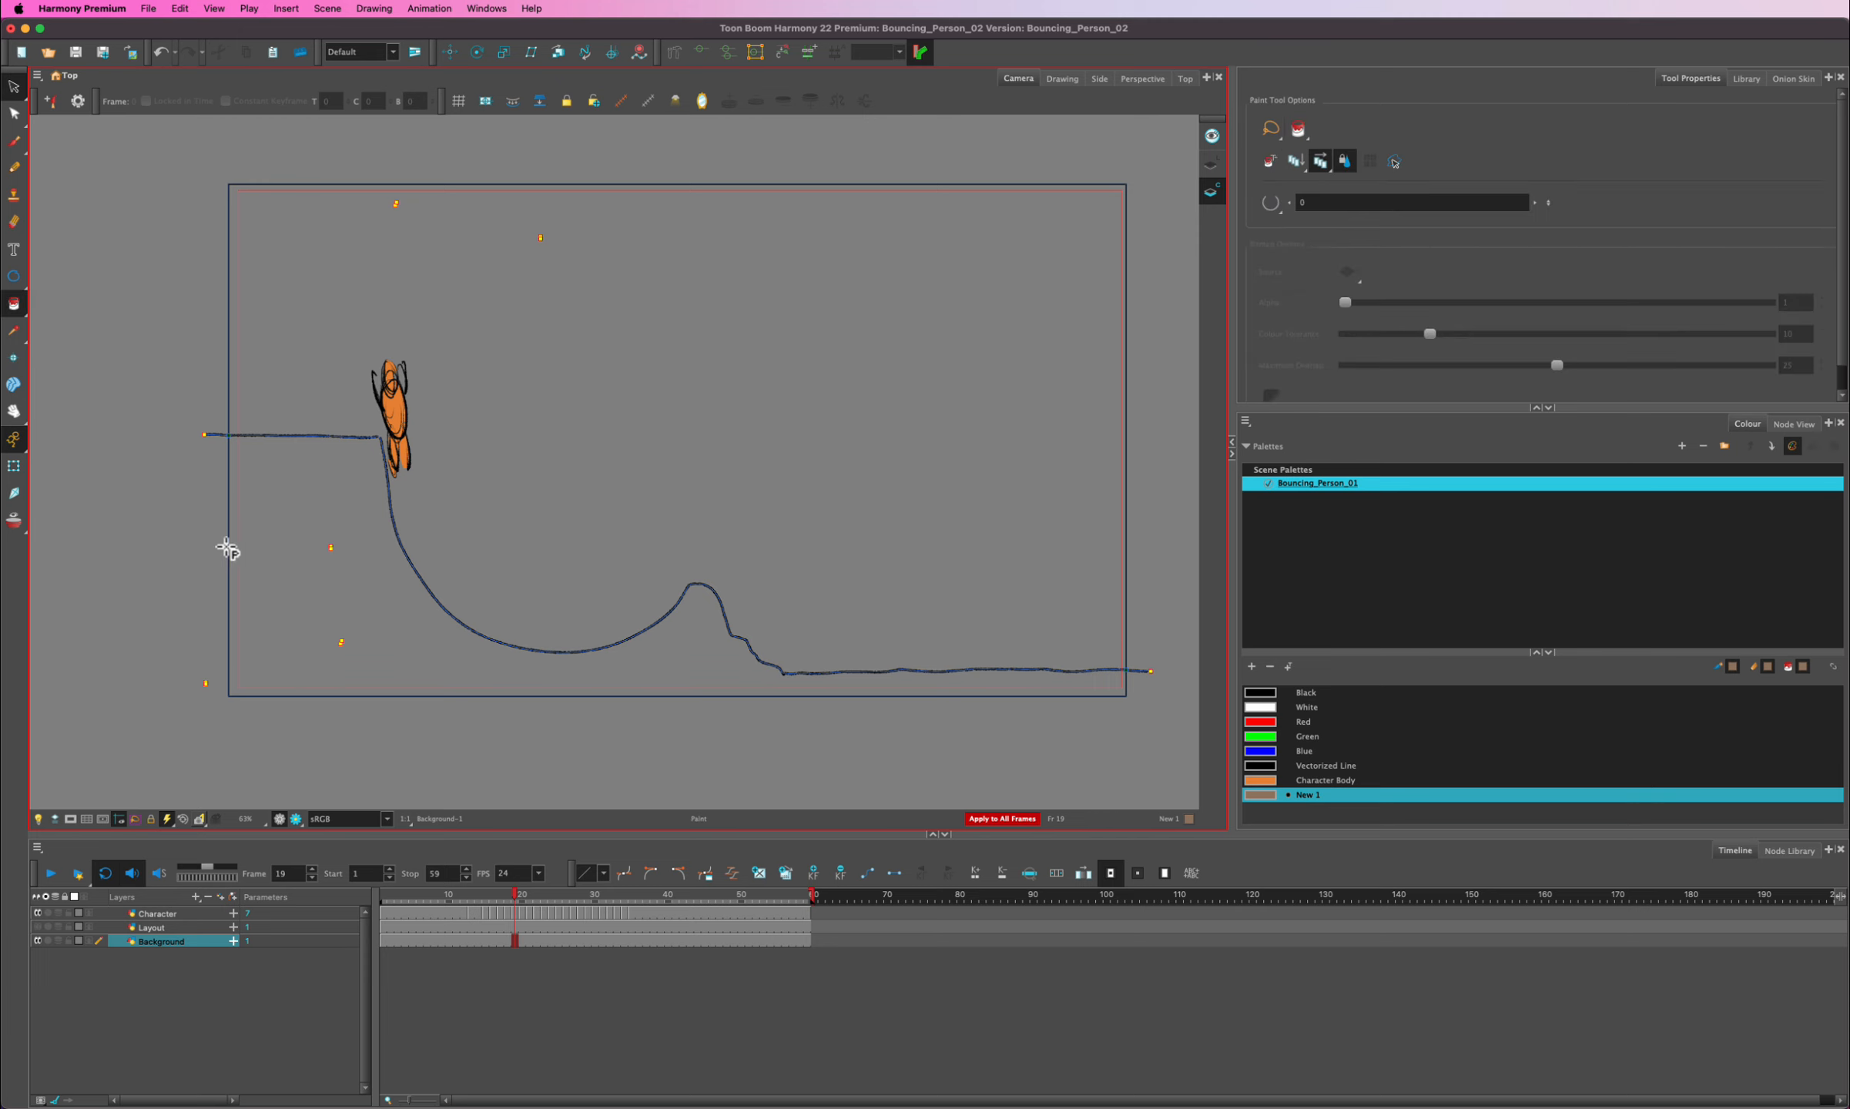
left_click(274, 547)
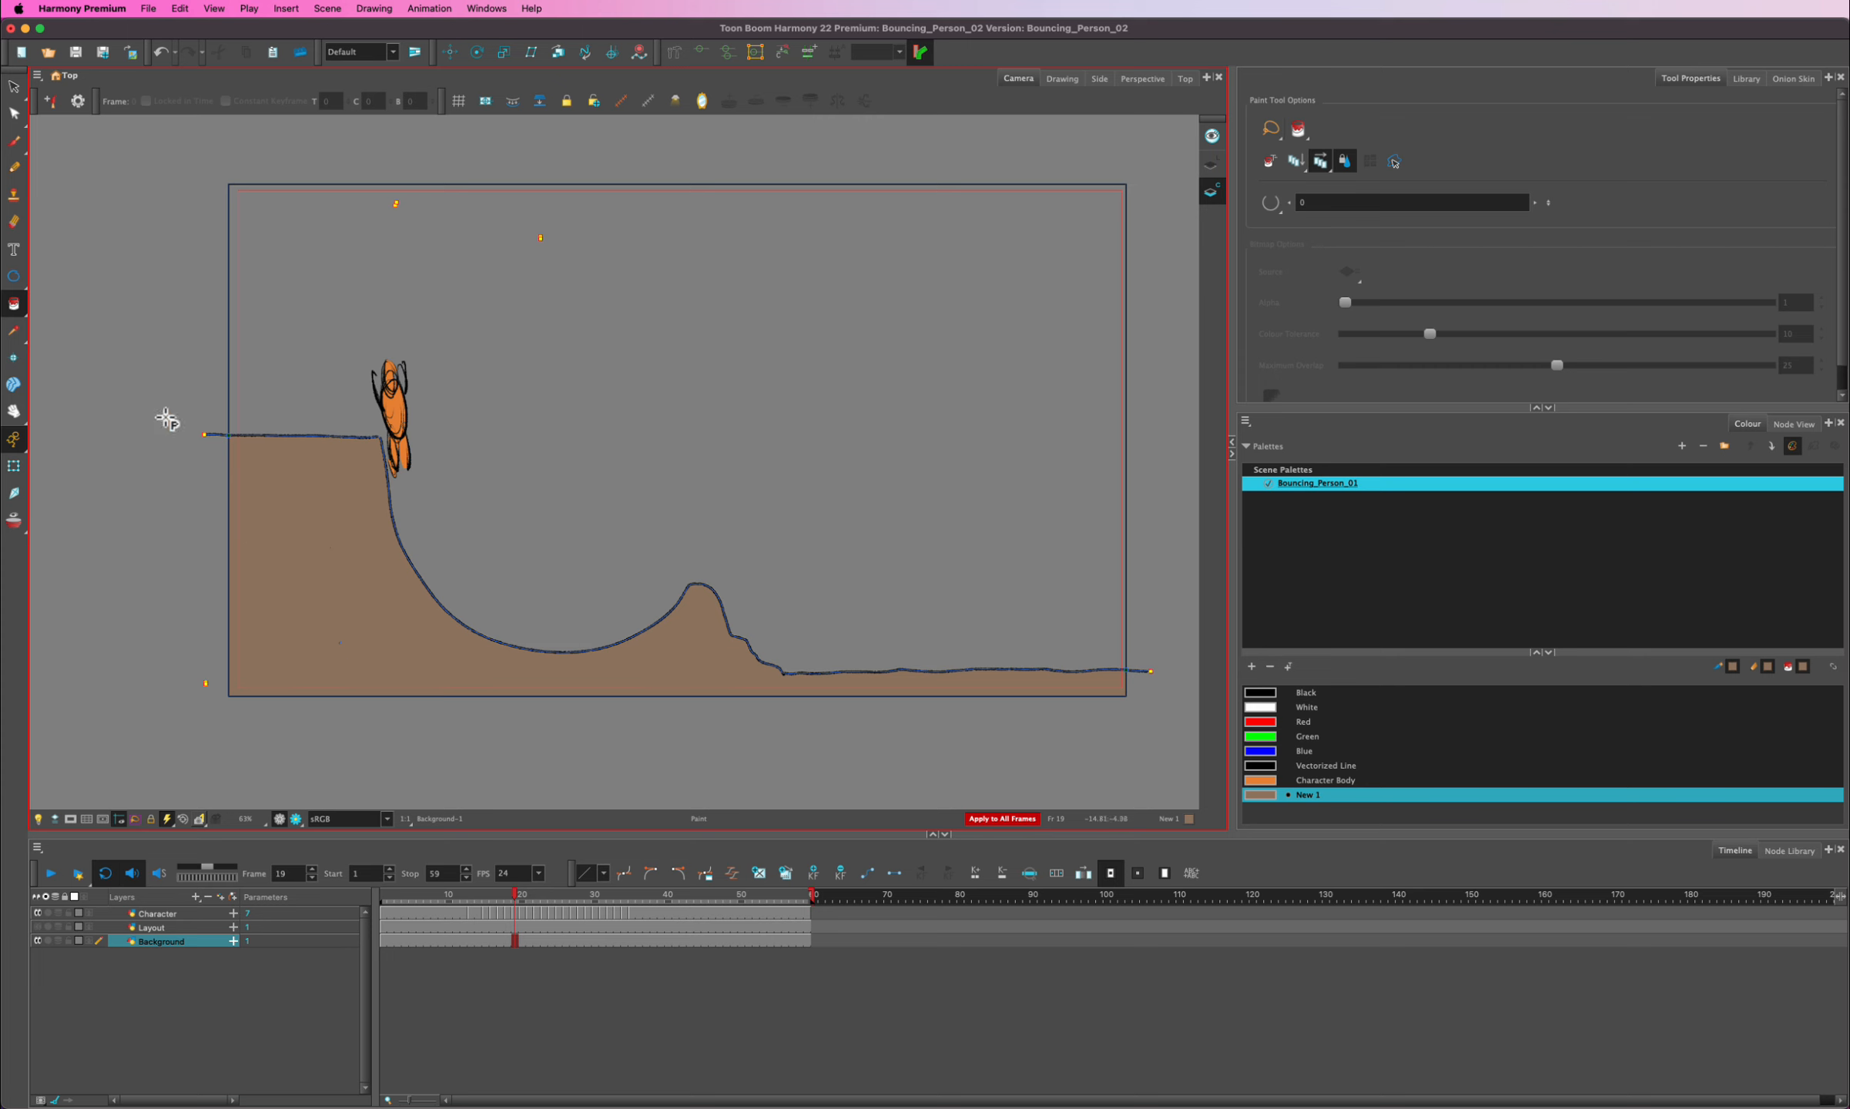
left_click(1215, 169)
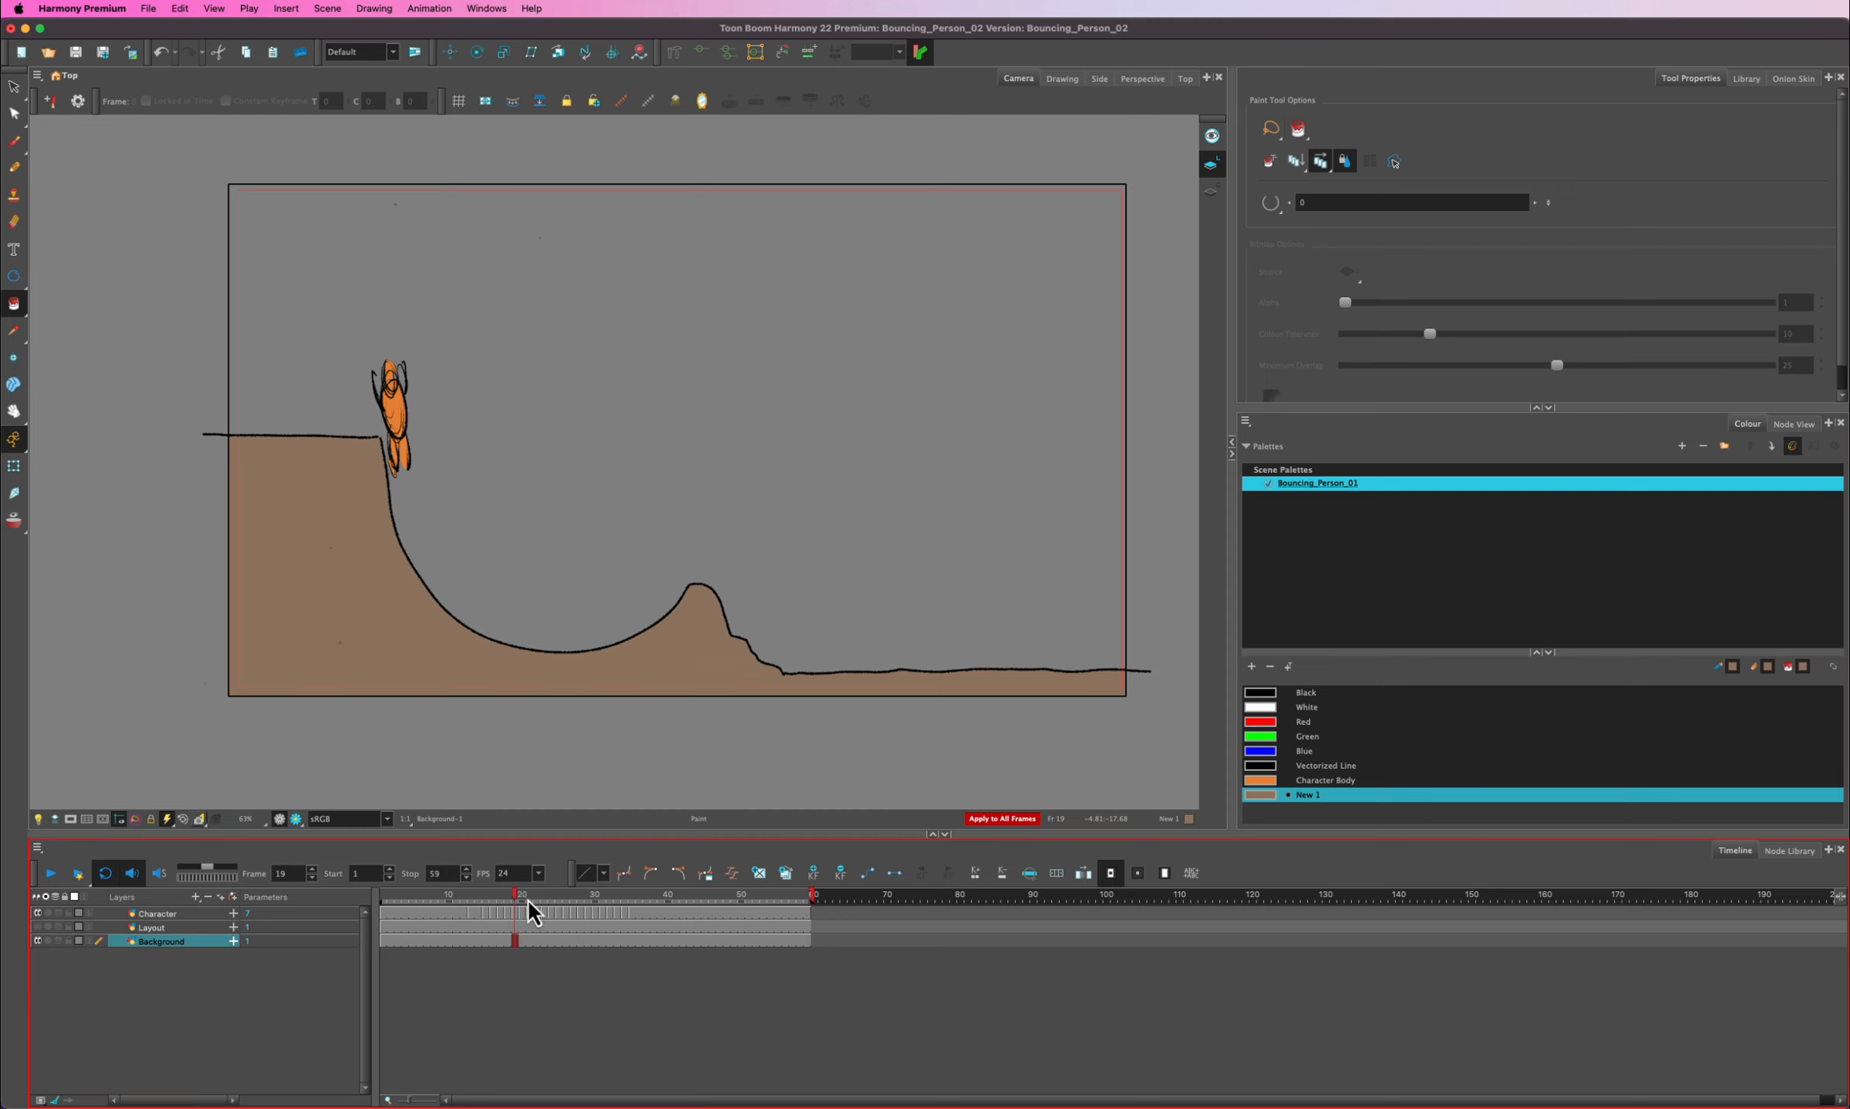
- Scrub back to the standing pose near frame 8, previewing the painted scene in Render View before returning to OpenGL View
left_click_drag(516, 894, 448, 900)
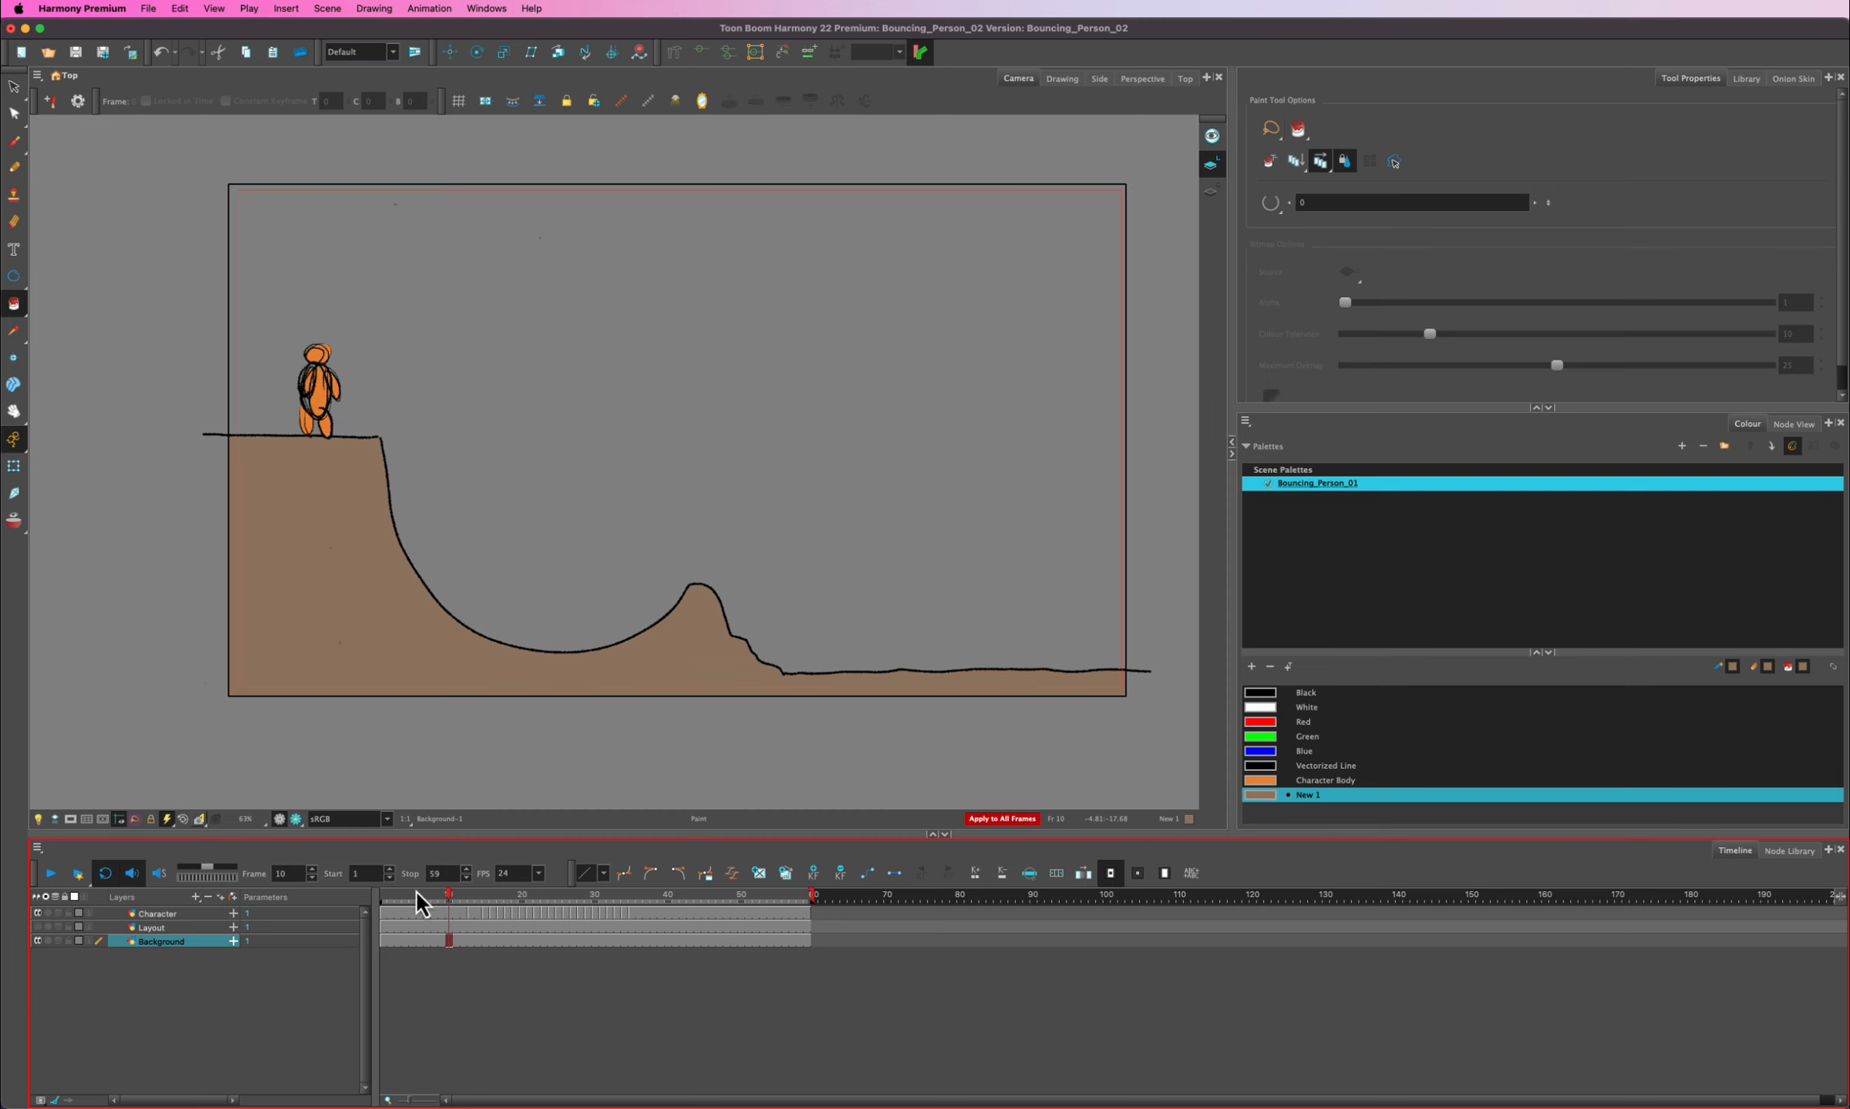
left_click(297, 820)
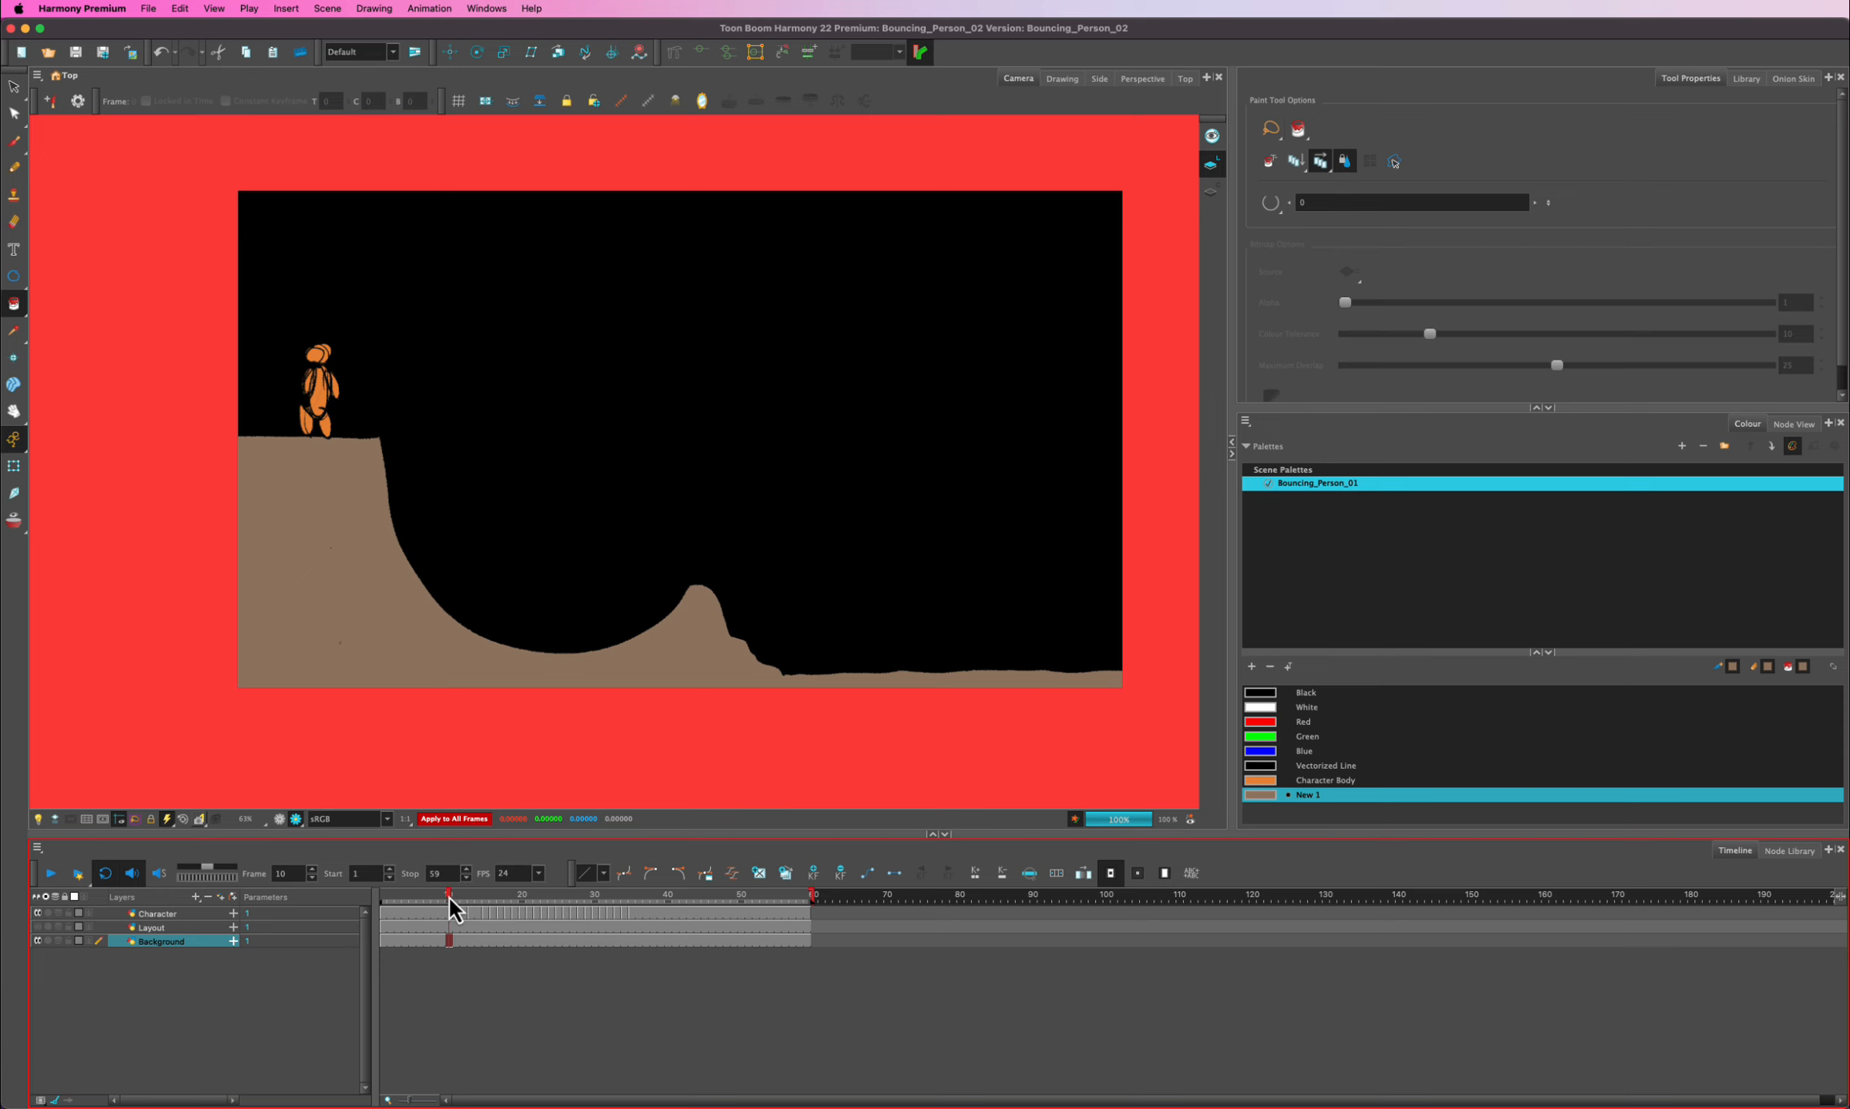
left_click_drag(449, 895, 434, 897)
left_click(279, 820)
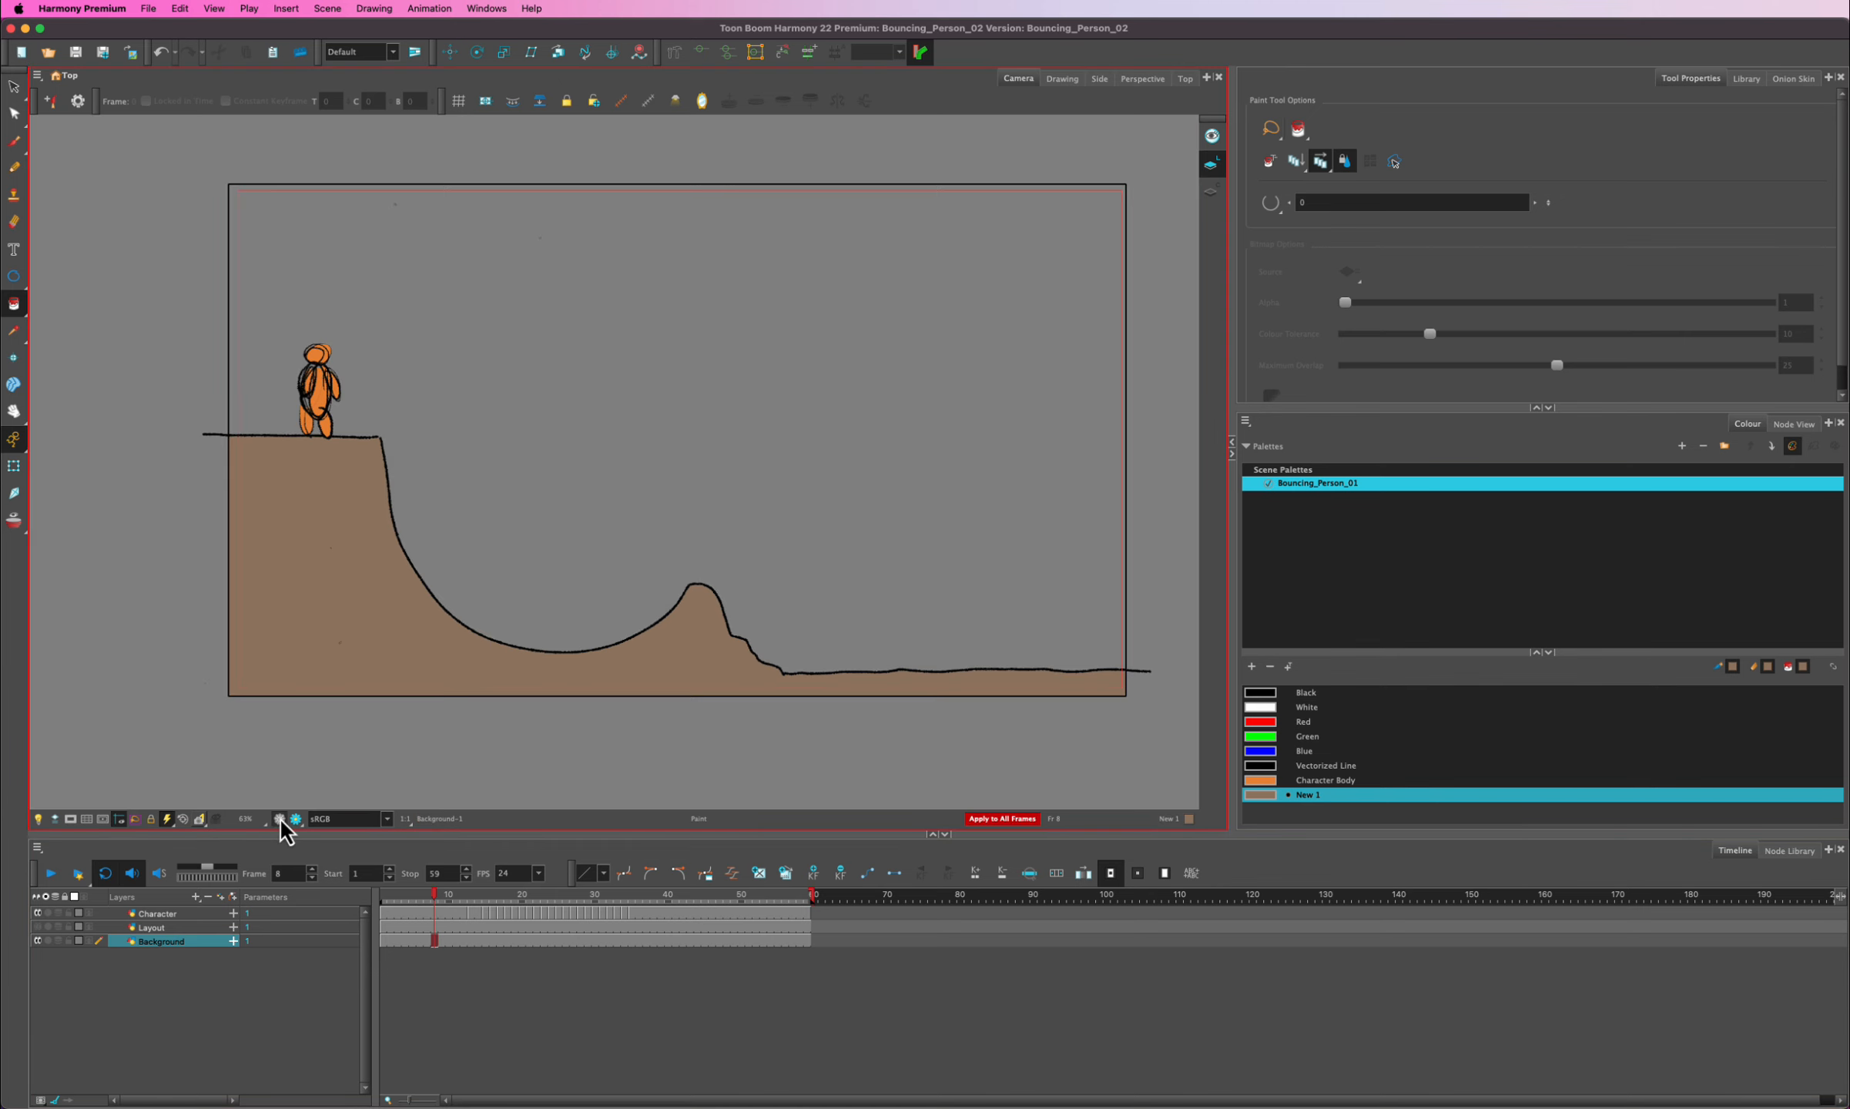
- Clear the layer selection and add a Colour-Card layer to the scene
left_click(216, 991)
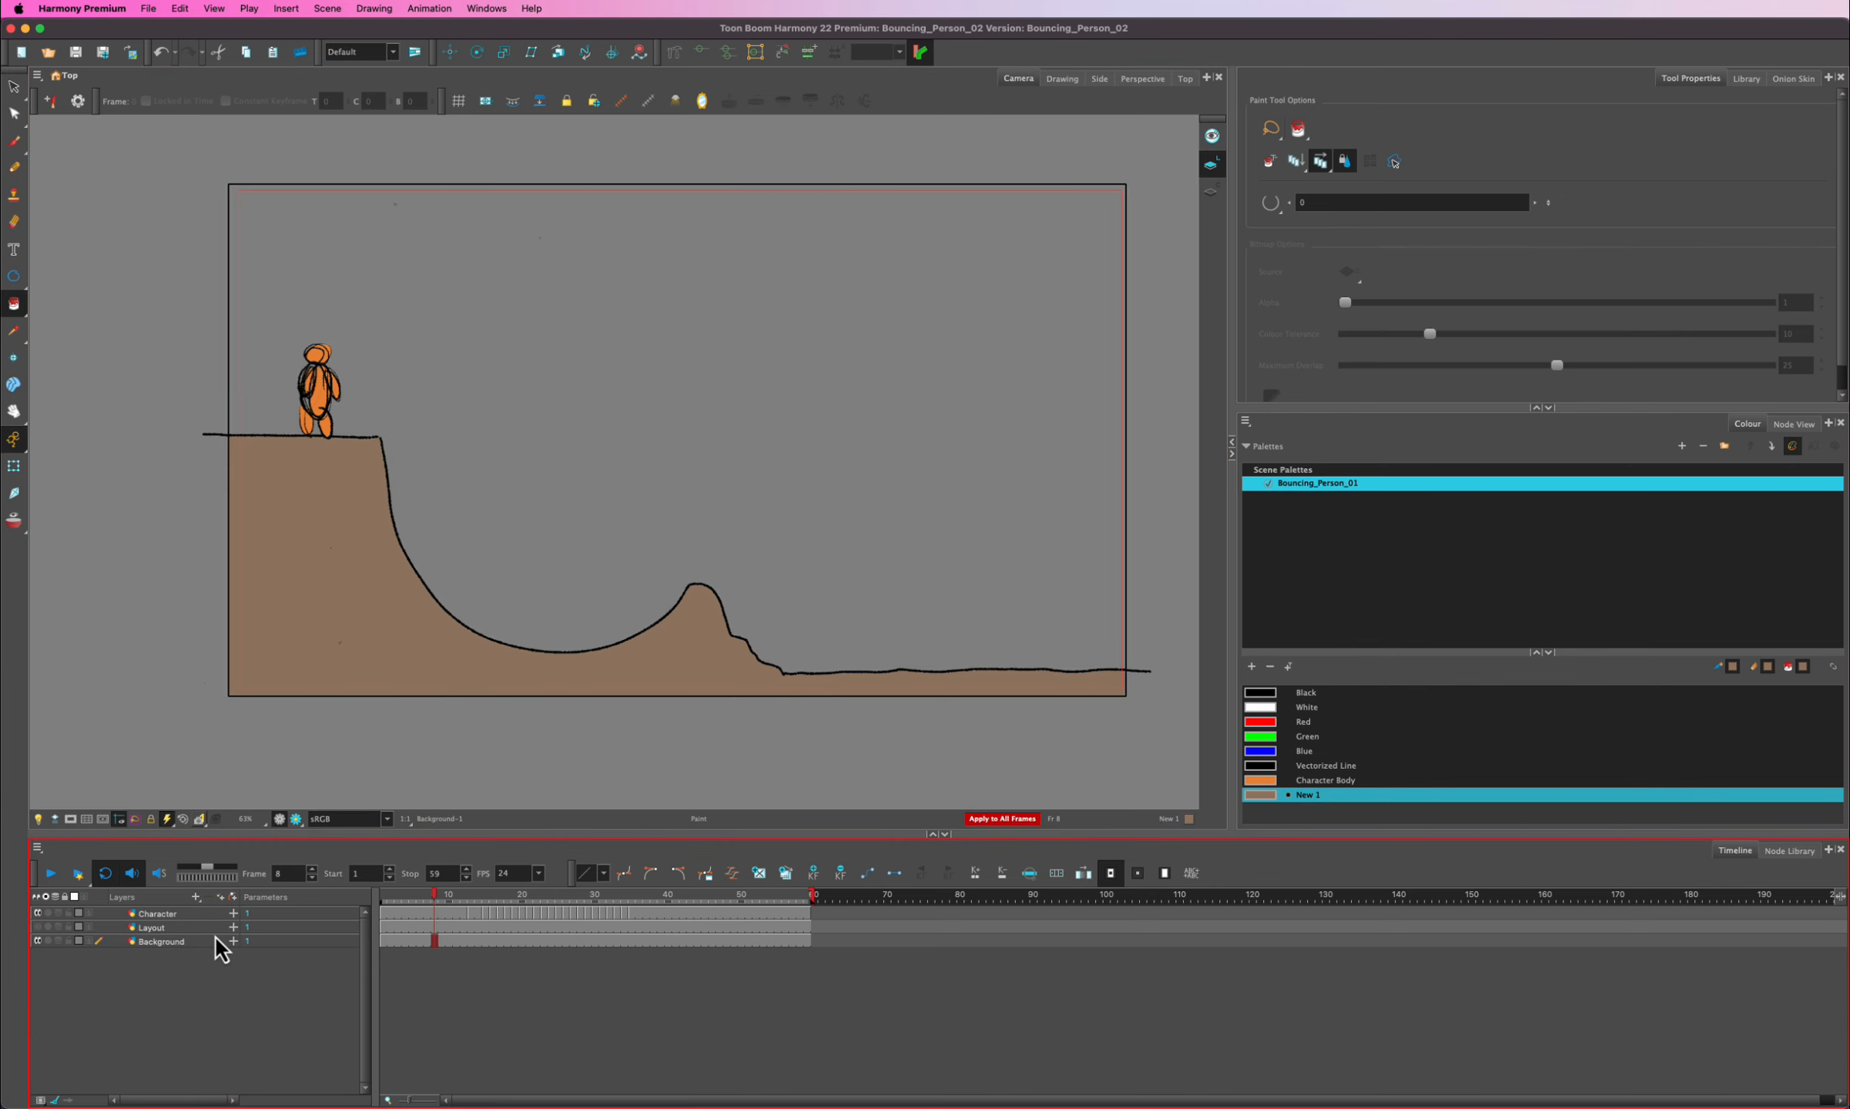
left_click(195, 897)
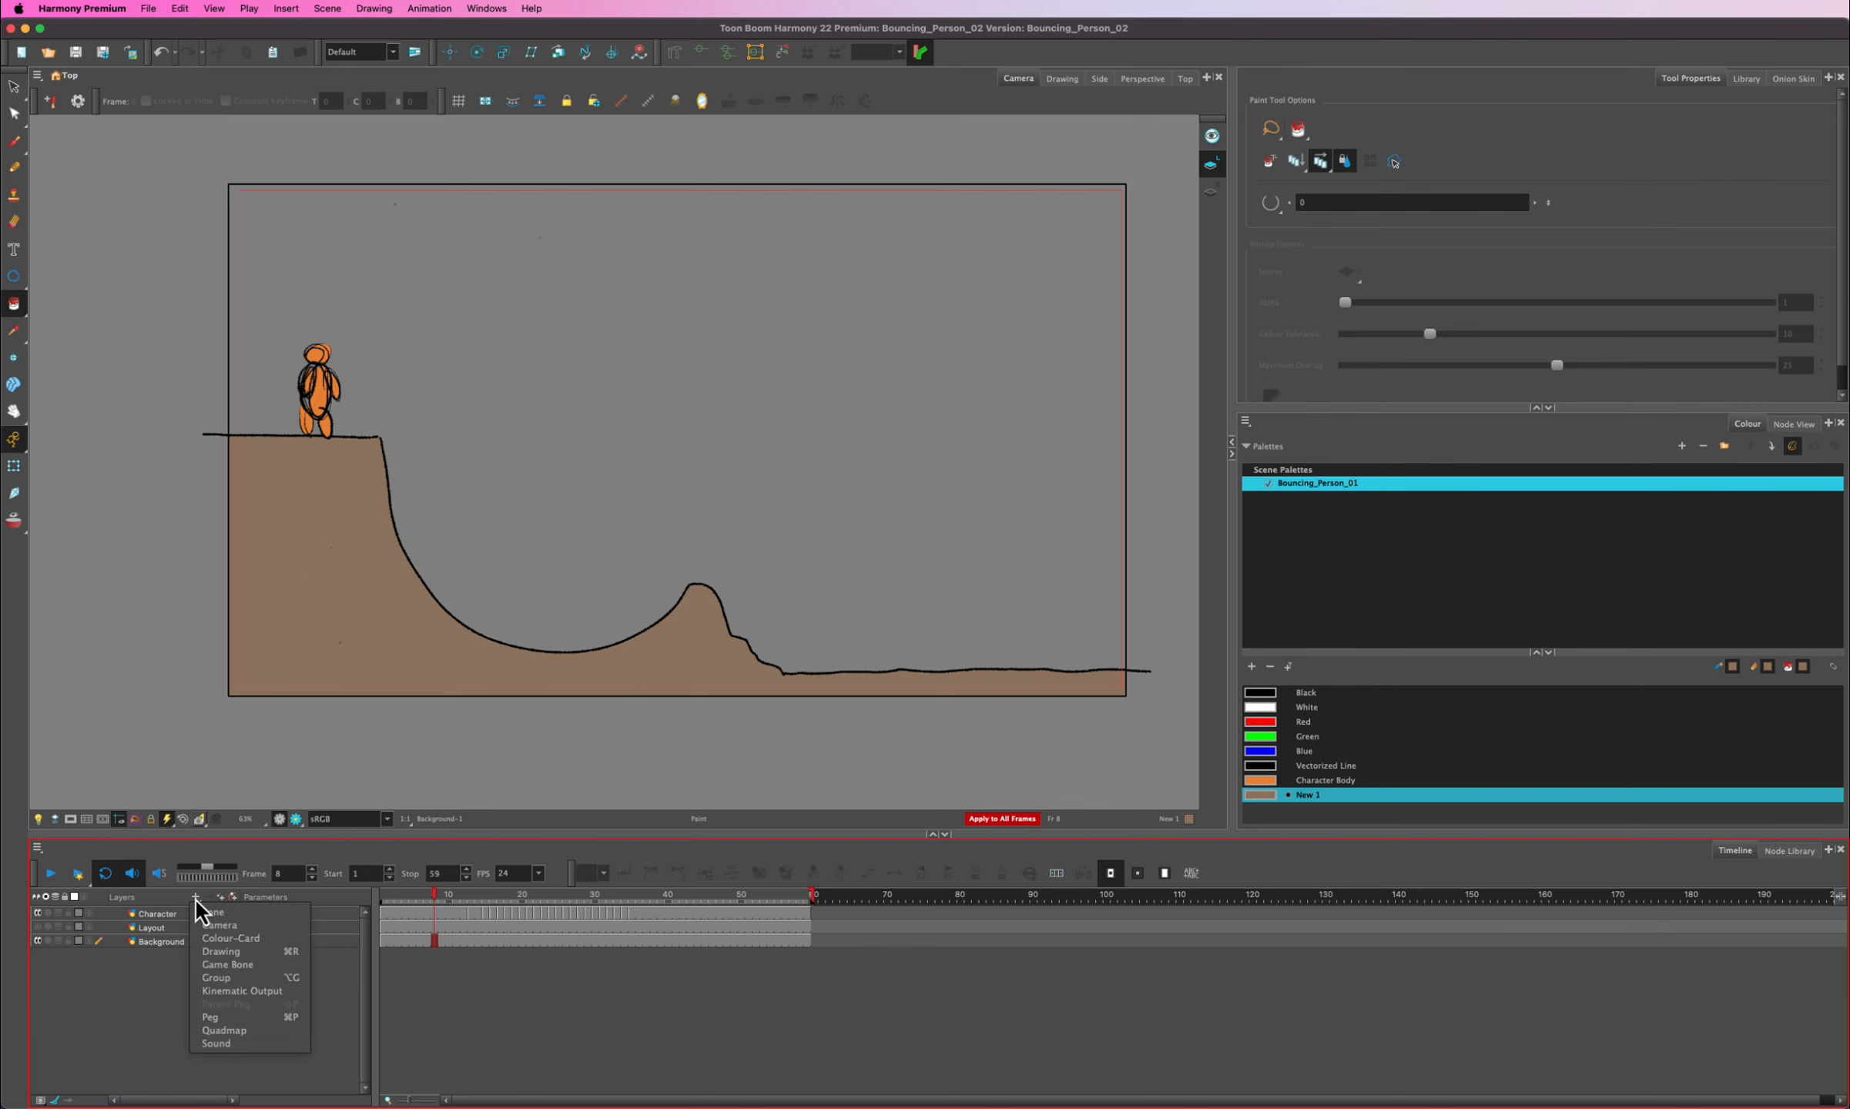
left_click(221, 935)
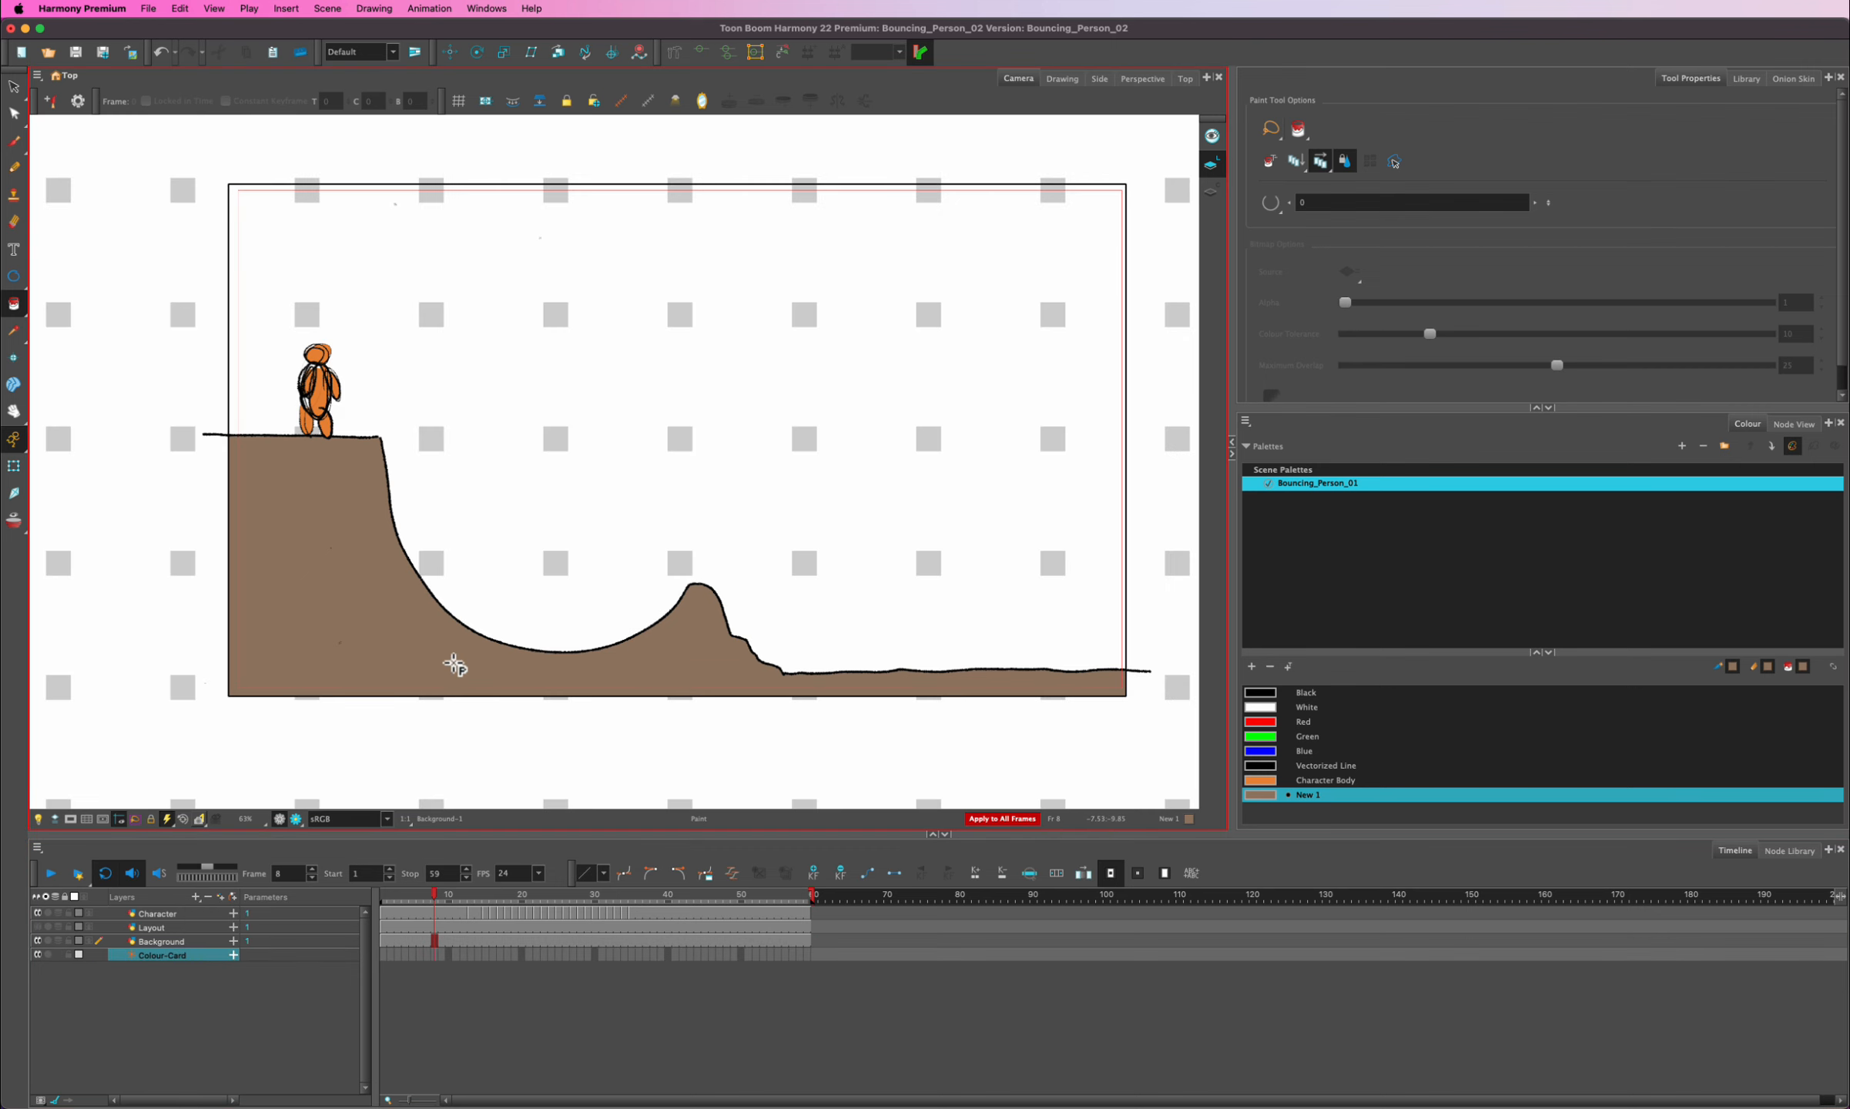
- Set the Colour-Card layer's colour to a pale sky blue, RGB 203, 248, 255, and close its properties
double_click(130, 957)
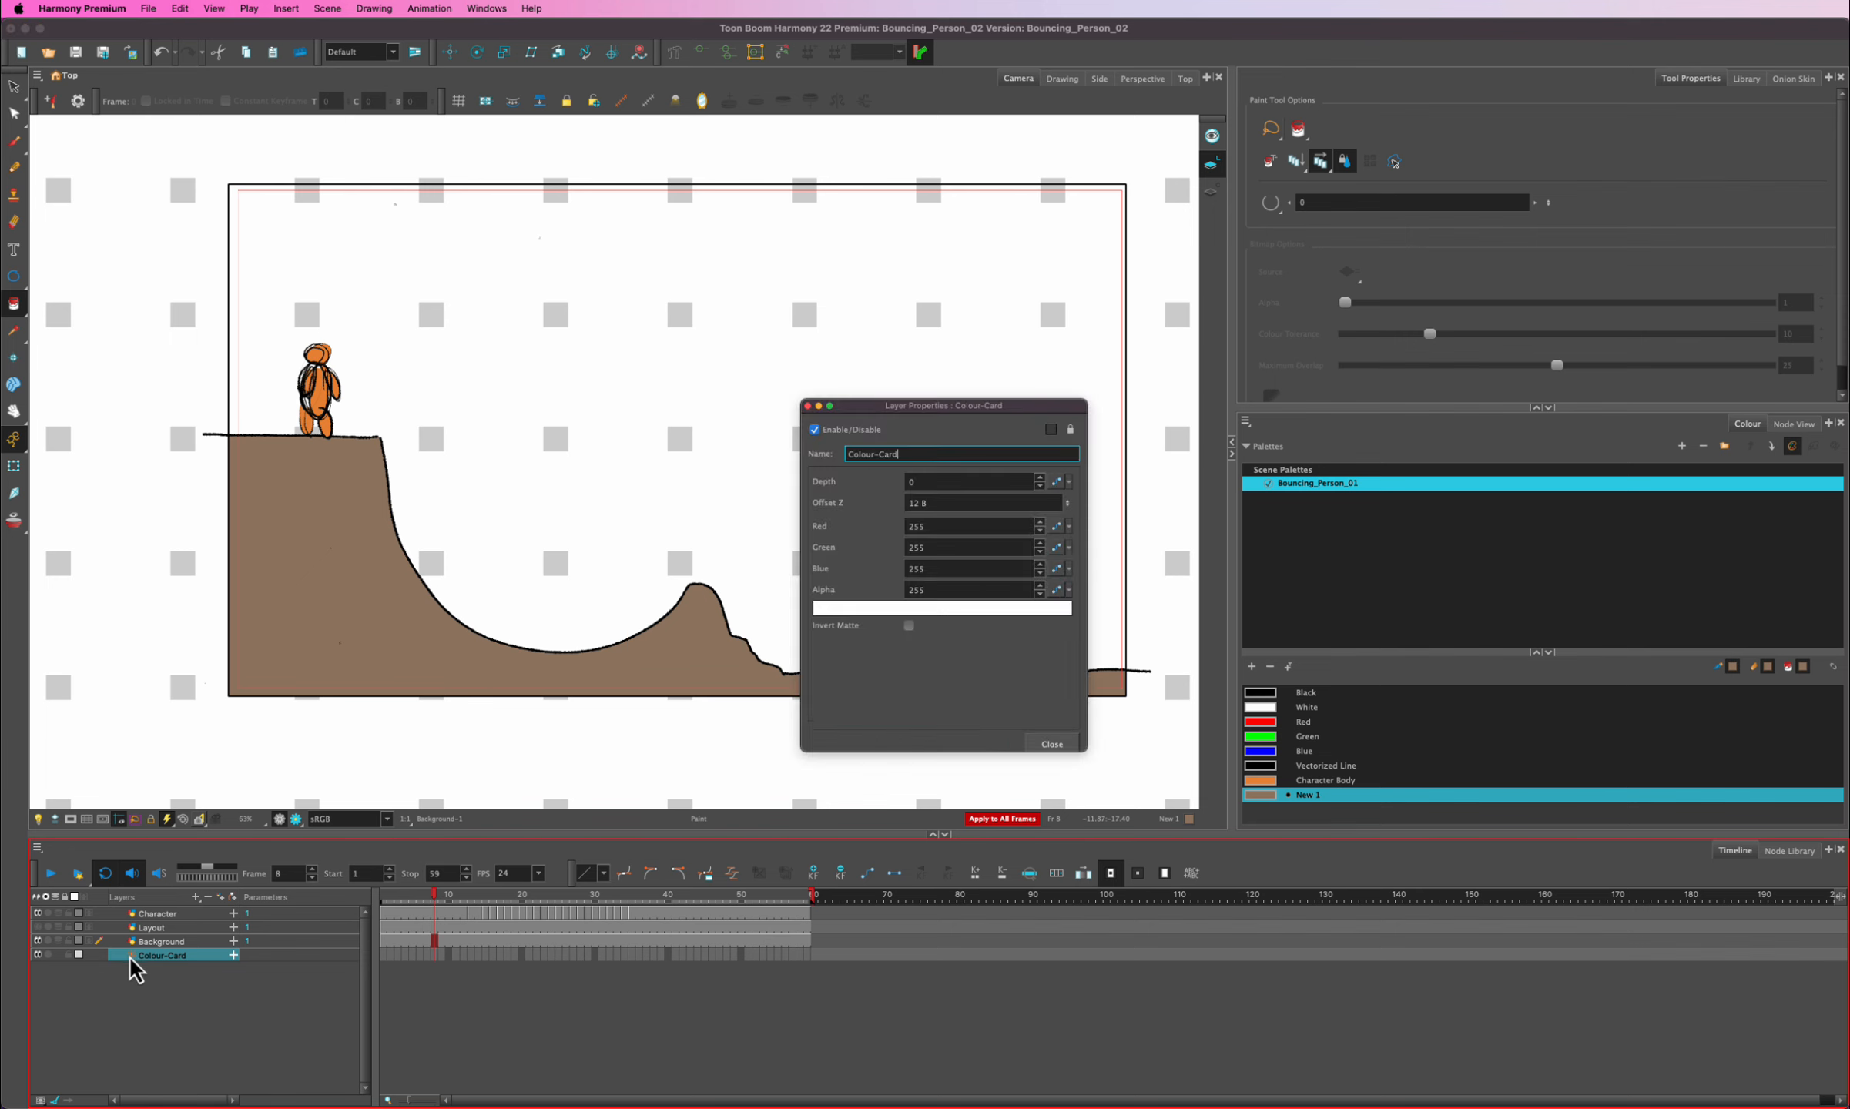
left_click(873, 611)
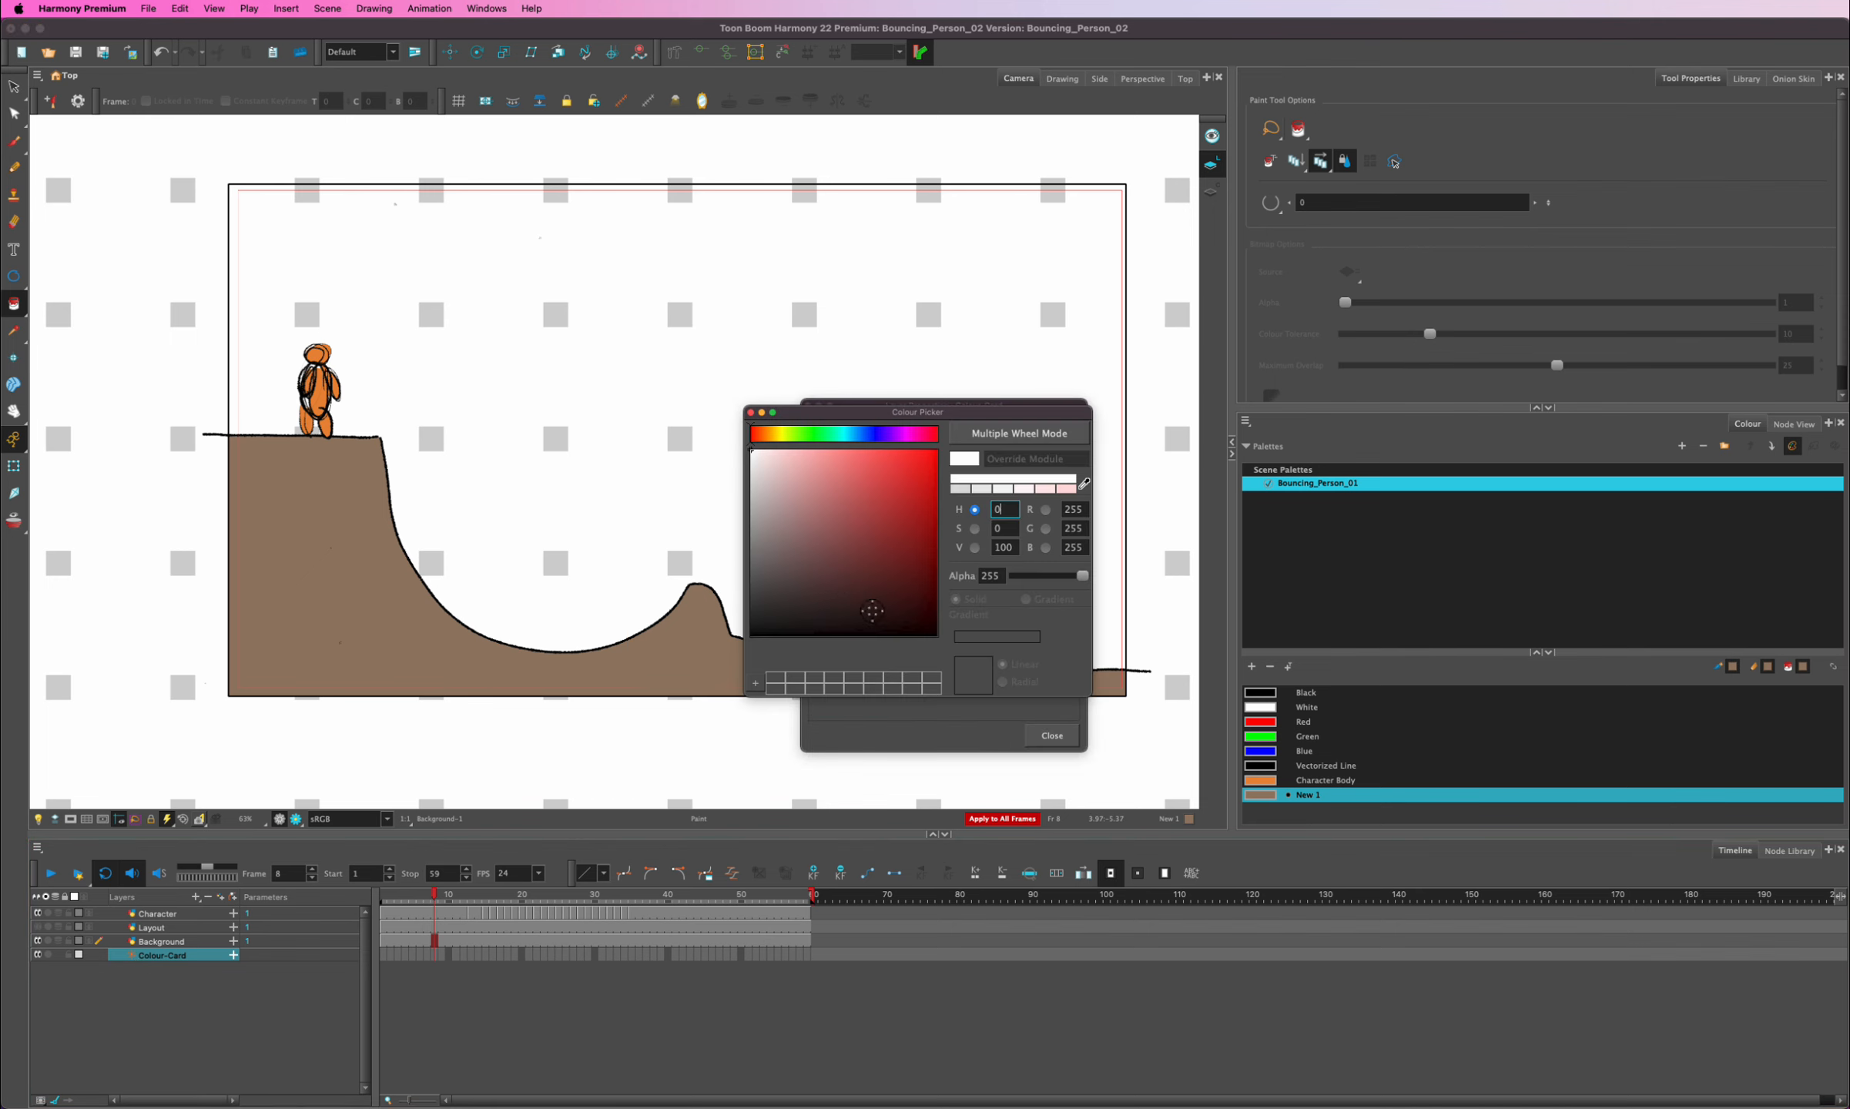
left_click(848, 434)
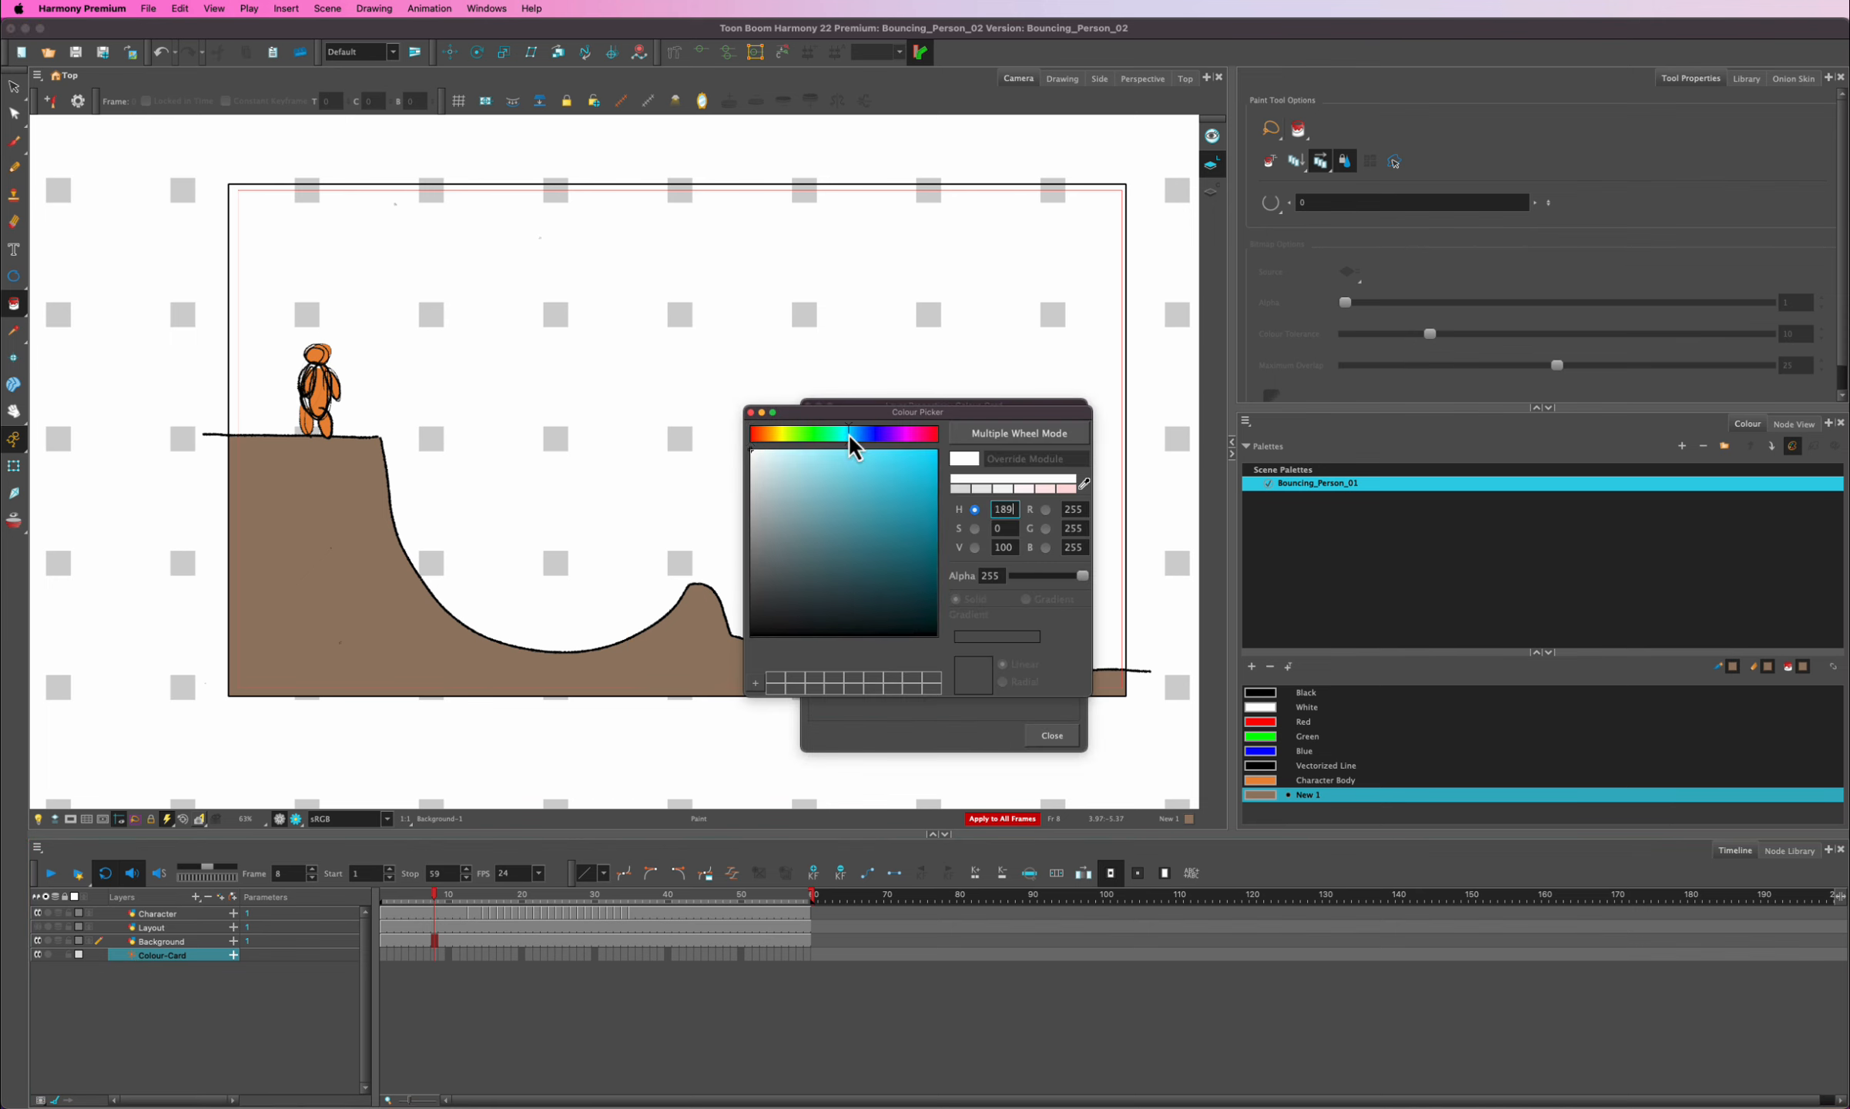
left_click(843, 456)
left_click(789, 450)
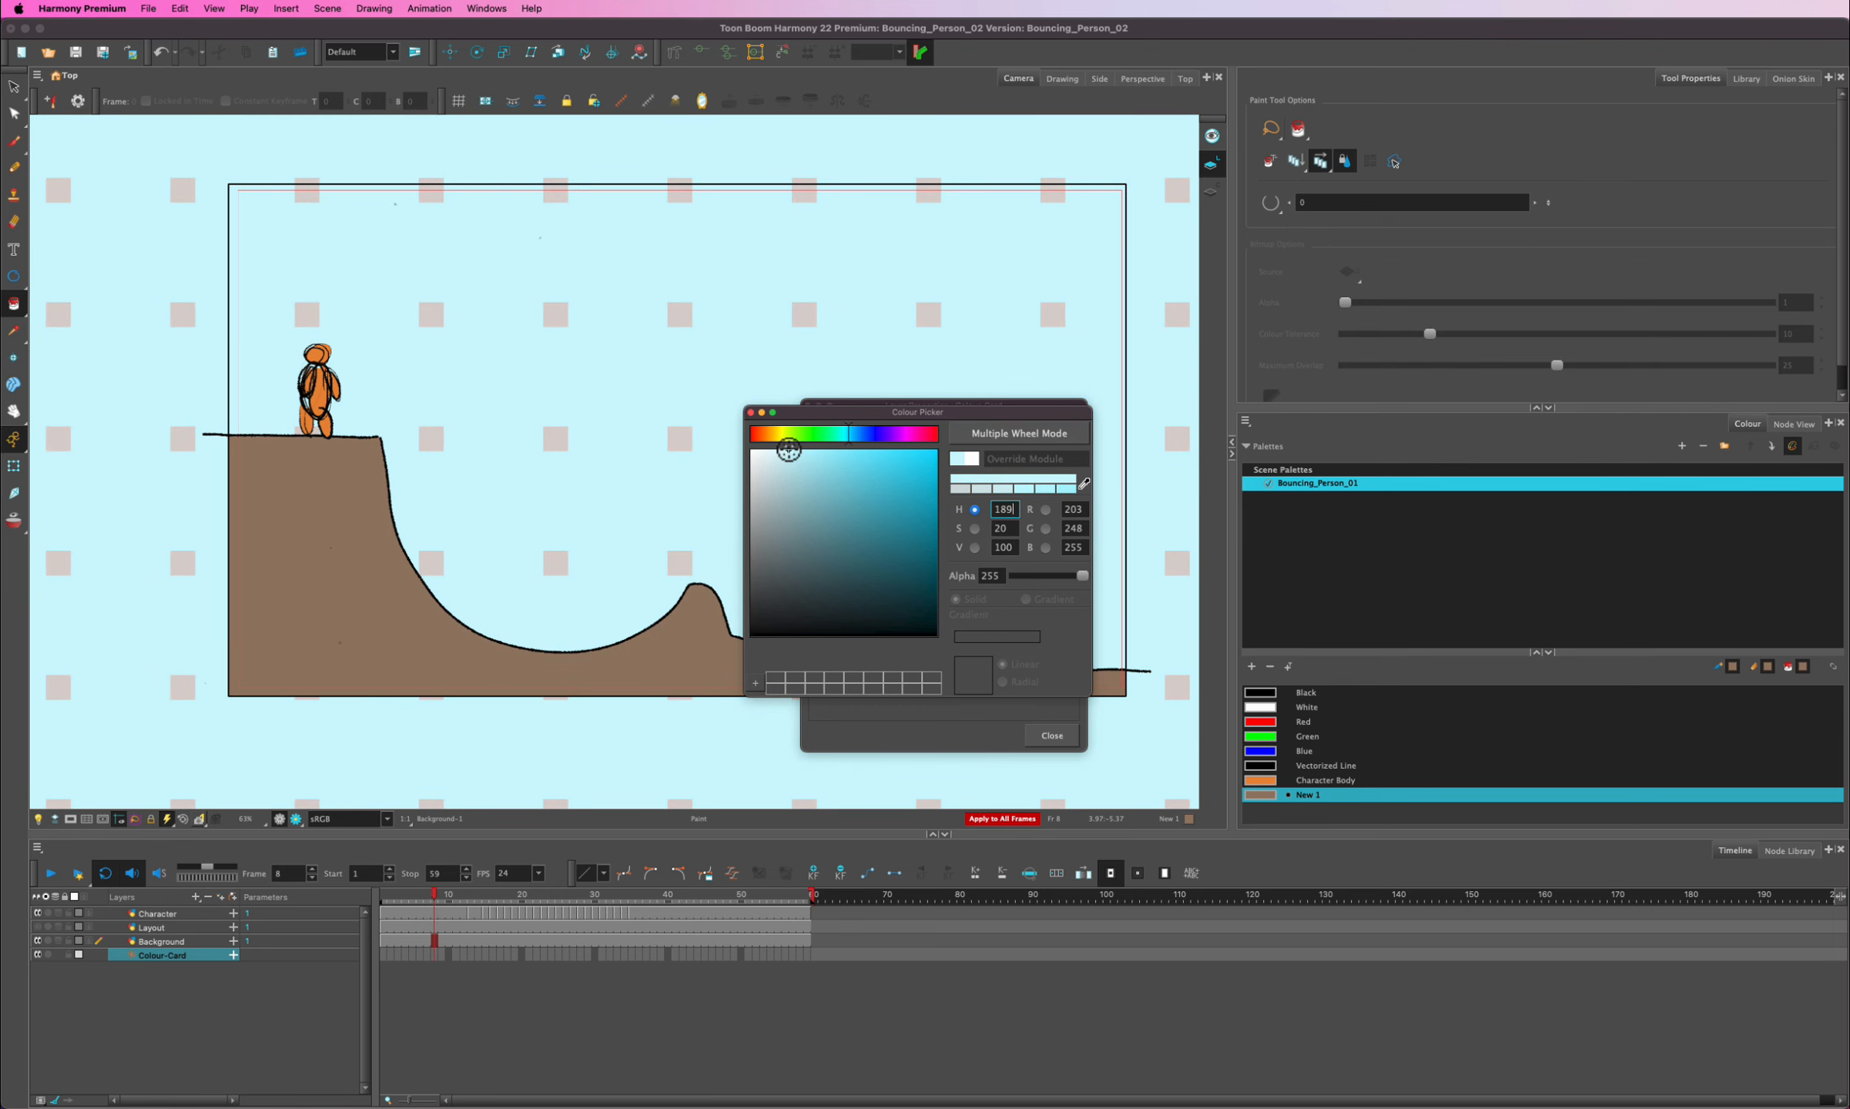
left_click(751, 412)
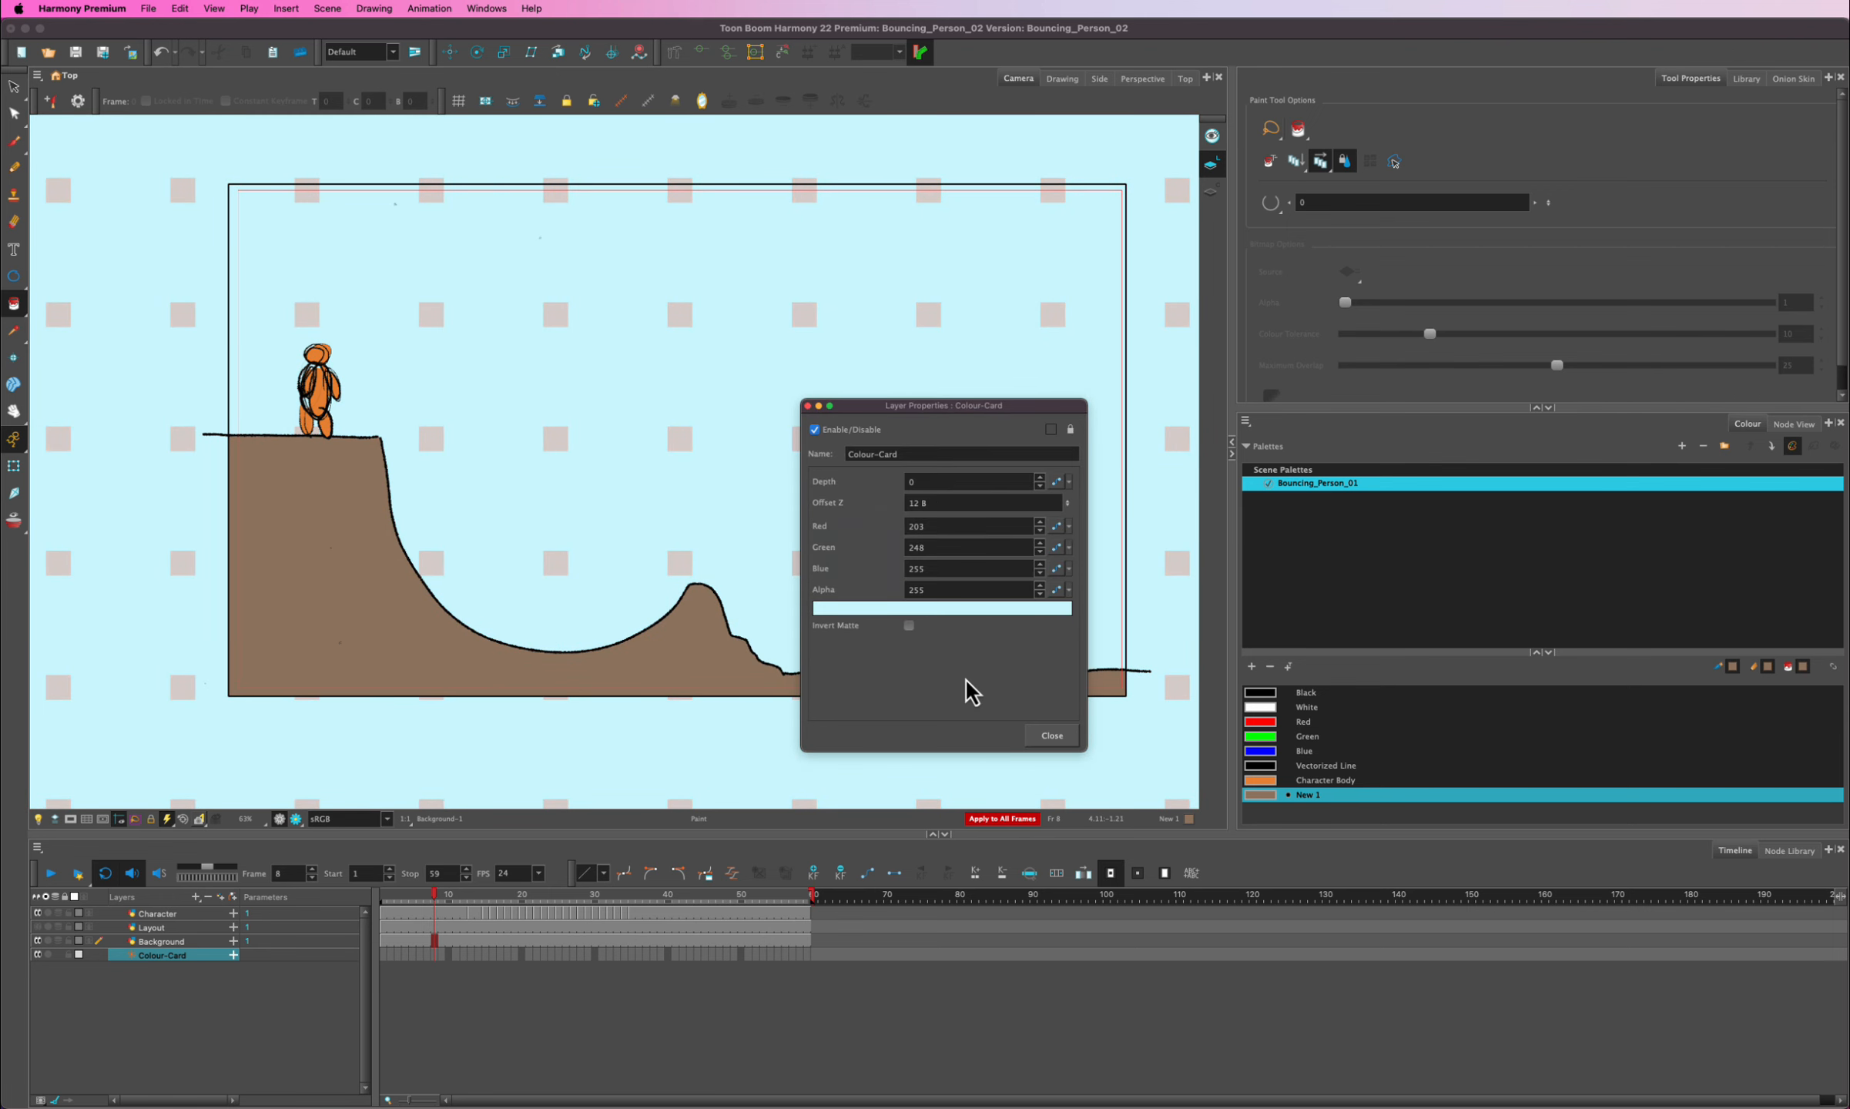
left_click(1053, 738)
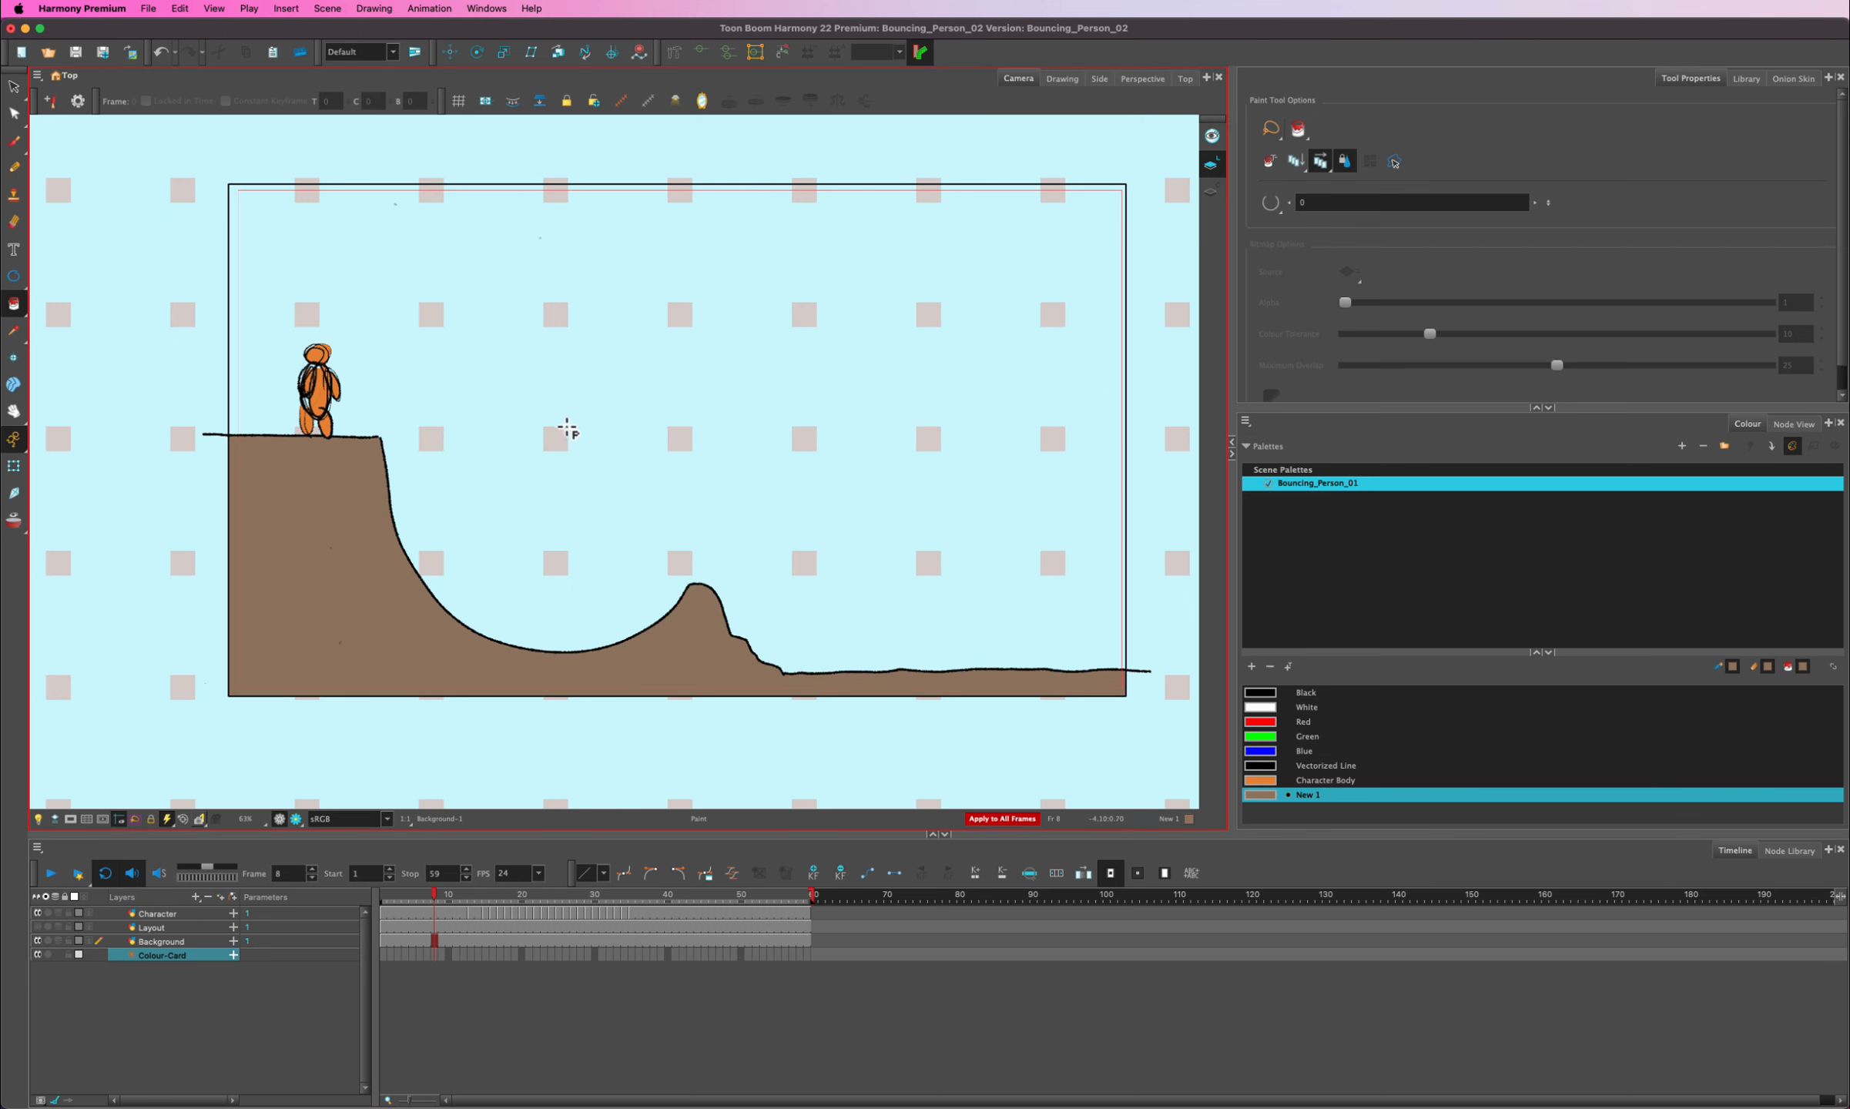
- Preview the scene with its sky colour in Render View and return to OpenGL View
left_click(296, 819)
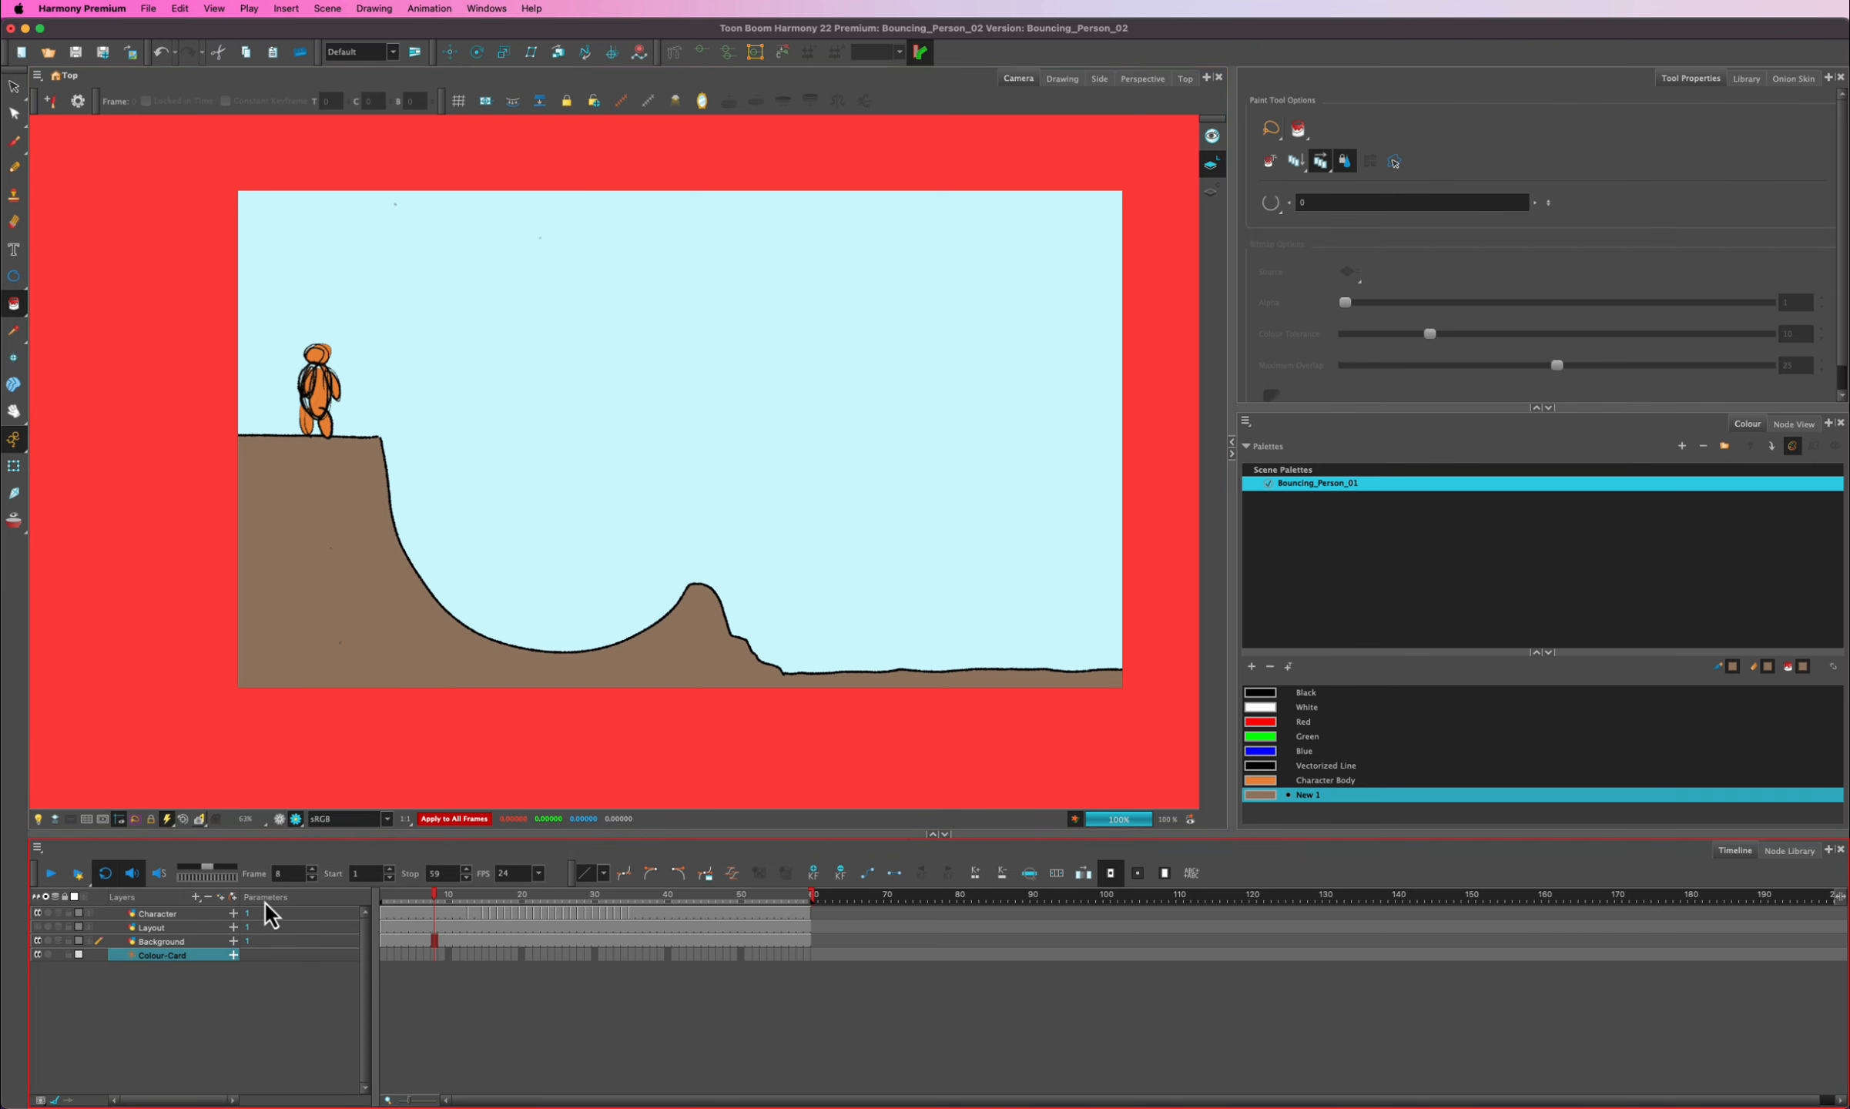
left_click(296, 819)
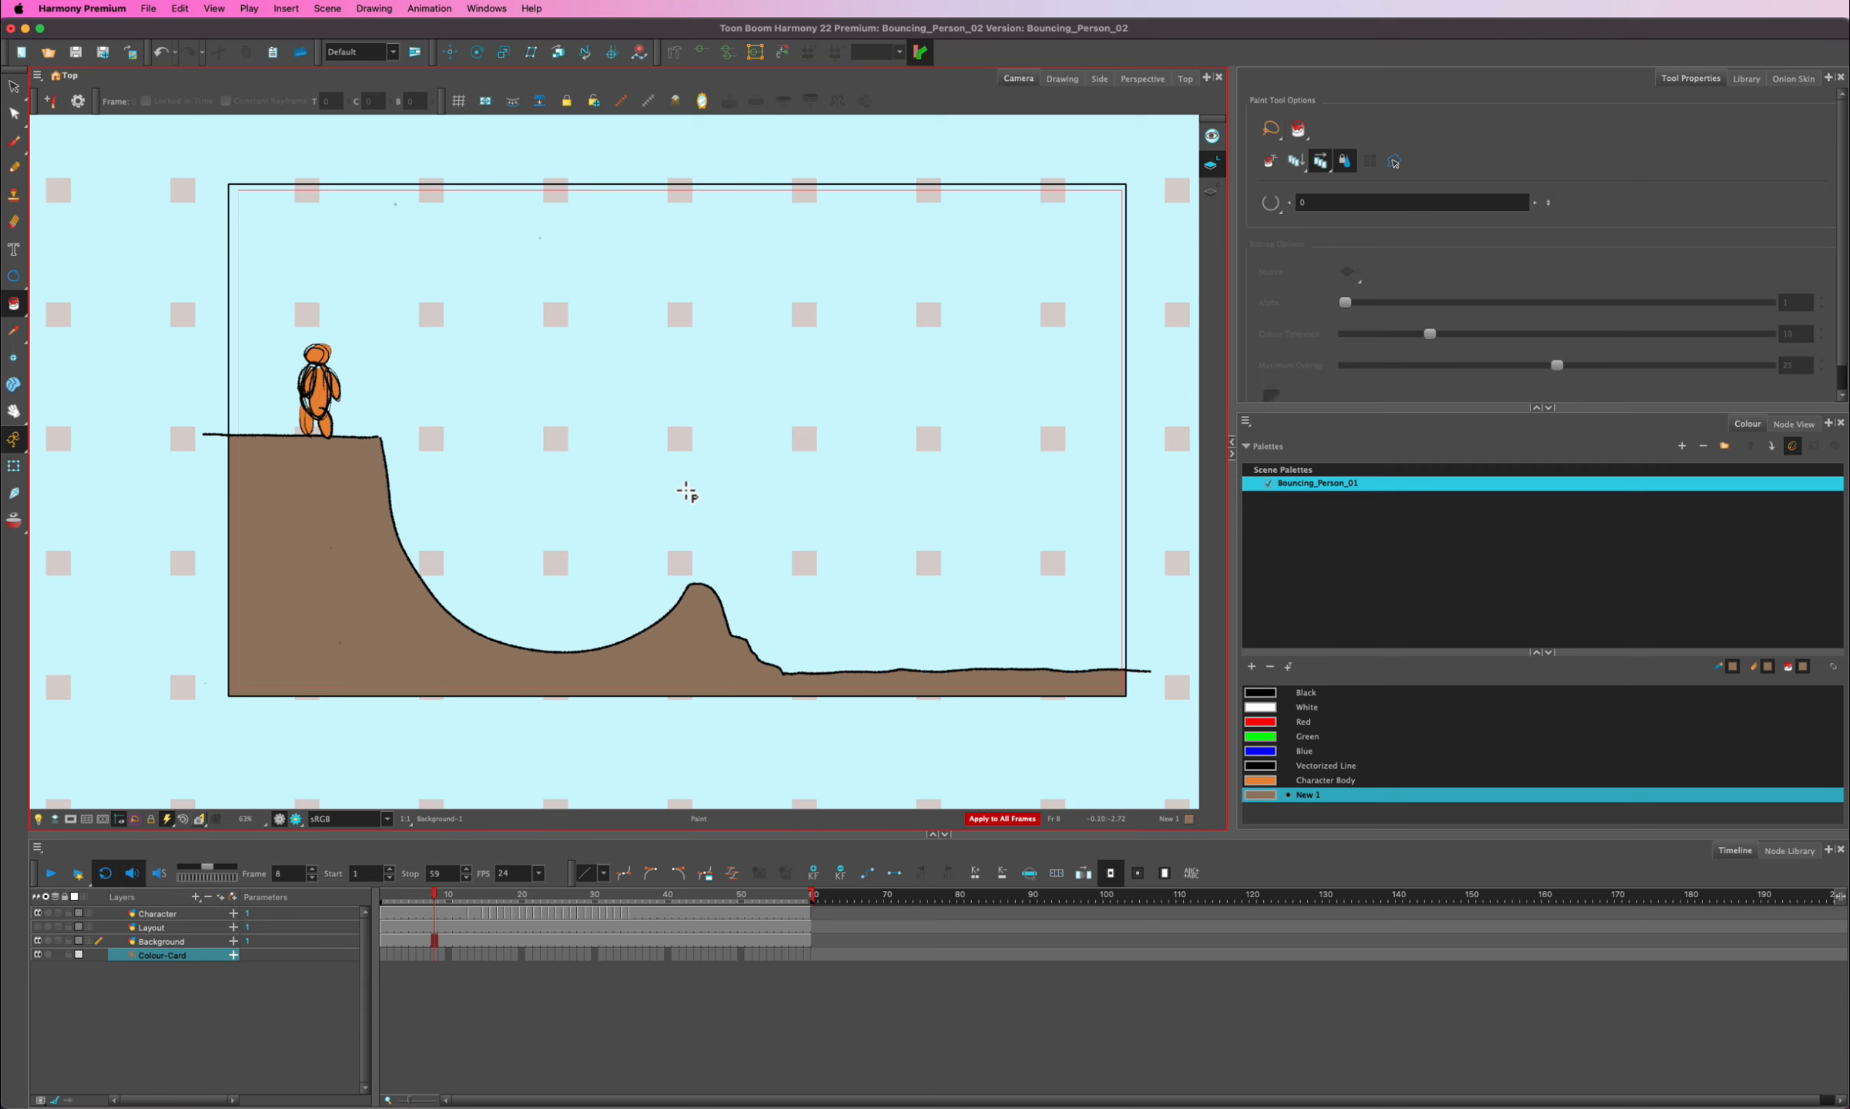
left_click_drag(723, 483, 671, 525)
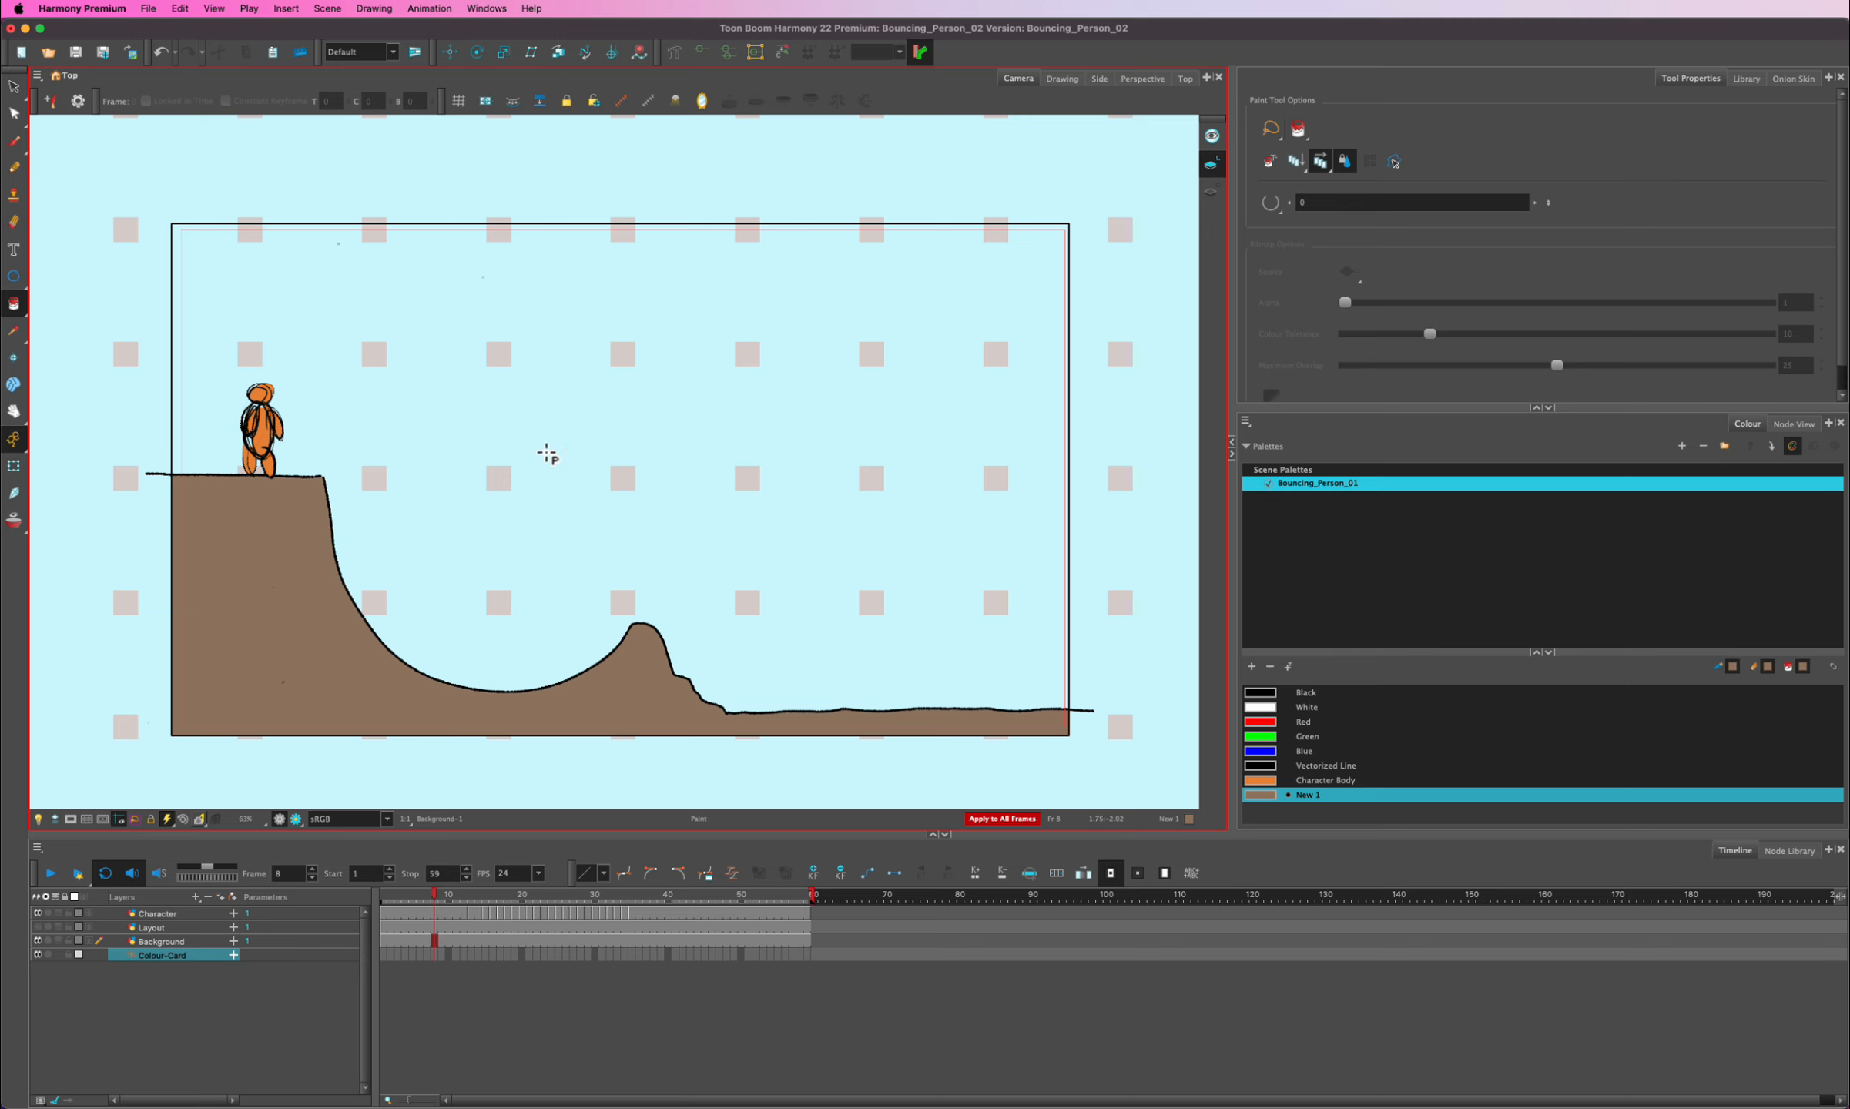
- With the Brush tool active, protect the Character Body colour and make Vectorized Line the current colour
left_click(15, 142)
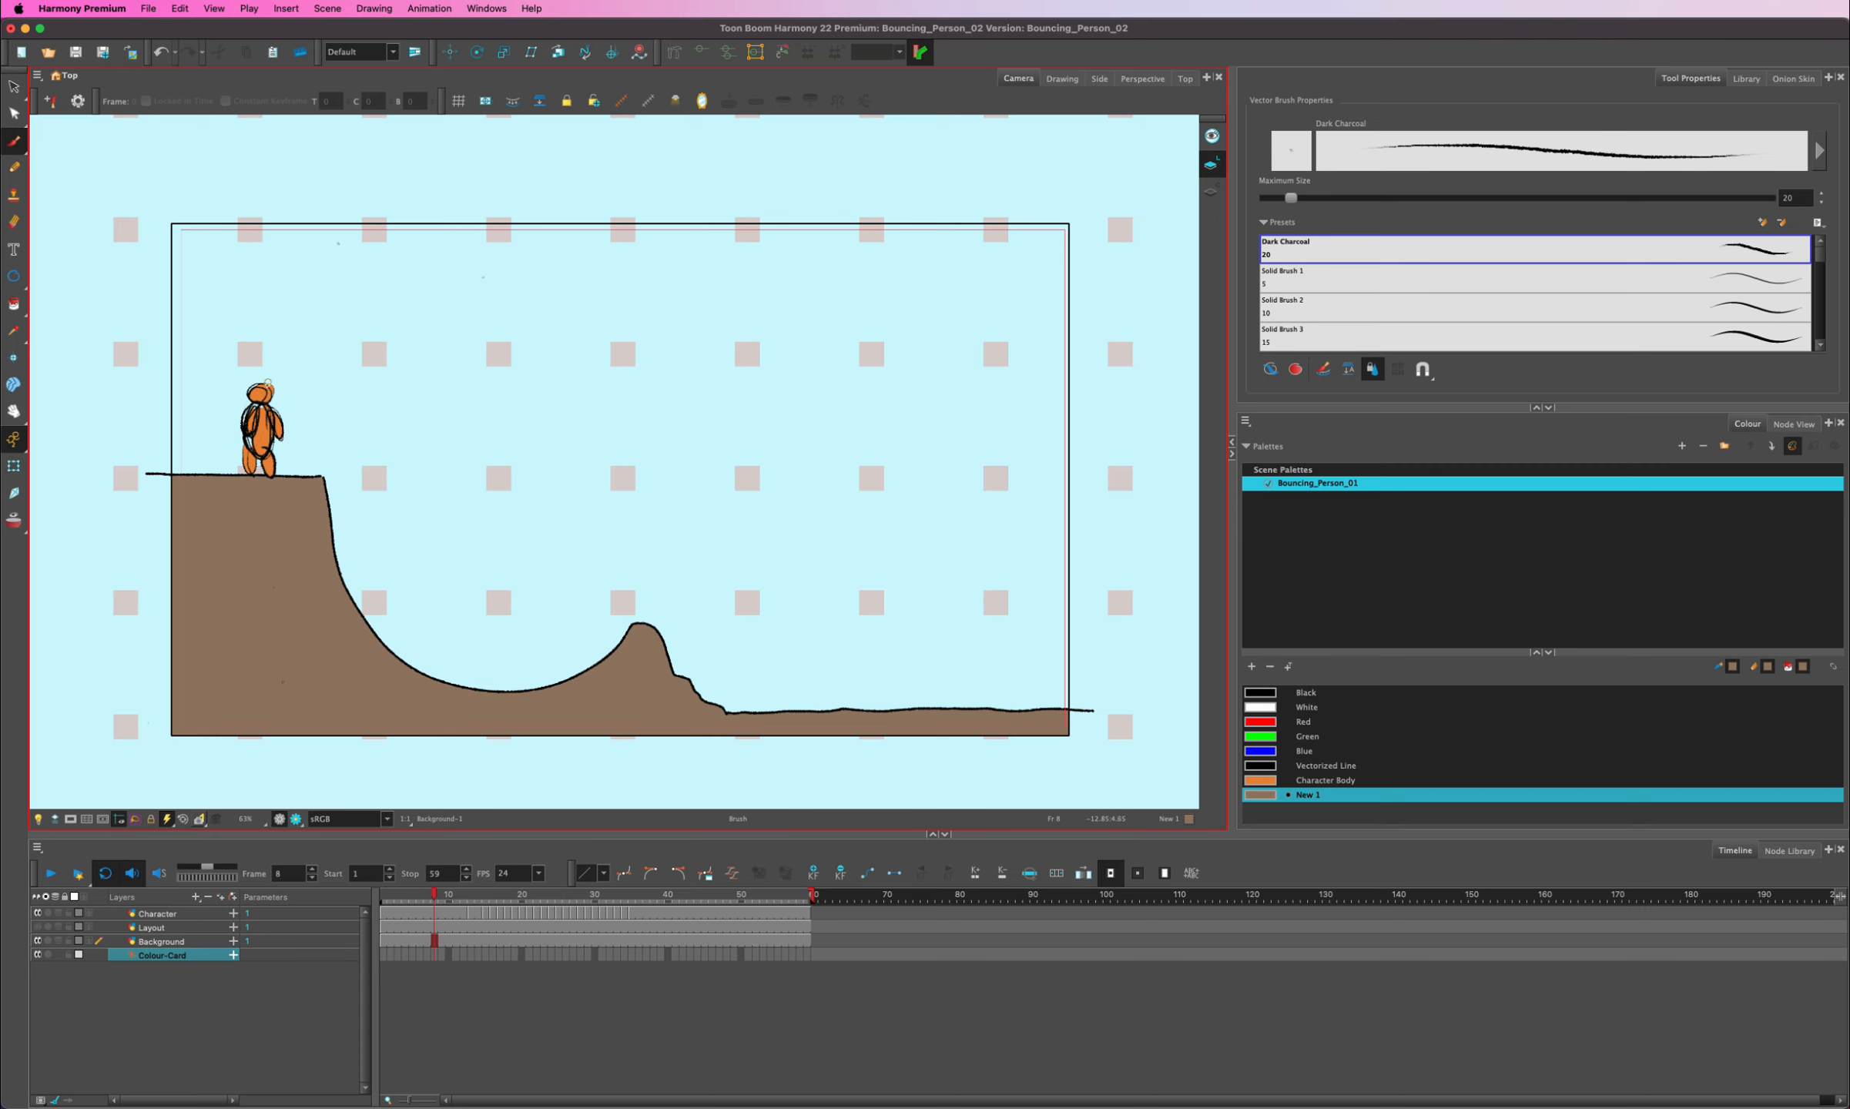
left_click(1267, 782)
right_click(1268, 783)
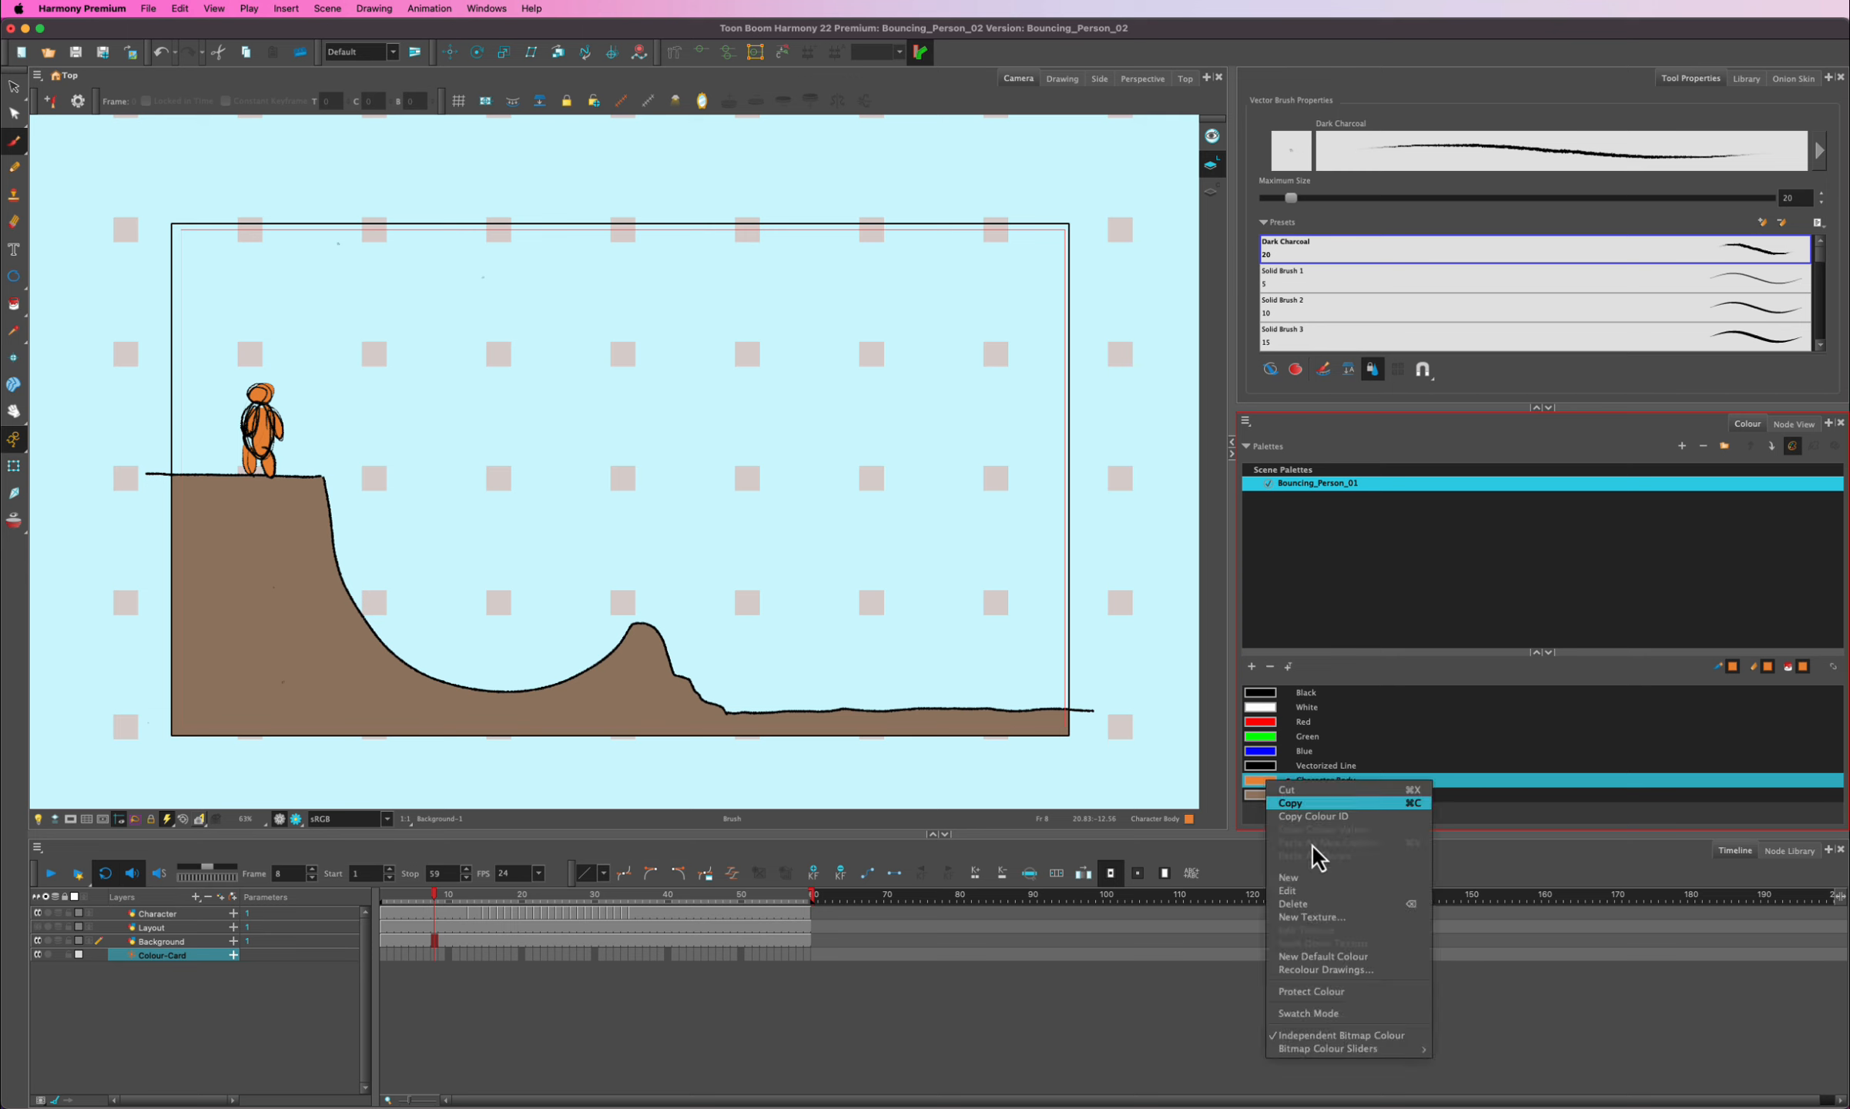
left_click(1313, 992)
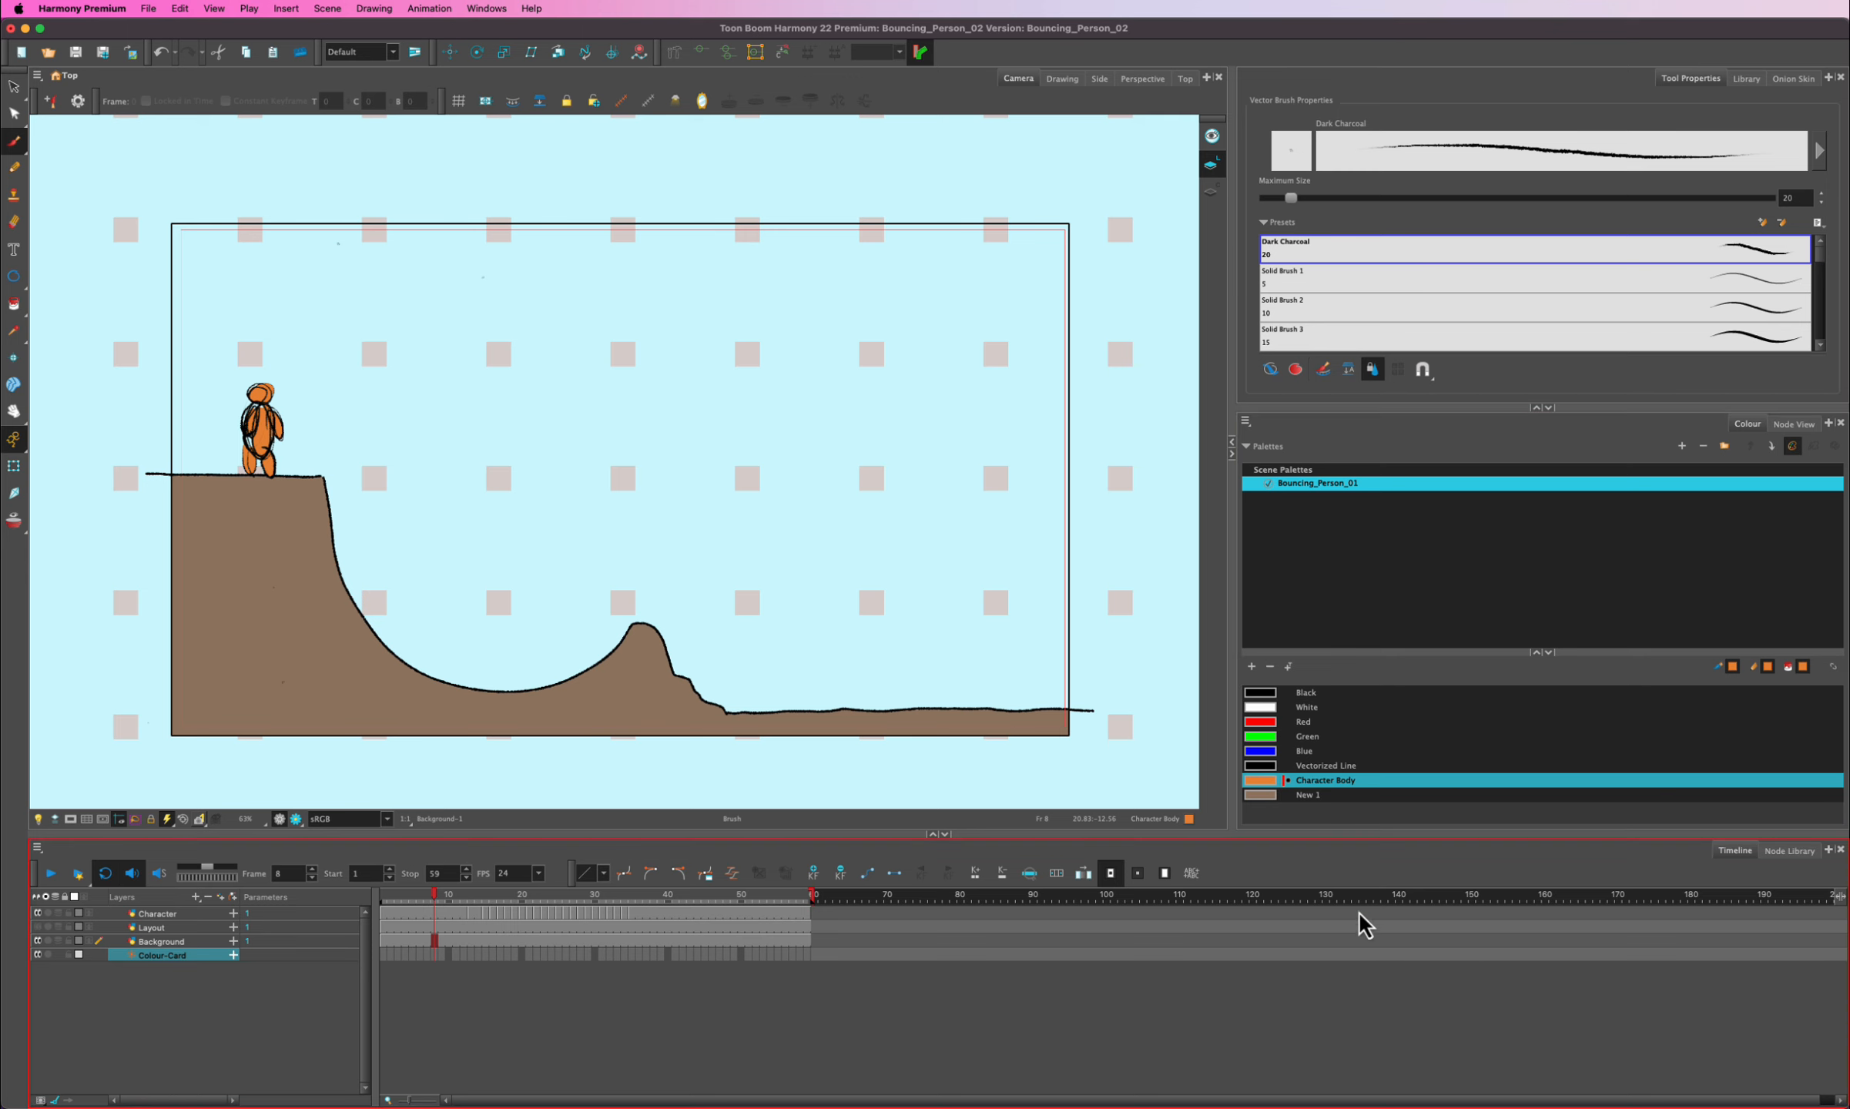
left_click(1262, 766)
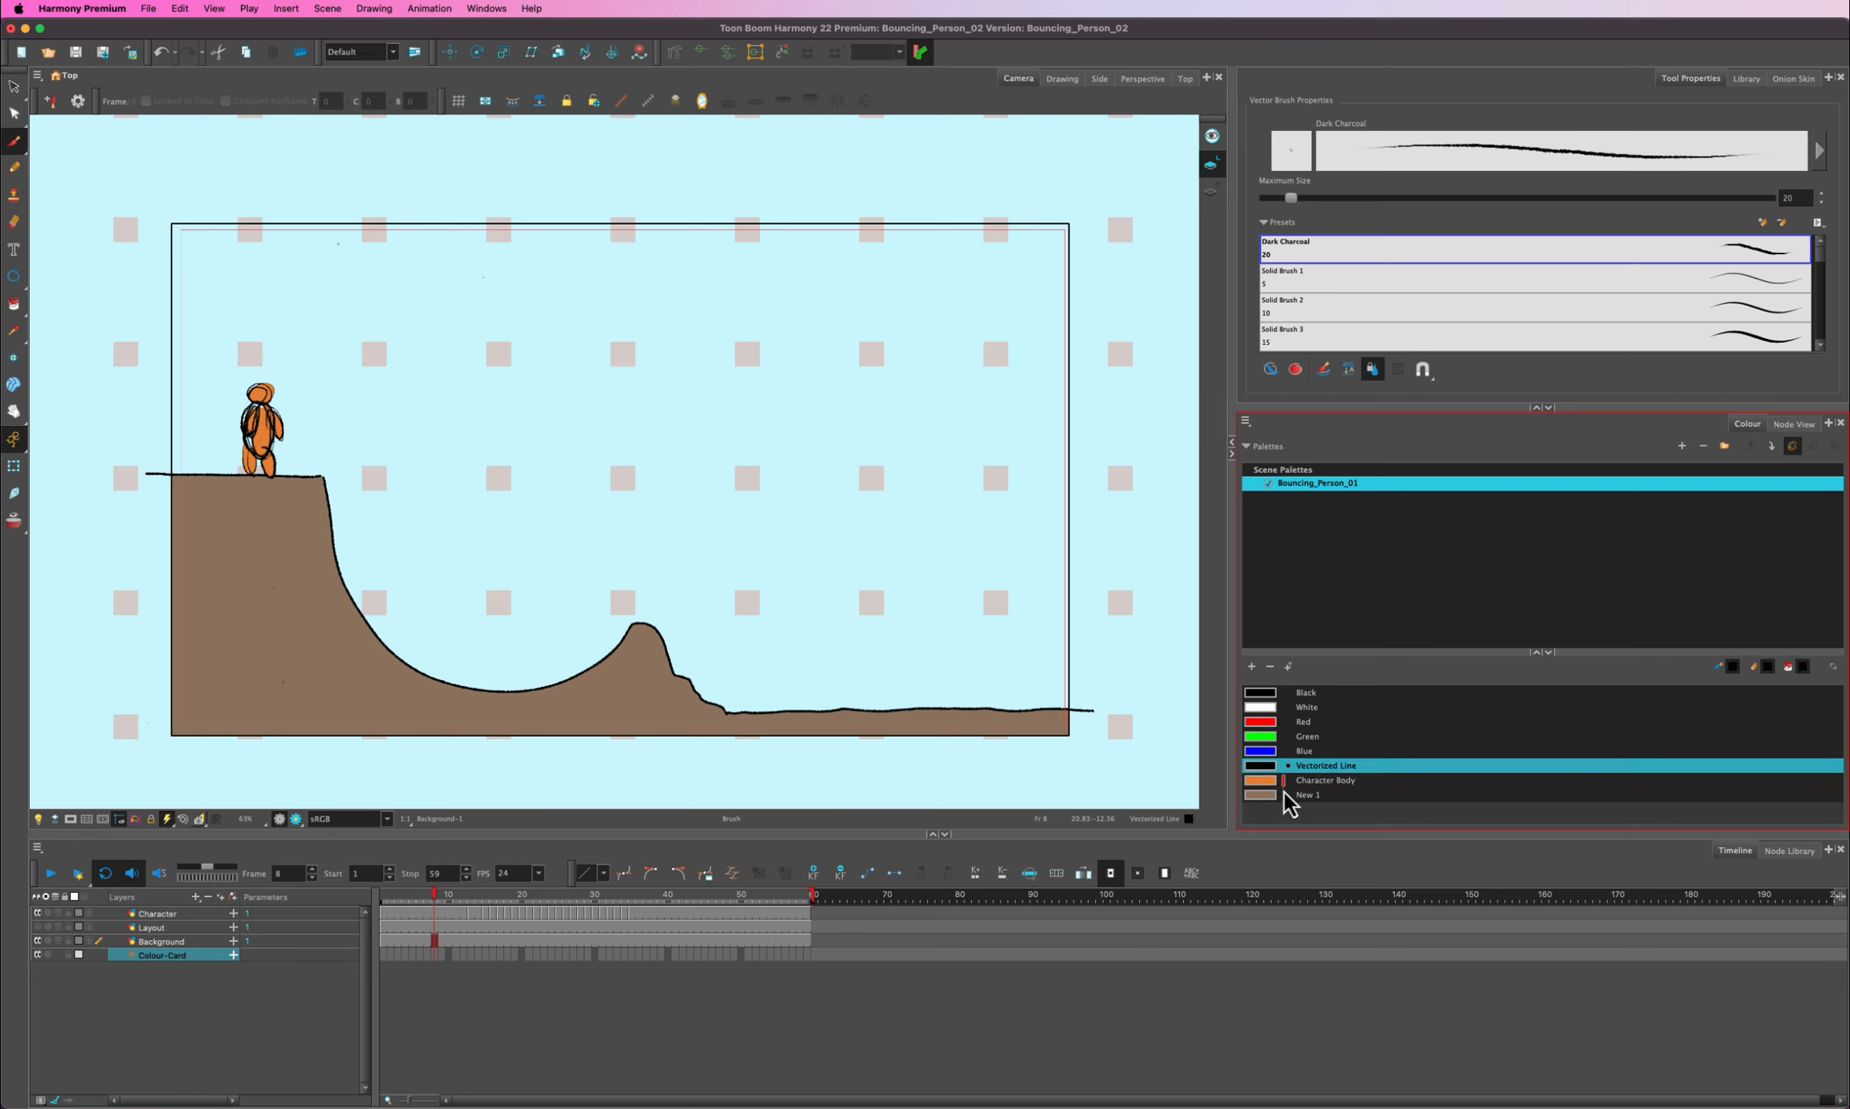